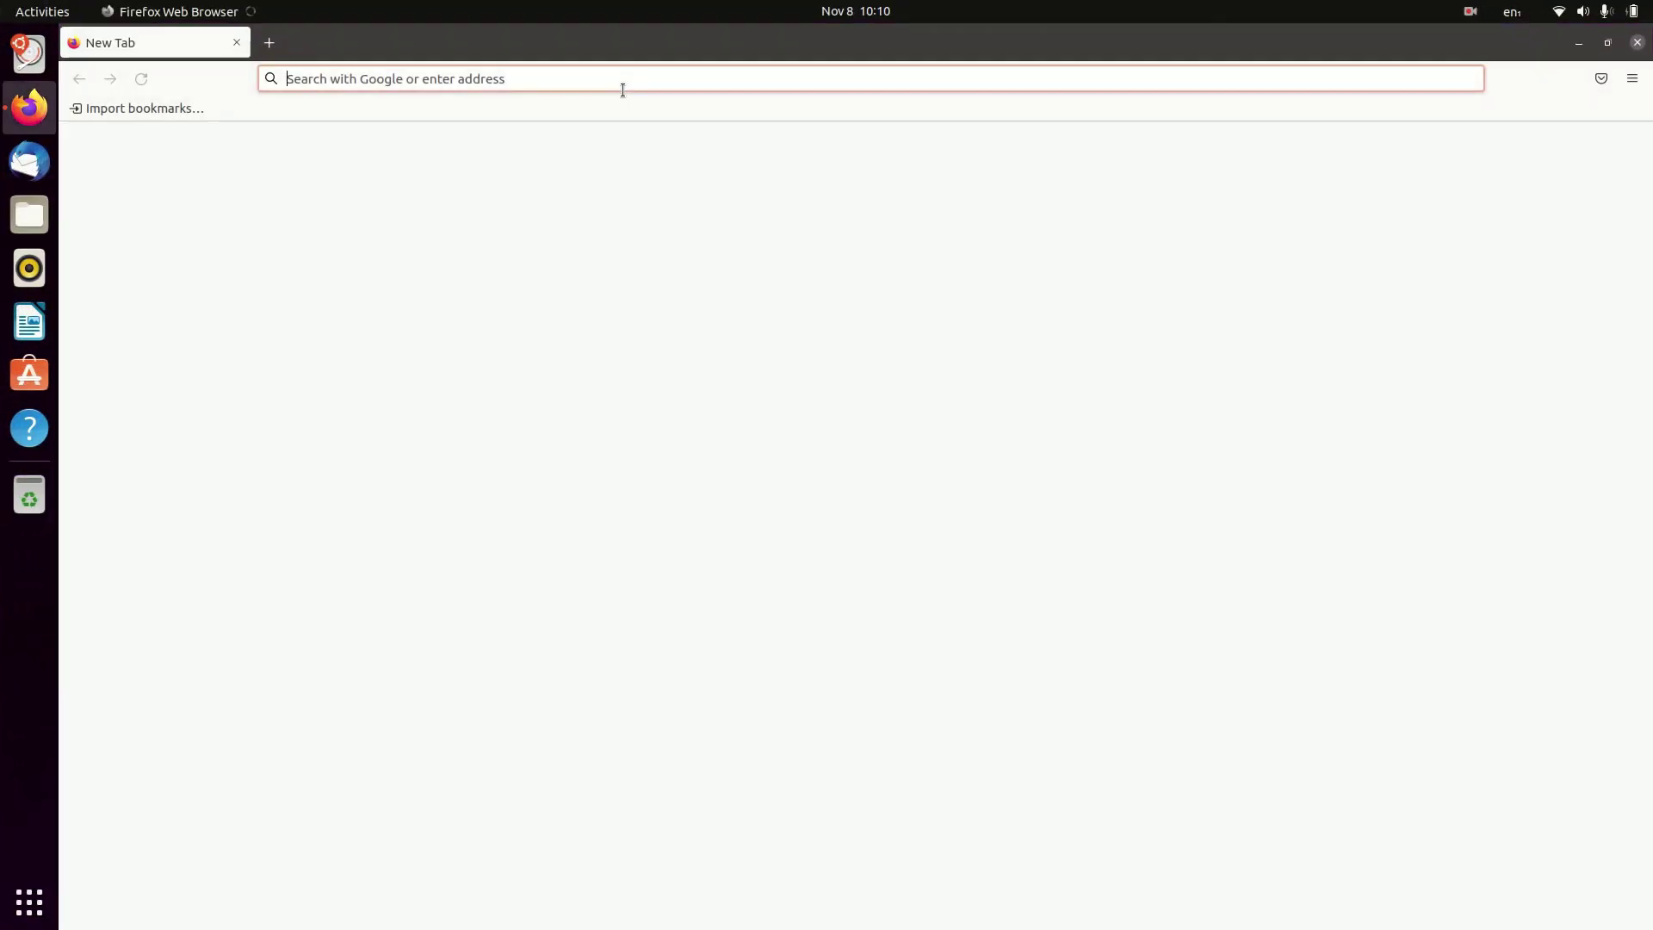
Search the web for "chrome" and open the Download Google Chrome page.
{"action": "left_click", "coordinate": [595, 78]}
{"action": "type", "text": "chro"}
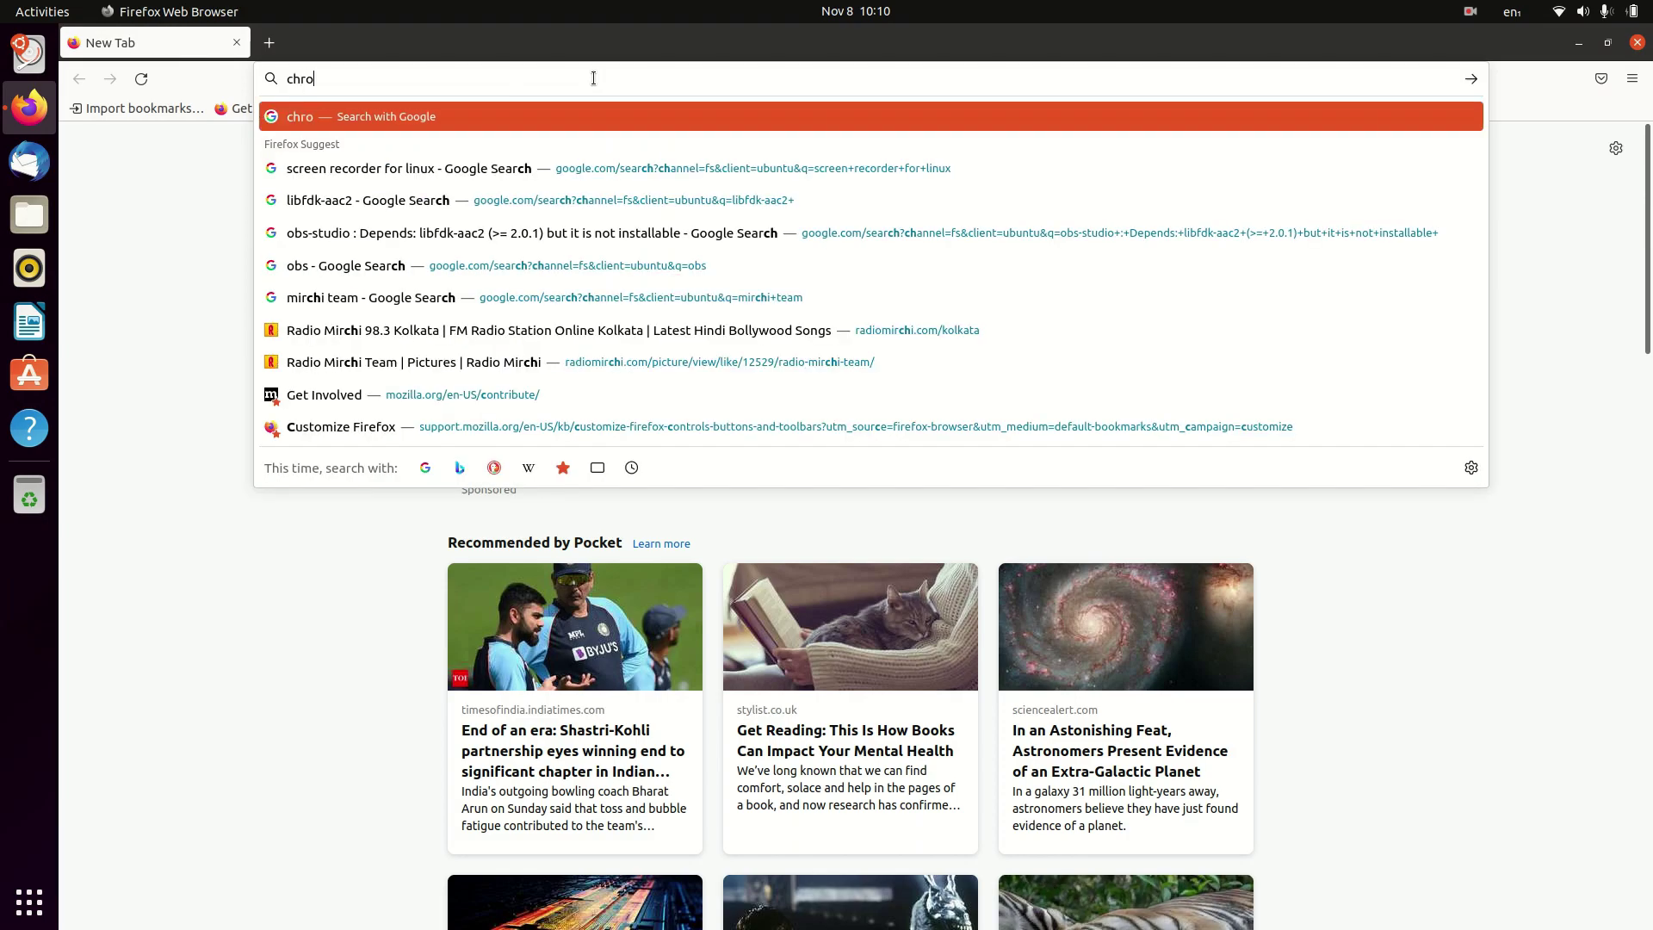
{"action": "type", "text": "me"}
{"action": "key", "text": "Return"}
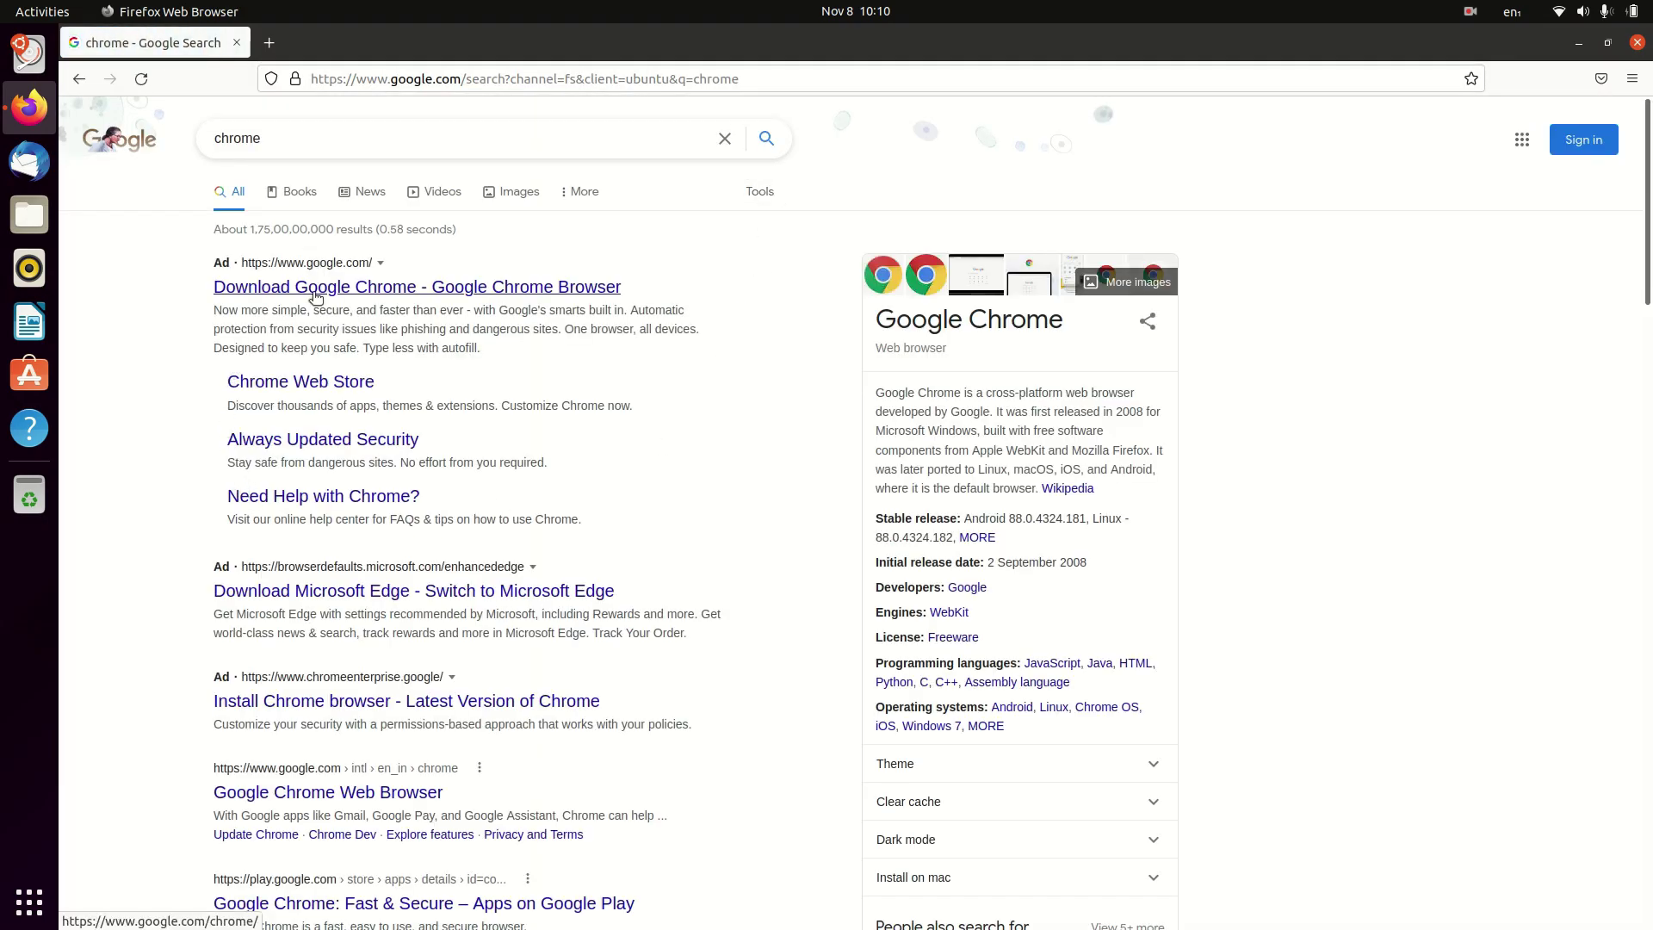
{"action": "left_click", "coordinate": [315, 291]}
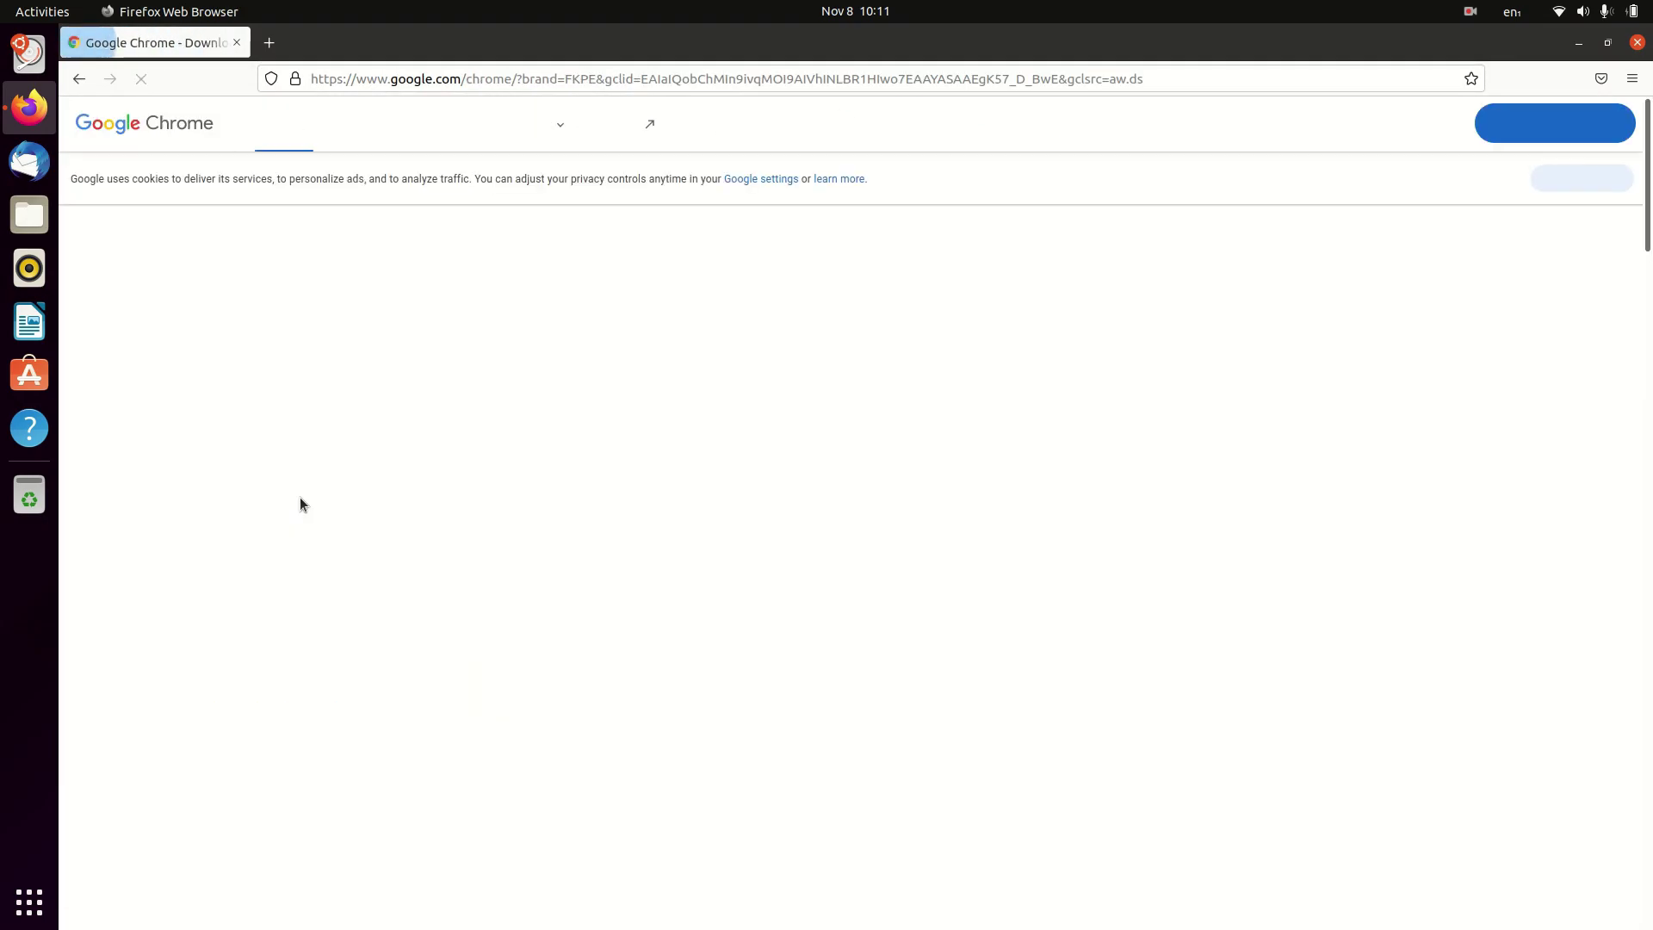
Download the 64 bit .deb (For Debian/Ubuntu) package of Chrome, accepting the terms.
{"action": "left_click", "coordinate": [851, 437]}
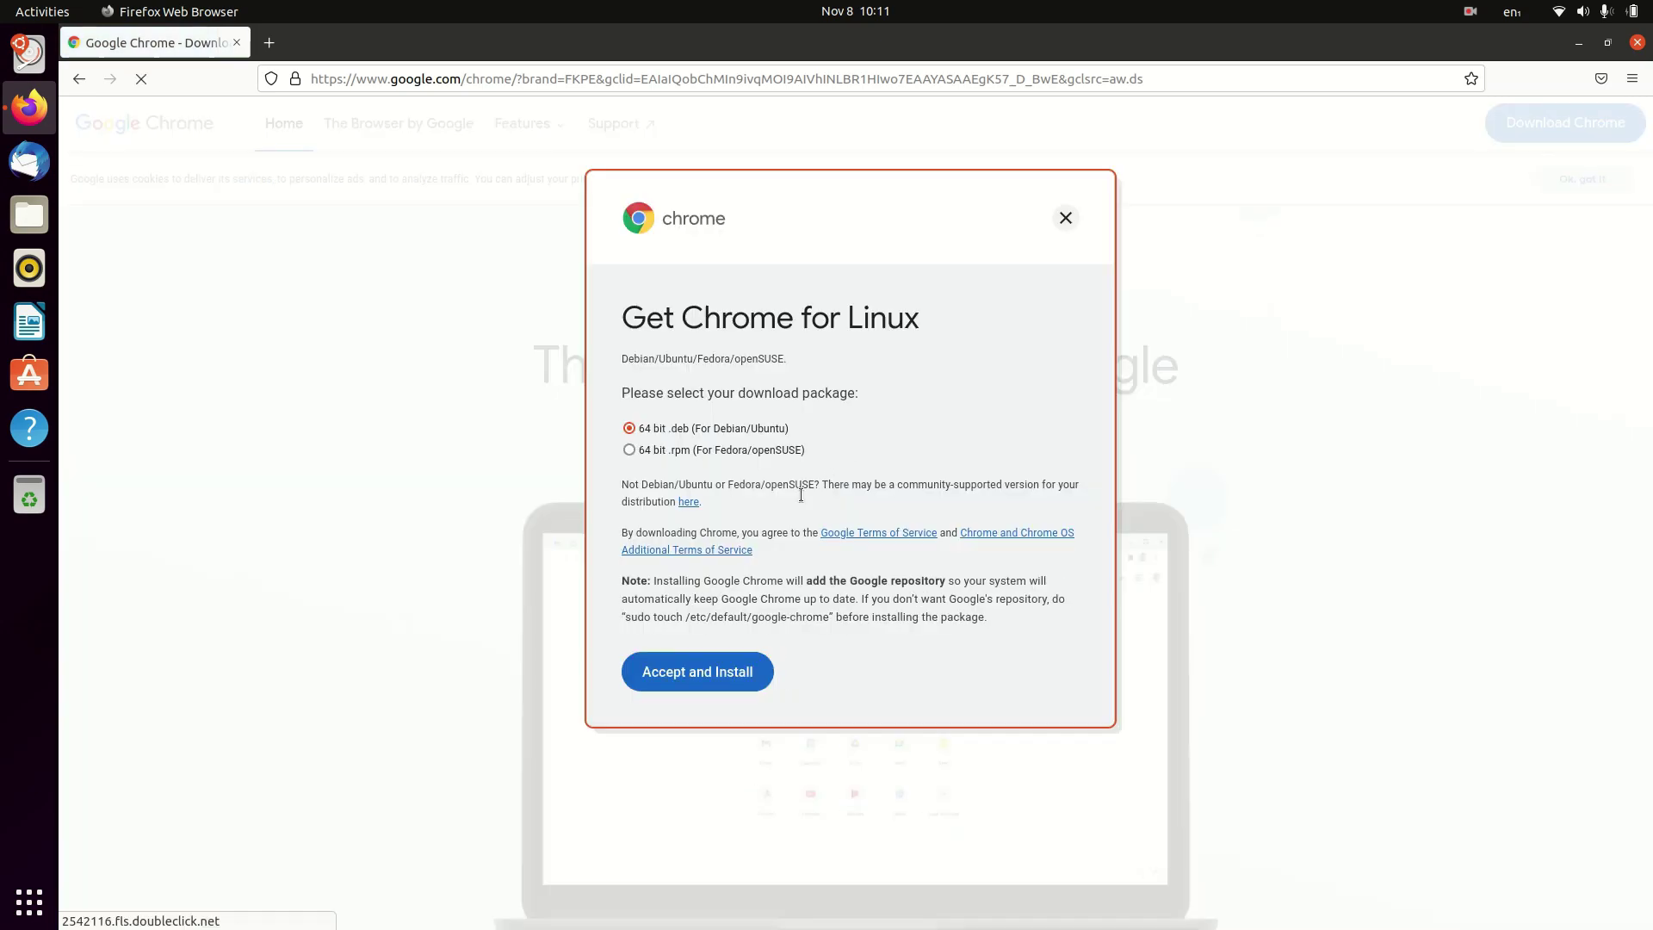
{"action": "left_click", "coordinate": [698, 671]}
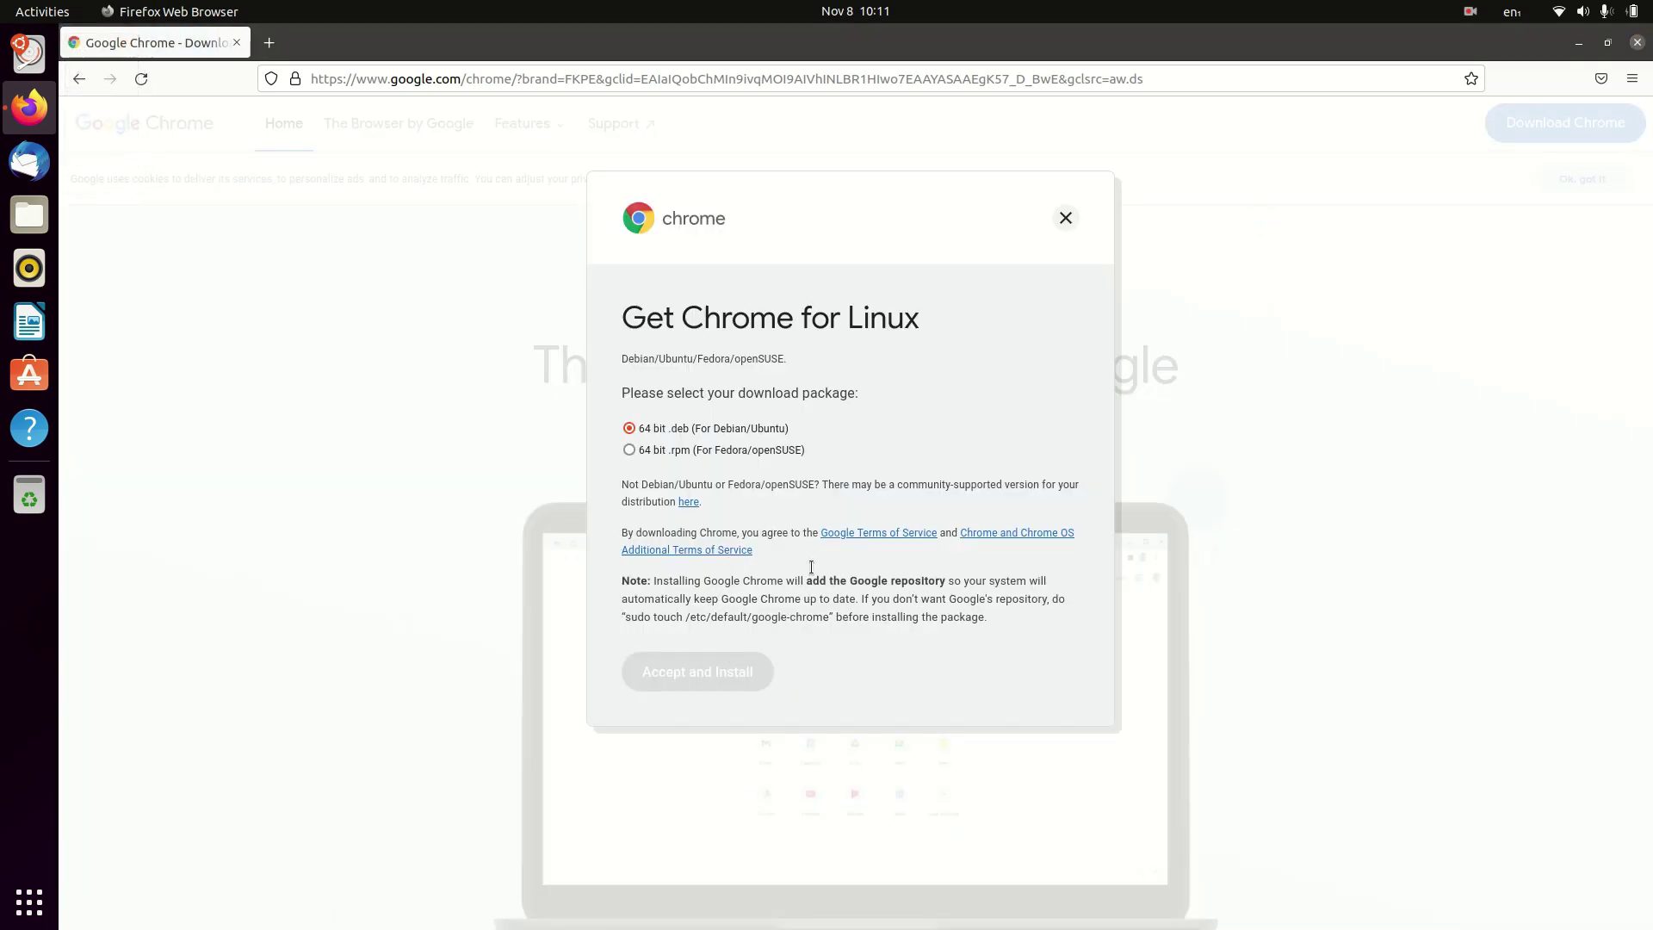
{"action": "left_click", "coordinate": [618, 637]}
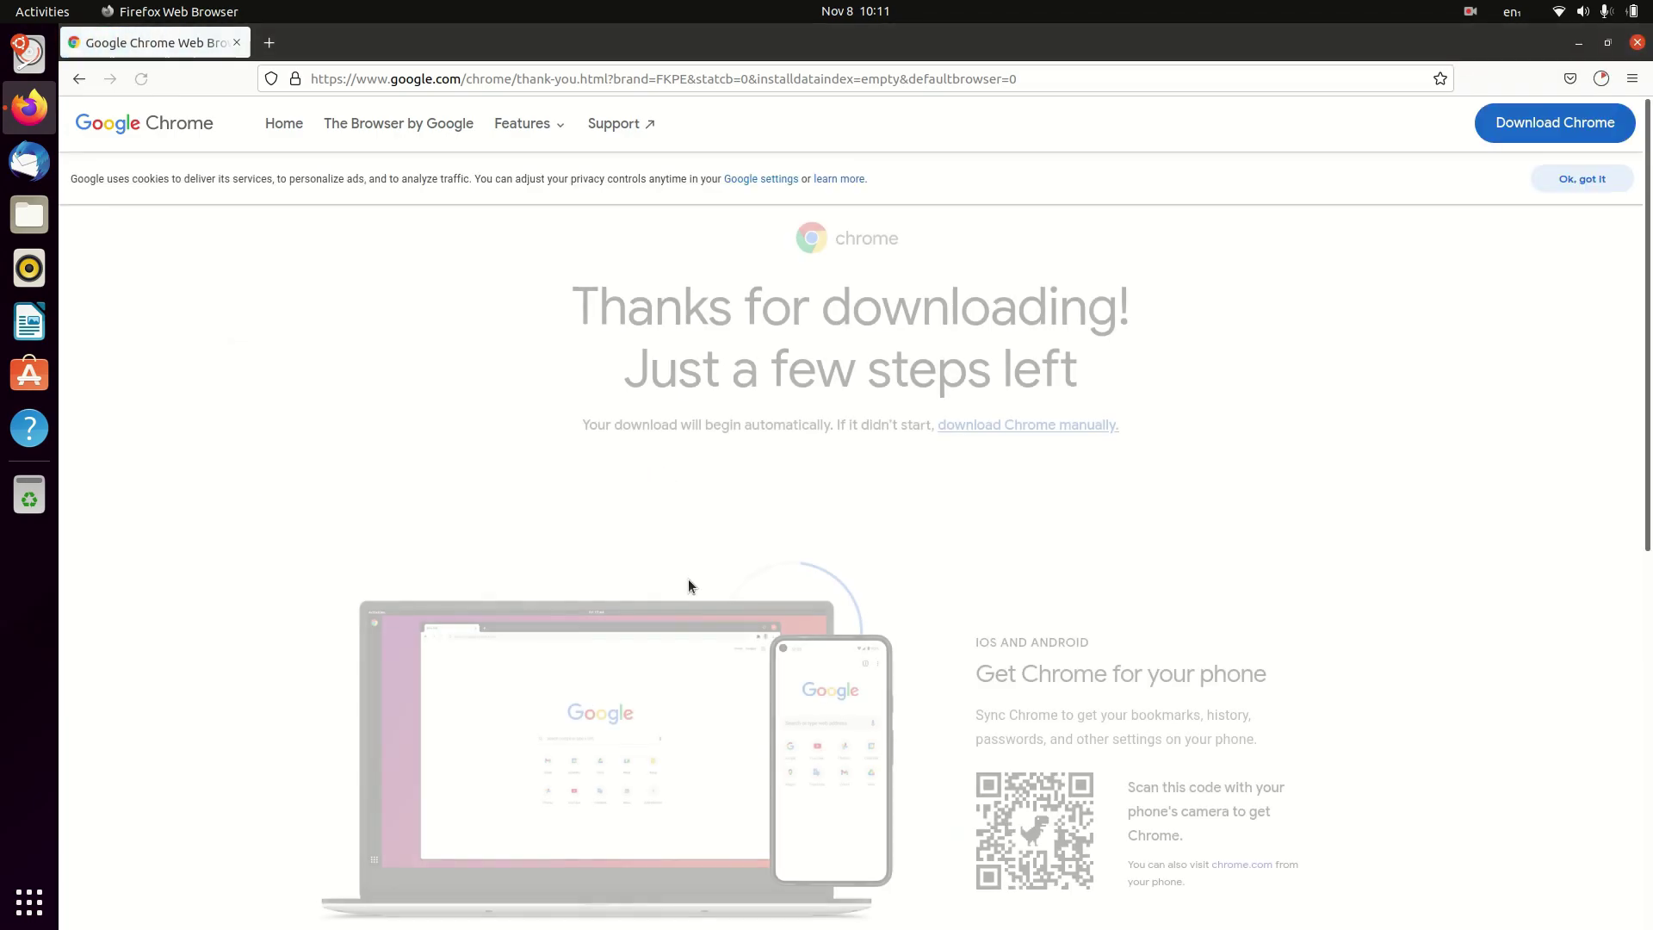
Open the Downloads folder, start a terminal there and list its files with ls.
{"action": "left_click", "coordinate": [1600, 79]}
{"action": "left_click", "coordinate": [1591, 129]}
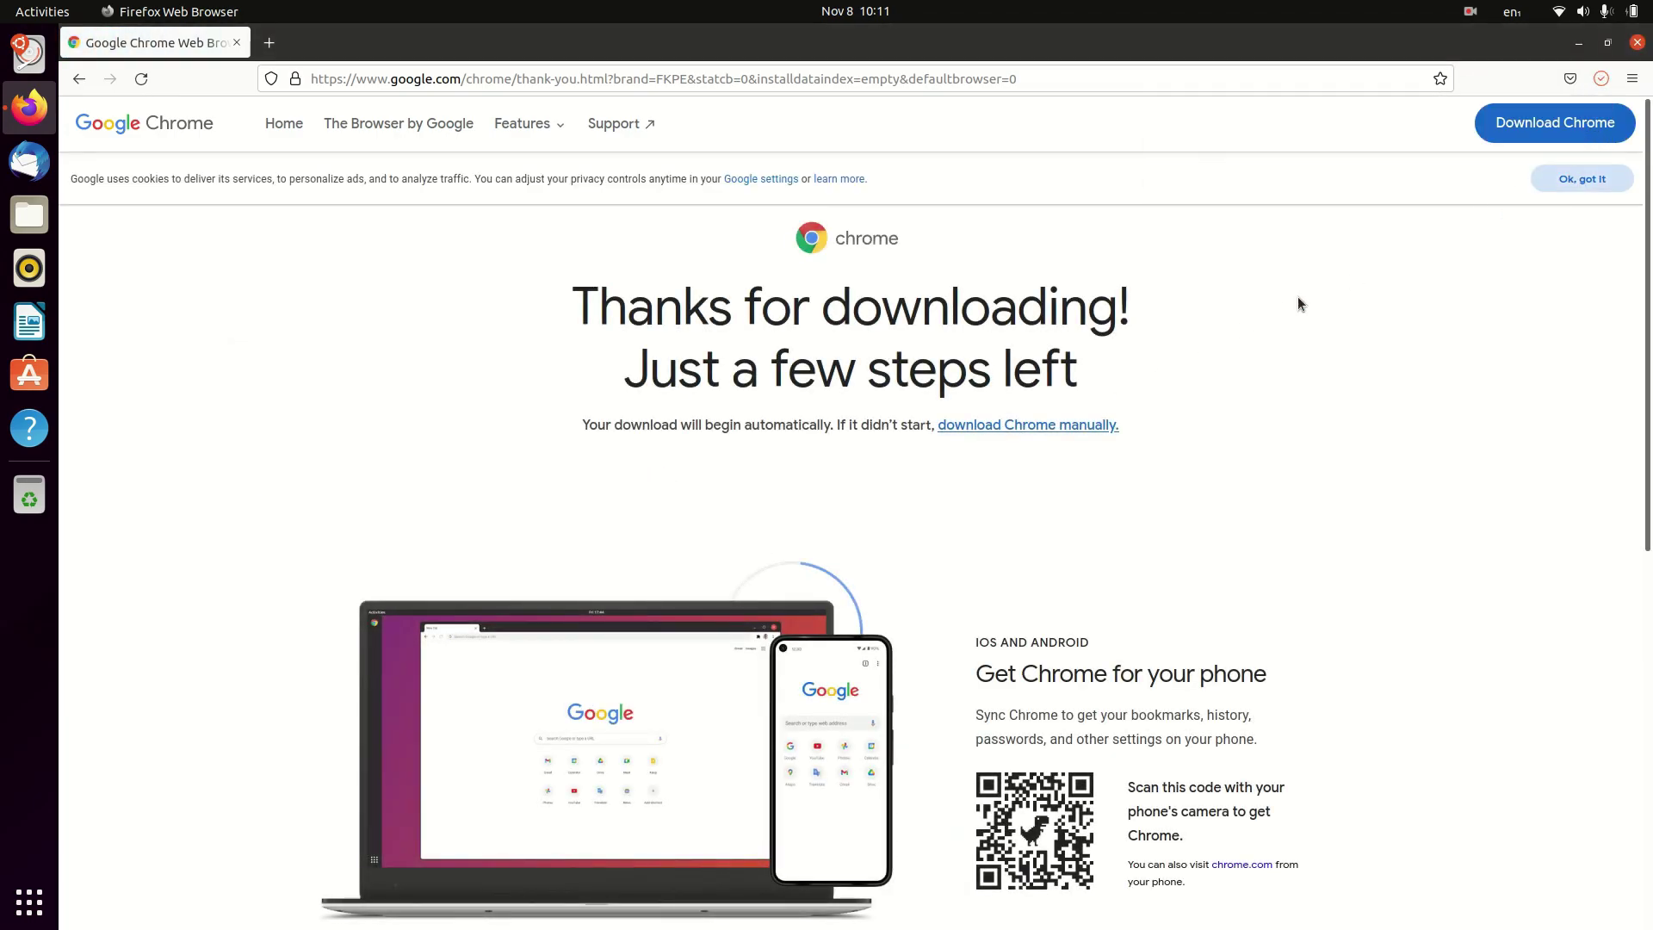
{"action": "right_click", "coordinate": [561, 392]}
{"action": "left_click", "coordinate": [614, 492]}
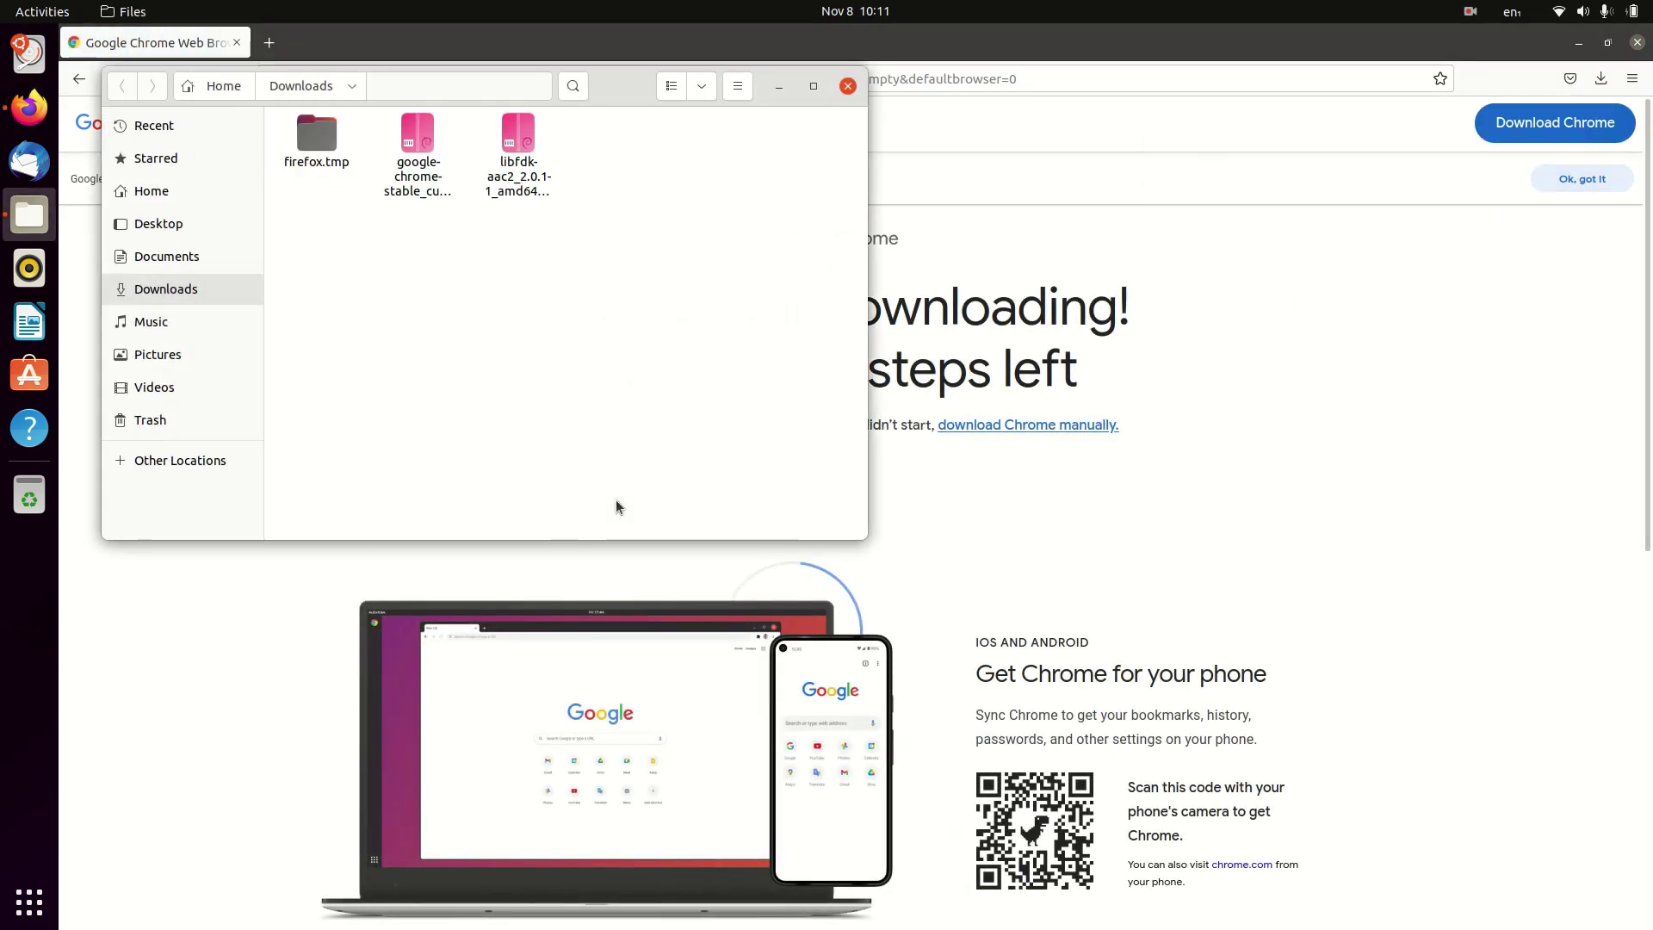
{"action": "left_click_drag", "start_coordinate": [496, 131], "coordinate": [802, 393]}
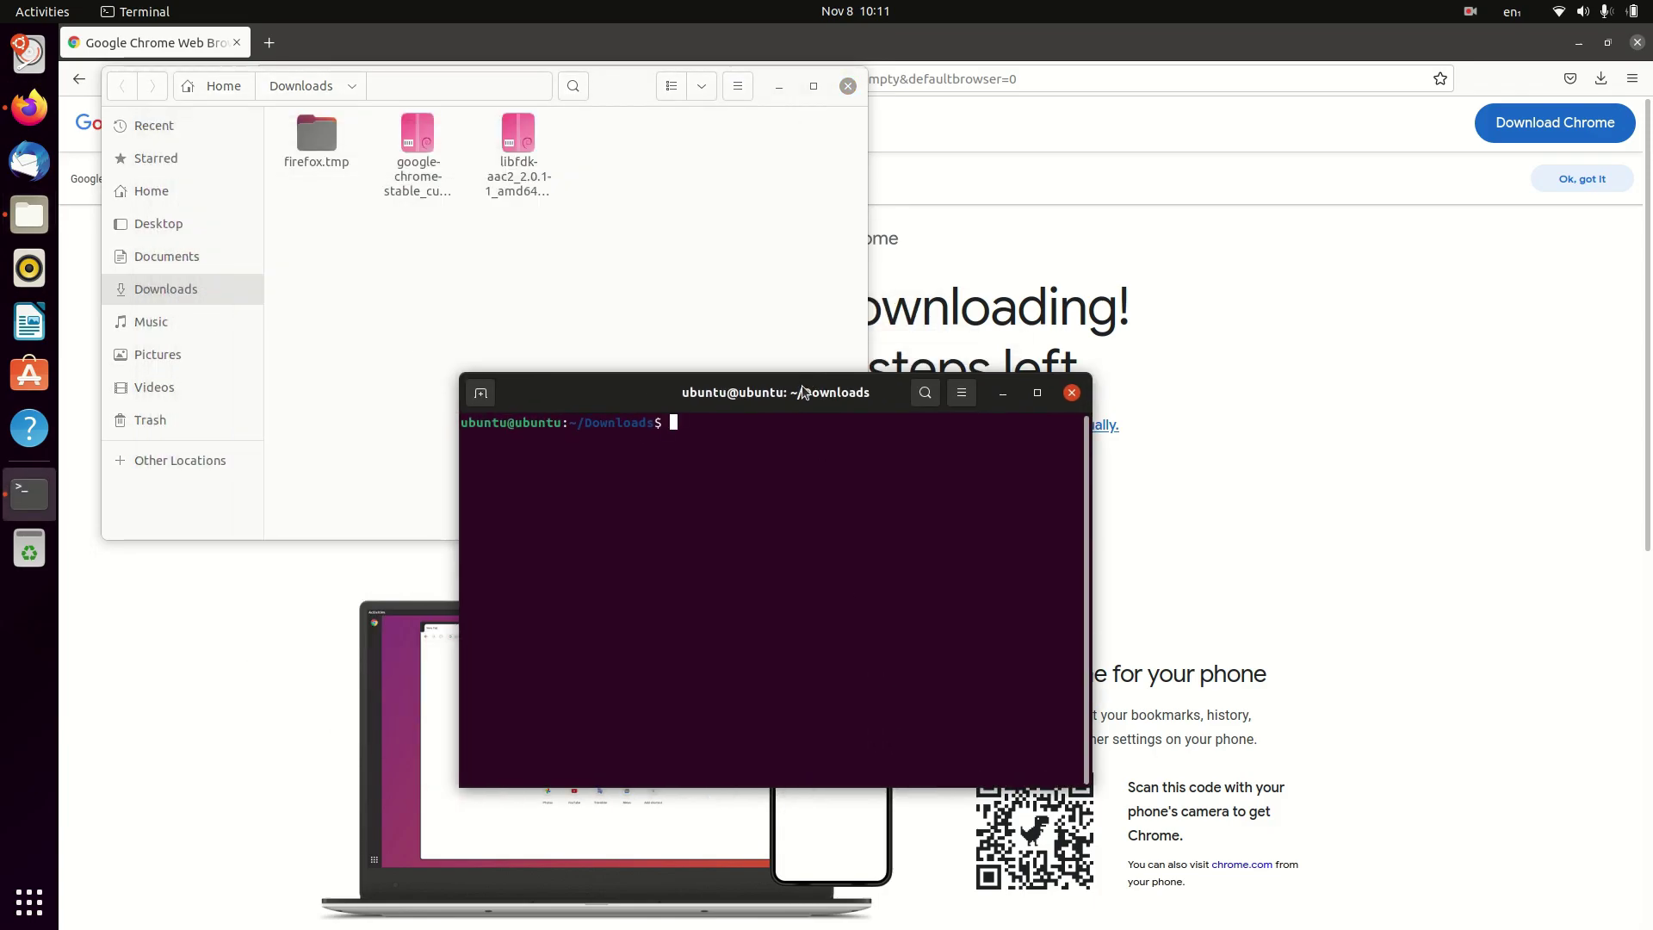
{"action": "type", "text": "ls"}
{"action": "key", "text": "Return"}
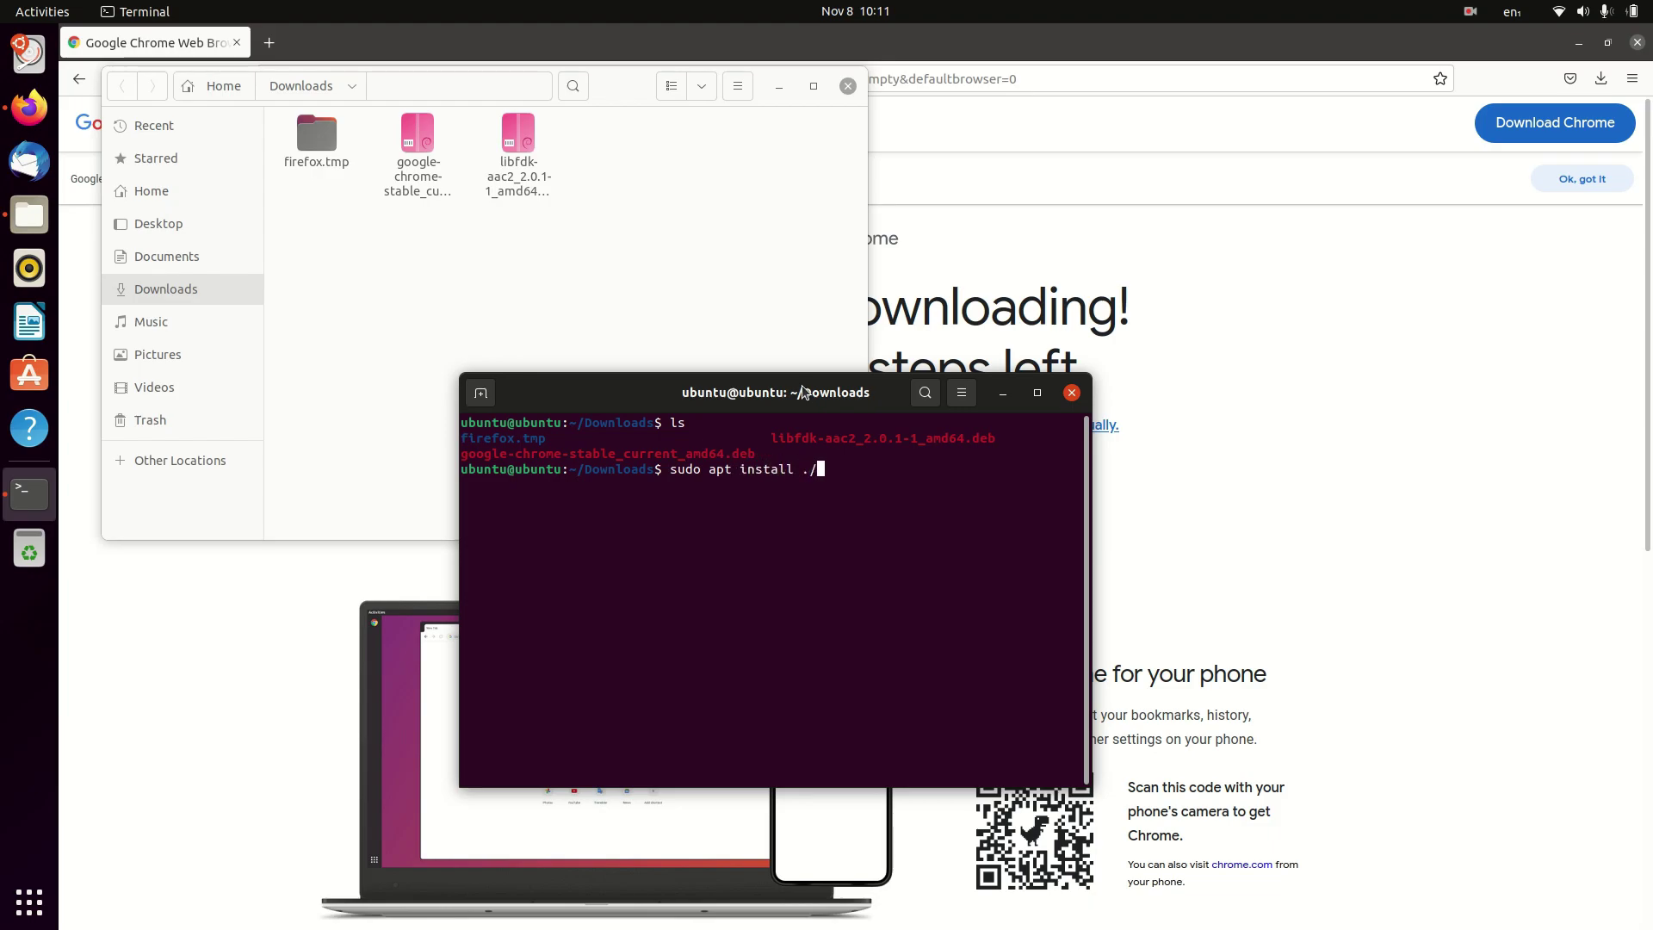
Install the downloaded package with sudo apt install ./google-chrome-stable_current_amd64.deb, copying the file name from the listing.
{"action": "left_click_drag", "start_coordinate": [776, 454], "coordinate": [591, 462]}
{"action": "mouse_move", "coordinate": [461, 453]}
{"action": "left_mouse_down"}
{"action": "mouse_move", "coordinate": [652, 476]}
{"action": "mouse_move", "coordinate": [783, 449]}
{"action": "mouse_move", "coordinate": [468, 445]}
{"action": "left_mouse_up"}
{"action": "right_click", "coordinate": [475, 448]}
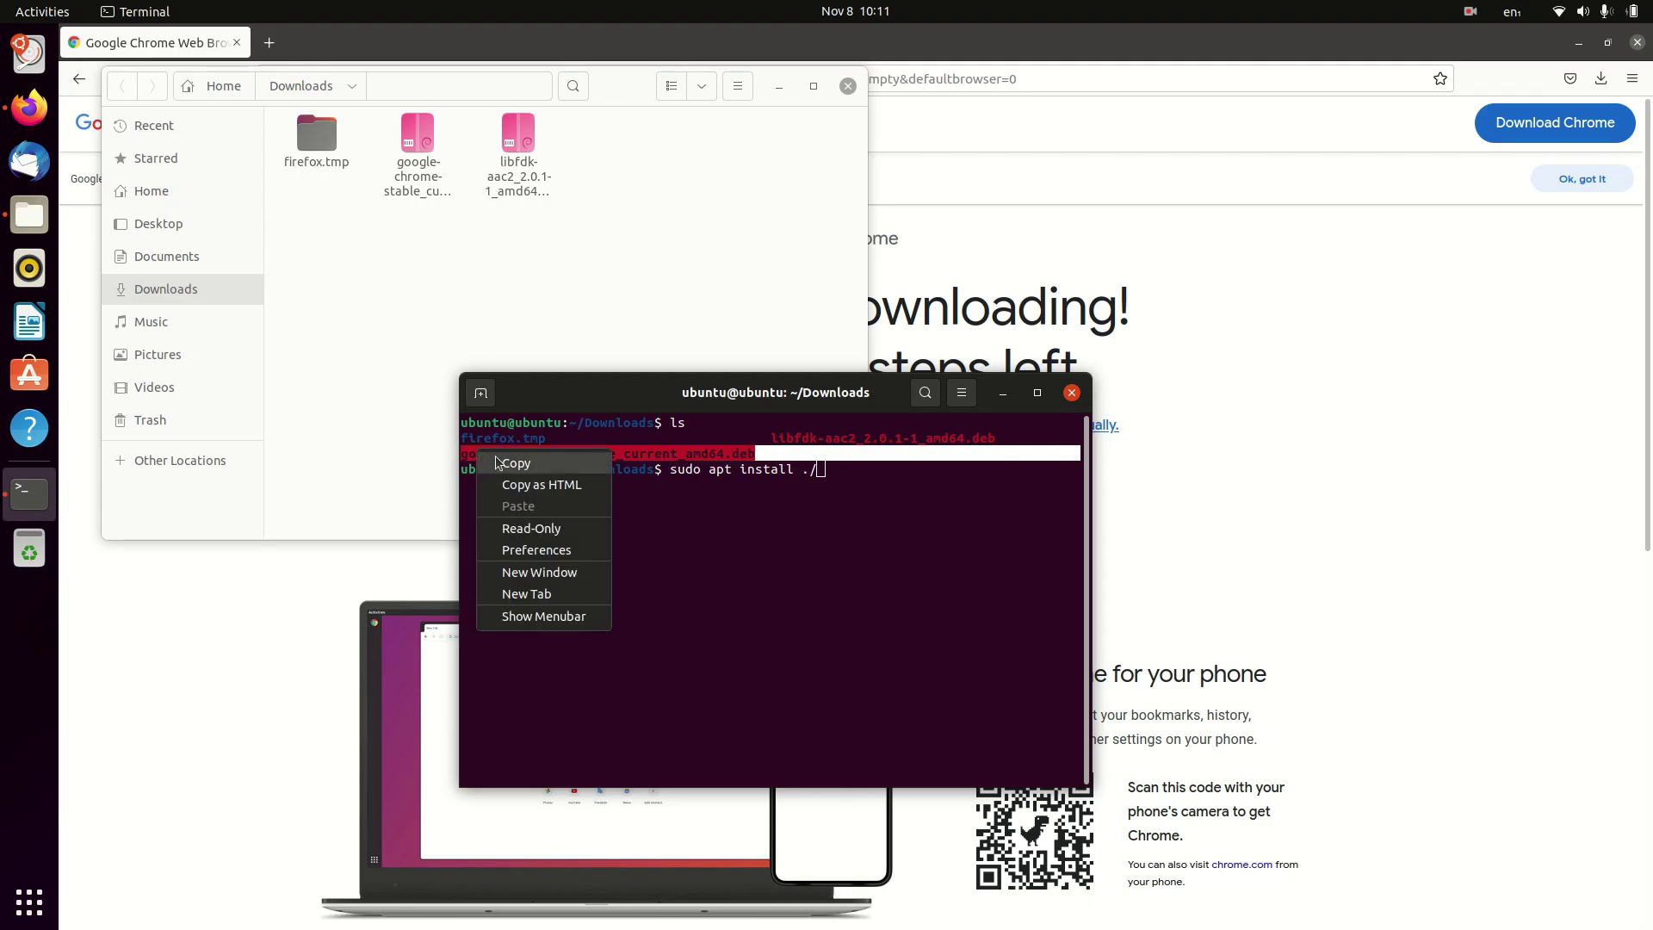
{"action": "left_click", "coordinate": [504, 463]}
{"action": "left_click", "coordinate": [832, 487]}
{"action": "right_click", "coordinate": [830, 483]}
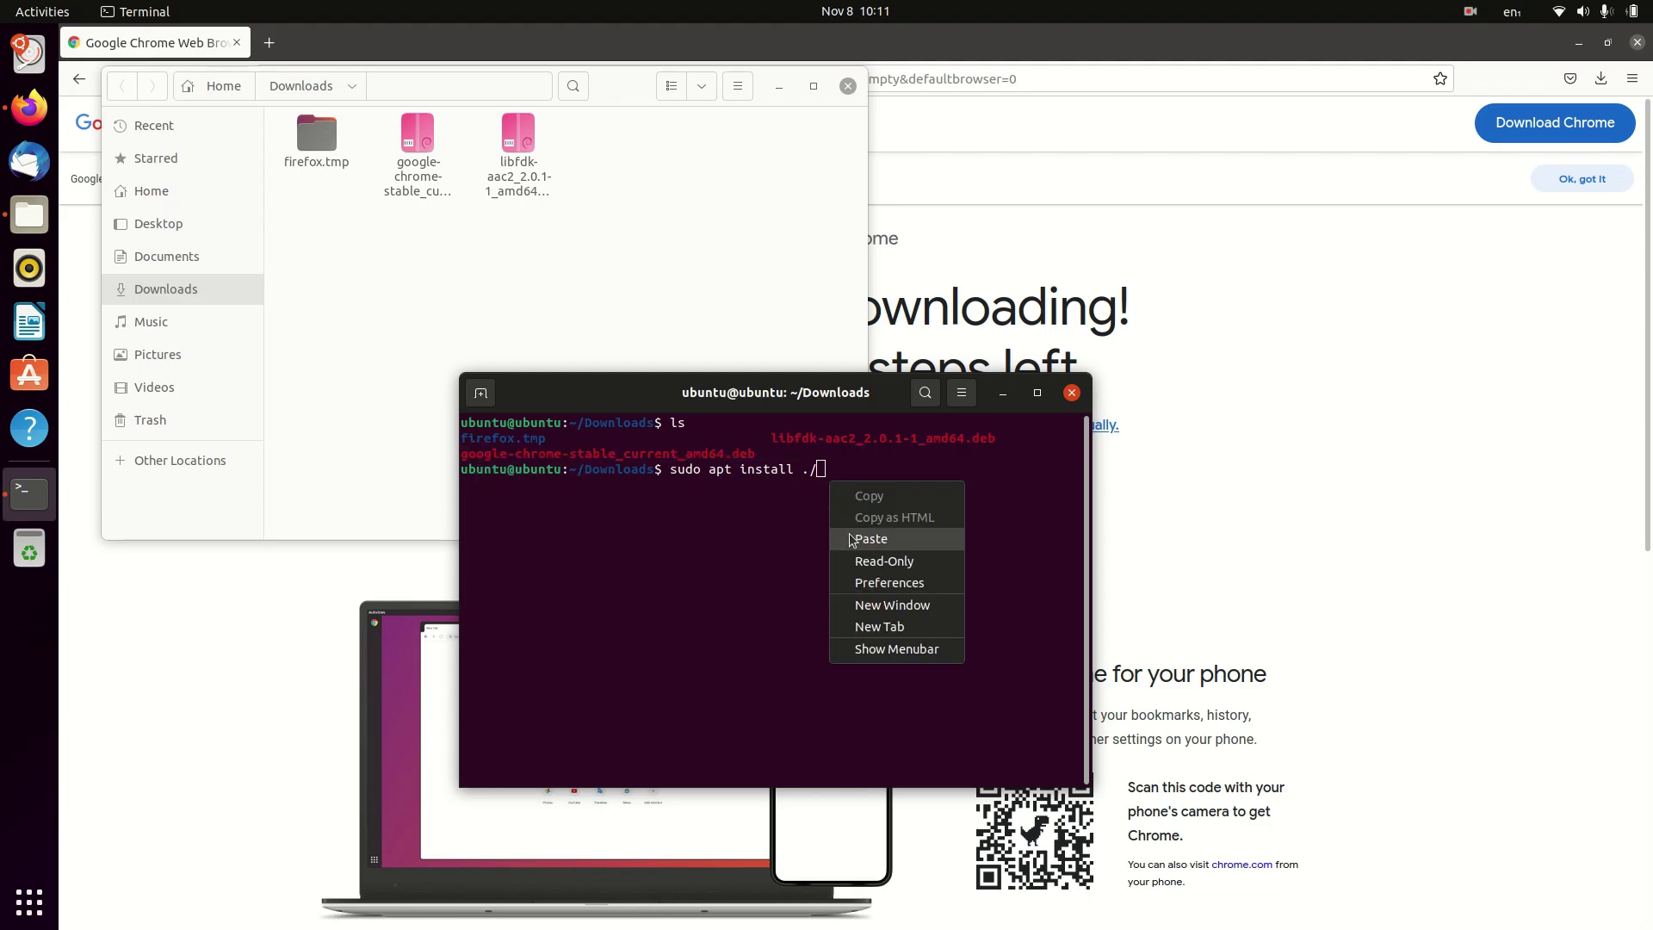
{"action": "left_click", "coordinate": [871, 538]}
{"action": "key", "text": "Return"}
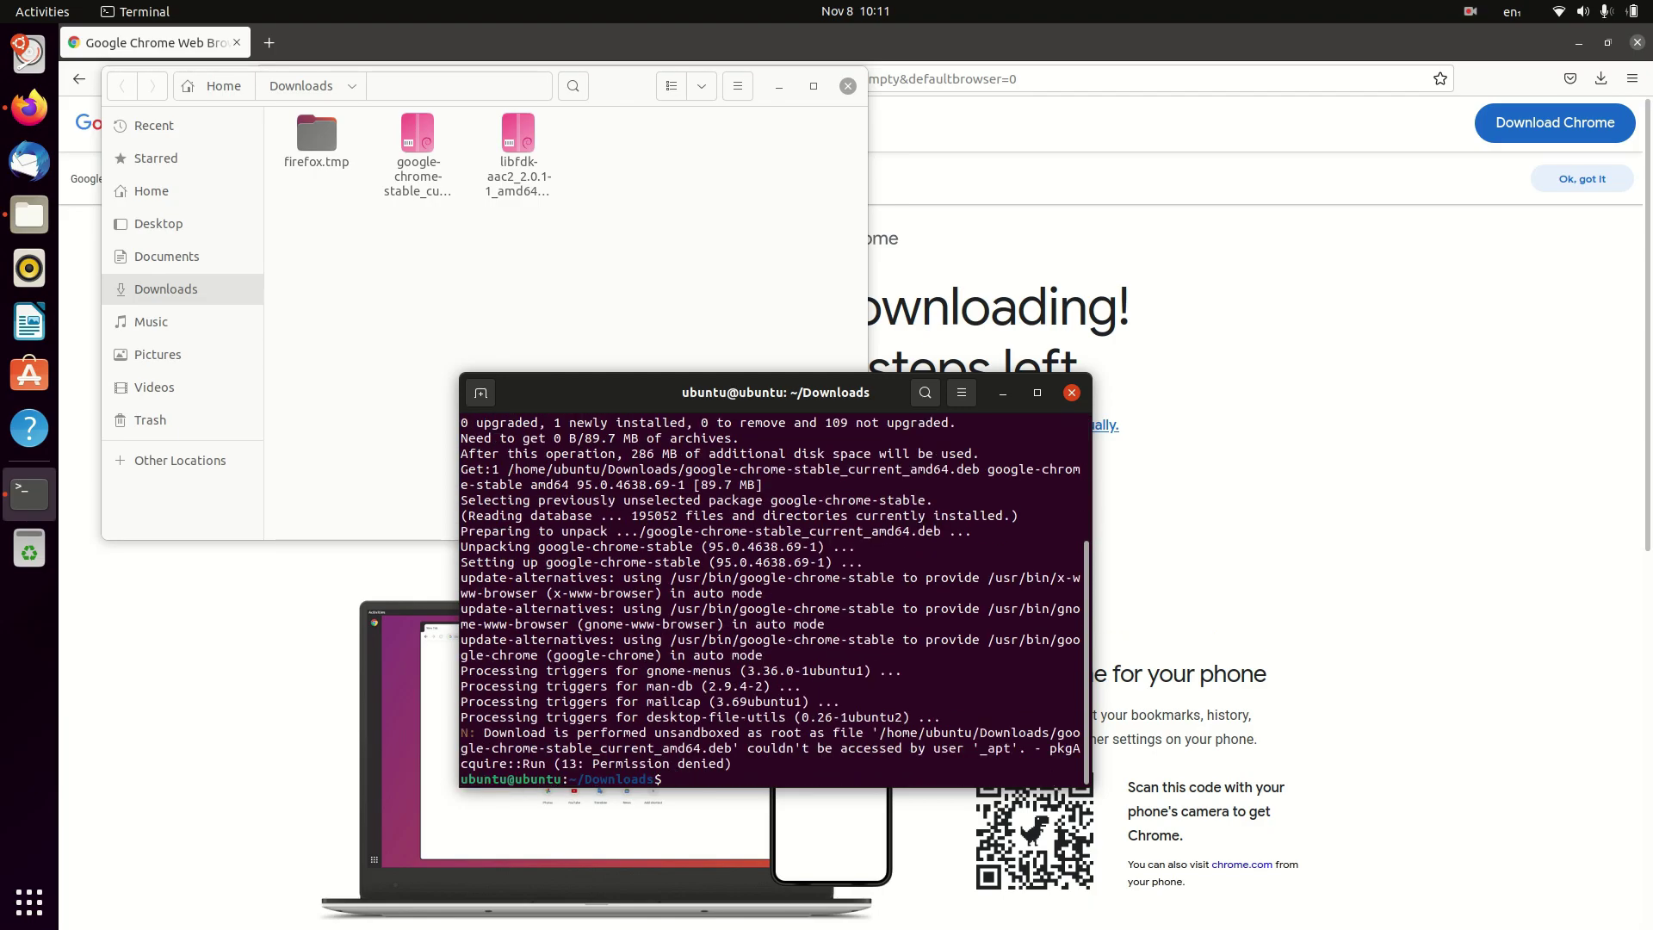
Close the file manager and Firefox windows, keeping the terminal open near the upper part of the desktop.
{"action": "left_click", "coordinate": [847, 86]}
{"action": "left_click_drag", "start_coordinate": [882, 407], "coordinate": [783, 105]}
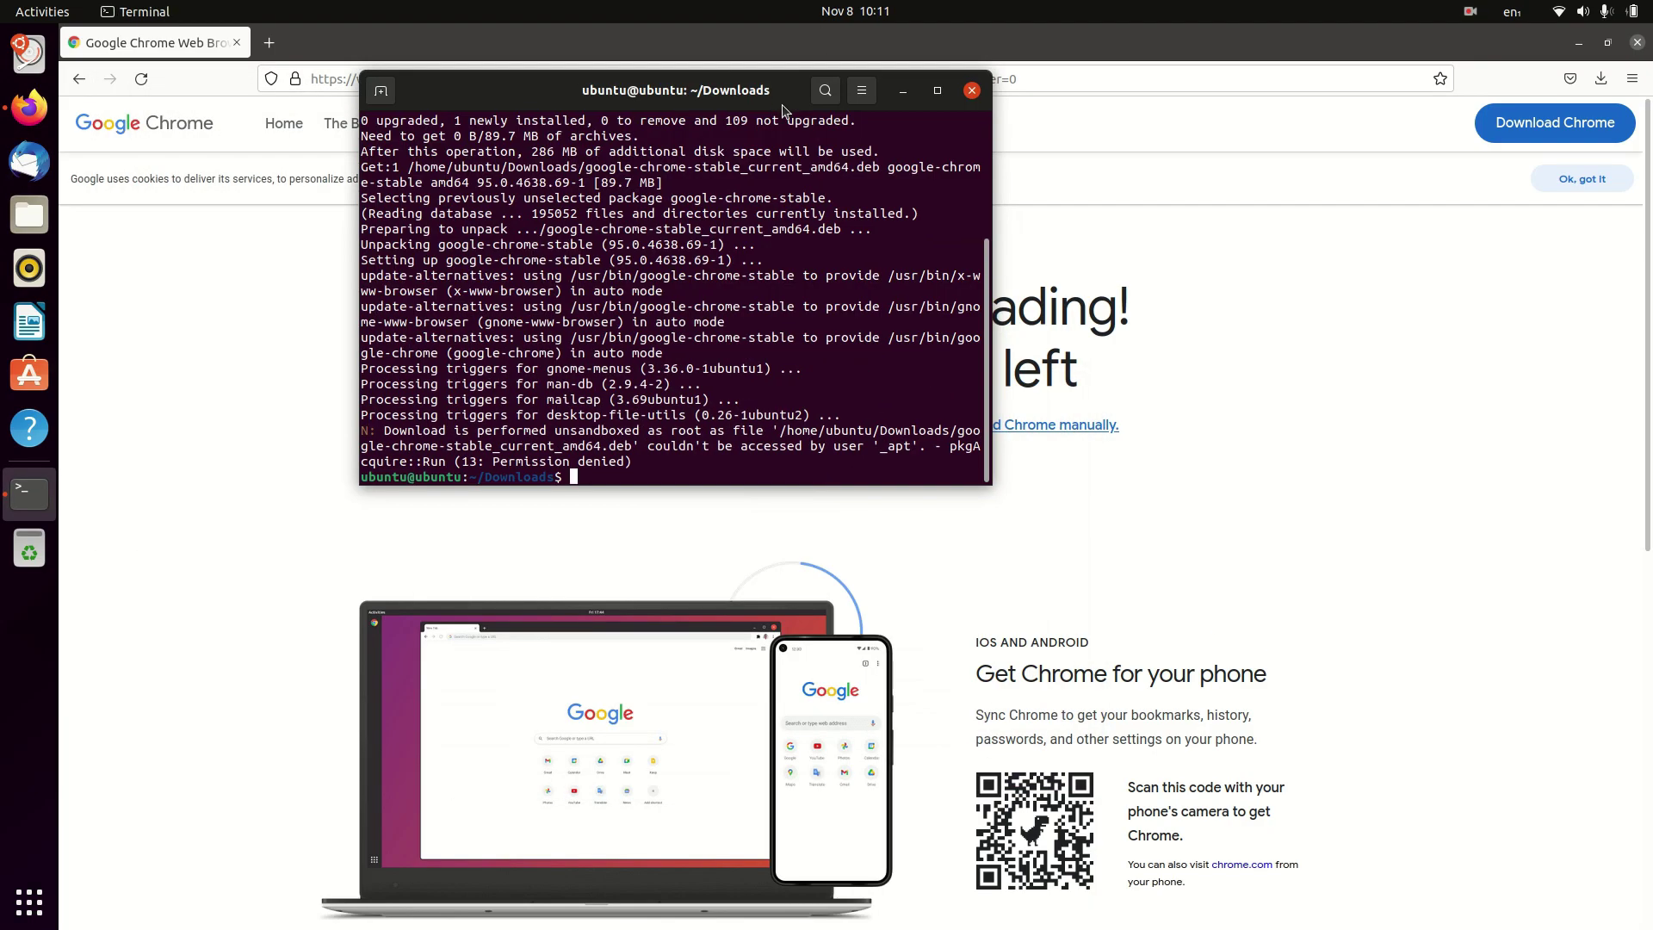
{"action": "left_click", "coordinate": [309, 273]}
{"action": "scroll", "coordinate": [310, 274], "scroll_direction": "down", "scroll_amount": 2}
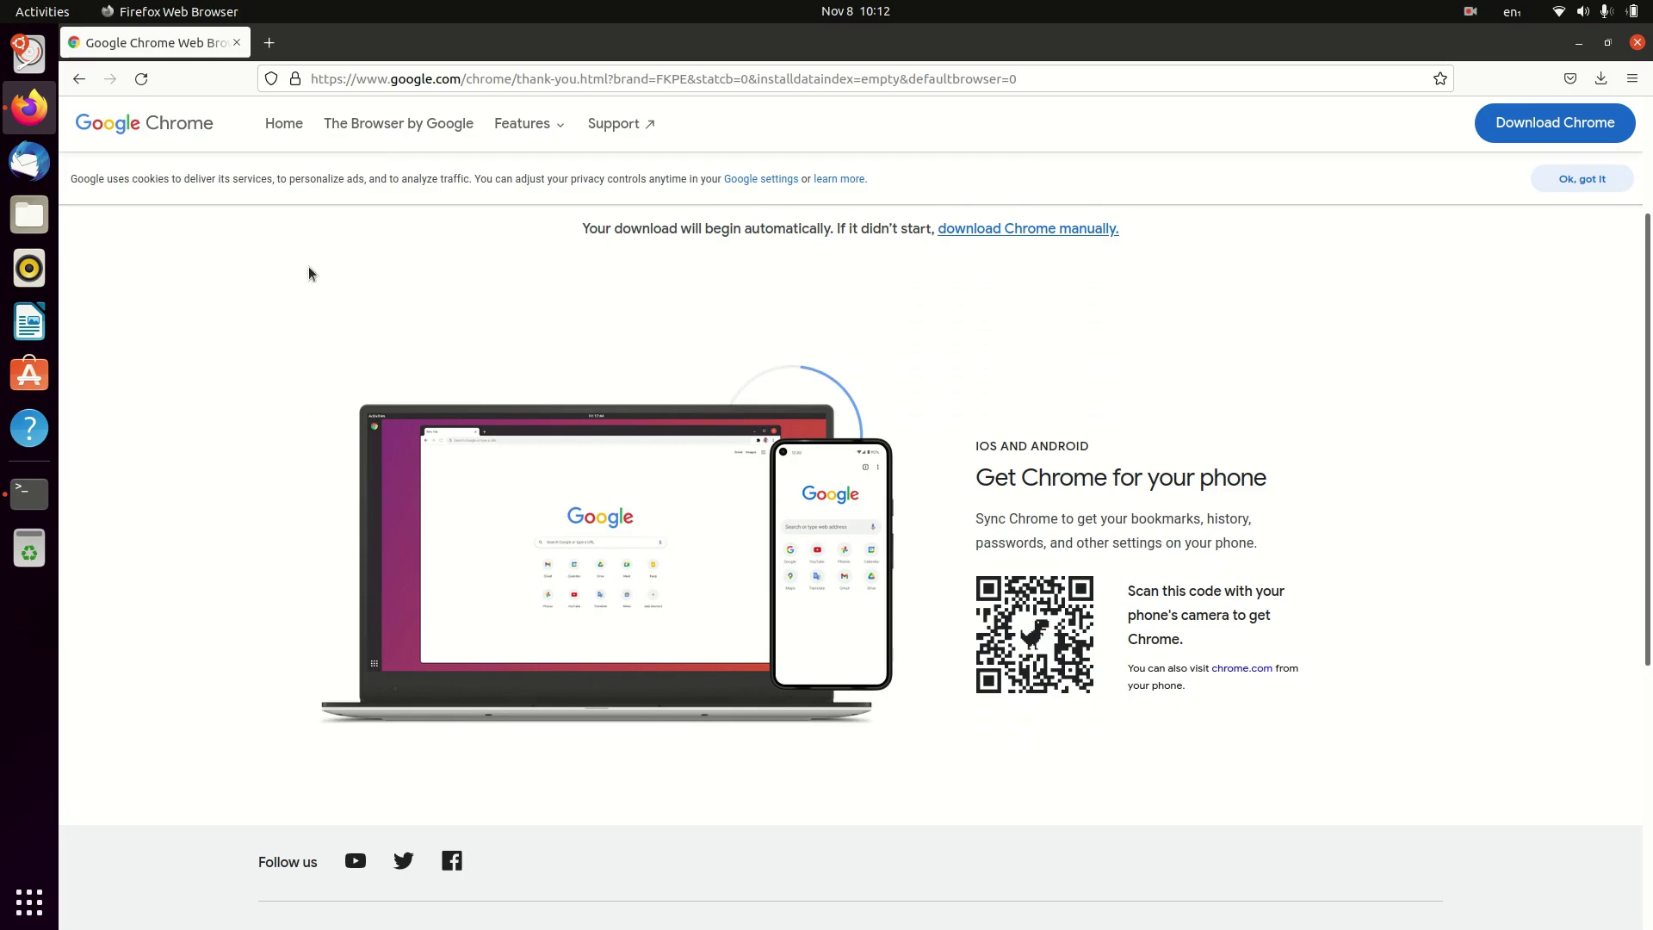
{"action": "left_click_drag", "start_coordinate": [861, 44], "coordinate": [905, 370]}
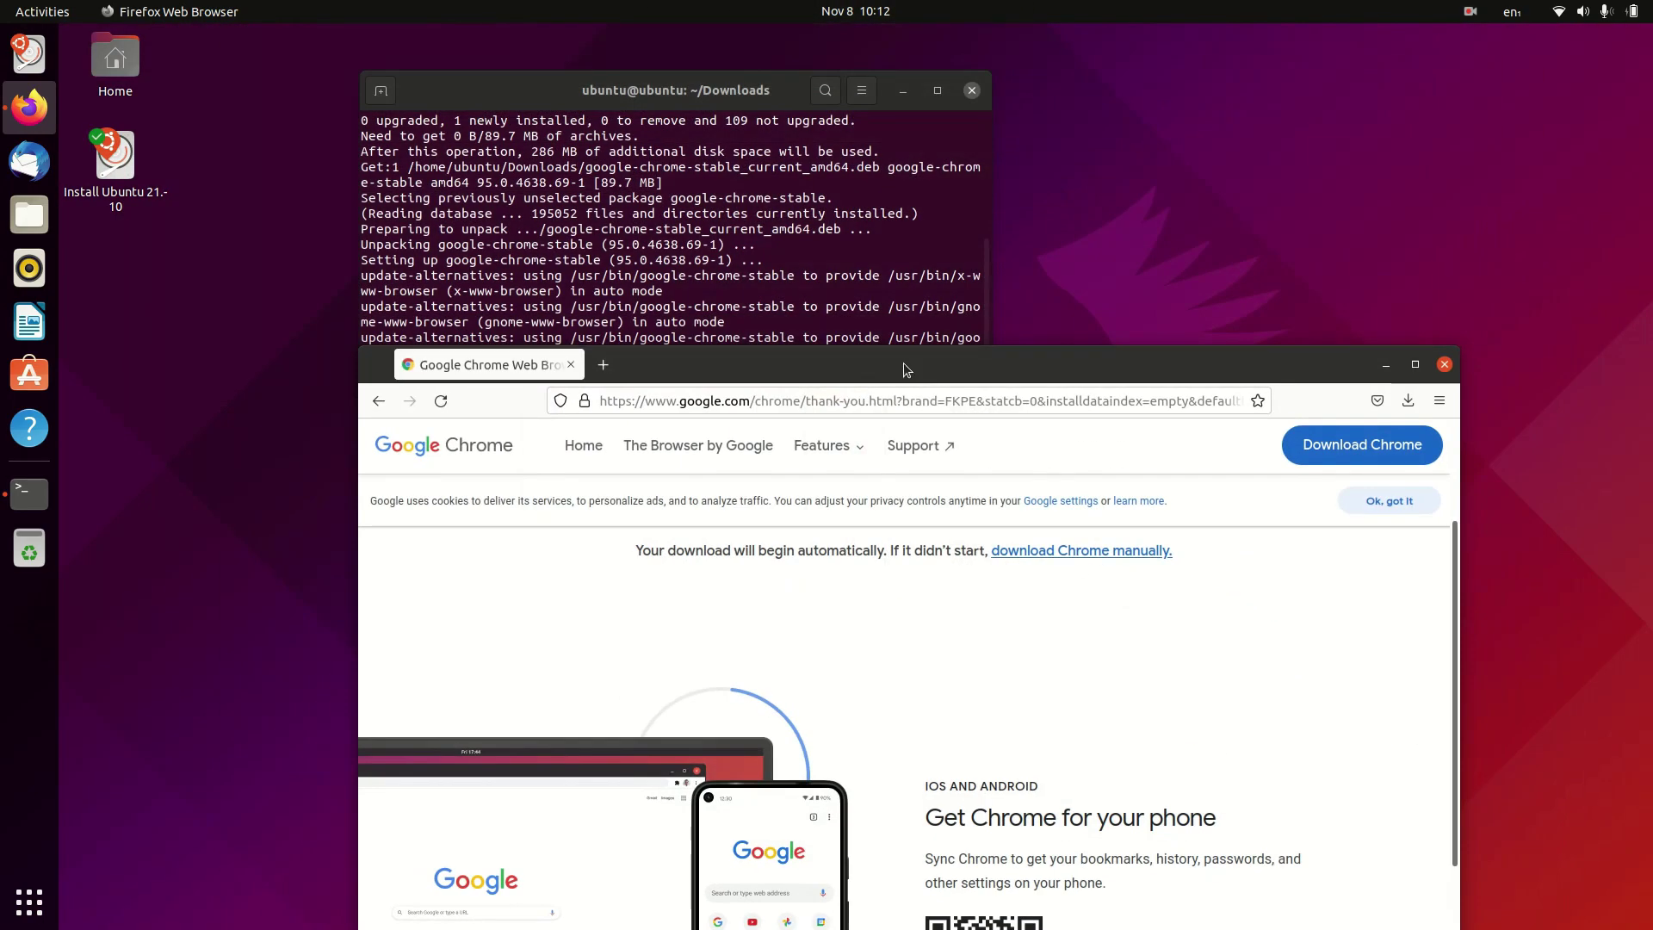
{"action": "left_click", "coordinate": [705, 182]}
{"action": "left_click", "coordinate": [1433, 364]}
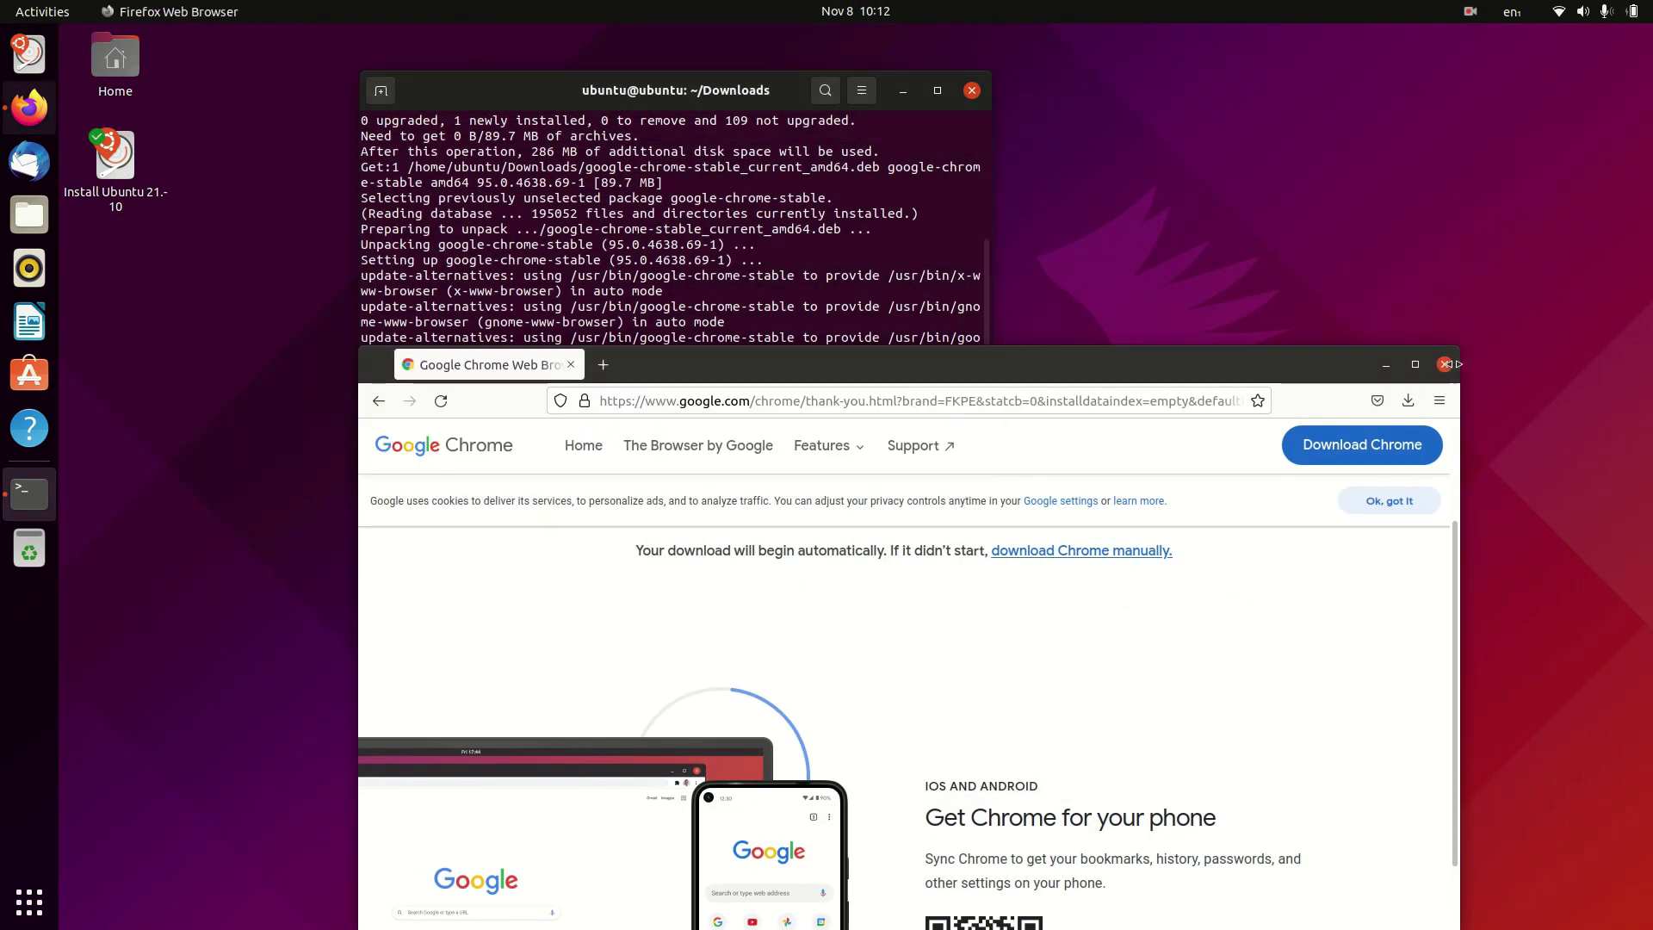
{"action": "left_click", "coordinate": [1444, 364]}
Launch Google Chrome from the installed applications and accept its welcome dialog.
{"action": "left_click", "coordinate": [29, 902]}
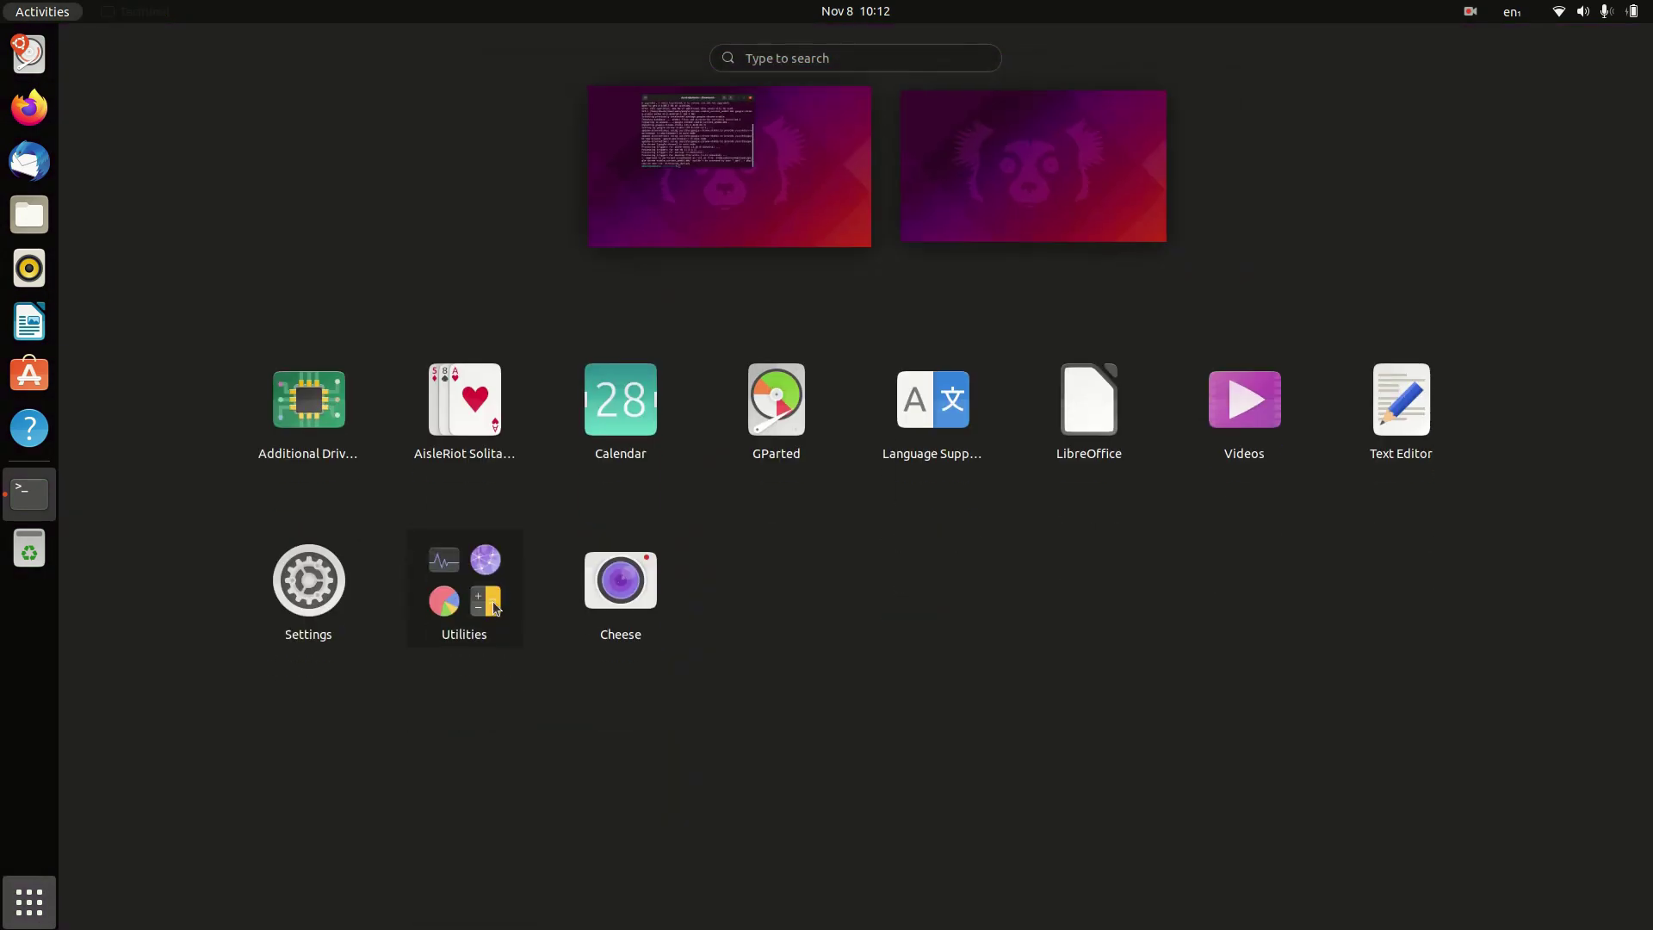
{"action": "left_click", "coordinate": [469, 593]}
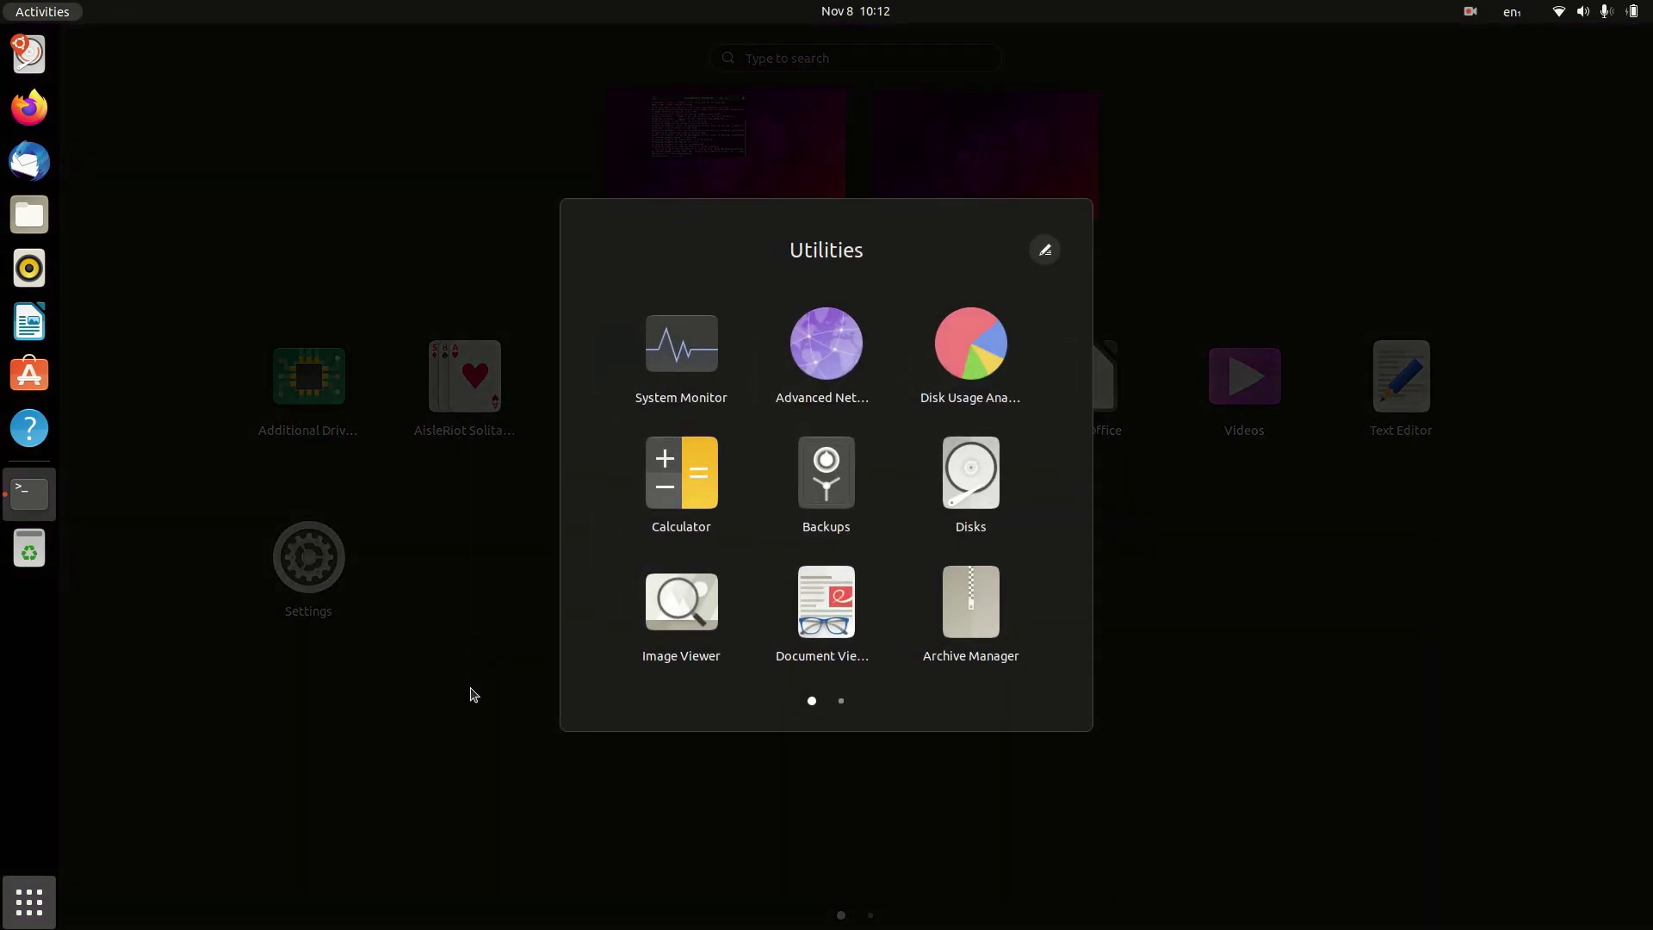
{"action": "left_click", "coordinate": [496, 784]}
{"action": "left_click", "coordinate": [870, 914]}
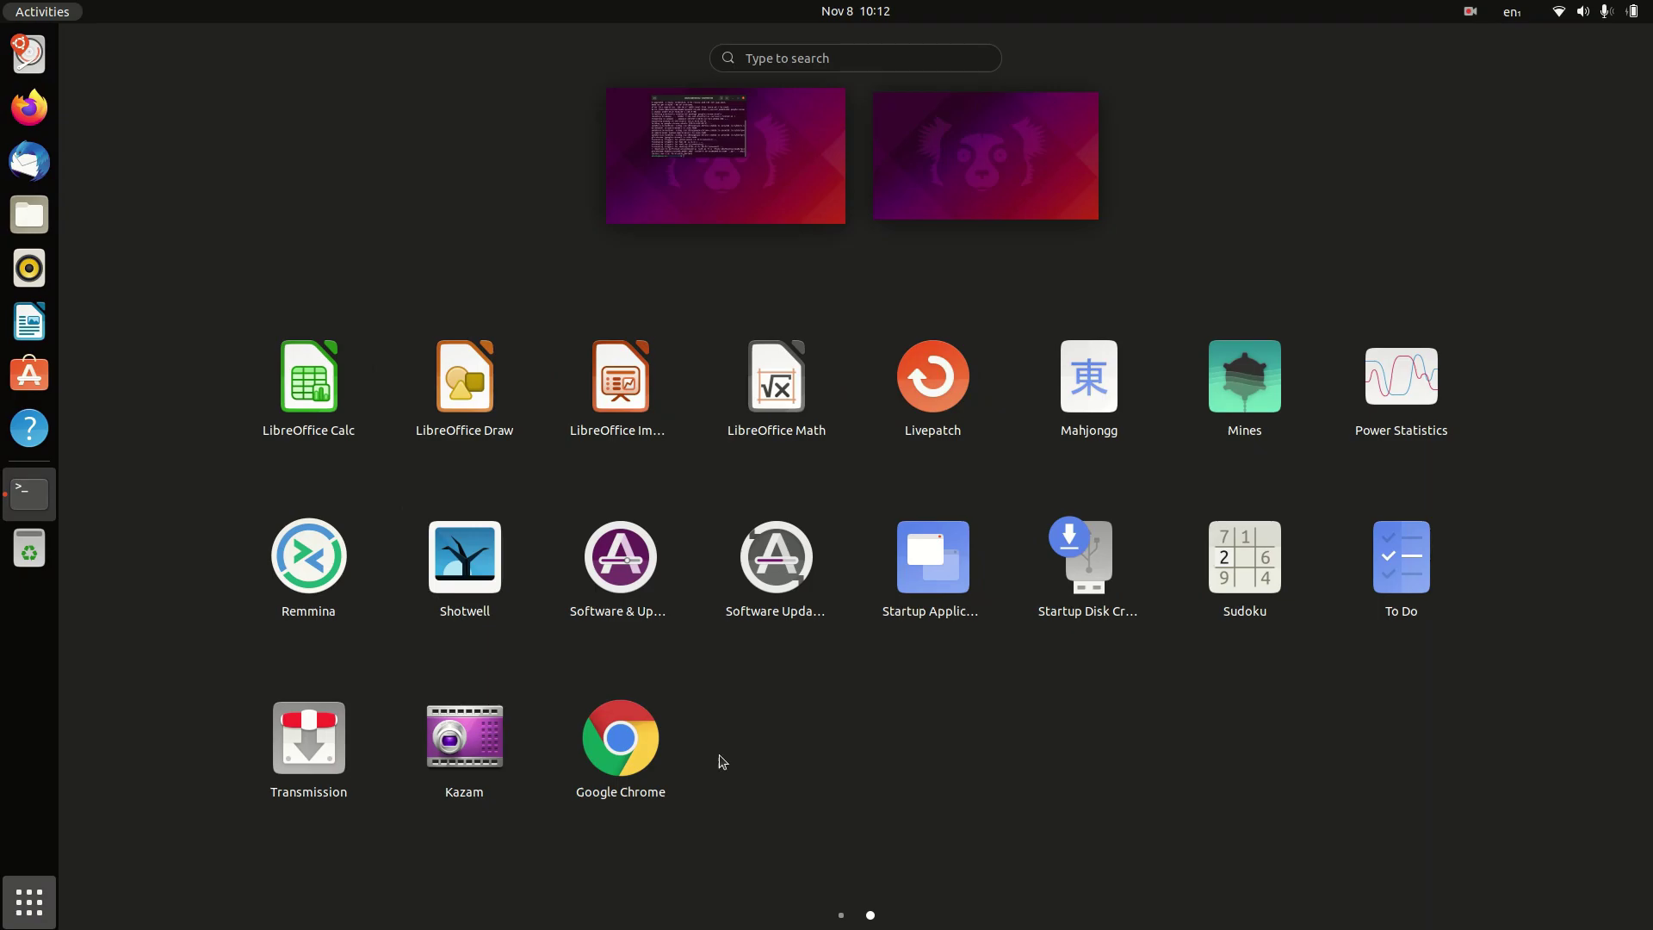
{"action": "left_click", "coordinate": [651, 730]}
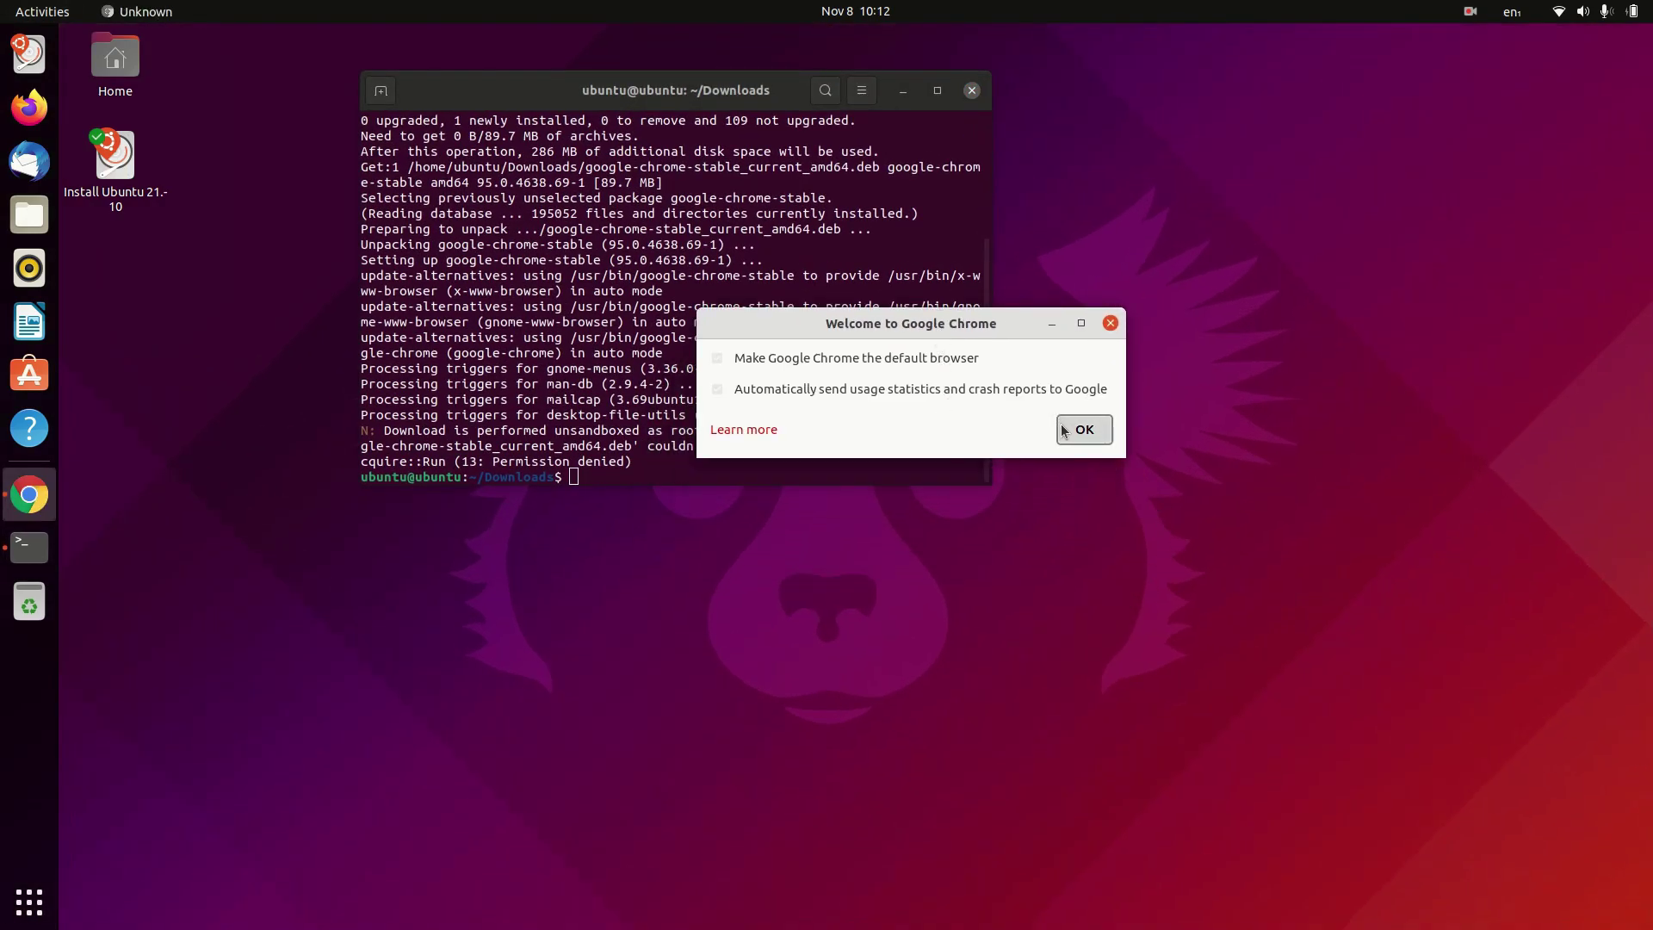
{"action": "left_click", "coordinate": [1061, 425]}
Search the web for "user themes" in a maximized Chrome window and open the User Themes page on extensions.gnome.org.
{"action": "double_click", "coordinate": [551, 98]}
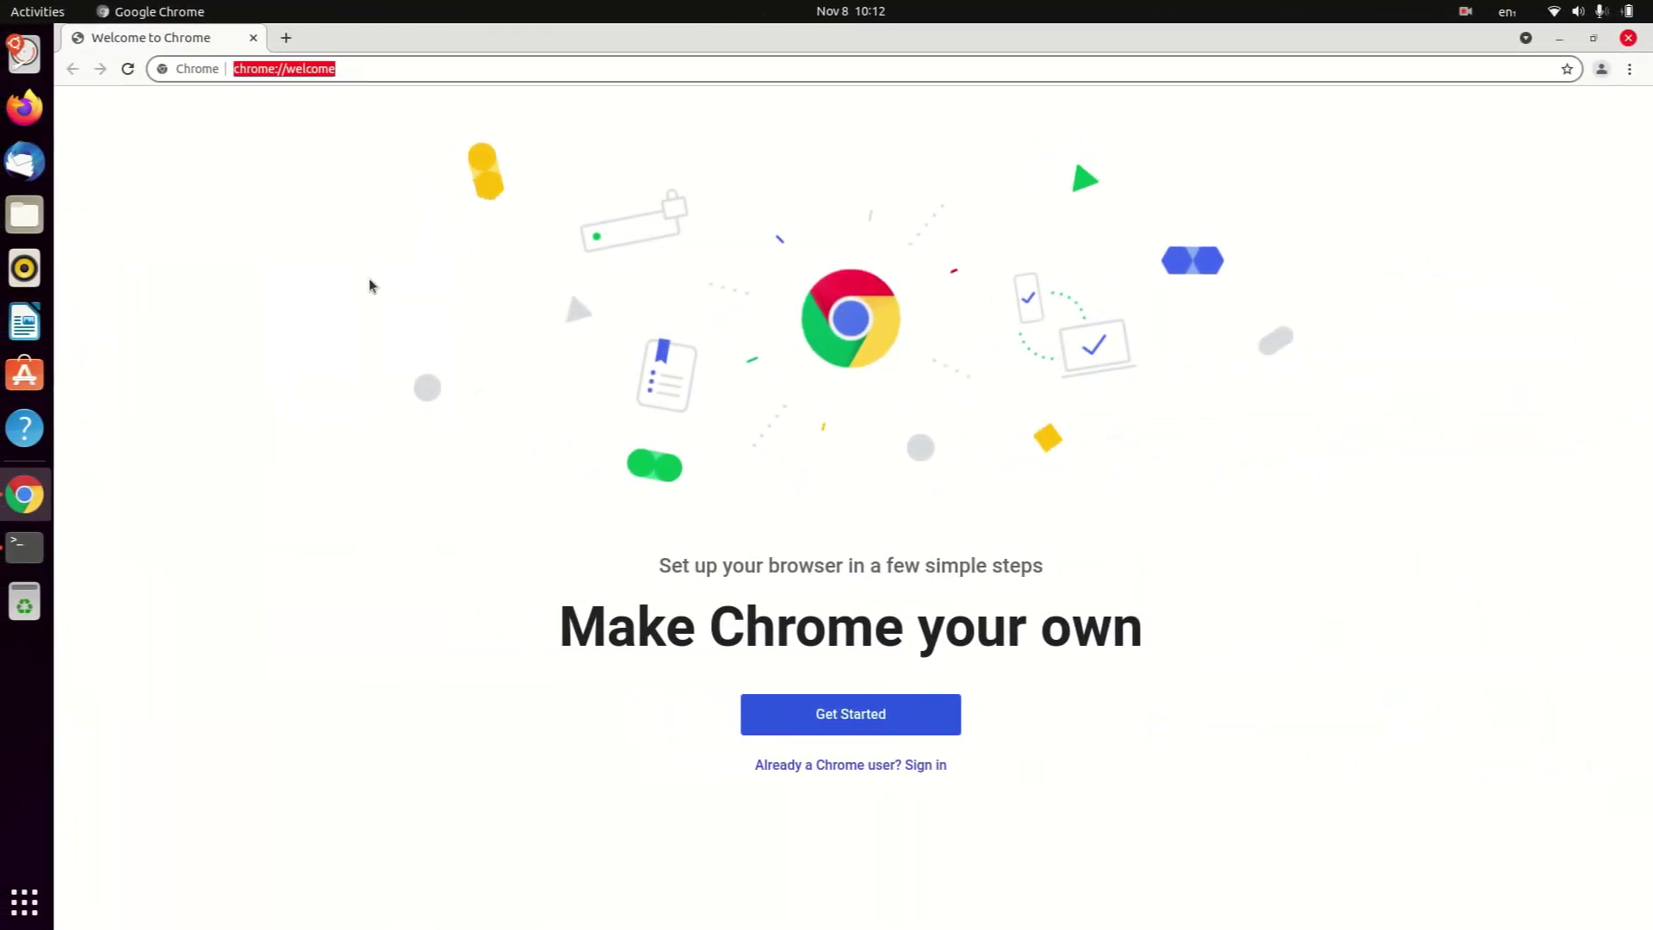
{"action": "type", "text": "user themes"}
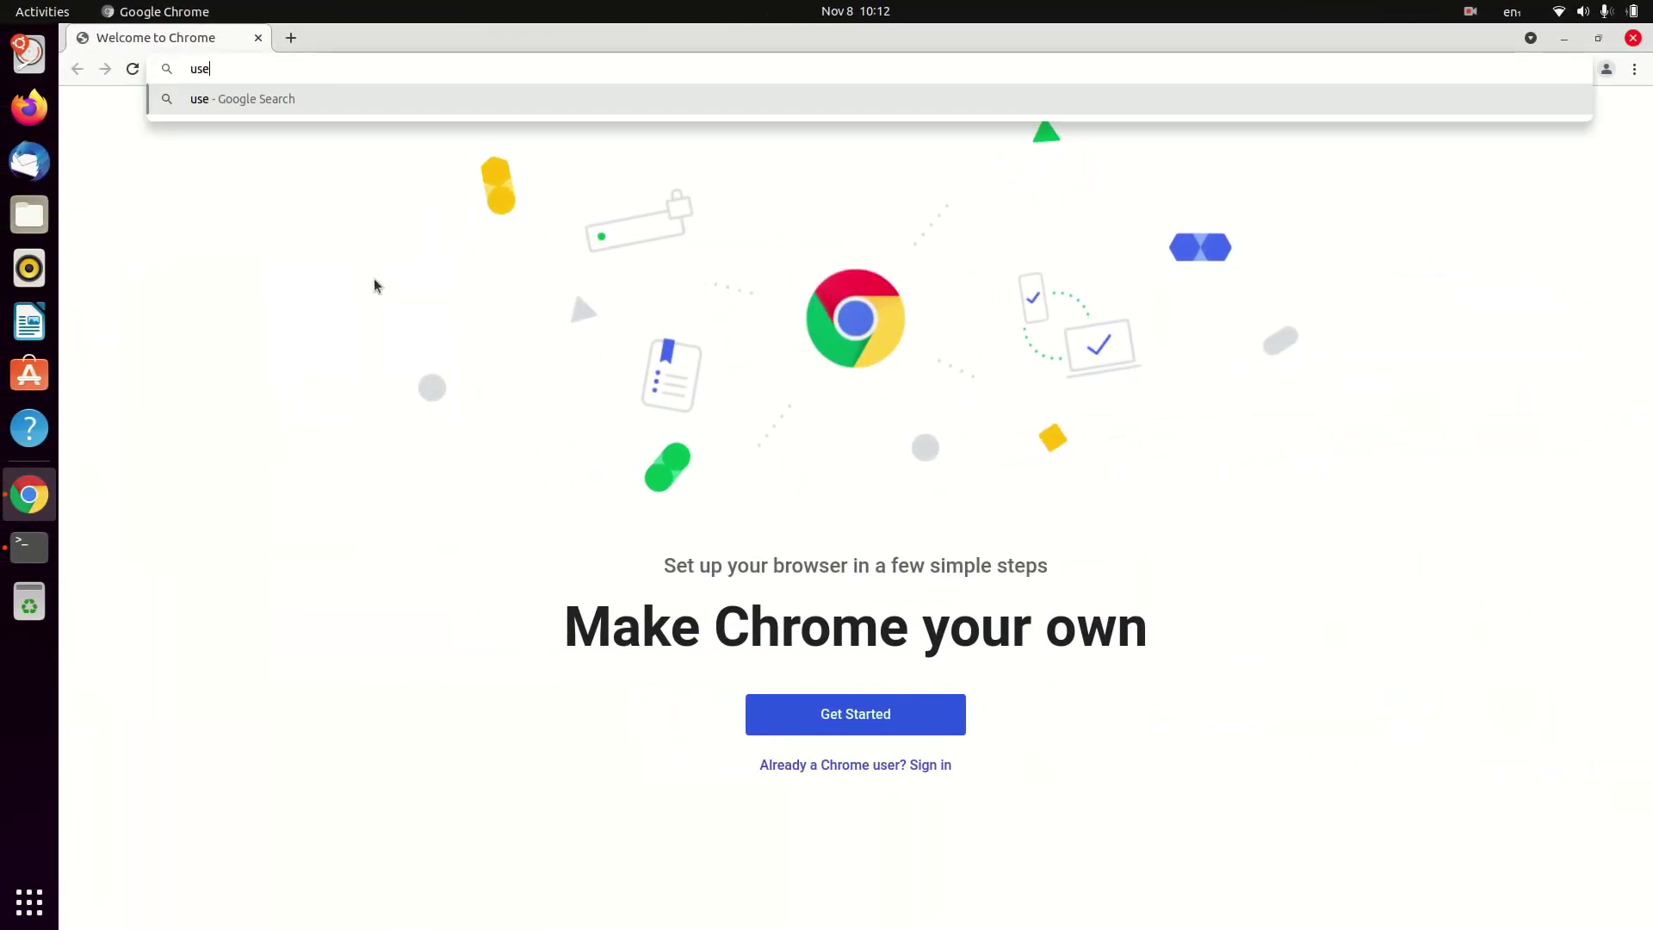
{"action": "key", "text": "Return"}
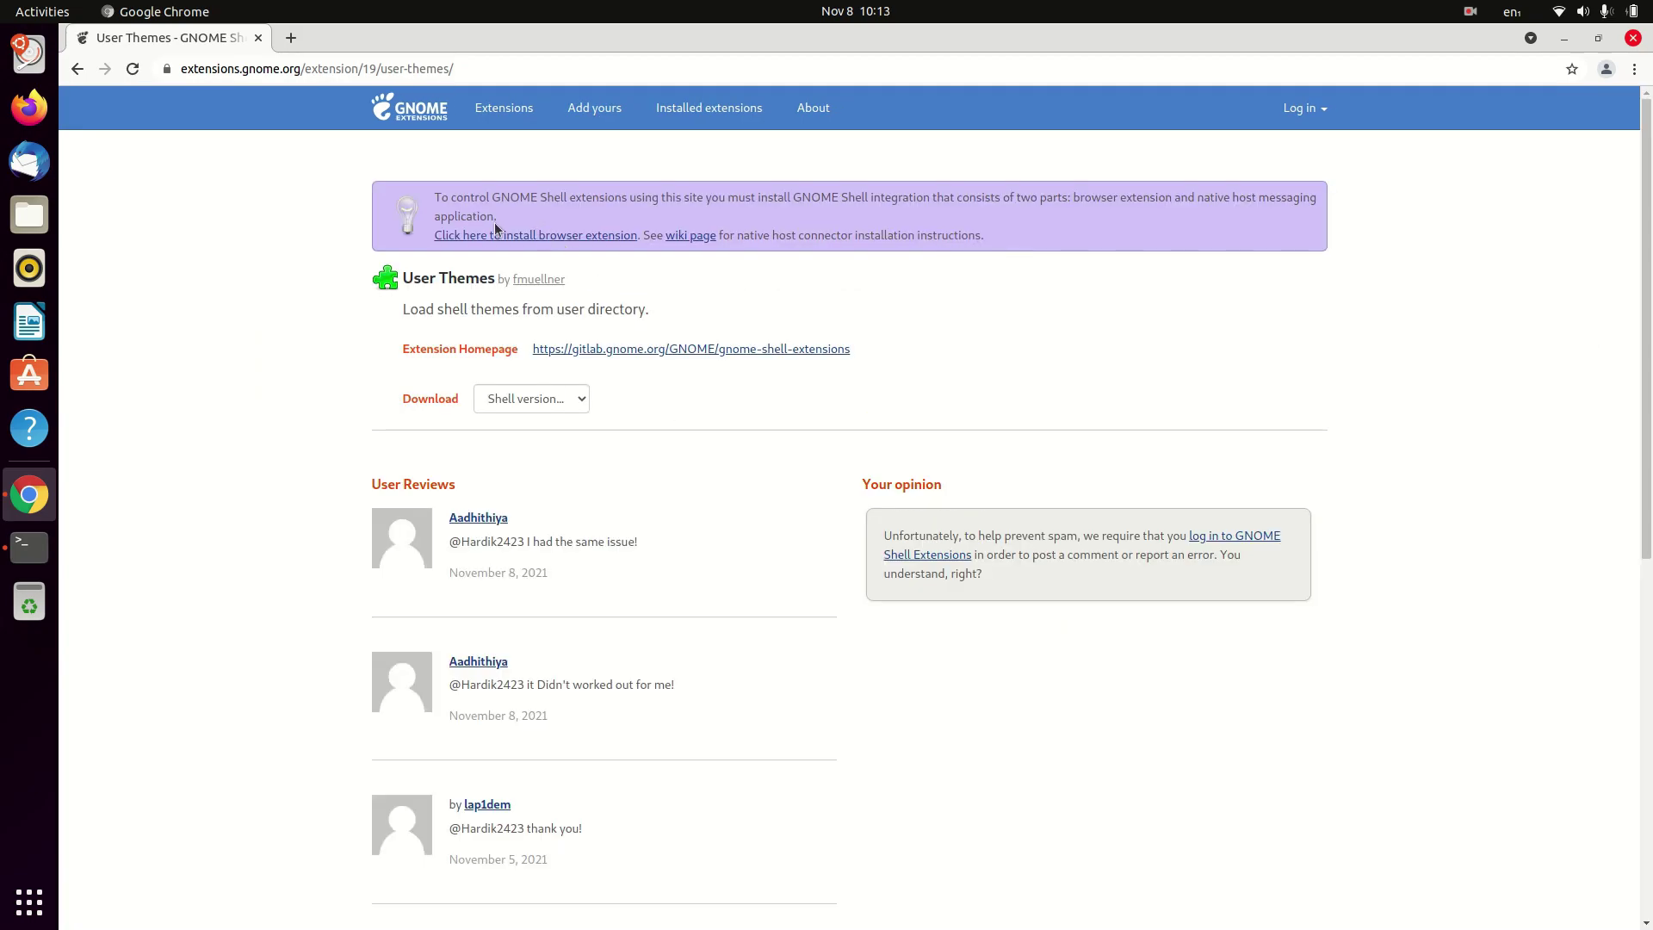
Add the GNOME Shell integration extension to Chrome, leaving the new keyring's password blank and accepting unencrypted storage.
{"action": "left_click", "coordinate": [480, 236]}
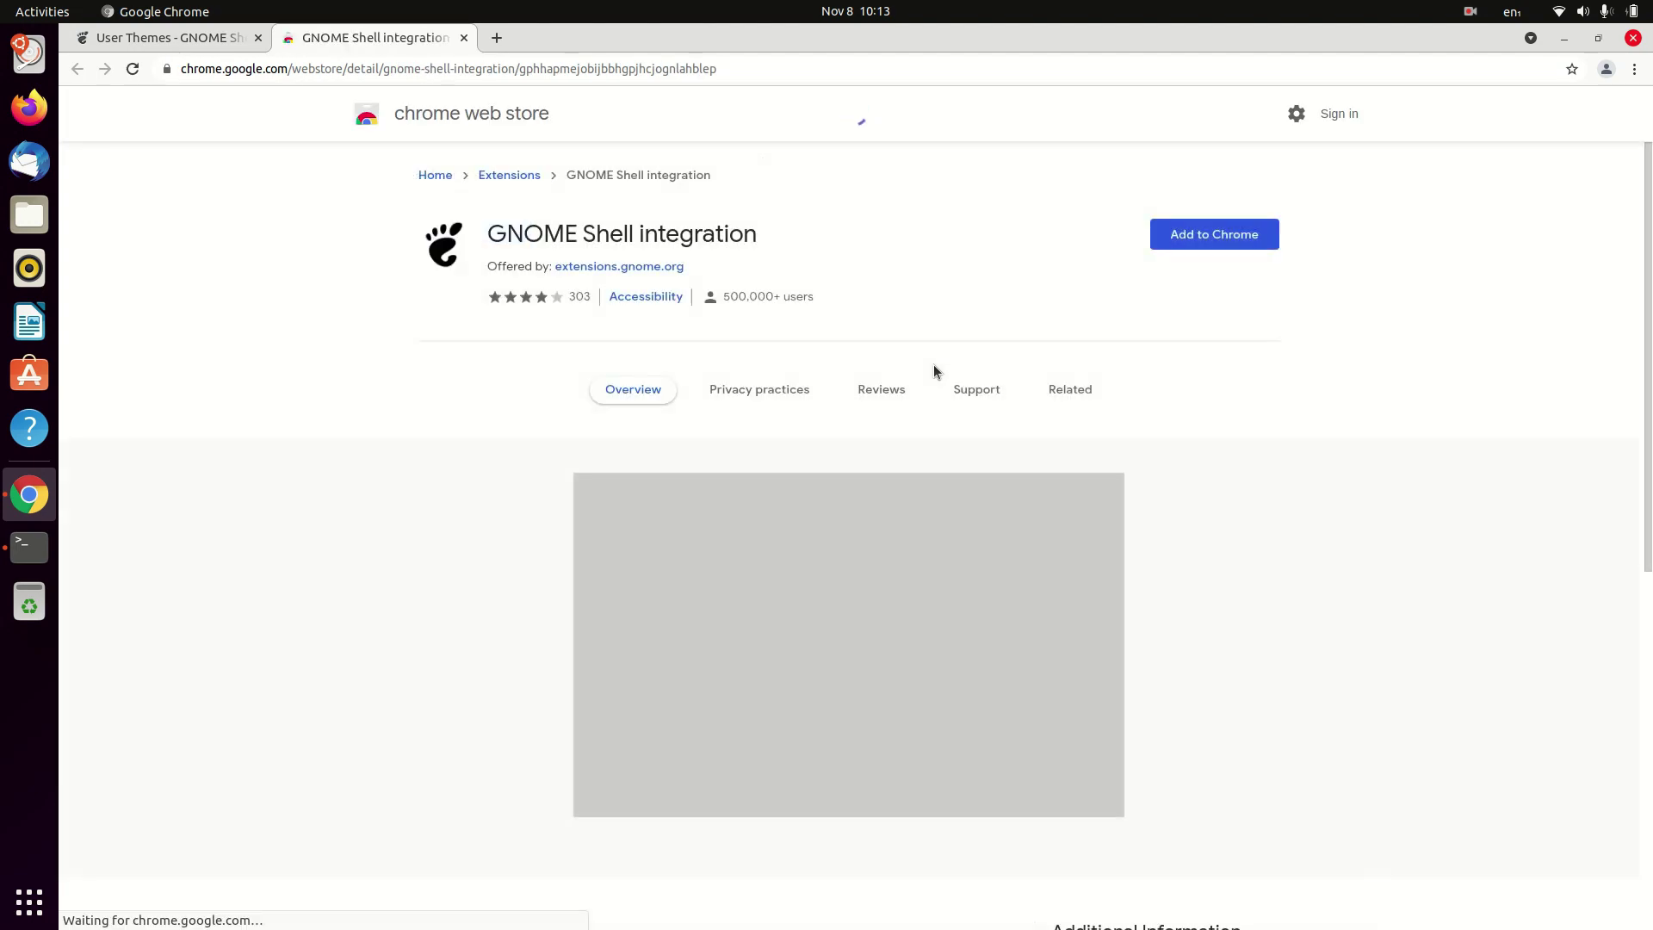
{"action": "left_click", "coordinate": [1233, 236]}
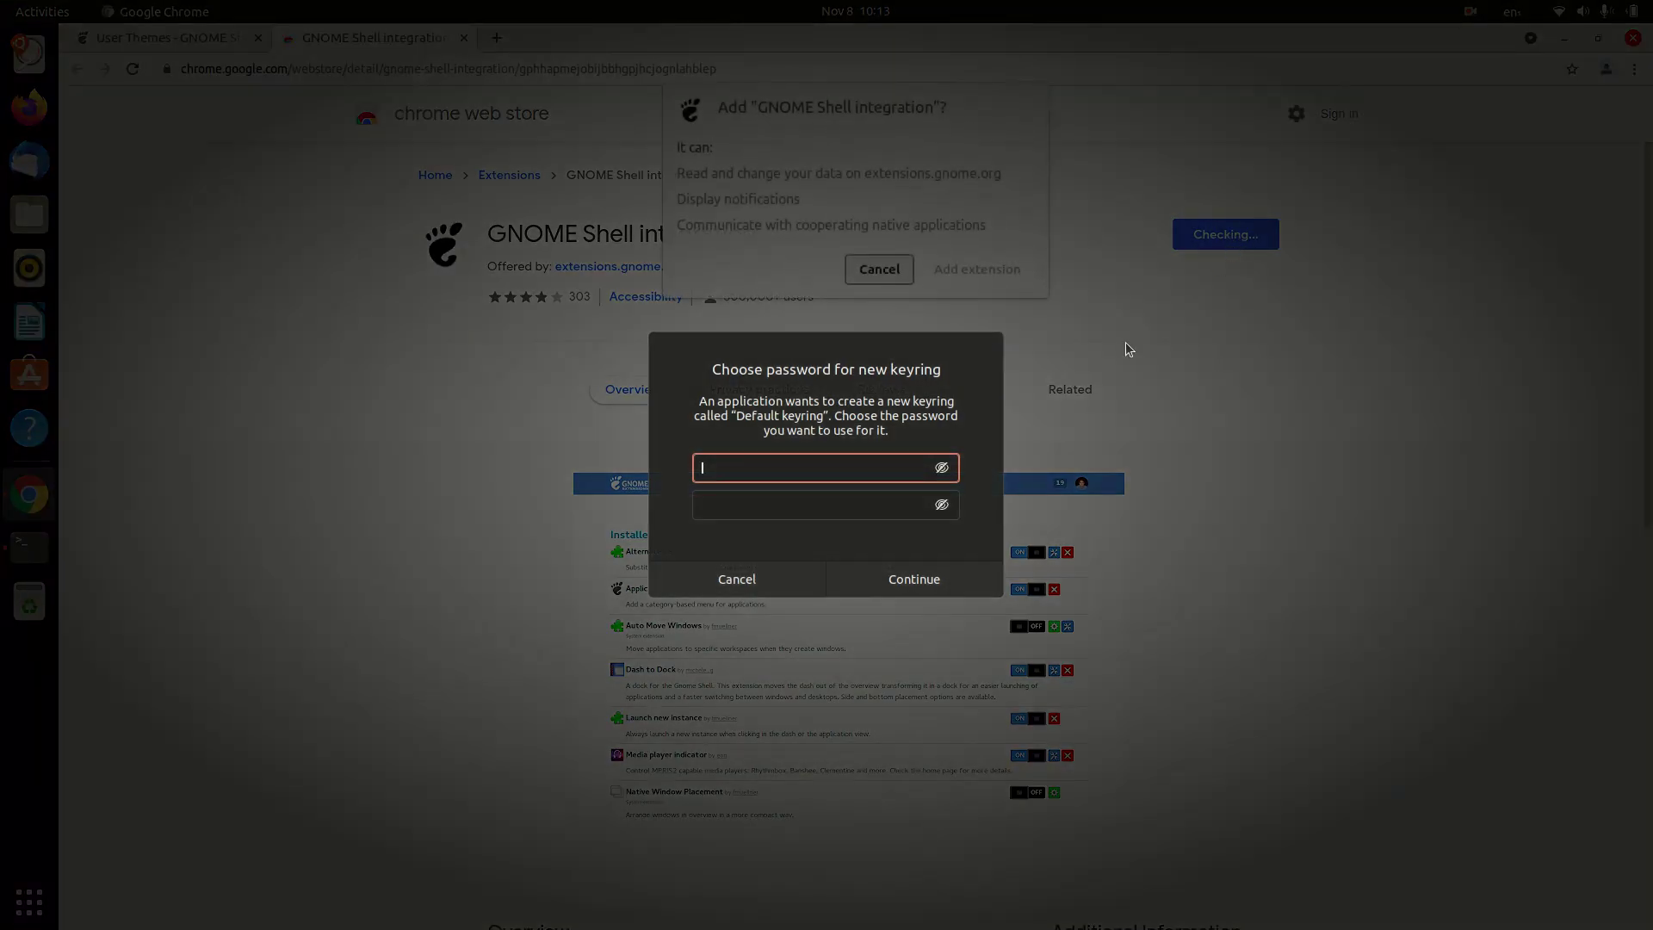
{"action": "left_click", "coordinate": [916, 585]}
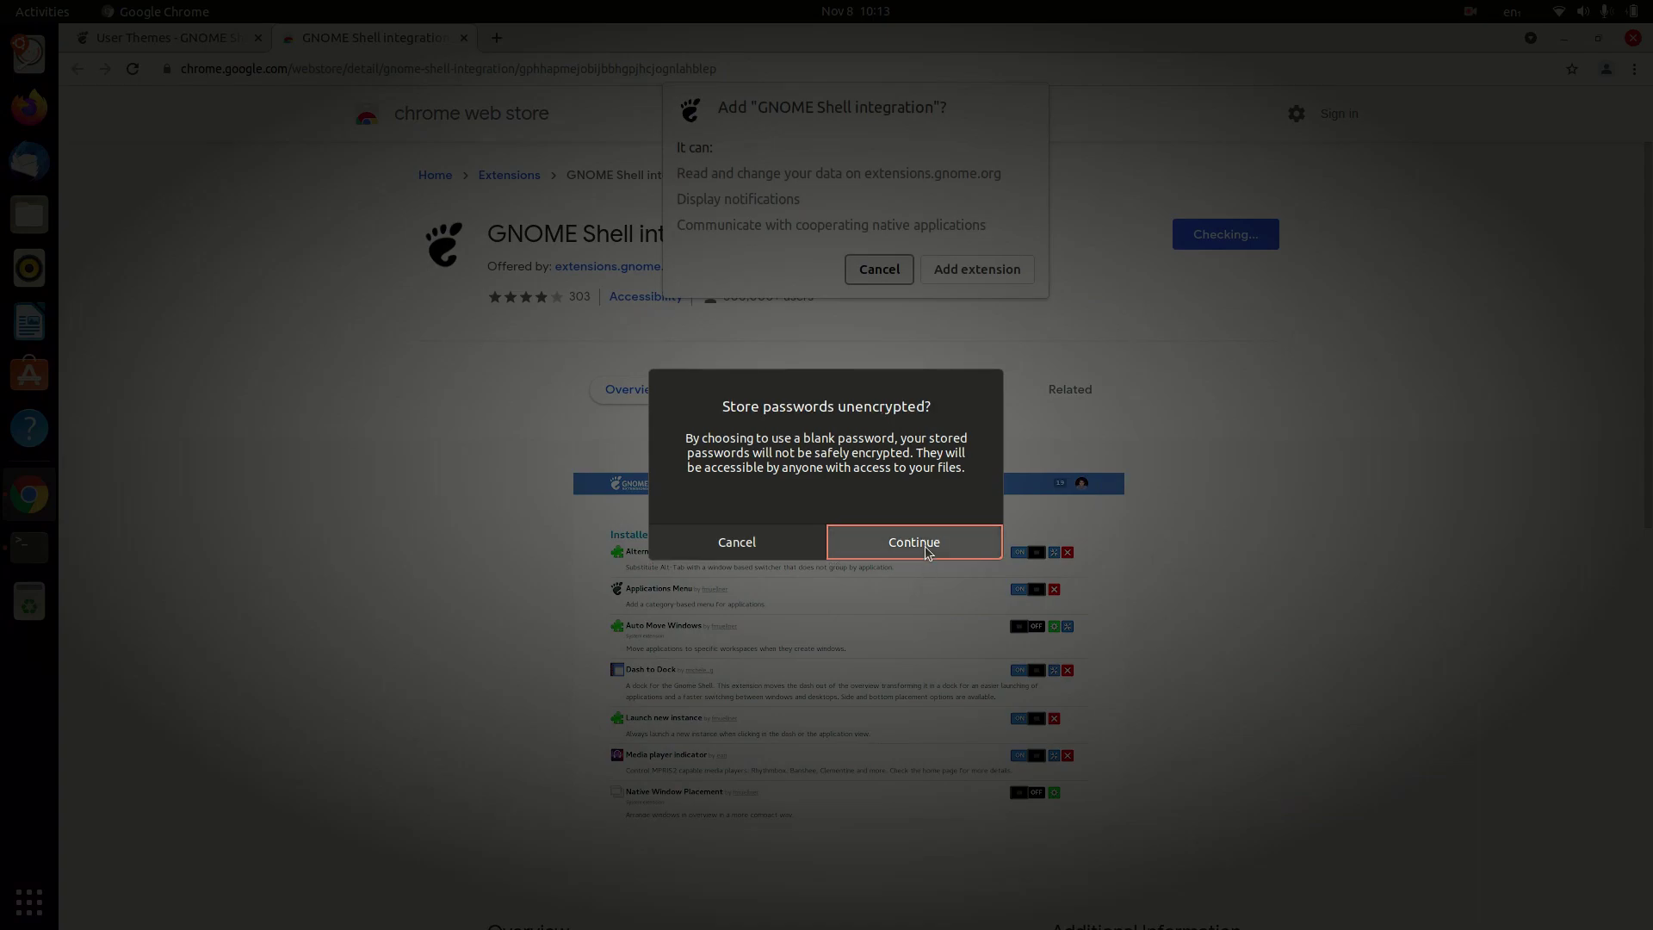
{"action": "left_click", "coordinate": [914, 543]}
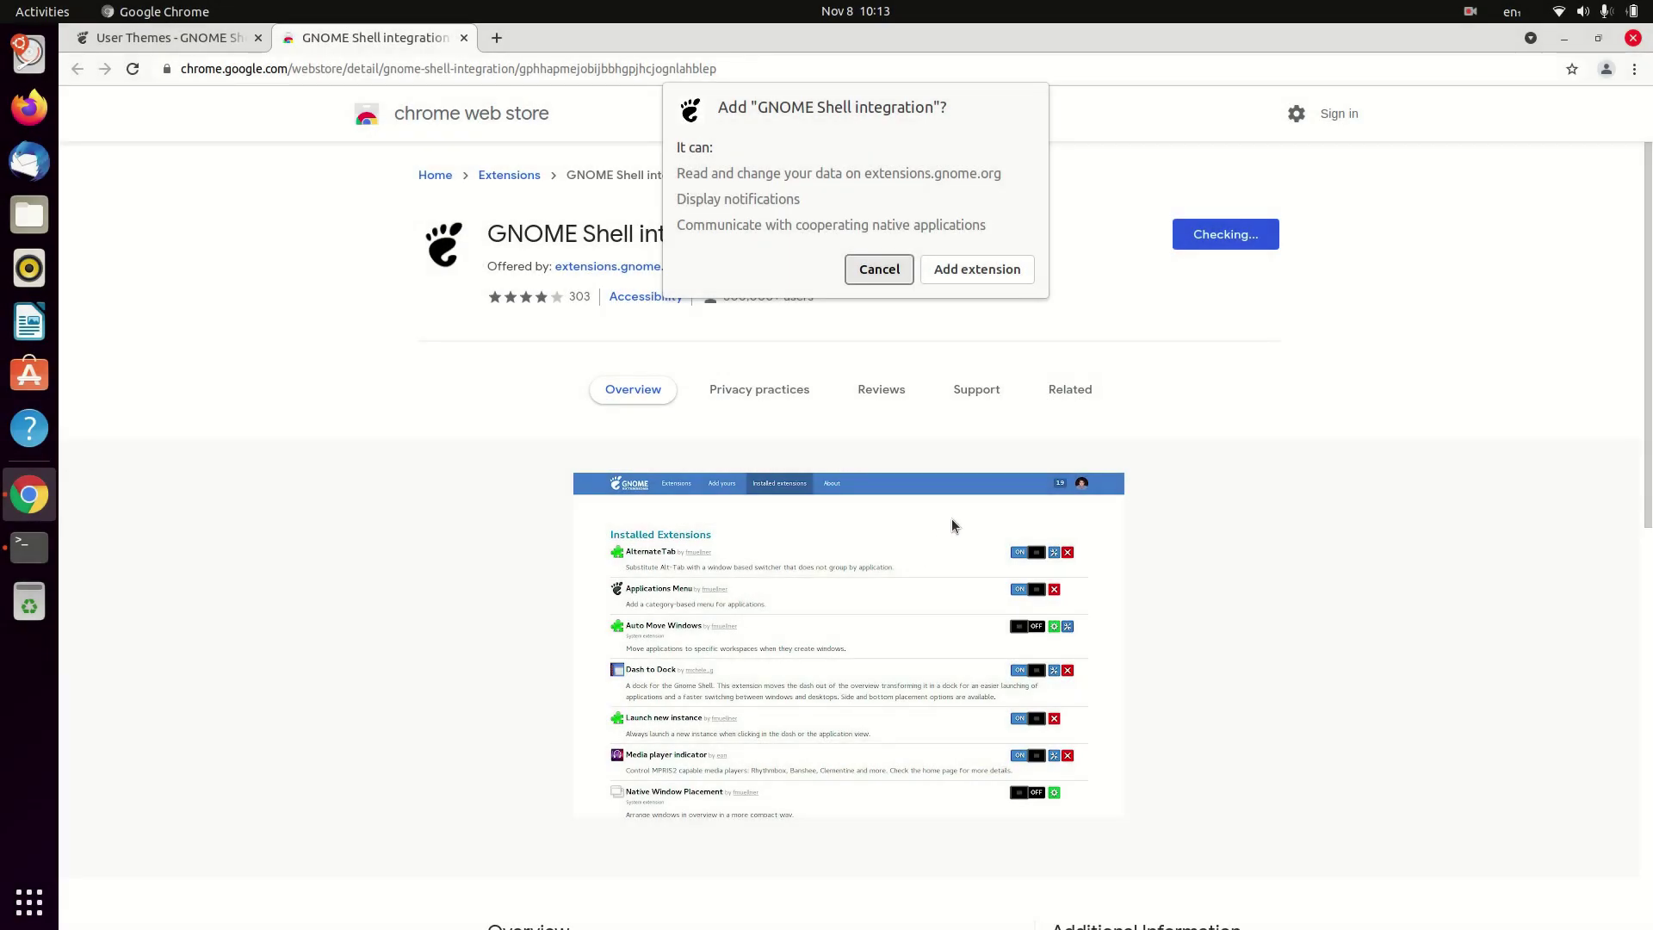
{"action": "left_click", "coordinate": [964, 267]}
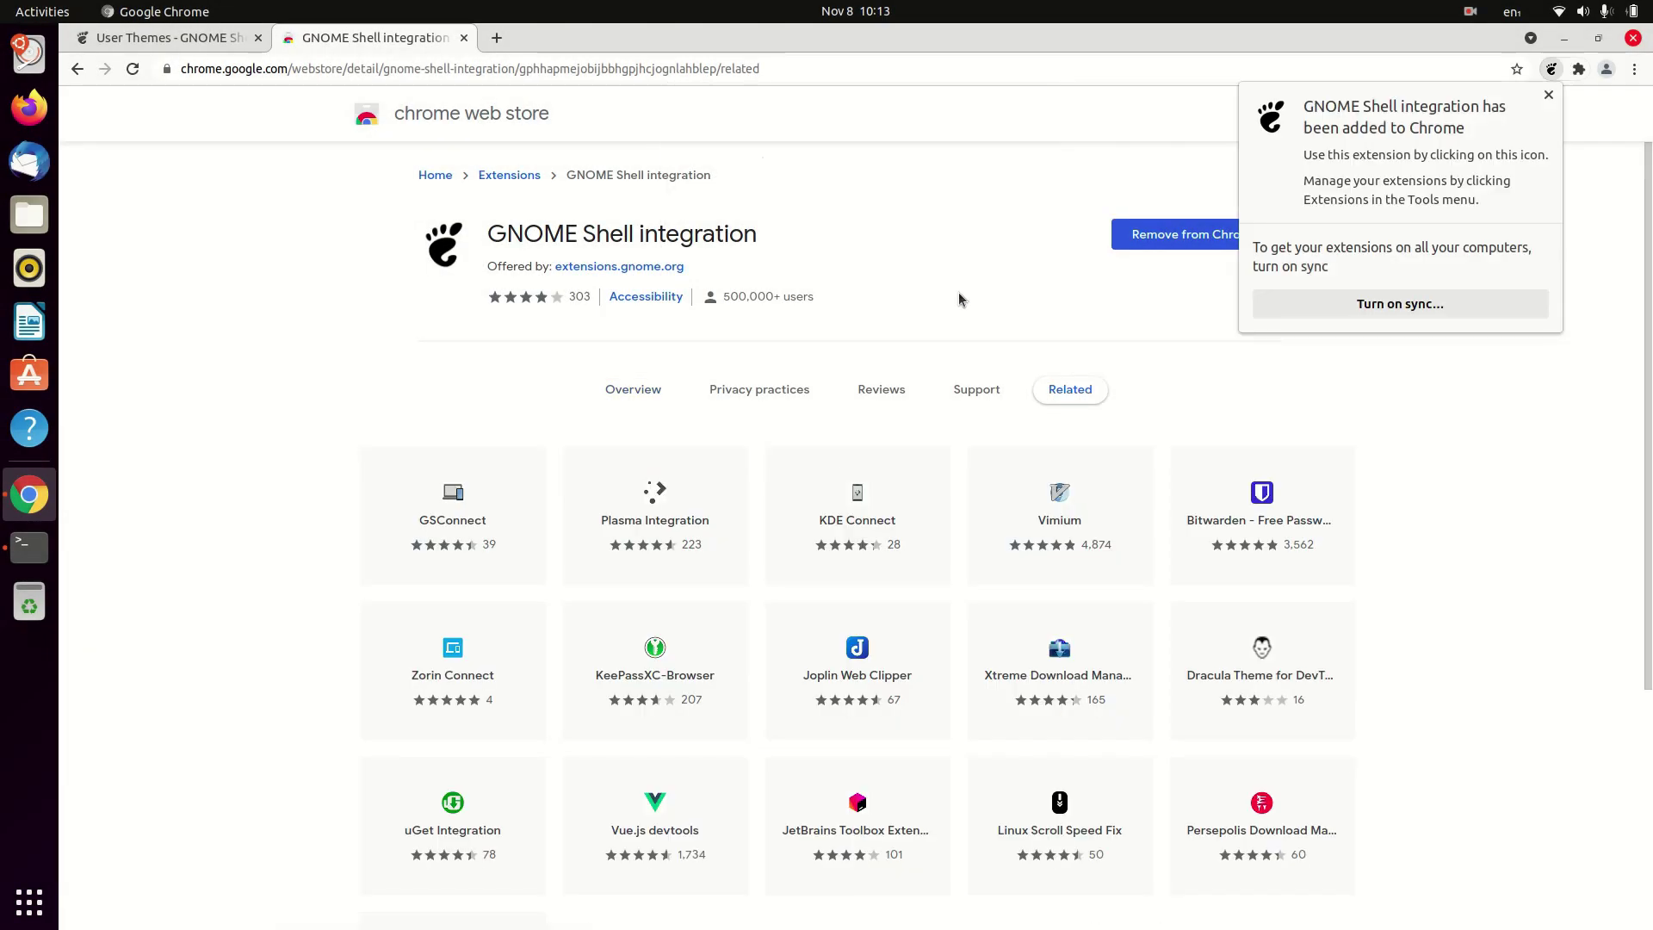
Reload the User Themes page and close the Chrome Web Store page.
{"action": "left_click", "coordinate": [151, 37]}
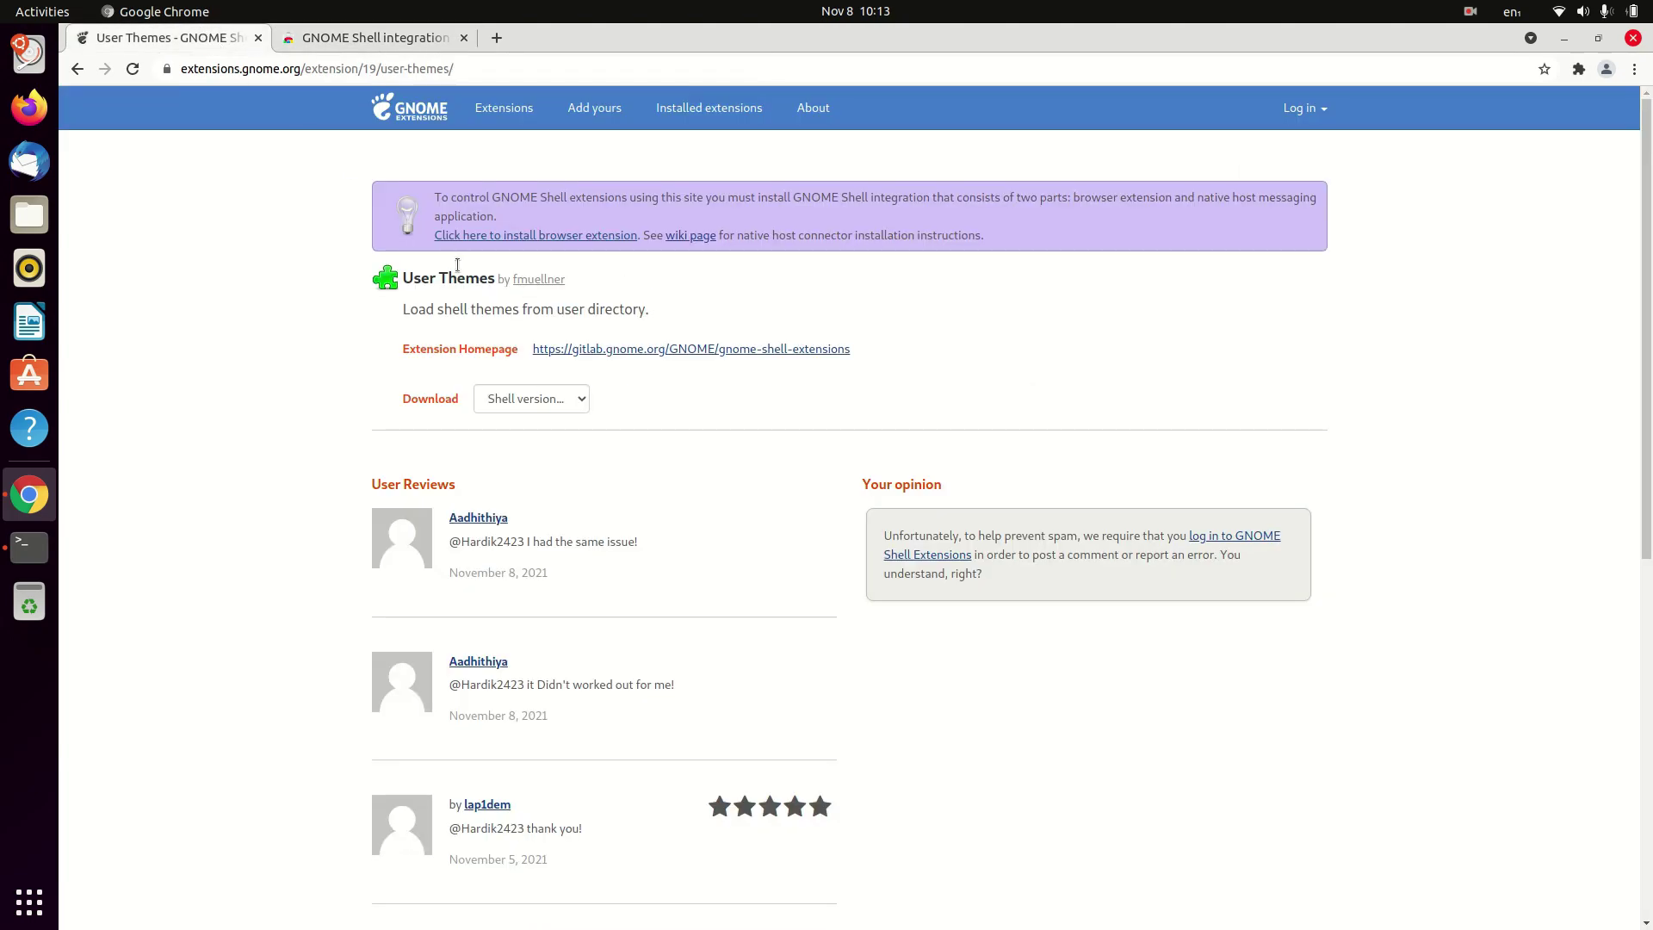
{"action": "left_click", "coordinate": [136, 70]}
{"action": "left_click", "coordinate": [462, 38]}
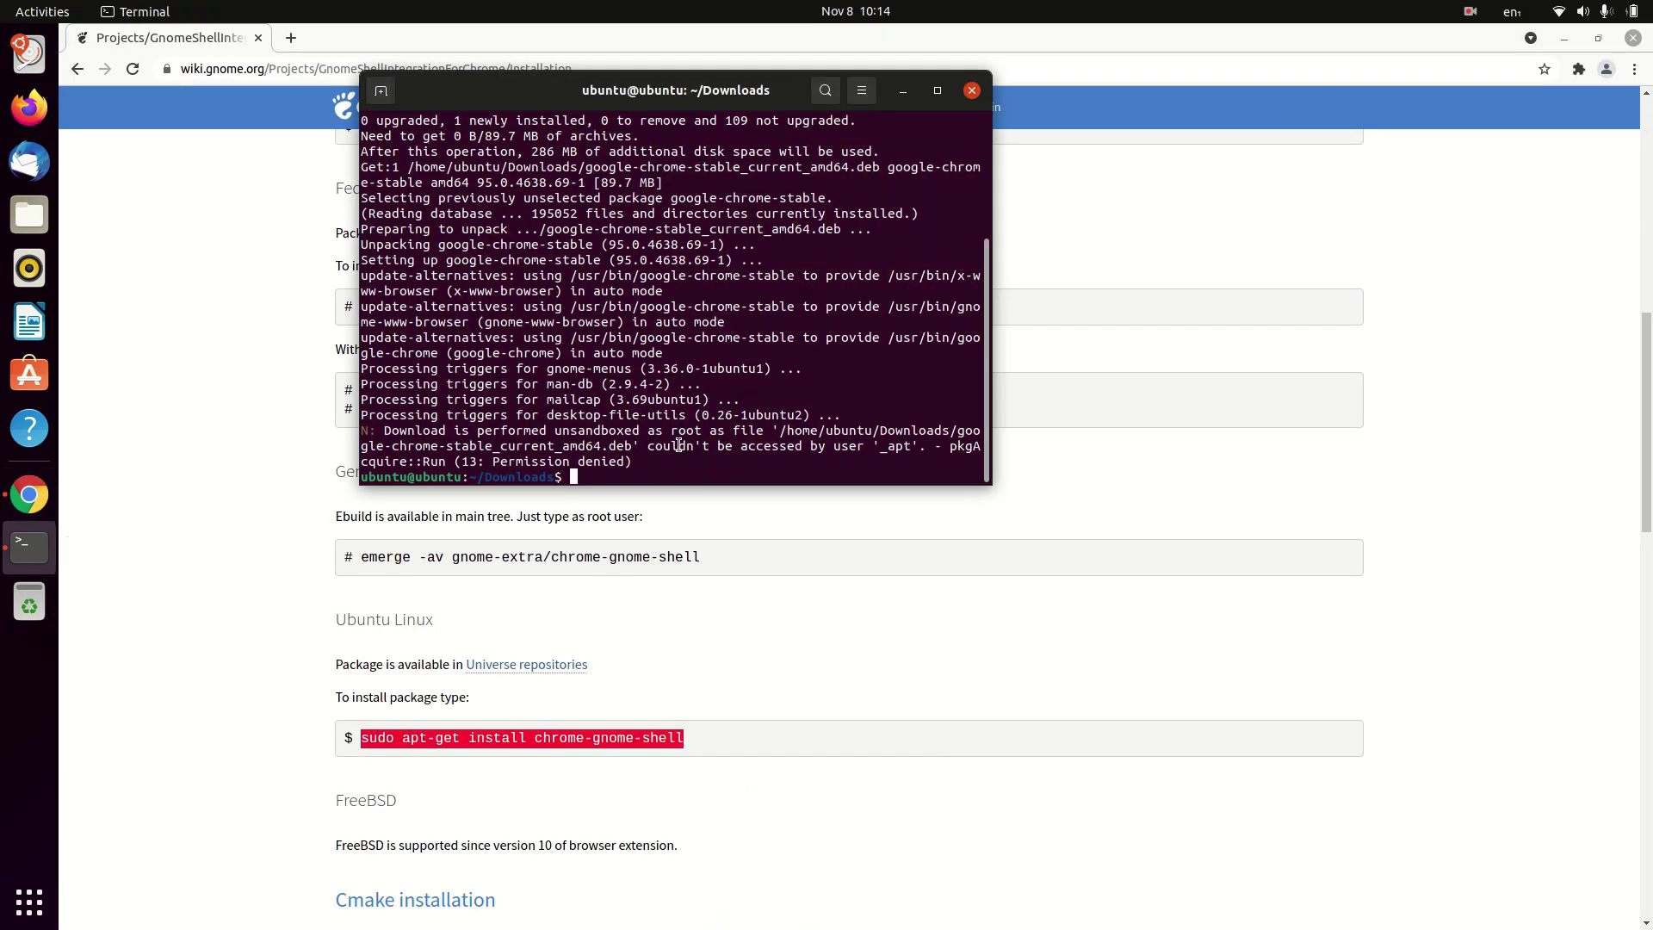
Install the native host connector from the terminal with sudo apt install chrome-gnome-shell.
{"action": "type", "text": "sudo apt install chrome-gnome-shell"}
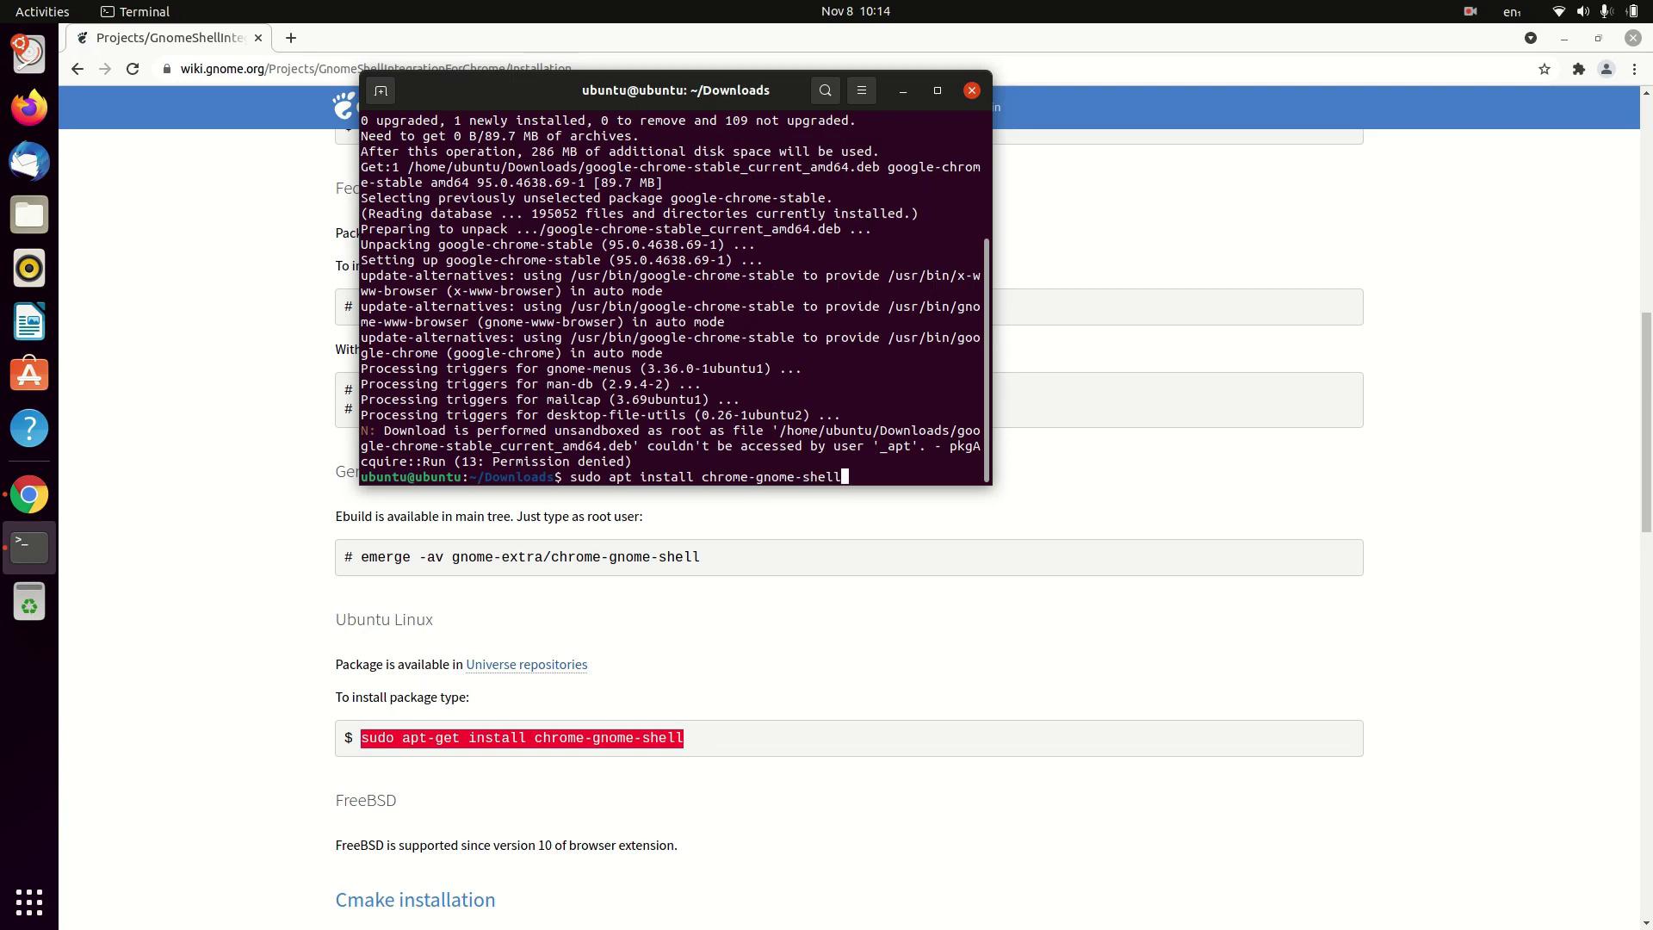
{"action": "key", "text": "Return"}
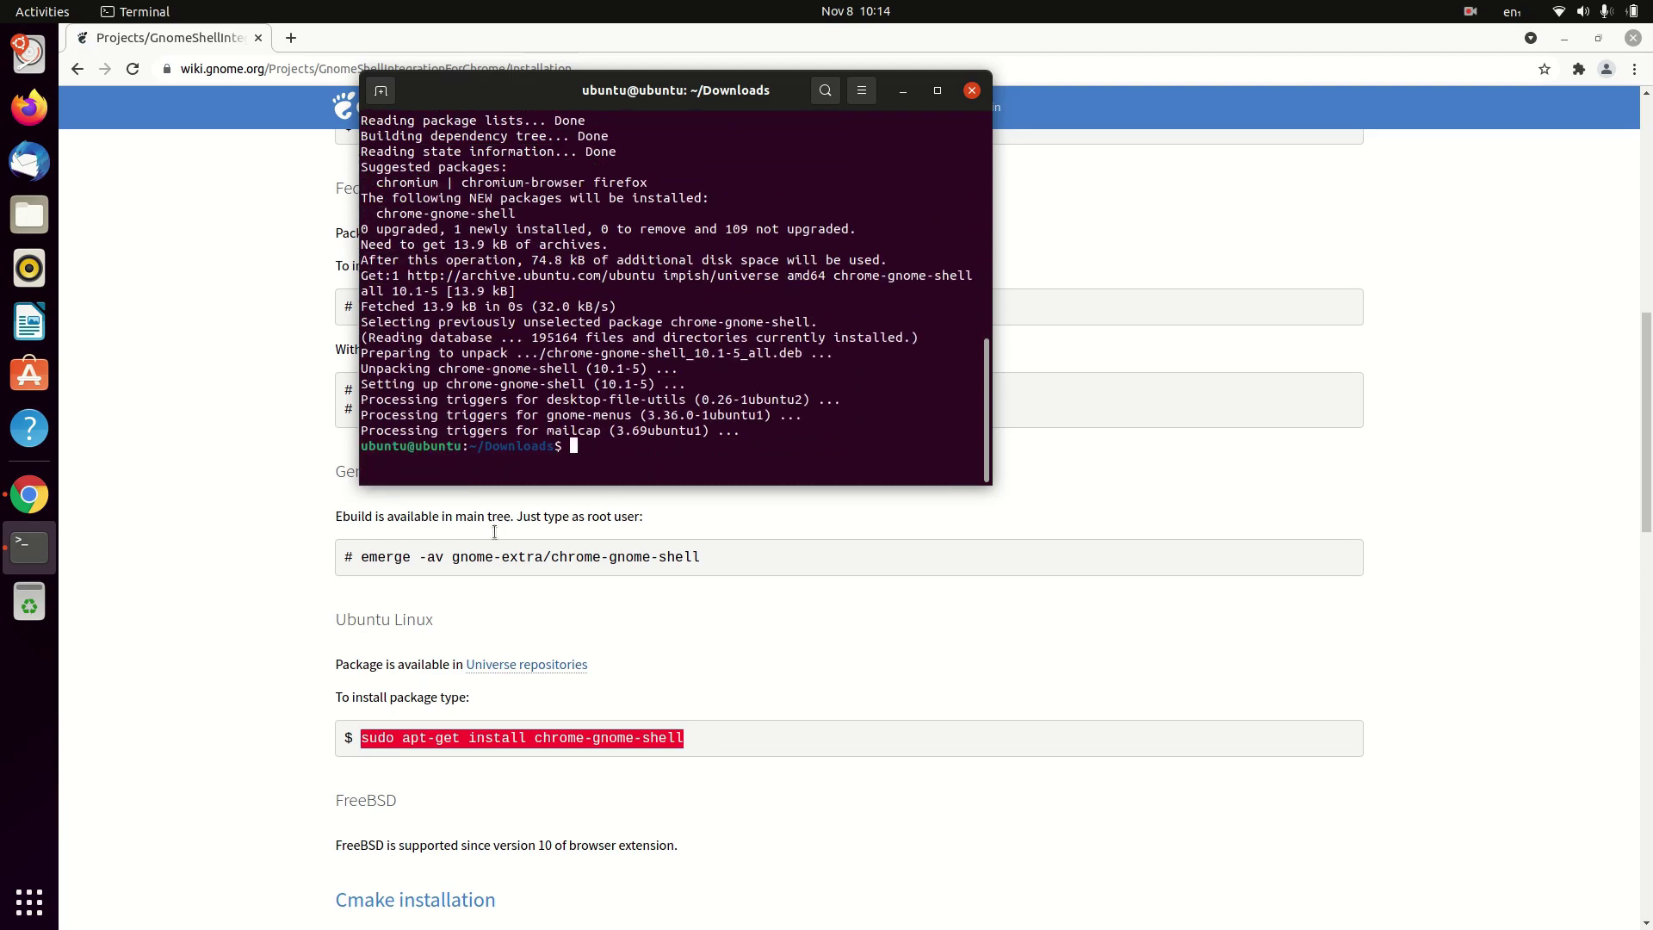
Return to the User Themes extension page in Chrome and switch the extension on.
{"action": "left_click", "coordinate": [494, 532]}
{"action": "left_click", "coordinate": [77, 68]}
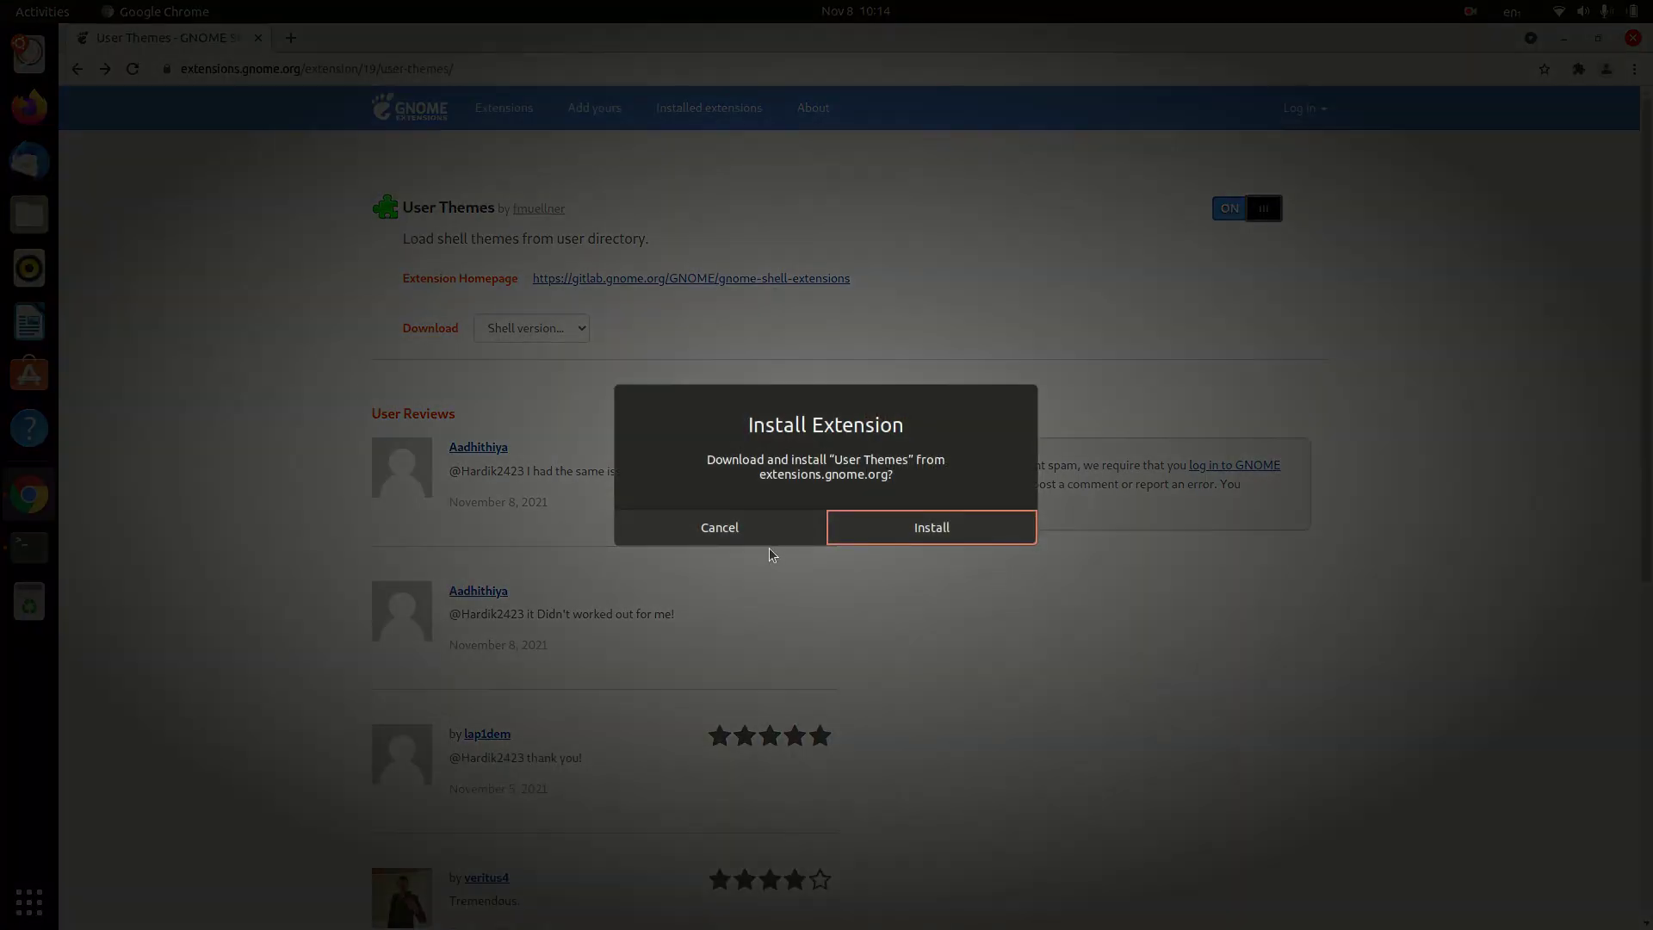
Confirm the User Themes installation, and search Google for "blur me".
{"action": "left_click", "coordinate": [921, 527]}
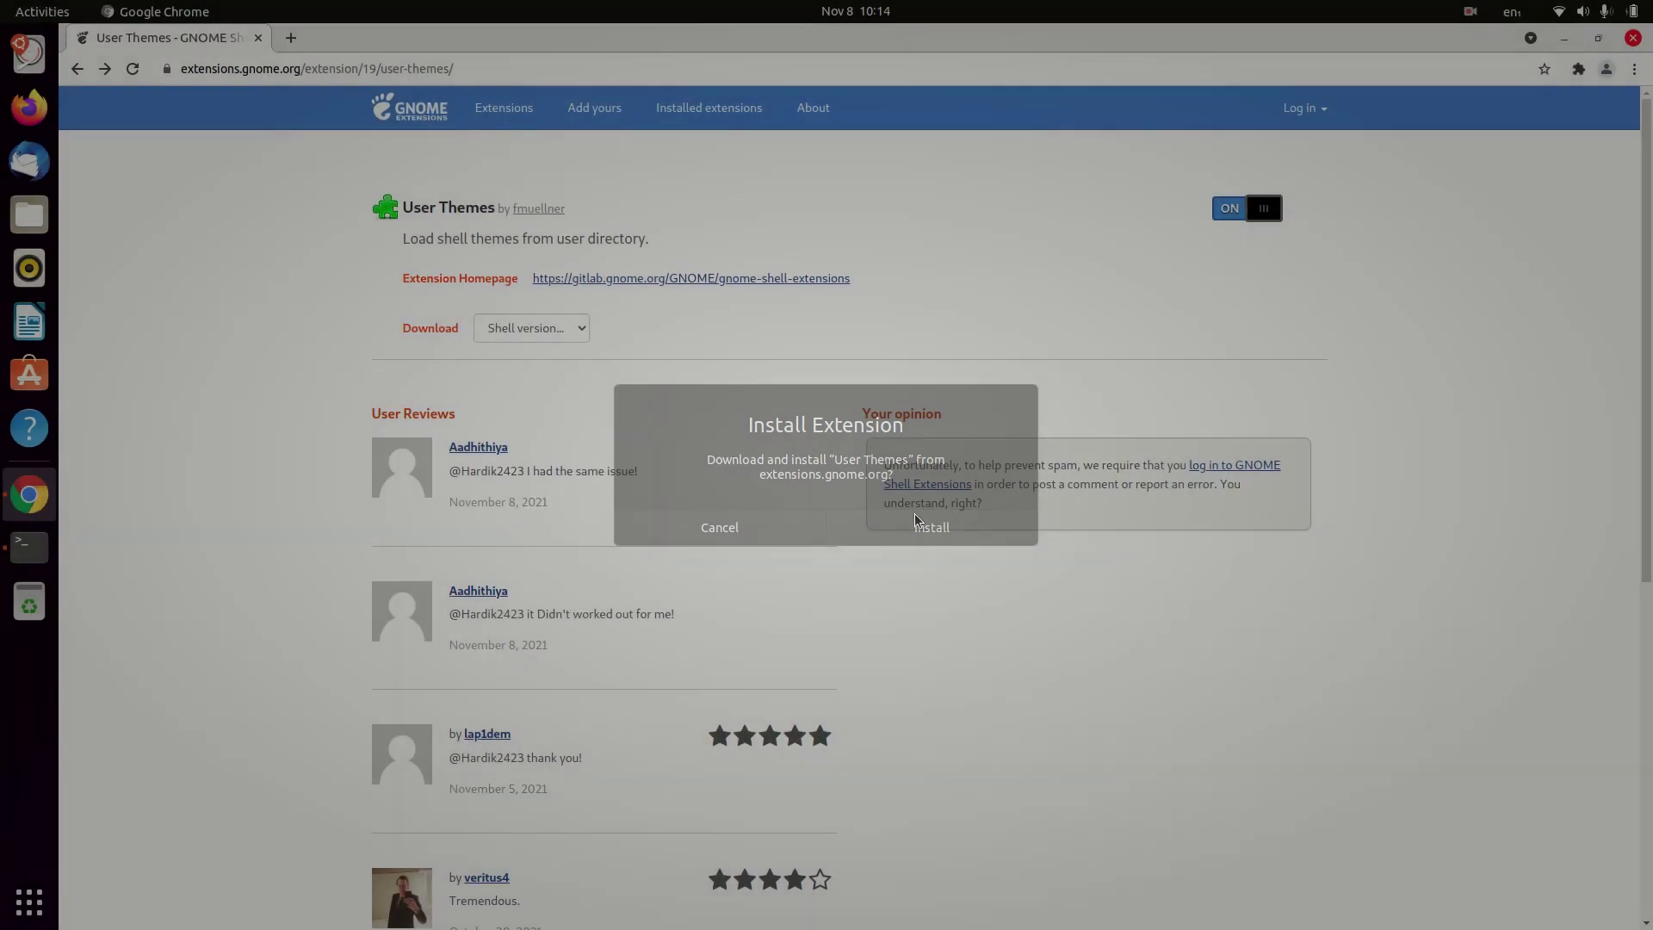
{"action": "left_click", "coordinate": [76, 71]}
{"action": "triple_click", "coordinate": [314, 132]}
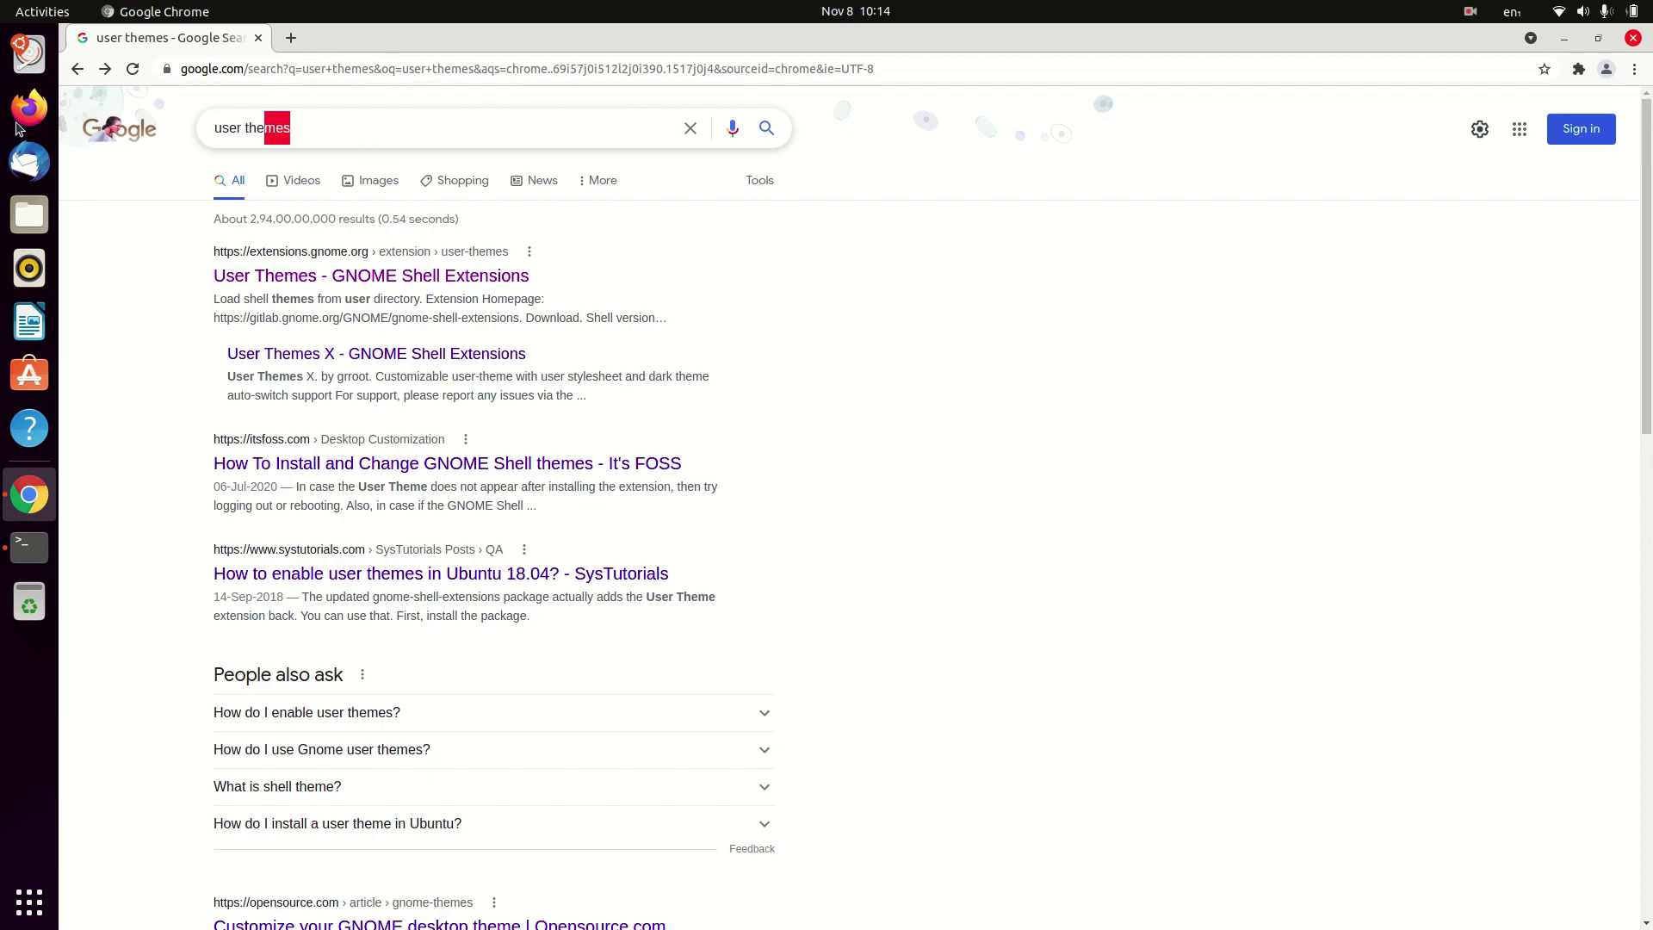
{"action": "type", "text": "blur me"}
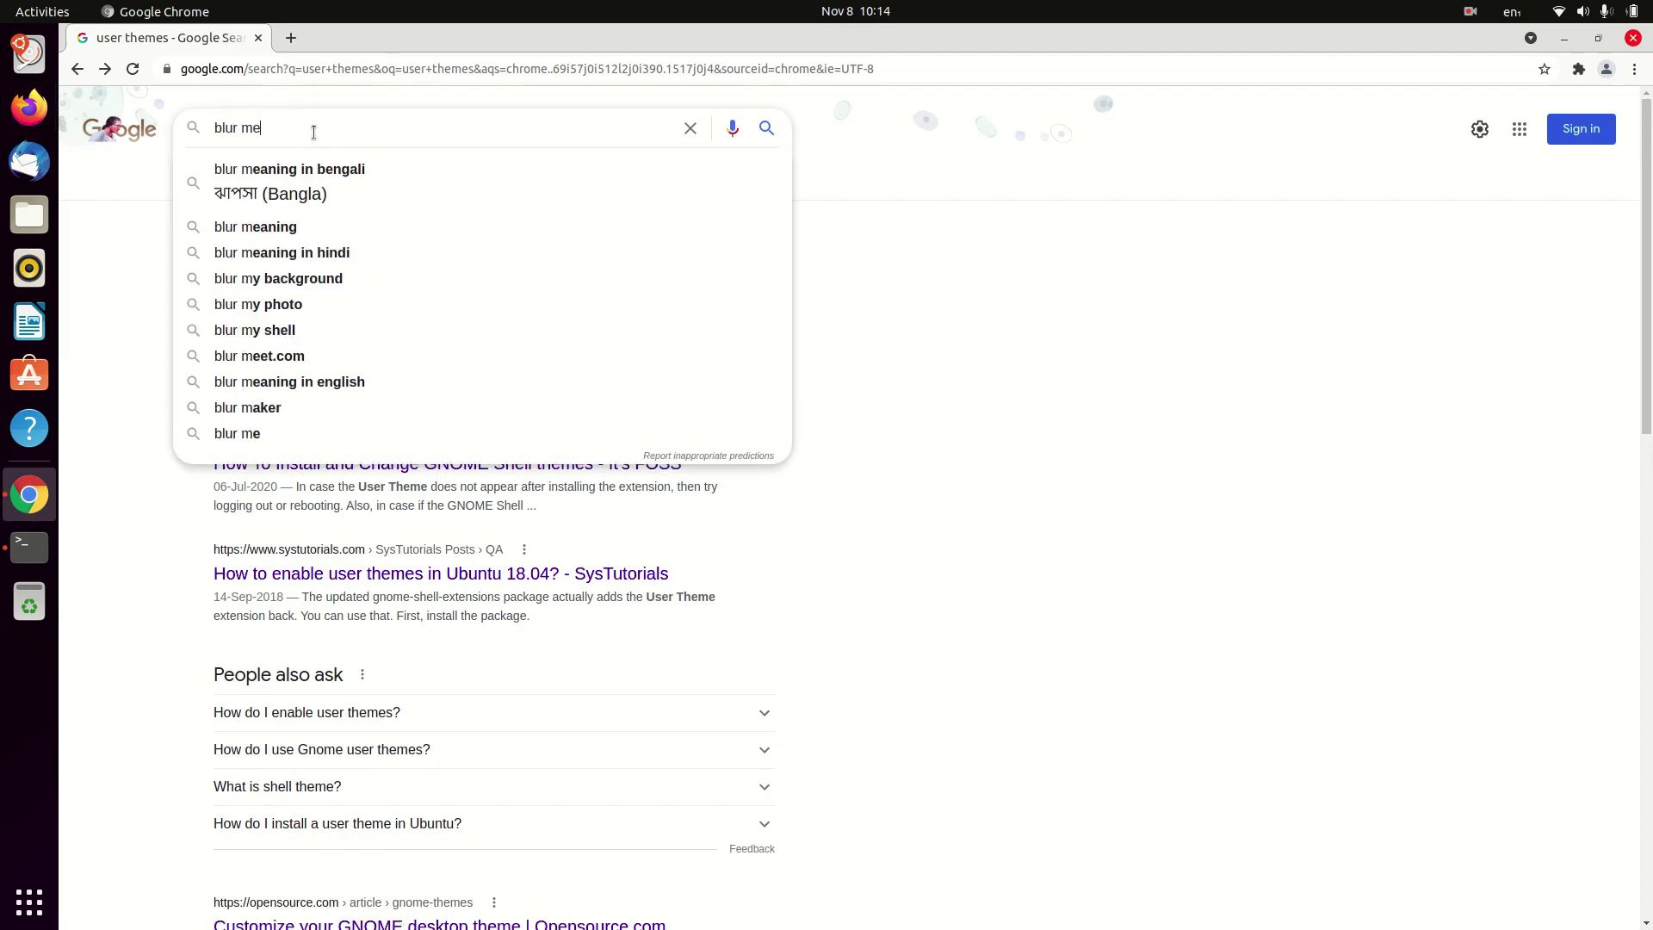
{"action": "key", "text": "Return"}
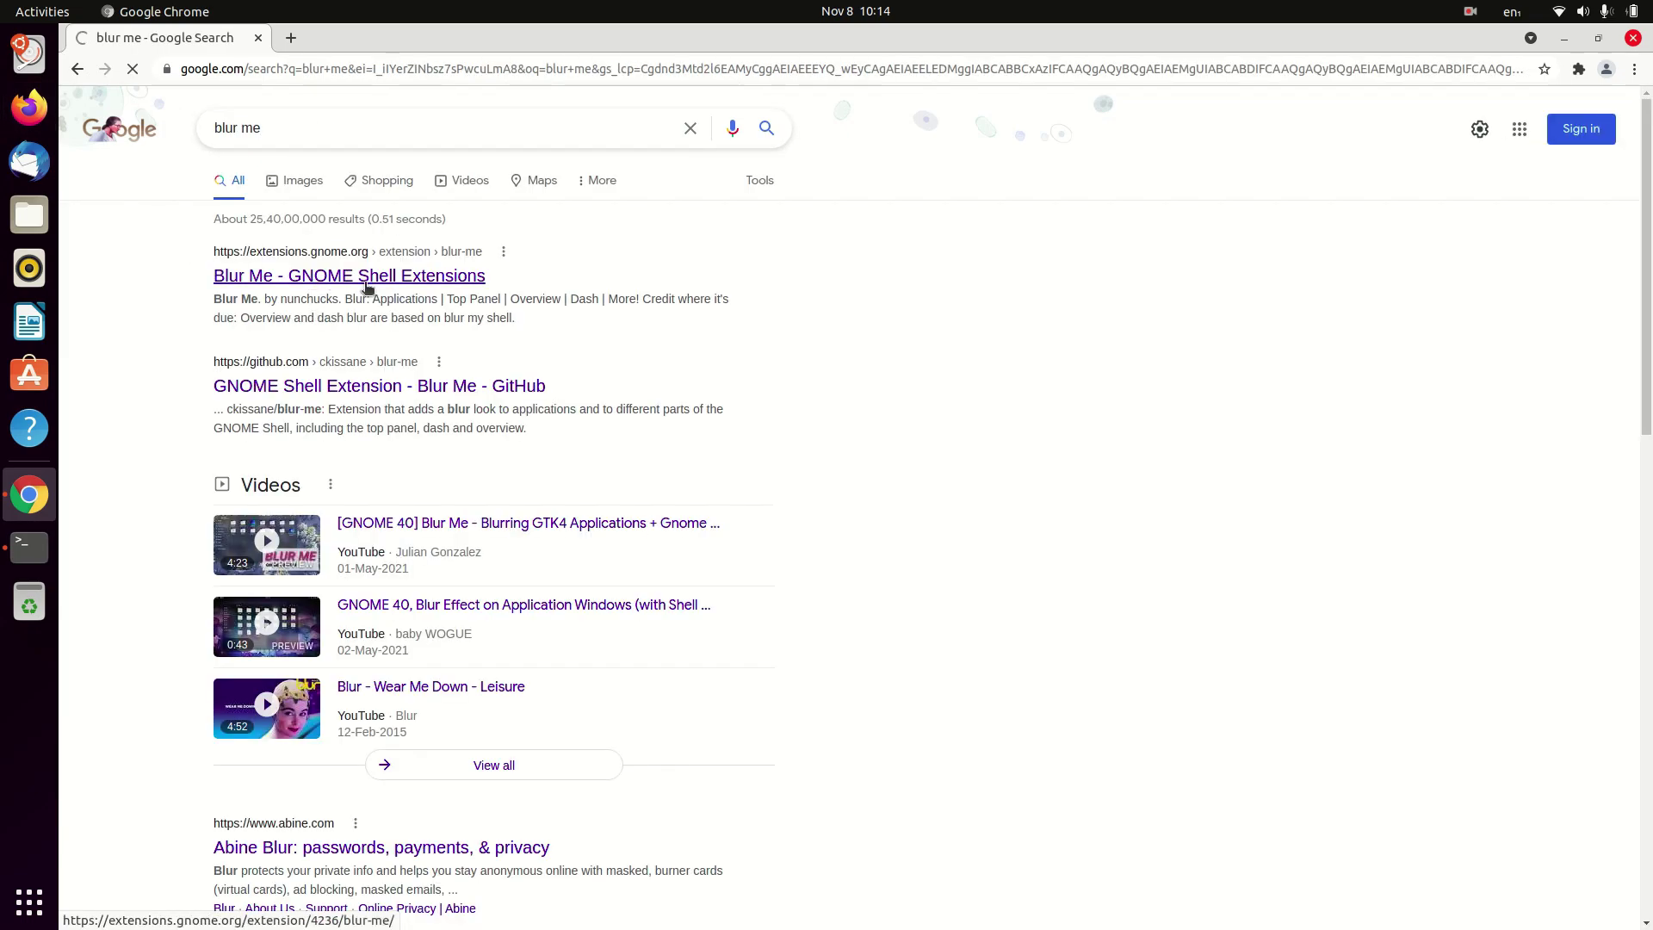
Open the Blur Me page on GNOME Shell Extensions, switch the extension on and install it.
{"action": "left_click", "coordinate": [368, 277]}
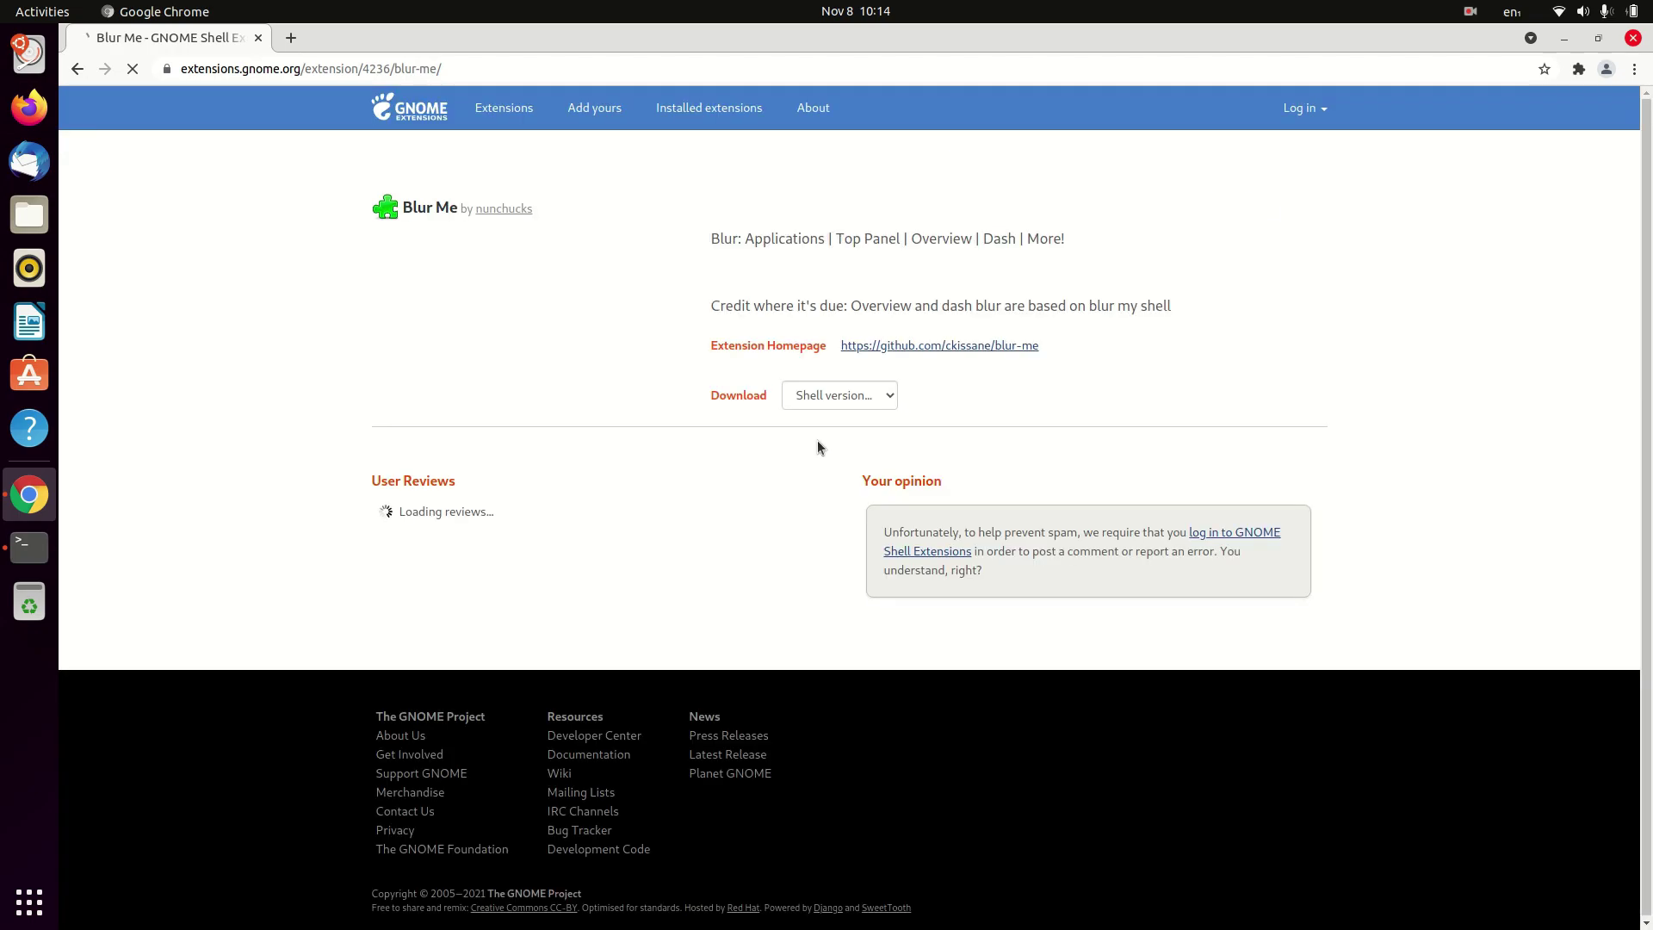
{"action": "left_click", "coordinate": [1232, 212]}
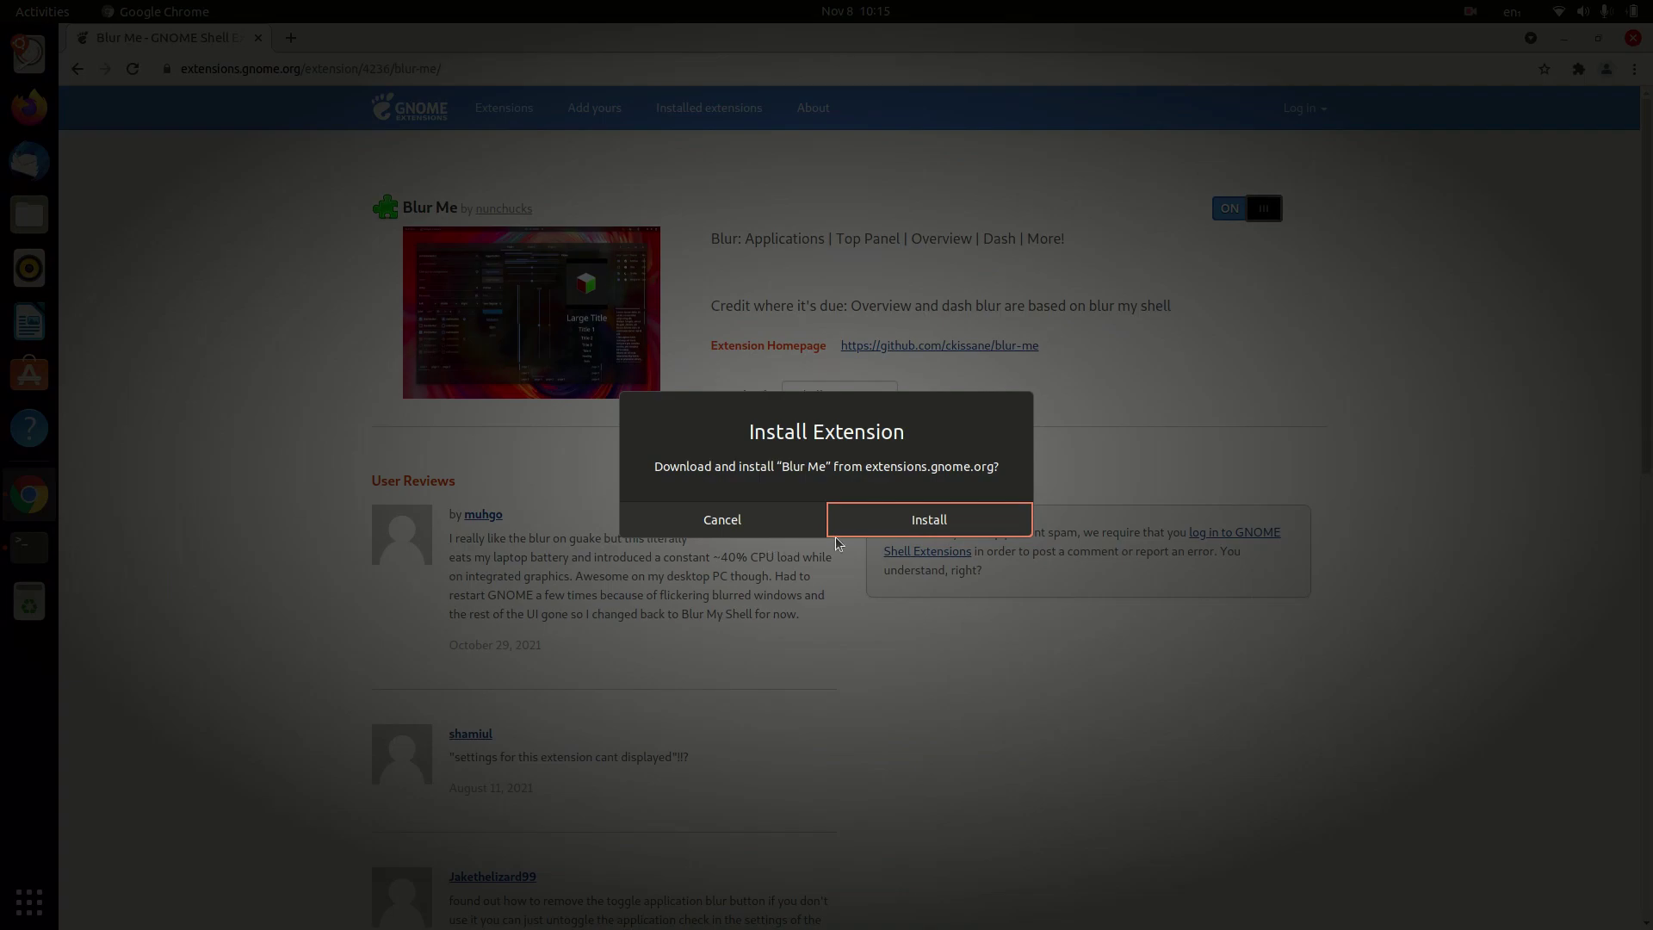
{"action": "left_click", "coordinate": [891, 507]}
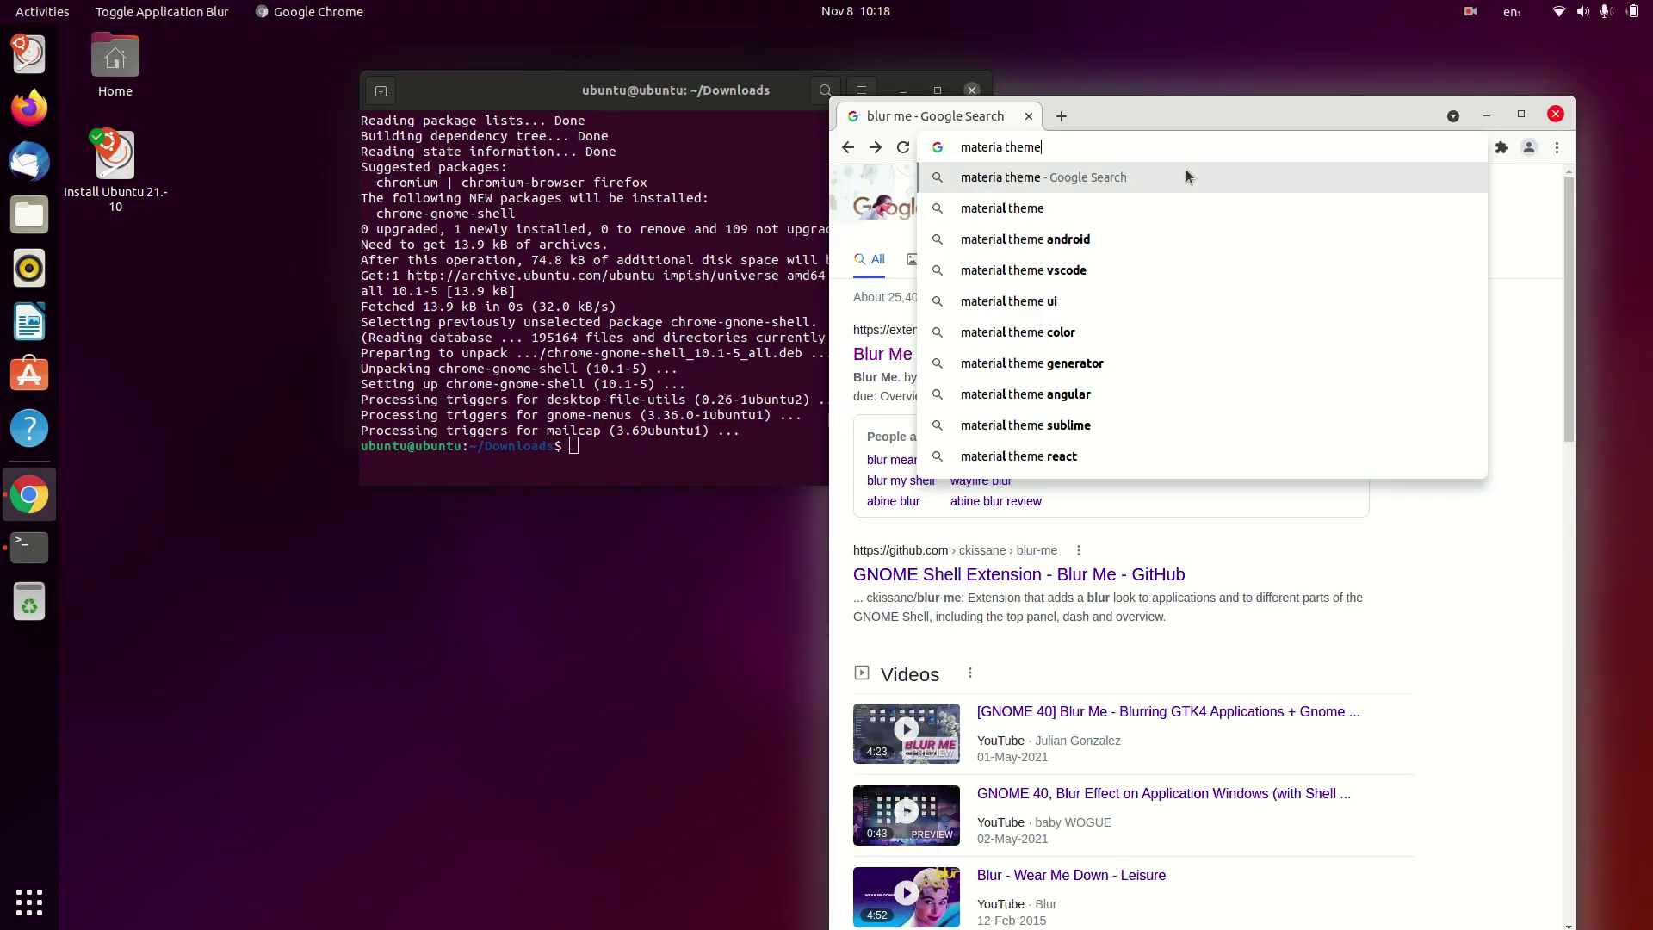
Search the web for the compact version of the Materia theme.
{"action": "key", "text": "Left"}
{"action": "key", "text": "Left"}
{"action": "key", "text": "Left"}
{"action": "key", "text": "Left"}
{"action": "key", "text": "Left"}
{"action": "key", "text": "Left"}
{"action": "type", "text": "compact"}
{"action": "key", "text": "Return"}
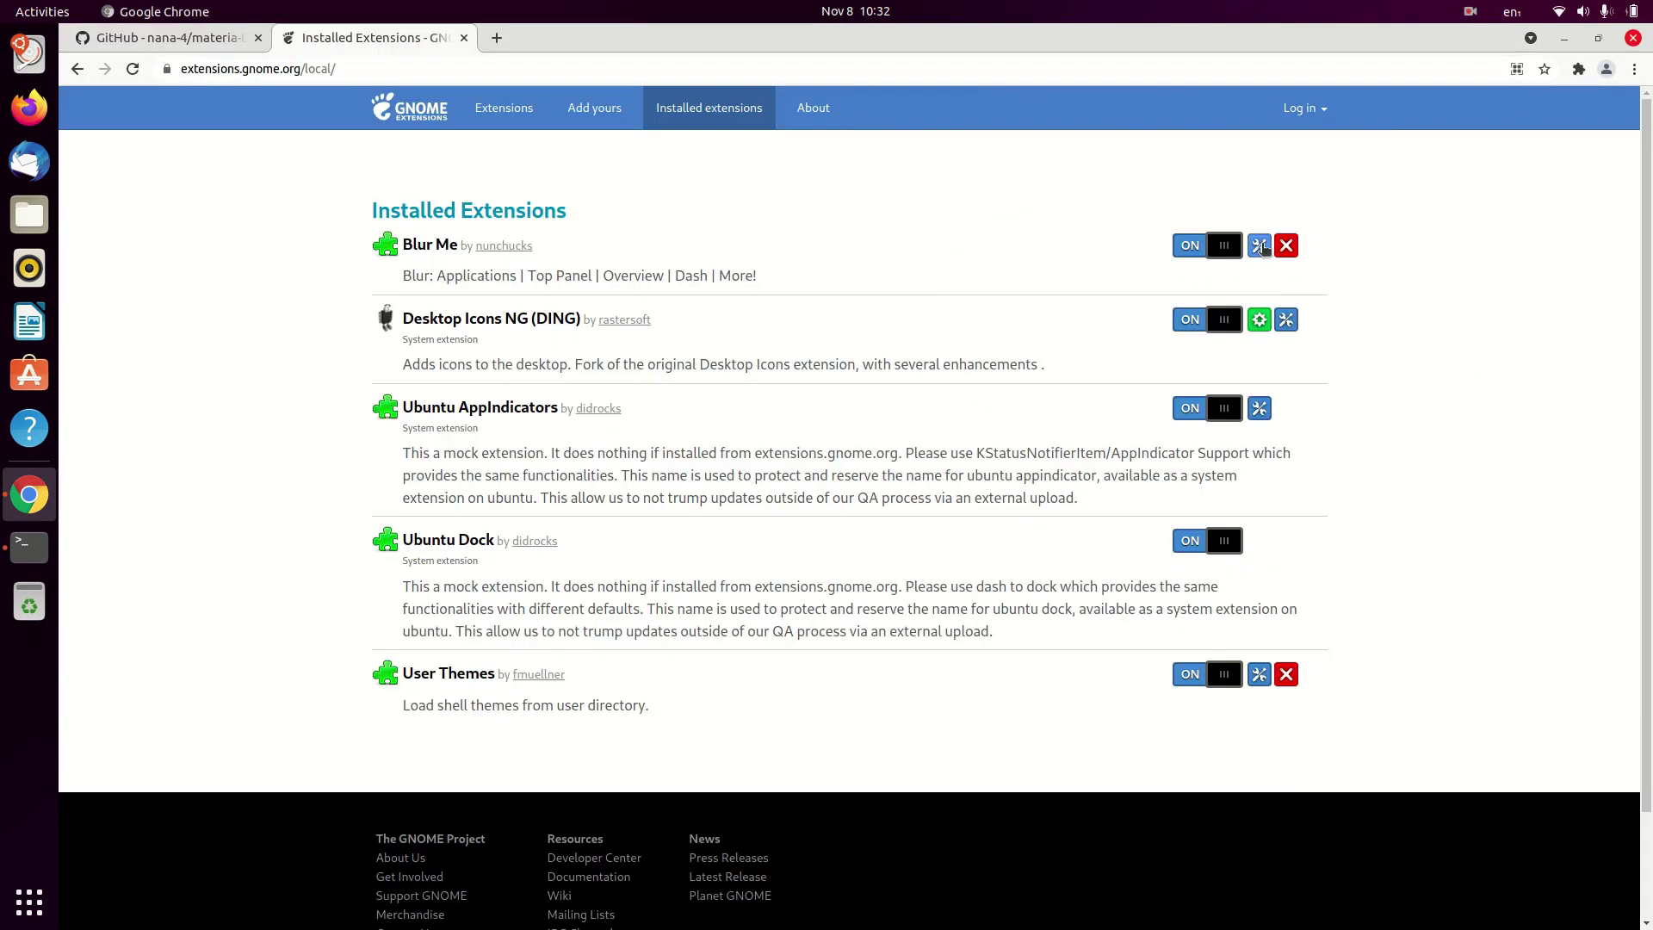
Open the Blur Me extension's settings from the installed extensions list and move the settings window towards the middle of the page.
{"action": "left_click", "coordinate": [1259, 245]}
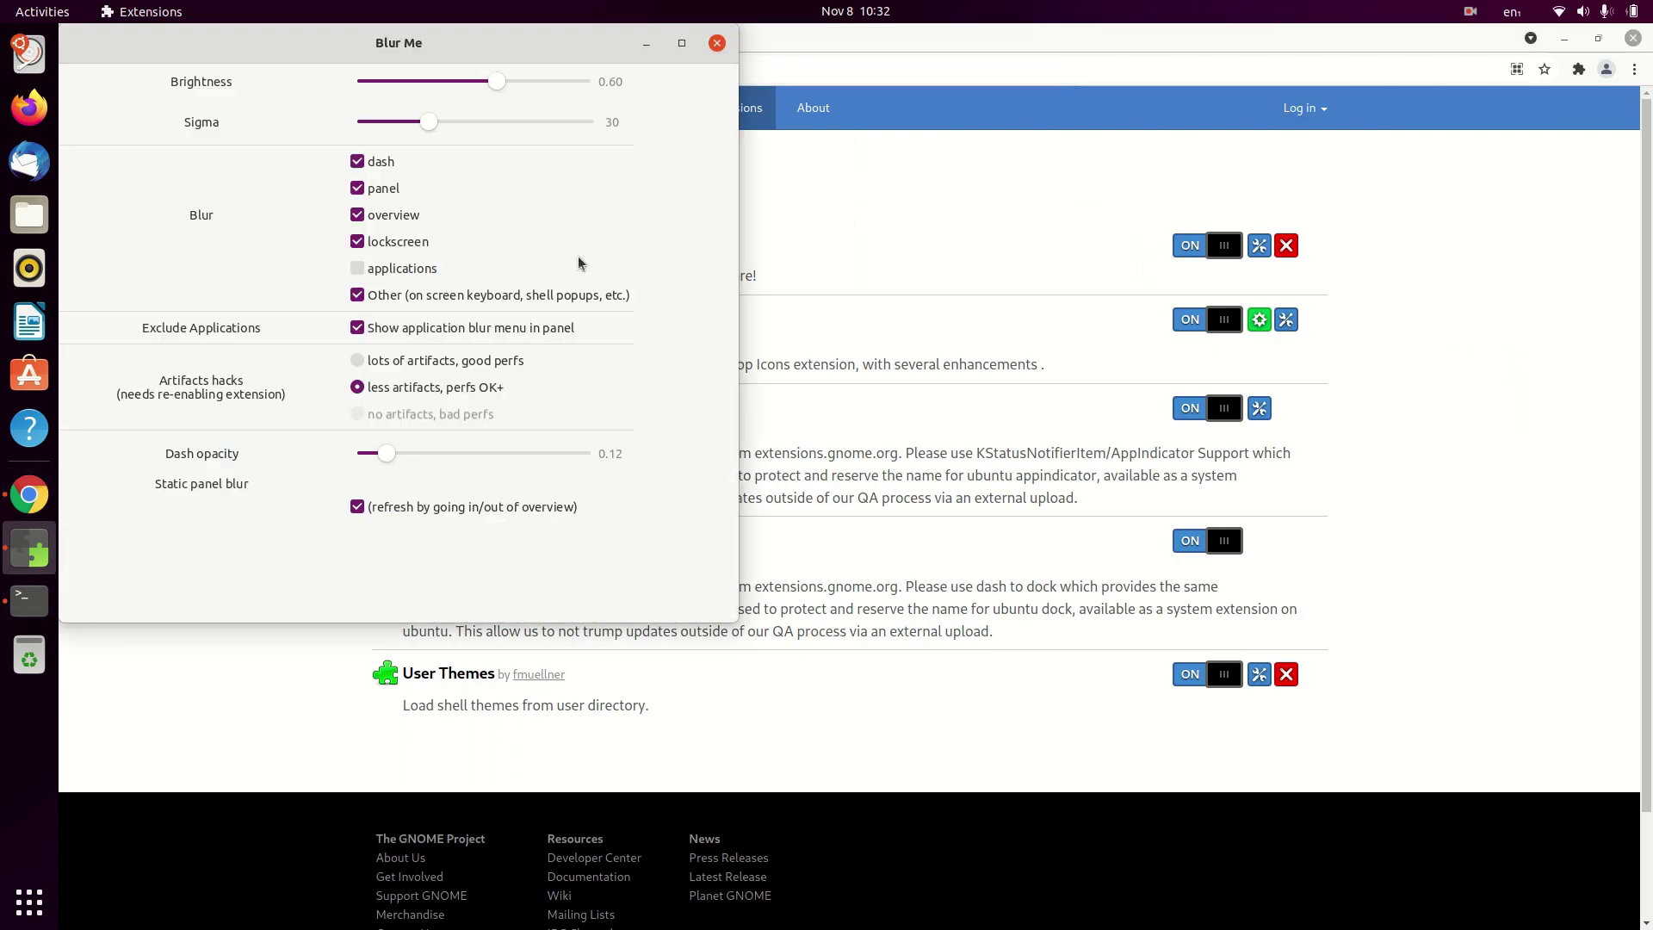
{"action": "left_click_drag", "start_coordinate": [543, 65], "coordinate": [997, 323]}
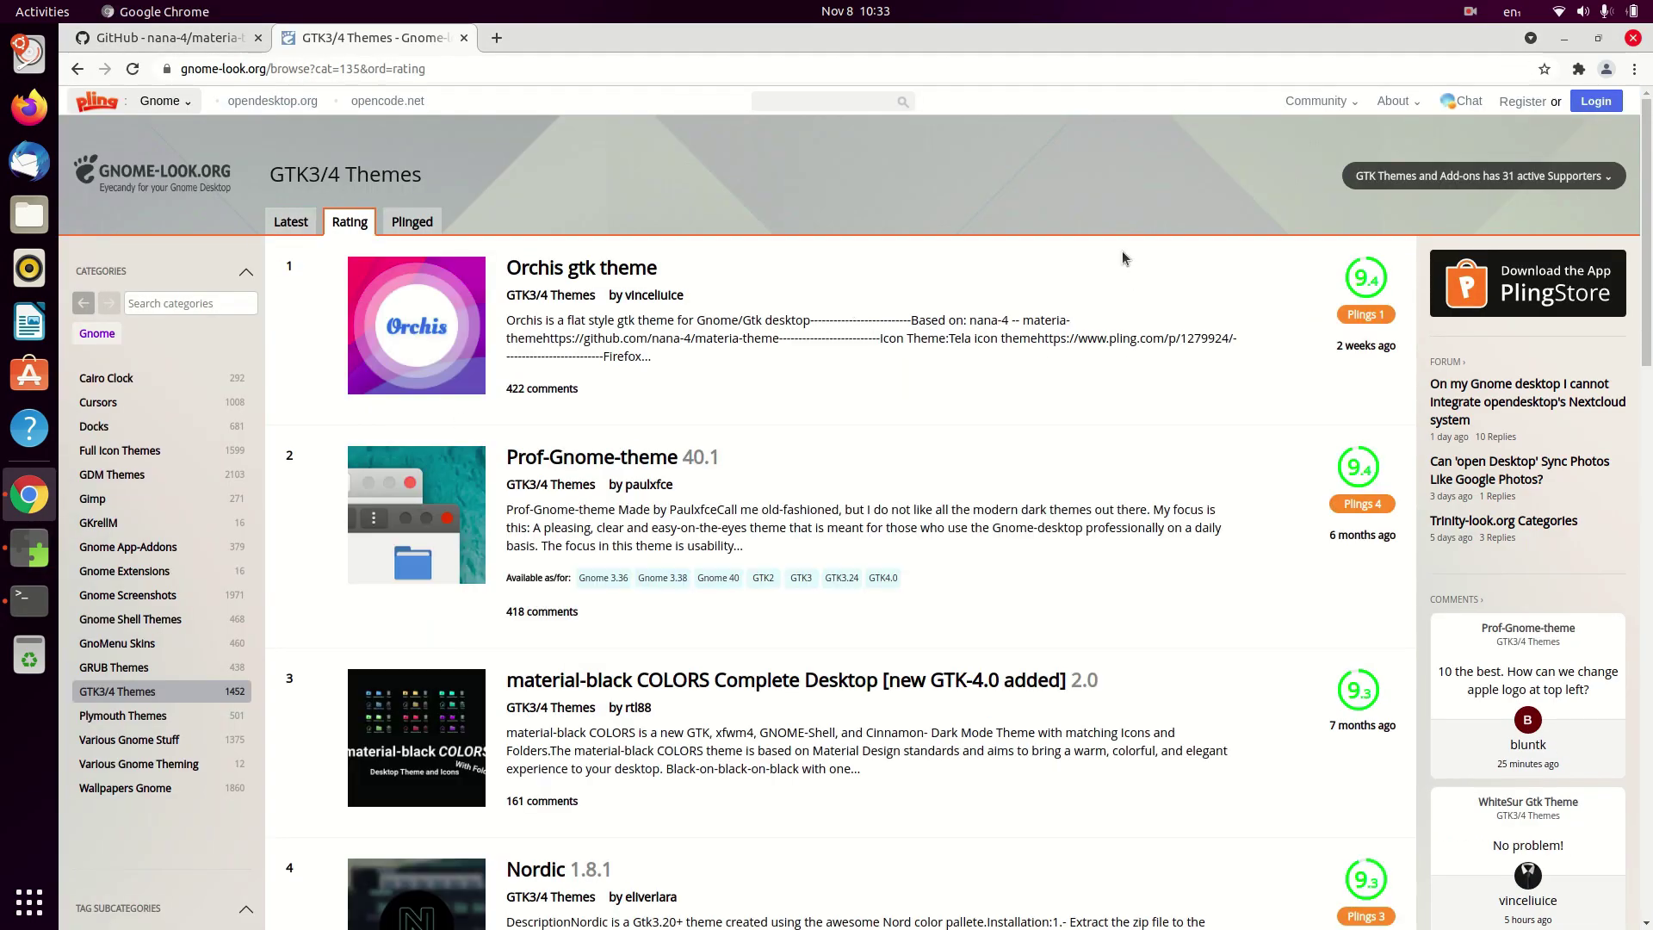
Look for "trans" in the top-rated GTK3/4 themes on gnome-look.org, continuing to page 3 of the list.
{"action": "key", "text": "ctrl+f"}
{"action": "type", "text": "transparent"}
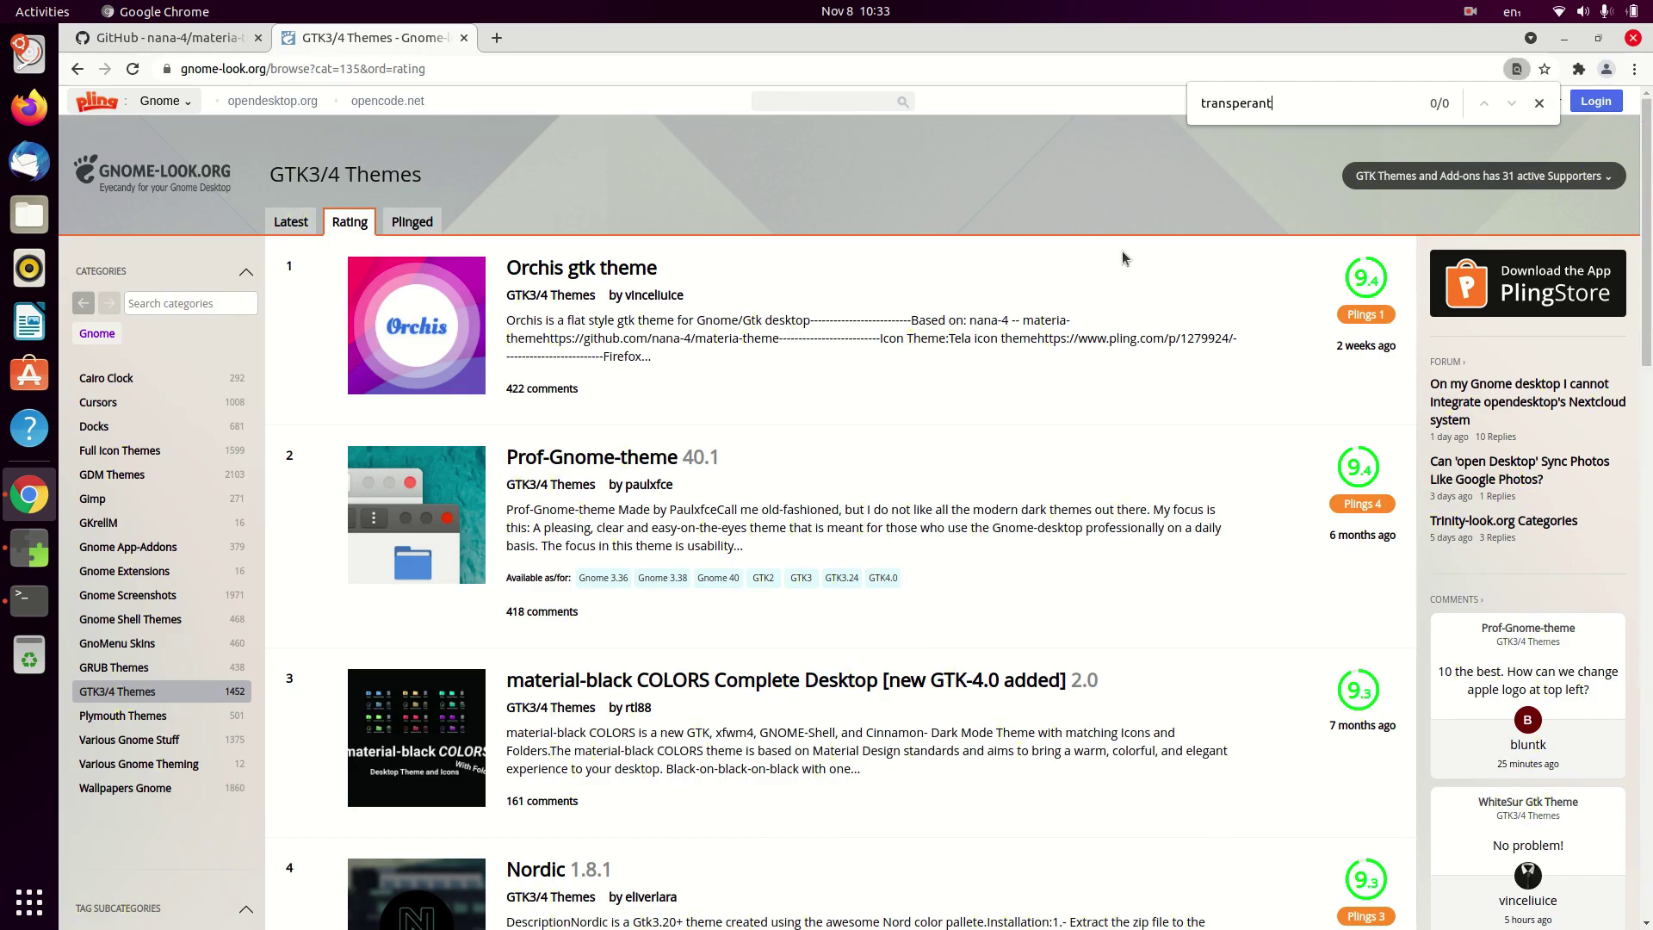
{"action": "key", "text": "BackSpace"}
{"action": "key", "text": "BackSpace"}
{"action": "key", "text": "BackSpace"}
{"action": "key", "text": "BackSpace"}
{"action": "key", "text": "BackSpace"}
{"action": "key", "text": "BackSpace"}
{"action": "key", "text": "ctrl+f"}
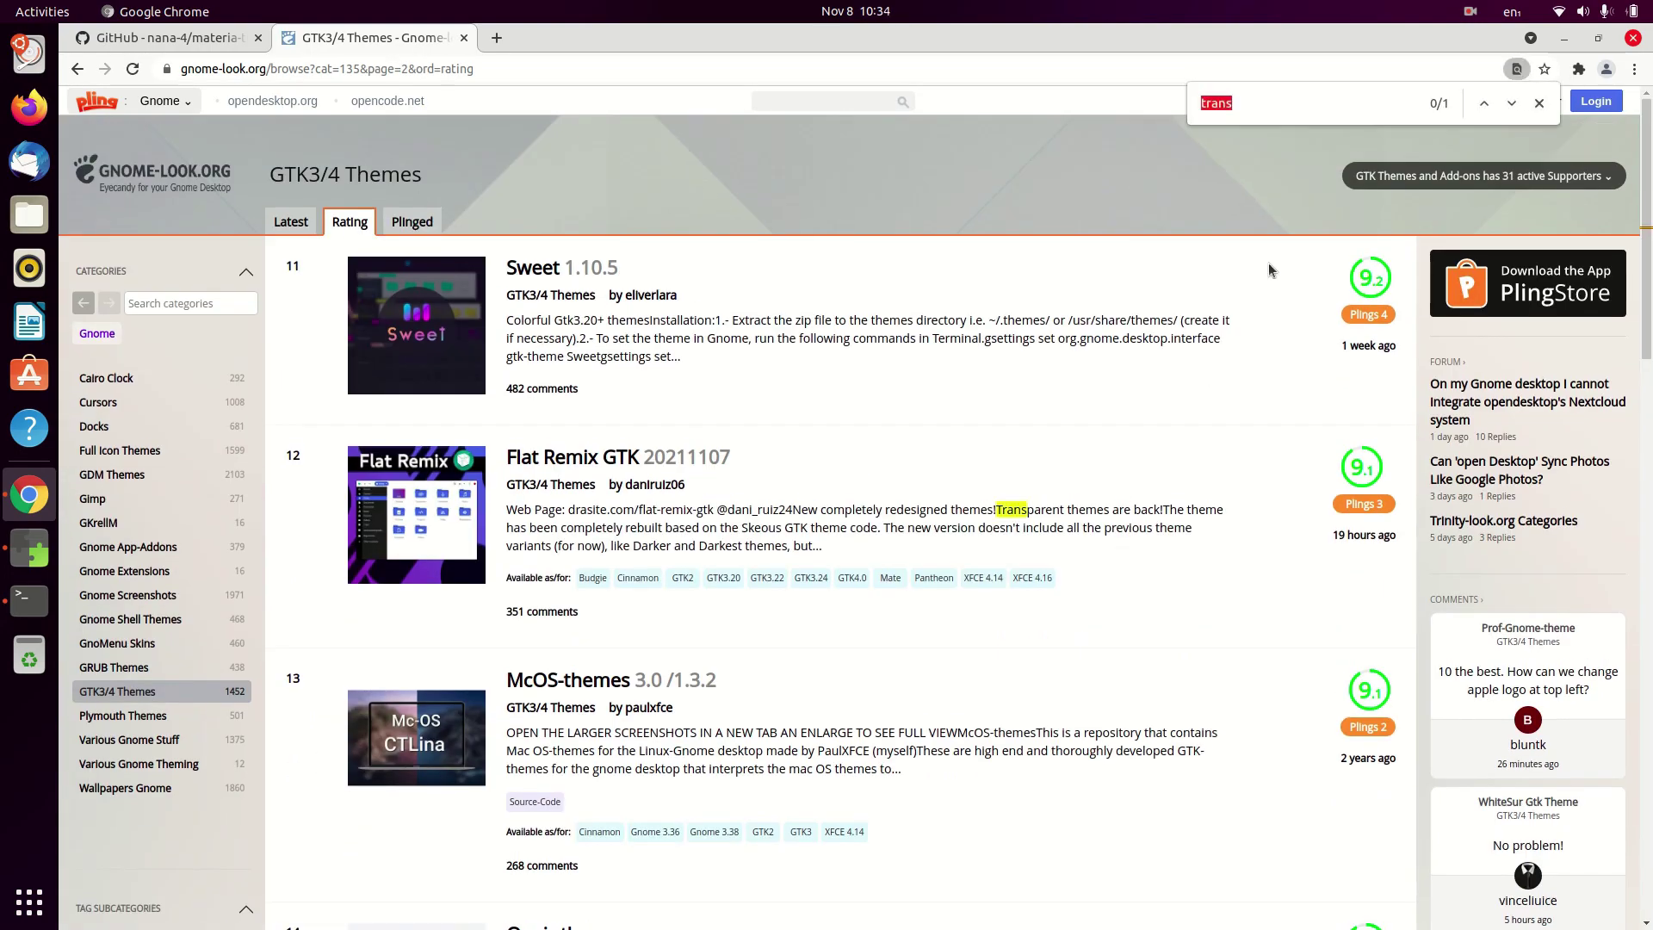
{"action": "scroll", "coordinate": [375, 779], "scroll_direction": "down", "scroll_amount": 20}
{"action": "left_click", "coordinate": [803, 719]}
{"action": "scroll", "coordinate": [803, 719], "scroll_direction": "down", "scroll_amount": 5}
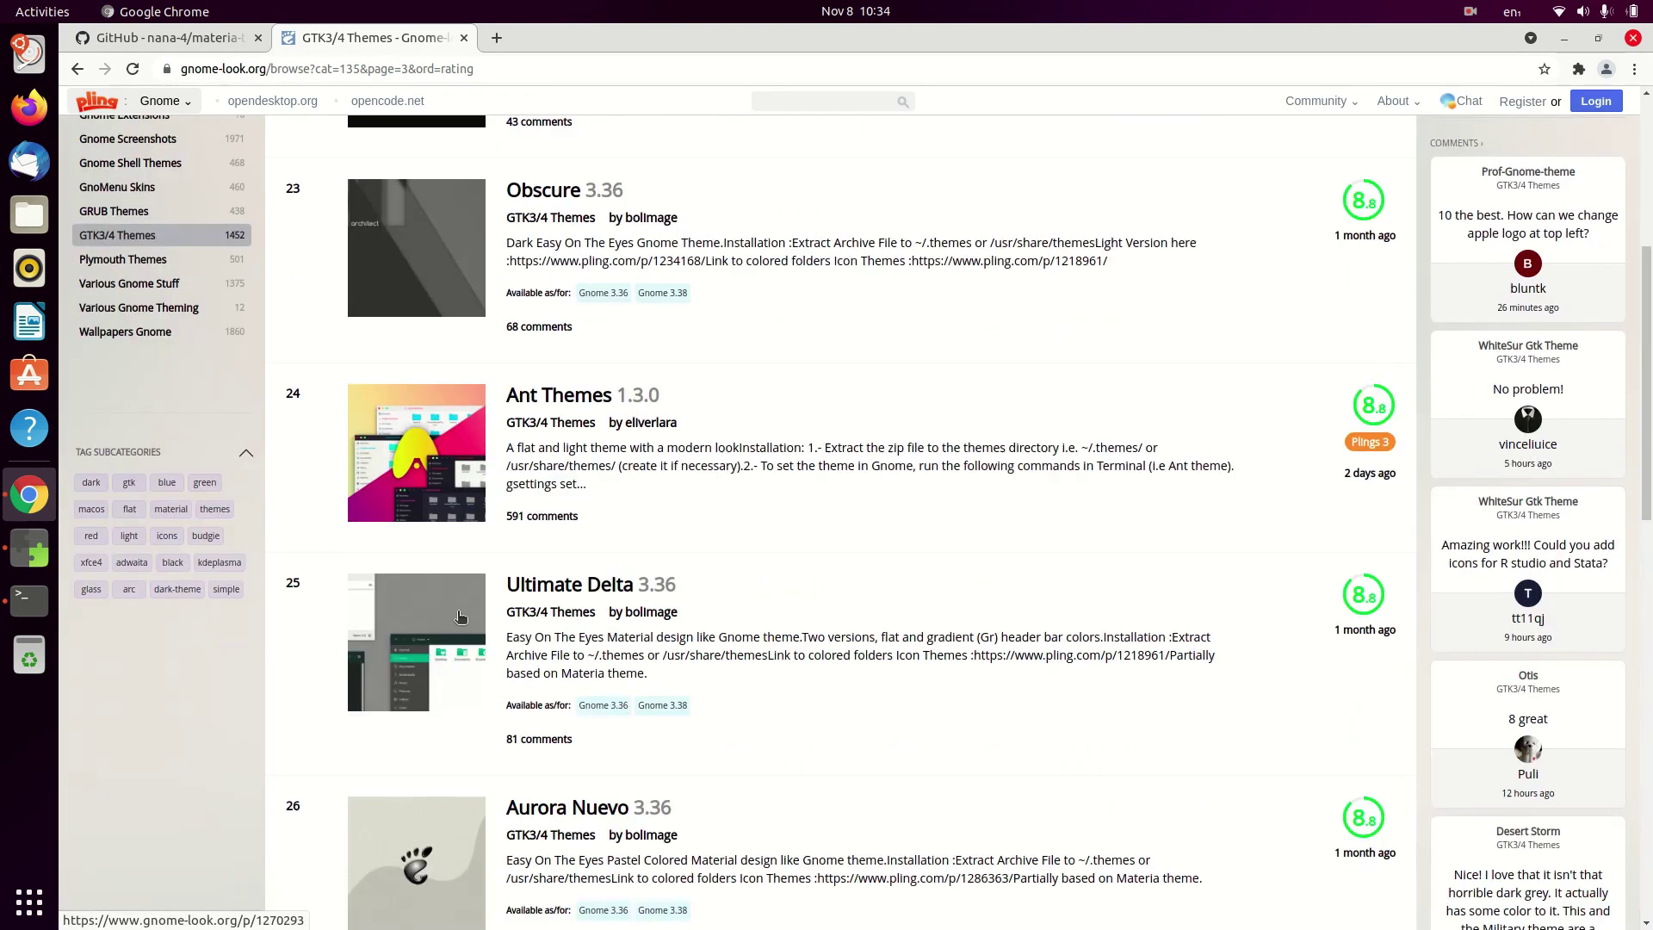
Open the matching Arc-Darkest and Arc-Black-COLORS themes in new tabs and examine their product pages.
{"action": "key", "text": "ctrl+f"}
{"action": "left_click", "coordinate": [1512, 103]}
{"action": "middle_click", "coordinate": [689, 265]}
{"action": "left_click", "coordinate": [1512, 103]}
{"action": "middle_click", "coordinate": [602, 458]}
{"action": "left_click", "coordinate": [581, 38]}
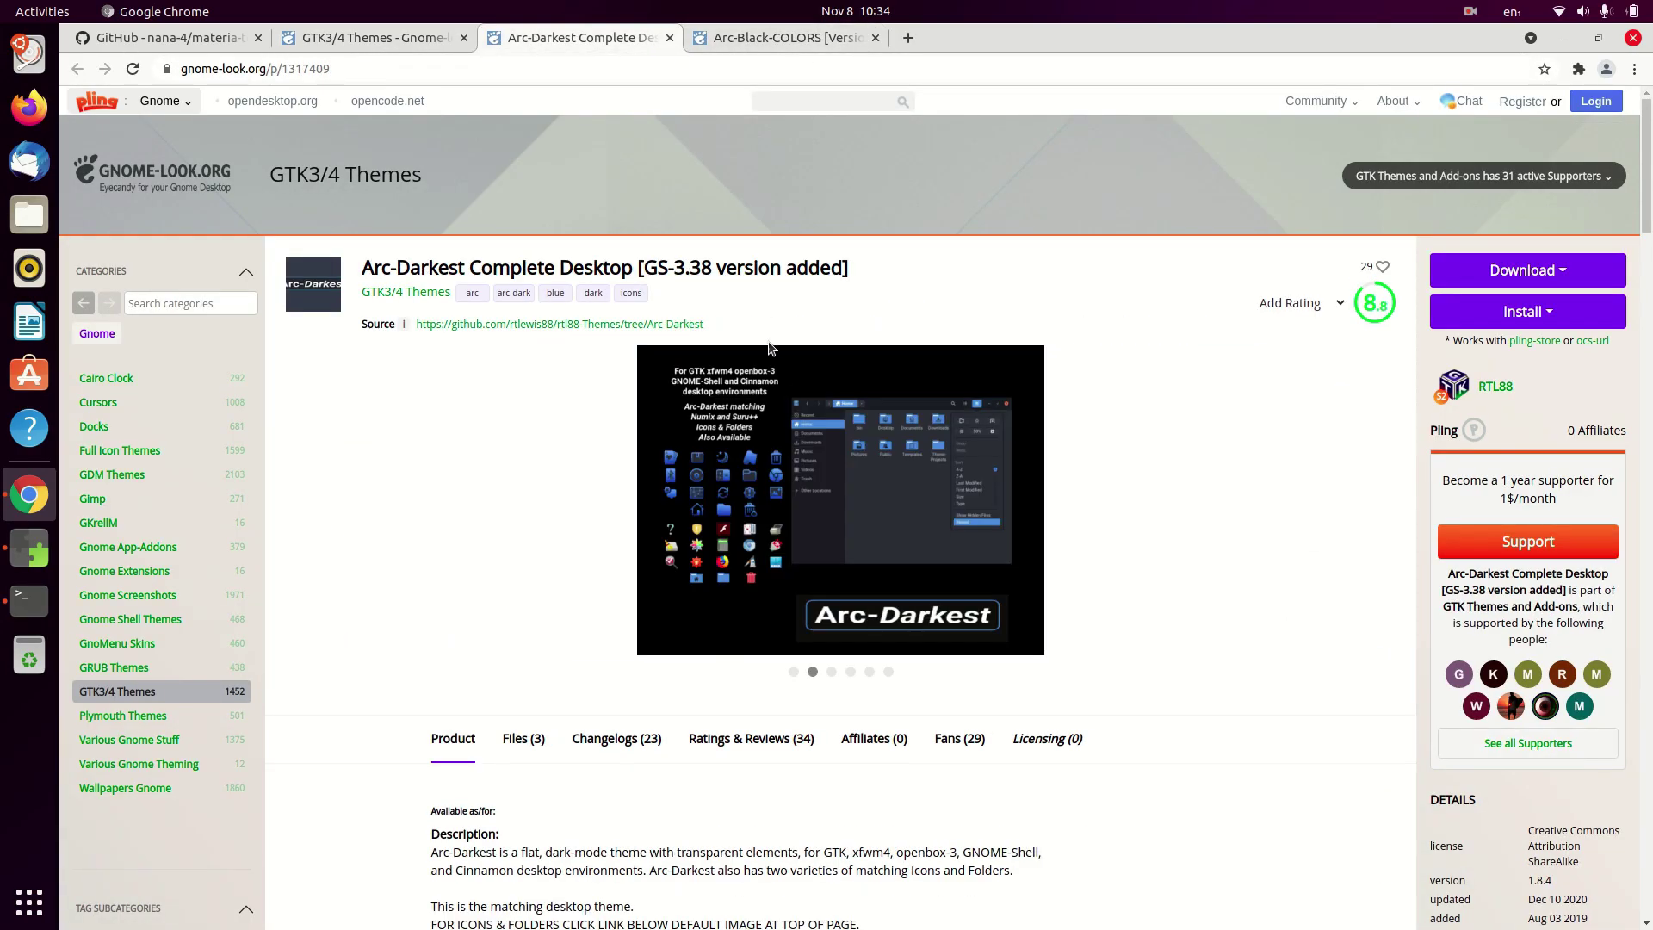
{"action": "left_click", "coordinate": [798, 40]}
{"action": "scroll", "coordinate": [1356, 372], "scroll_direction": "down", "scroll_amount": 5}
{"action": "scroll", "coordinate": [1356, 372], "scroll_direction": "up", "scroll_amount": 3}
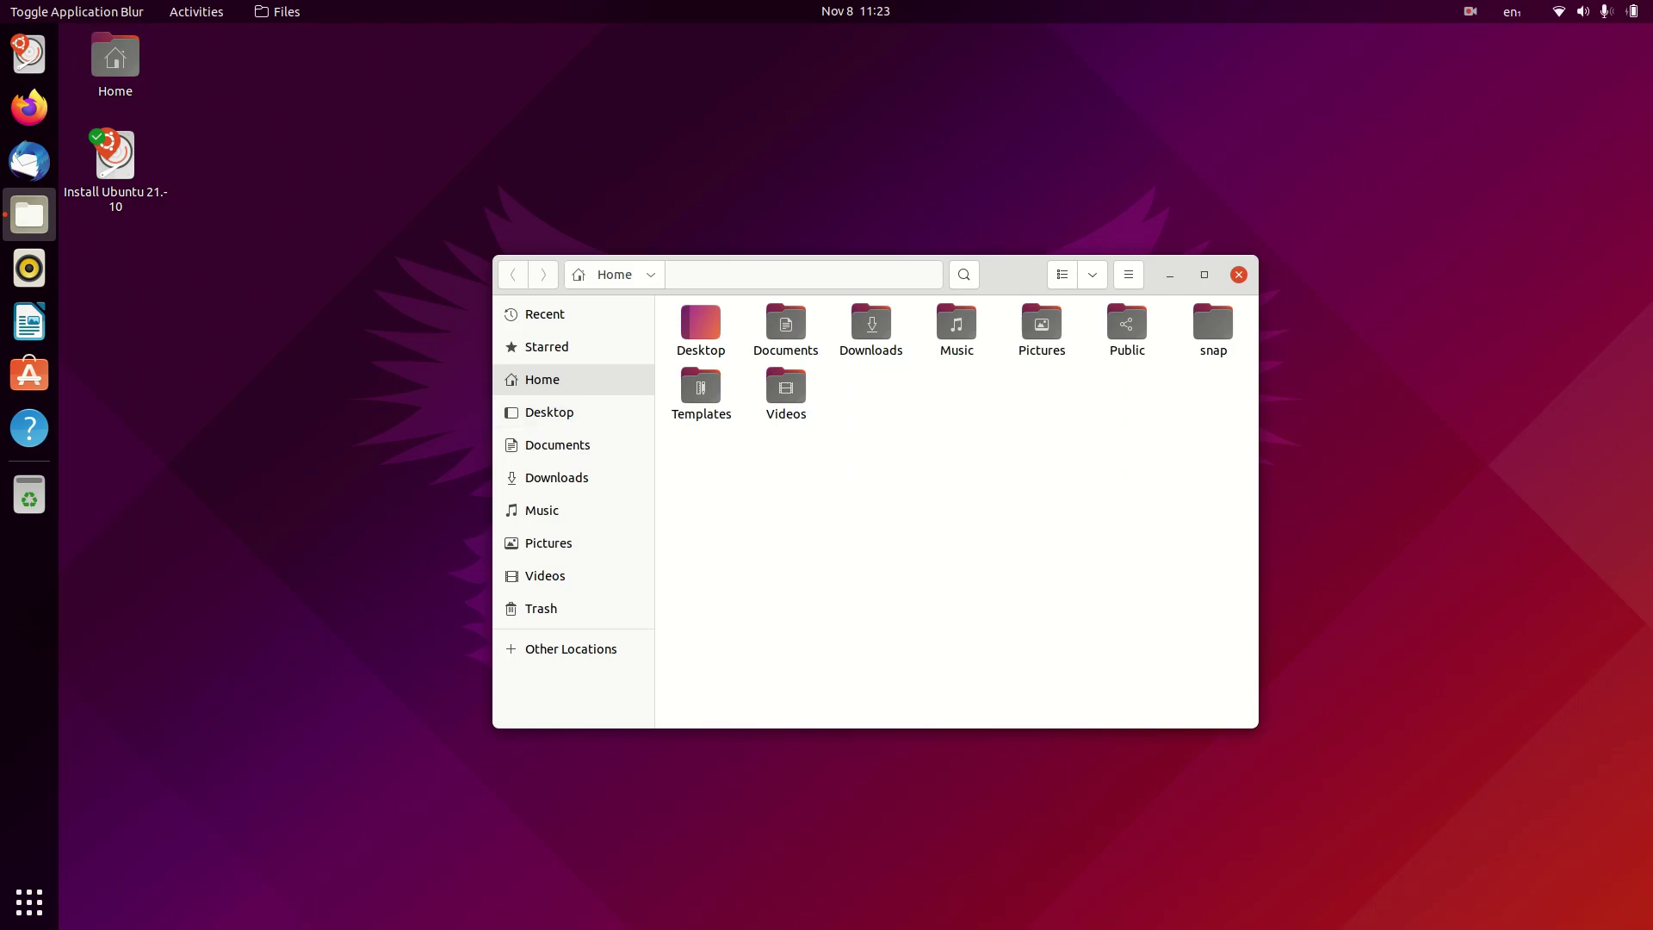
Create a folder named .themes in Home, show hidden files and open the folder.
{"action": "key", "text": "ctrl+shift+n"}
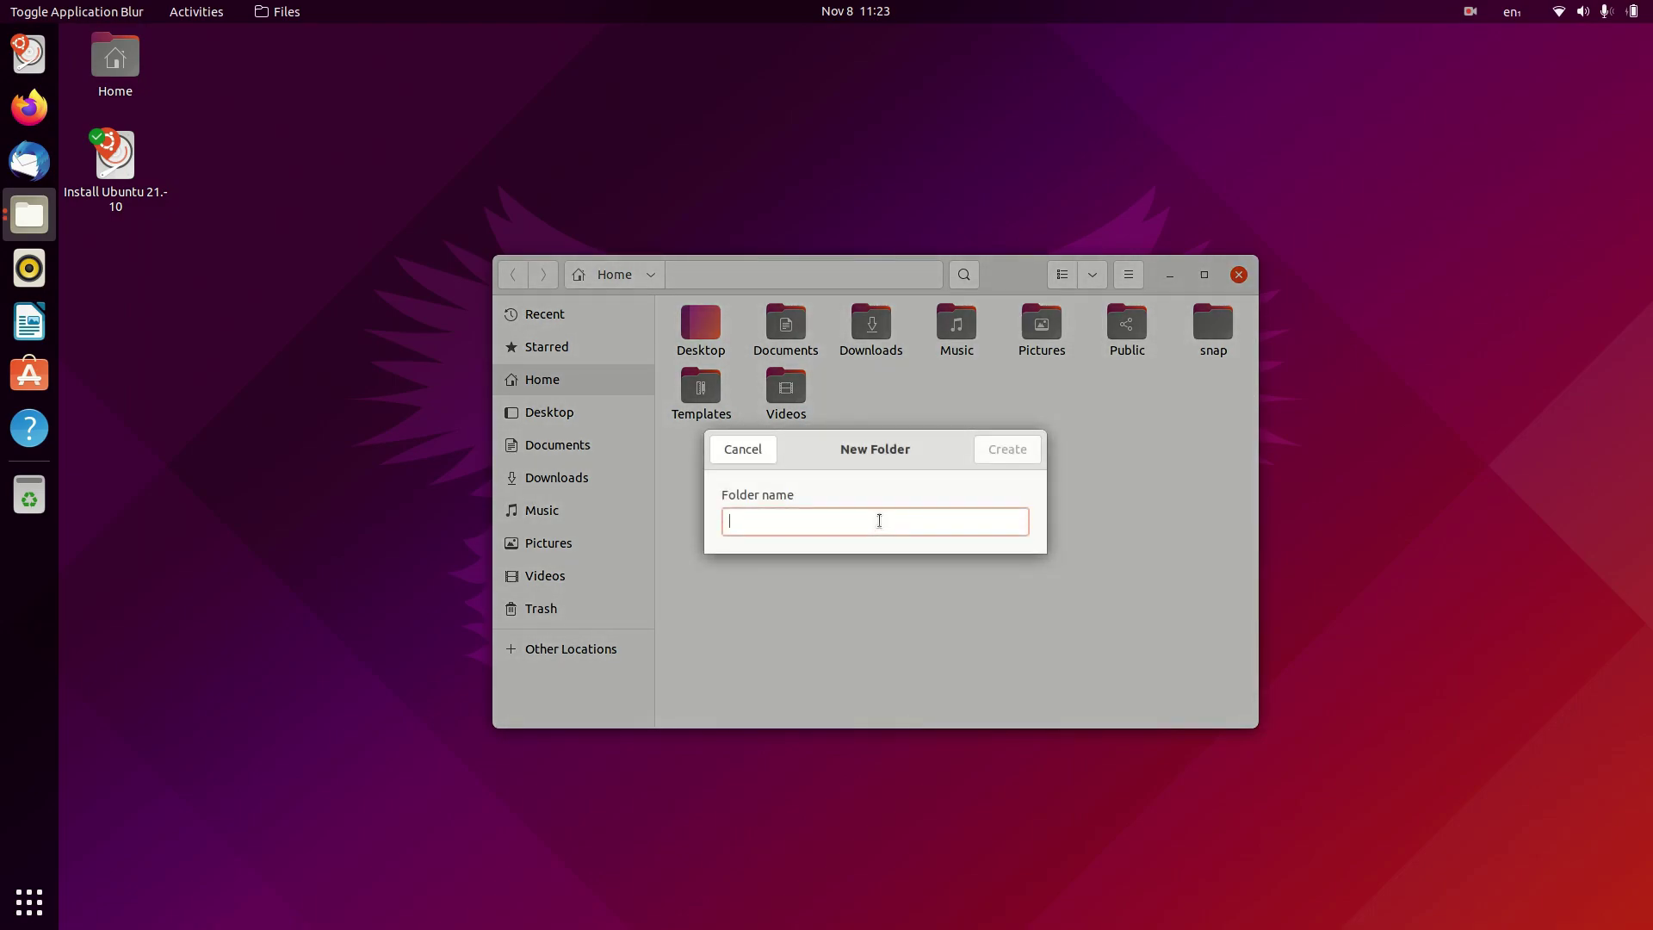
{"action": "type", "text": ".themes"}
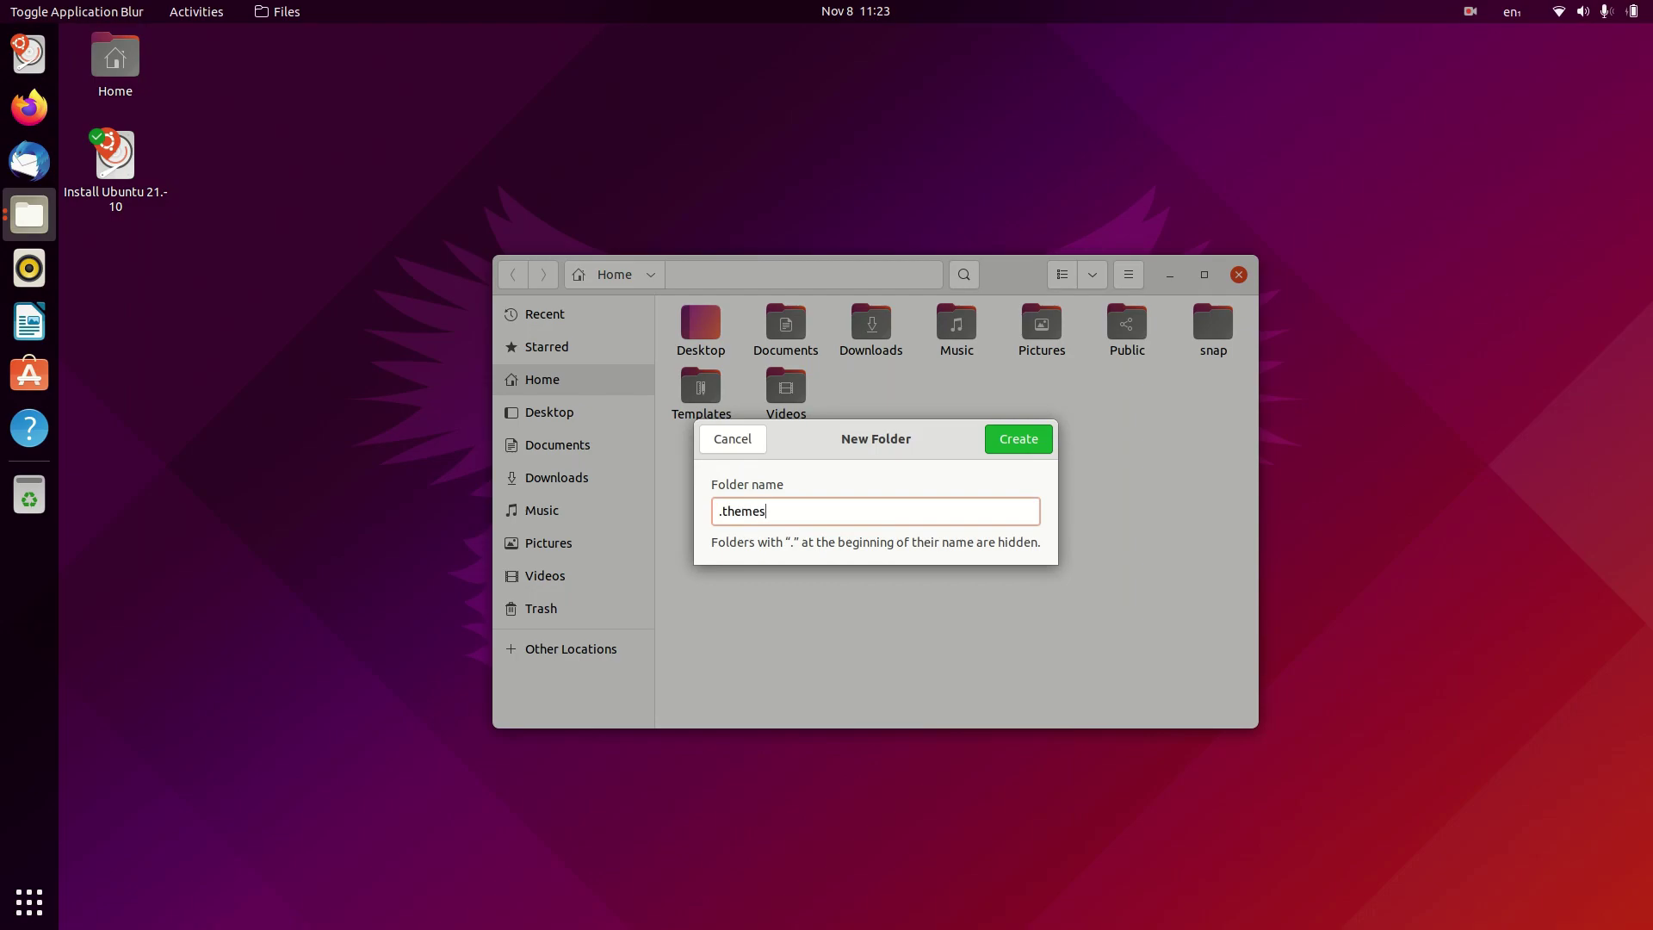
{"action": "key", "text": "Return"}
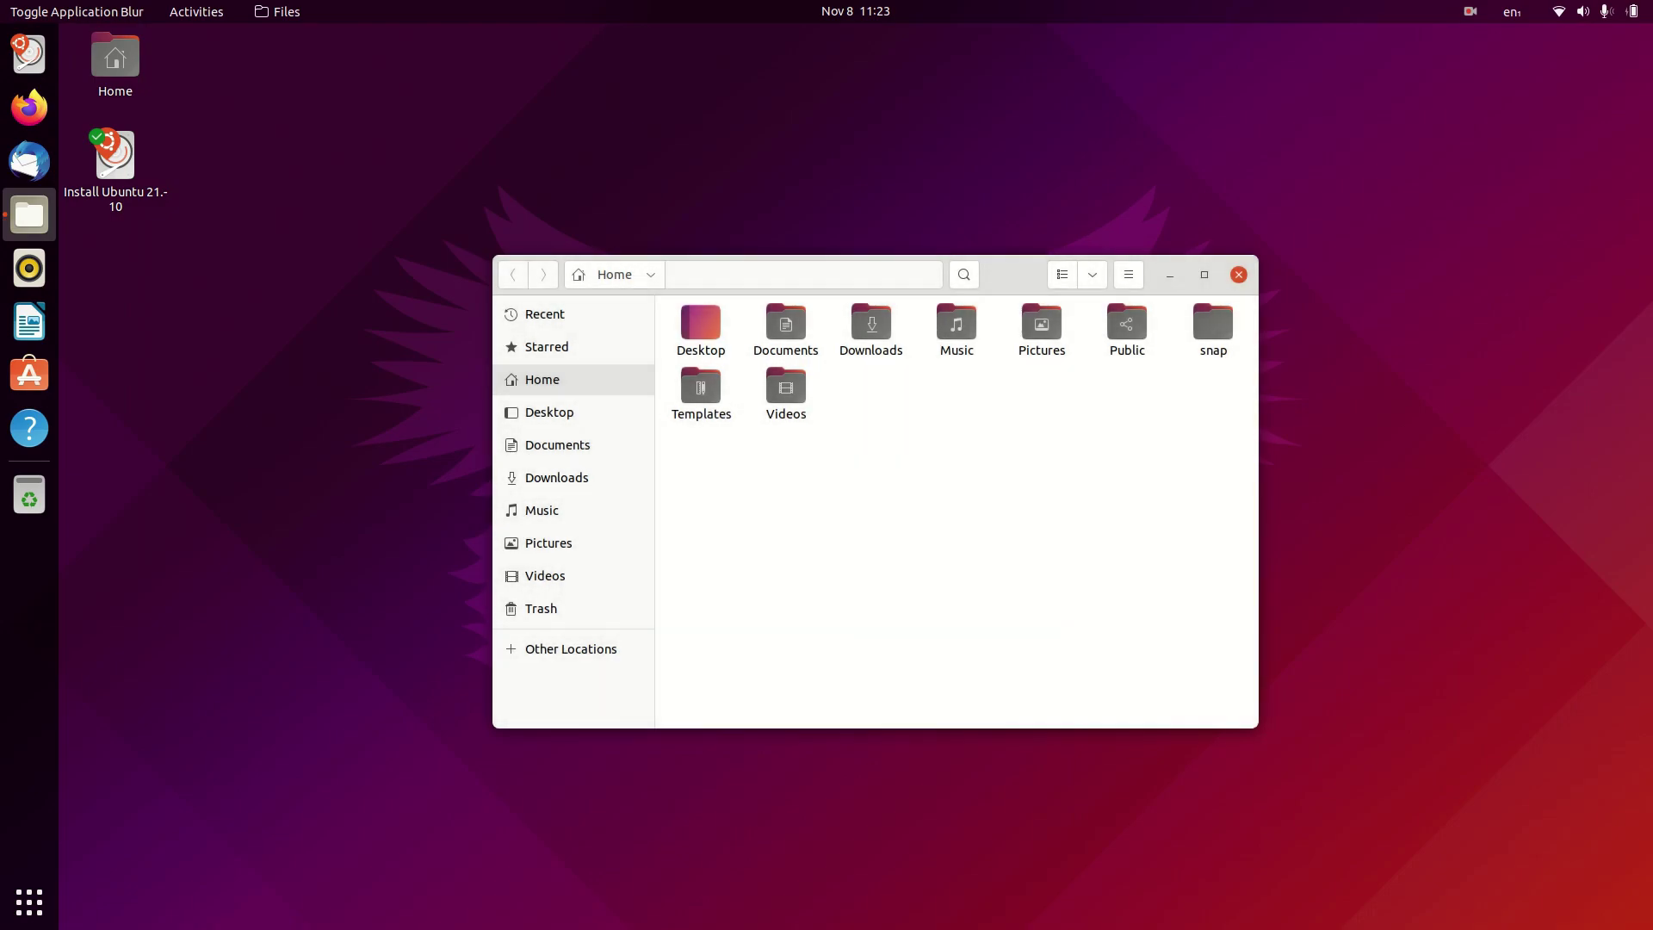
{"action": "key", "text": "ctrl+h"}
{"action": "double_click", "coordinate": [786, 451]}
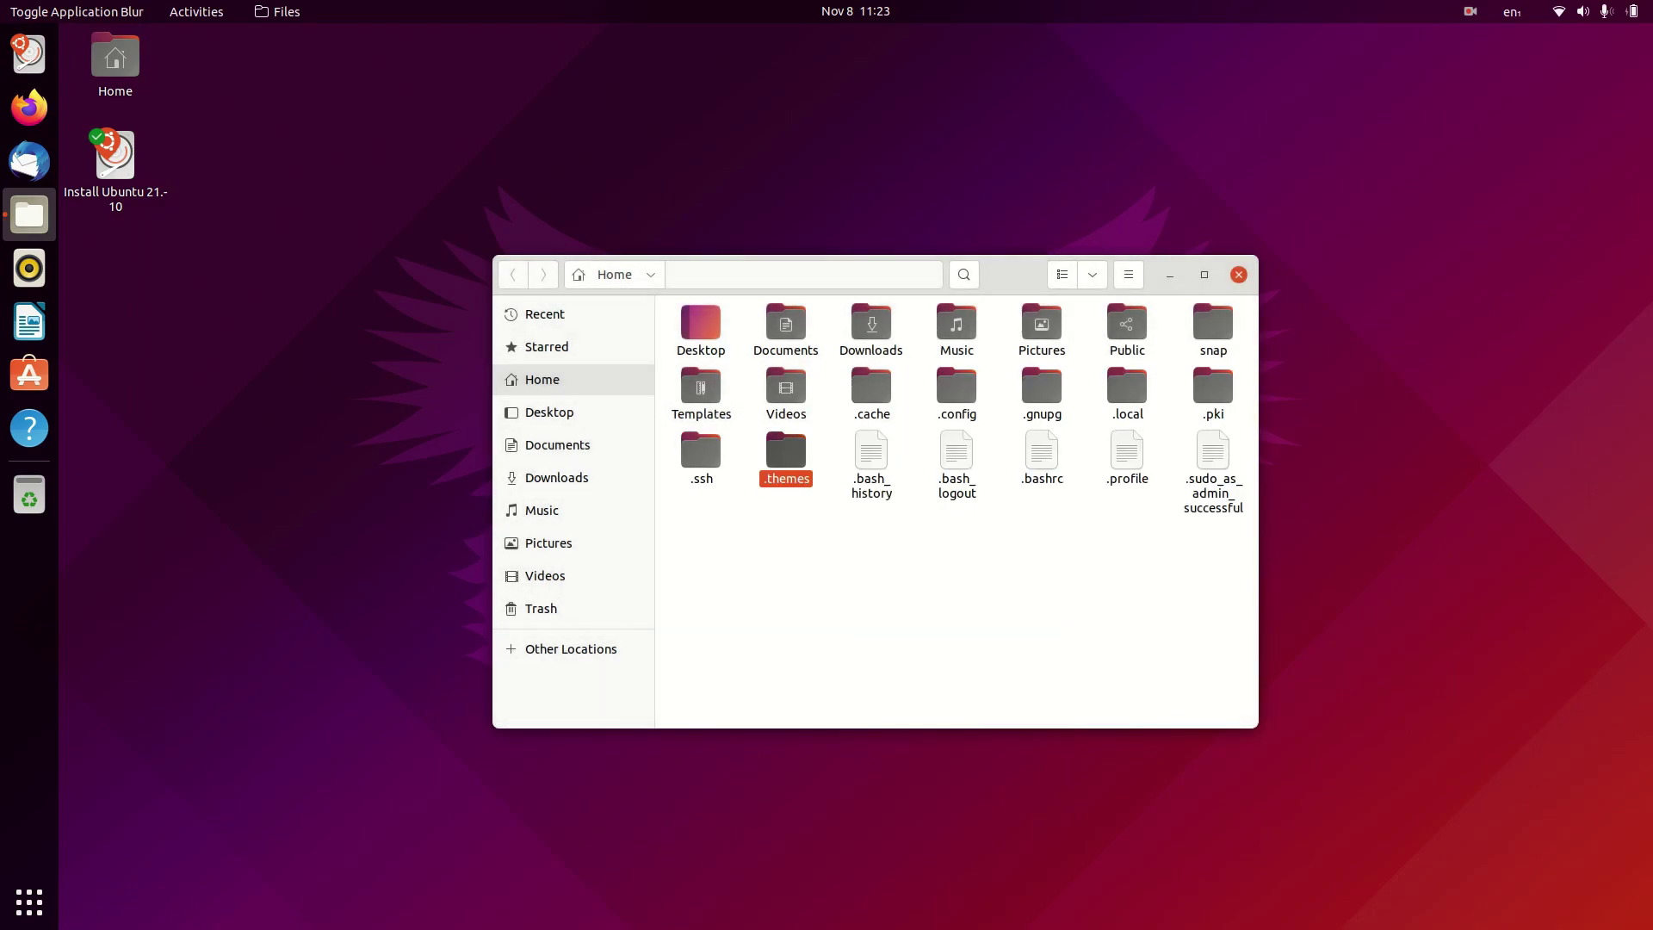
Arrange two Files windows side by side, one showing .themes and the other showing Downloads.
{"action": "key", "text": "super+Up"}
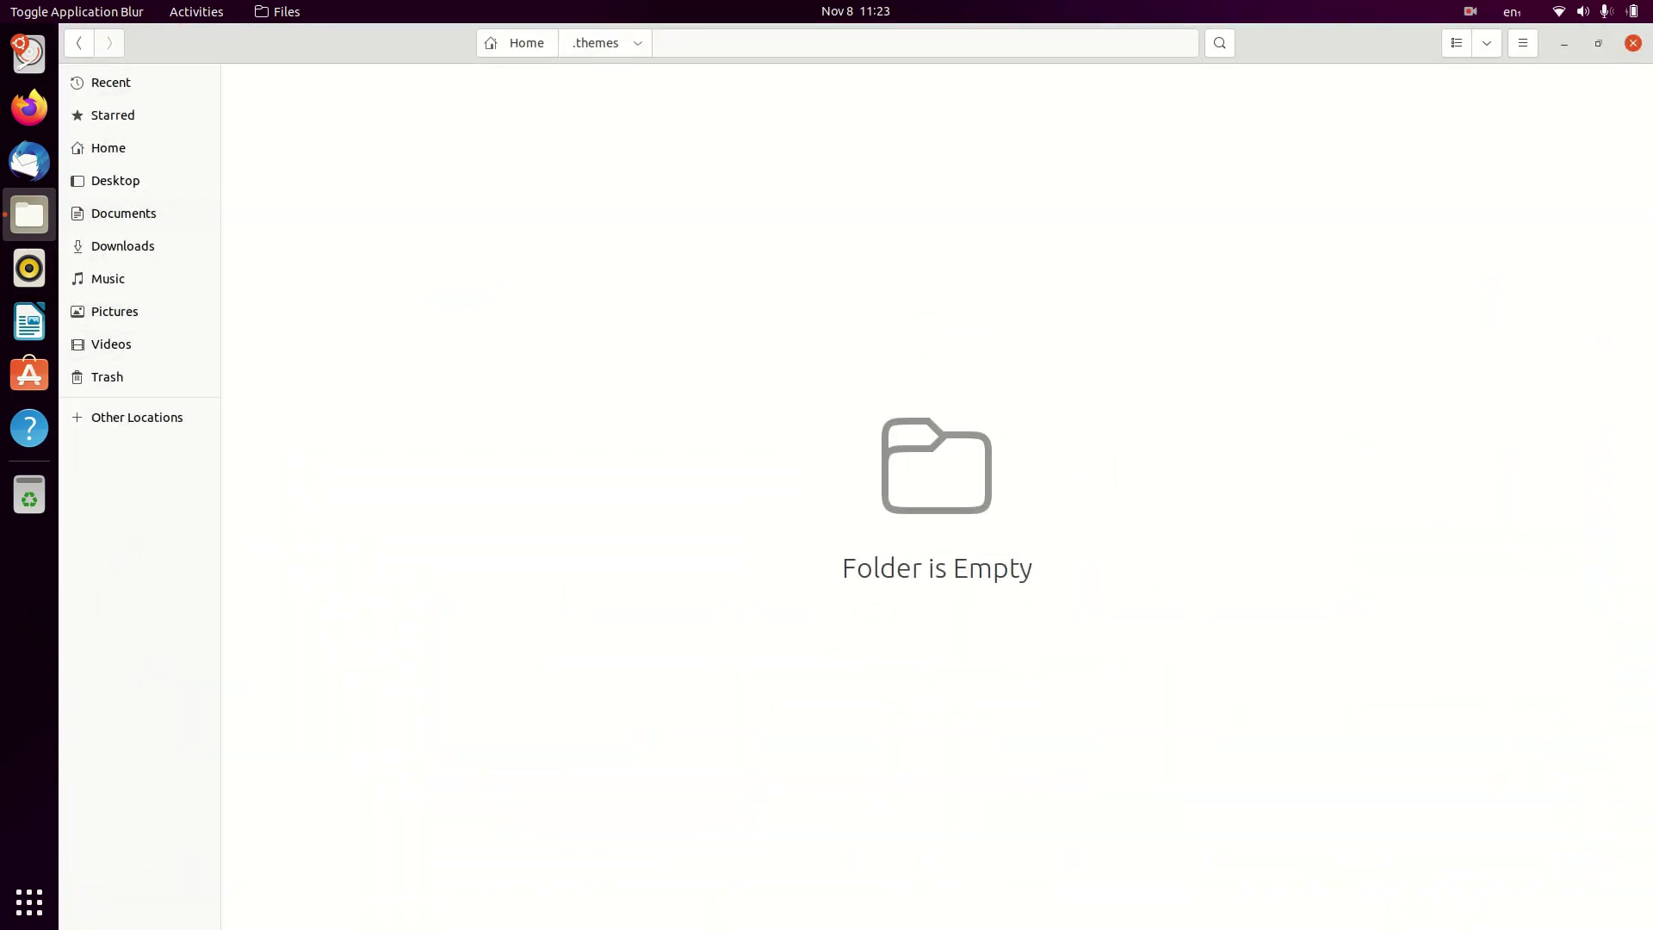
{"action": "key", "text": "ctrl+n"}
{"action": "left_click_drag", "start_coordinate": [438, 52], "coordinate": [1652, 216]}
{"action": "left_click_drag", "start_coordinate": [421, 47], "coordinate": [1, 207]}
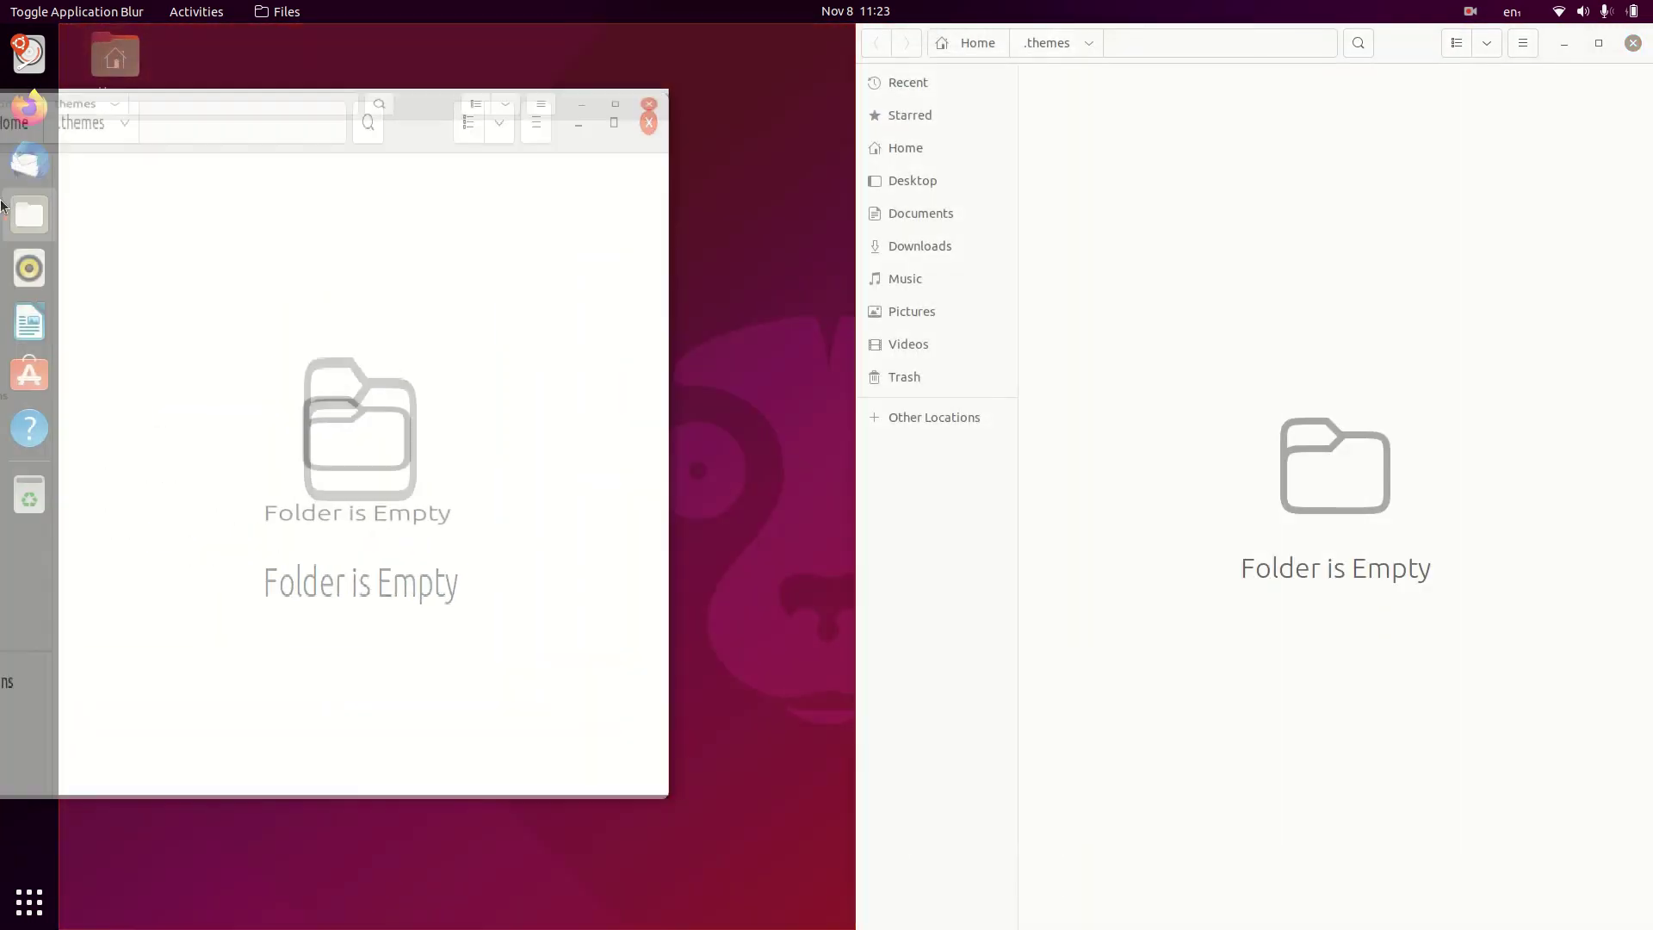
{"action": "left_click", "coordinate": [919, 247]}
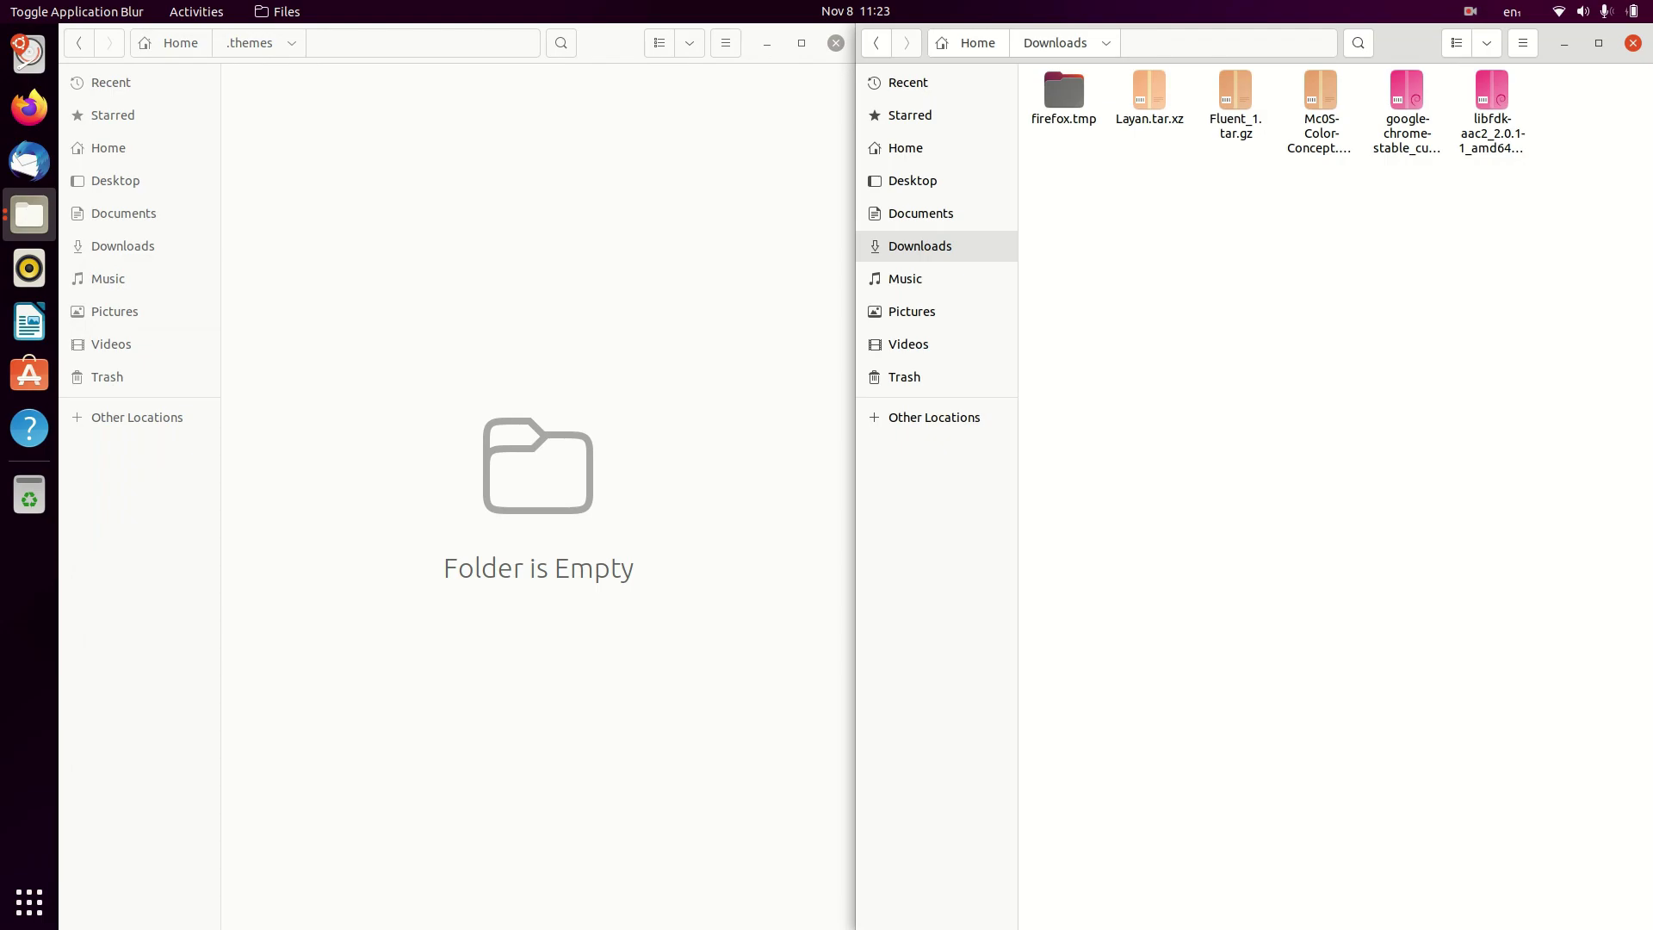
Extract the Layan folder from Layan.tar.xz into the .themes folder and close the archive.
{"action": "double_click", "coordinate": [1150, 94]}
{"action": "left_click_drag", "start_coordinate": [289, 91], "coordinate": [1083, 211]}
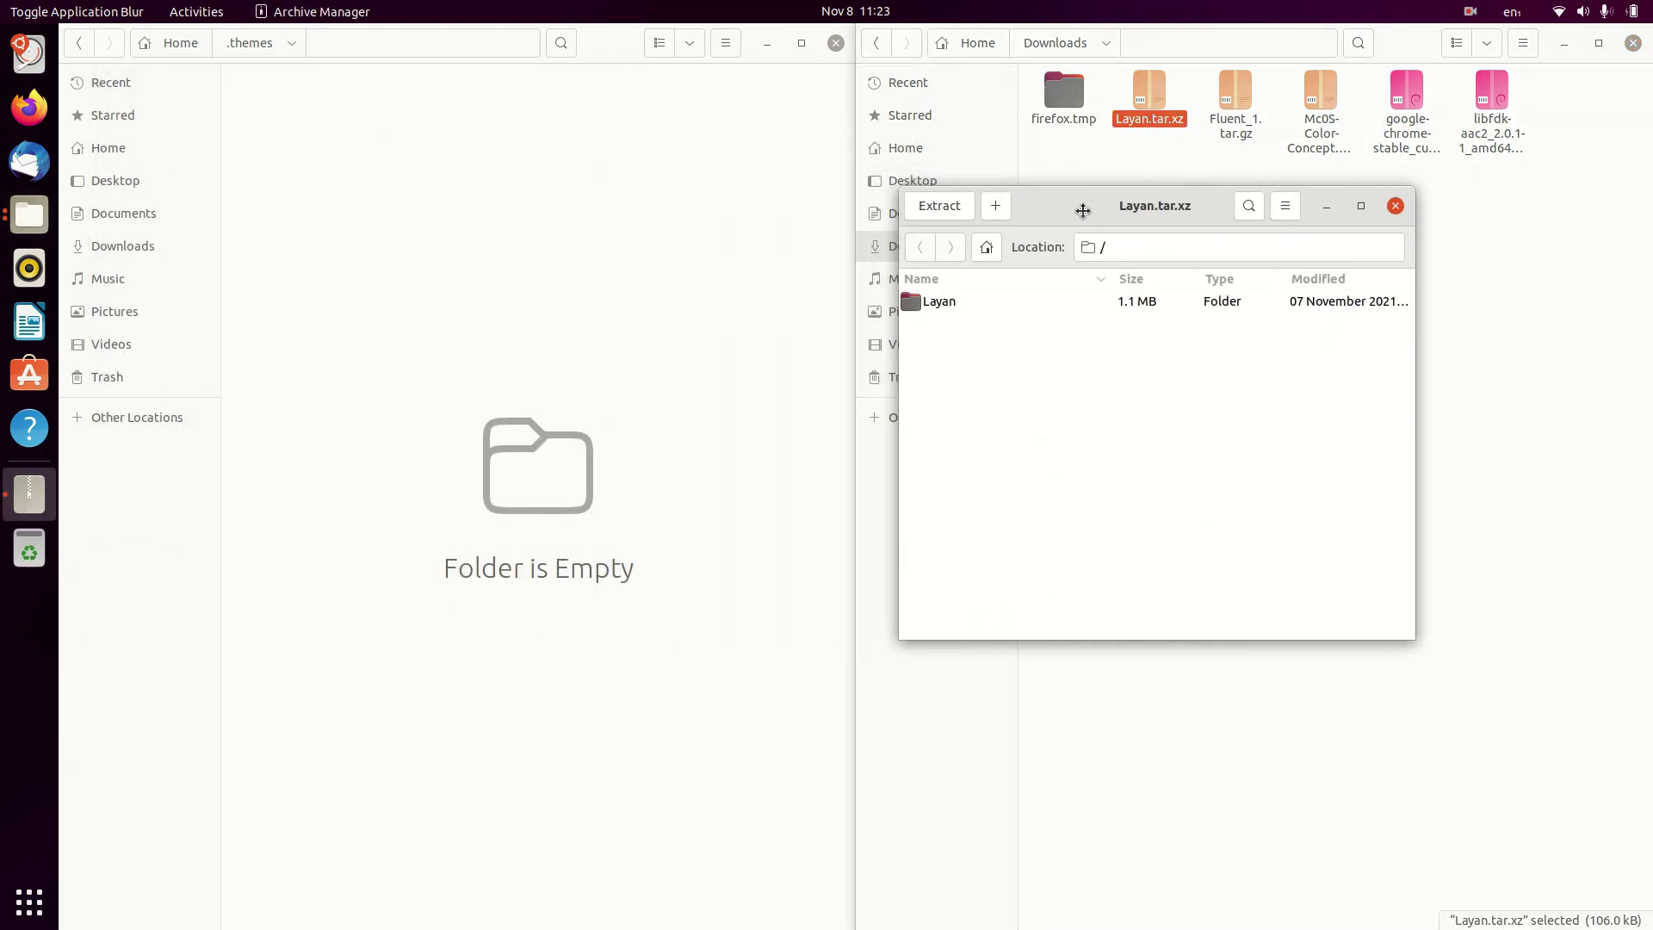
{"action": "left_click_drag", "start_coordinate": [938, 301], "coordinate": [396, 262]}
{"action": "left_click", "coordinate": [1395, 206]}
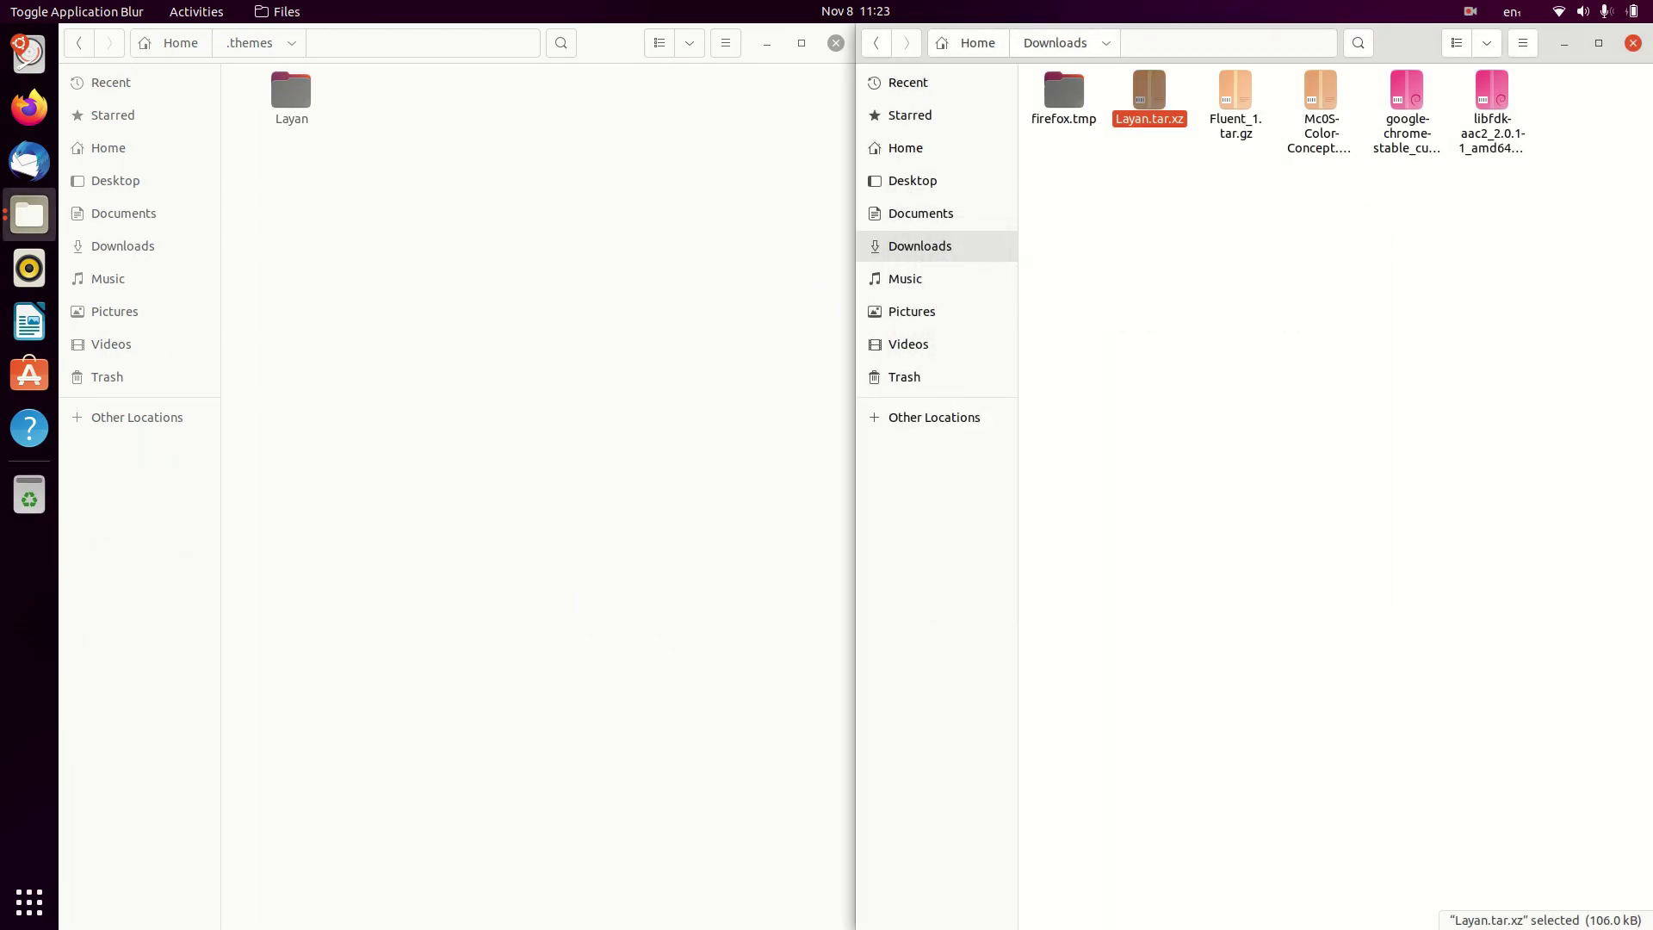
Extract the Fluent theme from Fluent_1.tar.gz into the .themes folder and close the archive.
{"action": "double_click", "coordinate": [1235, 95]}
{"action": "left_click_drag", "start_coordinate": [289, 86], "coordinate": [1322, 206]}
{"action": "left_click_drag", "start_coordinate": [1181, 302], "coordinate": [396, 262]}
{"action": "left_click_drag", "start_coordinate": [1322, 206], "coordinate": [620, 291]}
{"action": "left_click", "coordinate": [929, 291]}
Extract the Mc0S-Color-Concept theme from its archive into the .themes folder, and close the archive and both Files windows.
{"action": "double_click", "coordinate": [1321, 95]}
{"action": "left_click_drag", "start_coordinate": [290, 86], "coordinate": [852, 185]}
{"action": "left_click_drag", "start_coordinate": [852, 280], "coordinate": [353, 298]}
{"action": "left_click", "coordinate": [1160, 185]}
{"action": "left_click", "coordinate": [1632, 43]}
{"action": "left_click", "coordinate": [836, 43]}
Open Software & Updates to check which Ubuntu software sources are enabled, and close it without changes.
{"action": "left_click", "coordinate": [12, 902]}
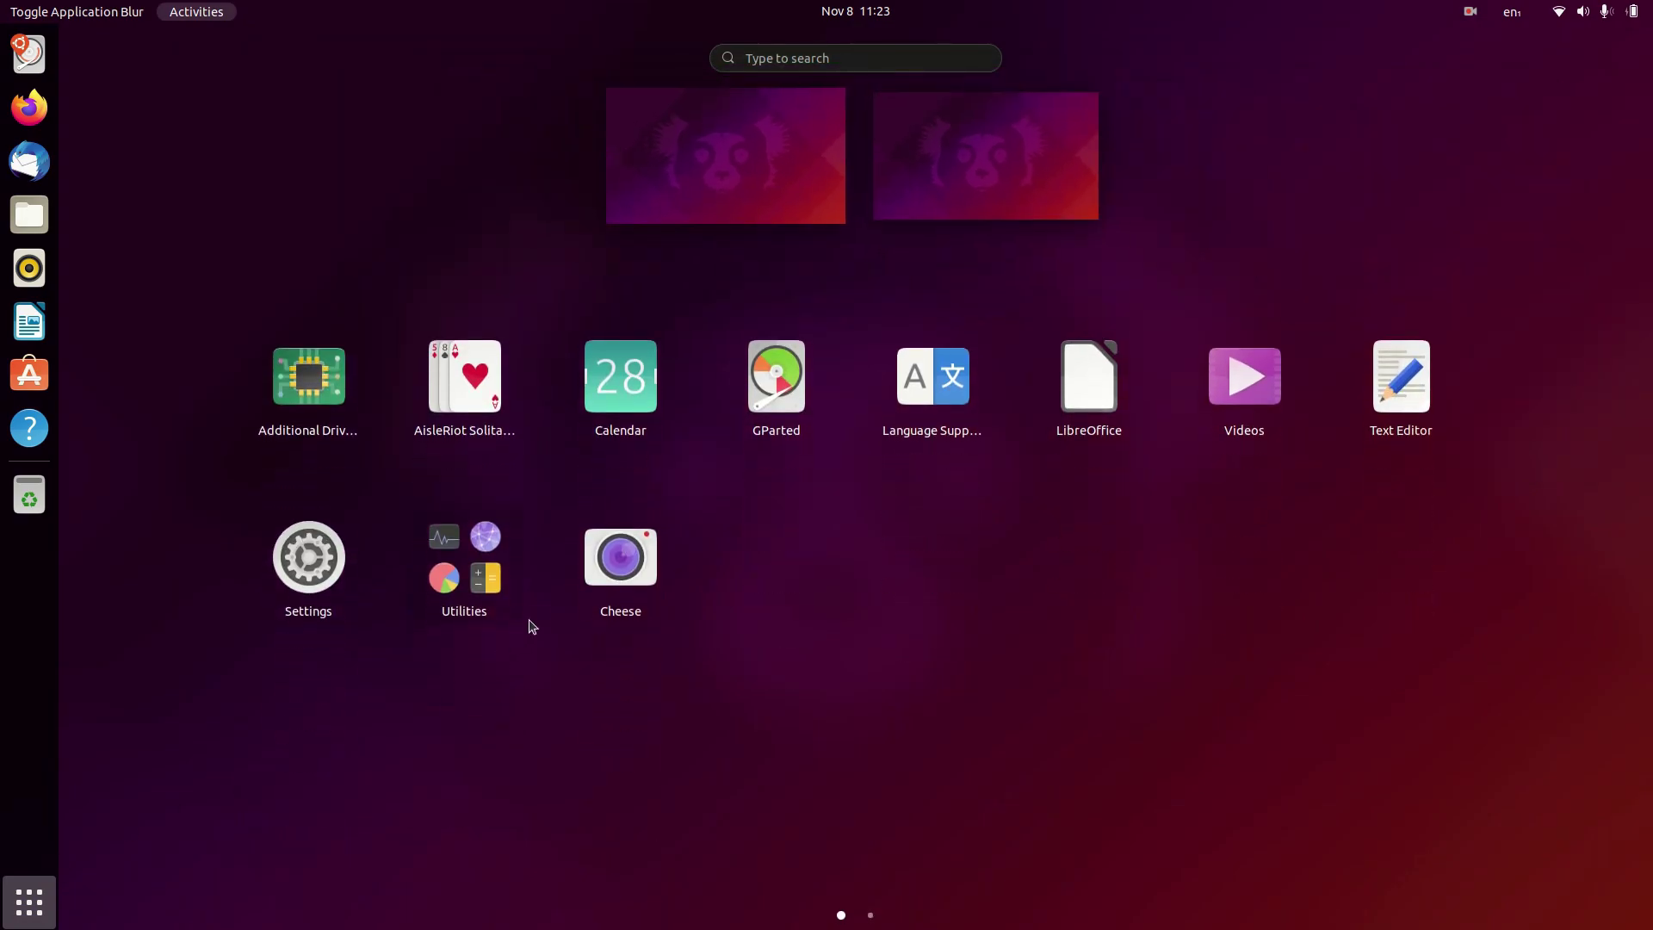
{"action": "scroll", "coordinate": [528, 628], "scroll_direction": "down", "scroll_amount": 1}
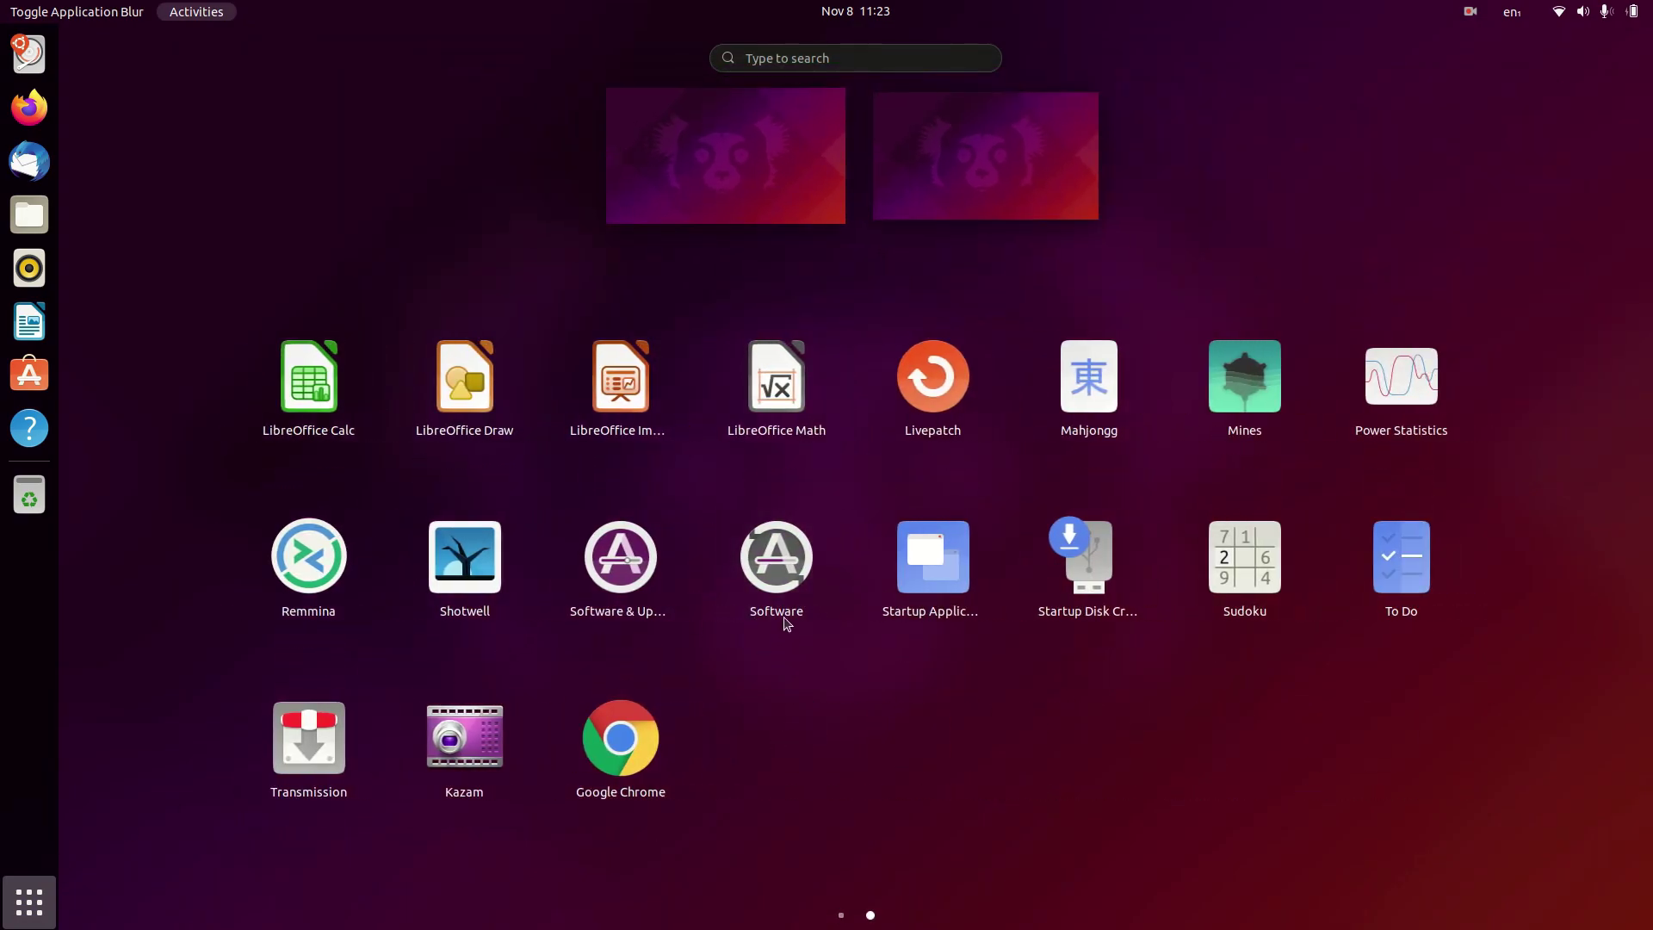
{"action": "left_click", "coordinate": [620, 560]}
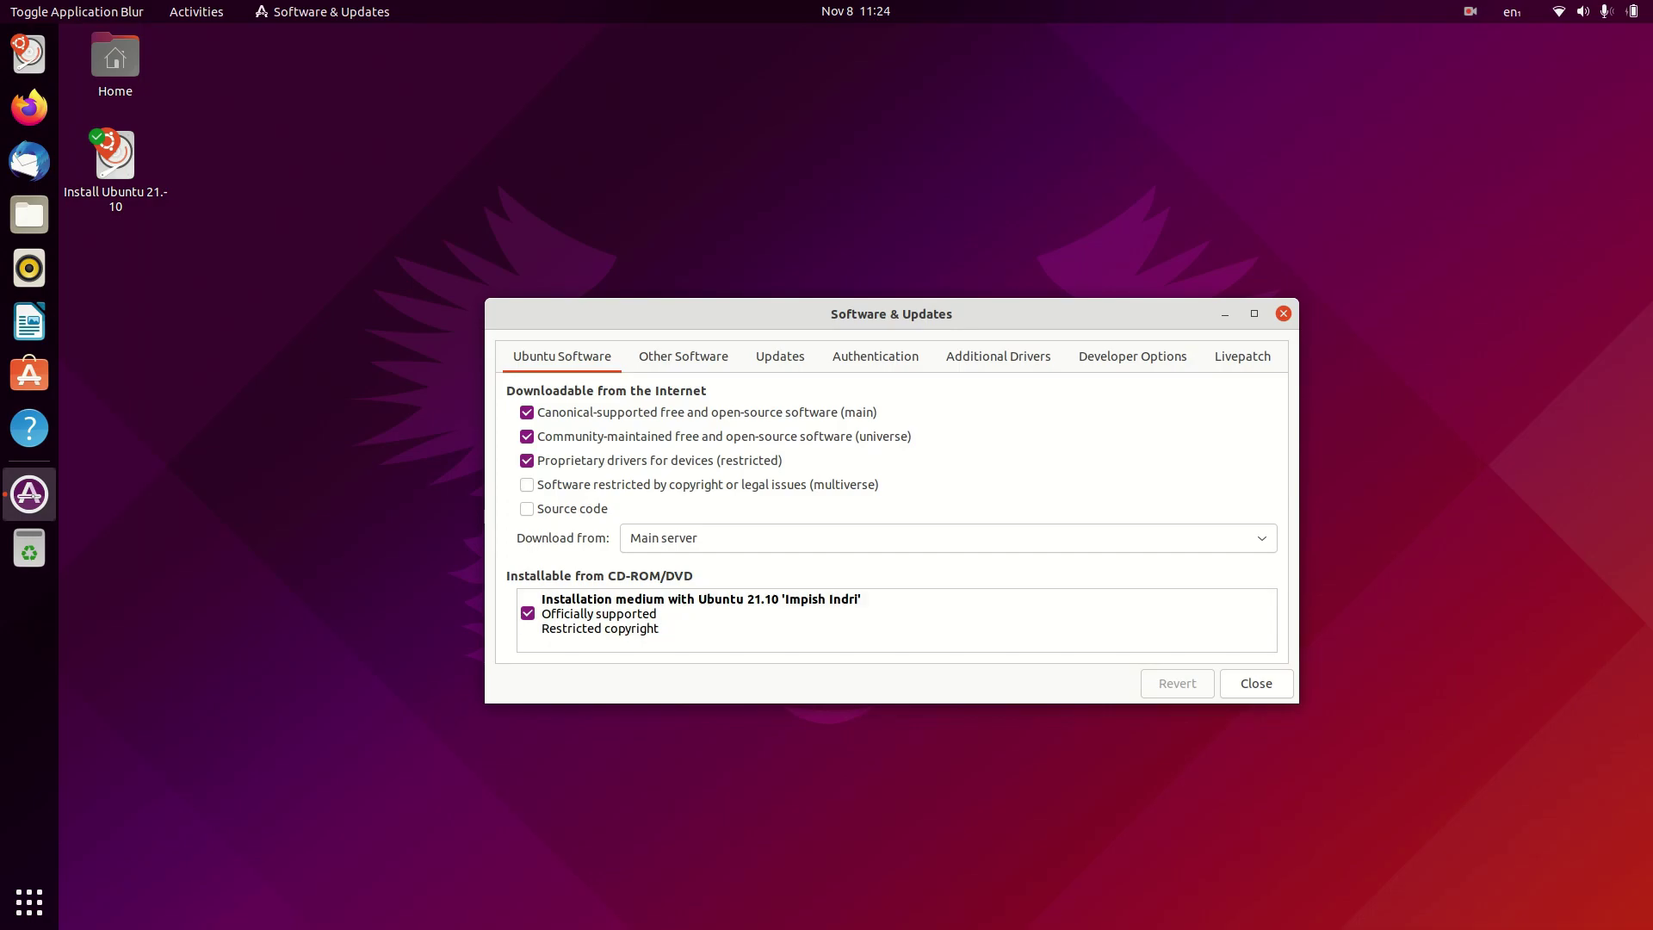
{"action": "left_click", "coordinate": [1256, 683]}
Install GNOME Tweaks from a new terminal with sudo apt install gnome-tweaks, and close the terminal.
{"action": "key", "text": "super"}
{"action": "type", "text": "ter"}
{"action": "key", "text": "Return"}
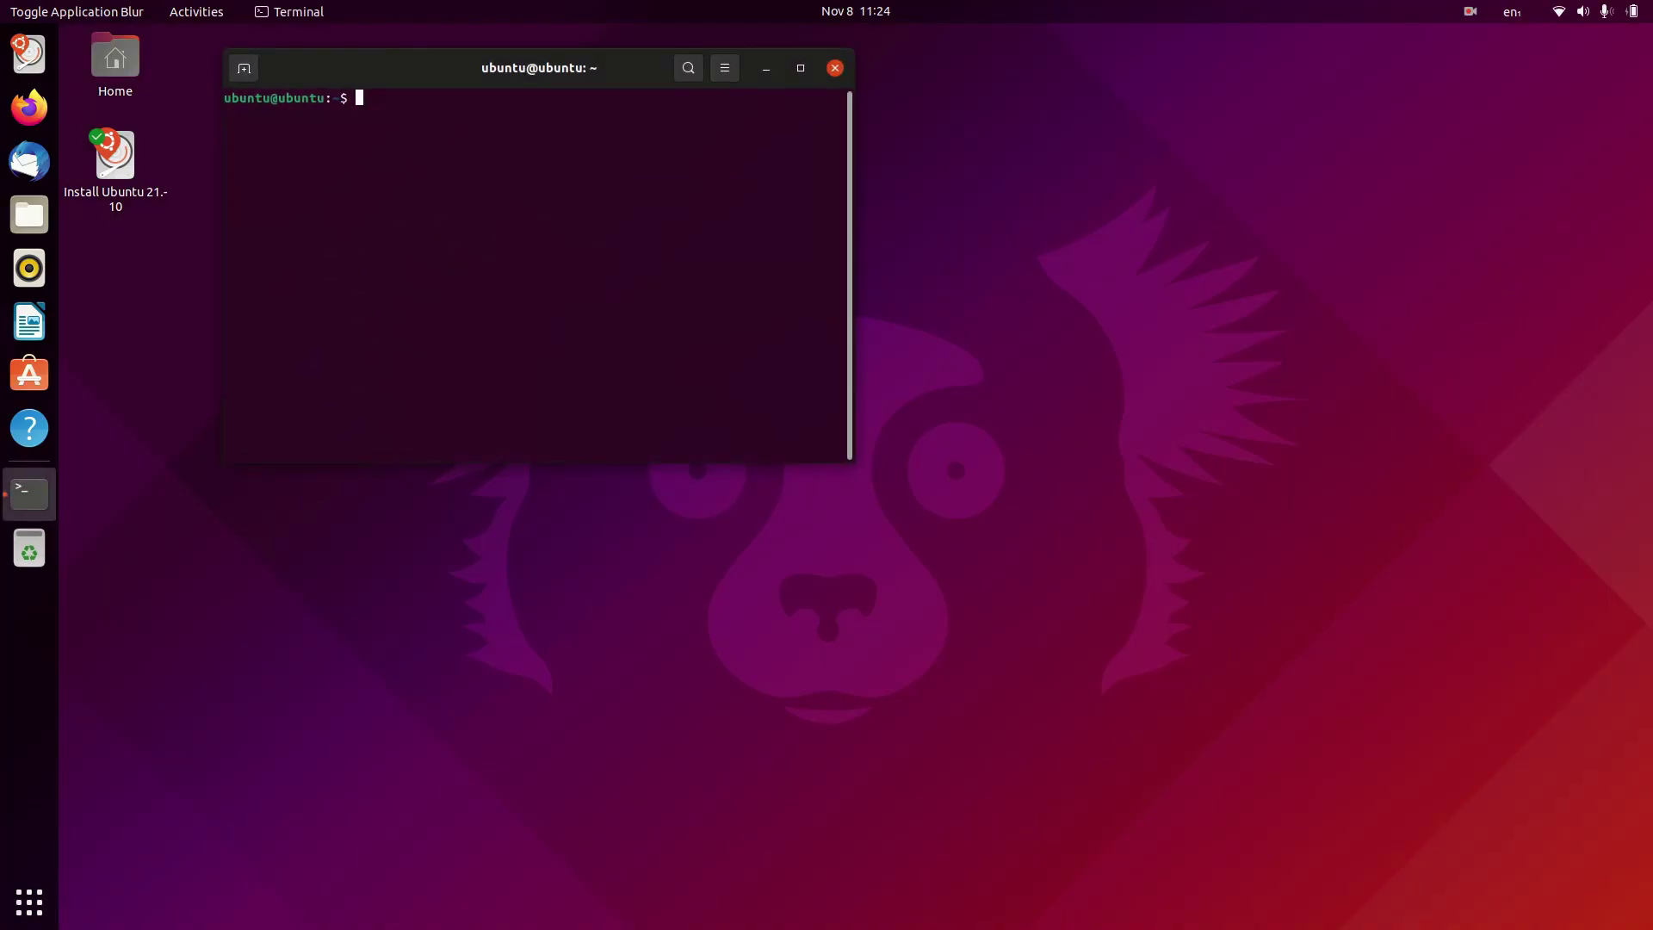
{"action": "type", "text": "sudo apt install gnome-t"}
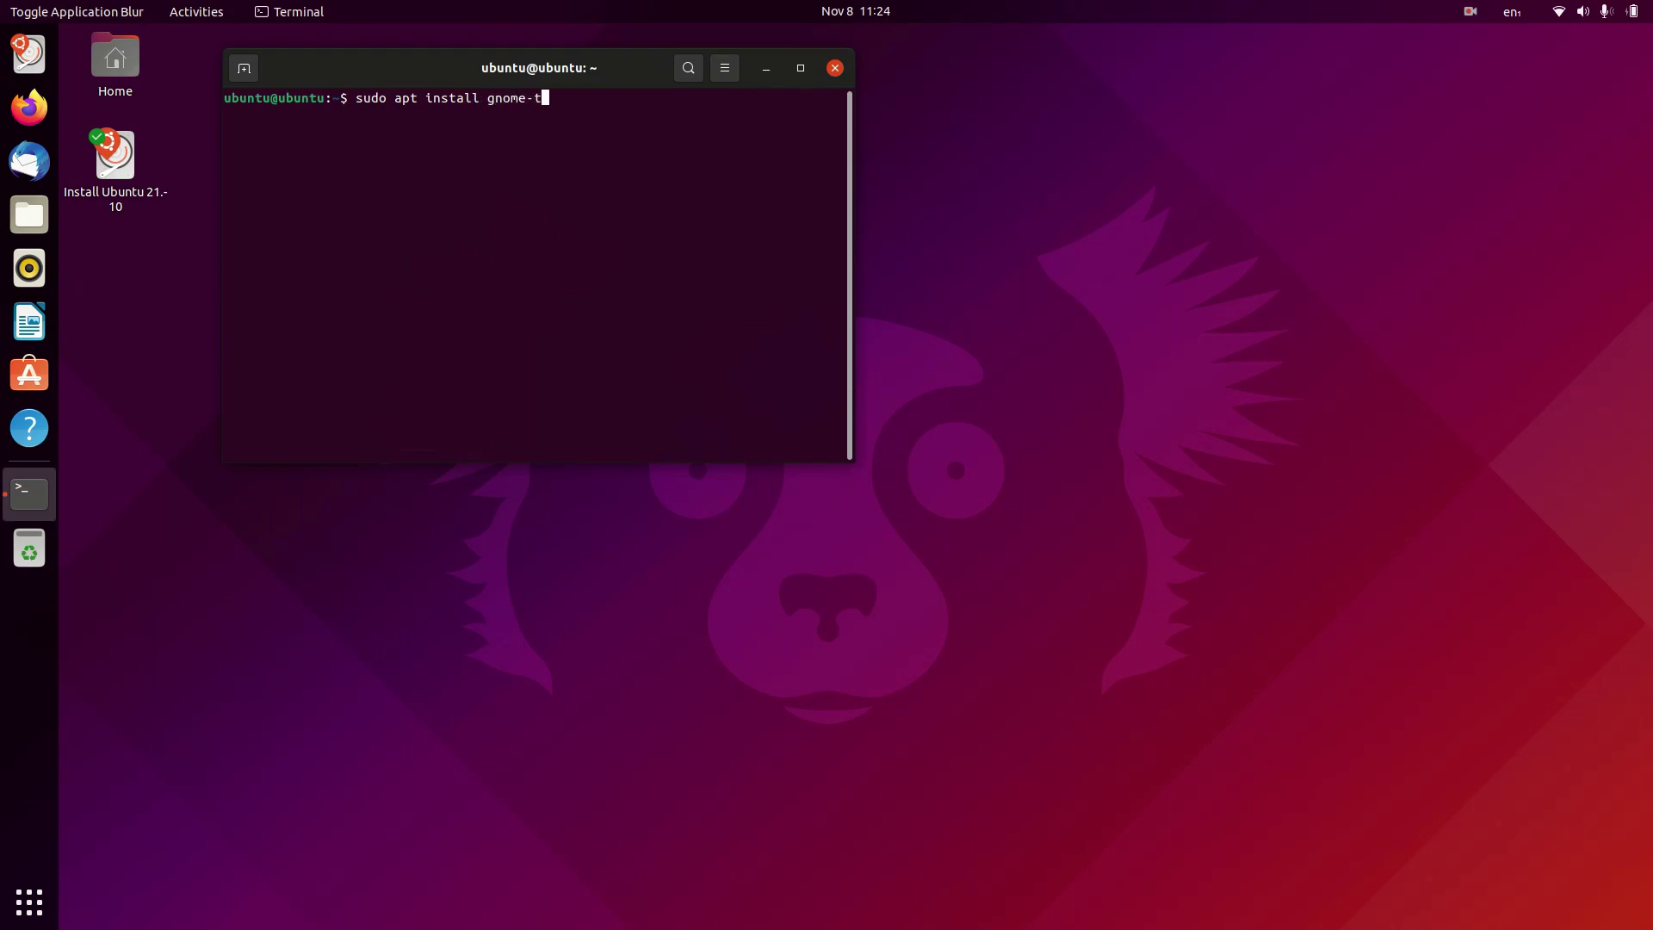
{"action": "type", "text": "weaks"}
{"action": "key", "text": "Return"}
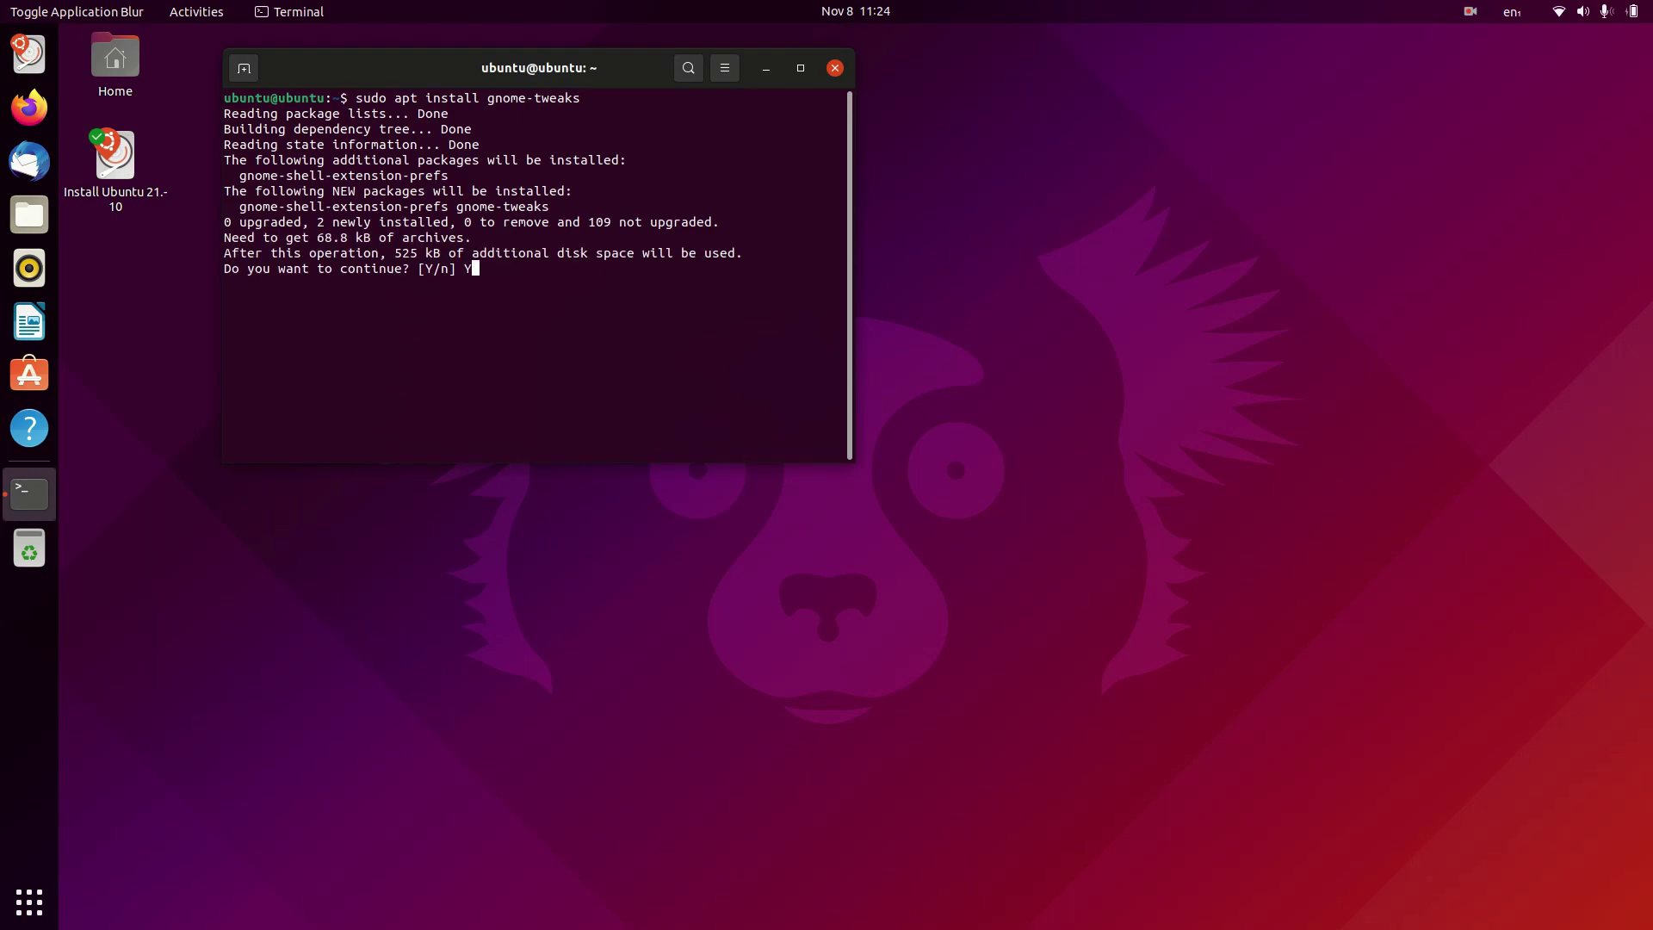
{"action": "key", "text": "Return"}
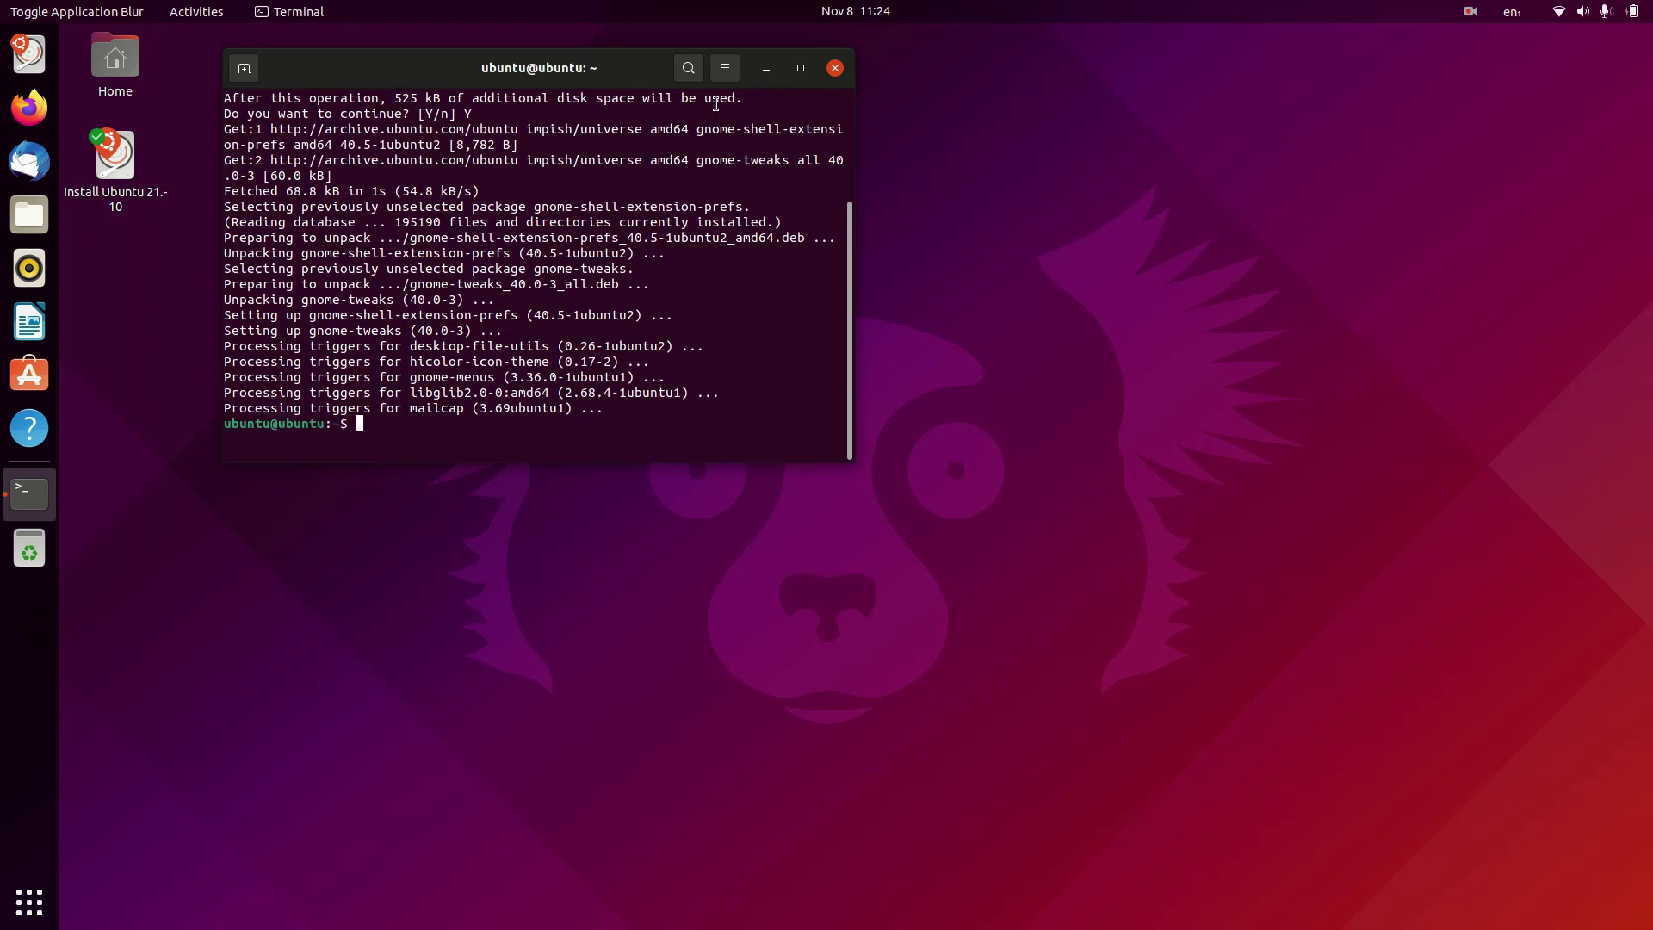
{"action": "left_click", "coordinate": [835, 68]}
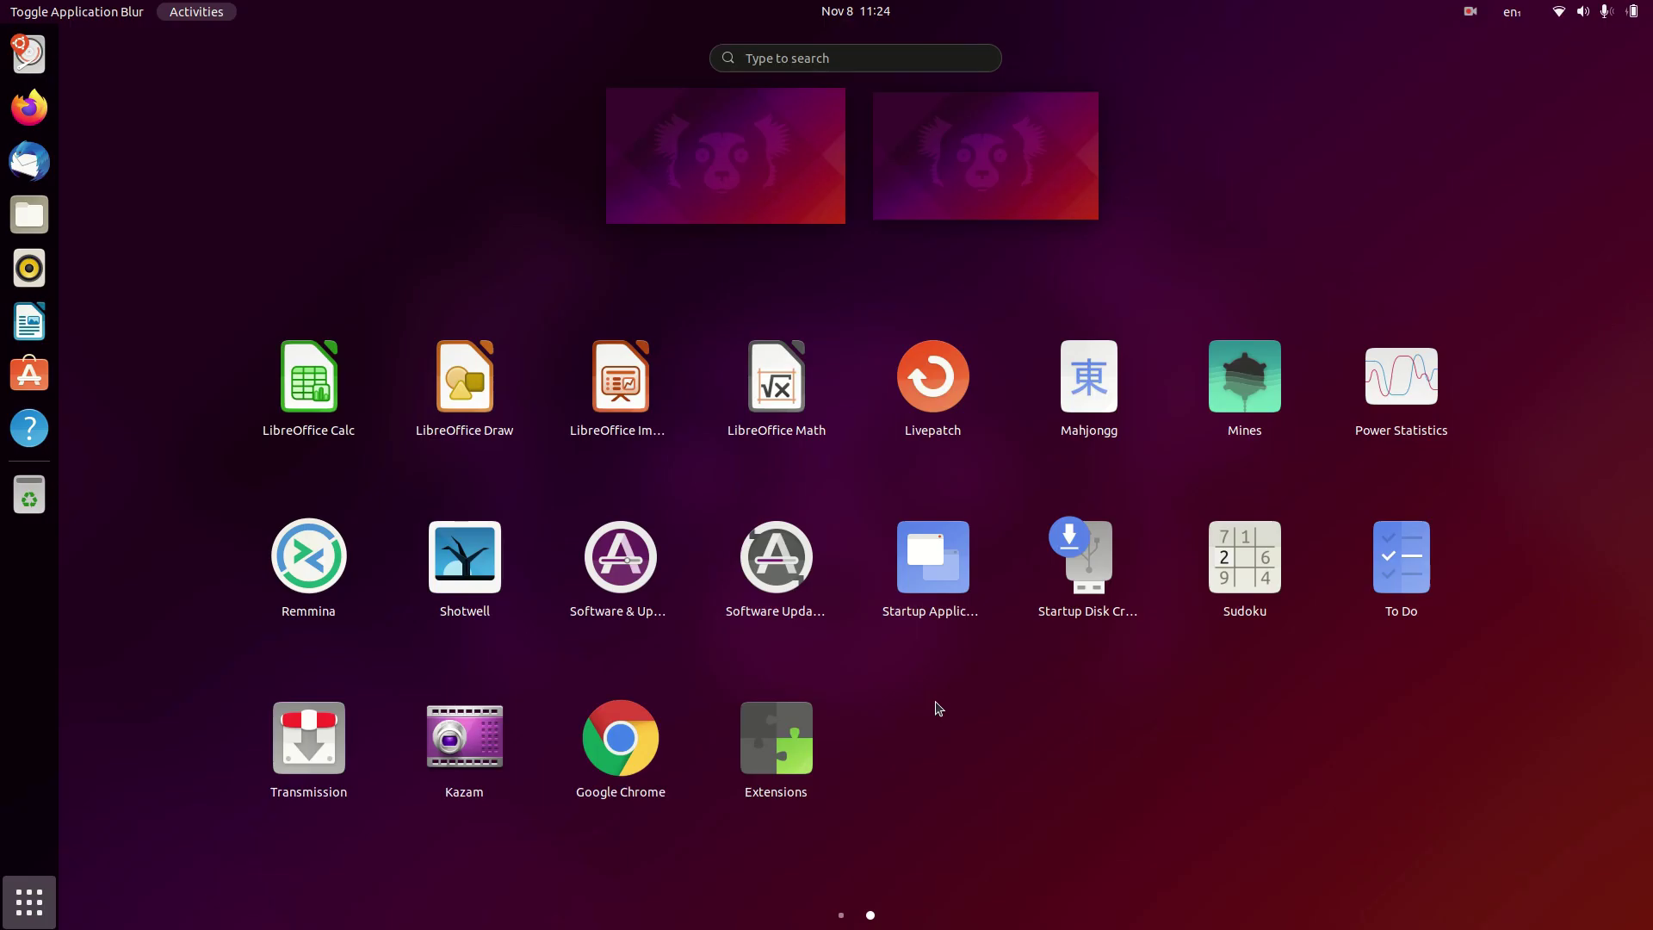
Open Tweaks from the application search and set the Applications theme to Layan on its Appearance page.
{"action": "type", "text": "tweak"}
{"action": "key", "text": "Return"}
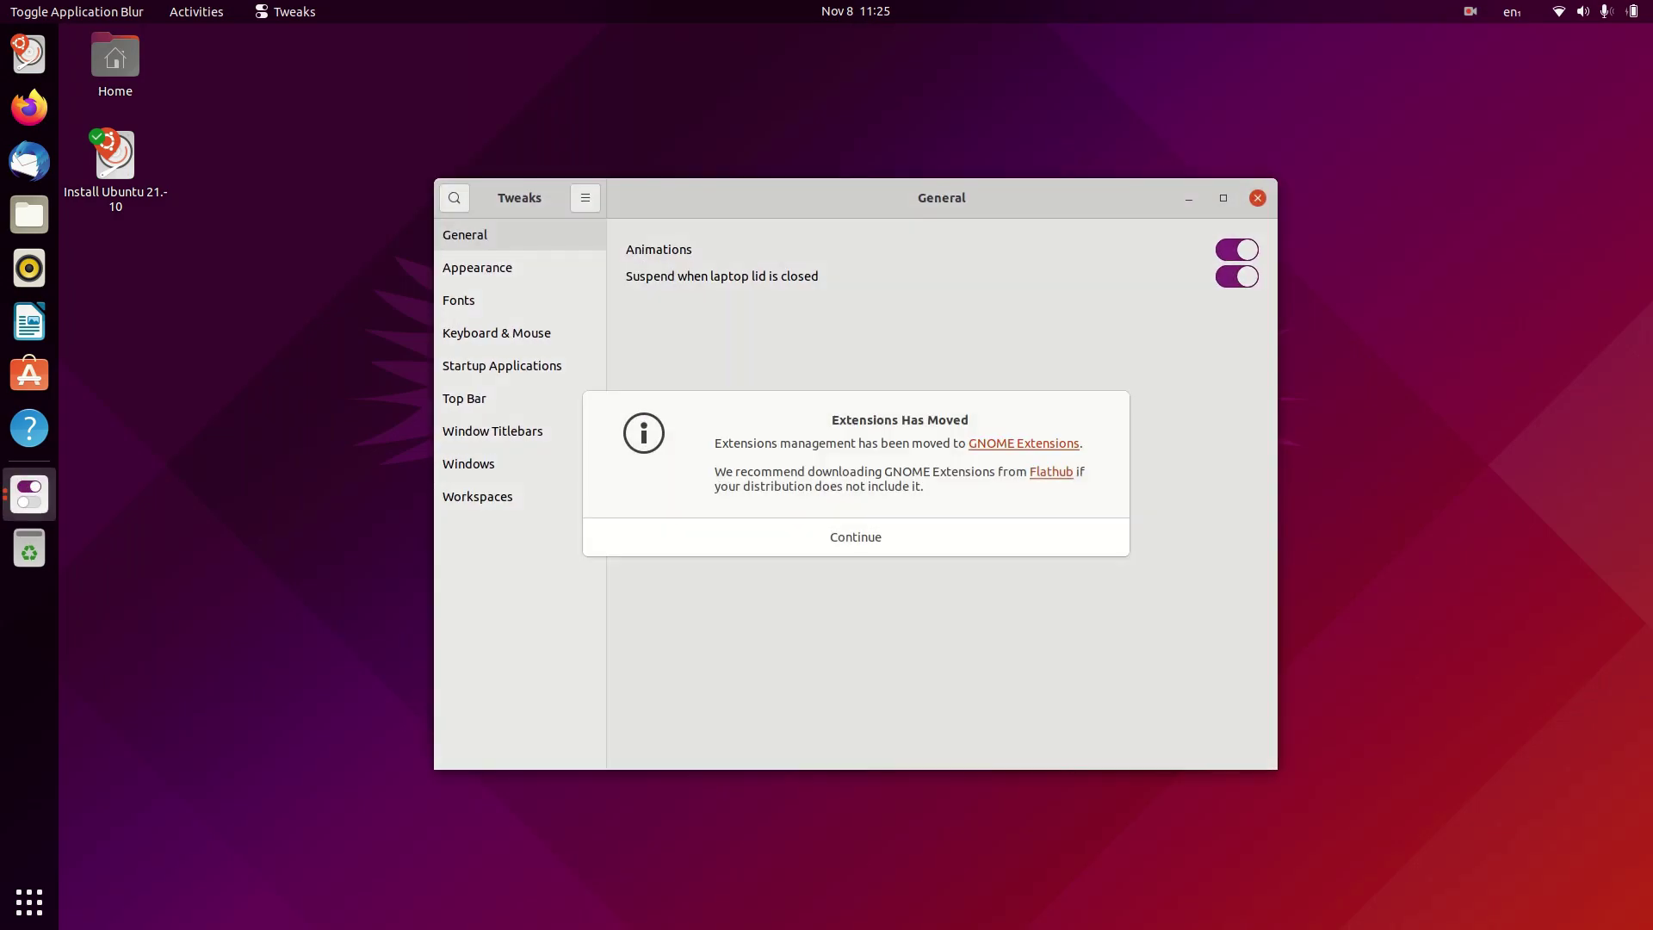
{"action": "left_click", "coordinate": [856, 537]}
{"action": "left_click", "coordinate": [516, 268]}
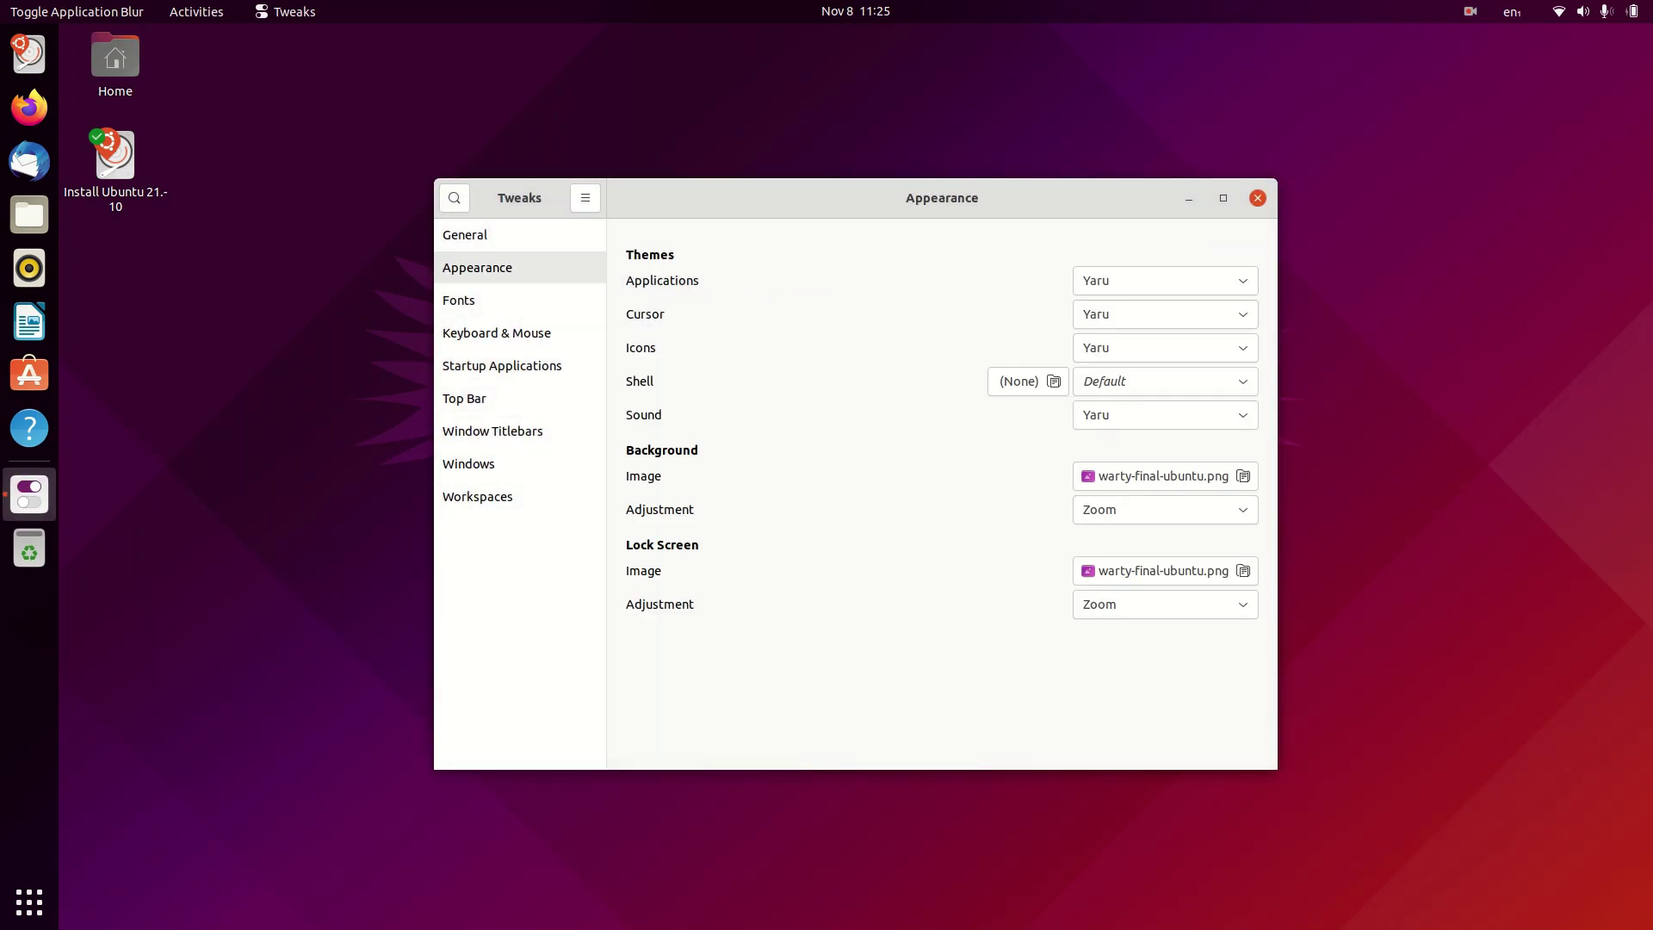
{"action": "left_click", "coordinate": [1165, 279]}
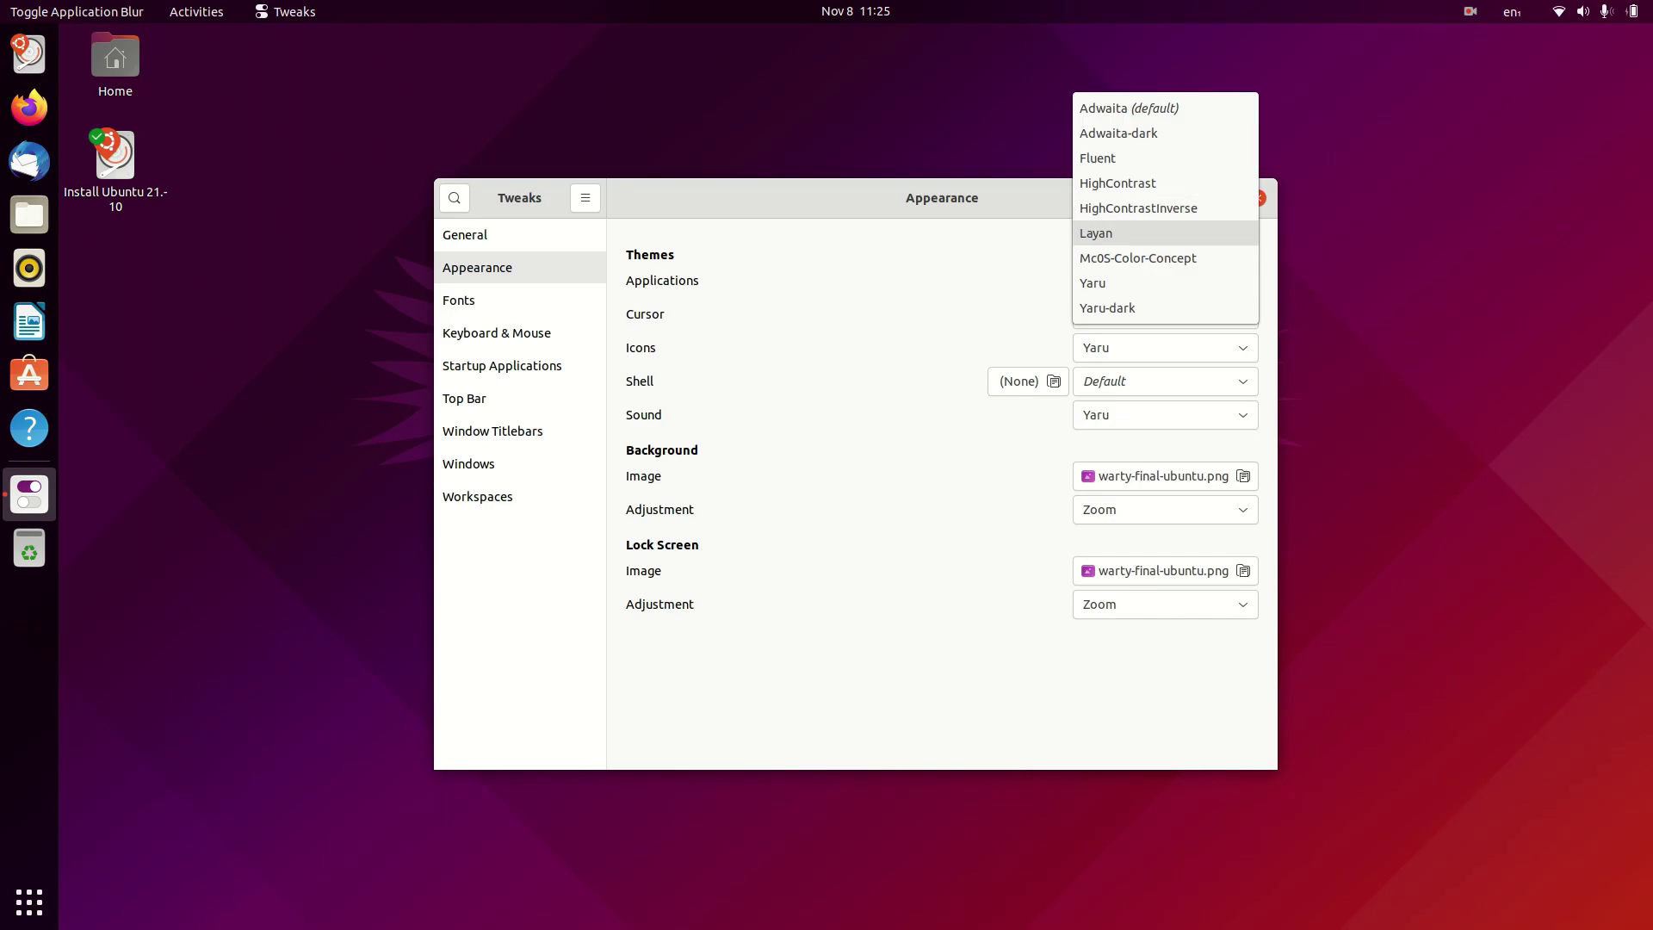
{"action": "left_click", "coordinate": [1164, 233]}
Set the Shell theme to Layan and minimize the Tweaks window.
{"action": "left_click_drag", "start_coordinate": [687, 183], "coordinate": [664, 136]}
{"action": "left_click", "coordinate": [1139, 325]}
{"action": "left_click", "coordinate": [1139, 398]}
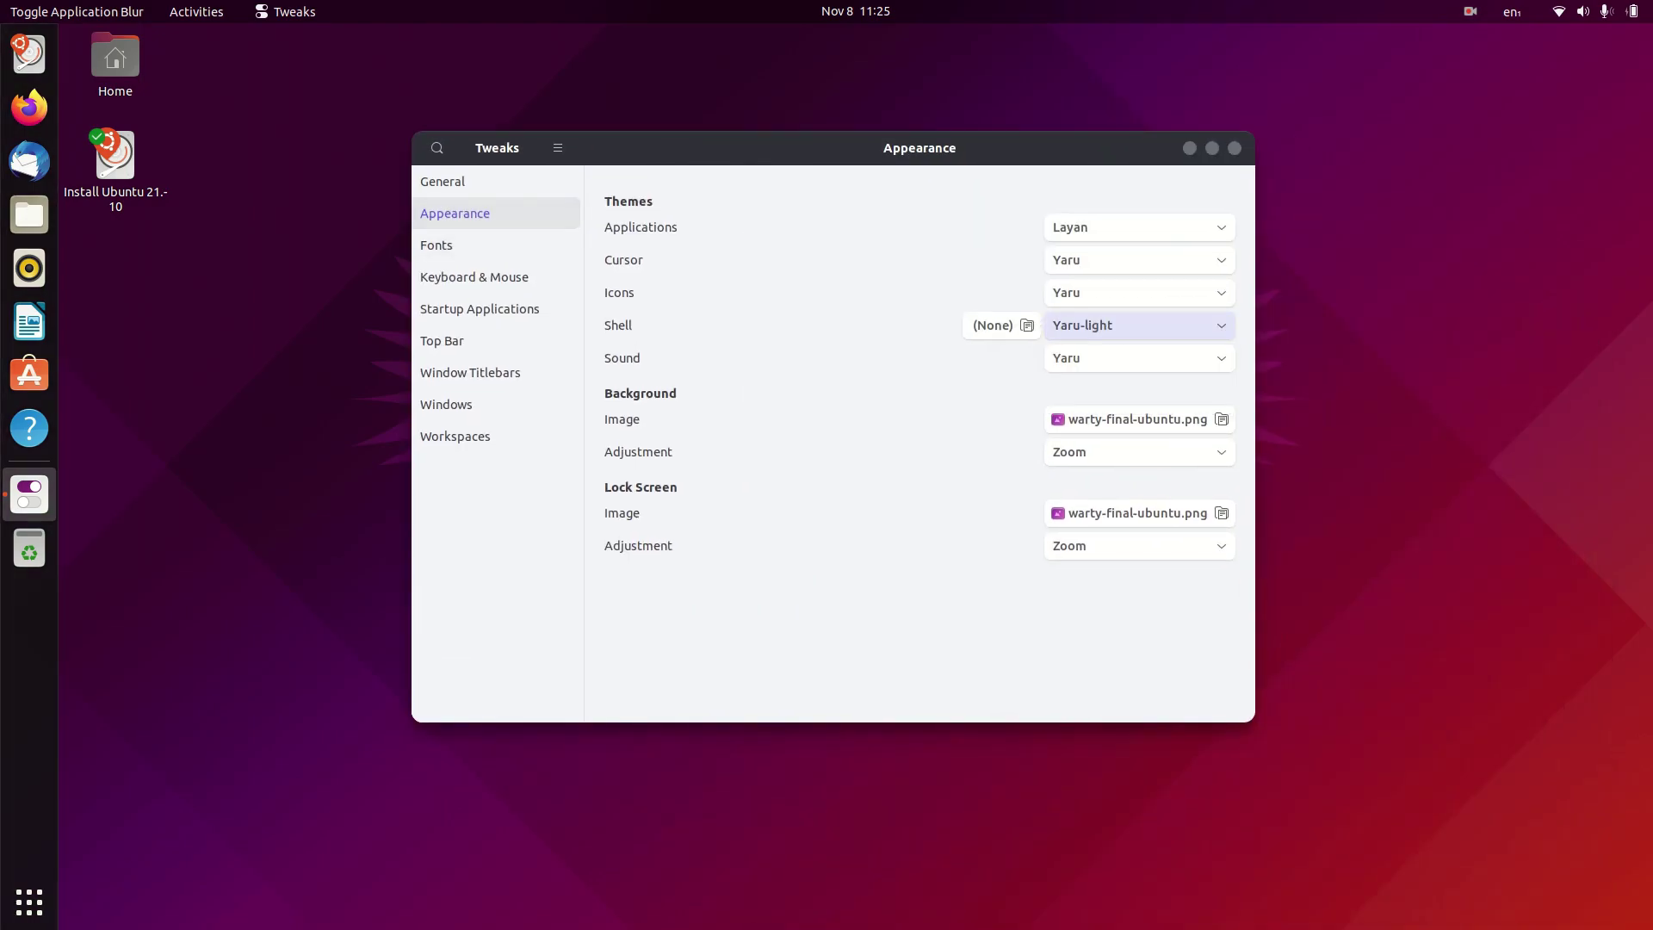
{"action": "key", "text": "space"}
{"action": "key", "text": "Up"}
{"action": "key", "text": "Return"}
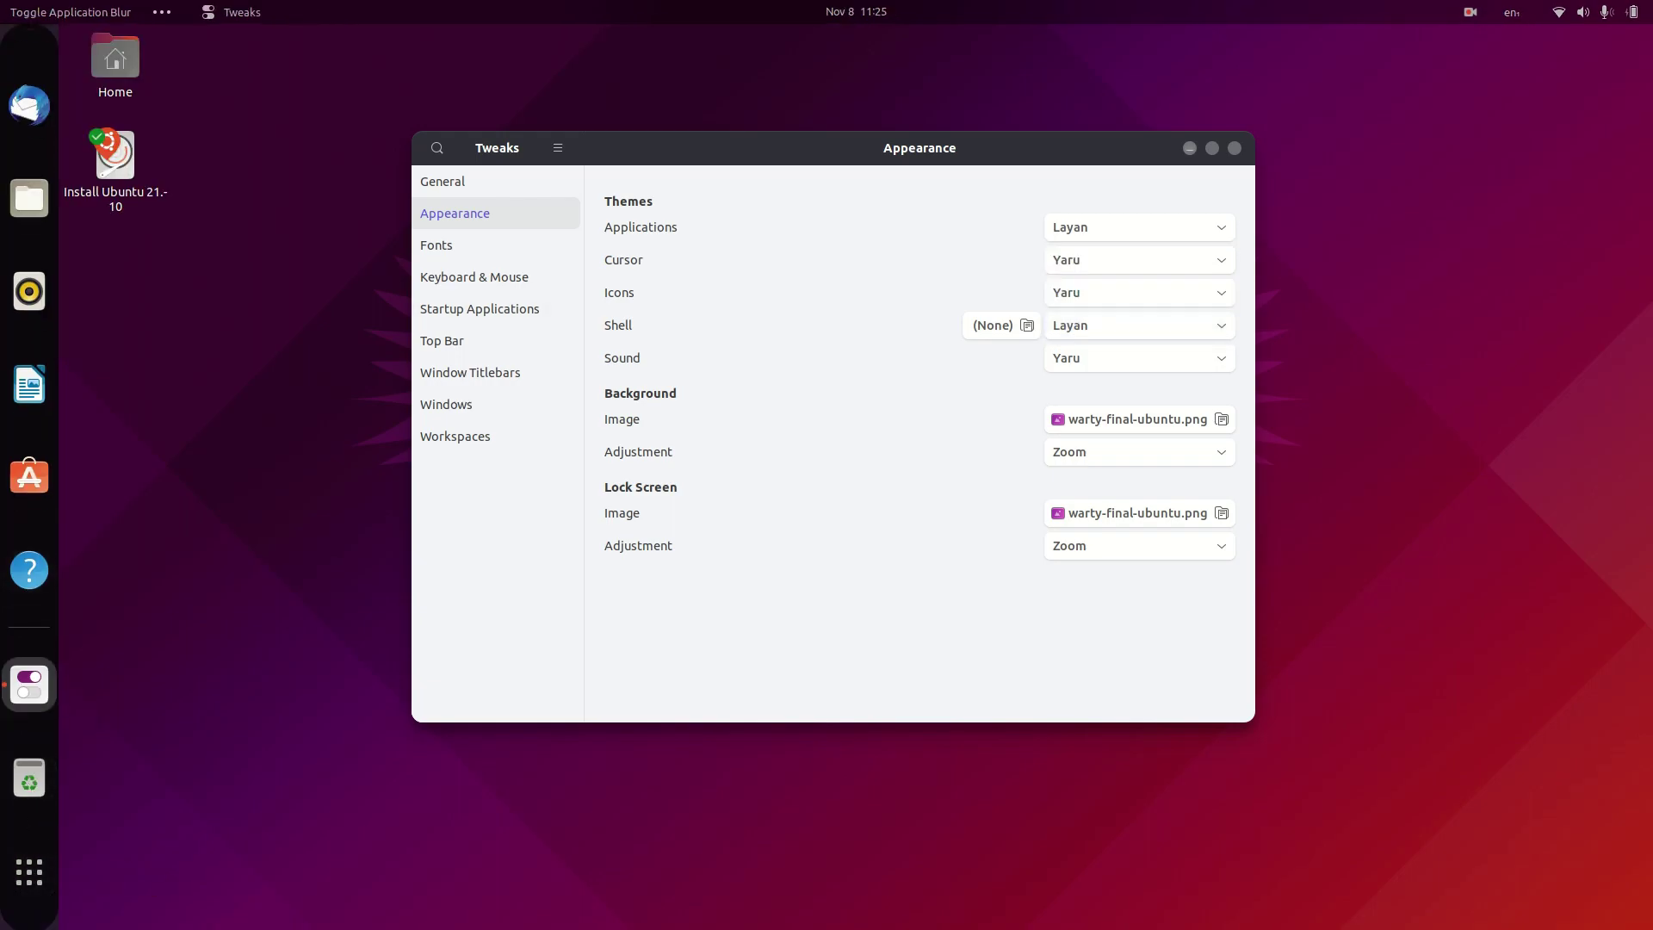
{"action": "left_click", "coordinate": [1188, 148]}
Search the applications for dock, open the Appearance settings and set the dock's position on screen to Bottom.
{"action": "left_click", "coordinate": [28, 871]}
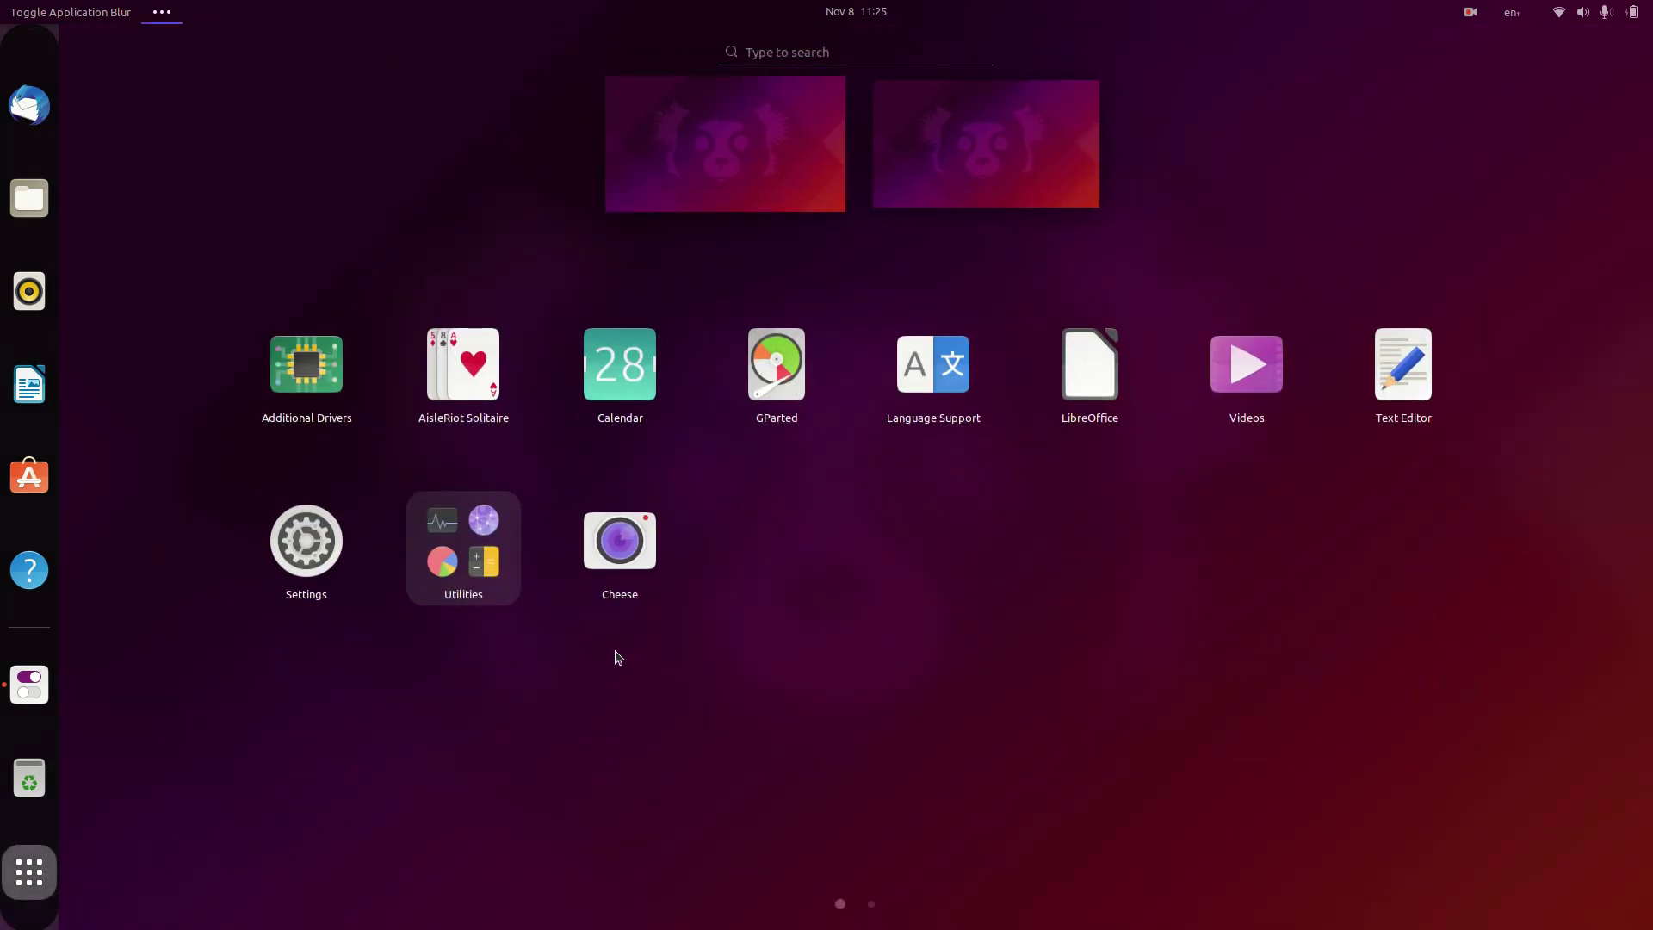
{"action": "type", "text": "dock"}
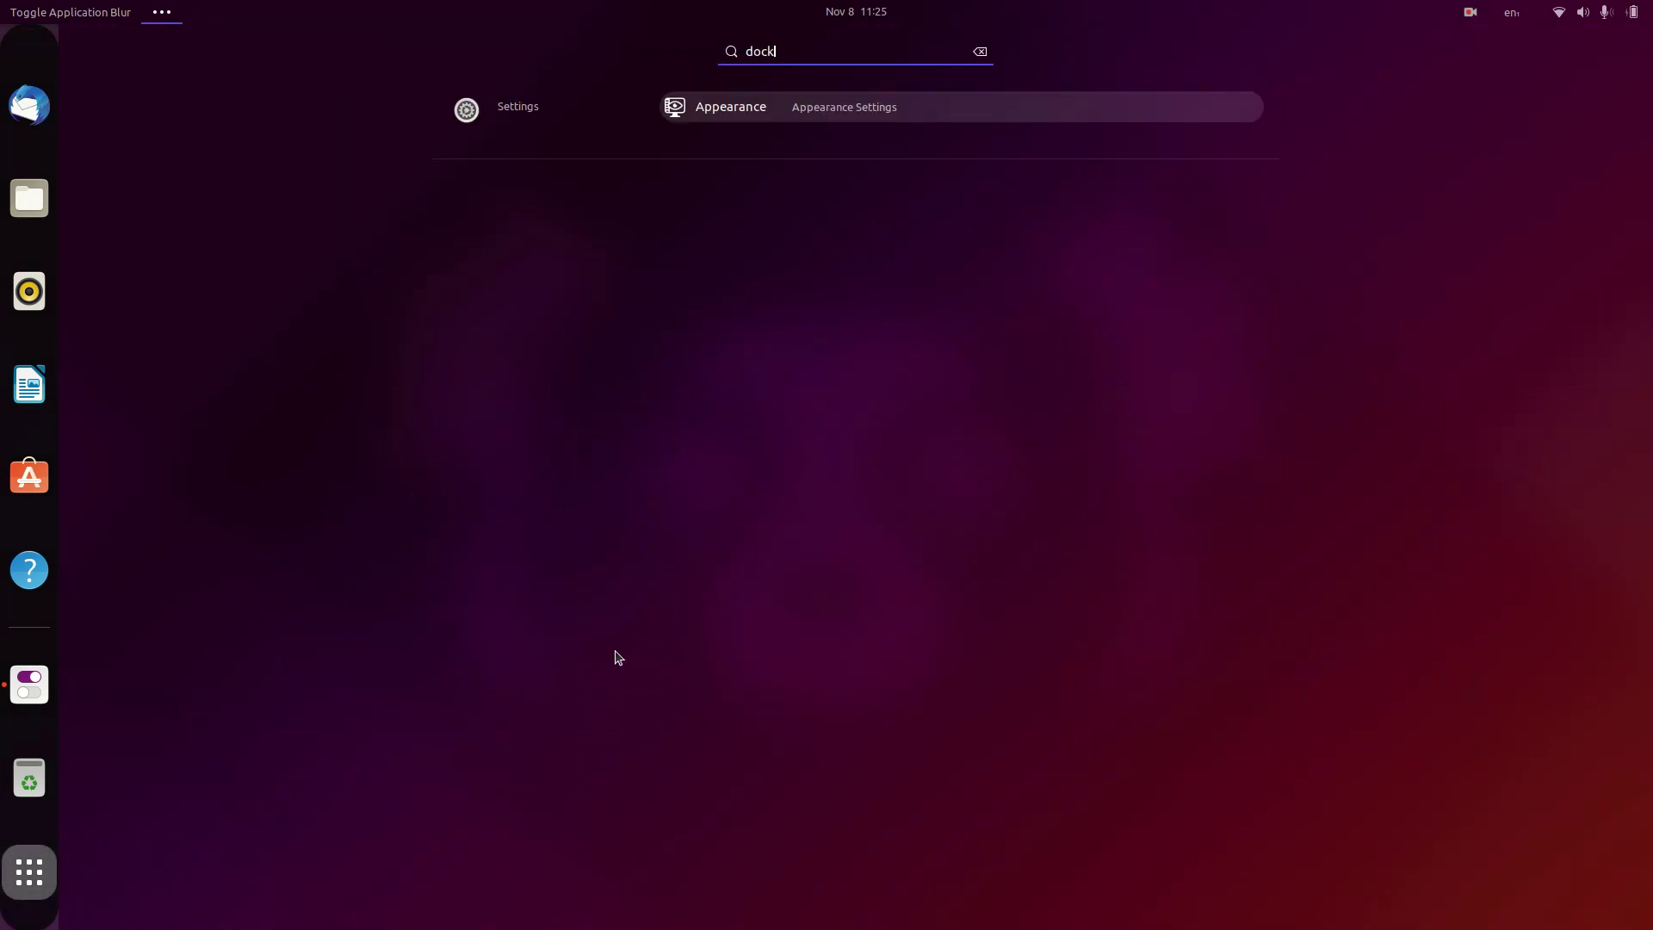
{"action": "left_click", "coordinate": [748, 112]}
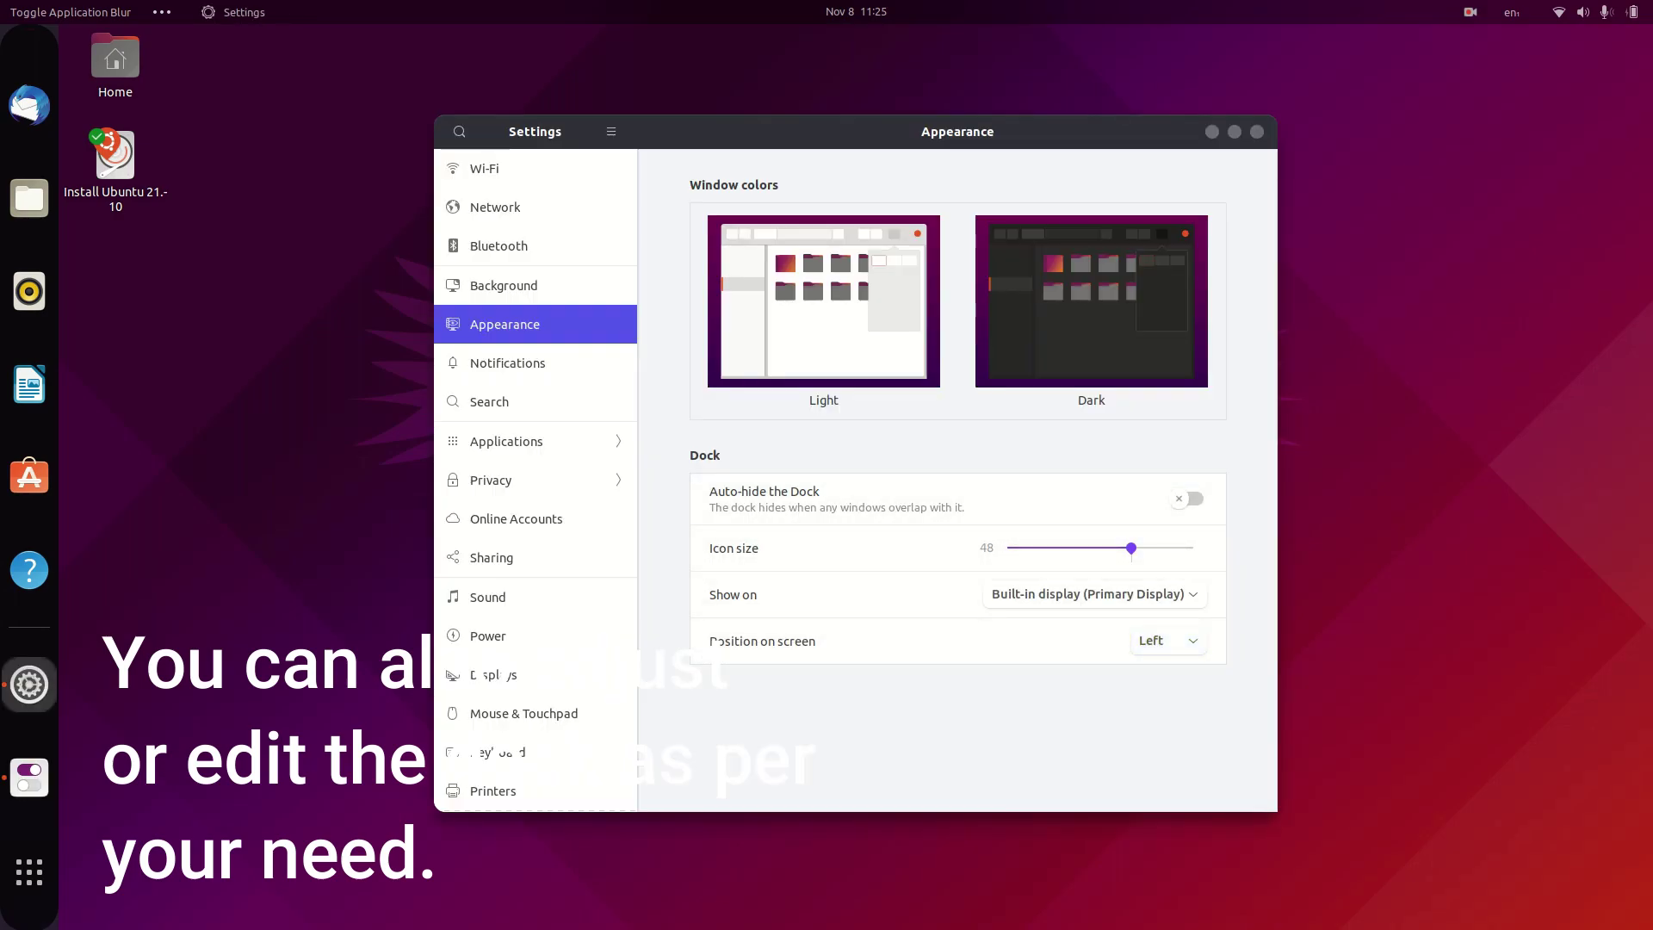
{"action": "left_click", "coordinate": [1168, 641]}
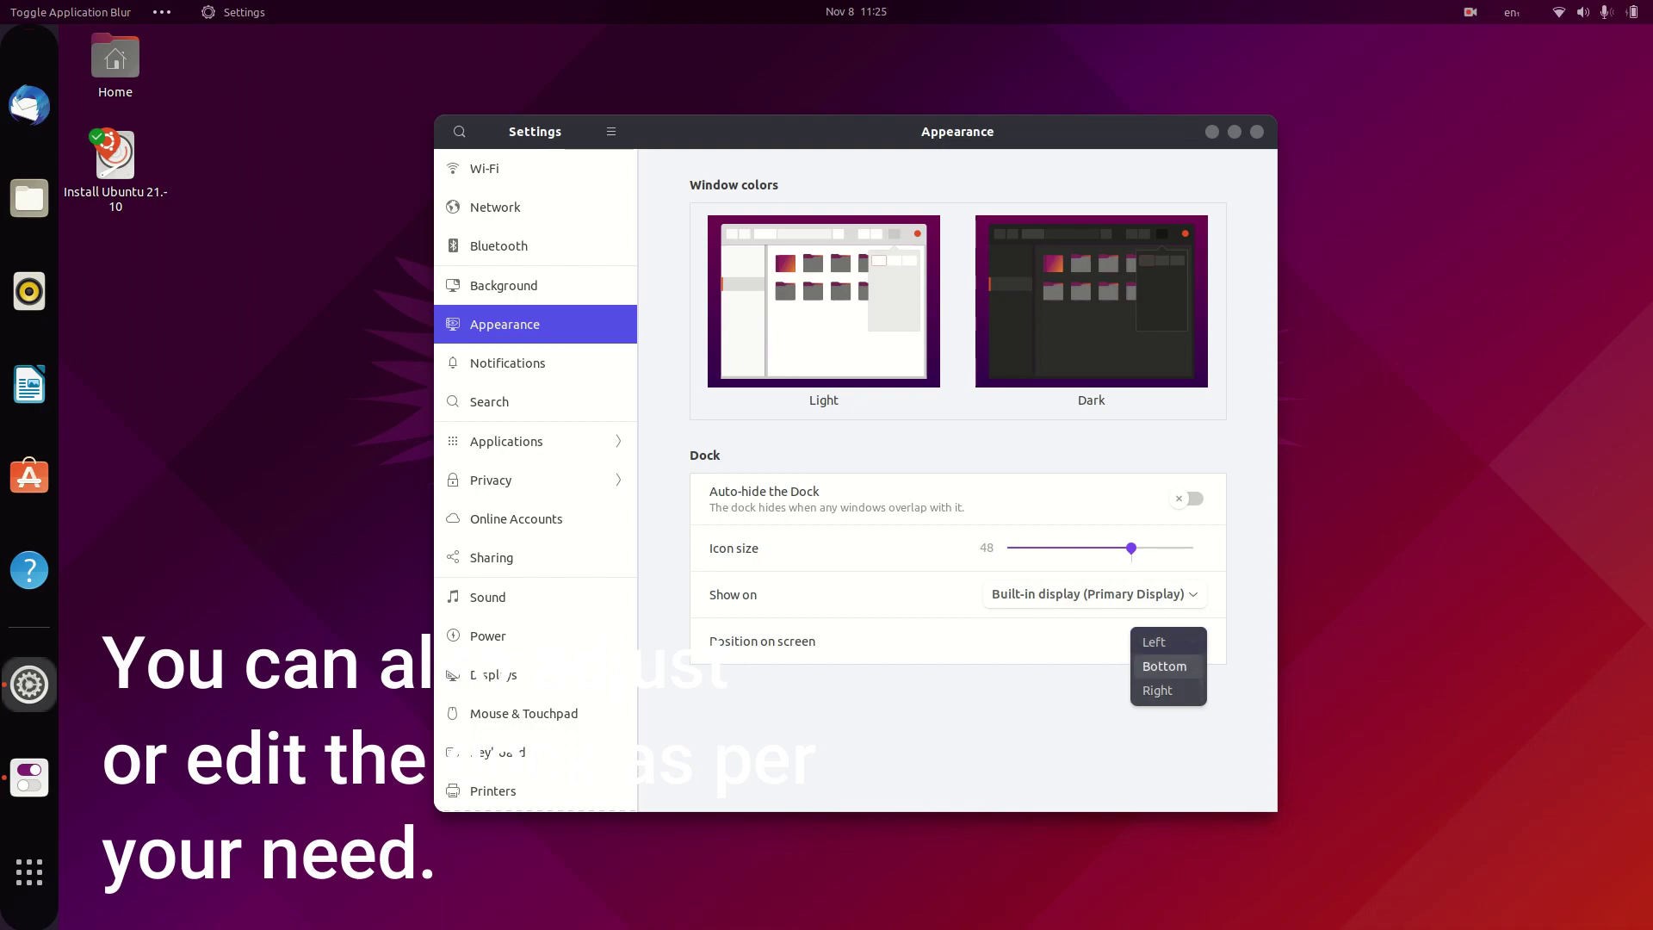
{"action": "left_click", "coordinate": [1164, 665]}
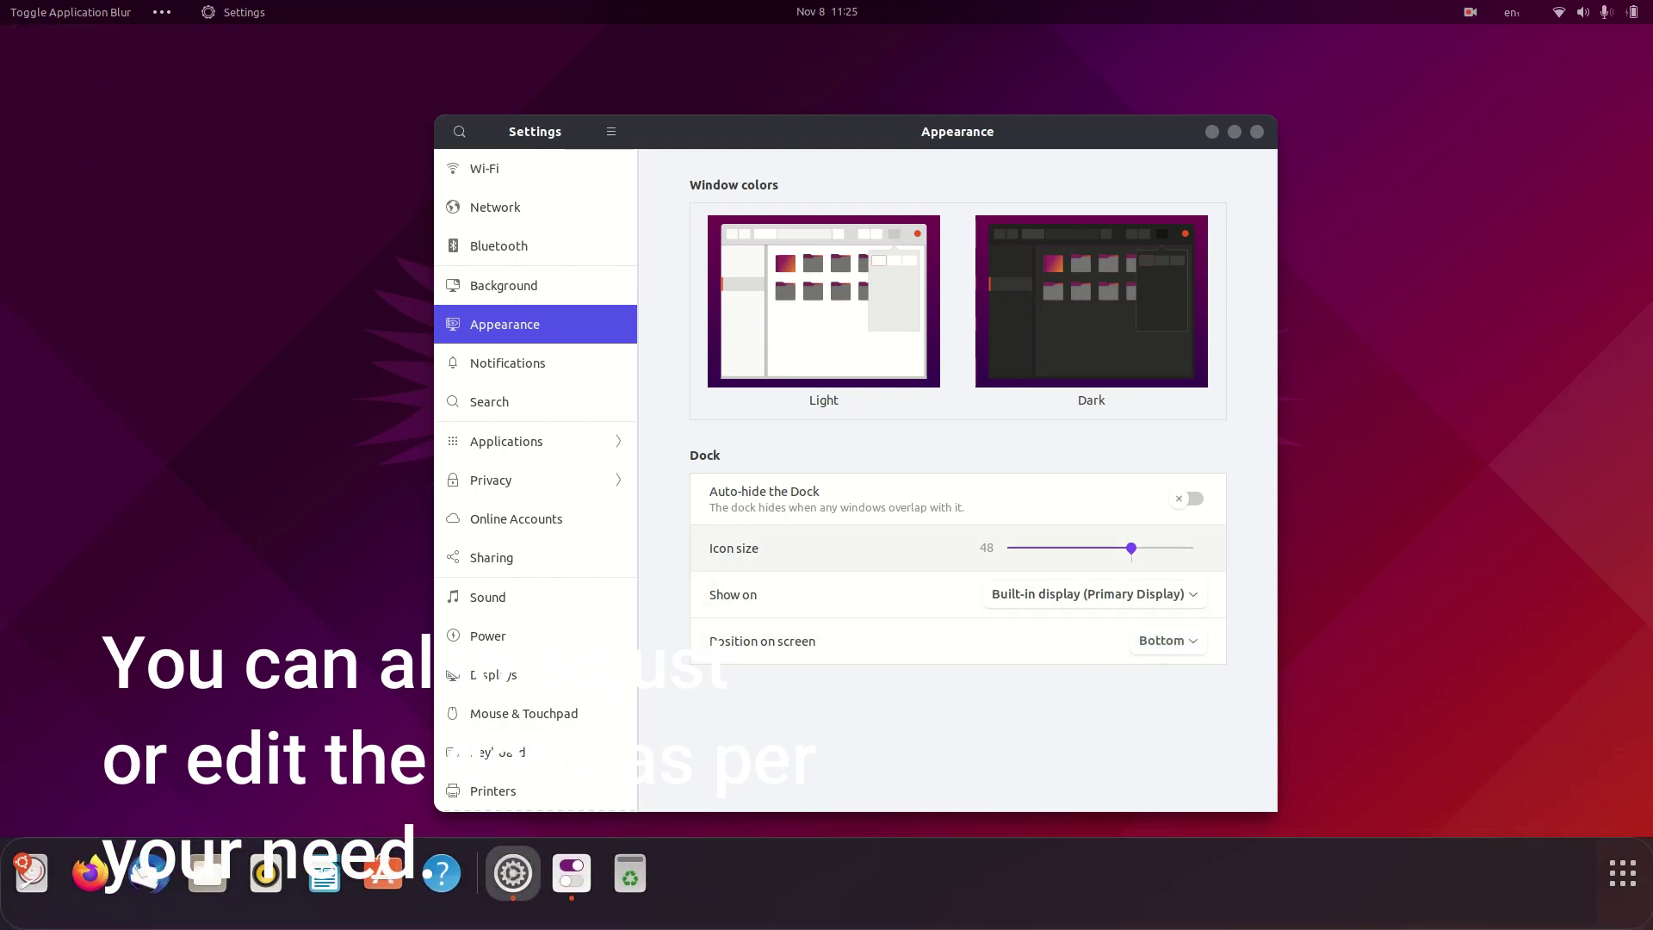
Reduce the dock's icon size to 32 and set its position on screen to Left.
{"action": "left_click_drag", "start_coordinate": [1131, 548], "coordinate": [1066, 548]}
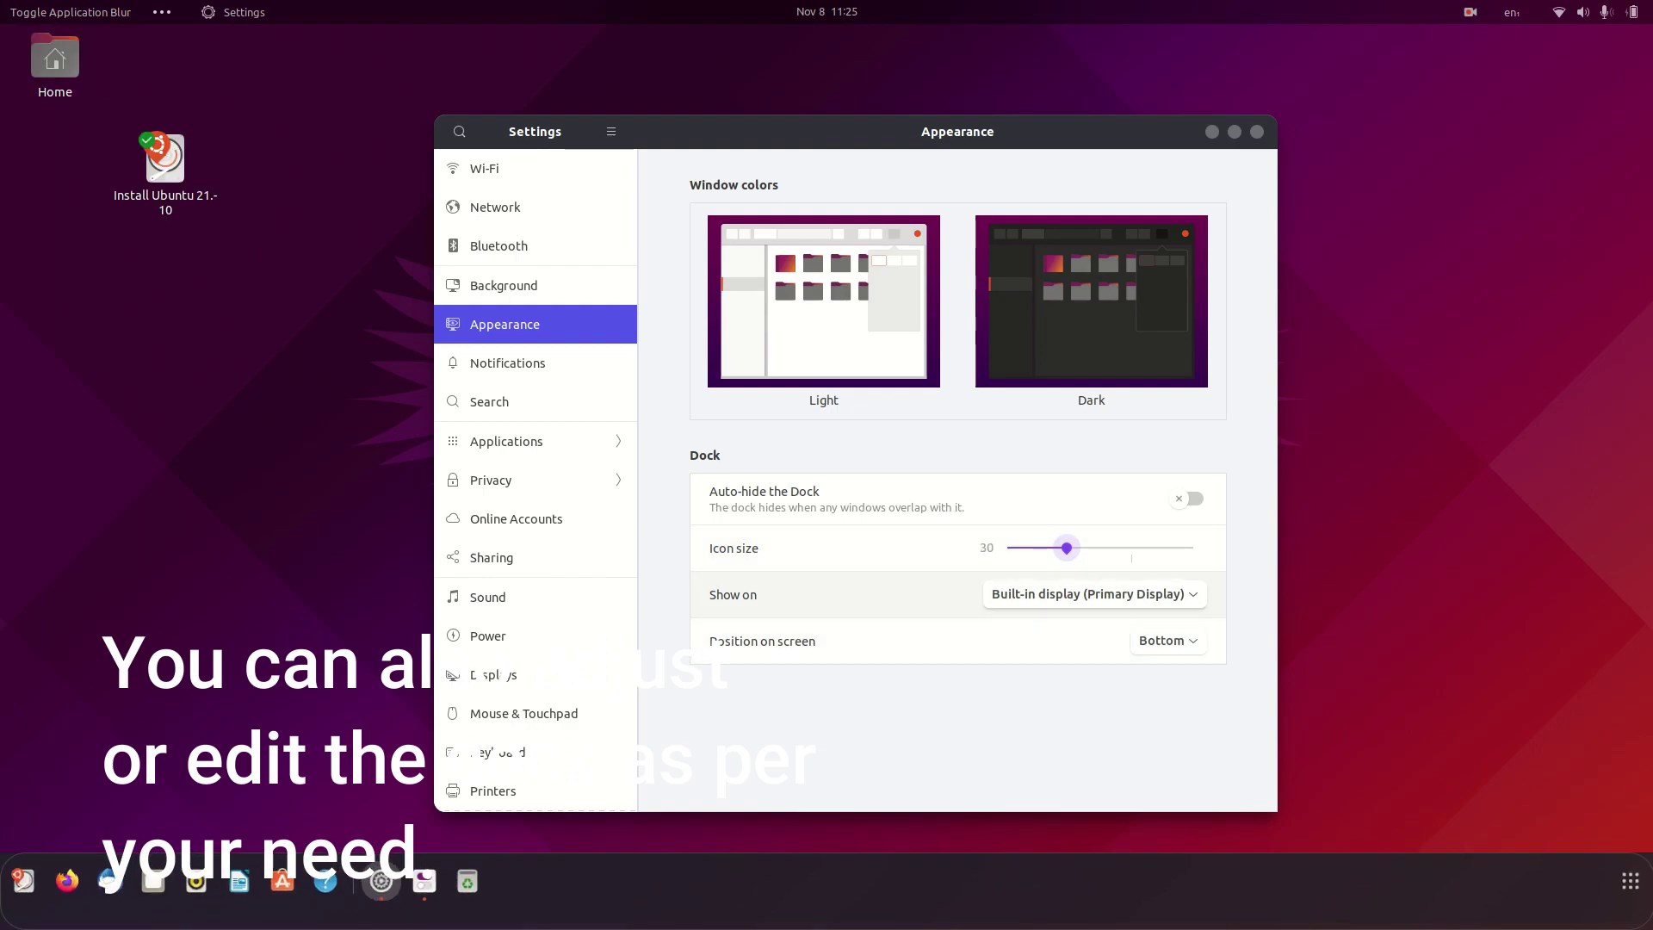
{"action": "left_click", "coordinate": [1106, 594]}
{"action": "left_click", "coordinate": [1086, 594]}
{"action": "left_click", "coordinate": [1168, 640]}
{"action": "left_click", "coordinate": [1157, 617]}
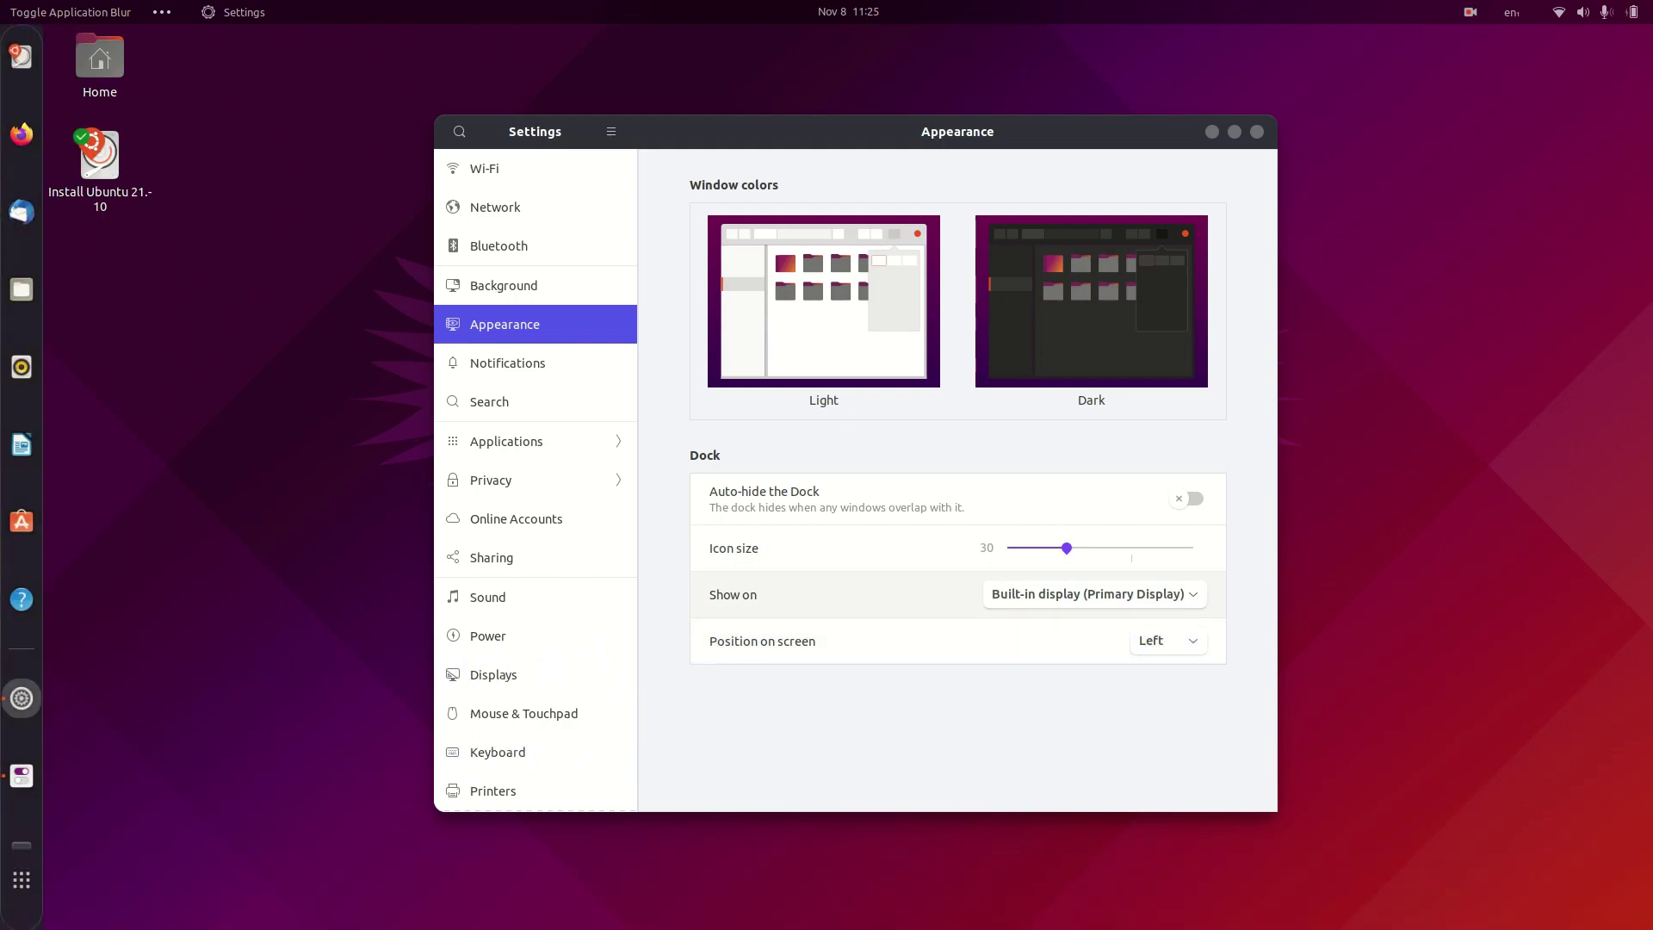
{"action": "left_click_drag", "start_coordinate": [1066, 547], "coordinate": [1073, 548]}
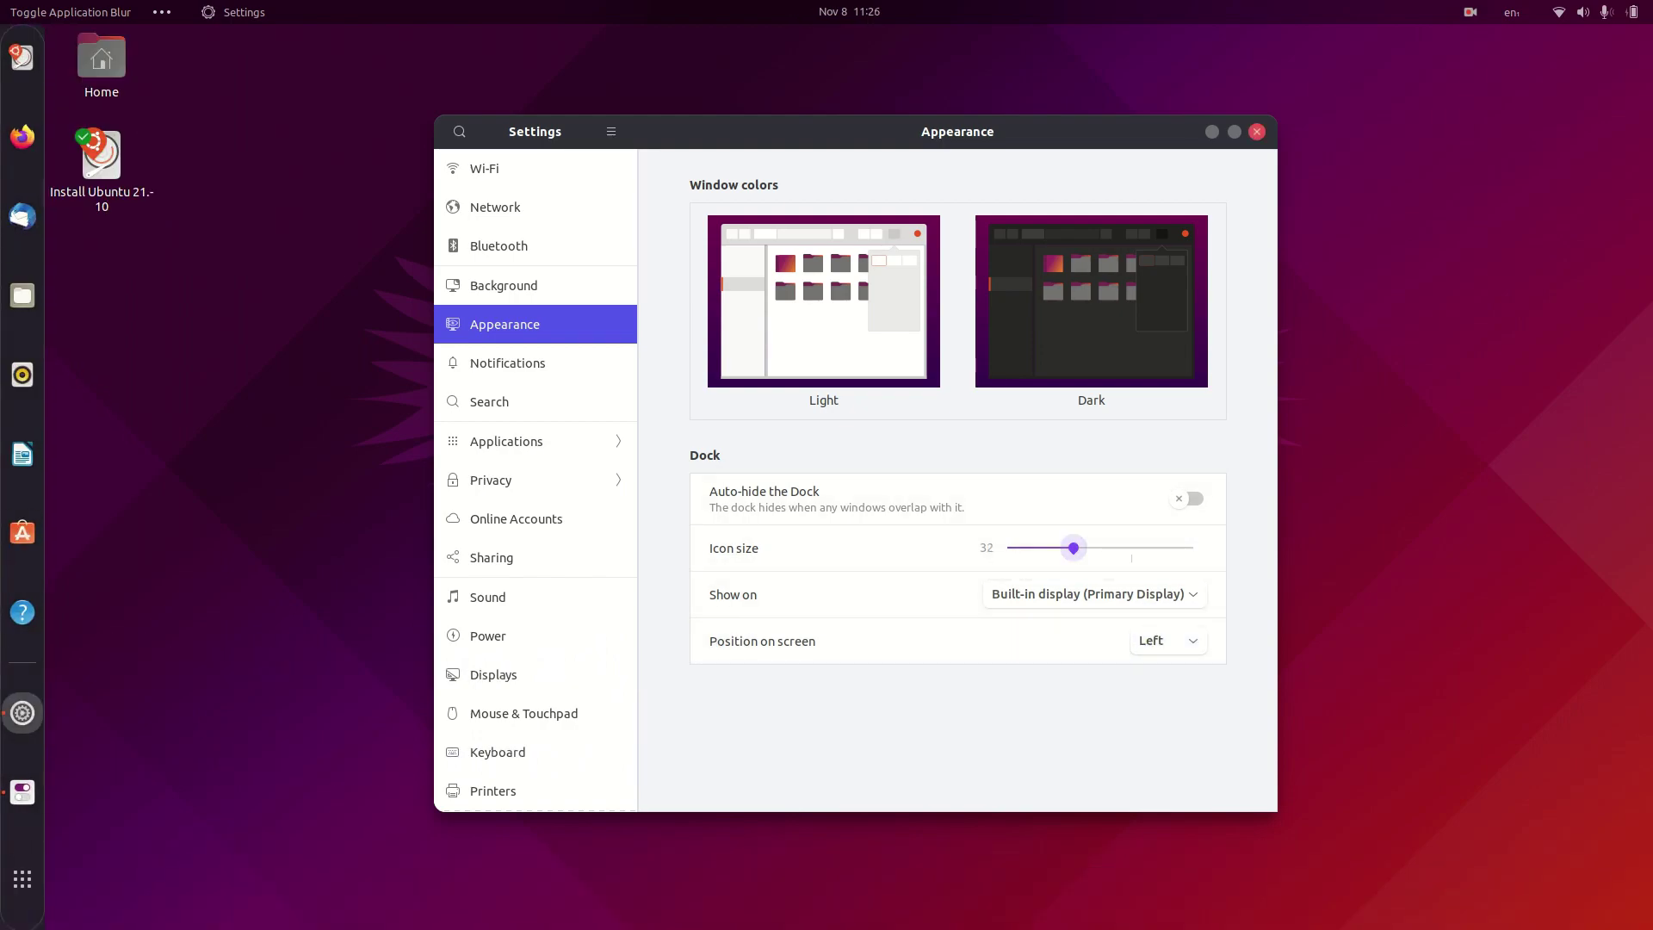
Try the Light window colors in Settings, and reapply Layan as the Applications theme in Tweaks.
{"action": "left_click", "coordinate": [823, 310]}
{"action": "left_click_drag", "start_coordinate": [809, 134], "coordinate": [857, 229]}
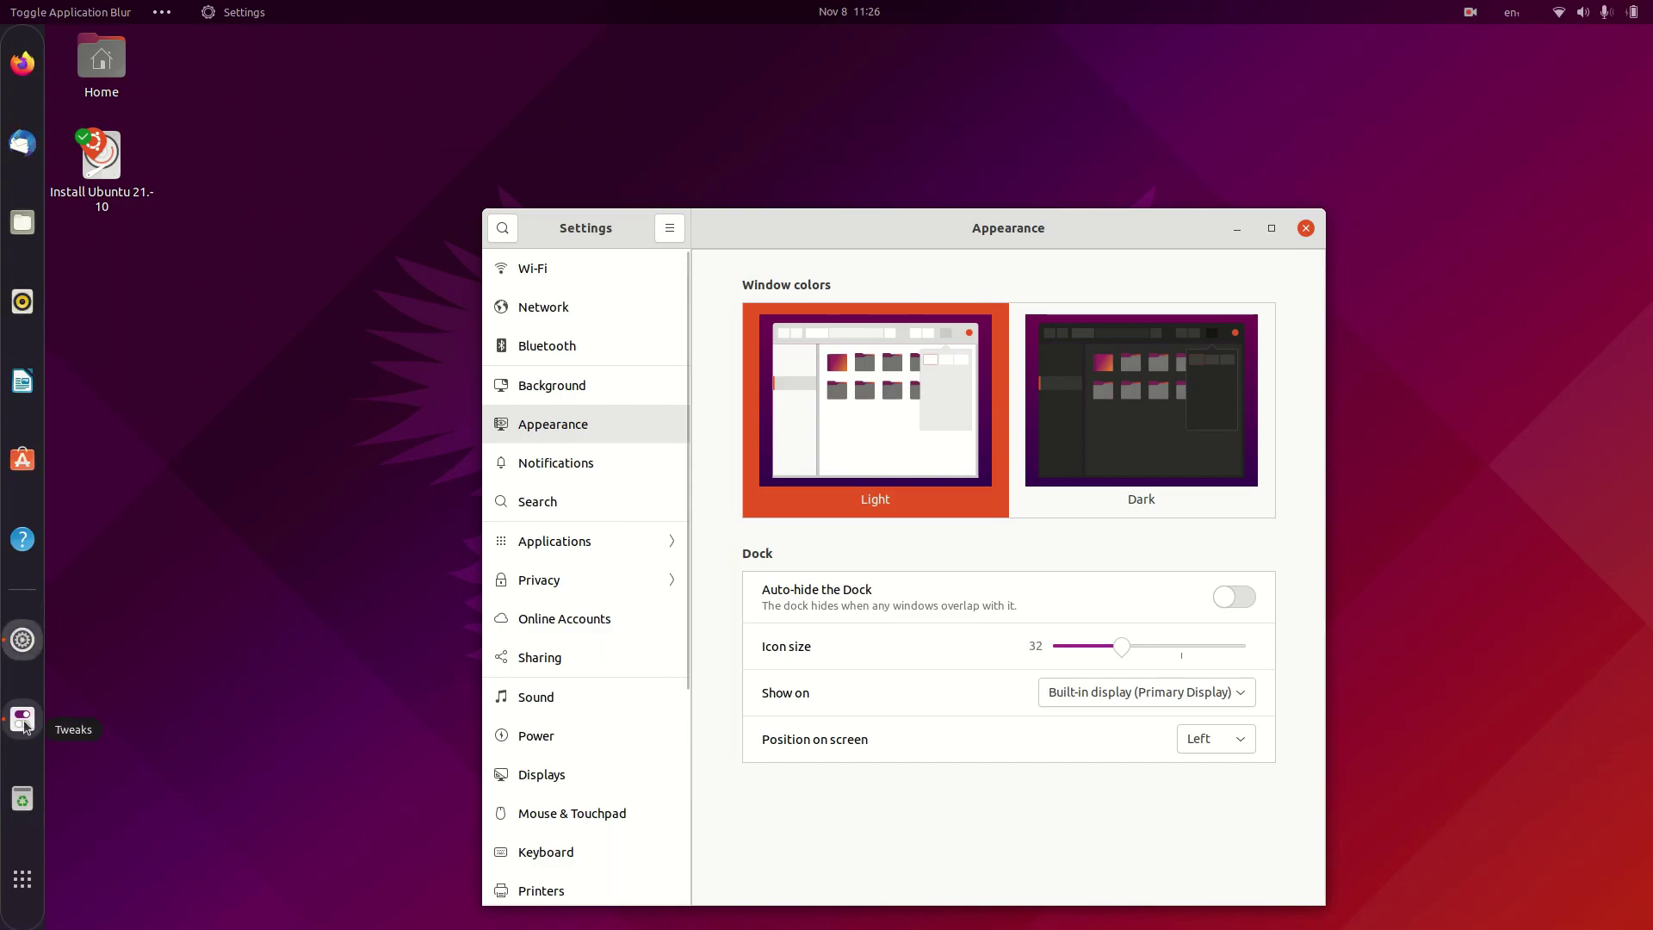
{"action": "left_click", "coordinate": [23, 720]}
{"action": "left_click", "coordinate": [1142, 234]}
{"action": "key", "text": "Up"}
{"action": "key", "text": "Up"}
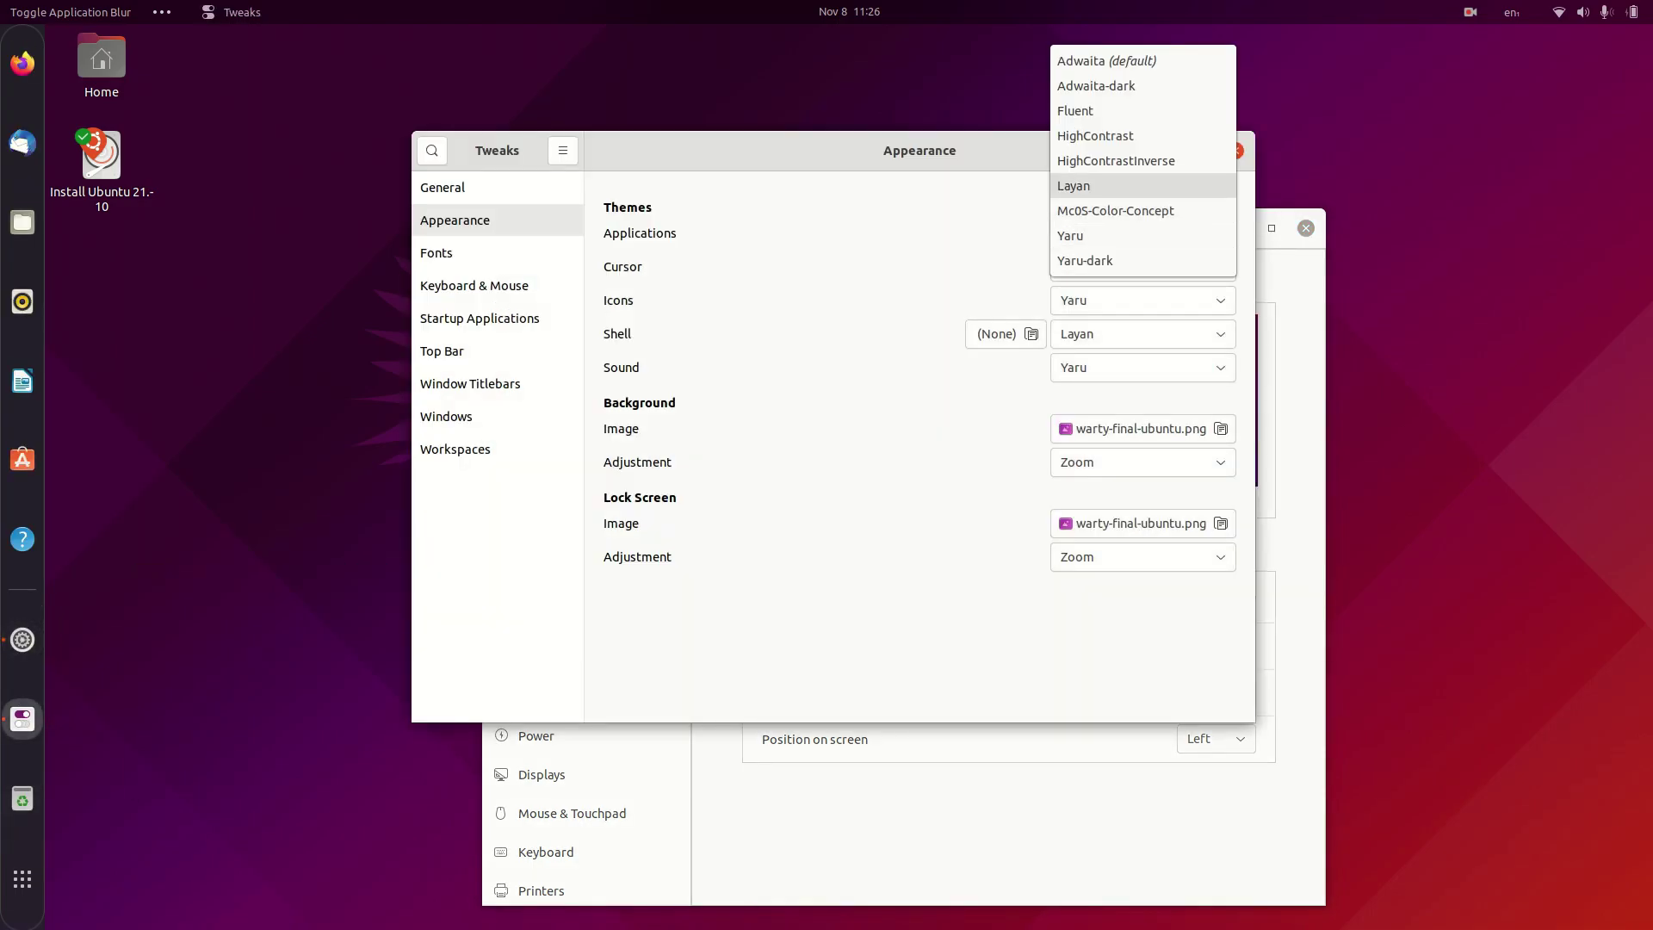
{"action": "key", "text": "Return"}
Move the Tweaks and Settings windows apart, close Settings, and keep Layan selected as the Applications theme.
{"action": "left_click_drag", "start_coordinate": [727, 136], "coordinate": [1125, 124]}
{"action": "left_click_drag", "start_coordinate": [683, 233], "coordinate": [379, 152]}
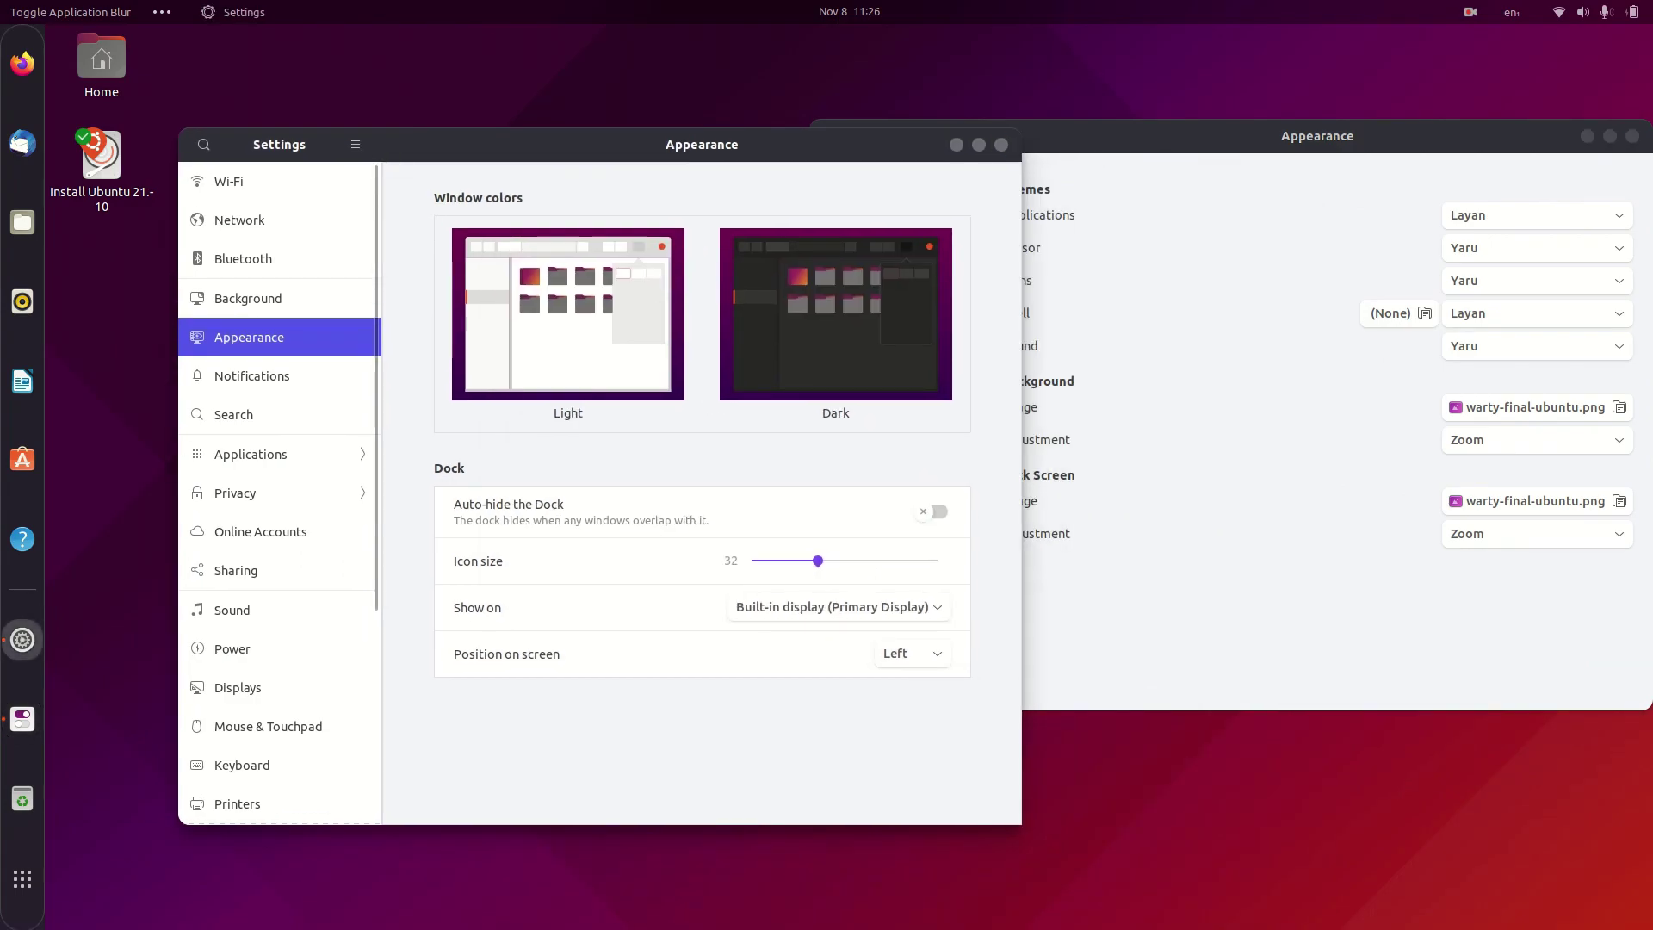
{"action": "left_click", "coordinate": [1000, 144]}
{"action": "left_click_drag", "start_coordinate": [1050, 139], "coordinate": [474, 177]}
{"action": "key", "text": "Return"}
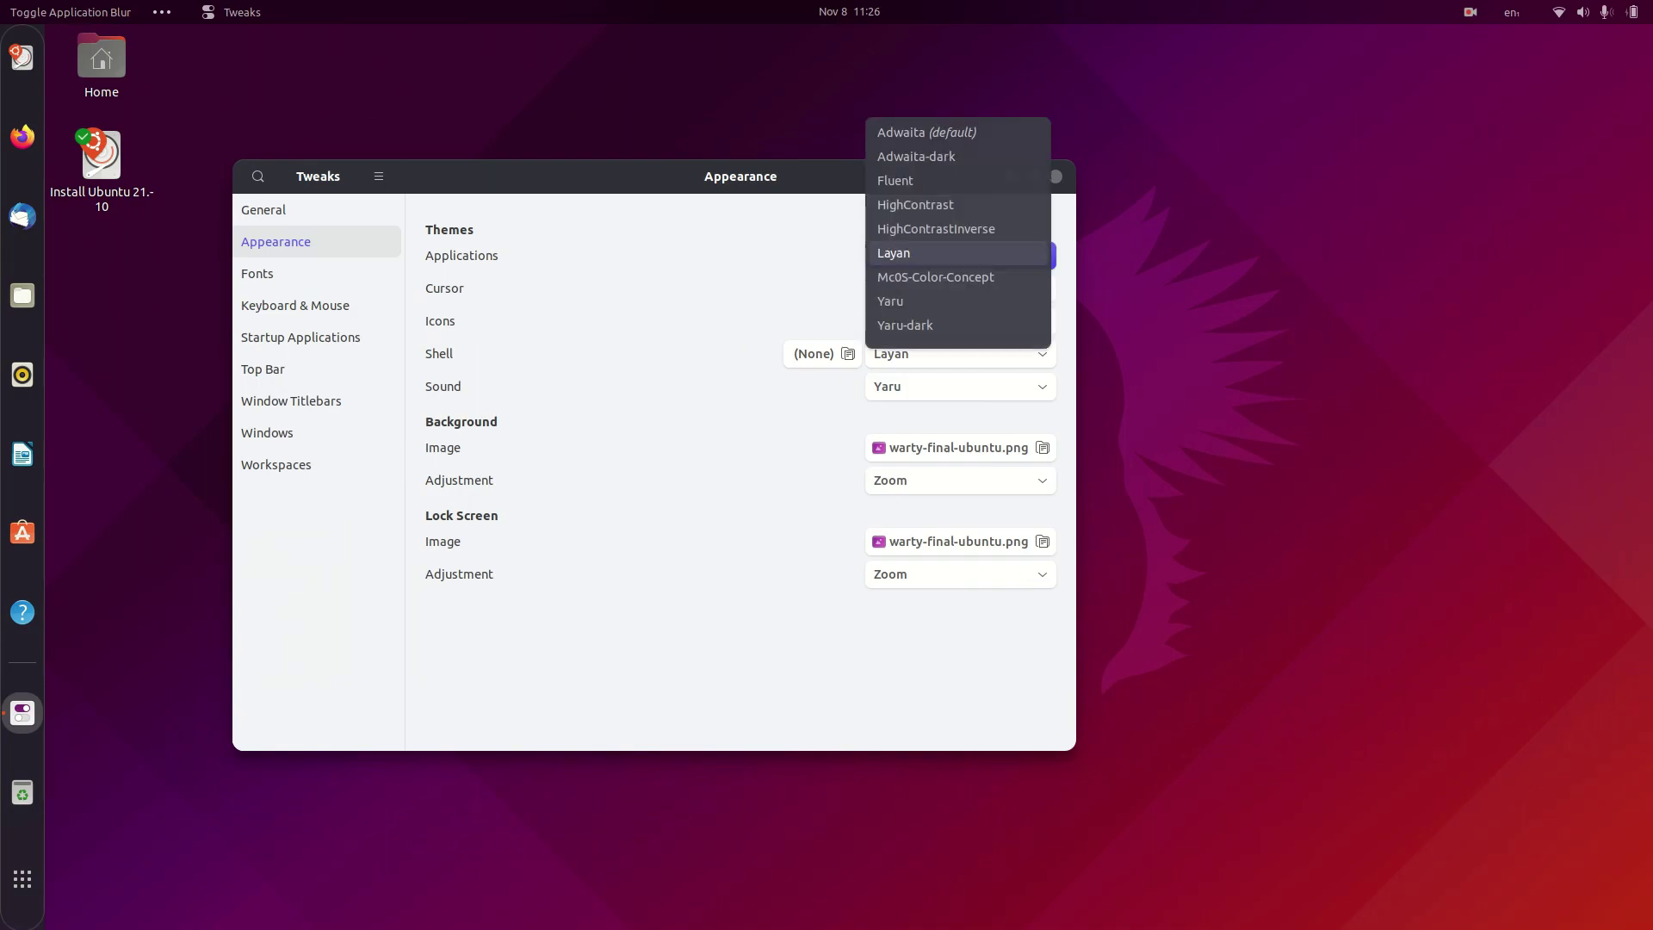
{"action": "key", "text": "Return"}
{"action": "right_click", "coordinate": [1267, 268]}
{"action": "left_click", "coordinate": [23, 136]}
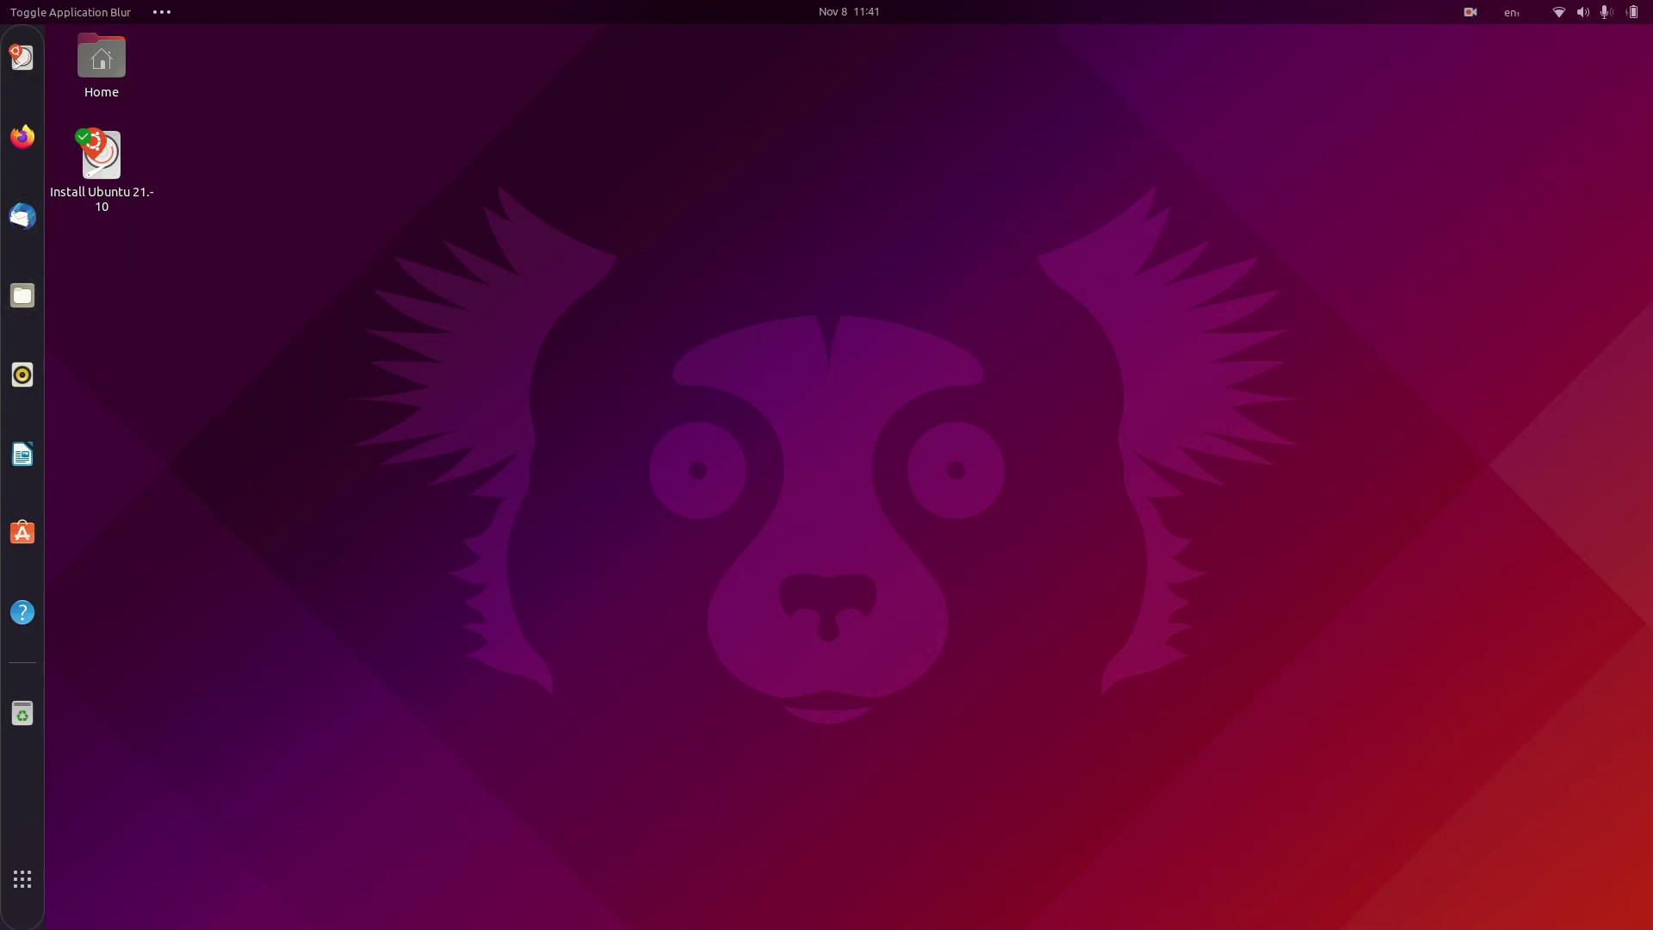
Create a folder named .icons in the Home directory and open it.
{"action": "left_click", "coordinate": [23, 297]}
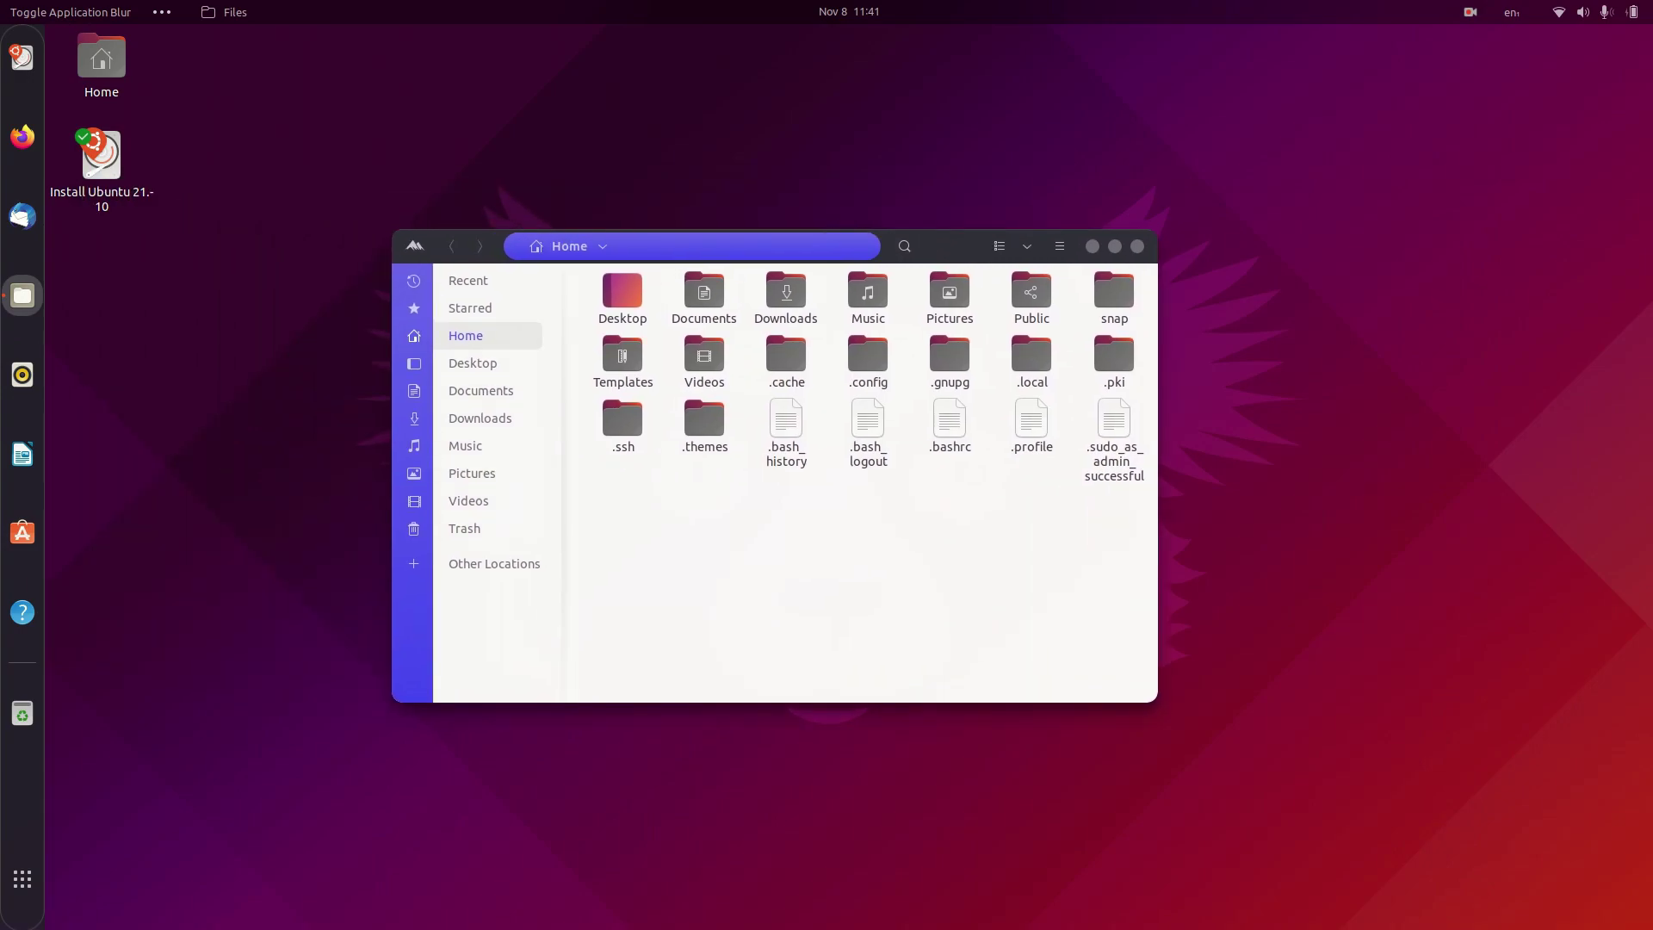
{"action": "key", "text": "ctrl+shift+n"}
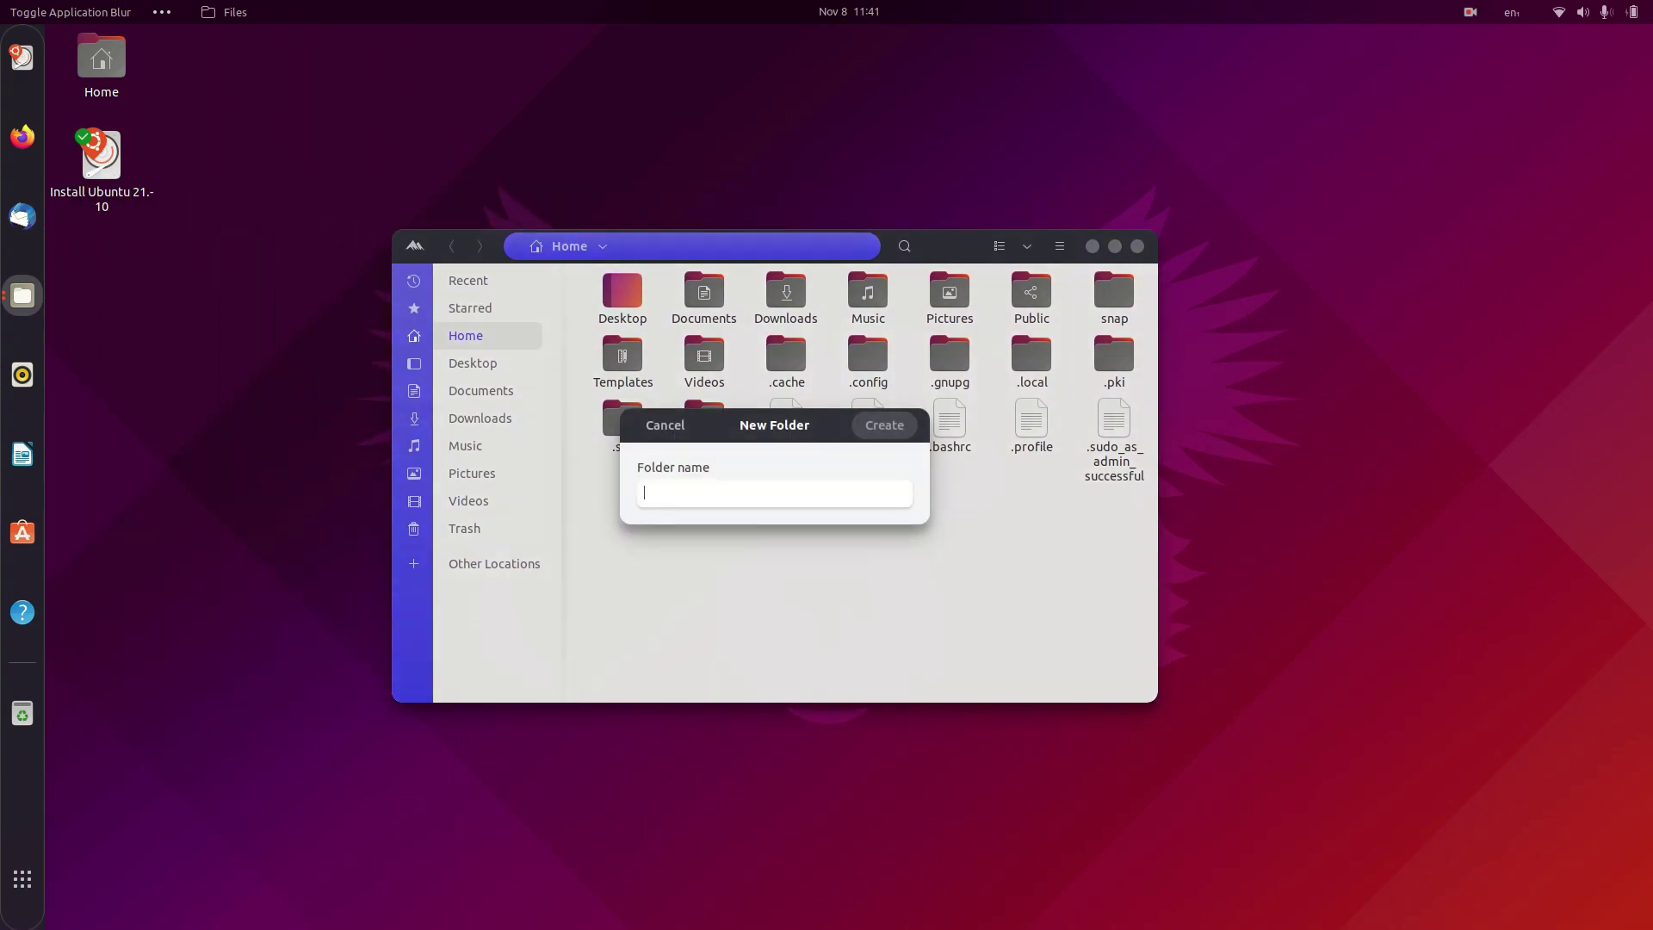
{"action": "type", "text": ".icons"}
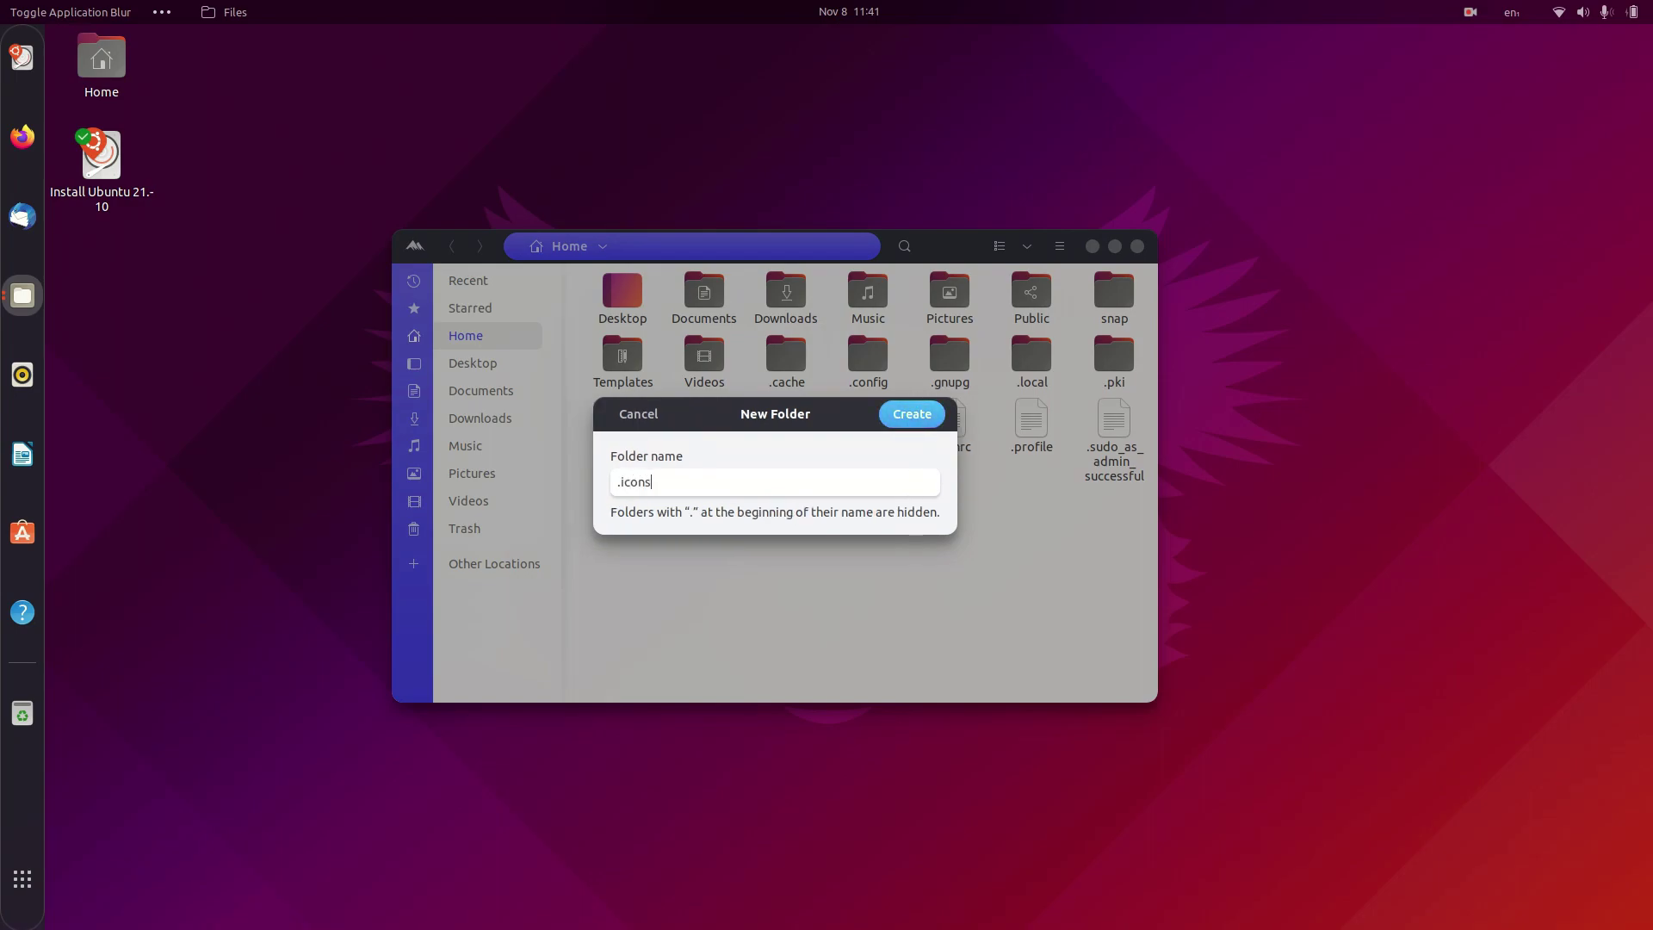
{"action": "key", "text": "Return"}
{"action": "key", "text": "Return"}
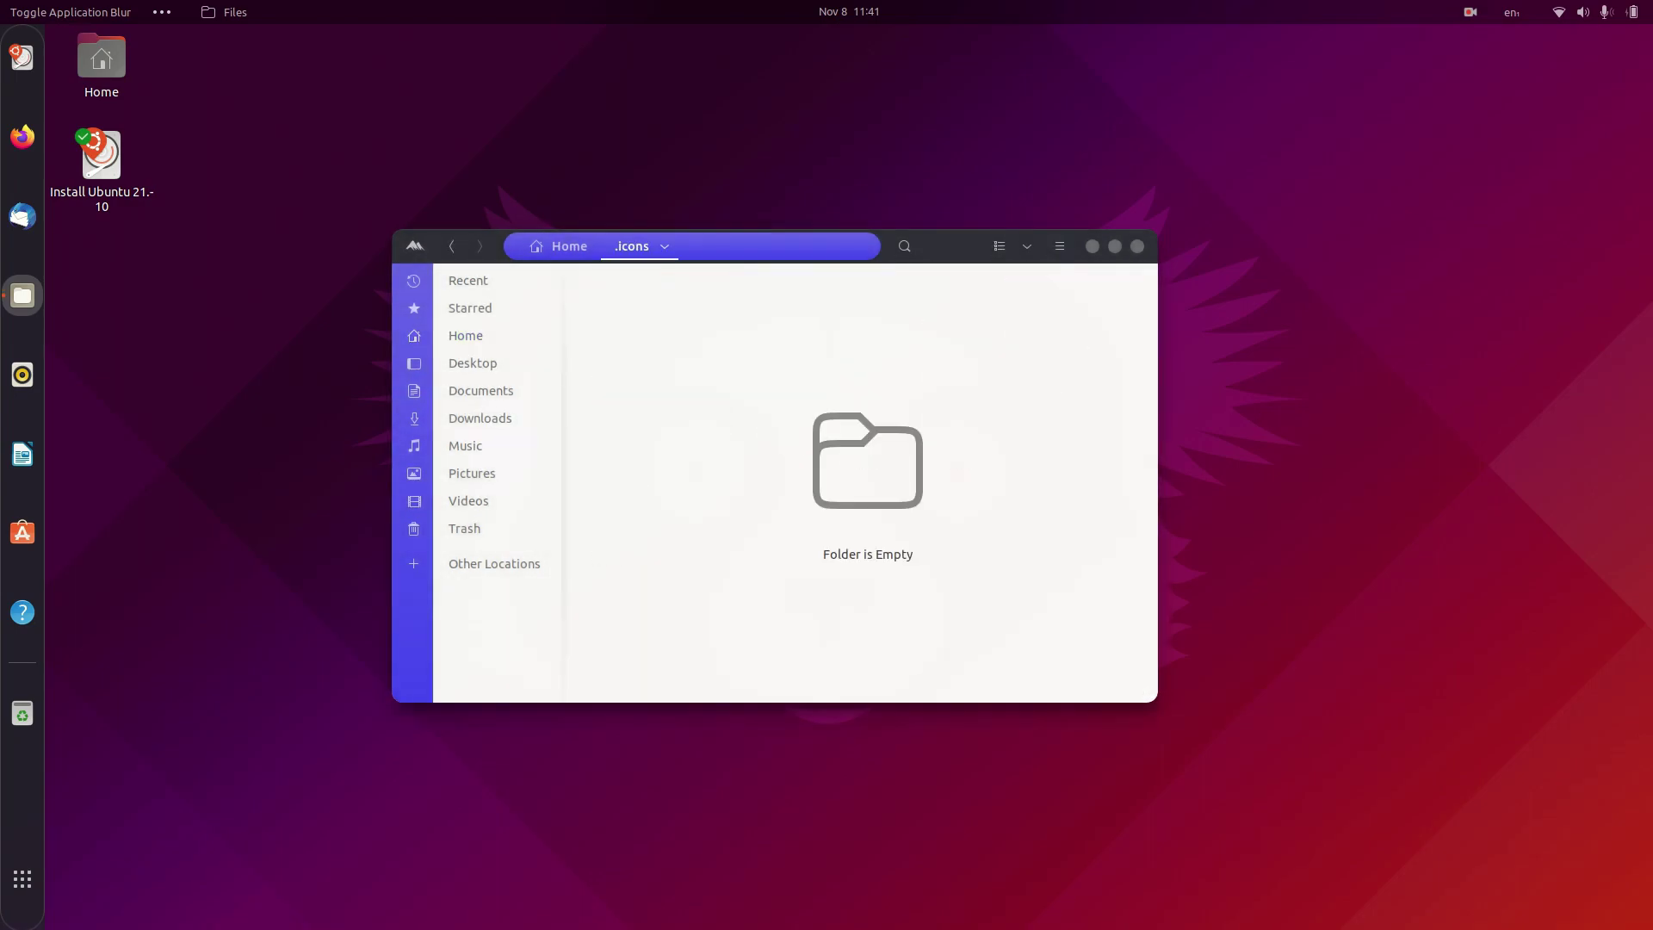
Open a second Files window, tile both windows side by side, and show Downloads in one of them.
{"action": "key", "text": "ctrl+n"}
{"action": "key", "text": "super+Right"}
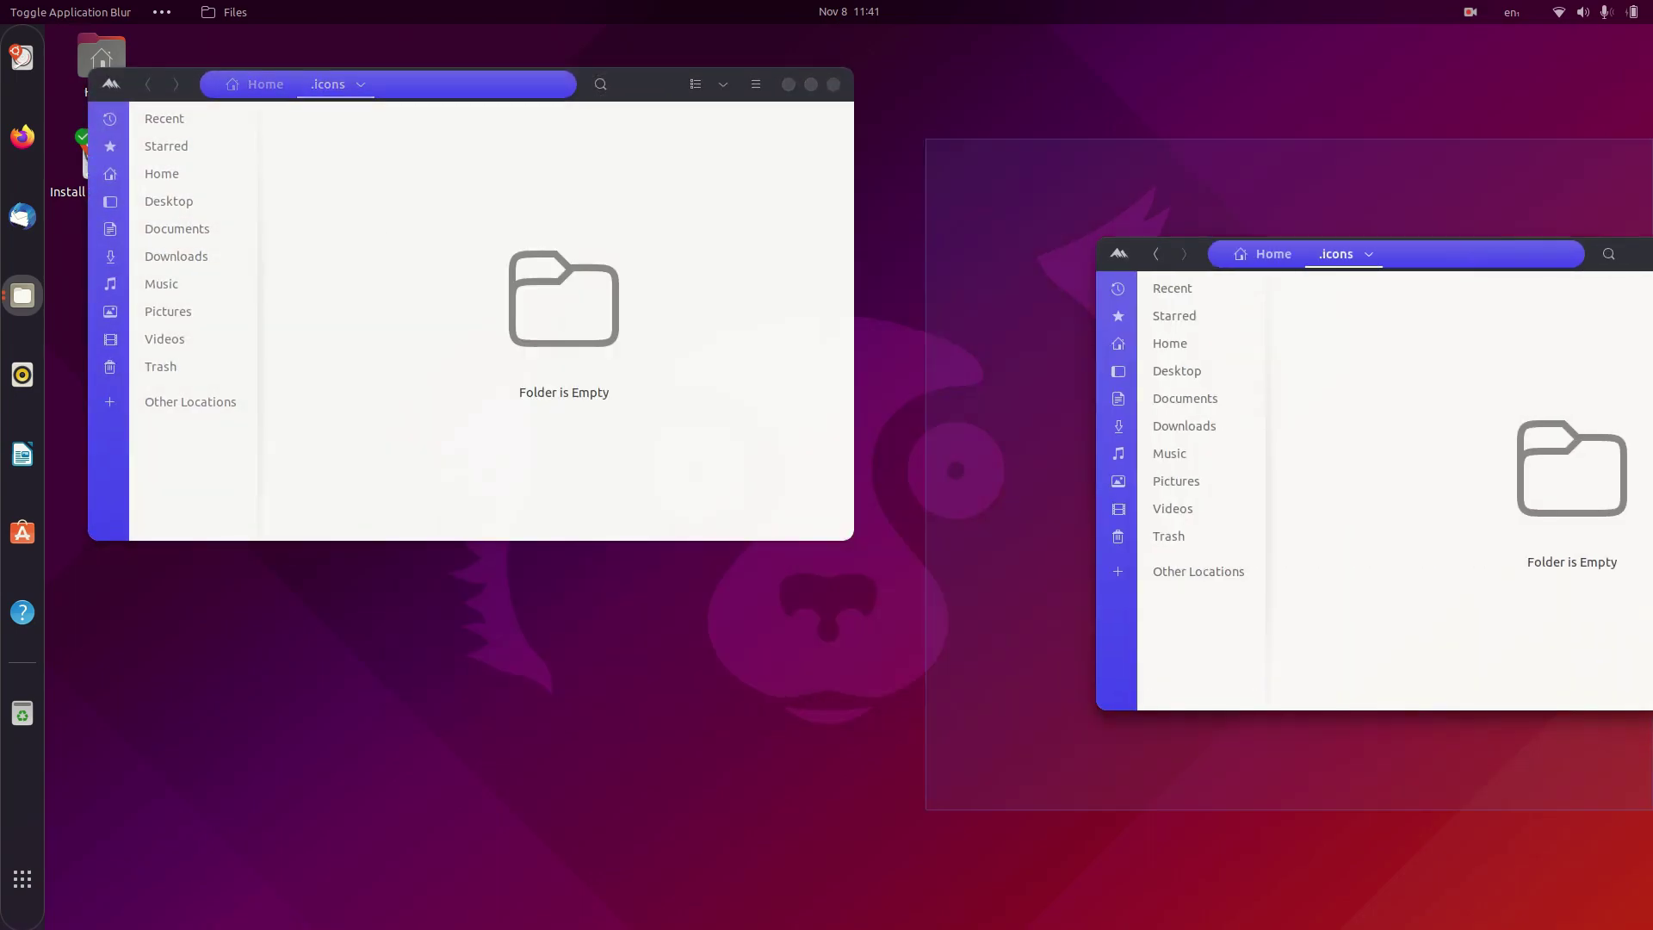
{"action": "left_click_drag", "start_coordinate": [546, 96], "coordinate": [2, 185]}
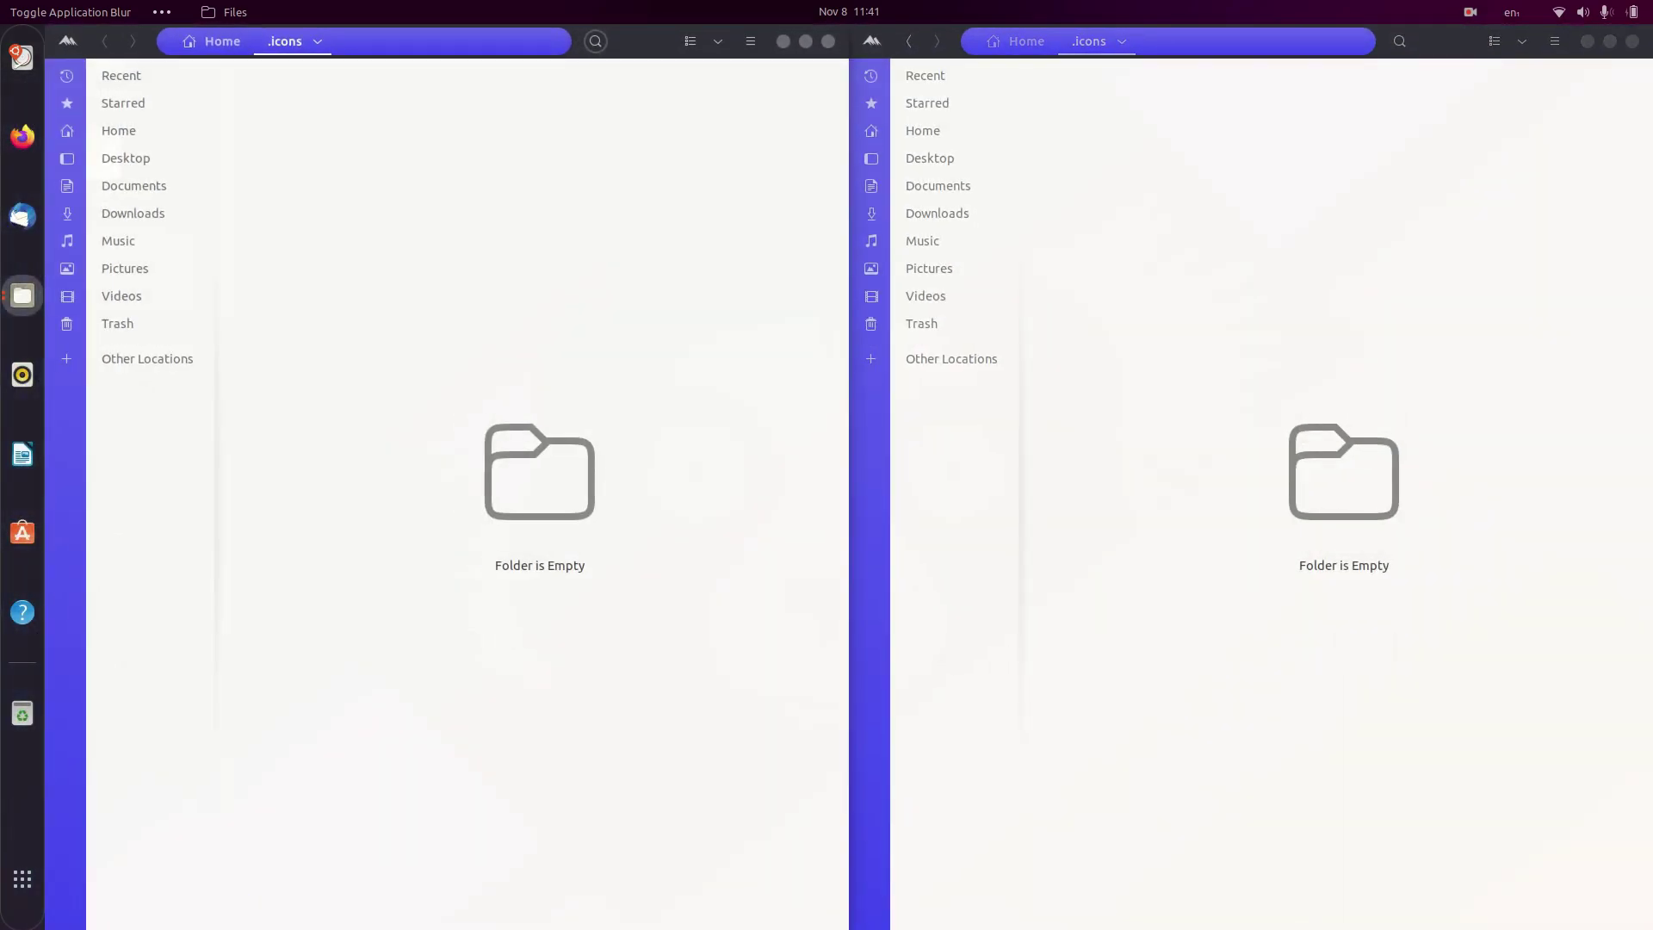
{"action": "left_click", "coordinate": [133, 213]}
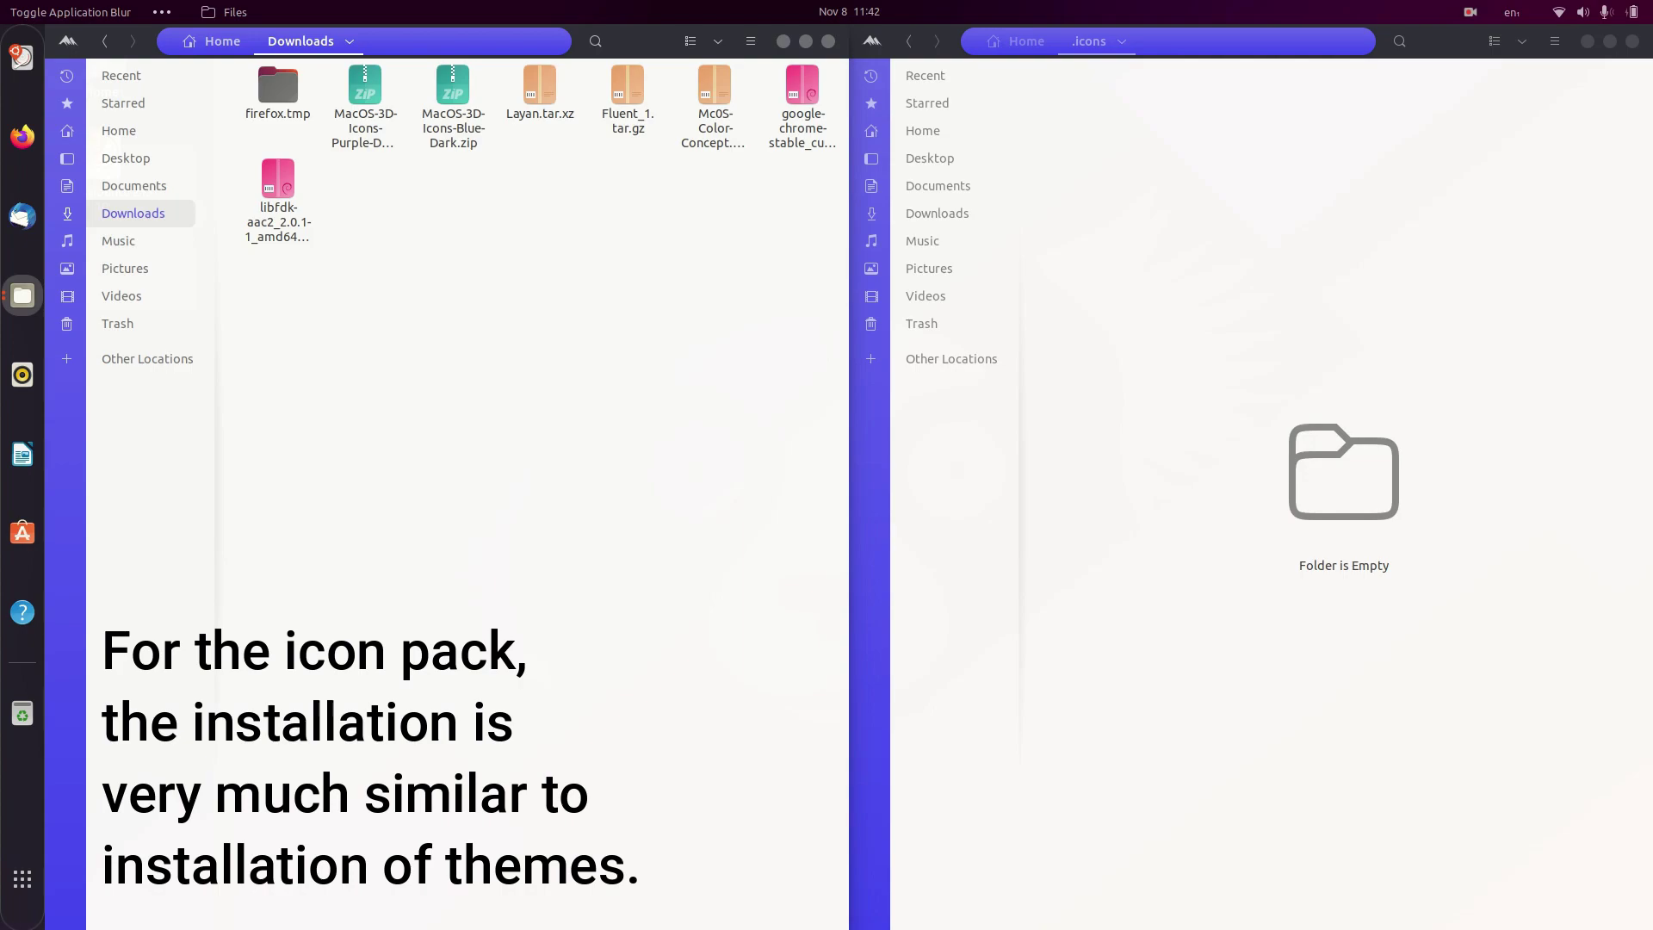
Extract the MacOS-3D-Icons-Purple-Dark folder from its zip archive in Downloads into the .icons folder.
{"action": "double_click", "coordinate": [365, 94]}
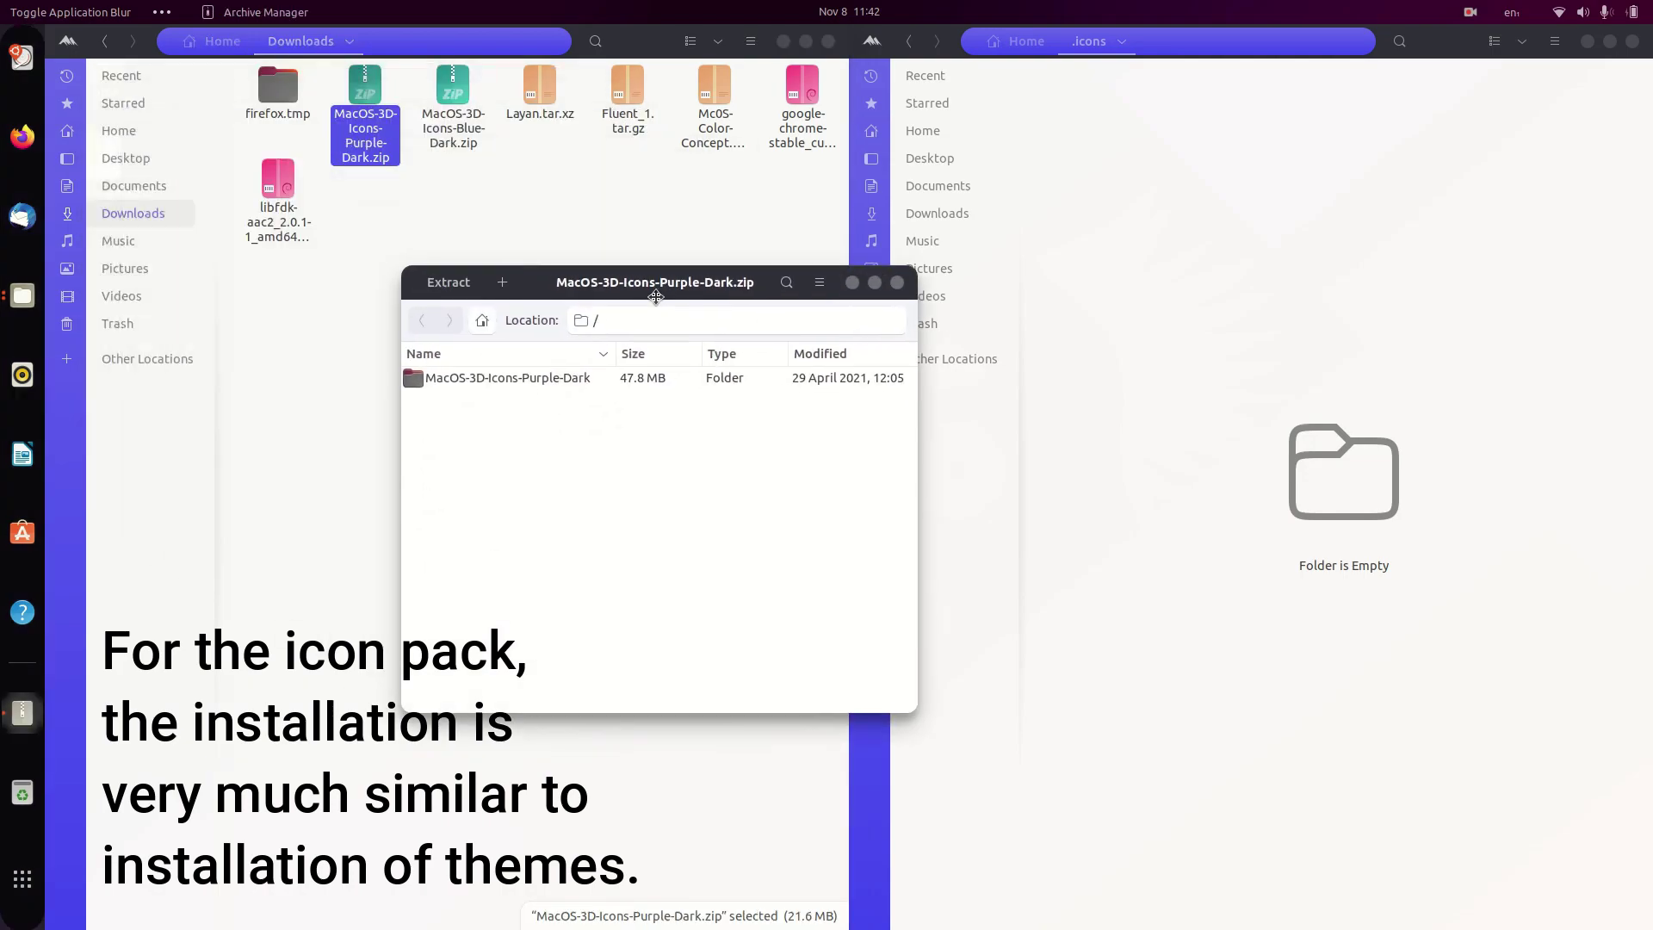
{"action": "left_click_drag", "start_coordinate": [672, 282], "coordinate": [1, 443]}
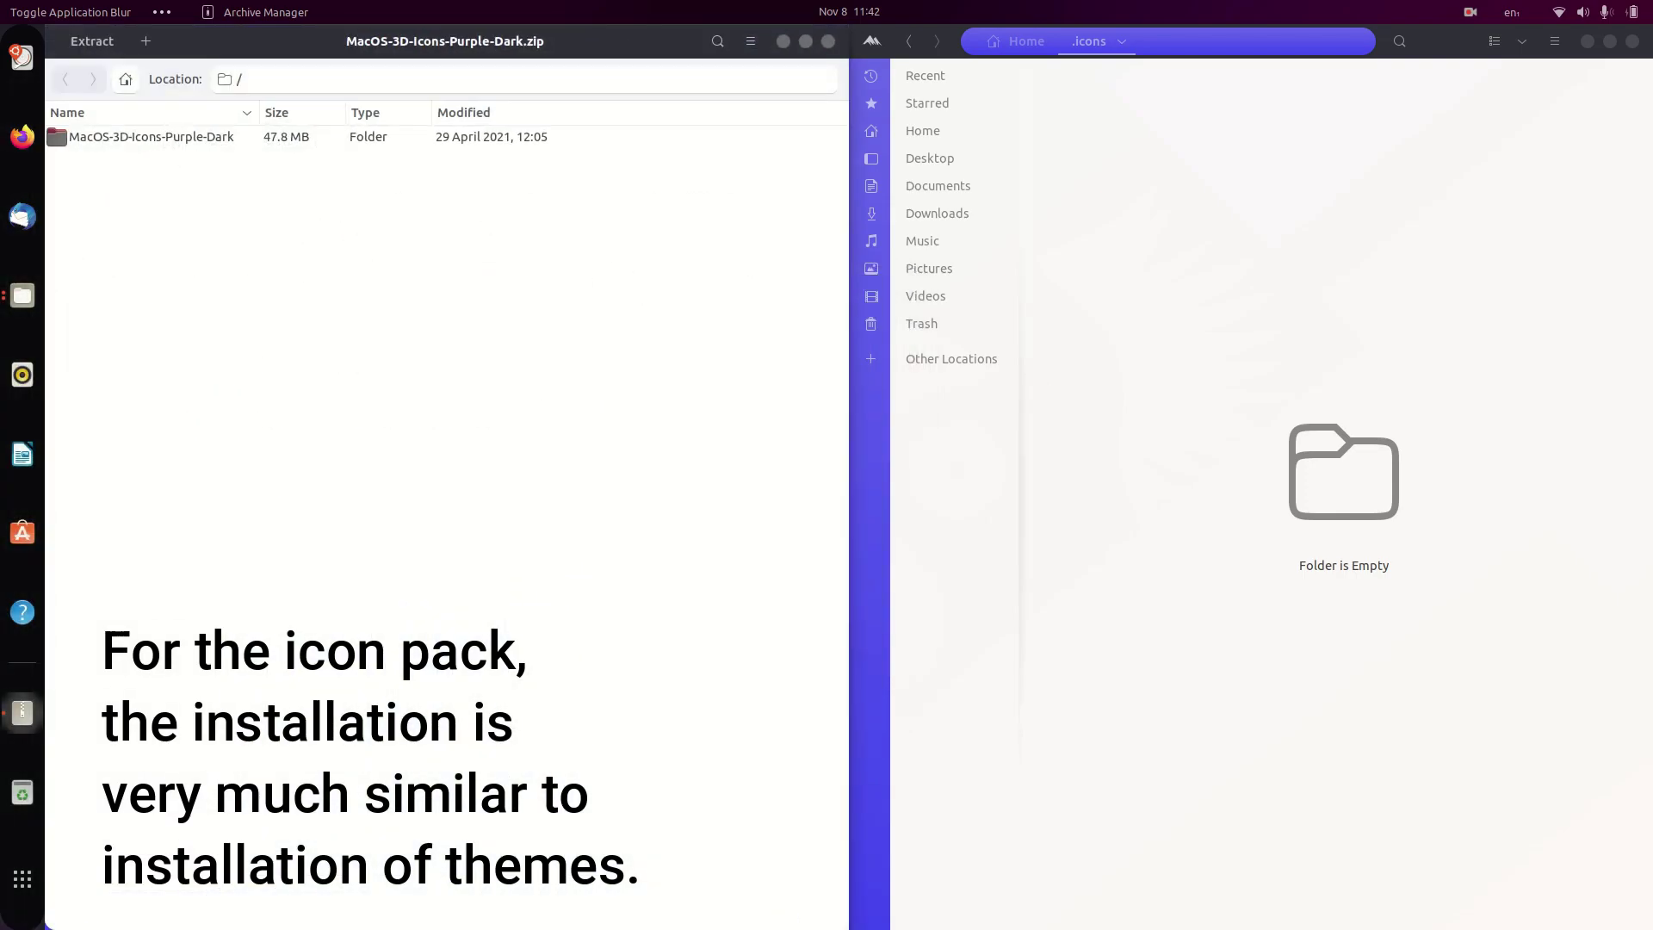
{"action": "left_click", "coordinate": [1119, 301]}
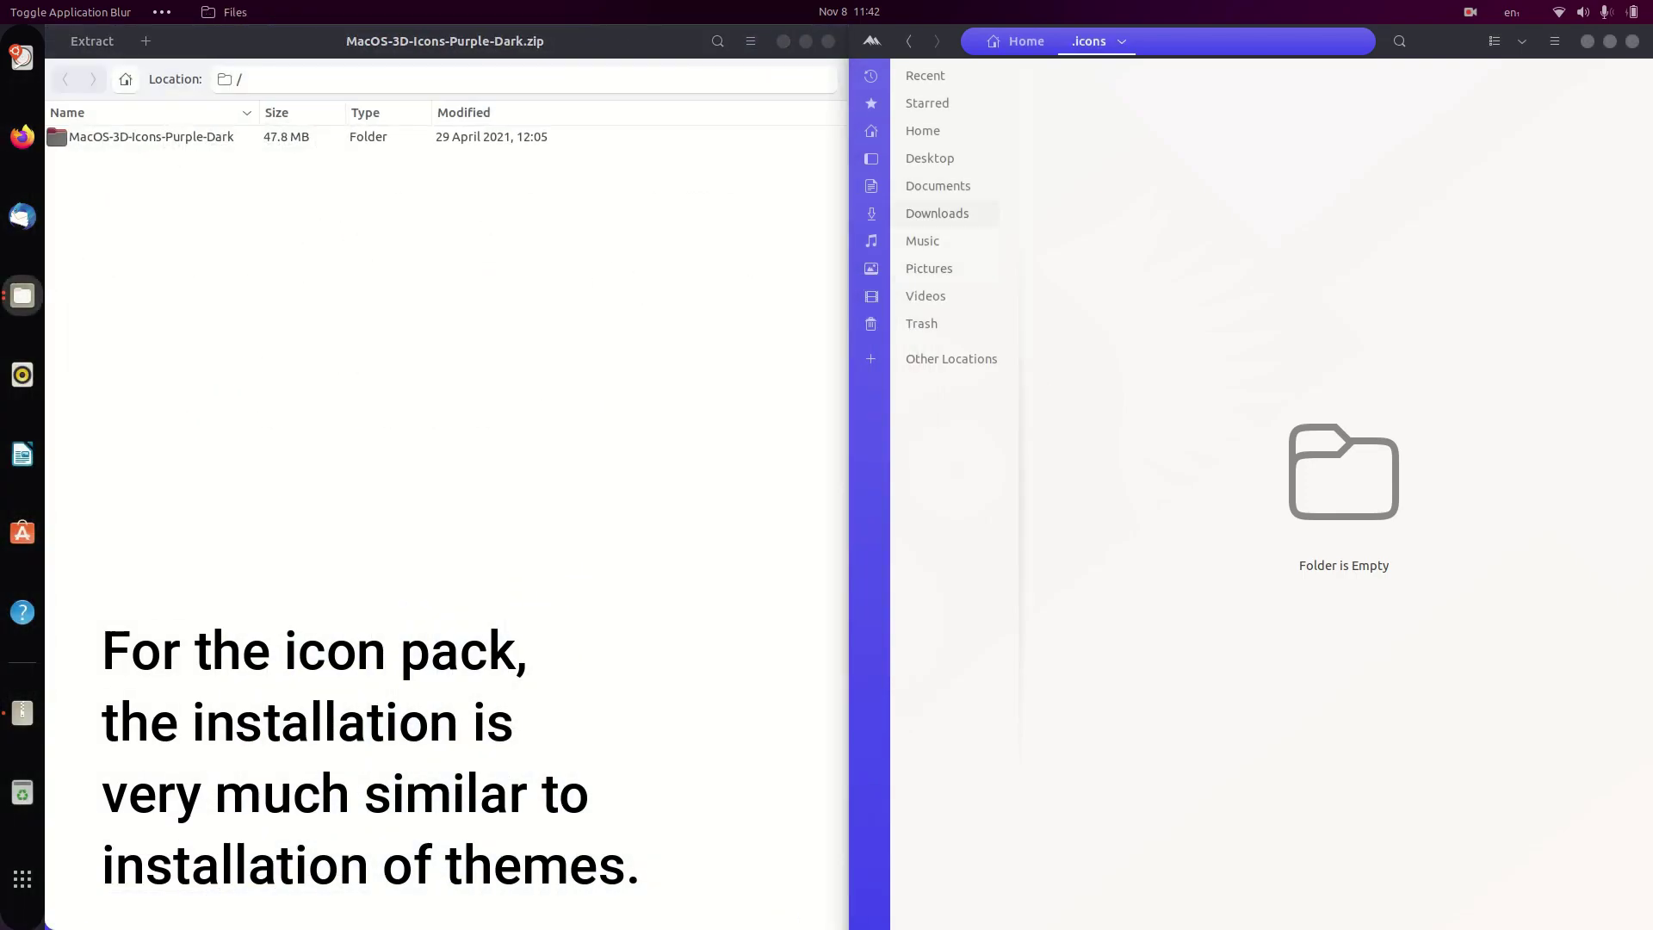
{"action": "key", "text": "alt+Up"}
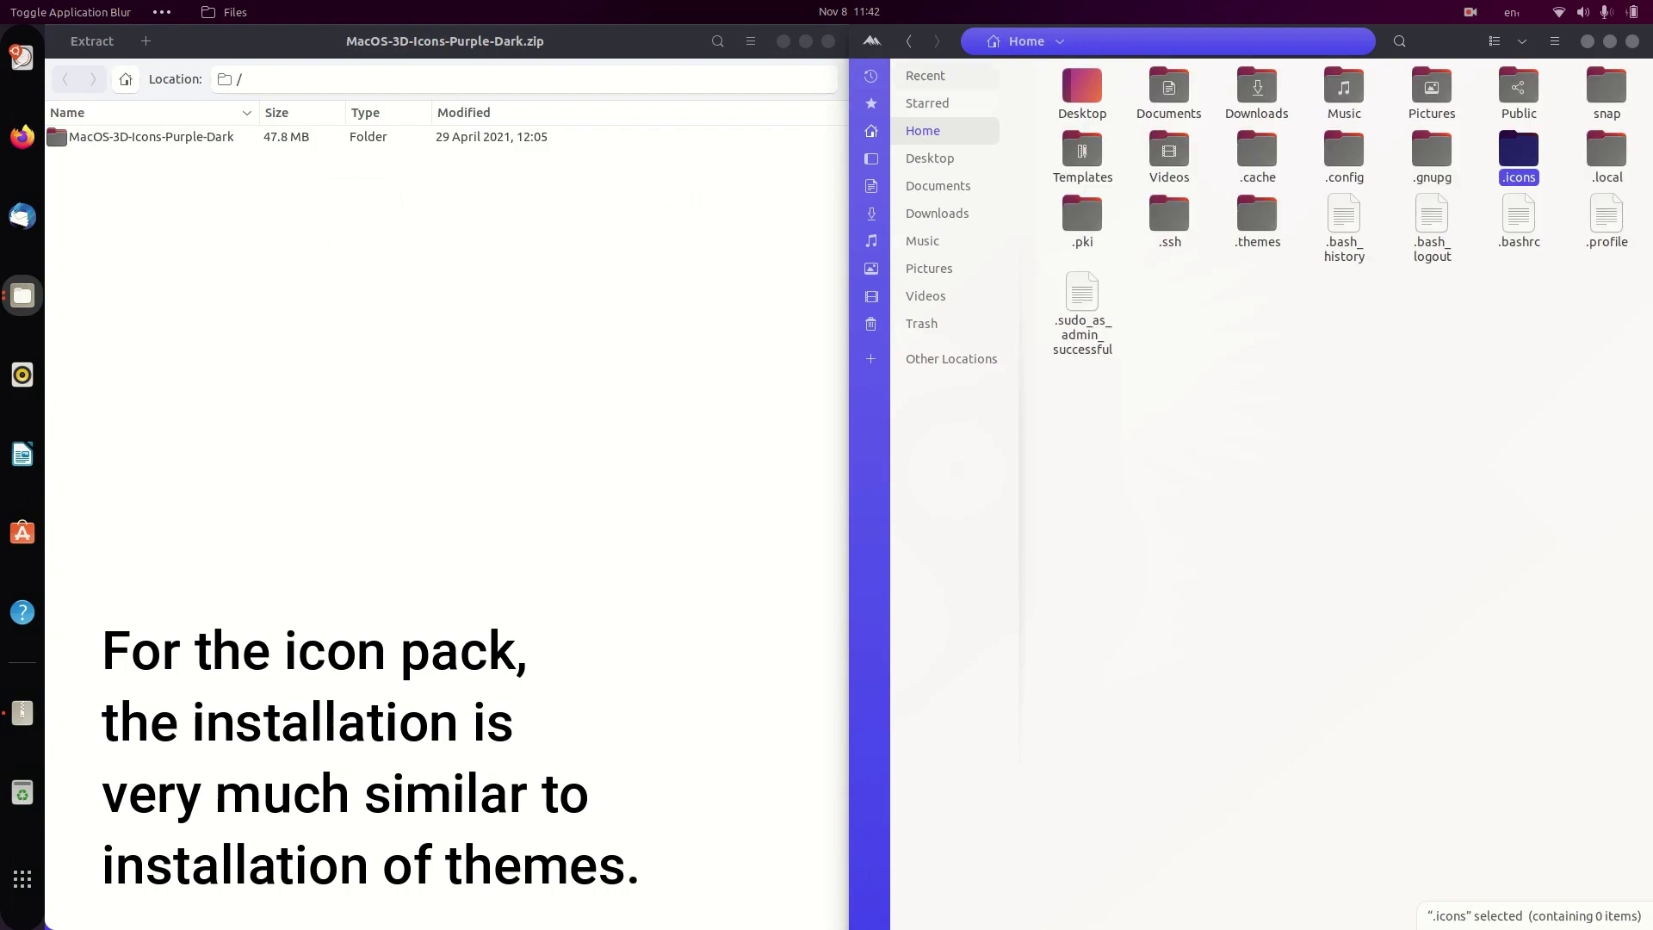
{"action": "left_click", "coordinate": [909, 42]}
{"action": "left_click", "coordinate": [603, 223]}
{"action": "left_click_drag", "start_coordinate": [393, 137], "coordinate": [1258, 224]}
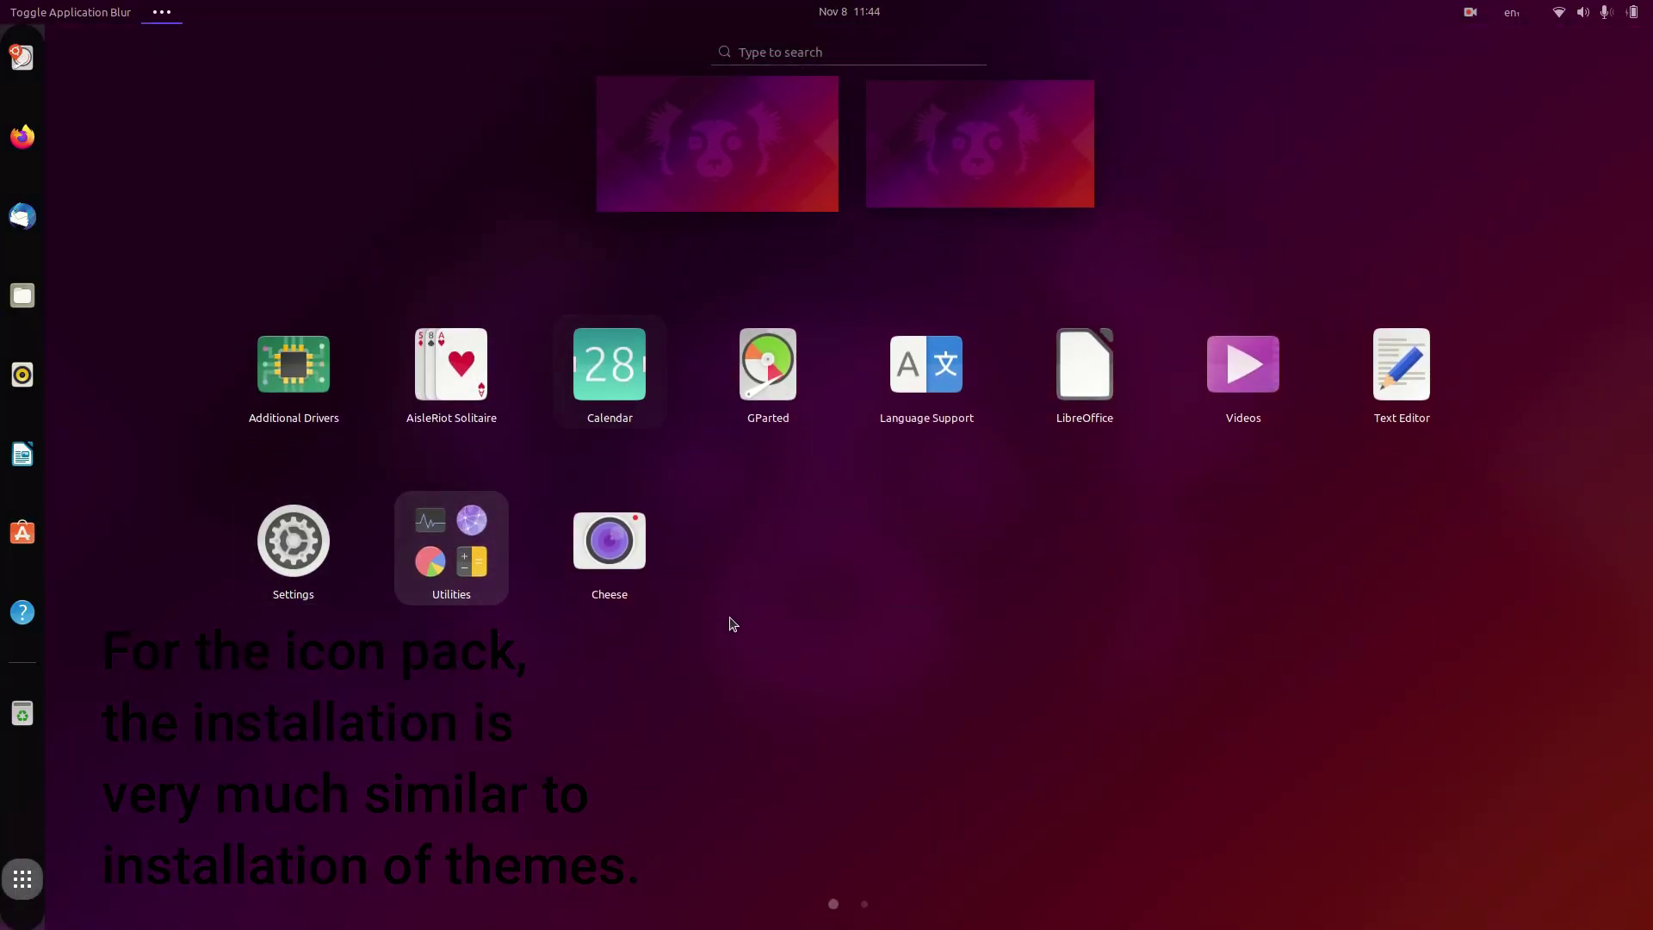
Open the Appearance page of Tweaks and set the Icons theme to MacOS-3D-Icons-Purple-Dark.
{"action": "scroll", "coordinate": [727, 637], "scroll_direction": "down", "scroll_amount": 1}
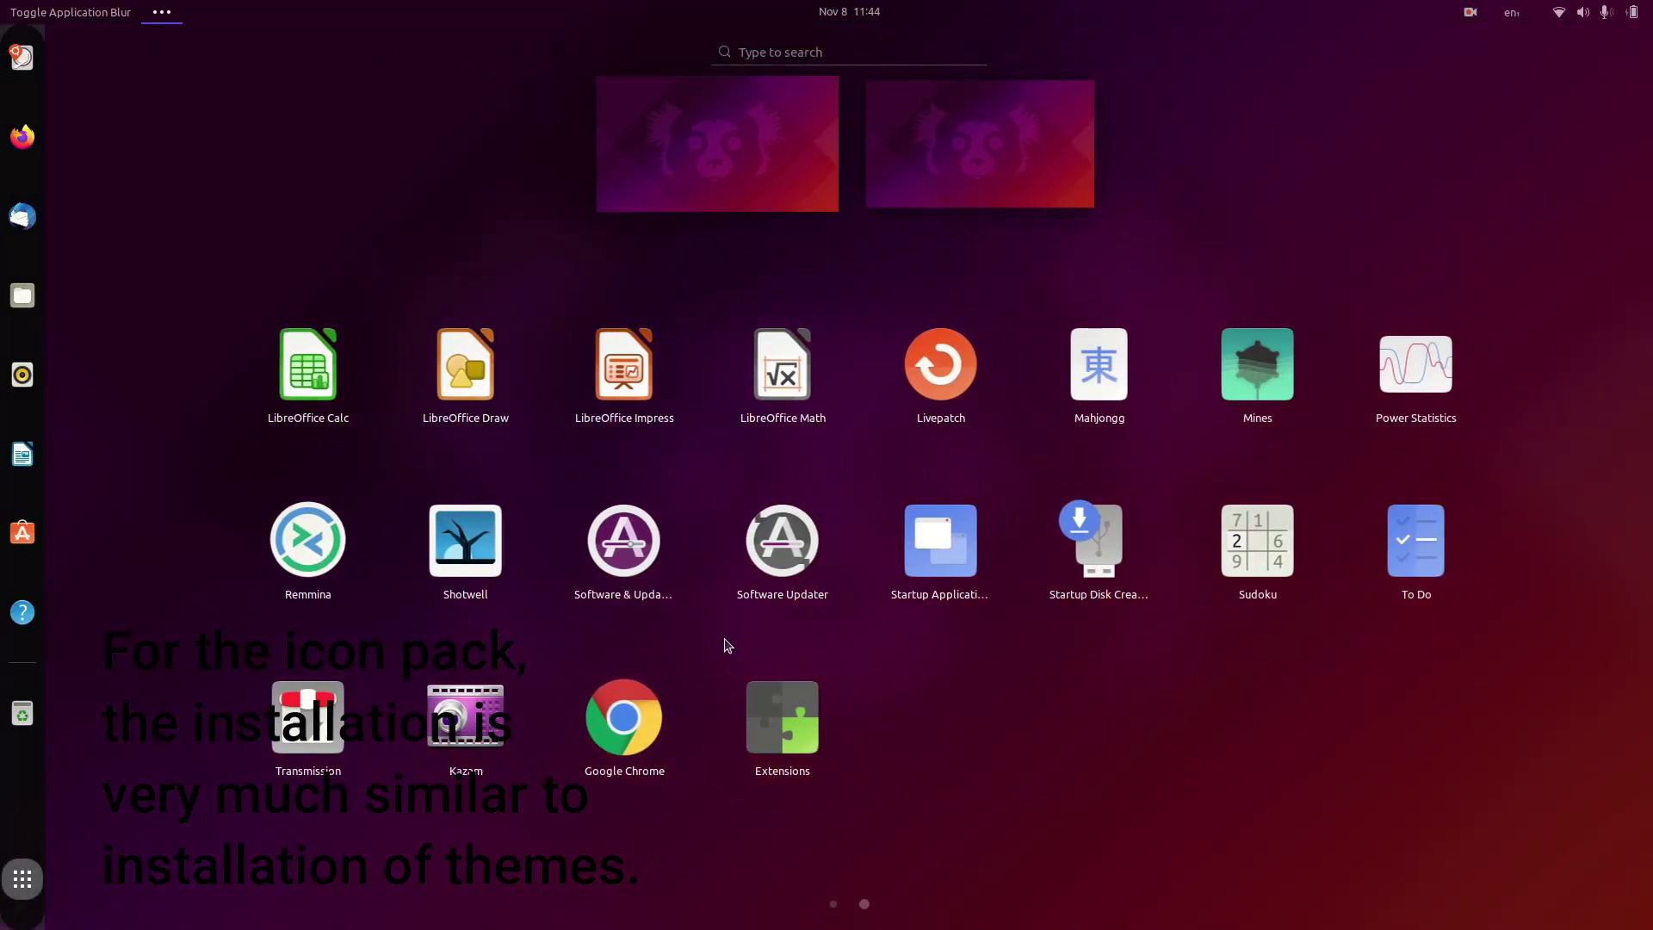
{"action": "scroll", "coordinate": [355, 693], "scroll_direction": "up", "scroll_amount": 1}
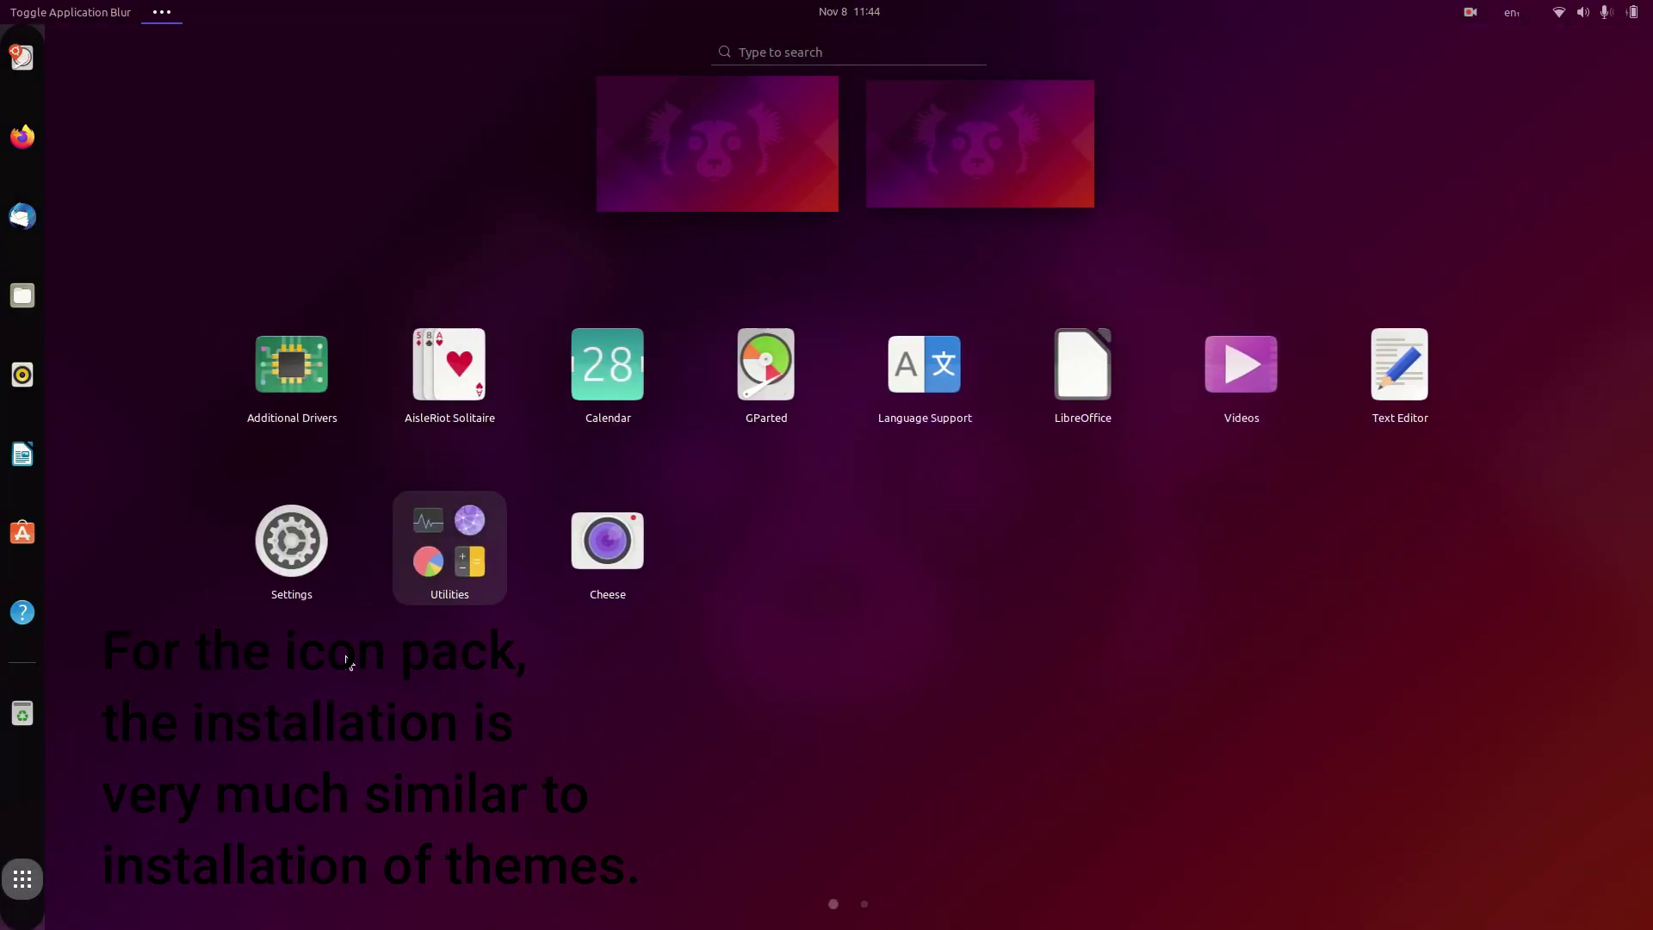
{"action": "type", "text": "tweaks"}
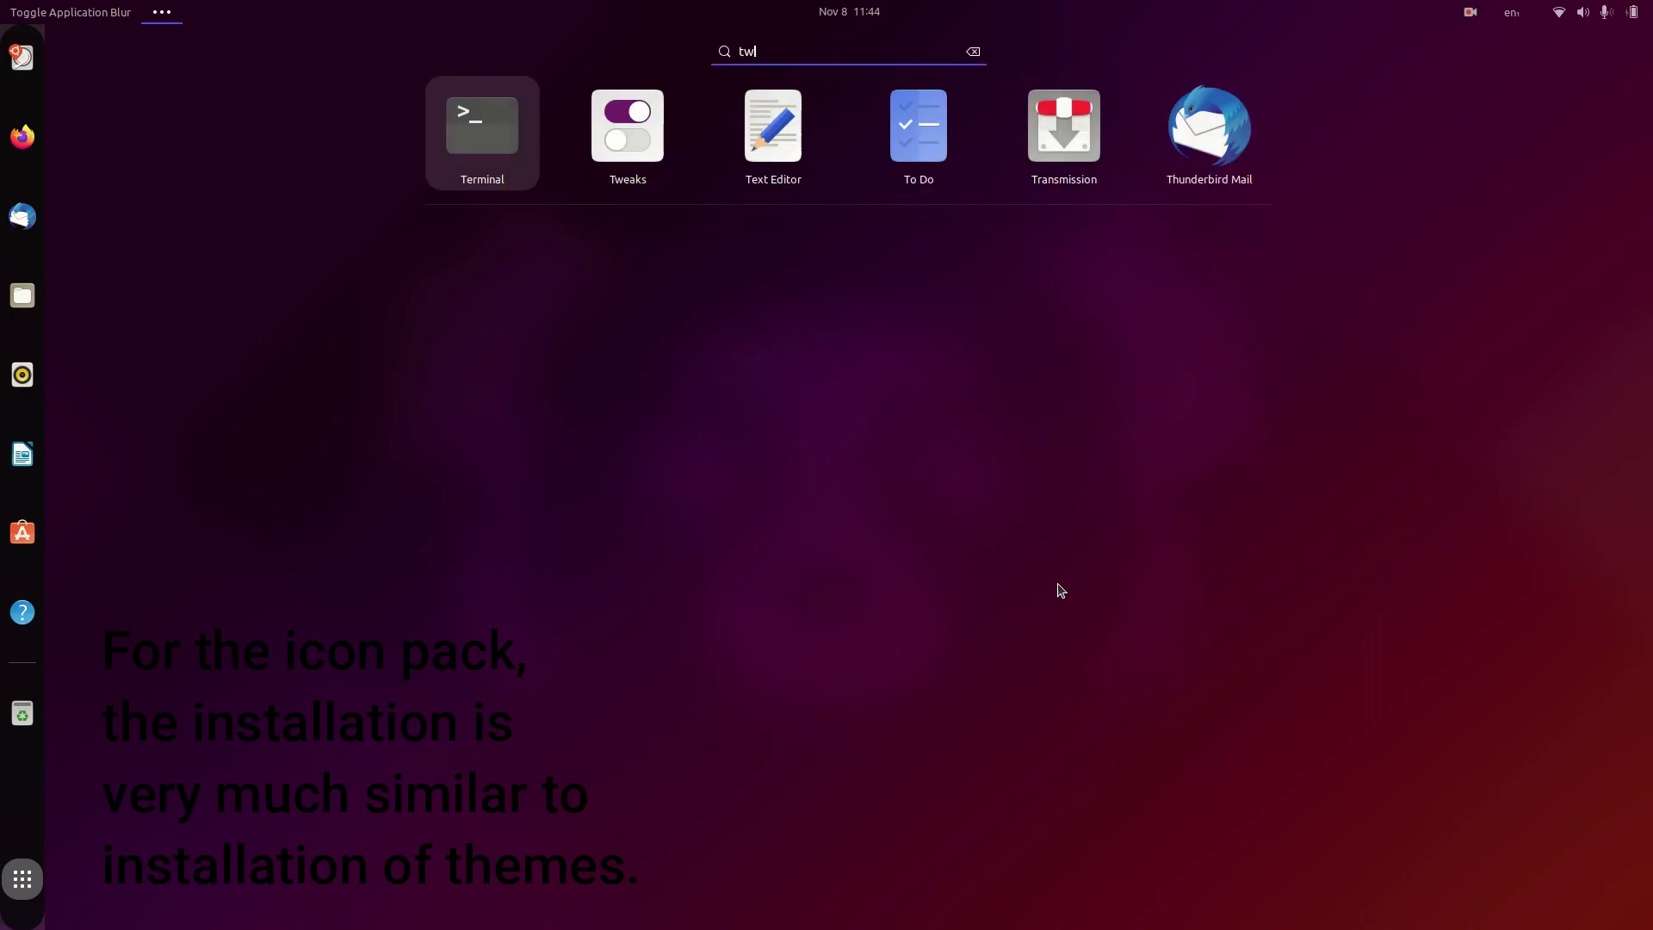
{"action": "key", "text": "Return"}
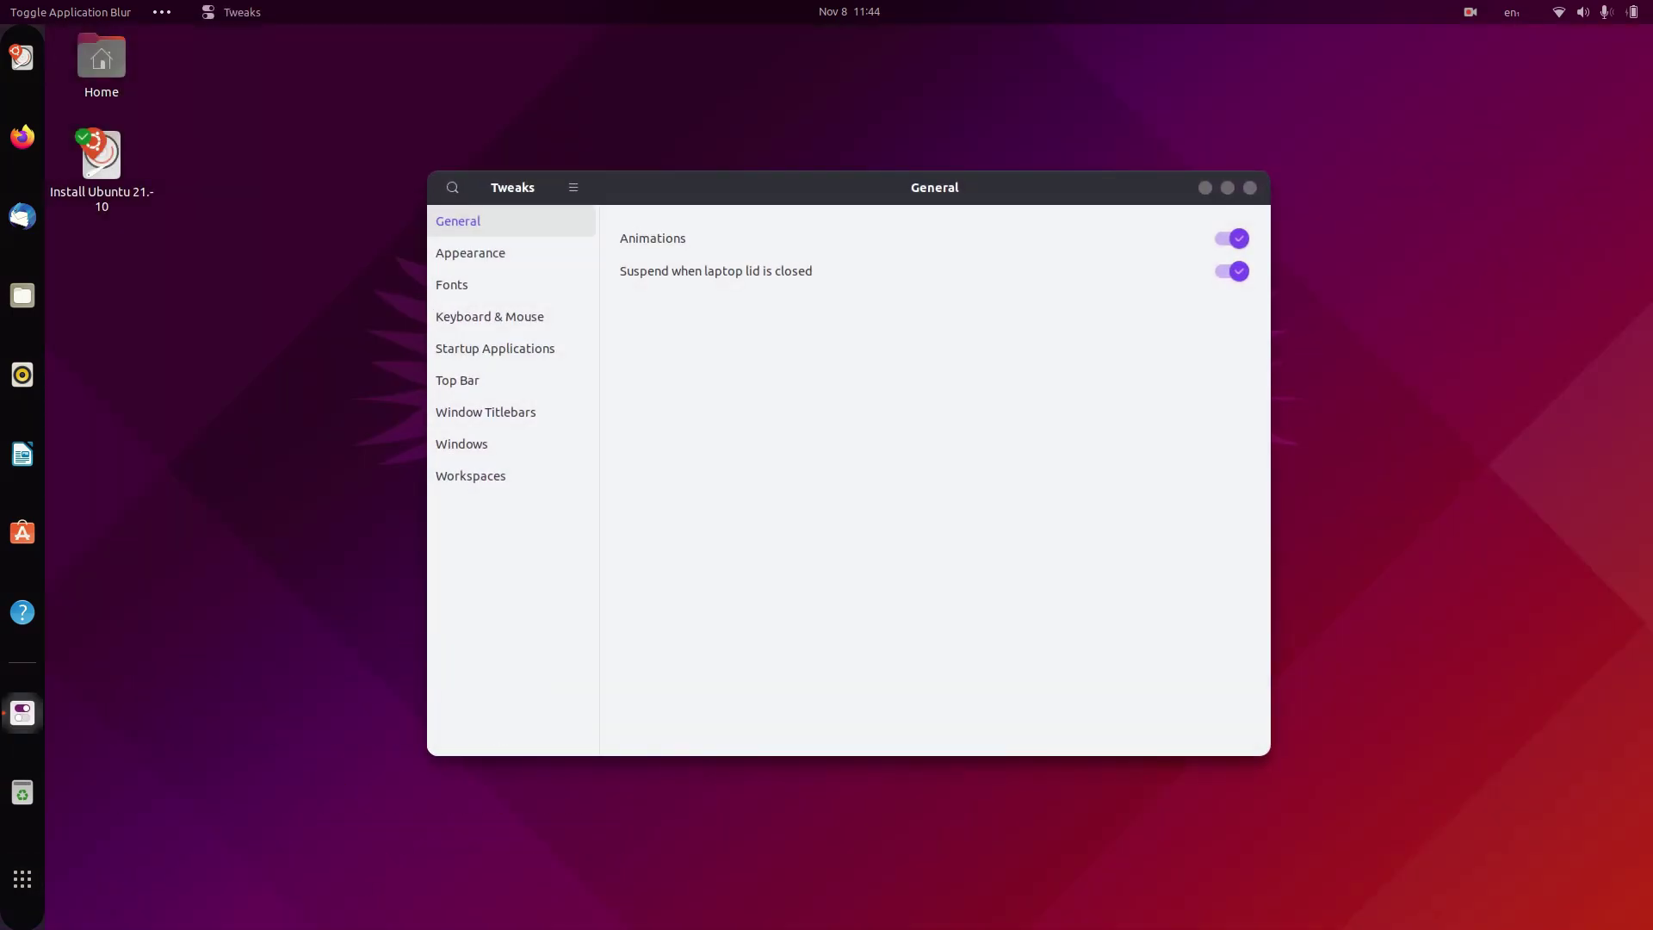
{"action": "left_click", "coordinate": [511, 253]}
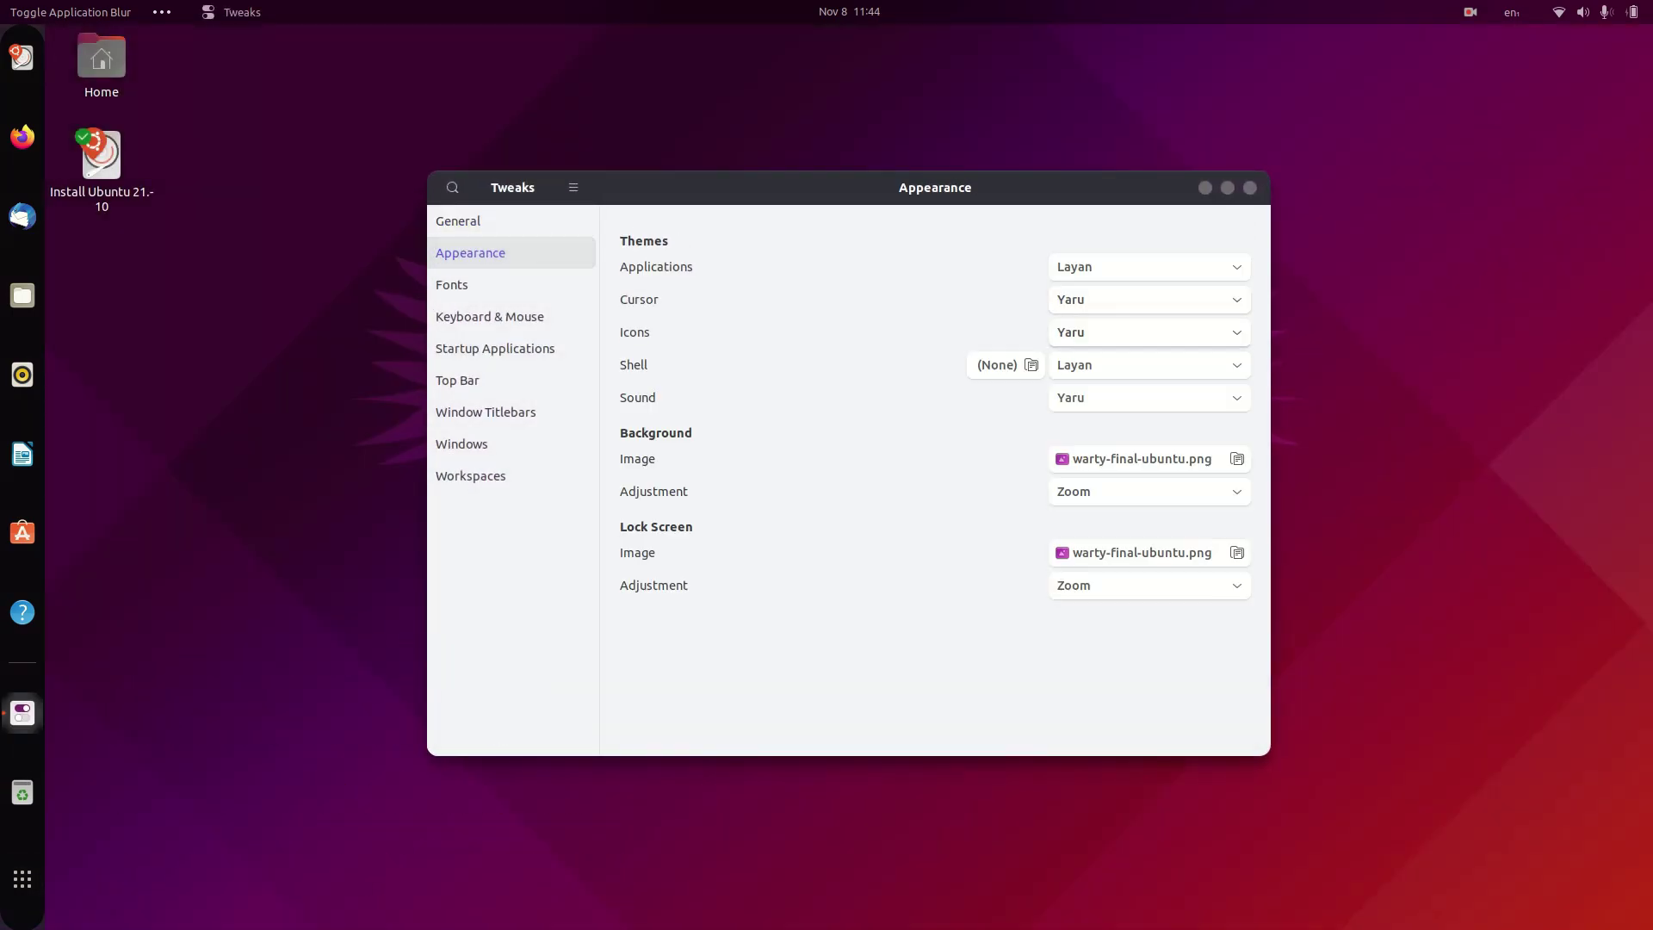
{"action": "left_click", "coordinate": [1149, 333]}
{"action": "key", "text": "Up"}
{"action": "key", "text": "Up"}
{"action": "key", "text": "Up"}
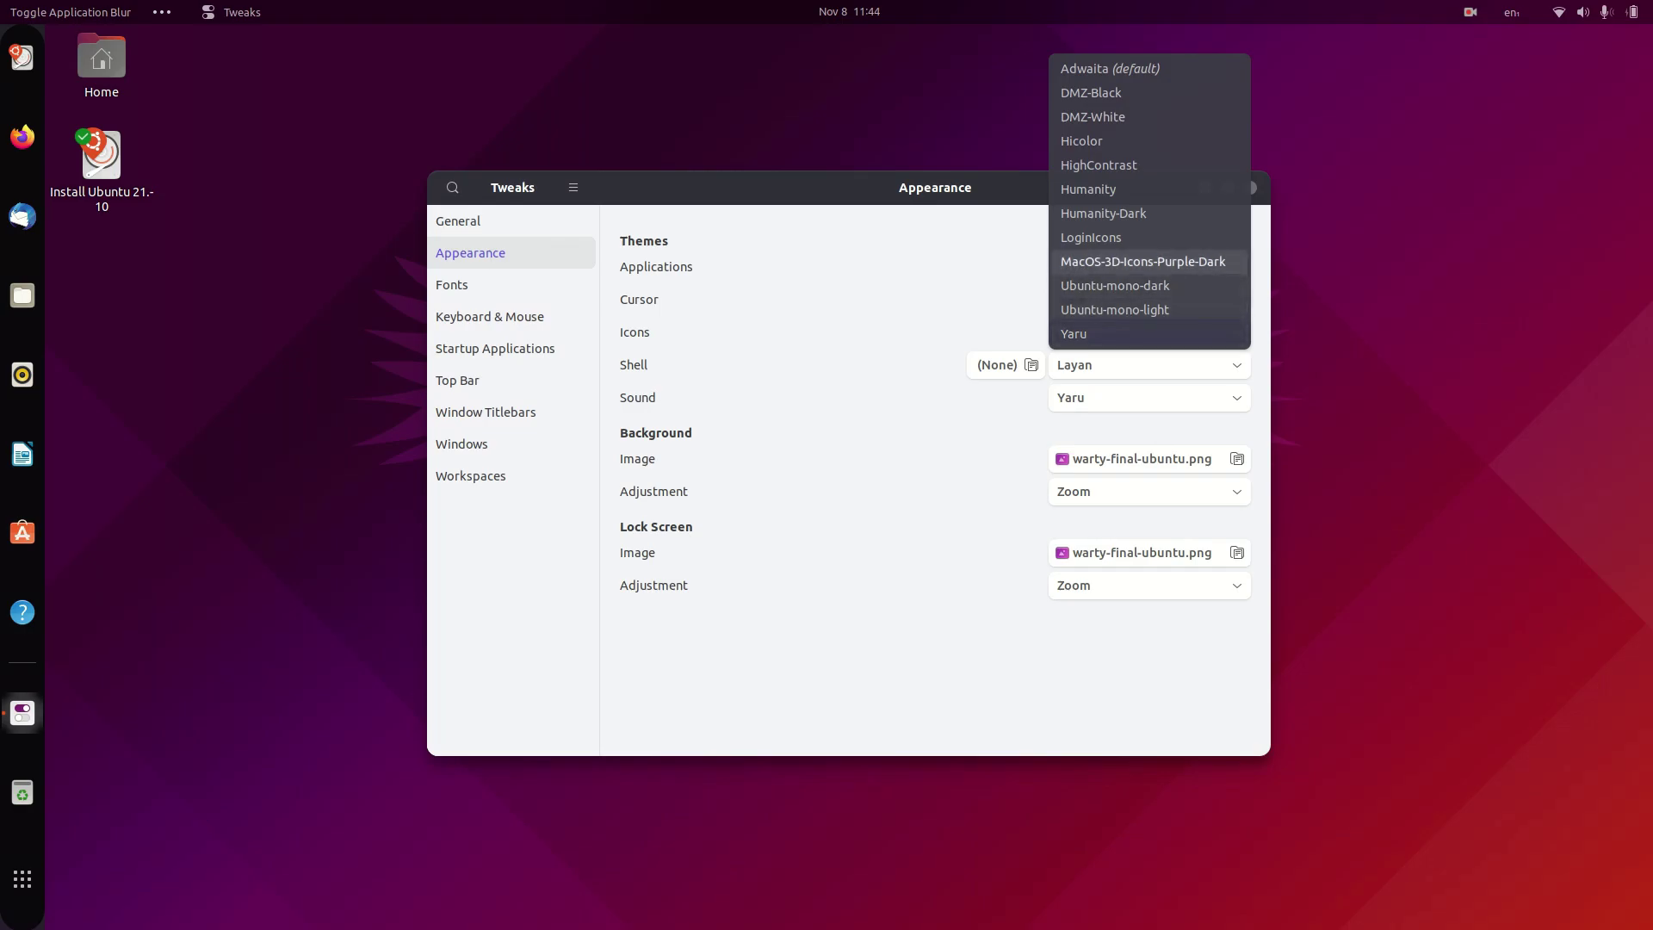
{"action": "key", "text": "Return"}
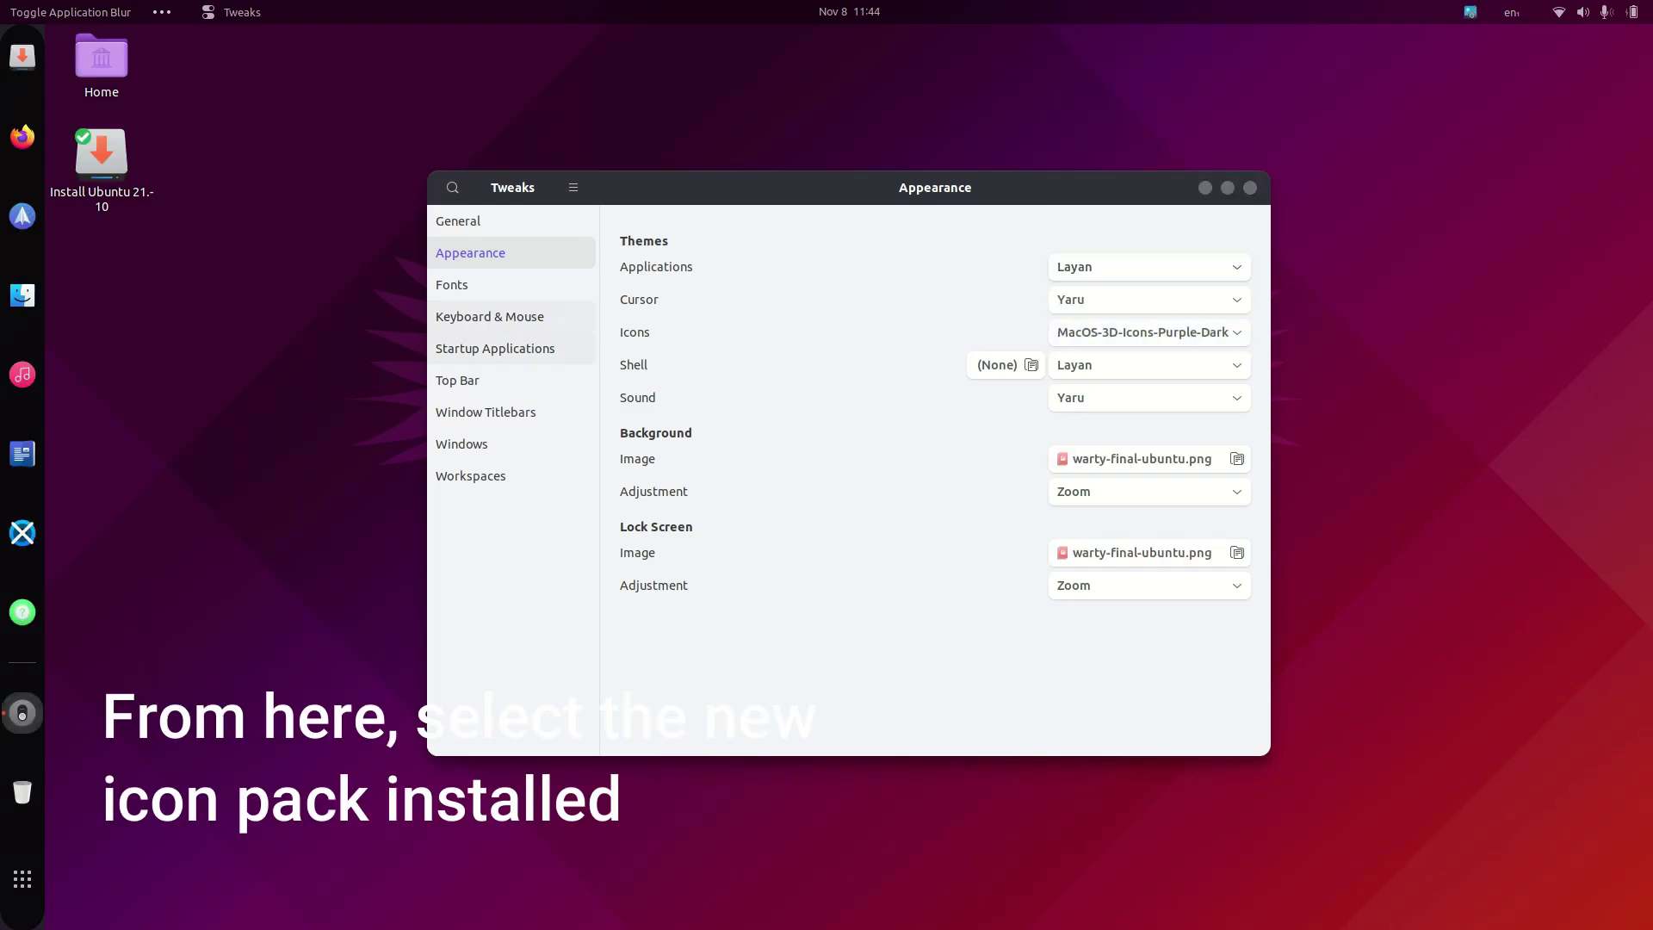
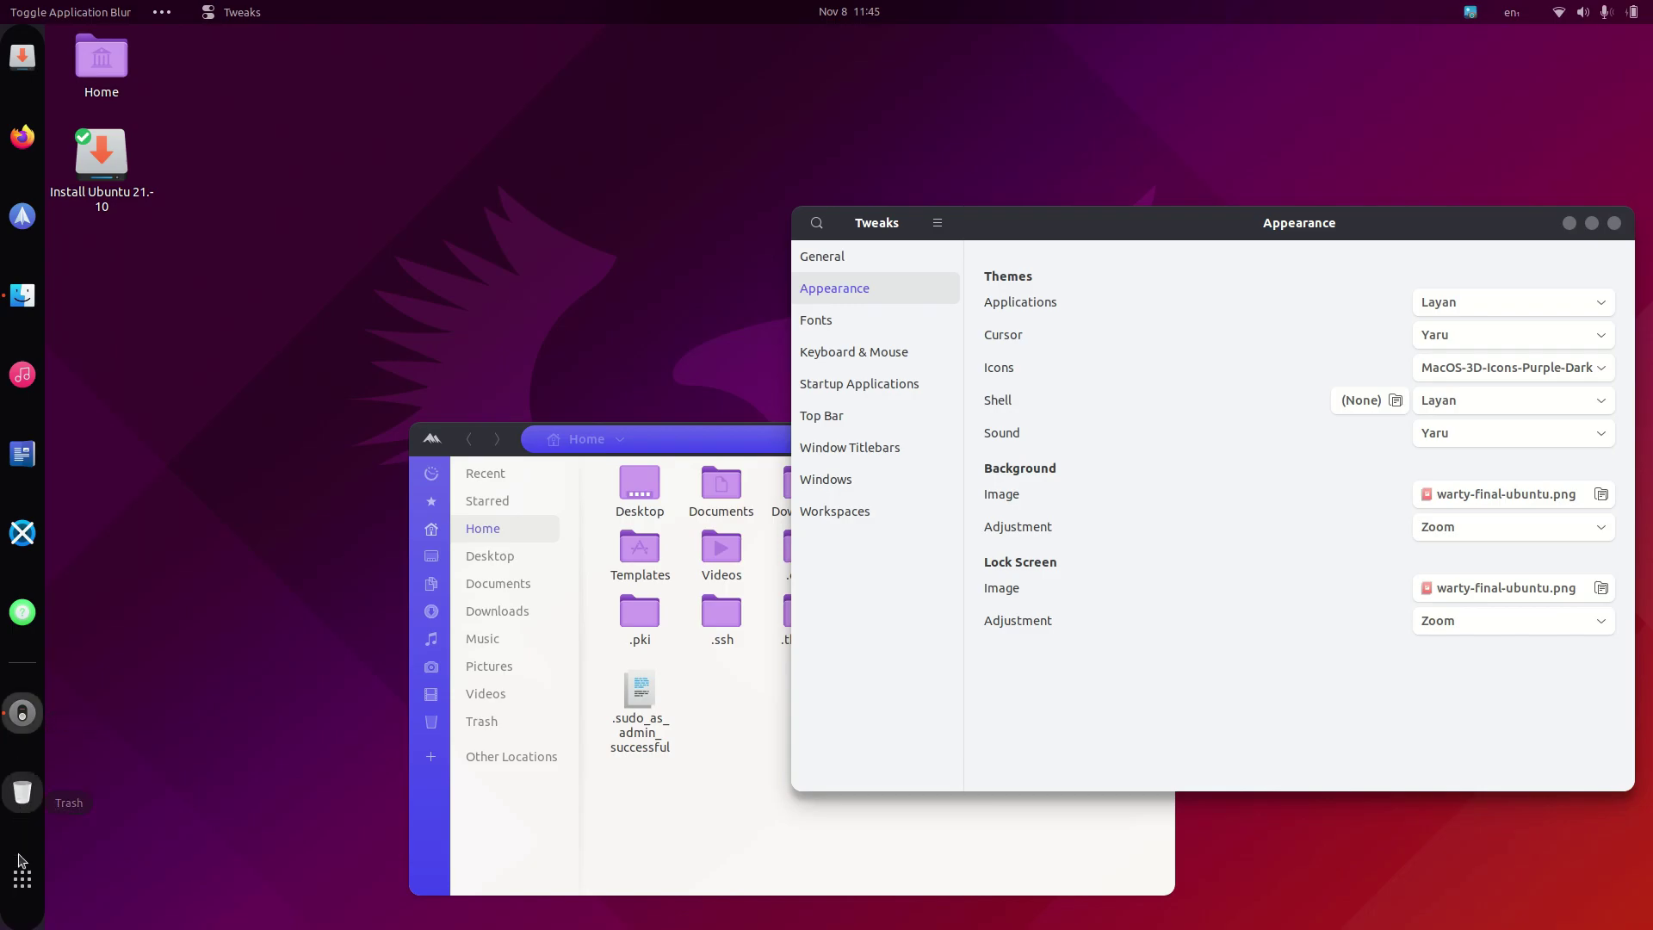
Look through both pages of the application grid to examine the new app icons.
{"action": "left_click", "coordinate": [22, 877]}
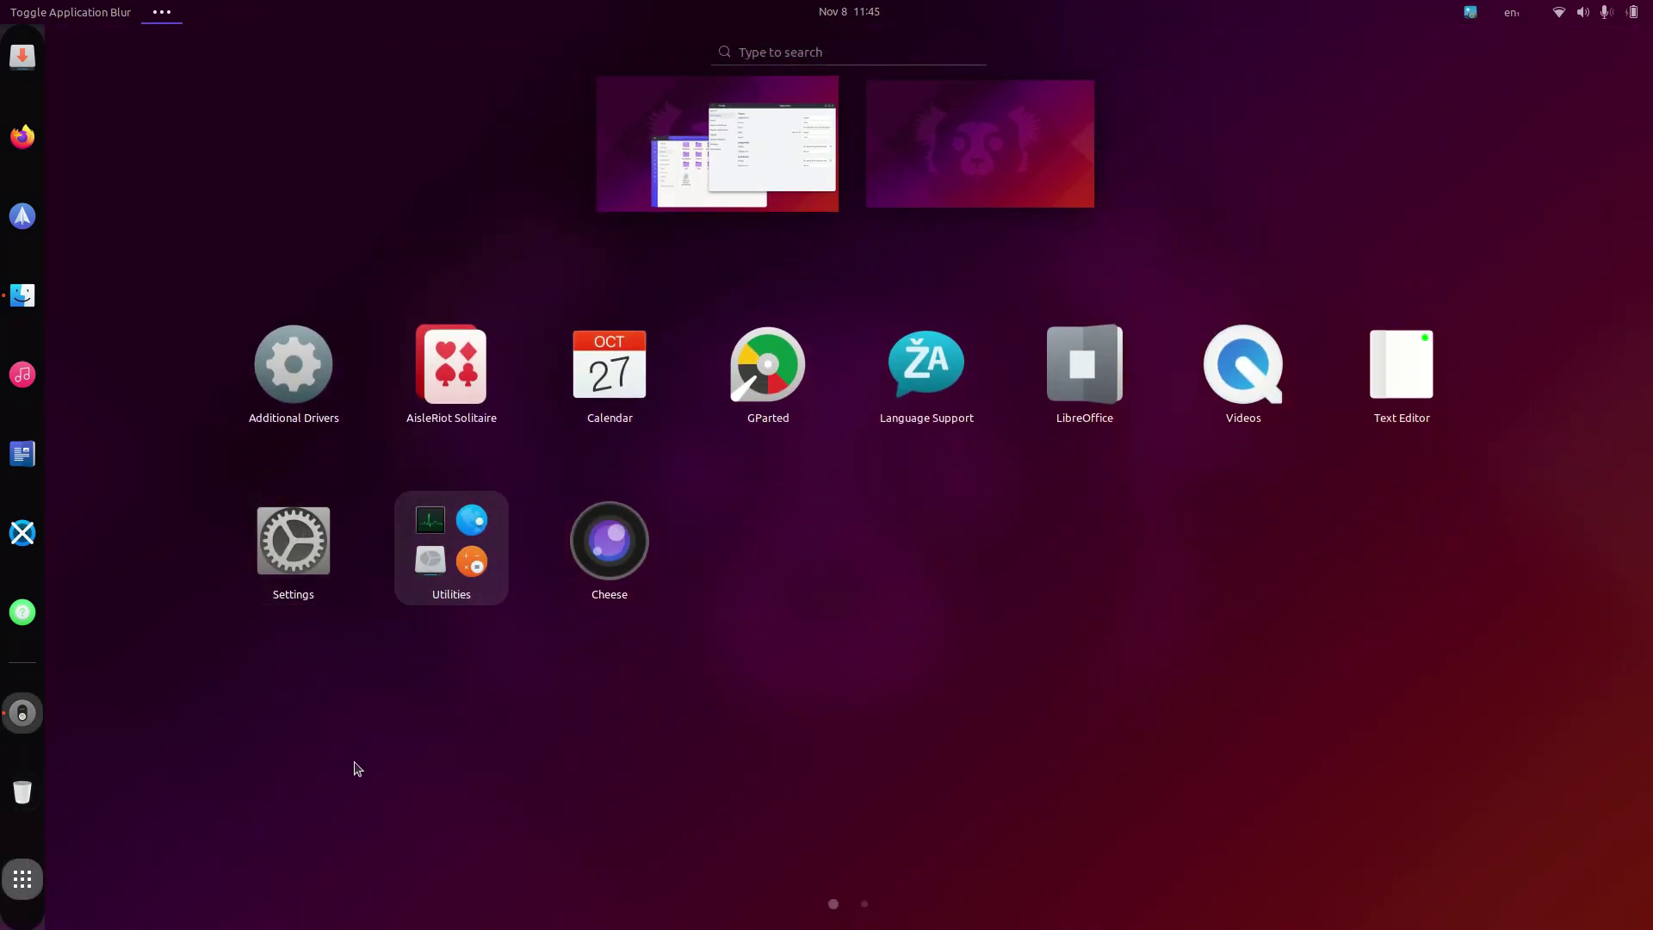
{"action": "scroll", "coordinate": [891, 722], "scroll_direction": "down", "scroll_amount": 1}
{"action": "scroll", "coordinate": [892, 721], "scroll_direction": "up", "scroll_amount": 1}
{"action": "scroll", "coordinate": [879, 716], "scroll_direction": "down", "scroll_amount": 1}
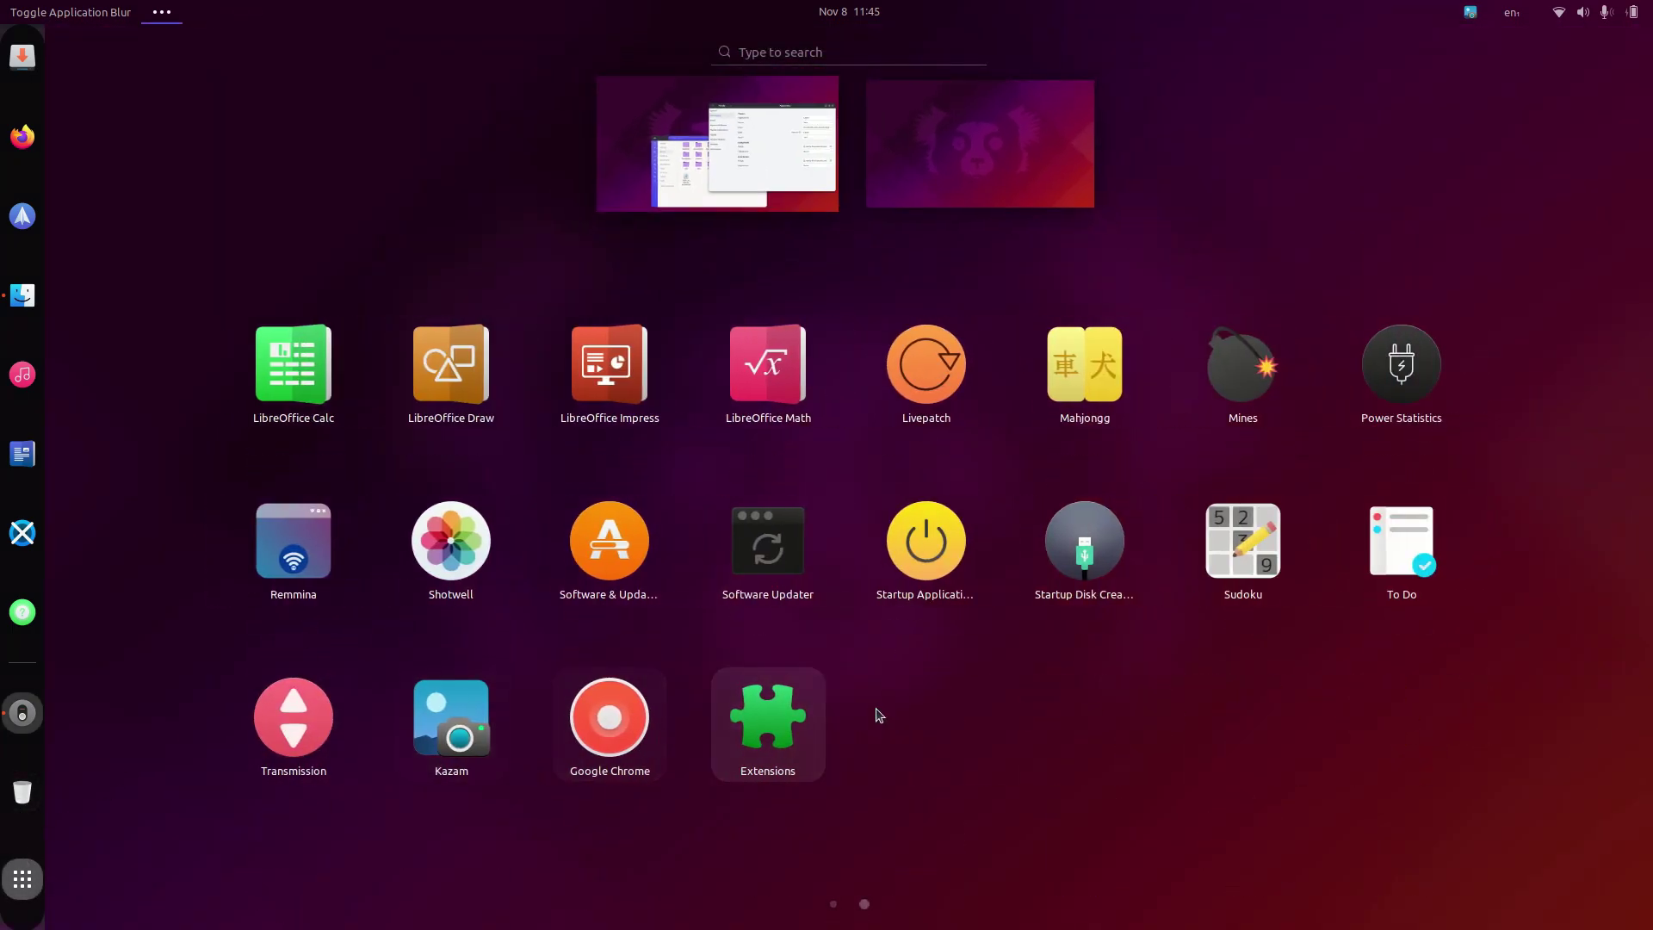
{"action": "left_click", "coordinate": [5, 871]}
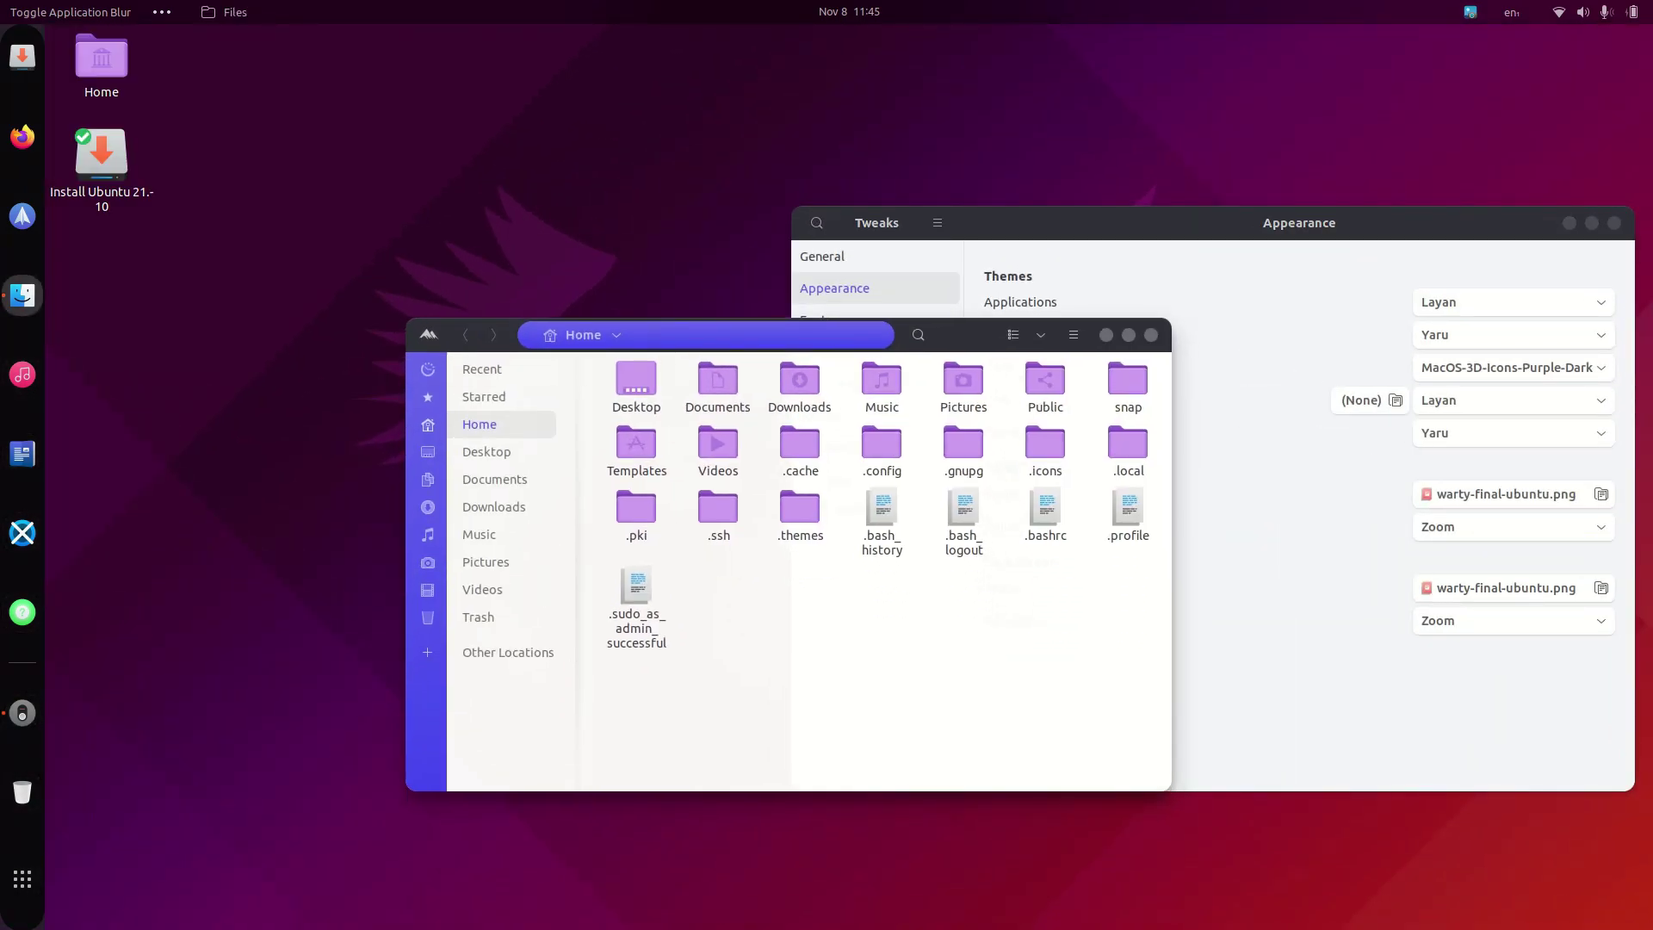
Extract the MacOS-3D-Icons-Blue-Dark folder from its zip archive in Downloads into the .icons folder, and close the archive and Files windows.
{"action": "double_click", "coordinate": [799, 379]}
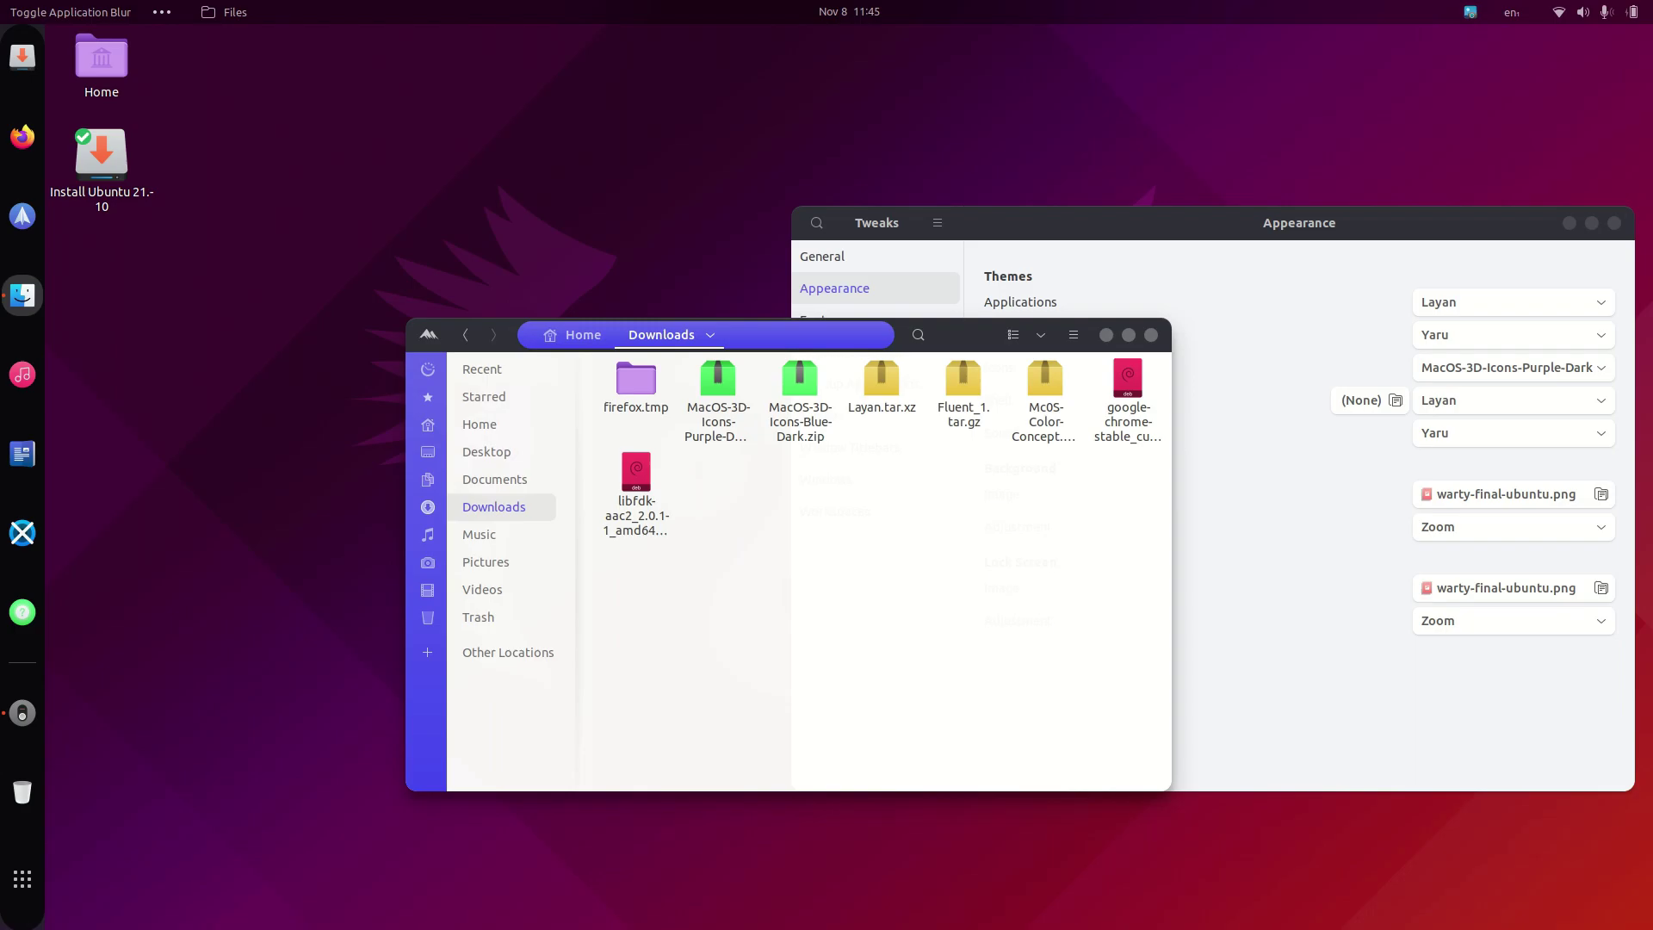
{"action": "double_click", "coordinate": [799, 379]}
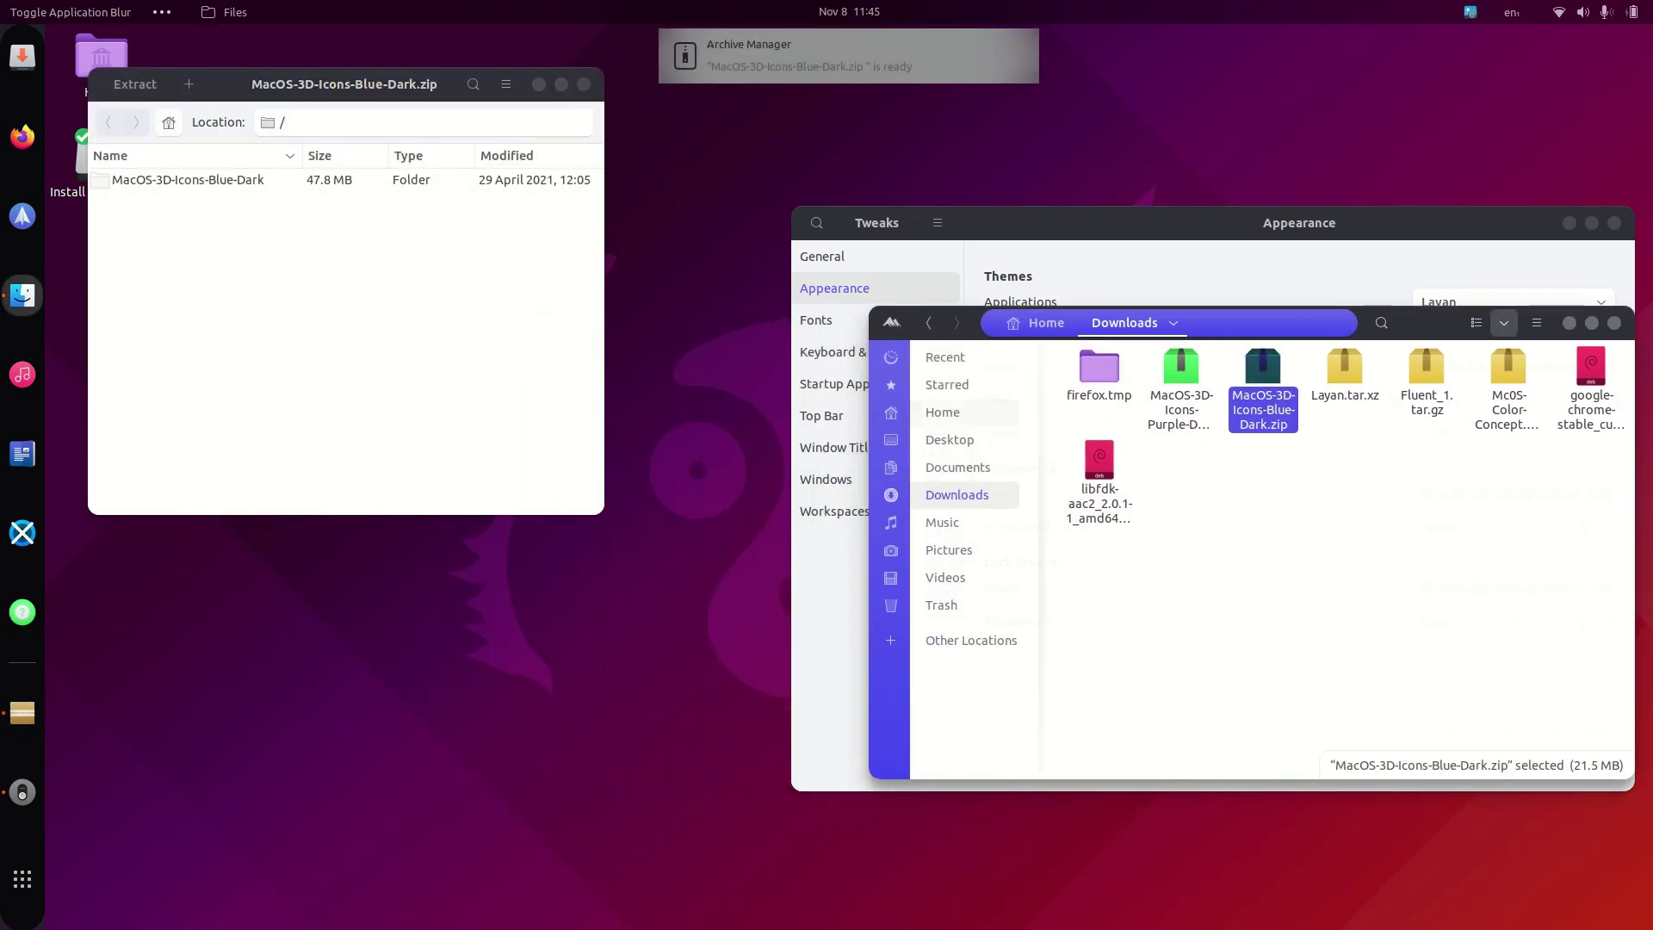
{"action": "left_click", "coordinate": [943, 413]}
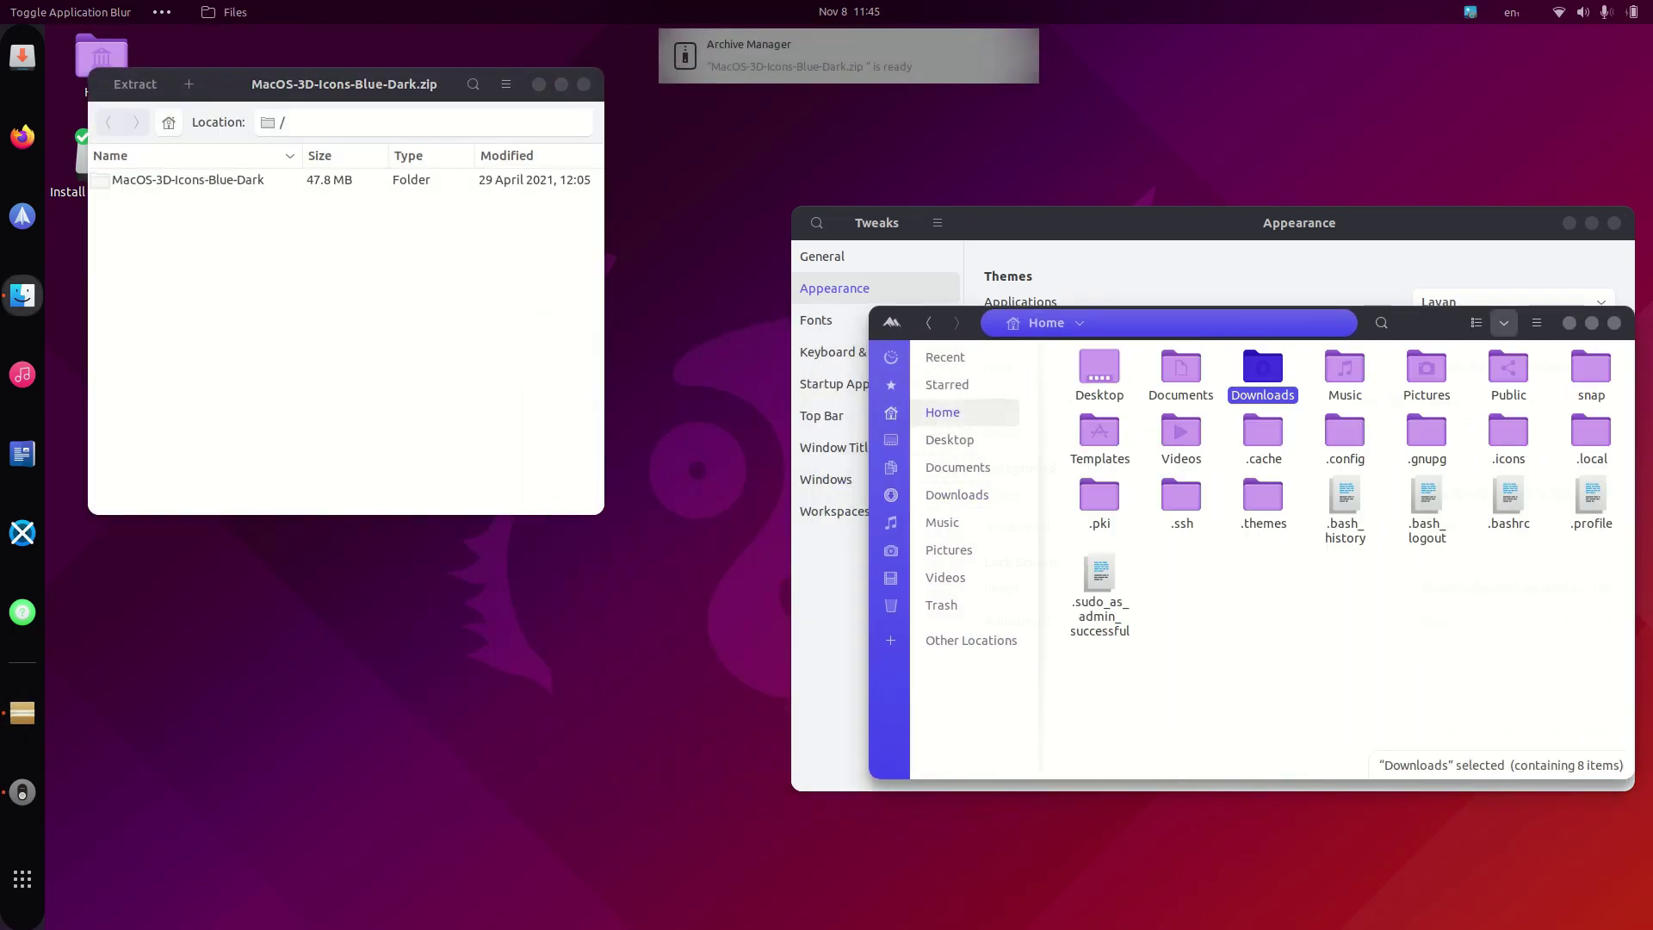
{"action": "left_click", "coordinate": [1360, 620]}
{"action": "double_click", "coordinate": [1508, 433]}
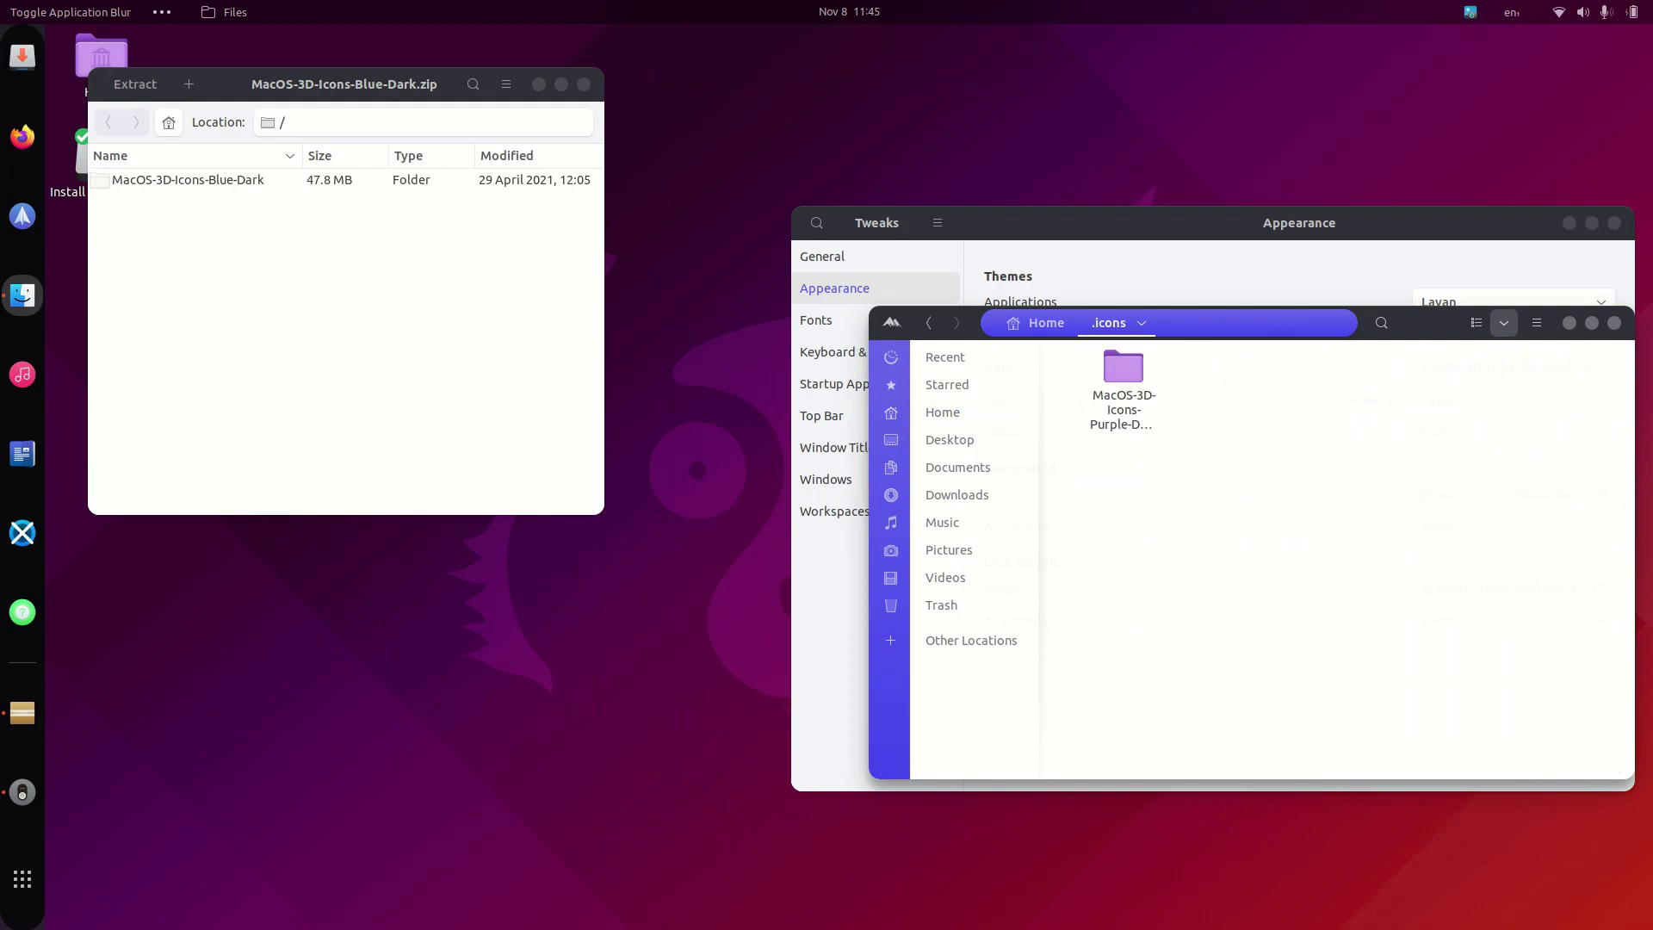
{"action": "left_click", "coordinate": [387, 284]}
{"action": "left_click_drag", "start_coordinate": [187, 179], "coordinate": [1206, 552]}
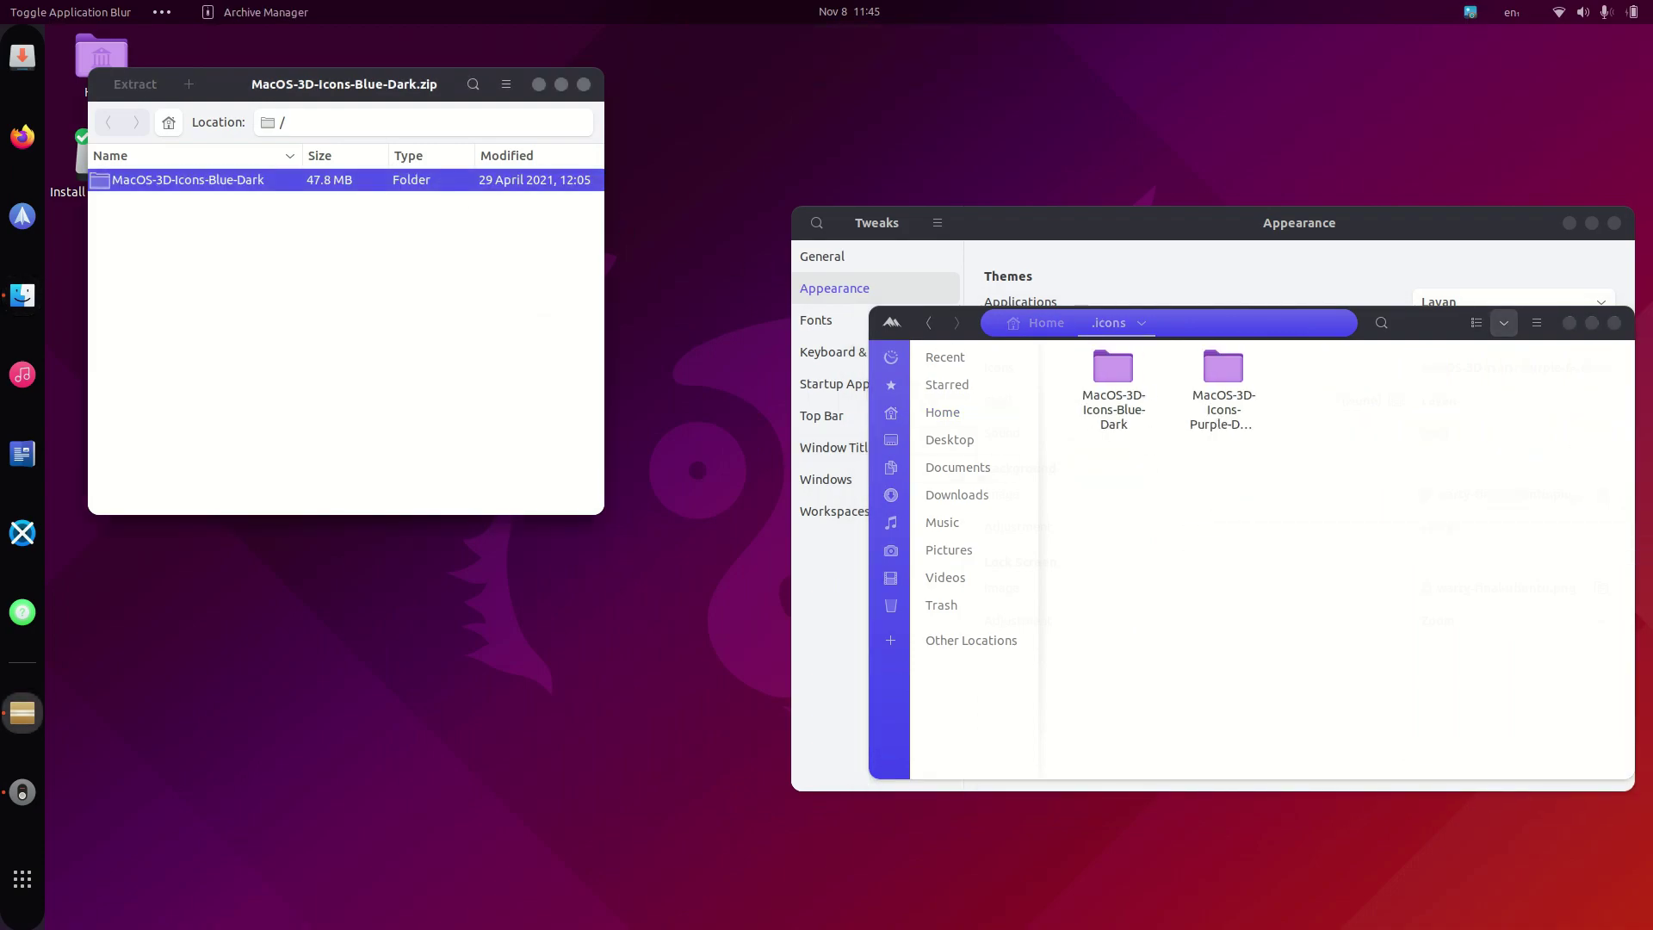
{"action": "left_click", "coordinate": [584, 83]}
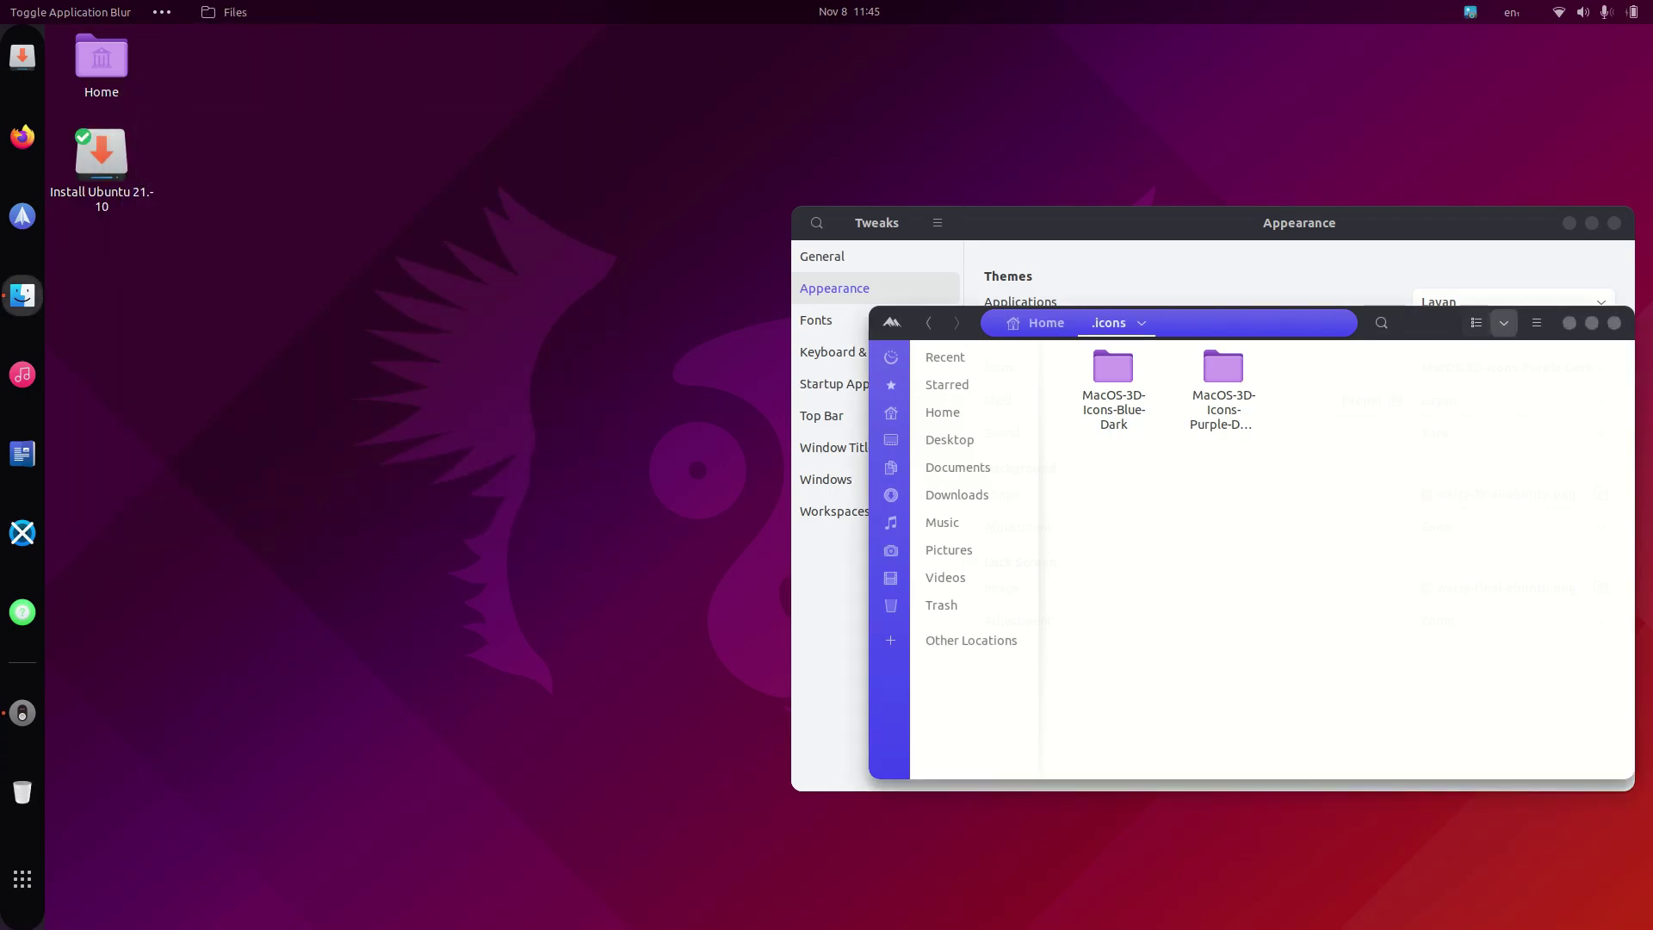
{"action": "left_click", "coordinate": [1614, 323]}
Try to find the MacOS-3D-Icons-Blue-Dark theme among the Icons choices in Tweaks, reloading the Appearance page once.
{"action": "left_click_drag", "start_coordinate": [1412, 223], "coordinate": [812, 219]}
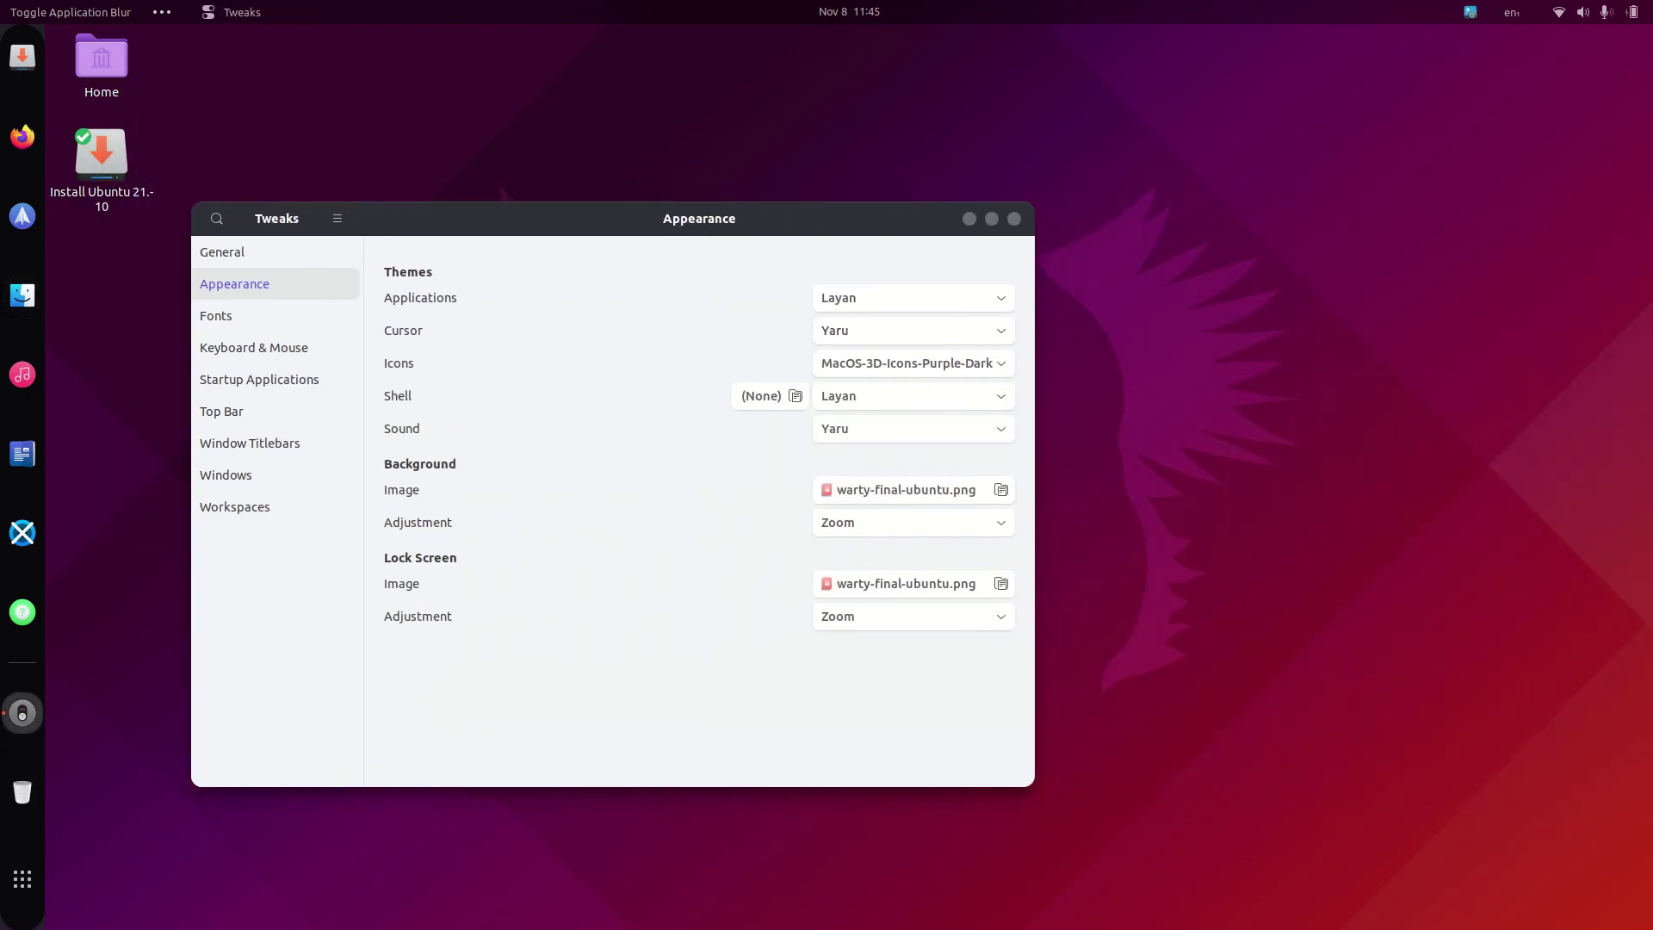
{"action": "left_click", "coordinate": [914, 331]}
{"action": "left_click", "coordinate": [913, 362]}
{"action": "left_click", "coordinate": [913, 364]}
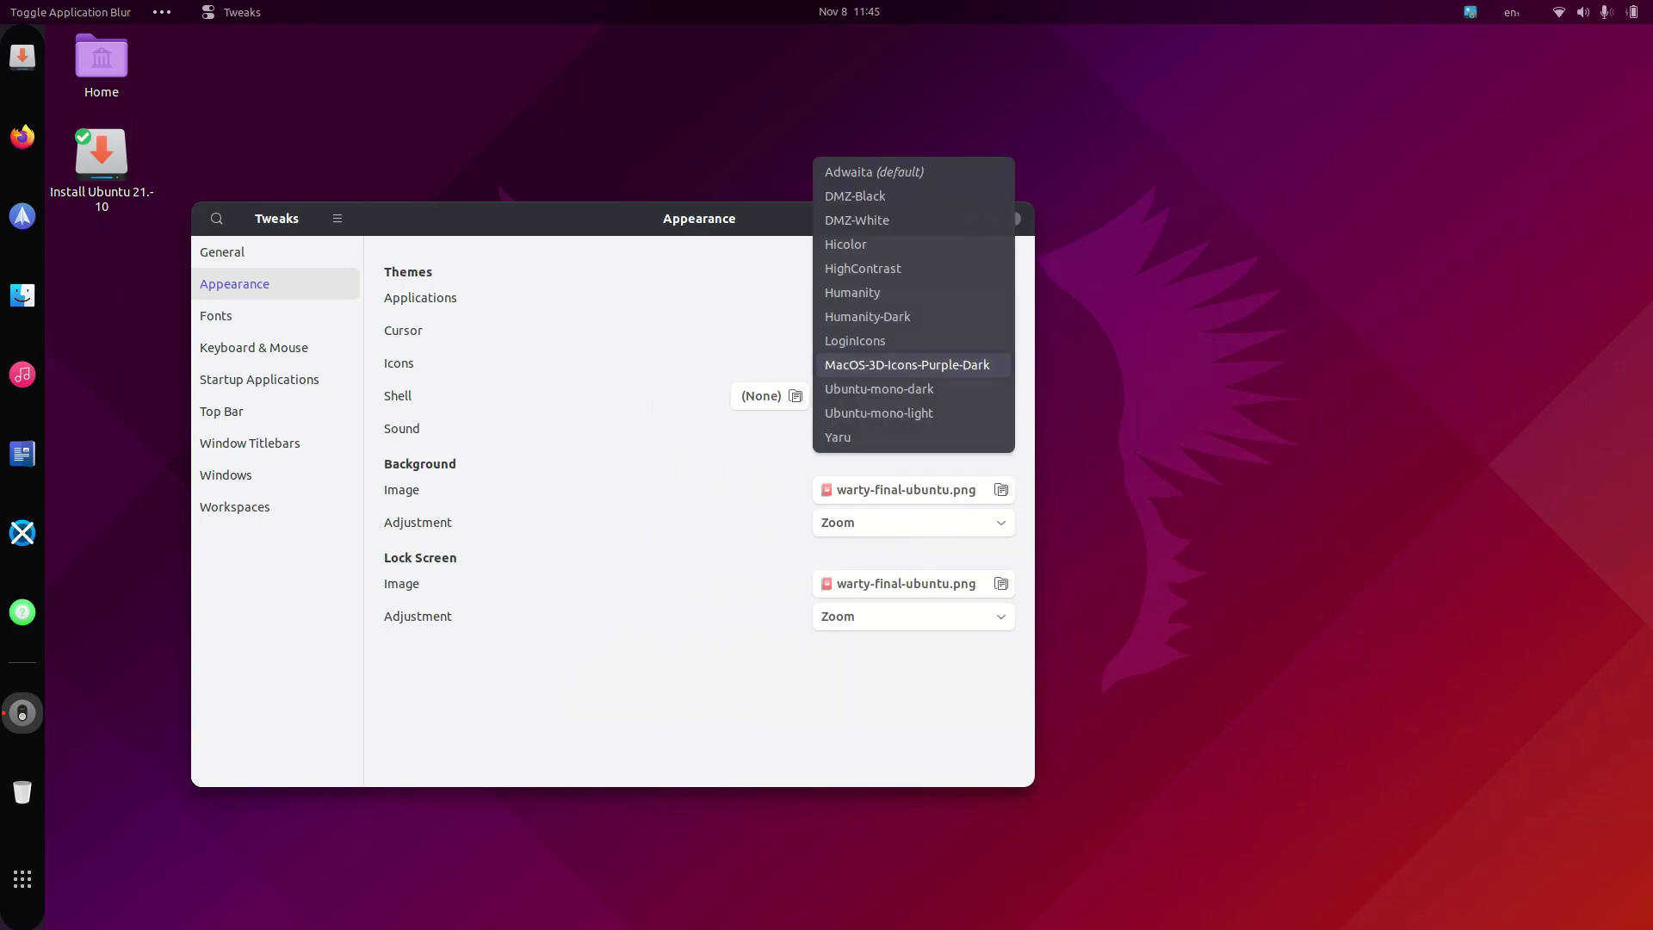
{"action": "left_click", "coordinate": [907, 364]}
{"action": "left_click", "coordinate": [216, 315]}
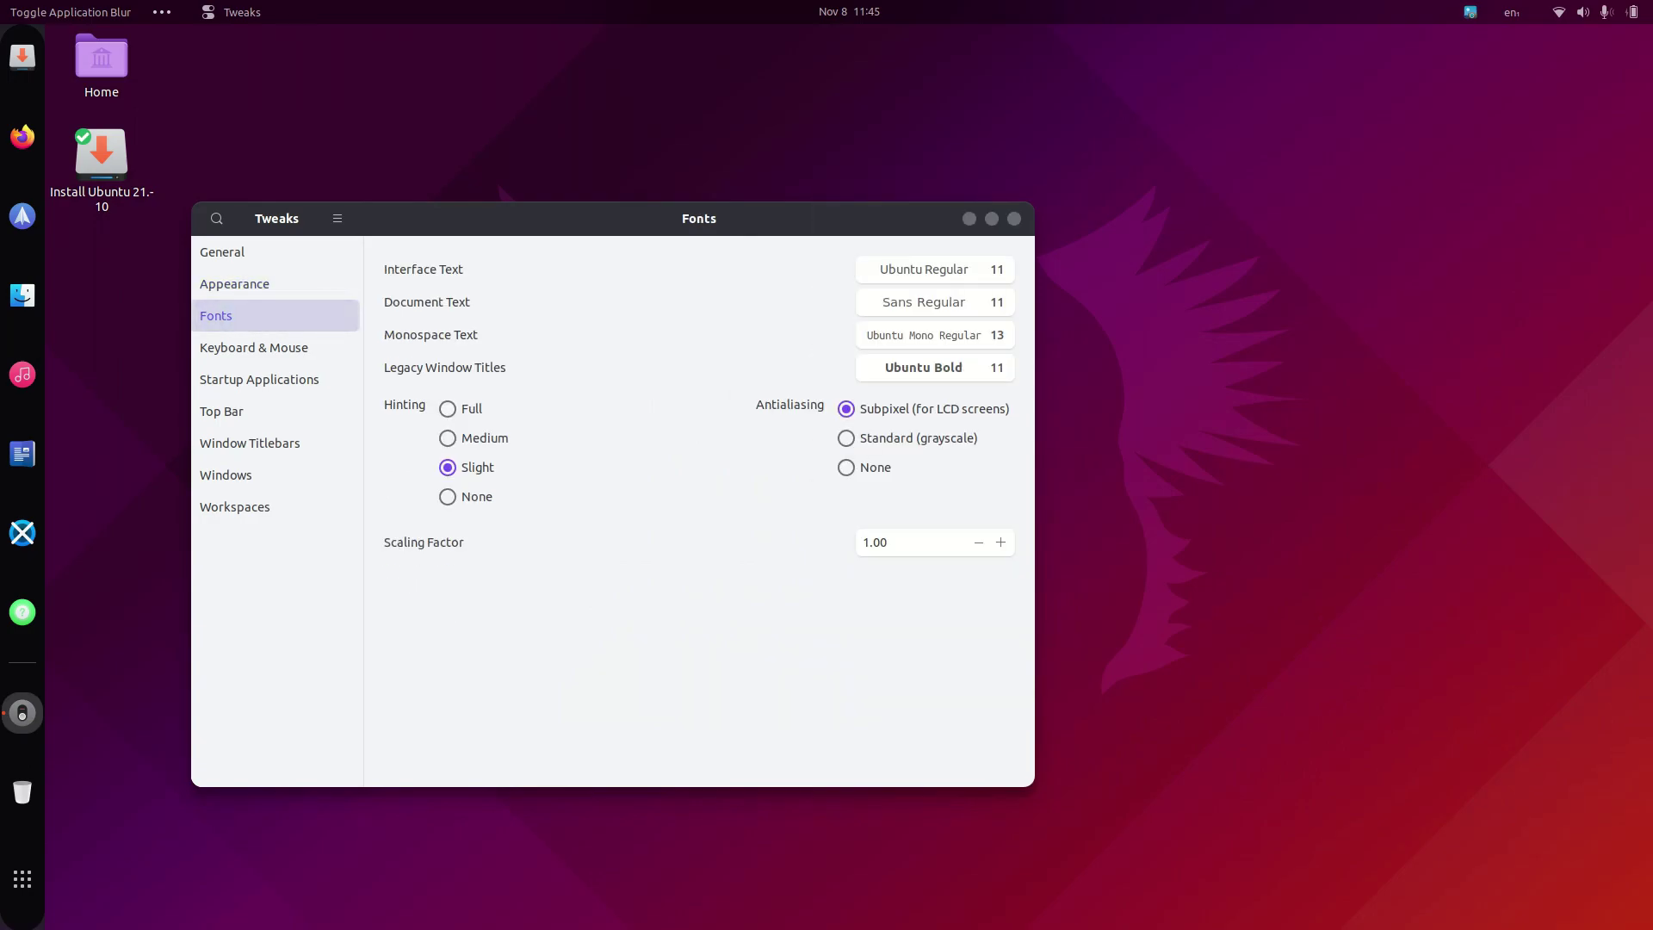
{"action": "left_click", "coordinate": [234, 284]}
{"action": "left_click", "coordinate": [913, 363]}
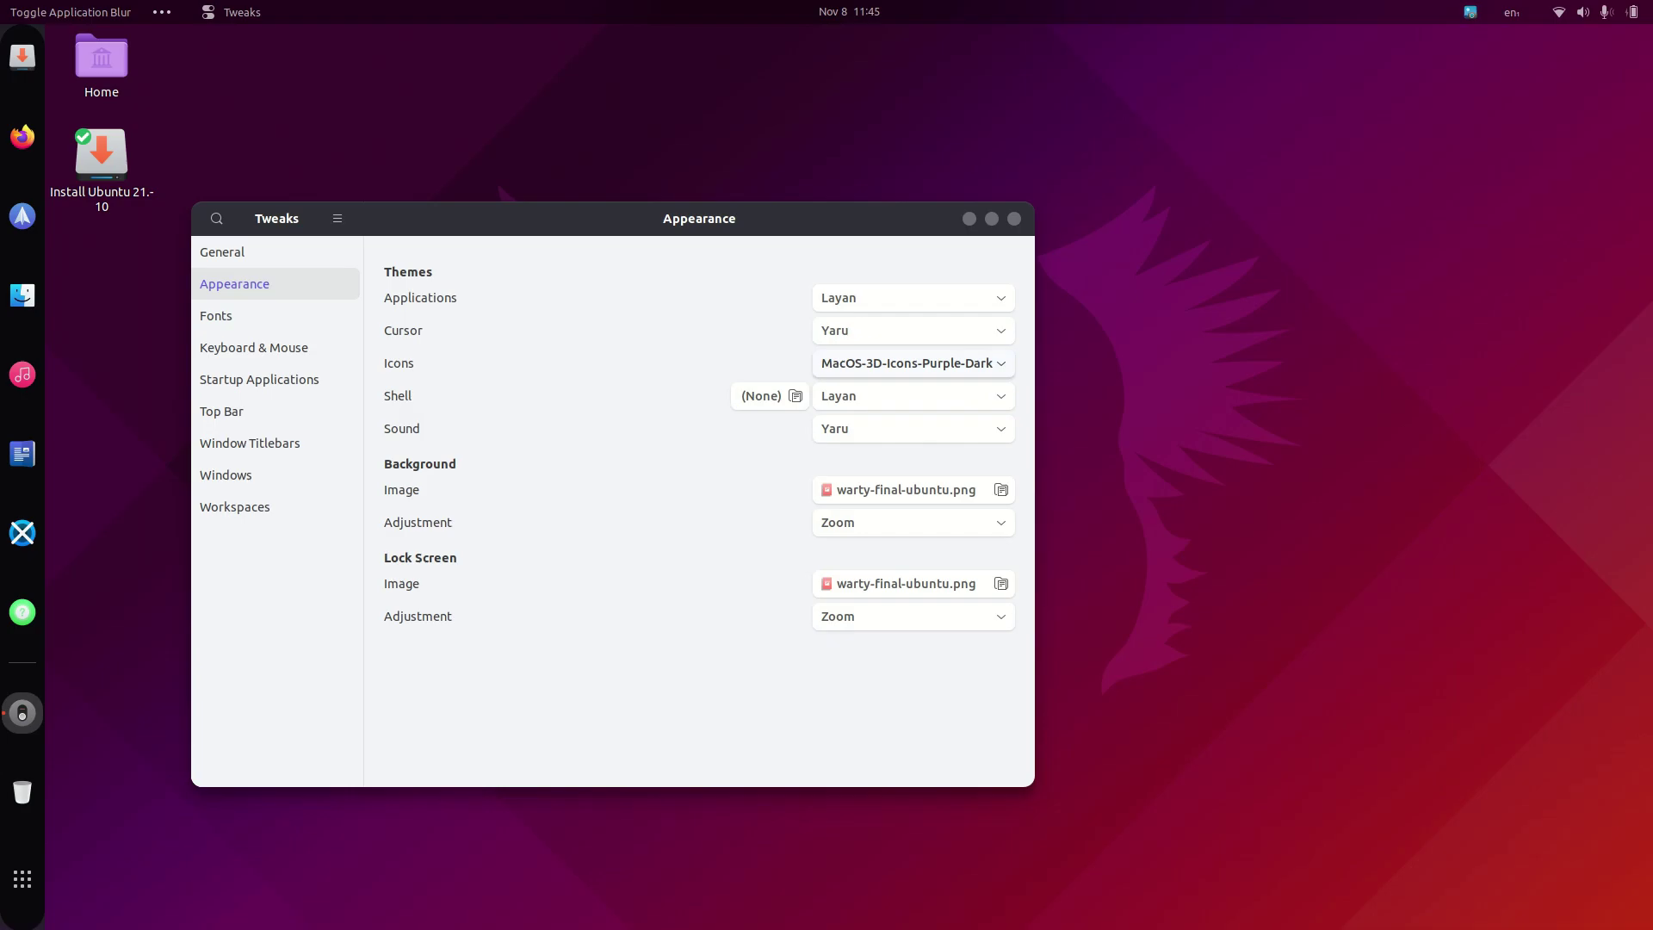
{"action": "left_click", "coordinate": [913, 363]}
{"action": "left_click", "coordinate": [908, 364]}
Restart Tweaks and open its Appearance page.
{"action": "left_click", "coordinate": [1015, 219]}
{"action": "left_click", "coordinate": [24, 893]}
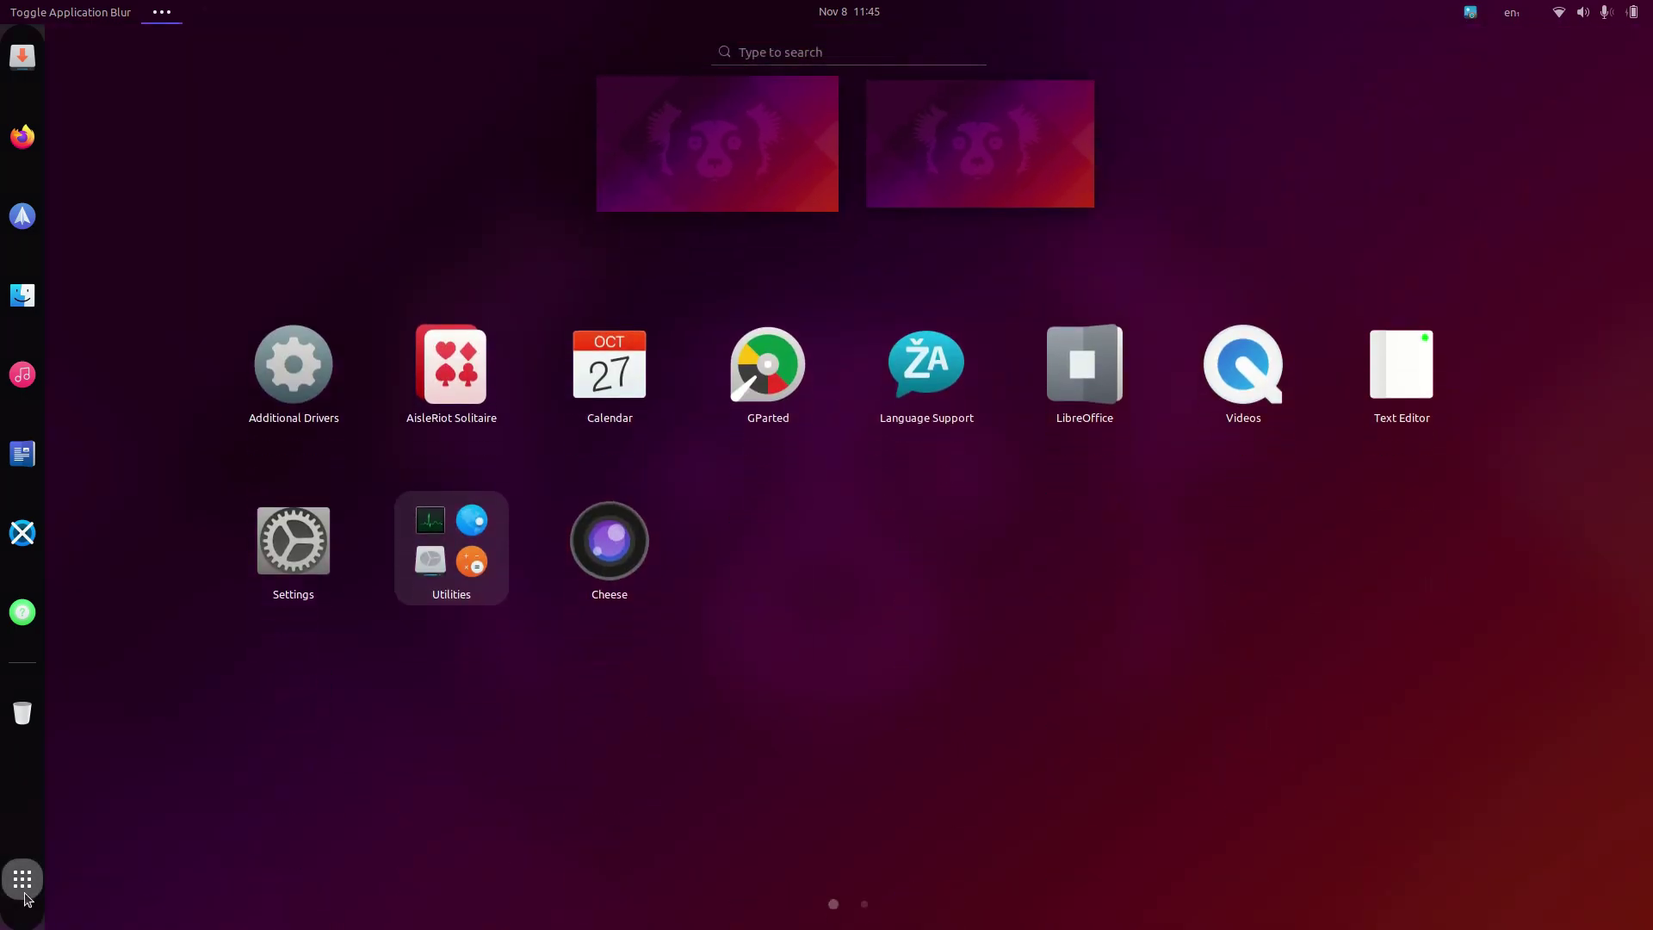
{"action": "type", "text": "tweak"}
{"action": "key", "text": "Return"}
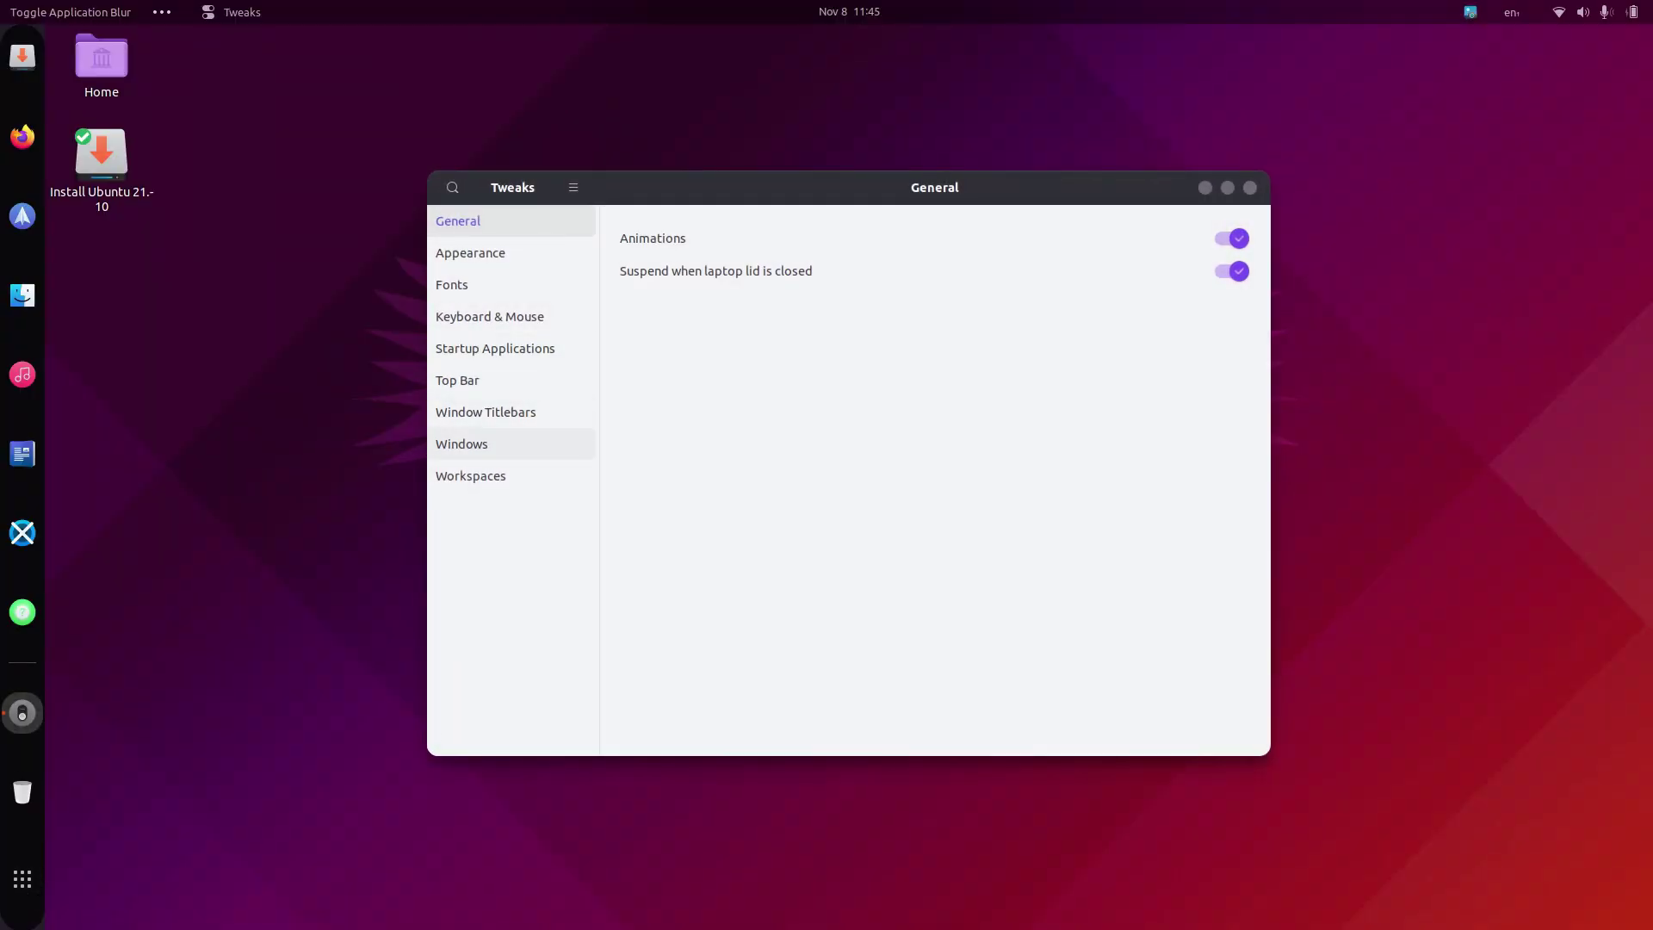
{"action": "left_click", "coordinate": [511, 253]}
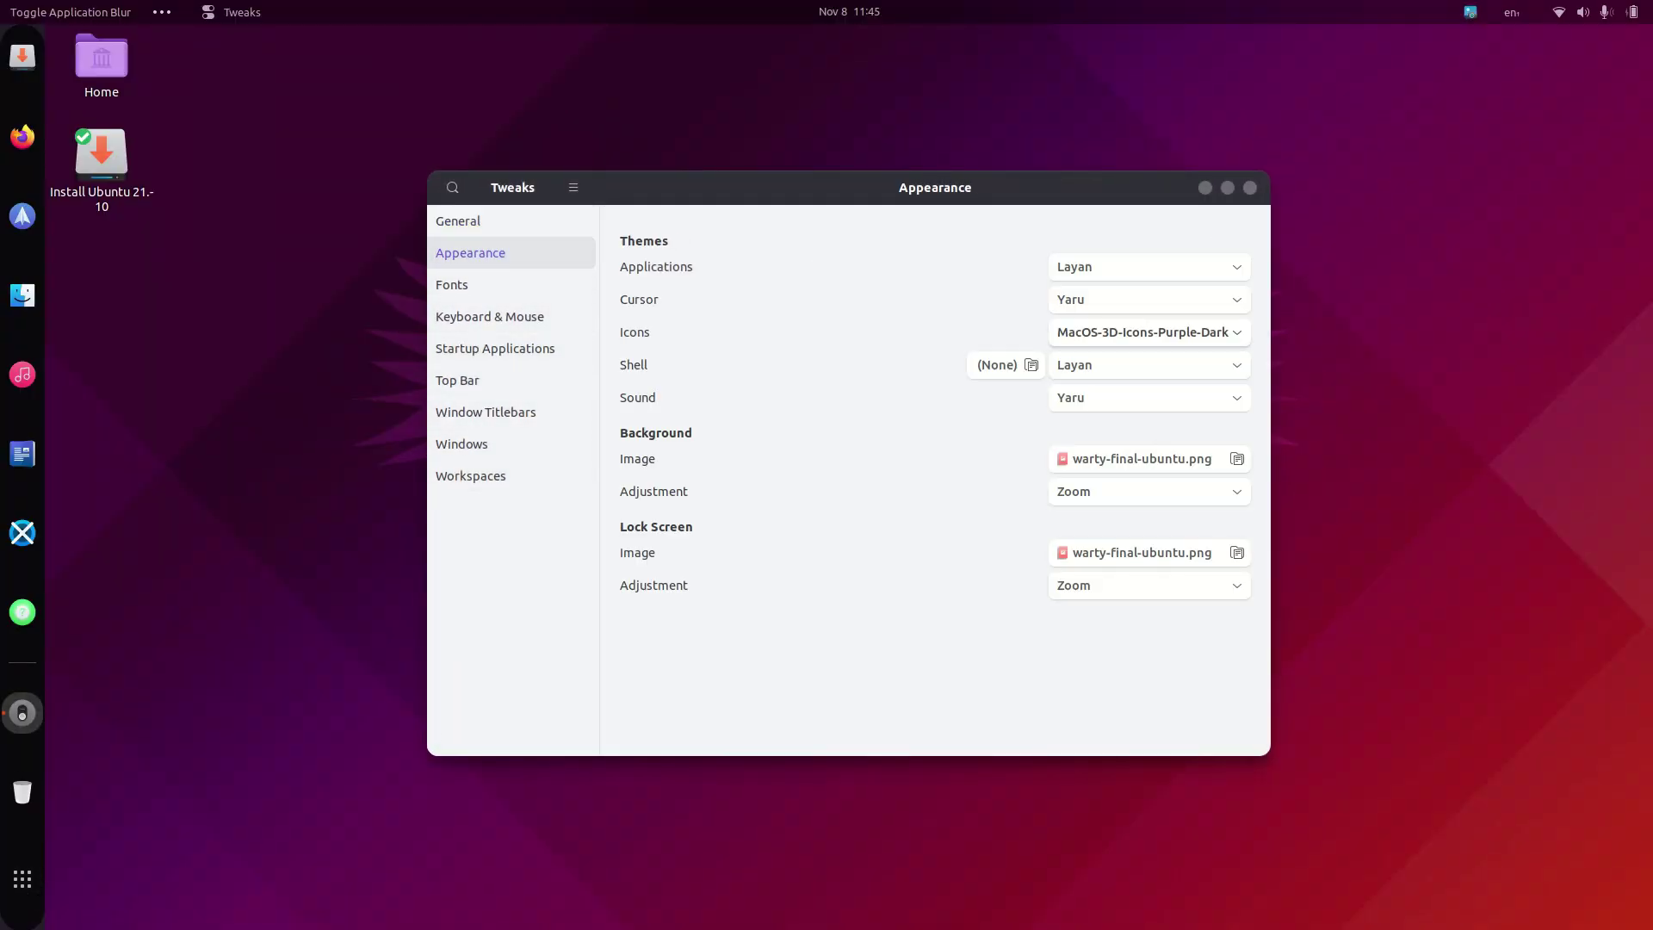
Set the Icons theme to MacOS-3D-Icons-Blue-Dark and close Tweaks.
{"action": "left_click", "coordinate": [1149, 332]}
{"action": "key", "text": "Up"}
{"action": "key", "text": "Return"}
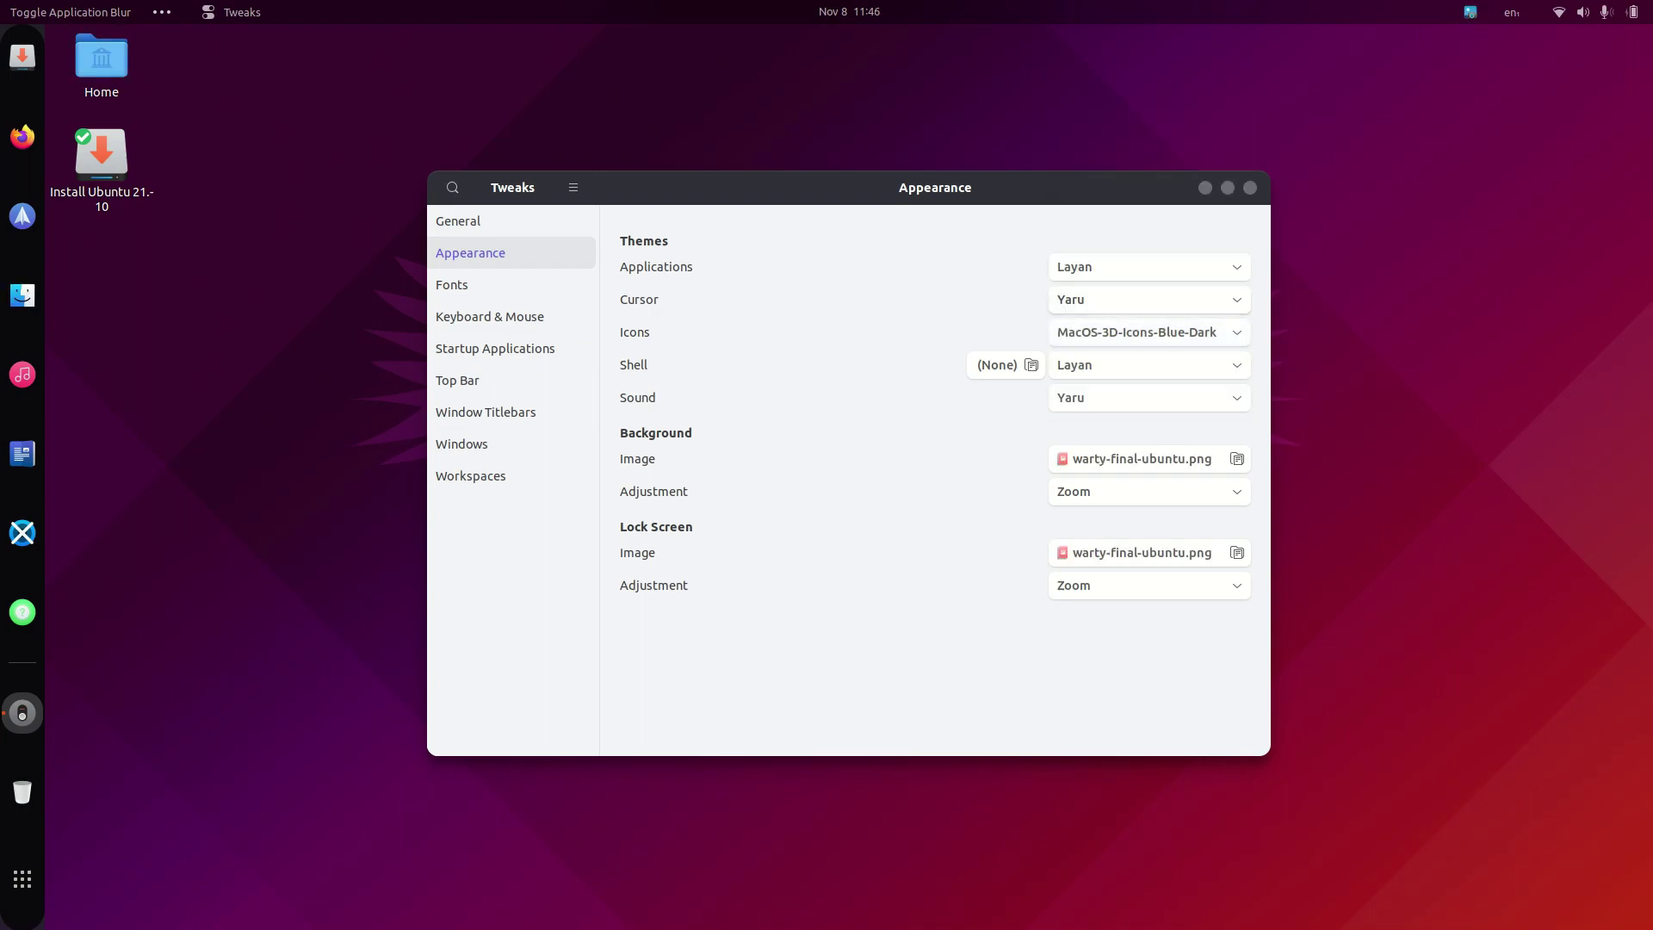
{"action": "left_click", "coordinate": [1250, 188]}
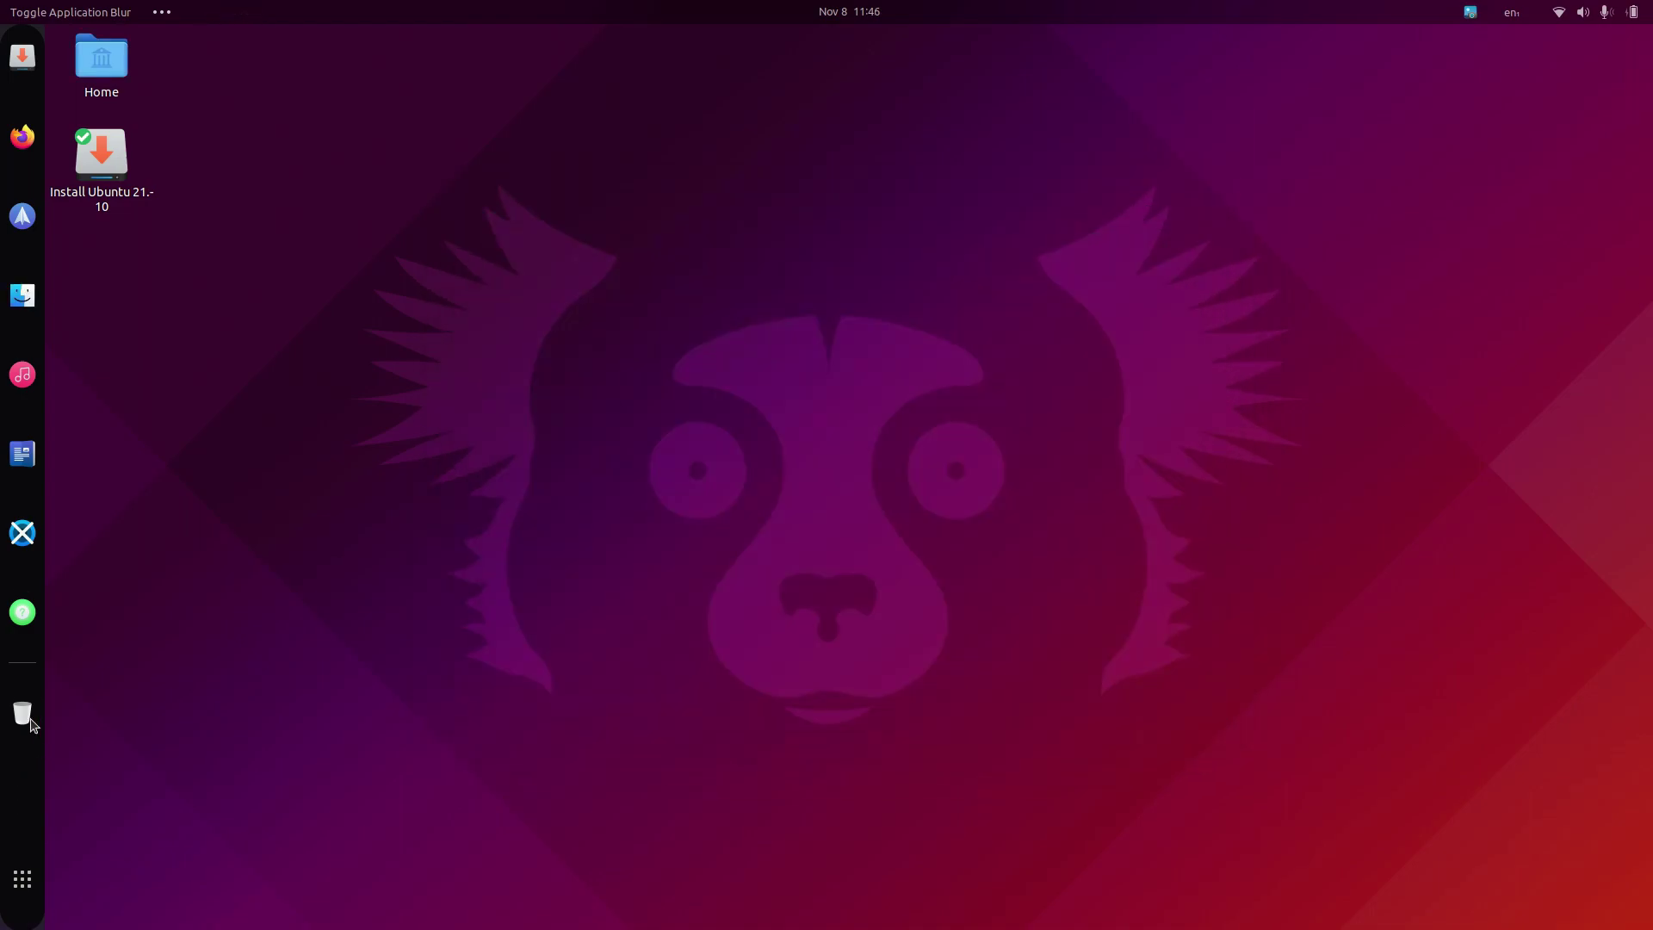
Open the Home folder in Files to examine the folder icons, and close the window.
{"action": "left_click", "coordinate": [22, 295]}
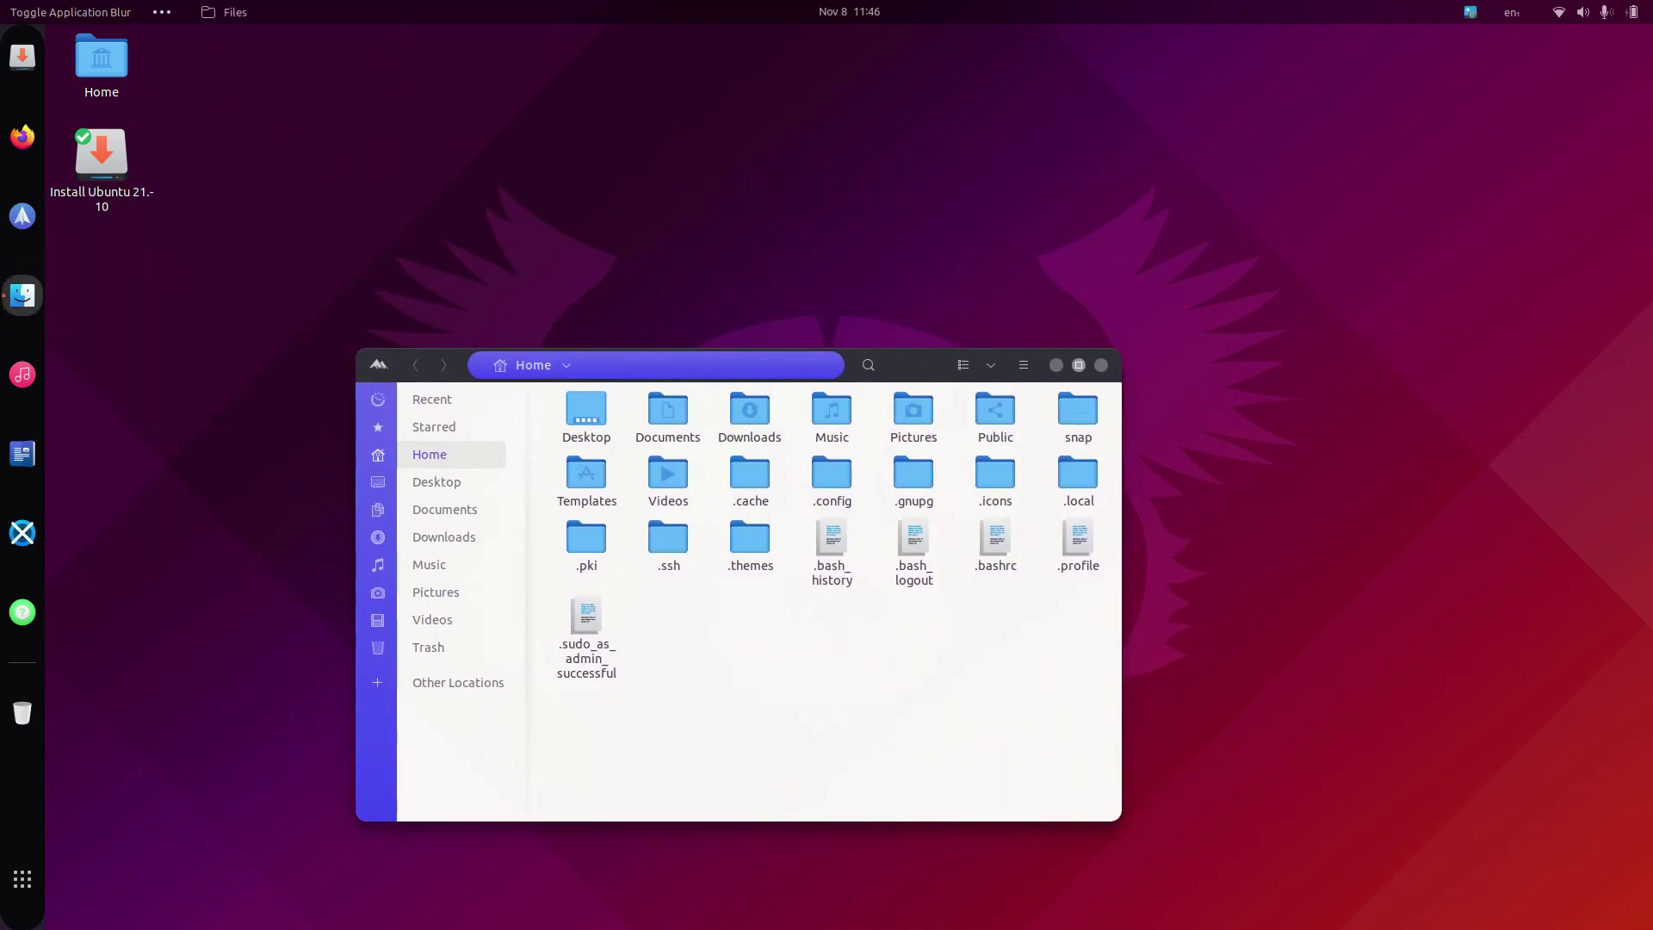
{"action": "left_click", "coordinate": [1079, 364]}
{"action": "left_click_drag", "start_coordinate": [1325, 47], "coordinate": [695, 278]}
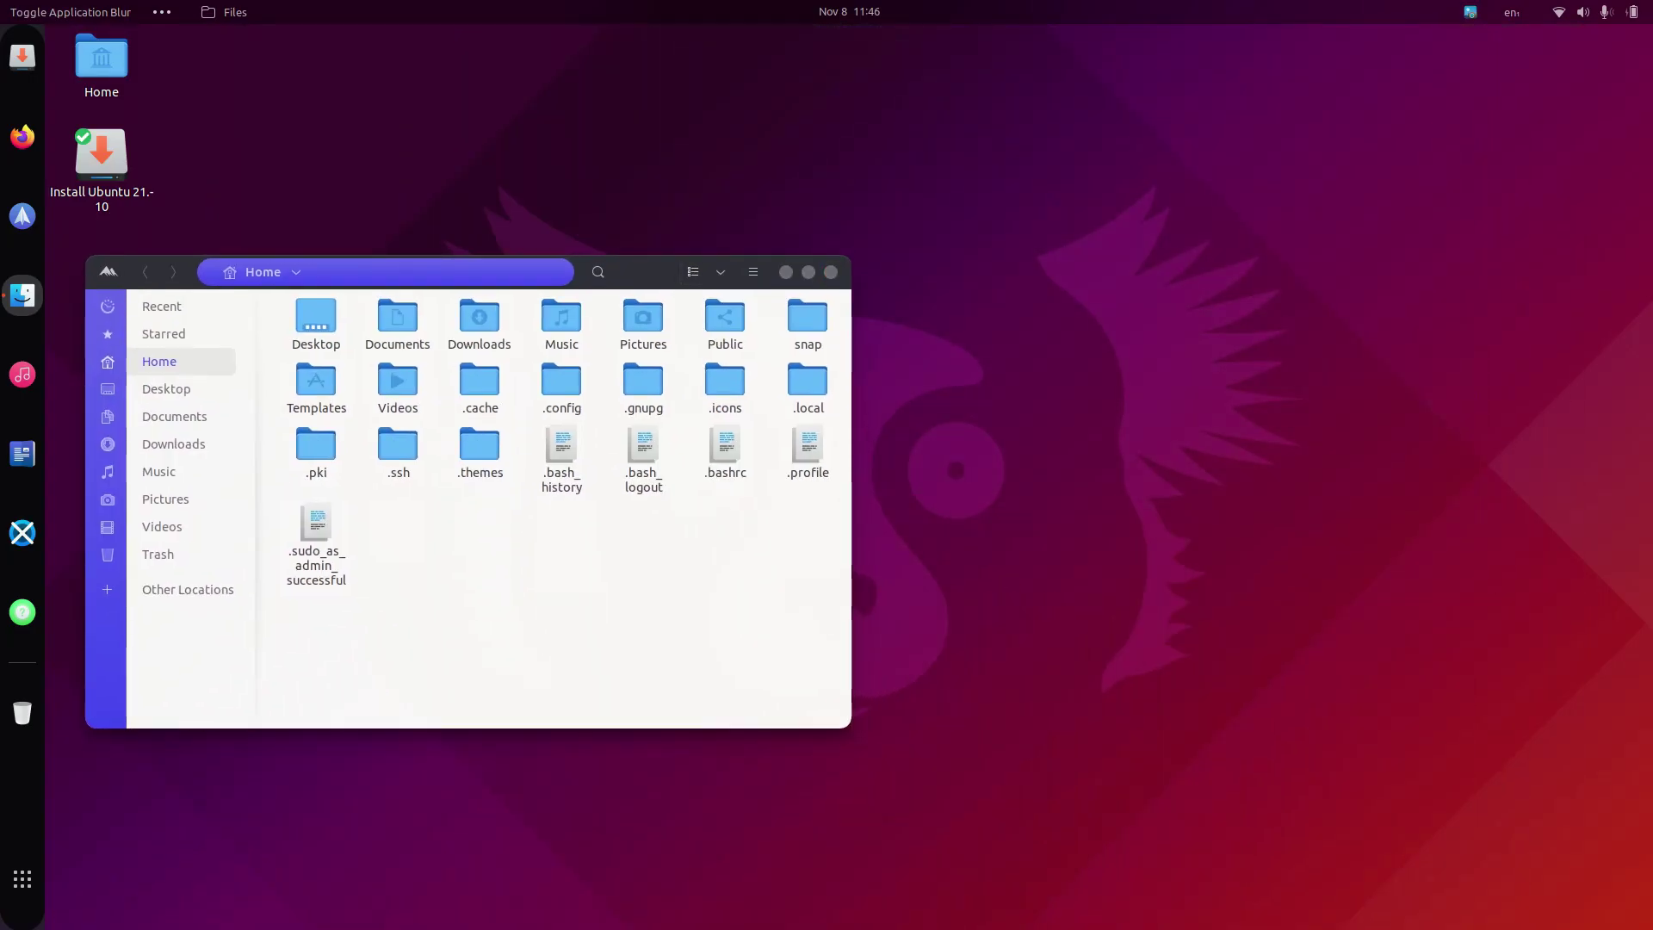
{"action": "left_click", "coordinate": [830, 272]}
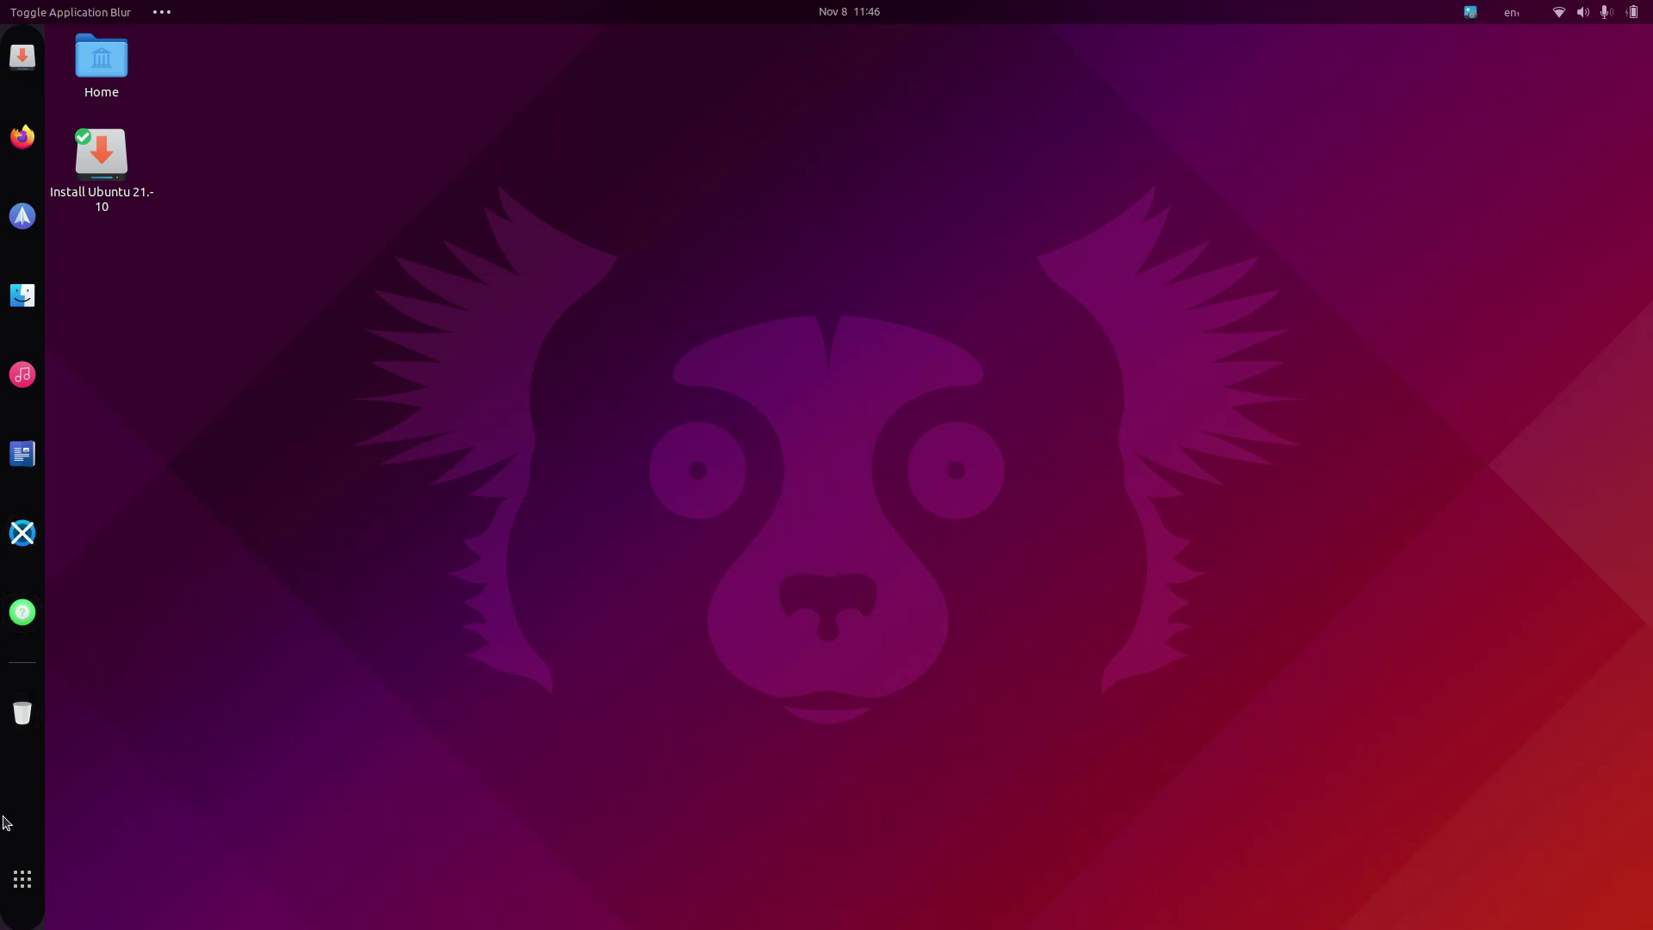
Switch to Firefox, search the web for pexels, and open the Pexels website.
{"action": "left_click", "coordinate": [2, 129]}
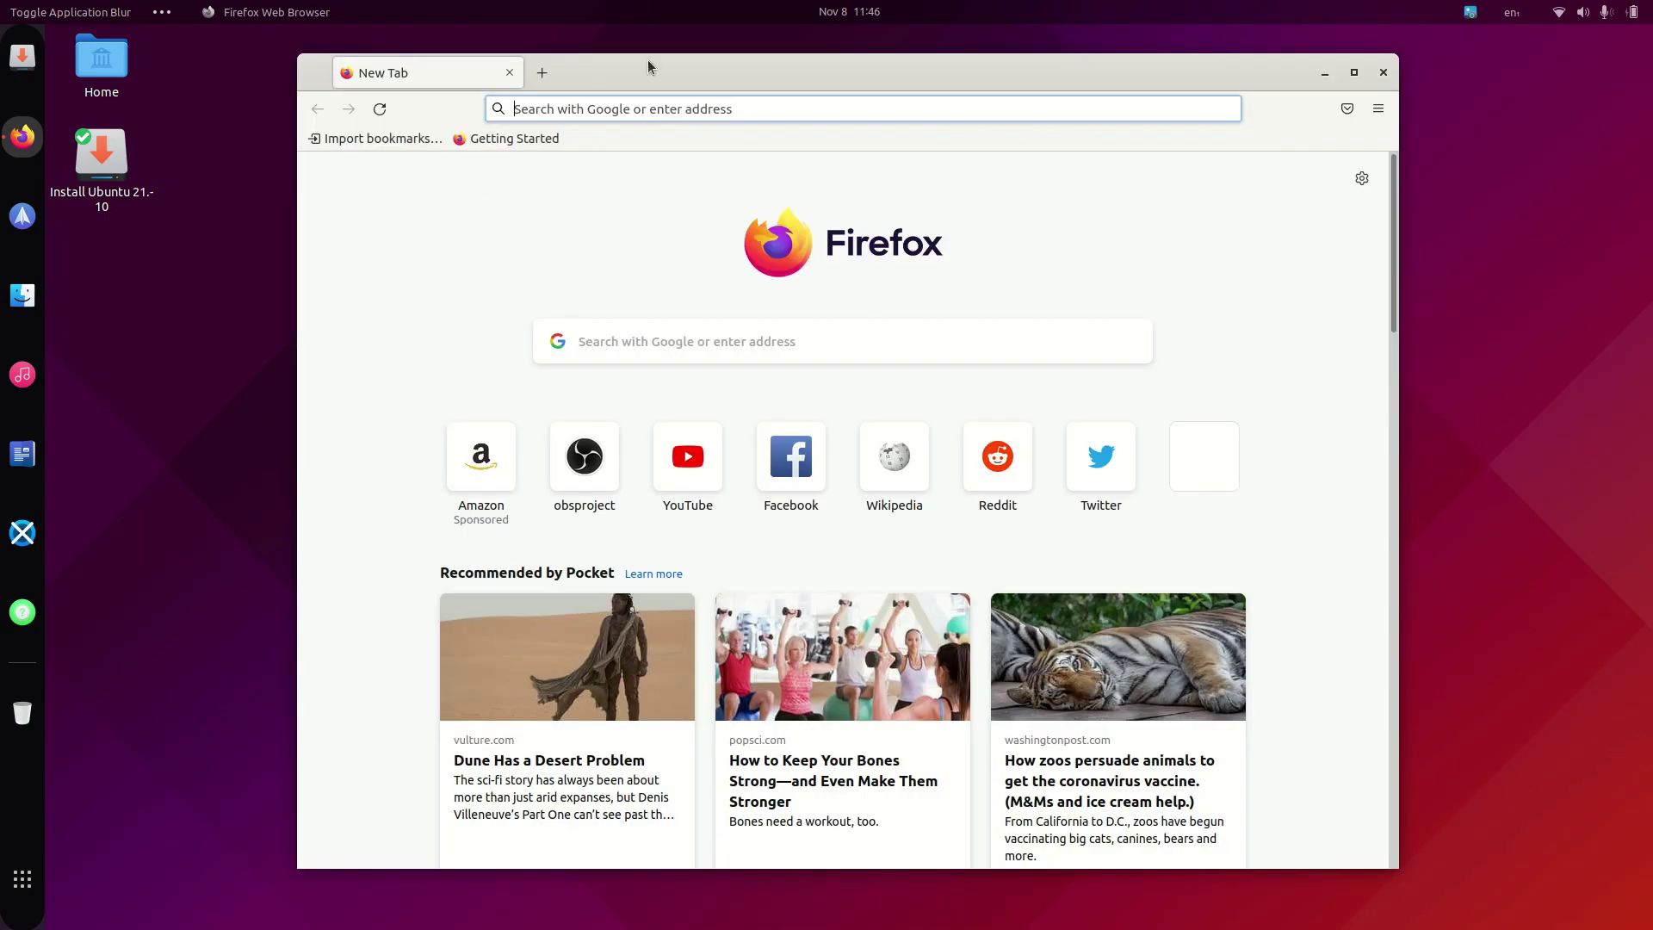
{"action": "left_click_drag", "start_coordinate": [648, 66], "coordinate": [664, 134]}
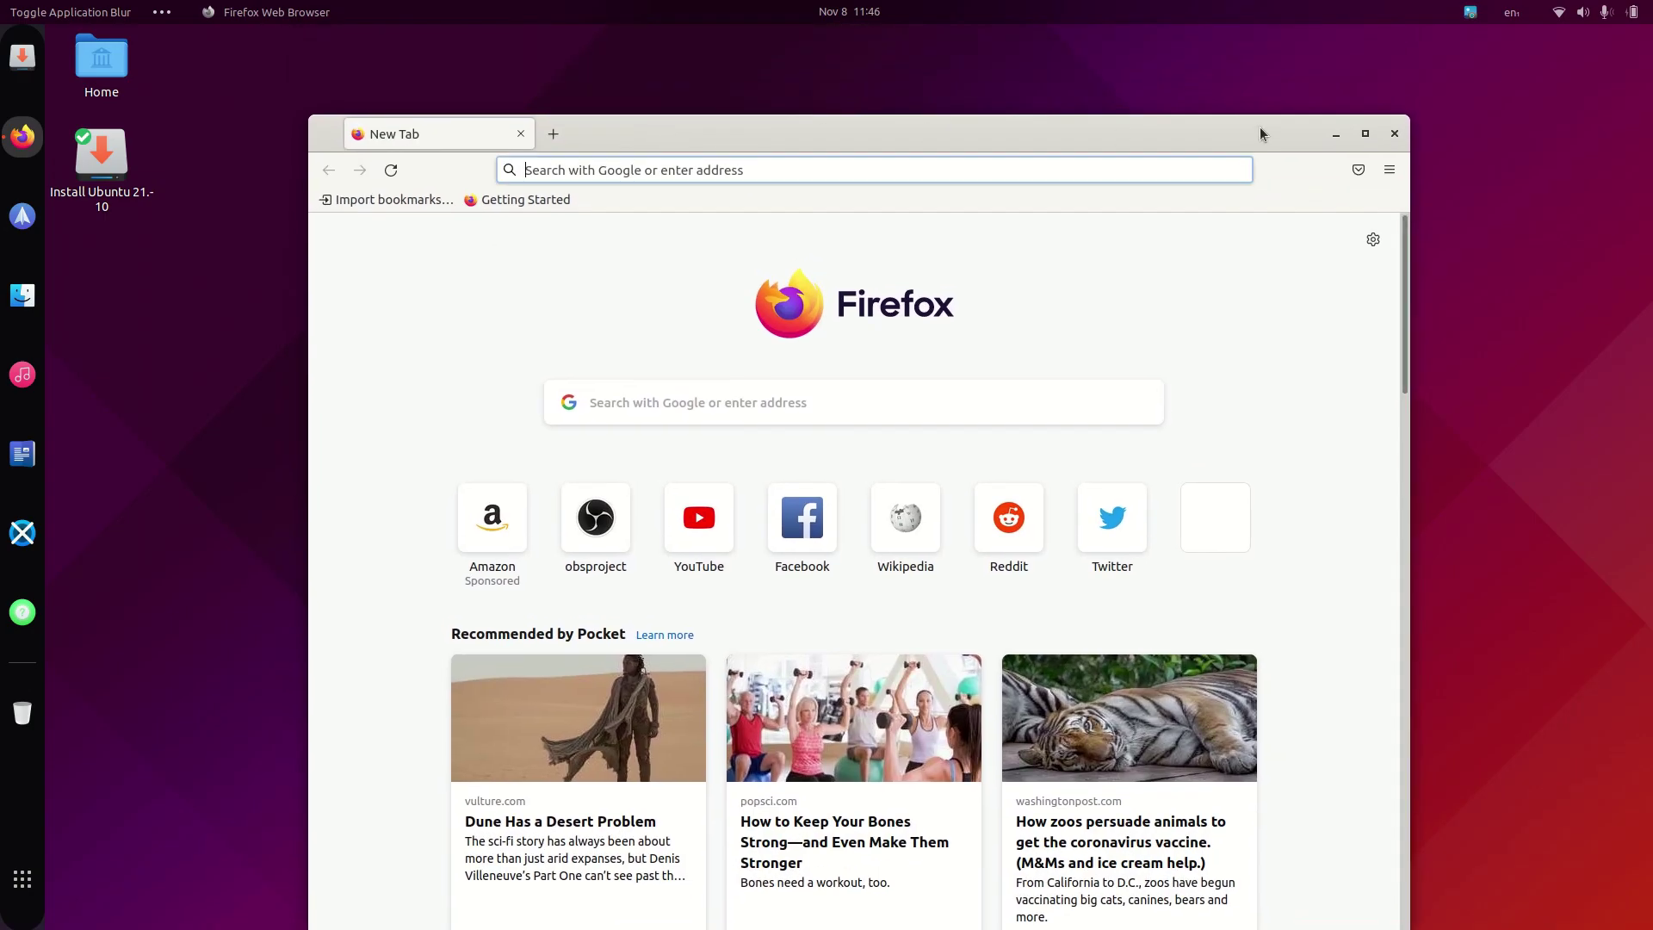
{"action": "left_click", "coordinate": [1049, 172]}
{"action": "type", "text": "pexels"}
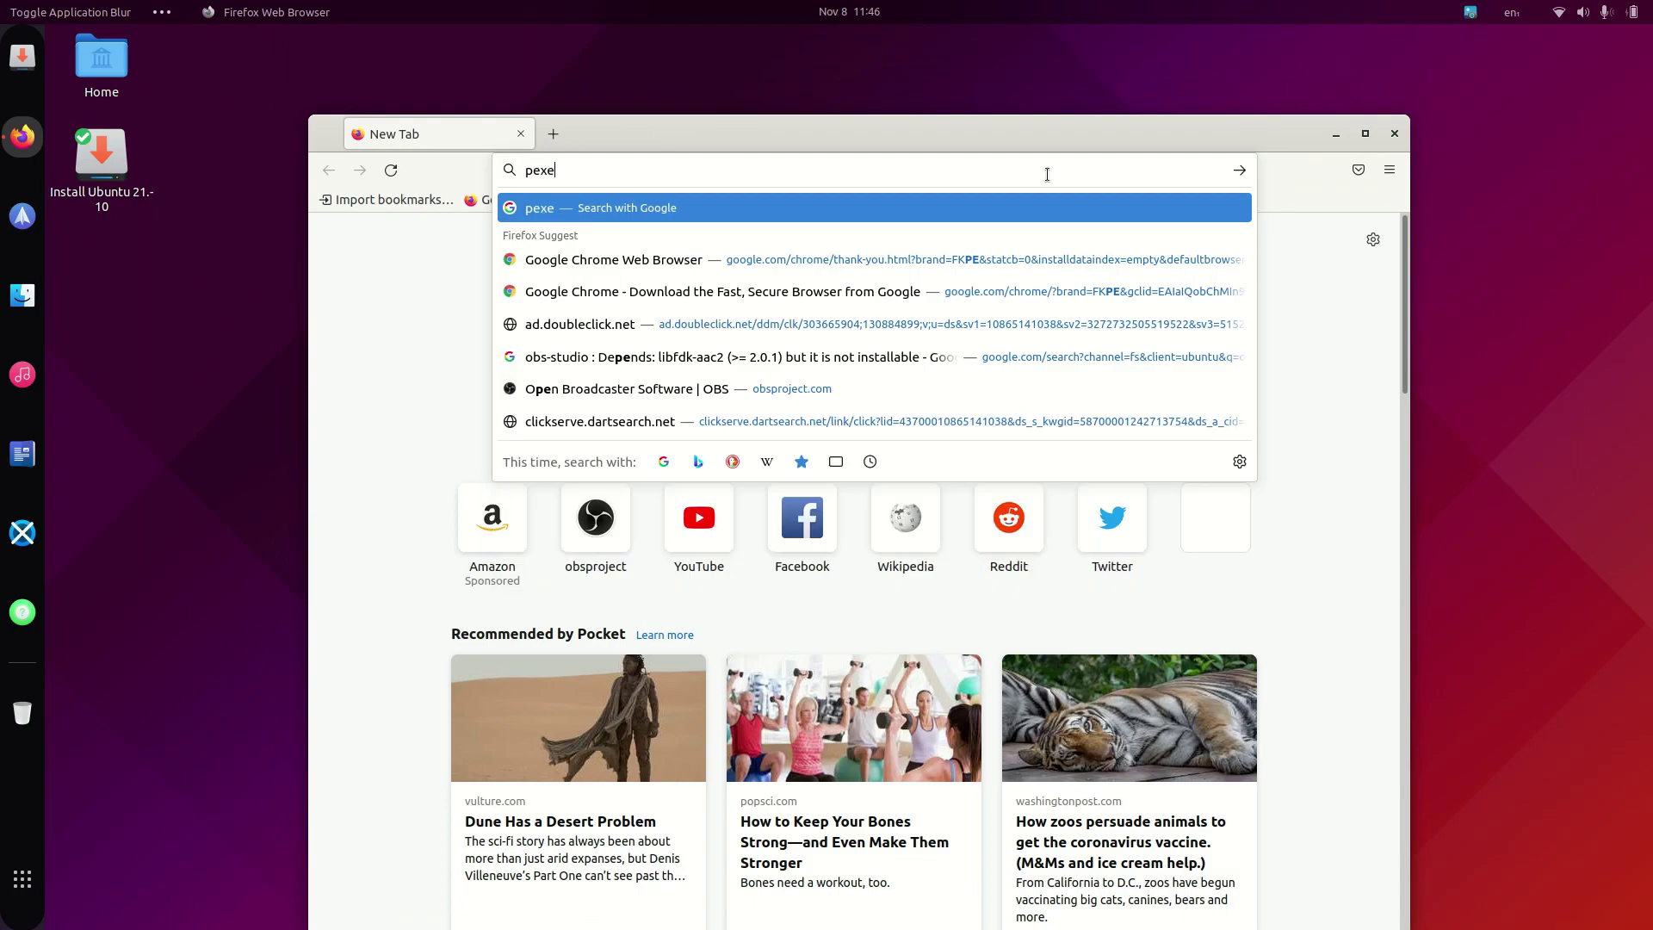
{"action": "key", "text": "Return"}
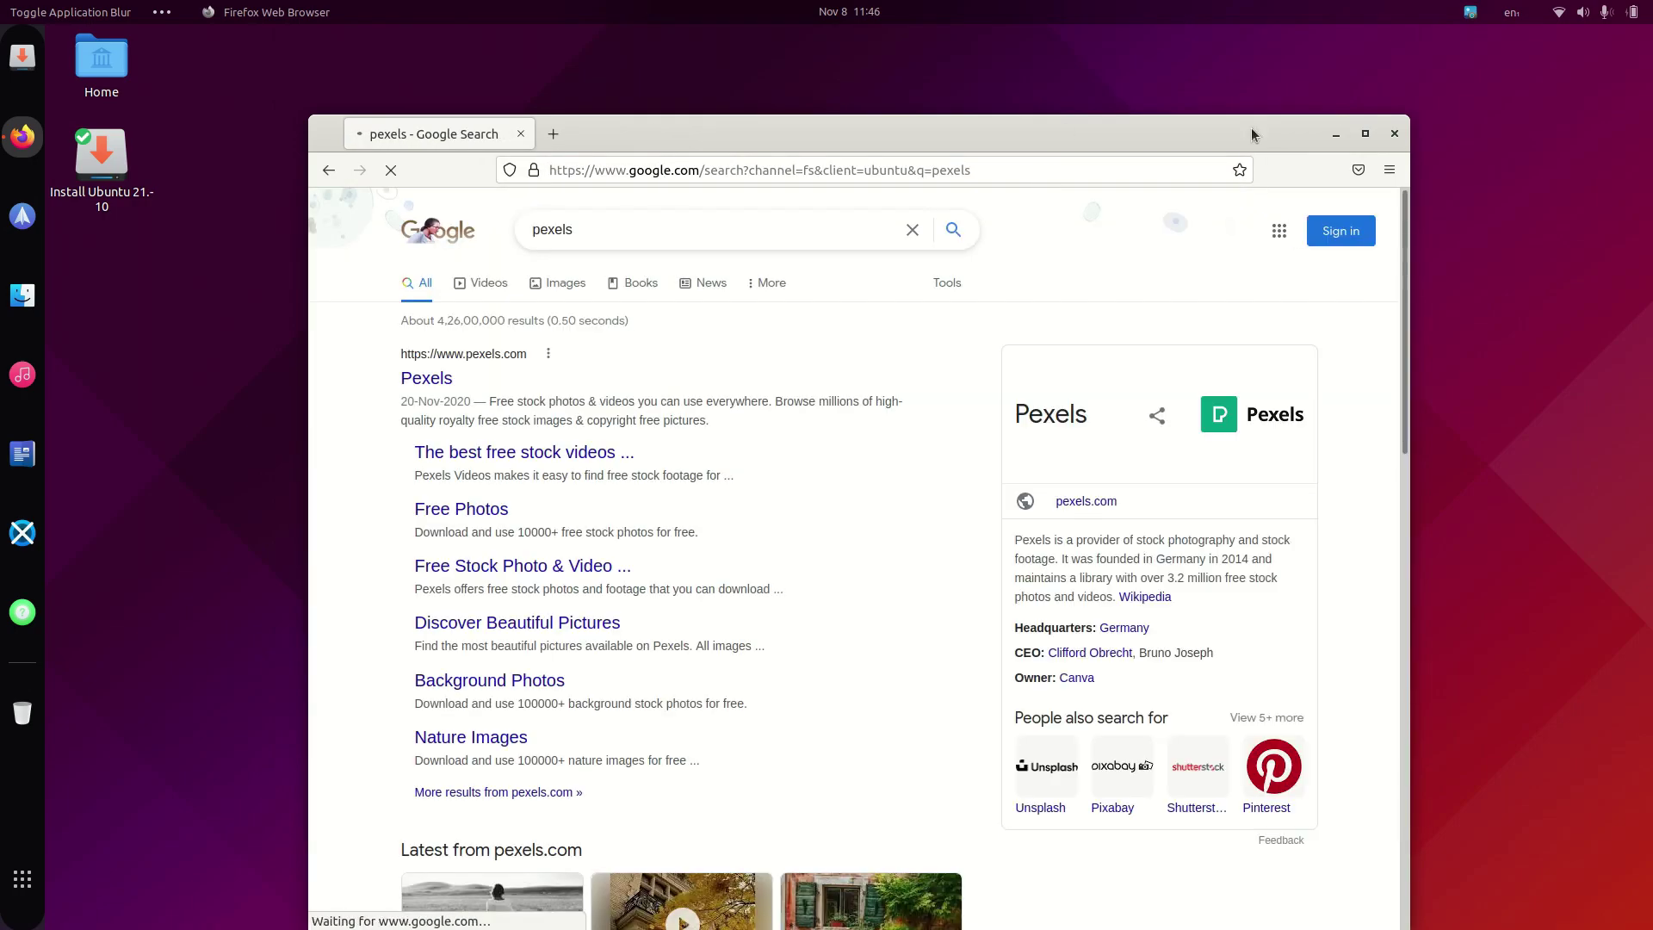
{"action": "left_click", "coordinate": [424, 379]}
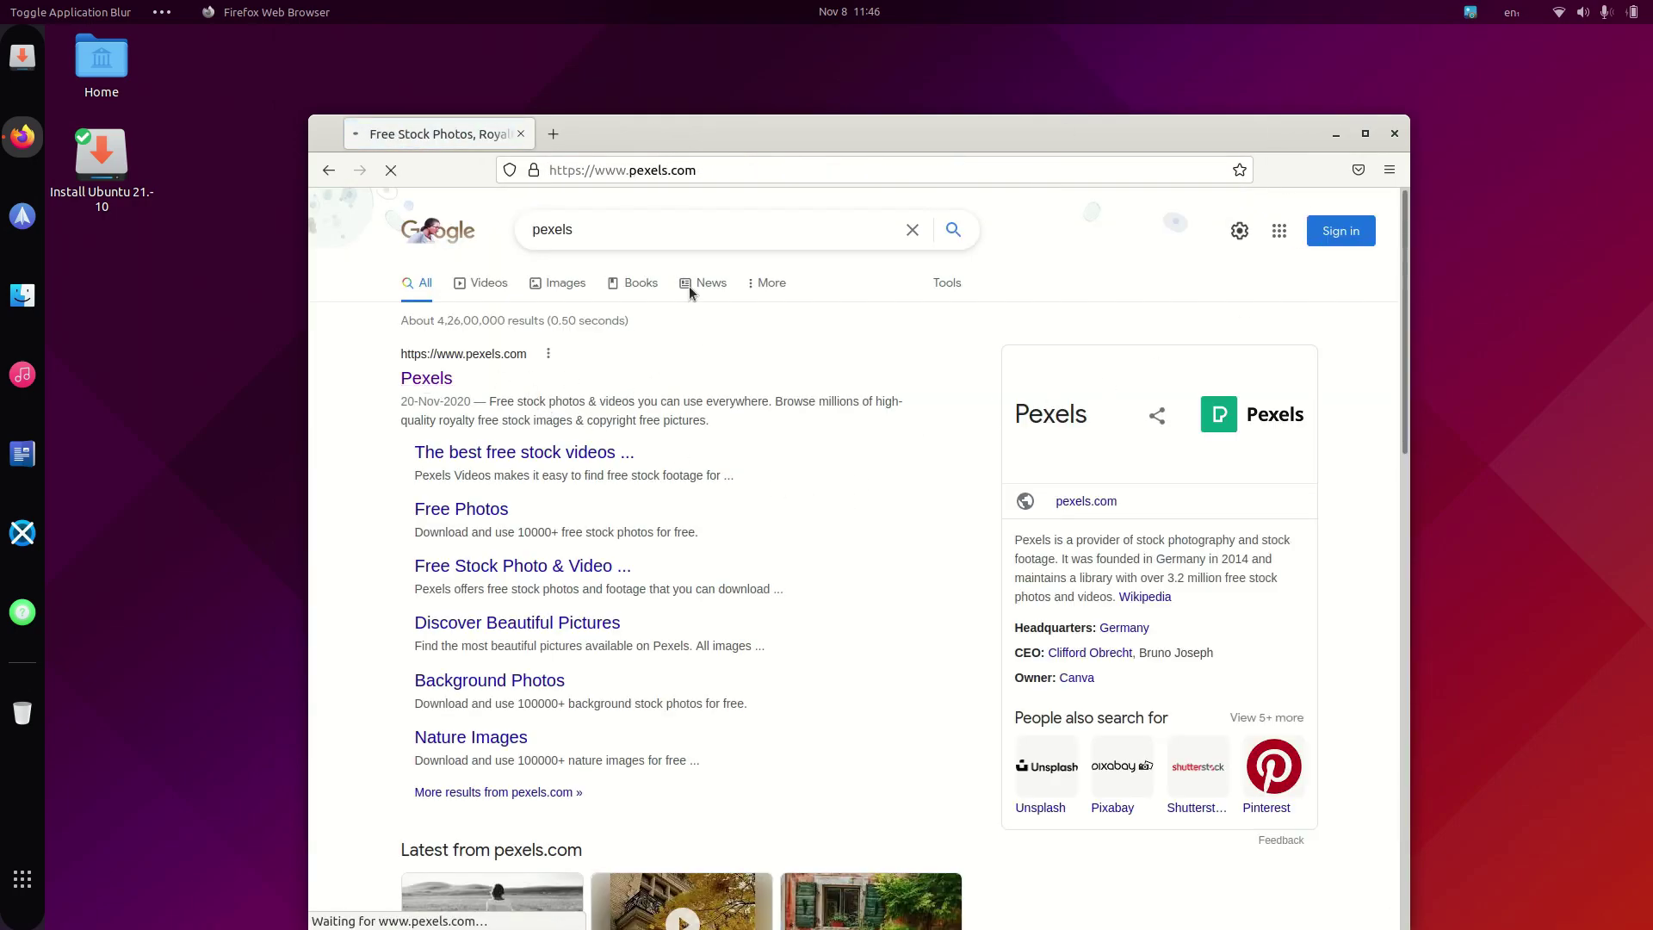
Search Pexels for gradient photos.
{"action": "type", "text": "graden"}
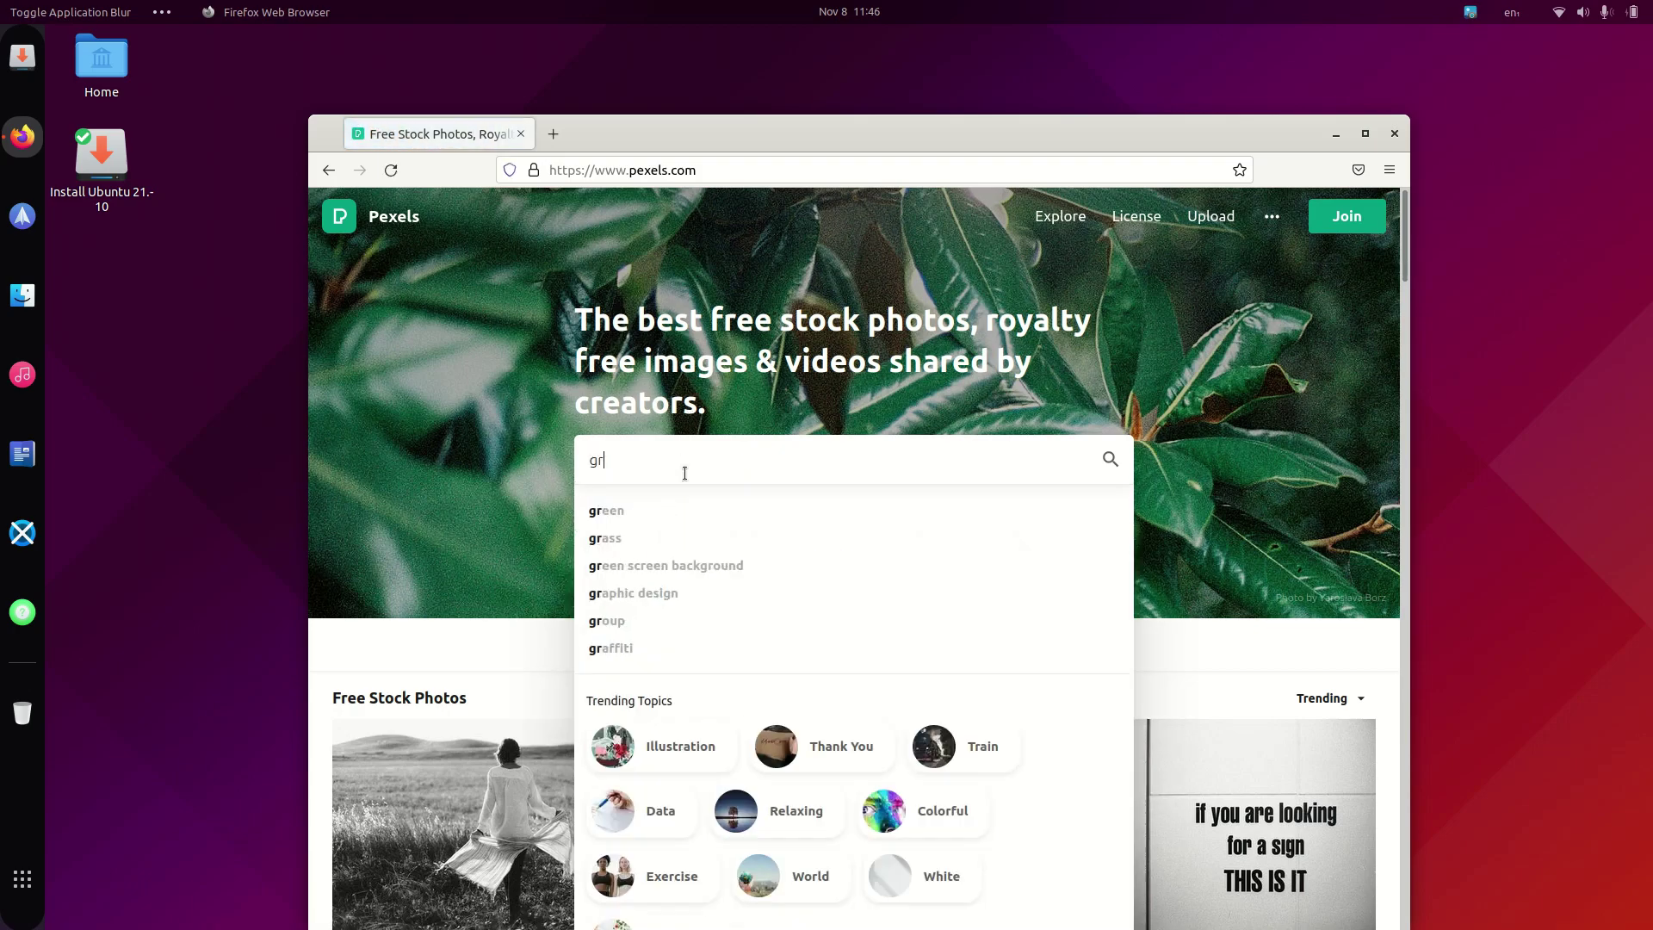
{"action": "type", "text": "t"}
{"action": "key", "text": "Return"}
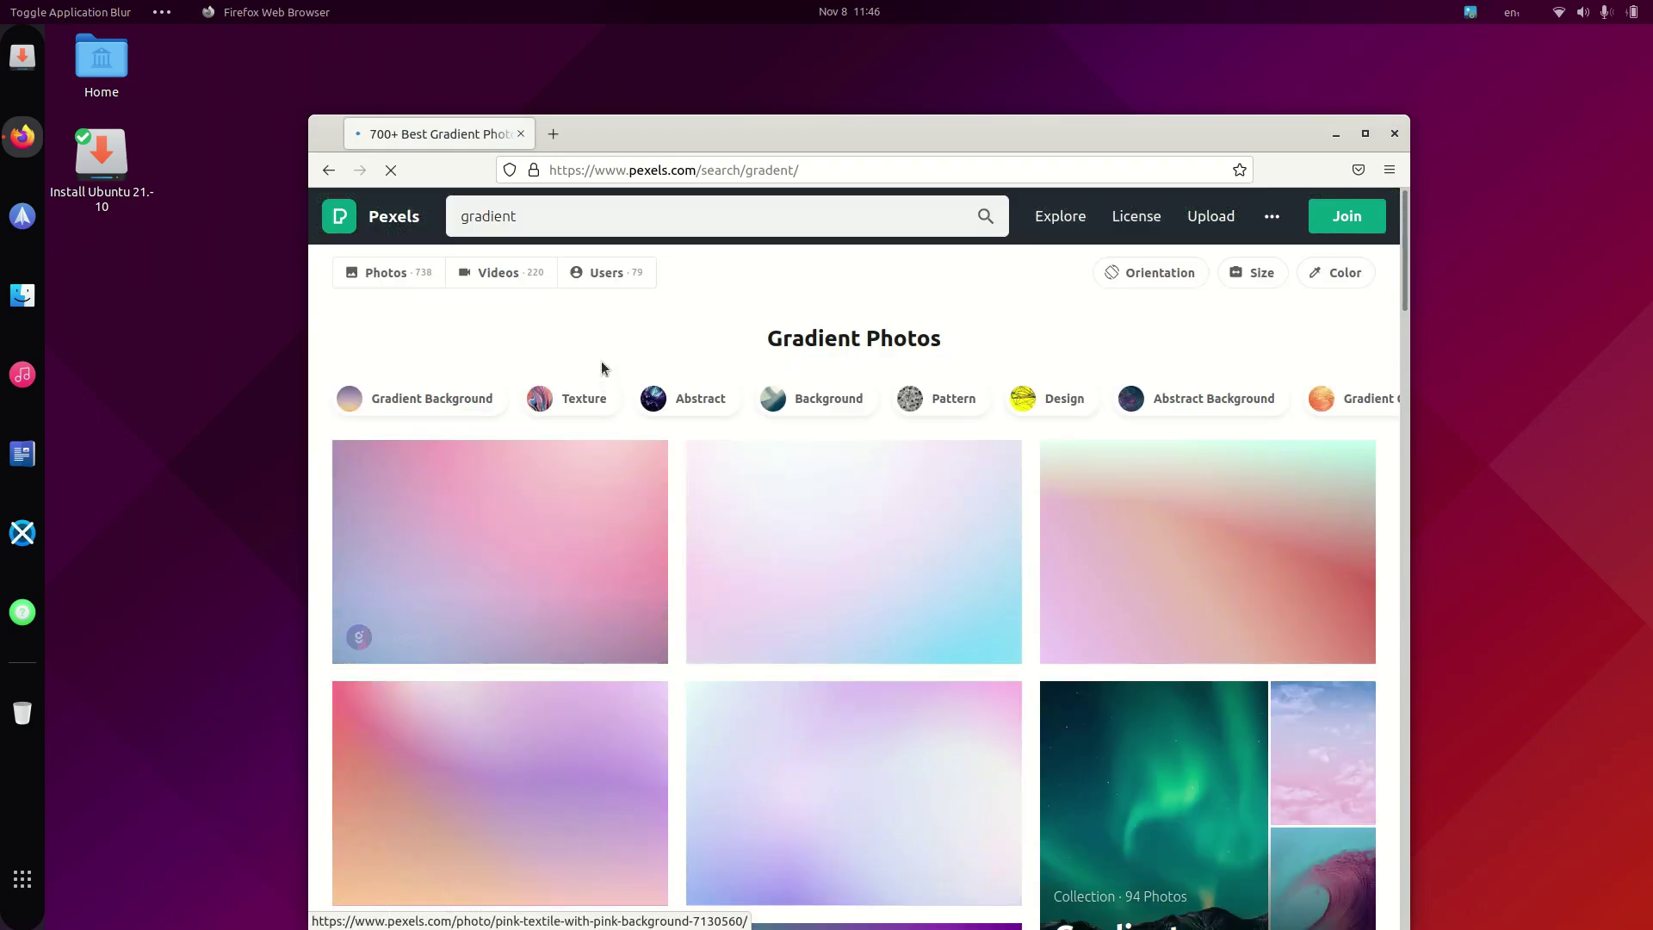
Open the green and blue color gradient photo by Gradienta and download it with the Save File option.
{"action": "scroll", "coordinate": [796, 631], "scroll_direction": "down", "scroll_amount": 6}
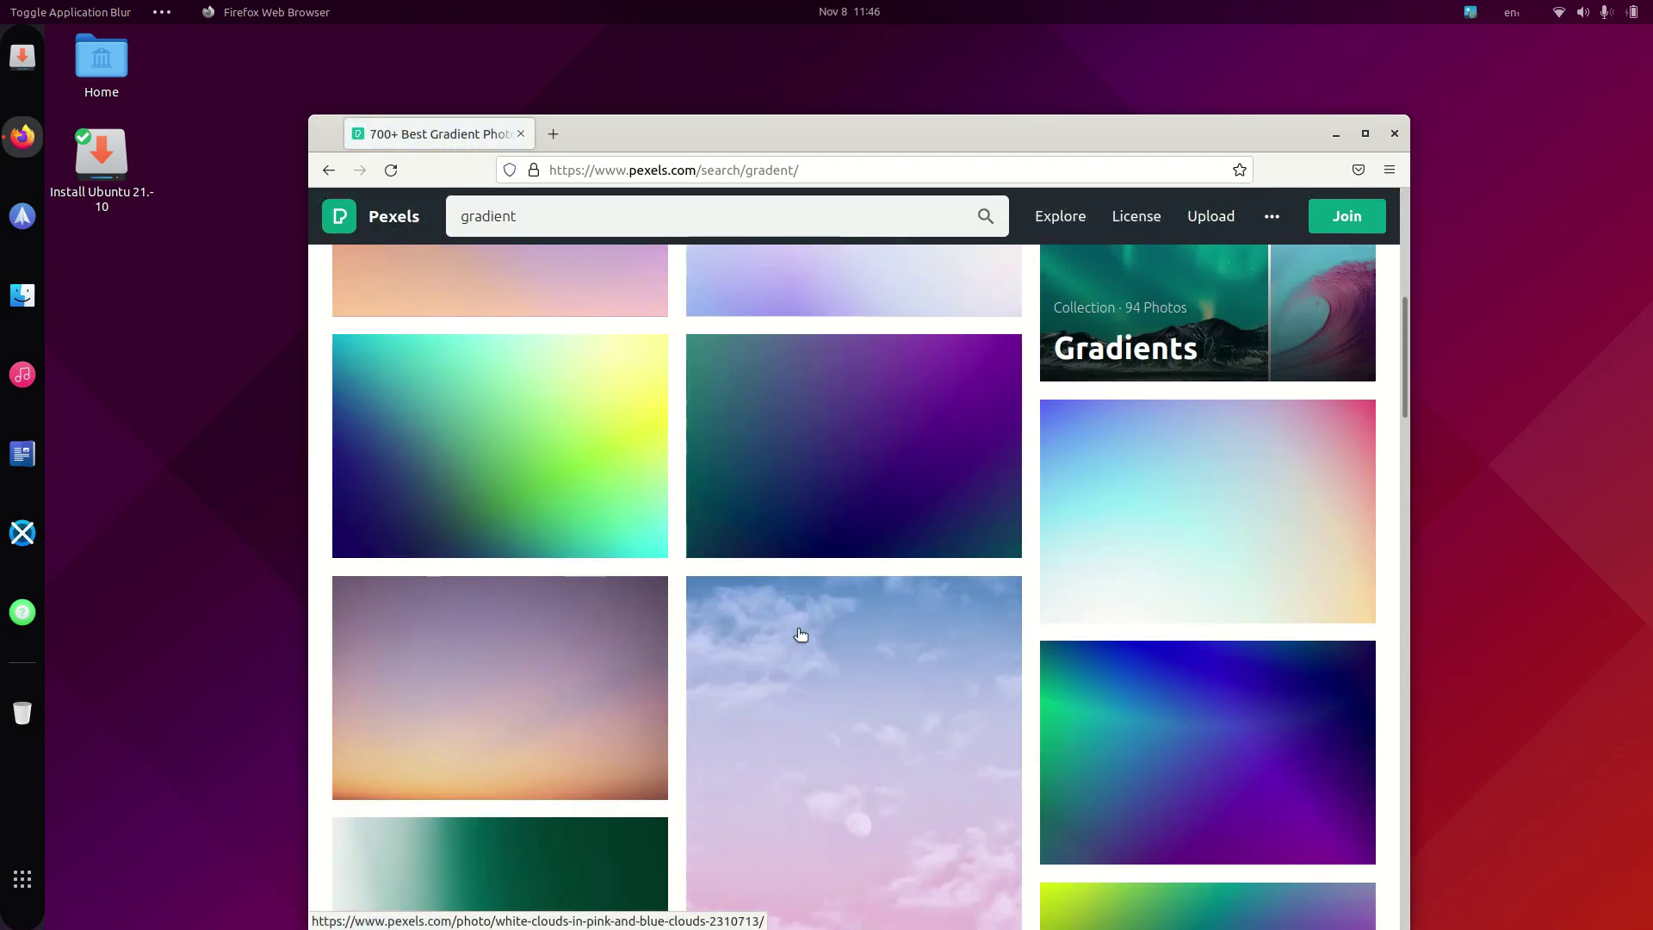
{"action": "left_click", "coordinate": [471, 446]}
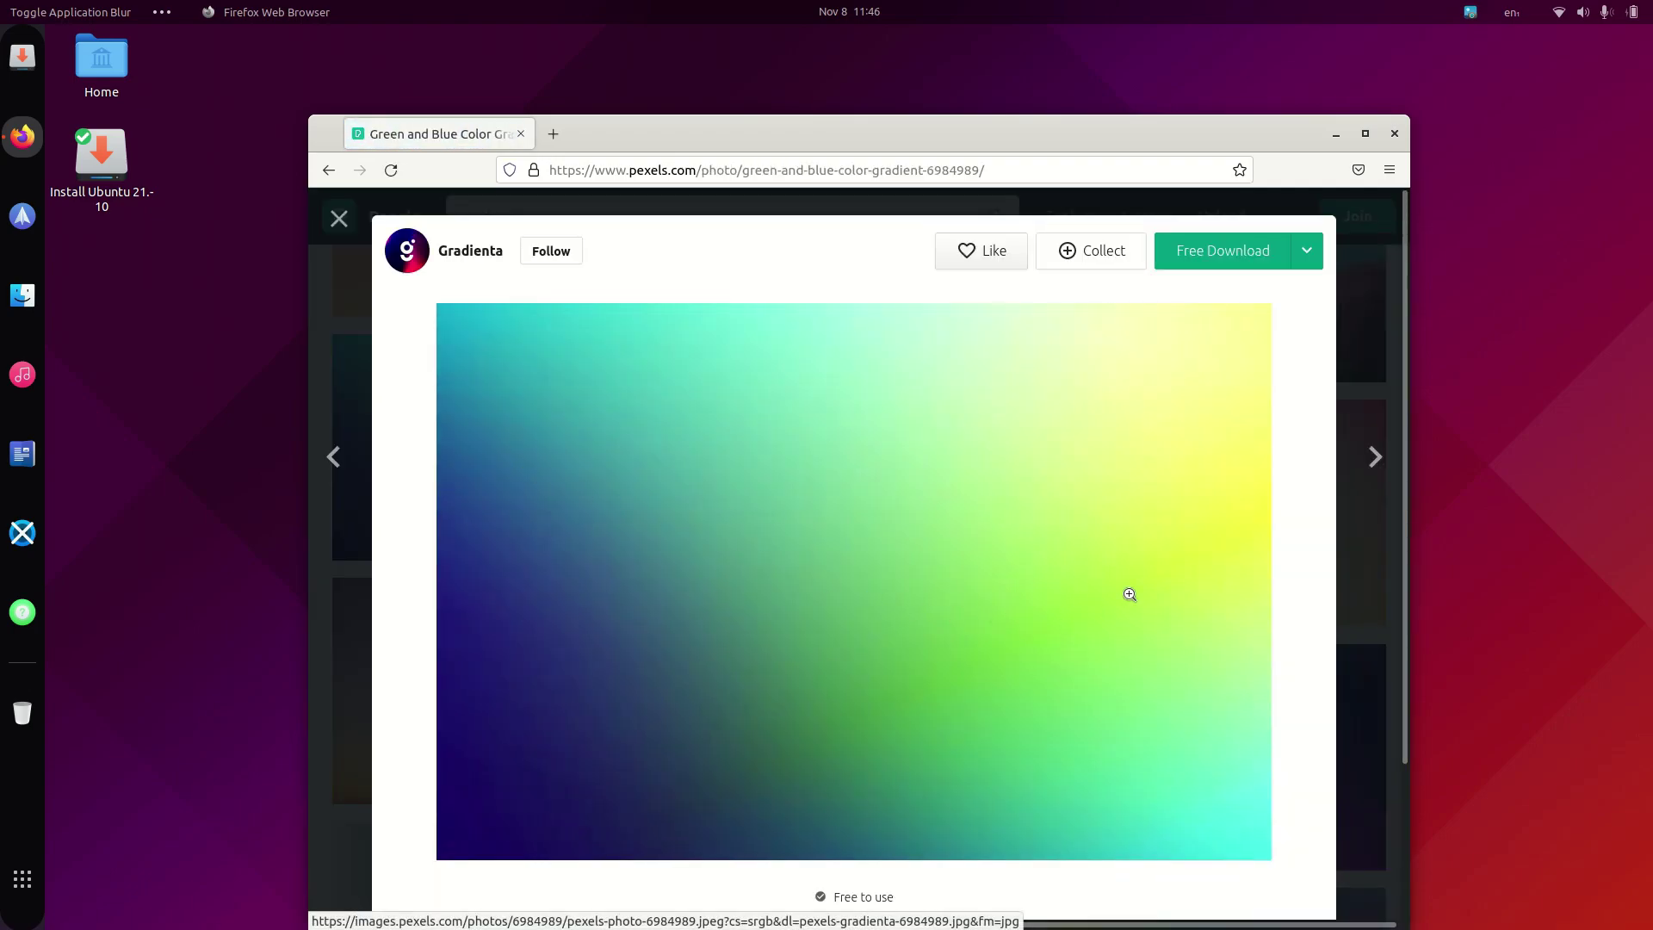
{"action": "left_click", "coordinate": [1271, 262]}
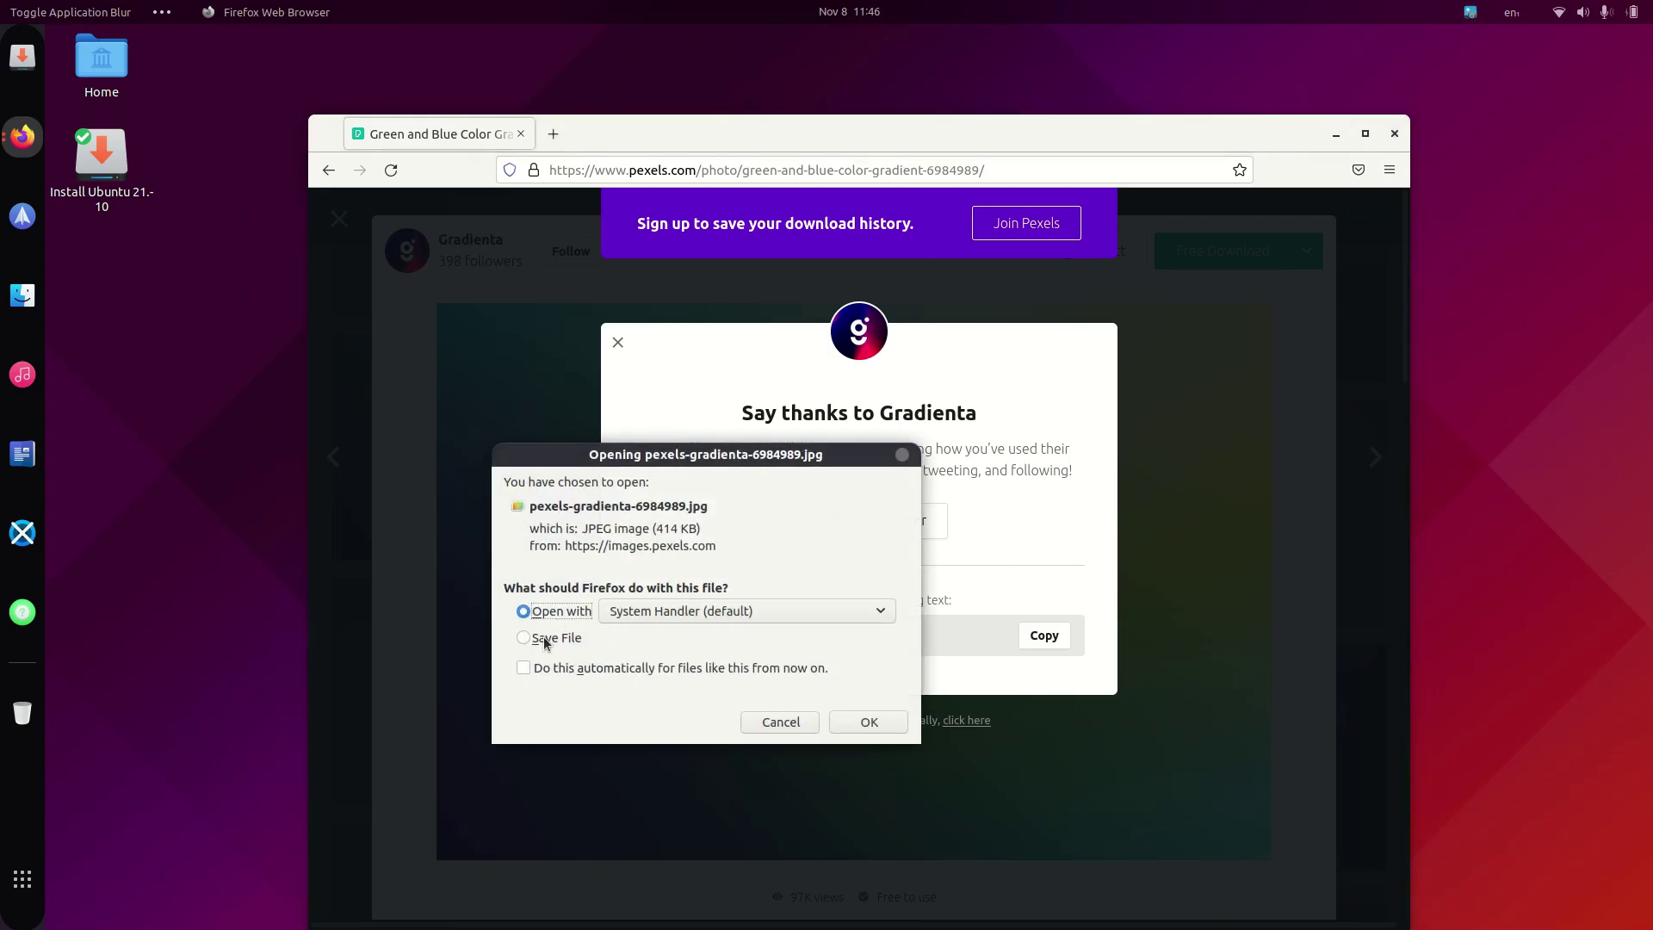
{"action": "left_click", "coordinate": [545, 640]}
{"action": "left_click", "coordinate": [839, 725]}
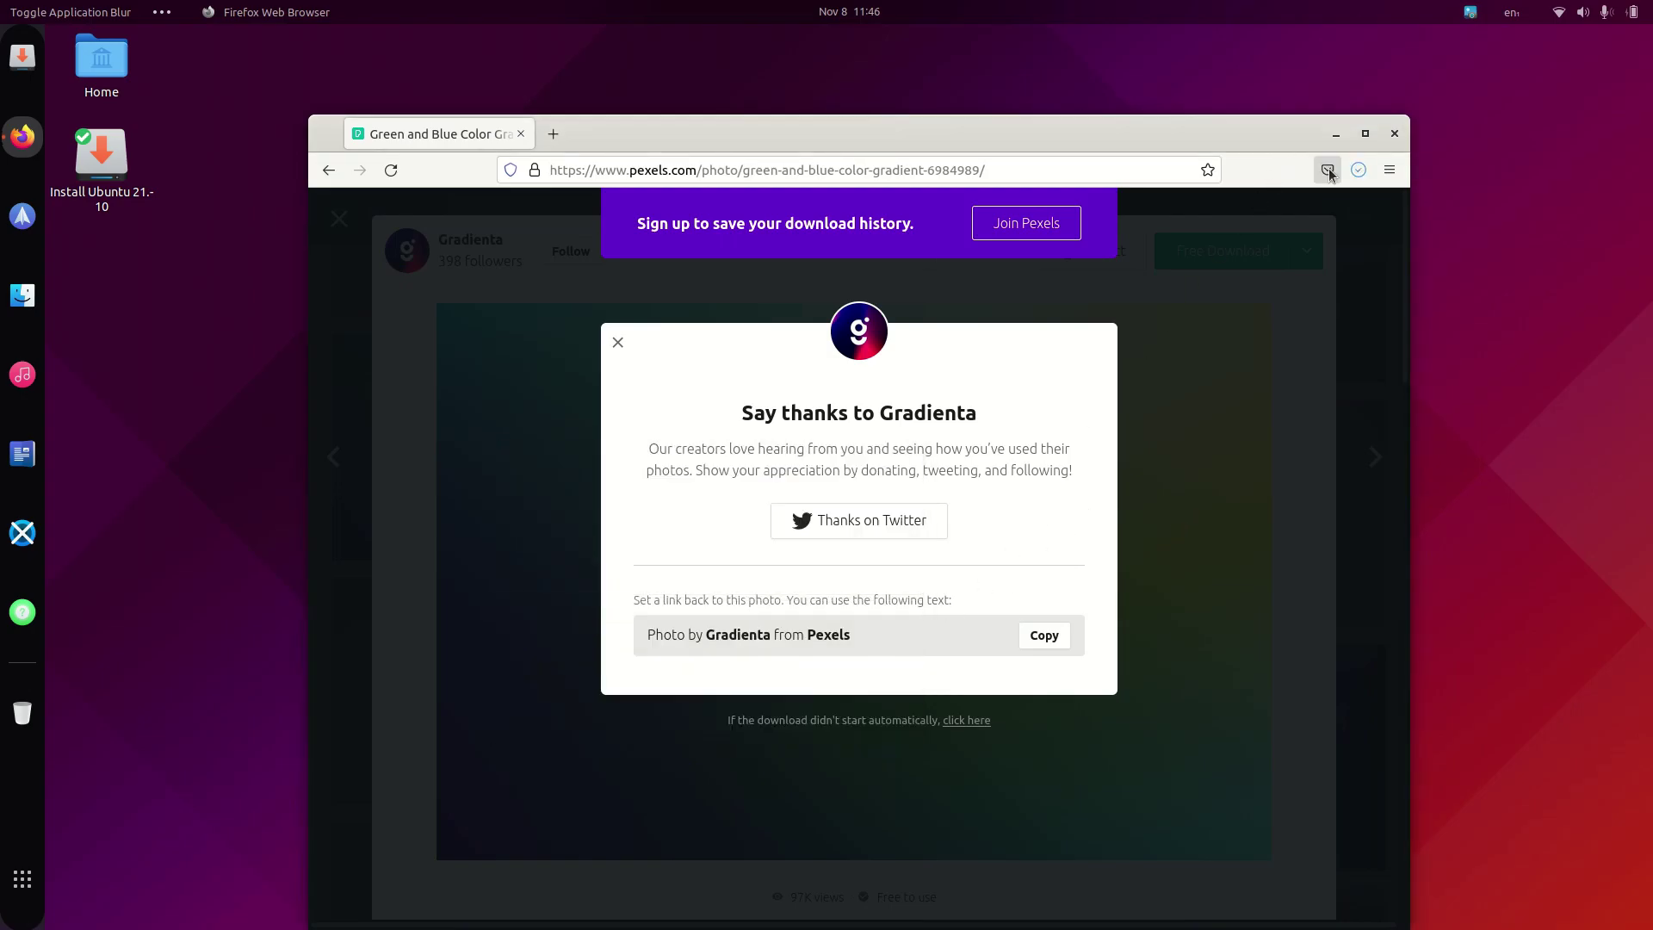
Set the downloaded pexels-gradienta-6984989.jpg as the desktop wallpaper, and close the Files and Firefox windows.
{"action": "left_click", "coordinate": [1346, 215]}
{"action": "right_click", "coordinate": [403, 148]}
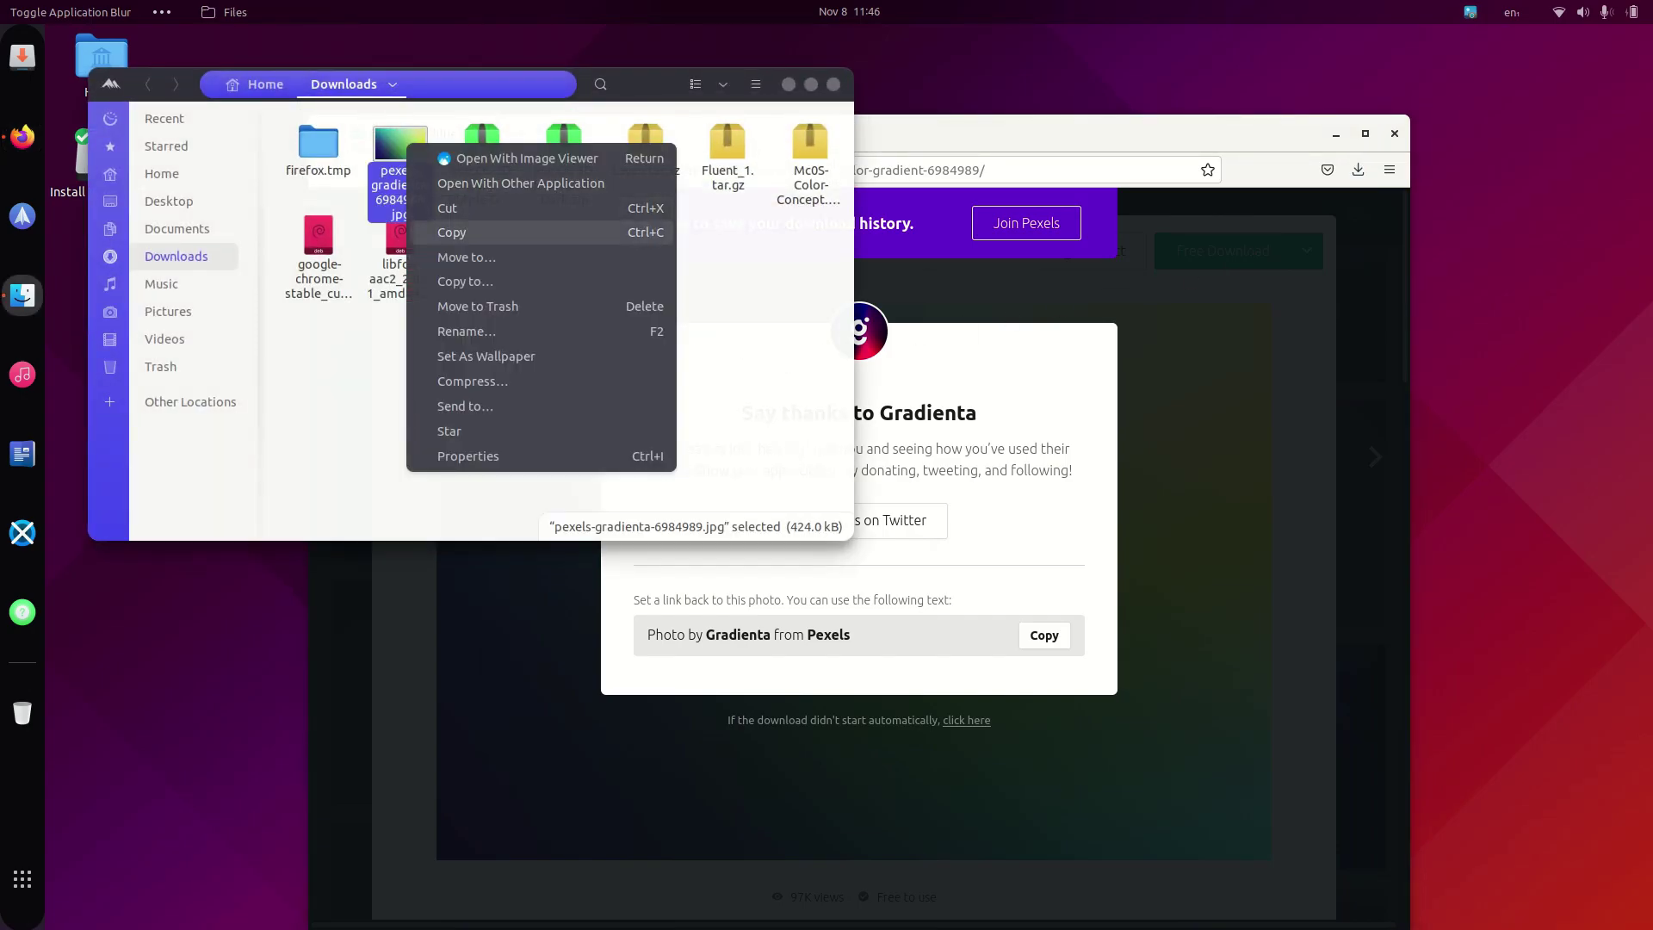
{"action": "left_click", "coordinate": [485, 355]}
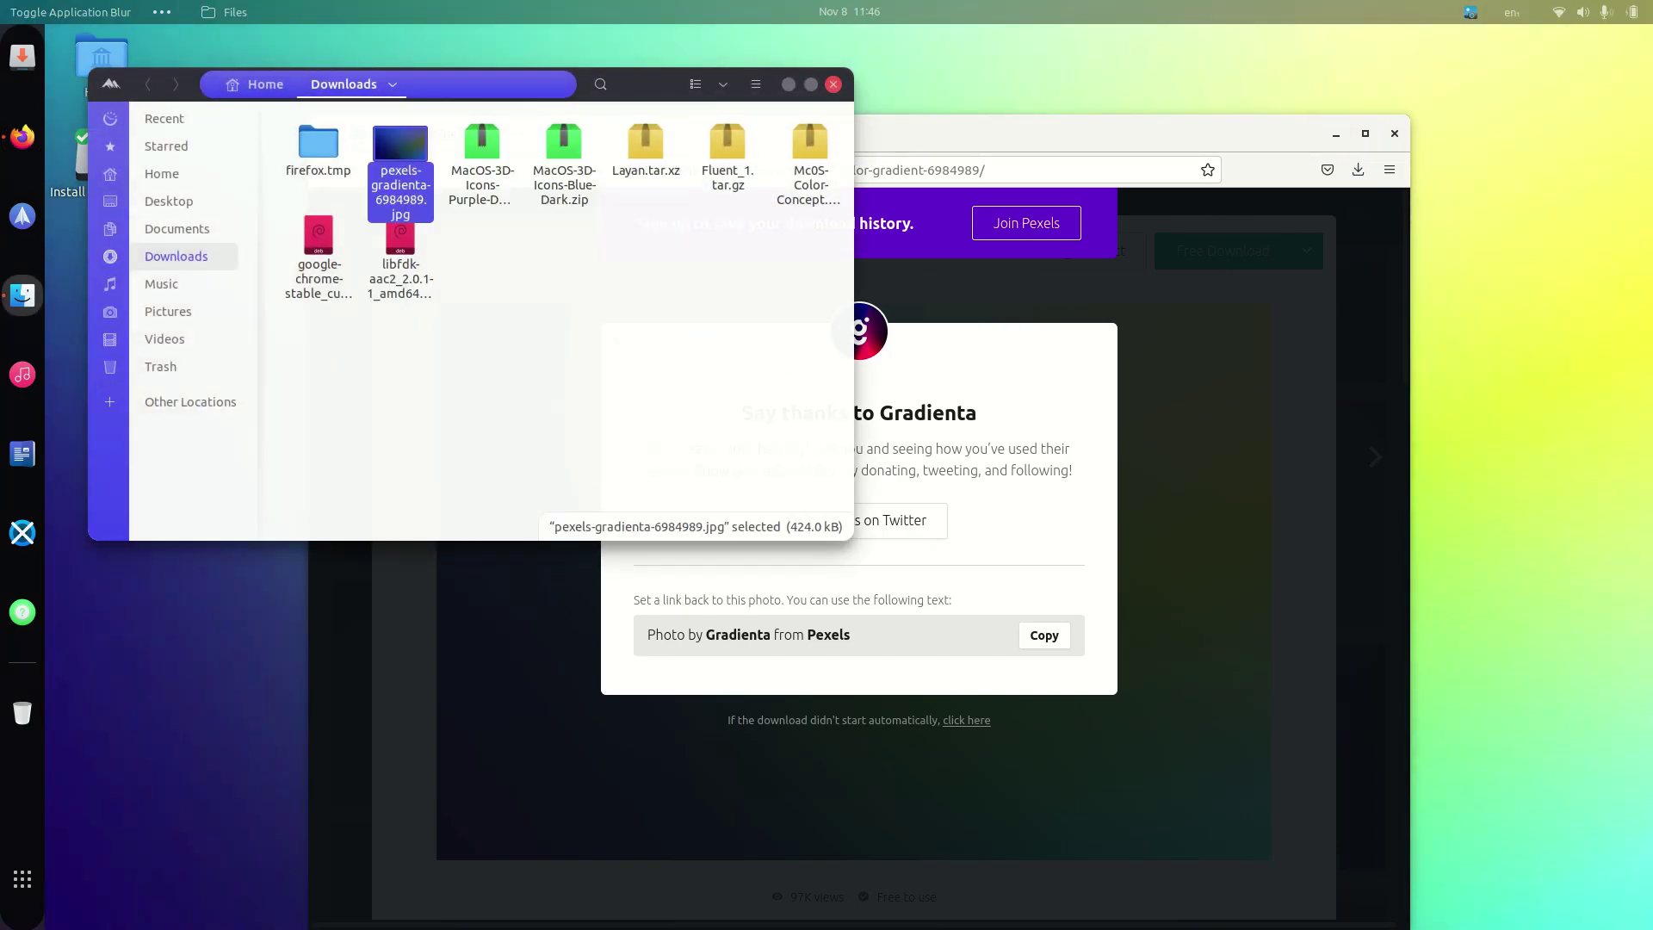
{"action": "left_click", "coordinate": [833, 84]}
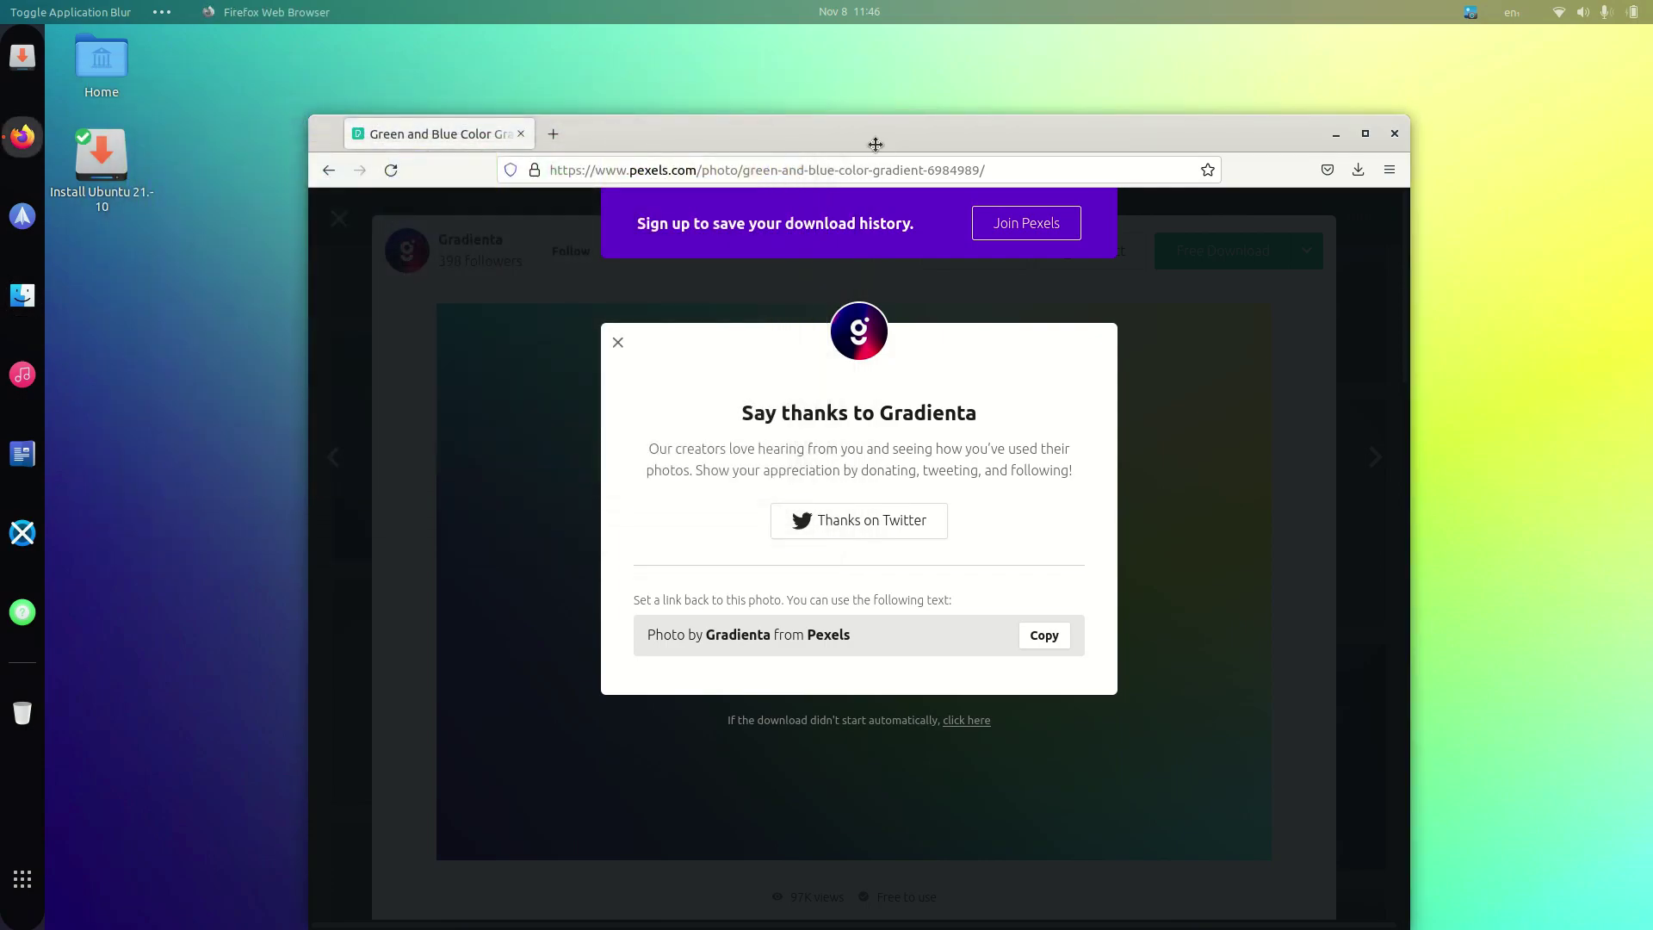
{"action": "left_click_drag", "start_coordinate": [875, 144], "coordinate": [612, 376]}
{"action": "left_click", "coordinate": [1130, 373]}
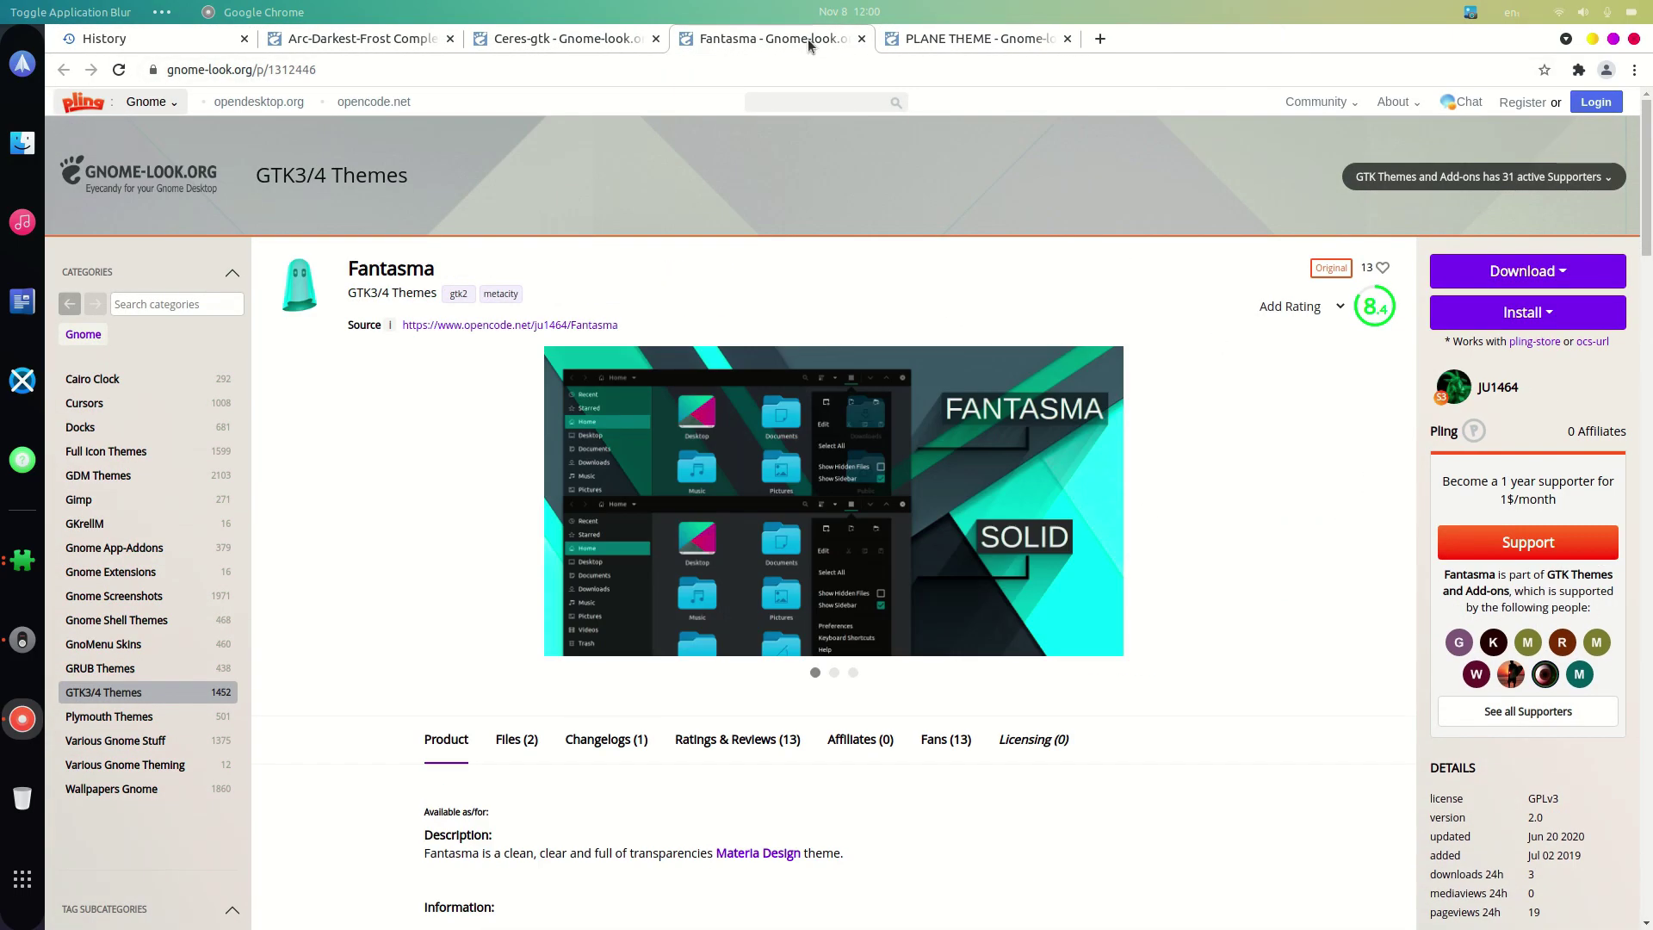
Open the download options of PLANE THEME on gnome-look.org, and choose Layan as the applications theme in Tweaks.
{"action": "left_click", "coordinate": [1522, 271]}
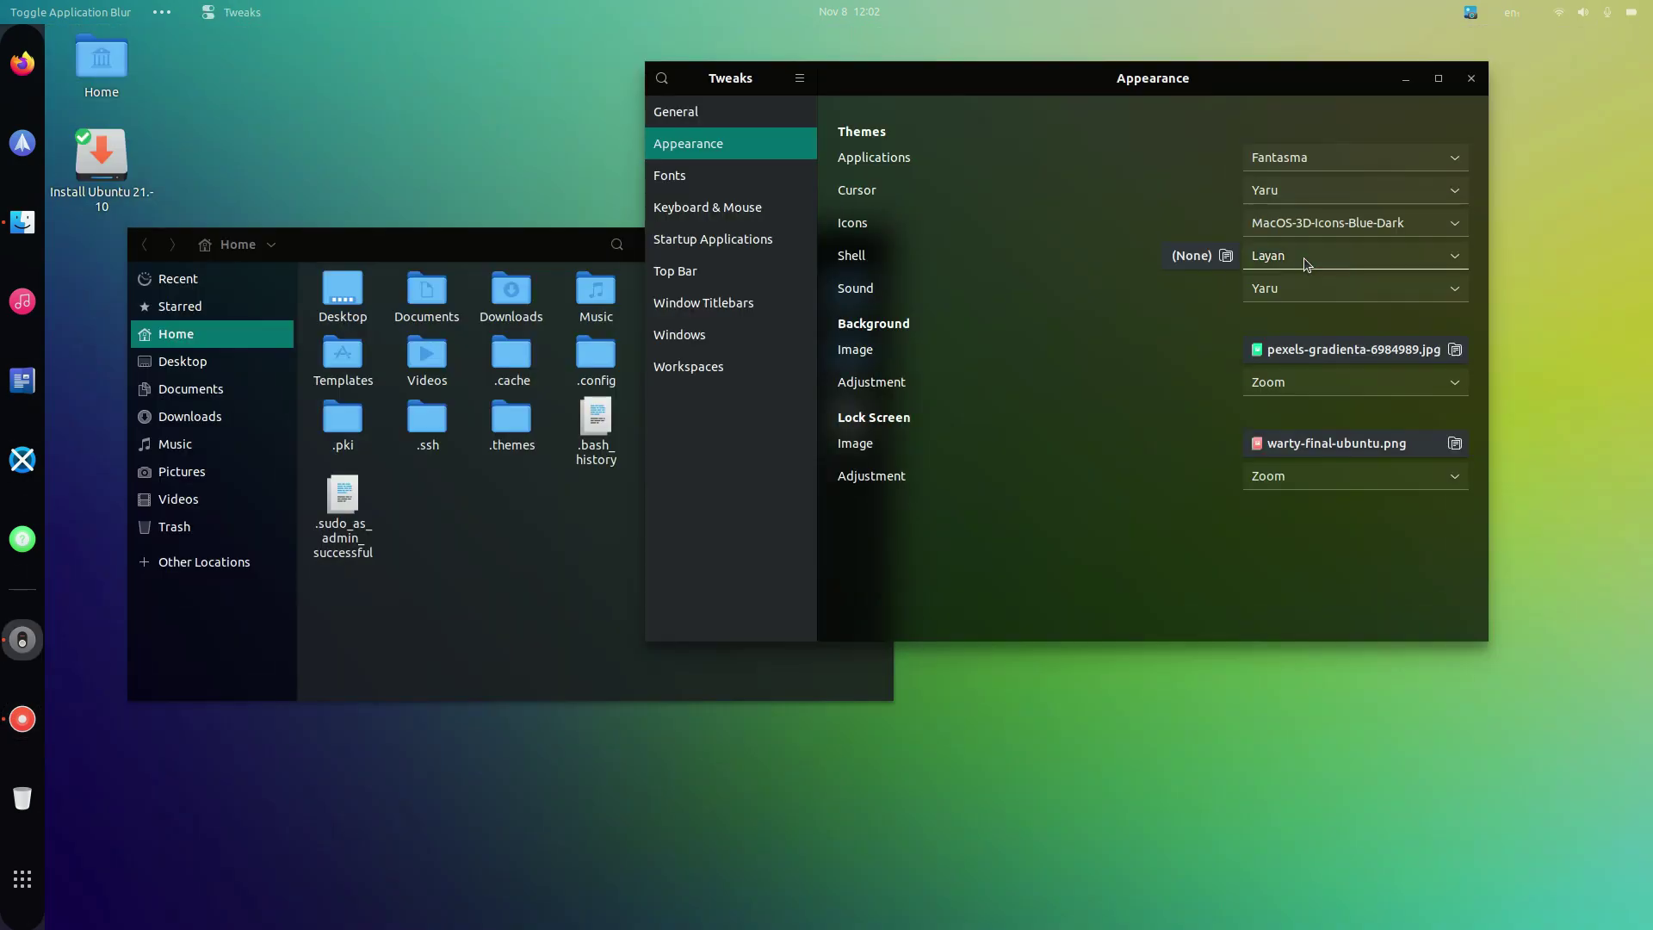
{"action": "left_click", "coordinate": [1306, 256]}
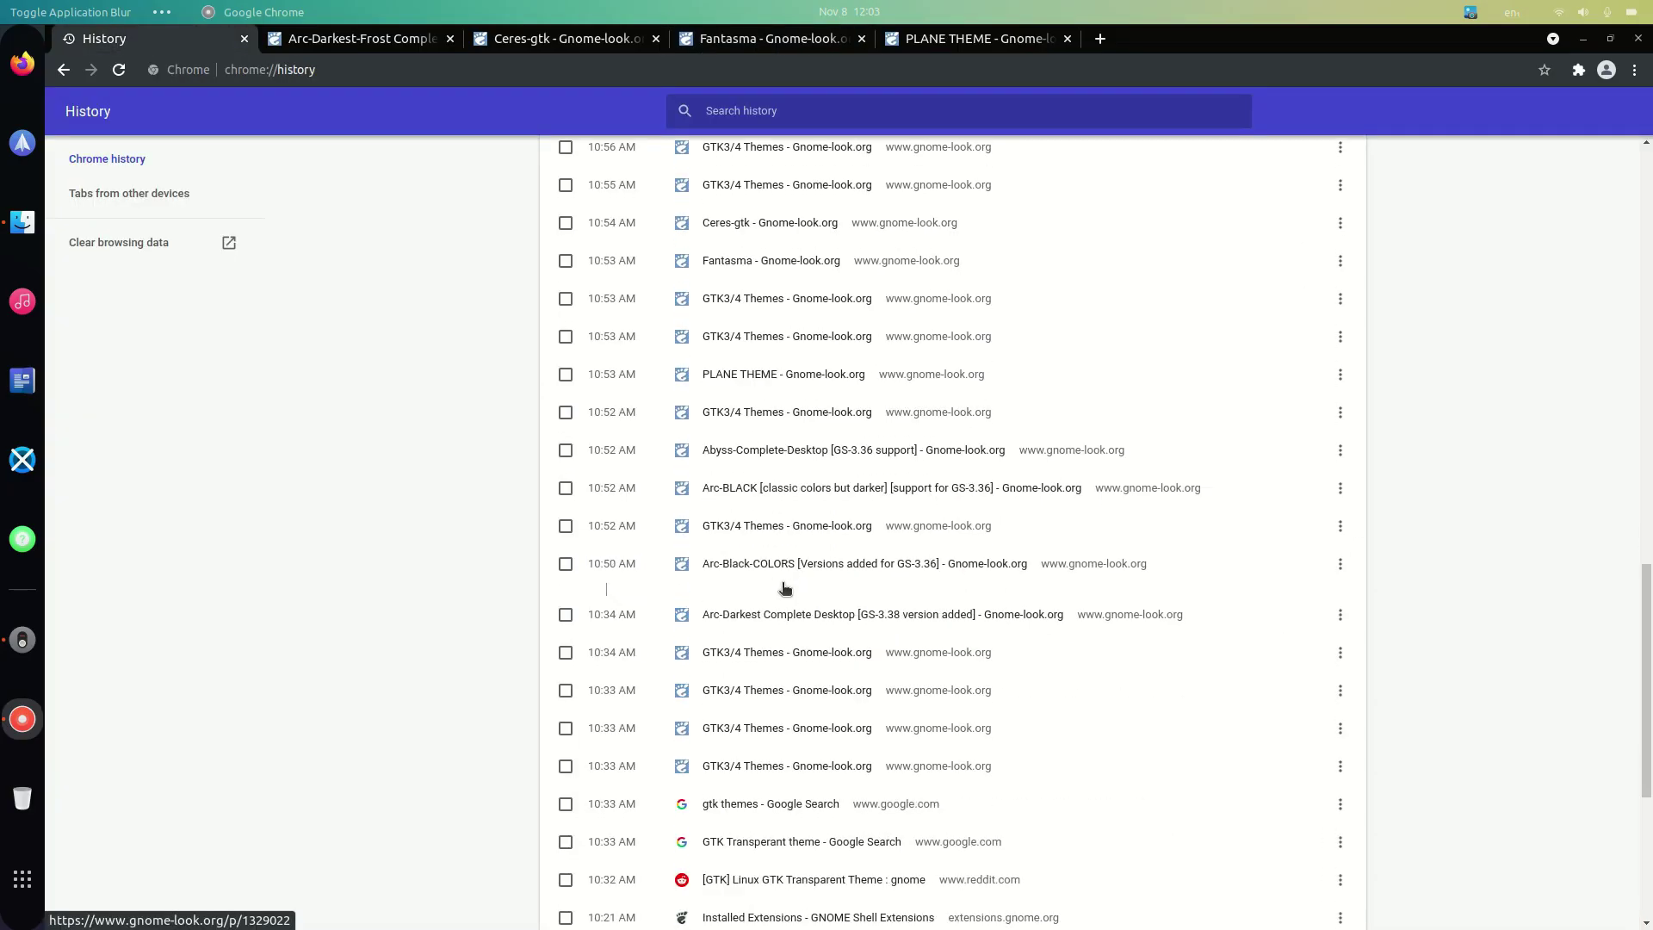
Examine the dependencies, install steps and build options in the materia-theme INSTALL.md on GitHub.
{"action": "scroll", "coordinate": [783, 589], "scroll_direction": "down", "scroll_amount": 3}
{"action": "scroll", "coordinate": [816, 602], "scroll_direction": "down", "scroll_amount": 2}
{"action": "left_click", "coordinate": [570, 705]}
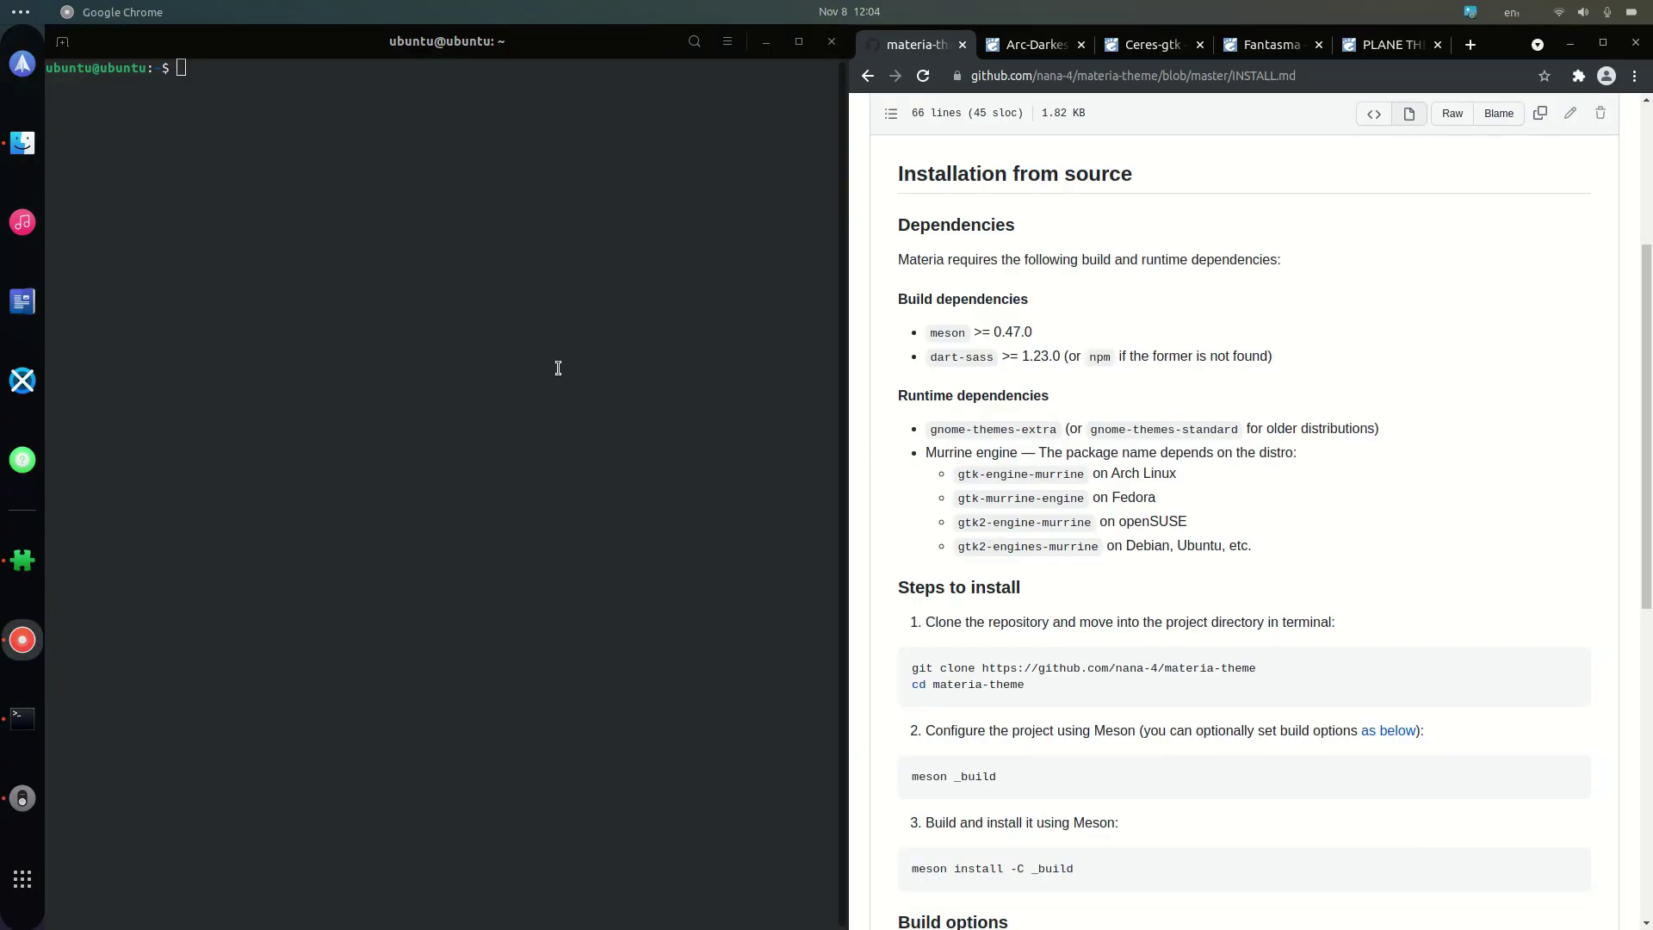
{"action": "key", "text": "Page_Down"}
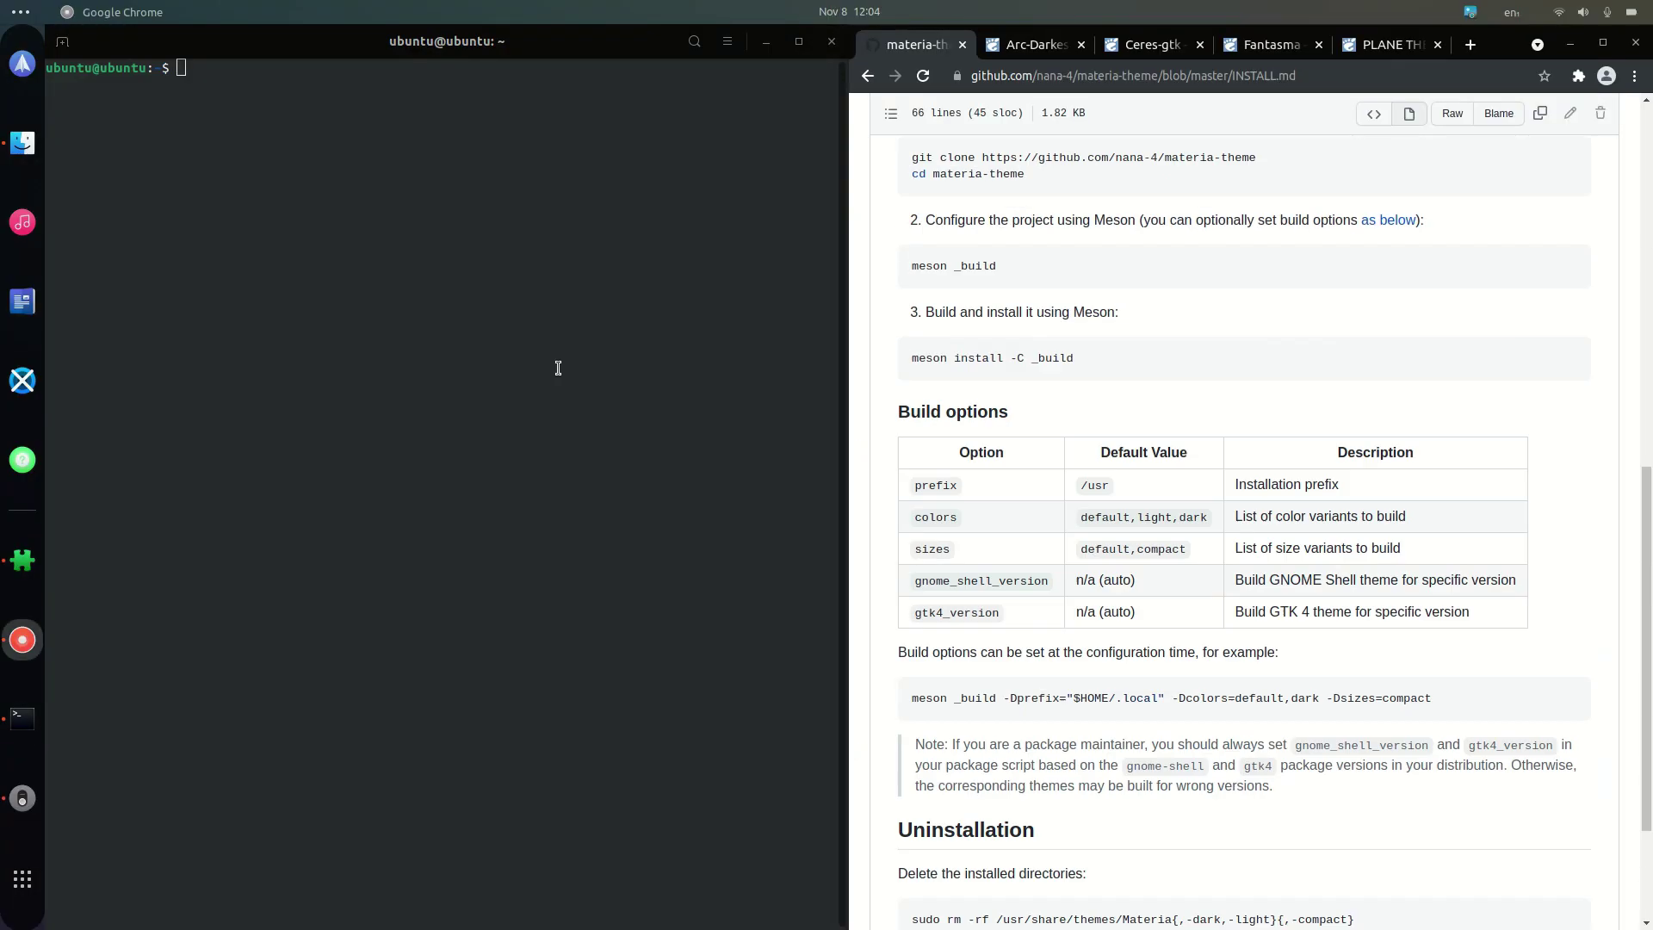
{"action": "scroll", "coordinate": [973, 649], "scroll_direction": "up", "scroll_amount": 15}
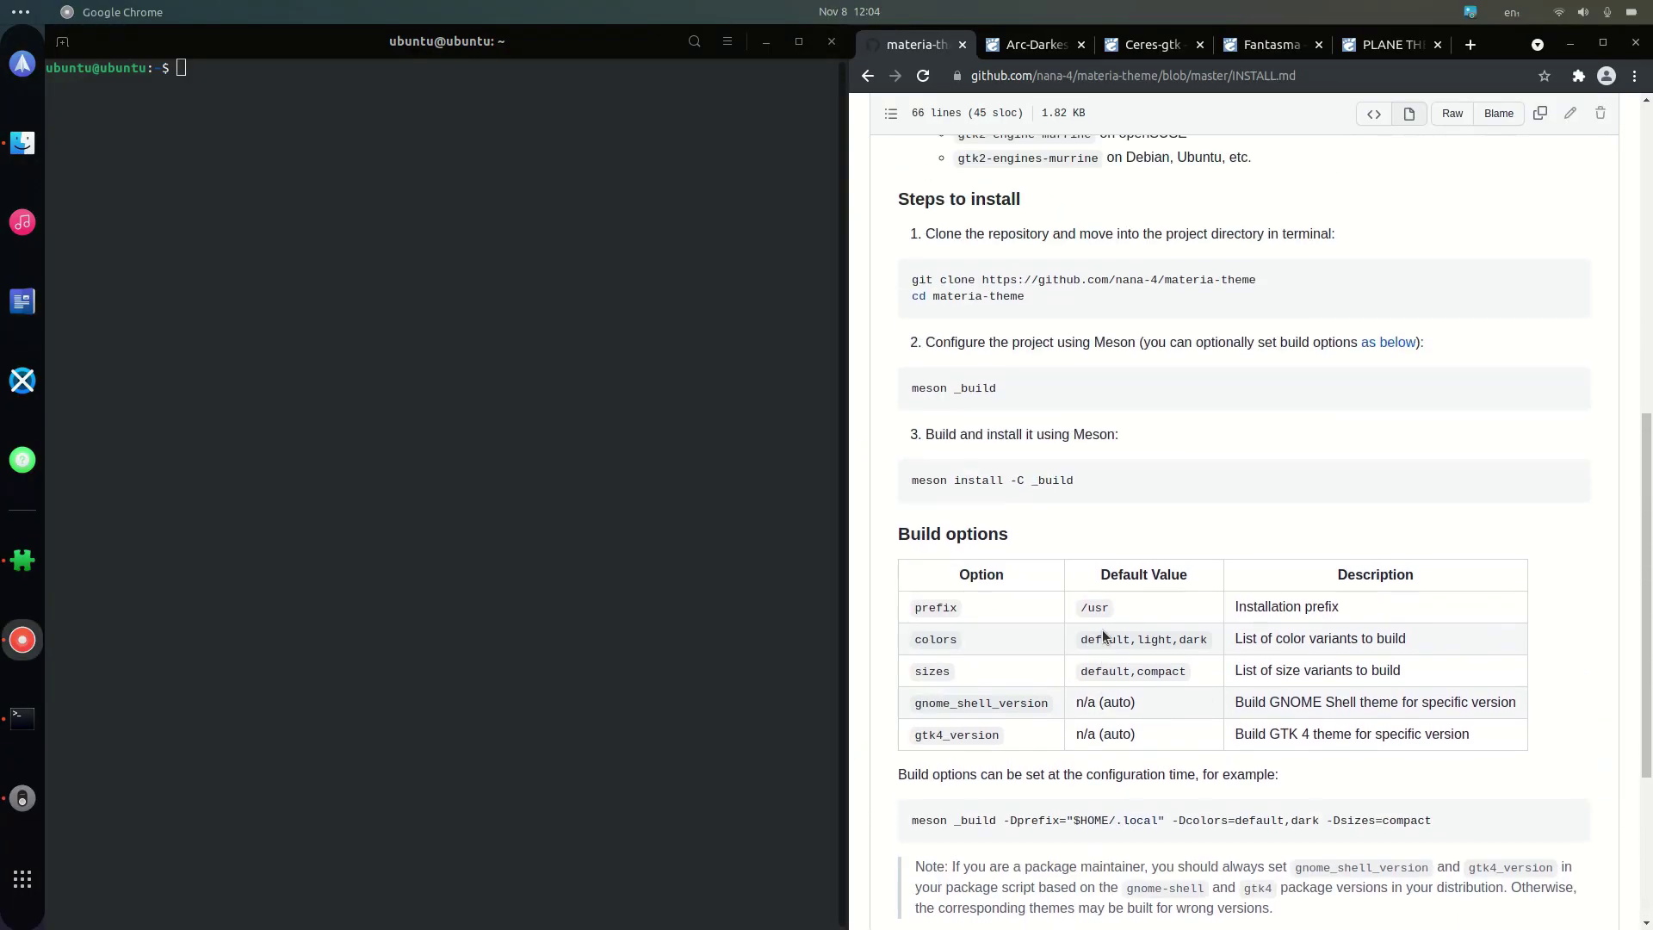
Begin a sudo apt install command in the terminal with the build dependencies meson and npm.
{"action": "left_click", "coordinate": [596, 596]}
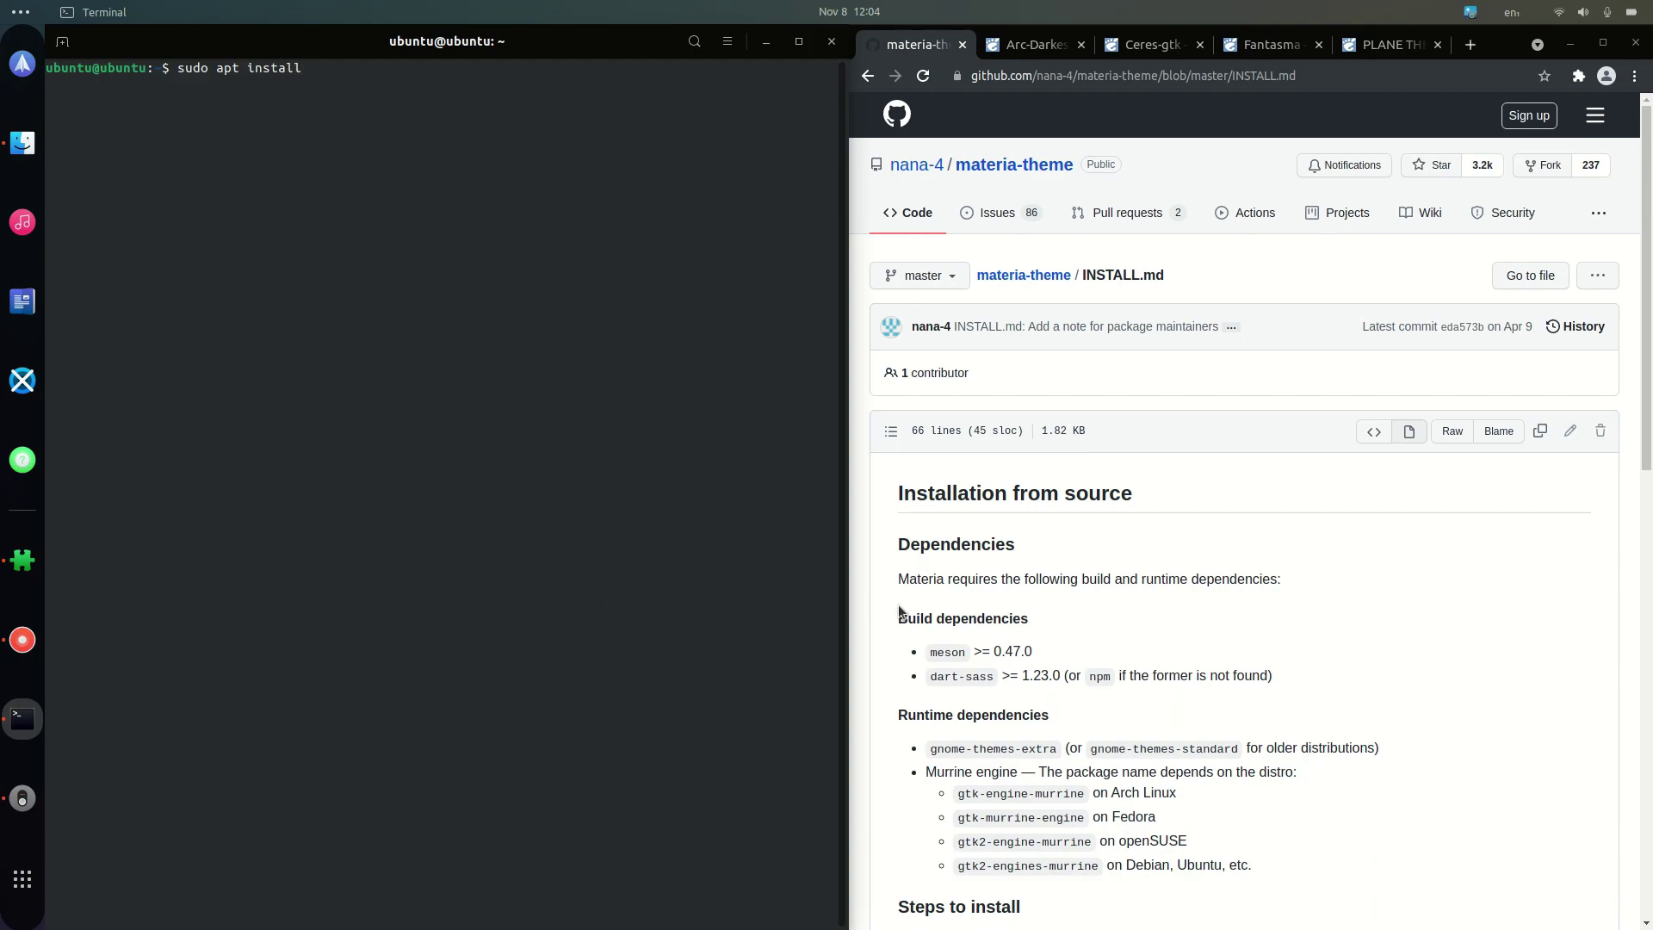
{"action": "double_click", "coordinate": [936, 653]}
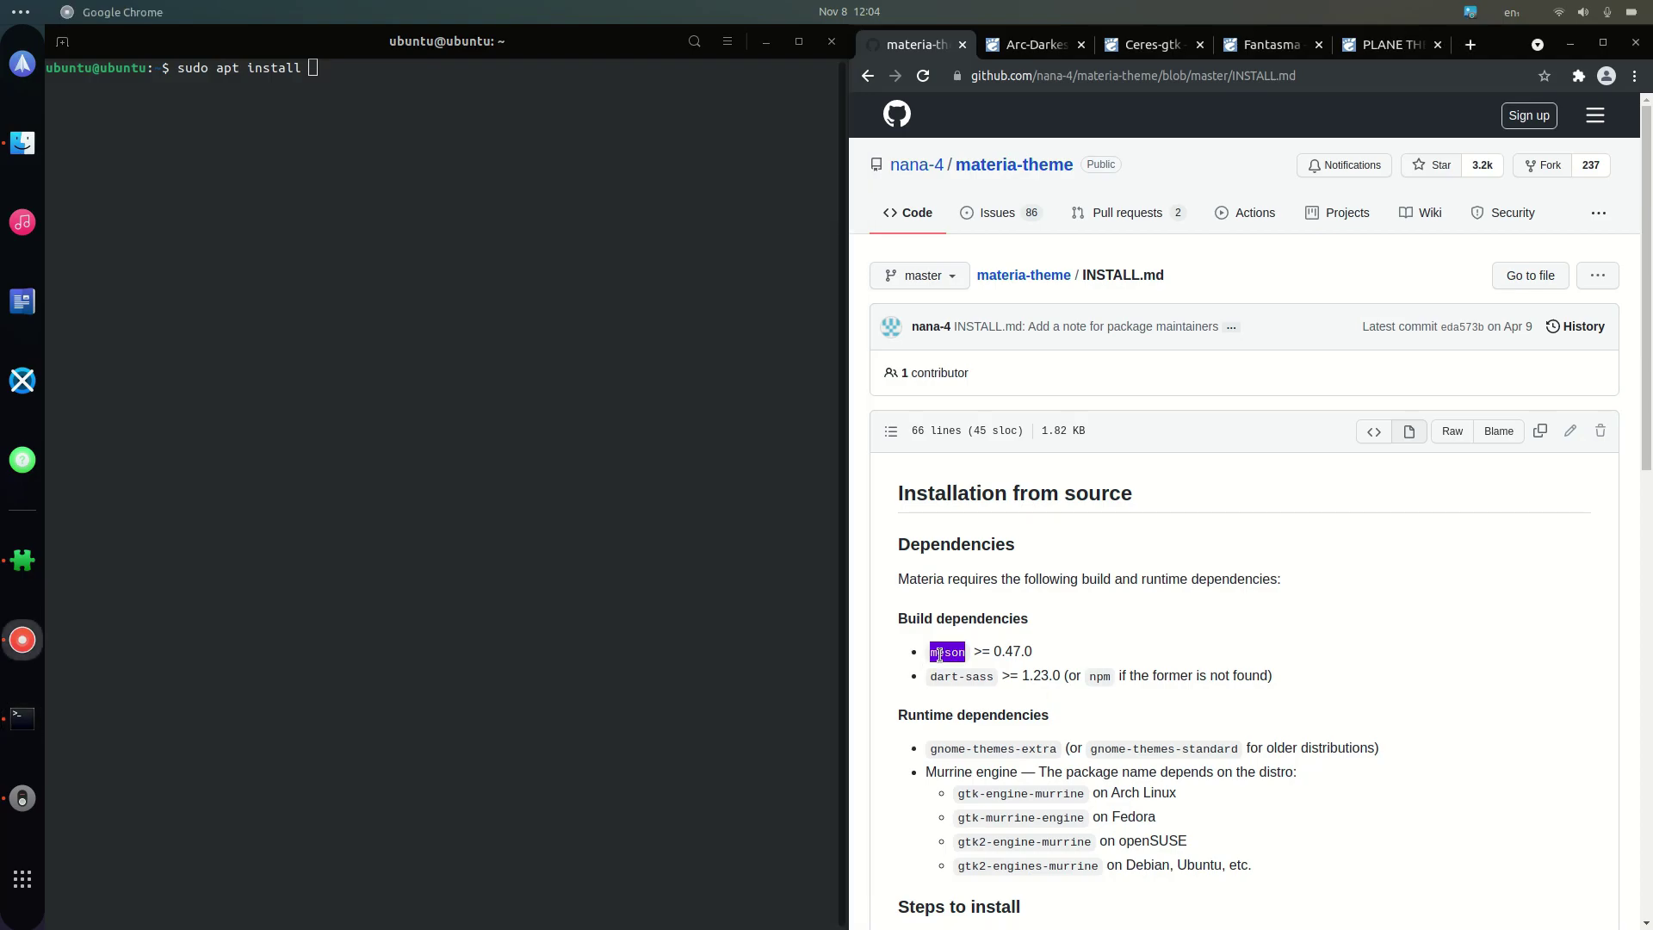
{"action": "left_click", "coordinate": [592, 270]}
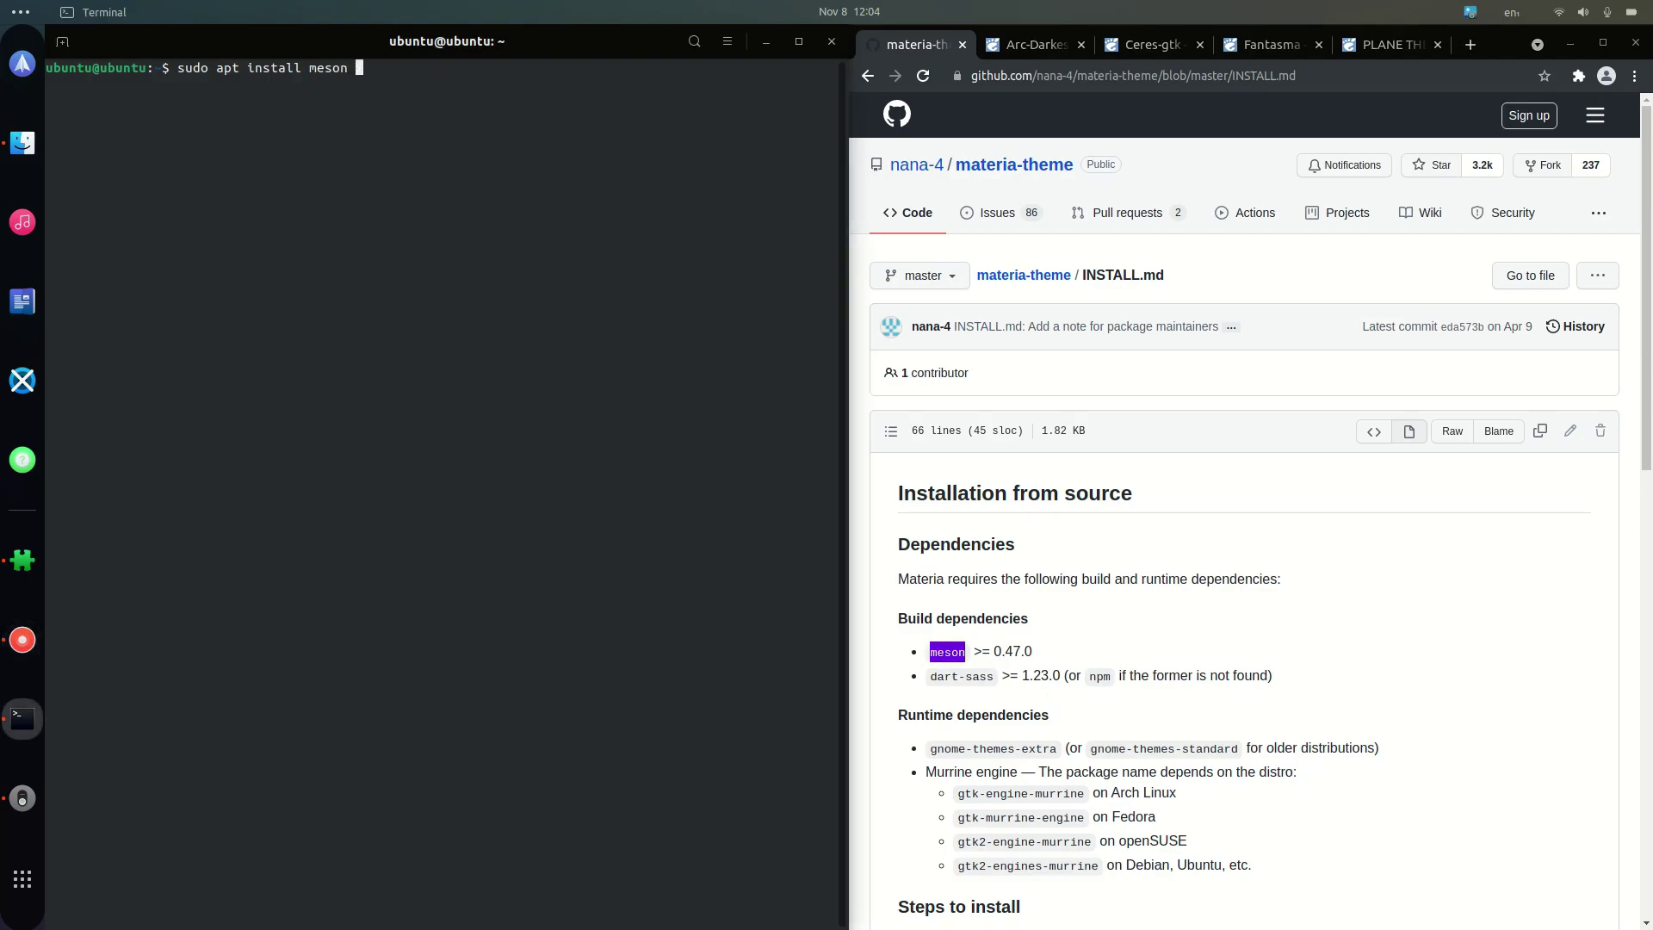
{"action": "double_click", "coordinate": [1095, 678]}
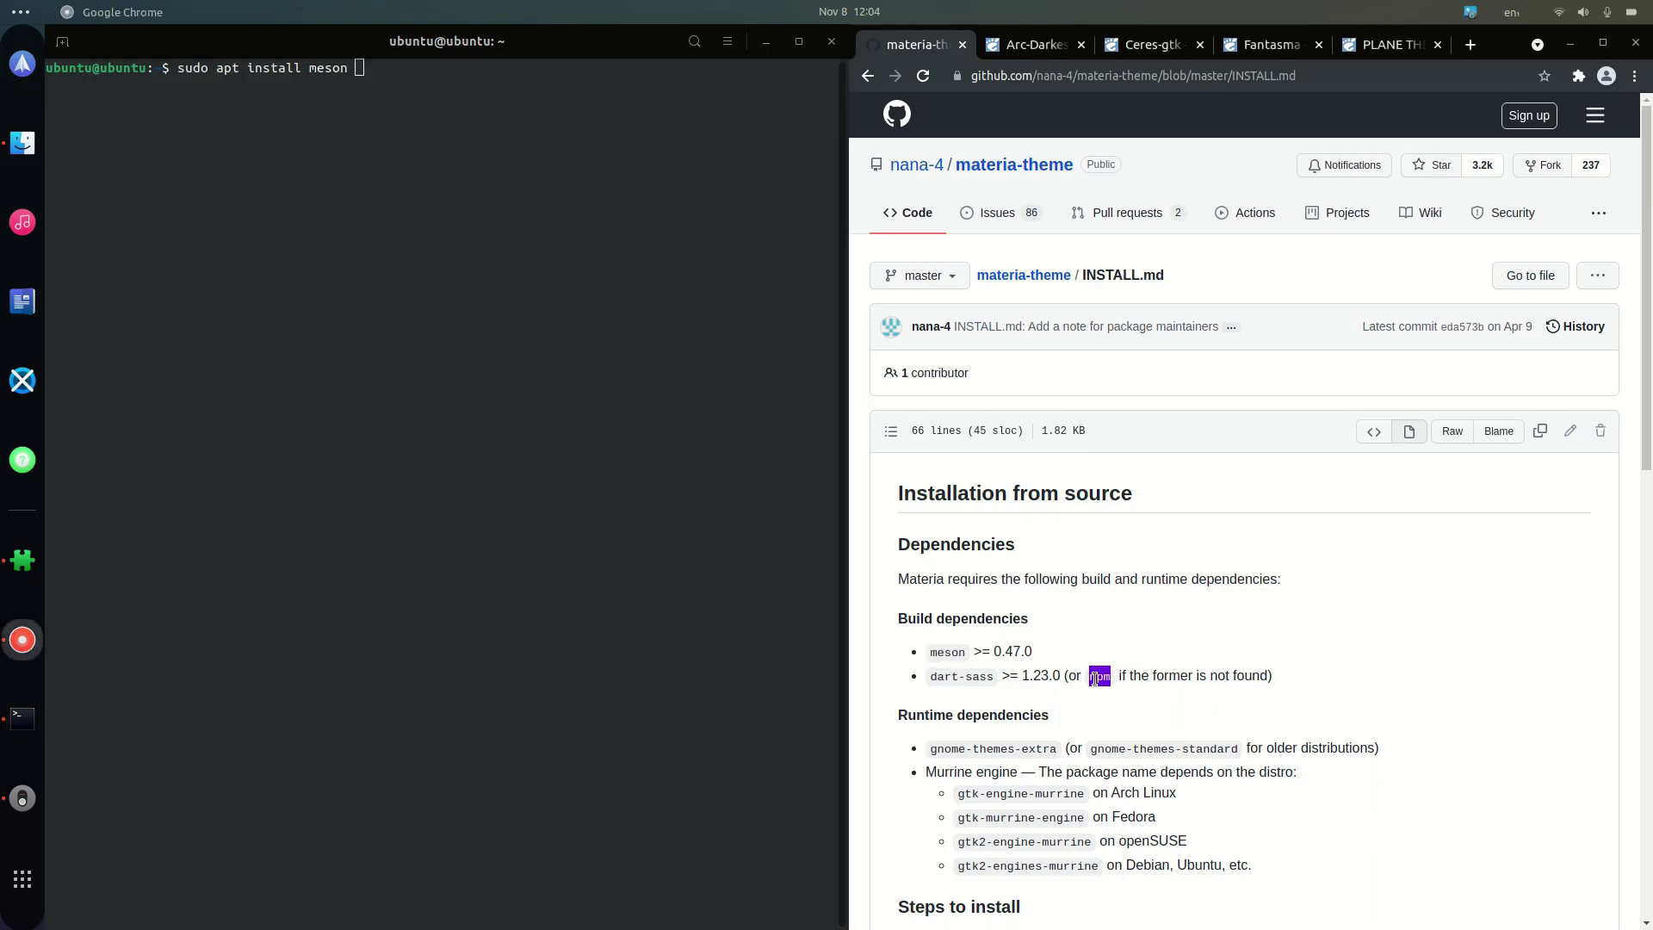
{"action": "left_click", "coordinate": [705, 525]}
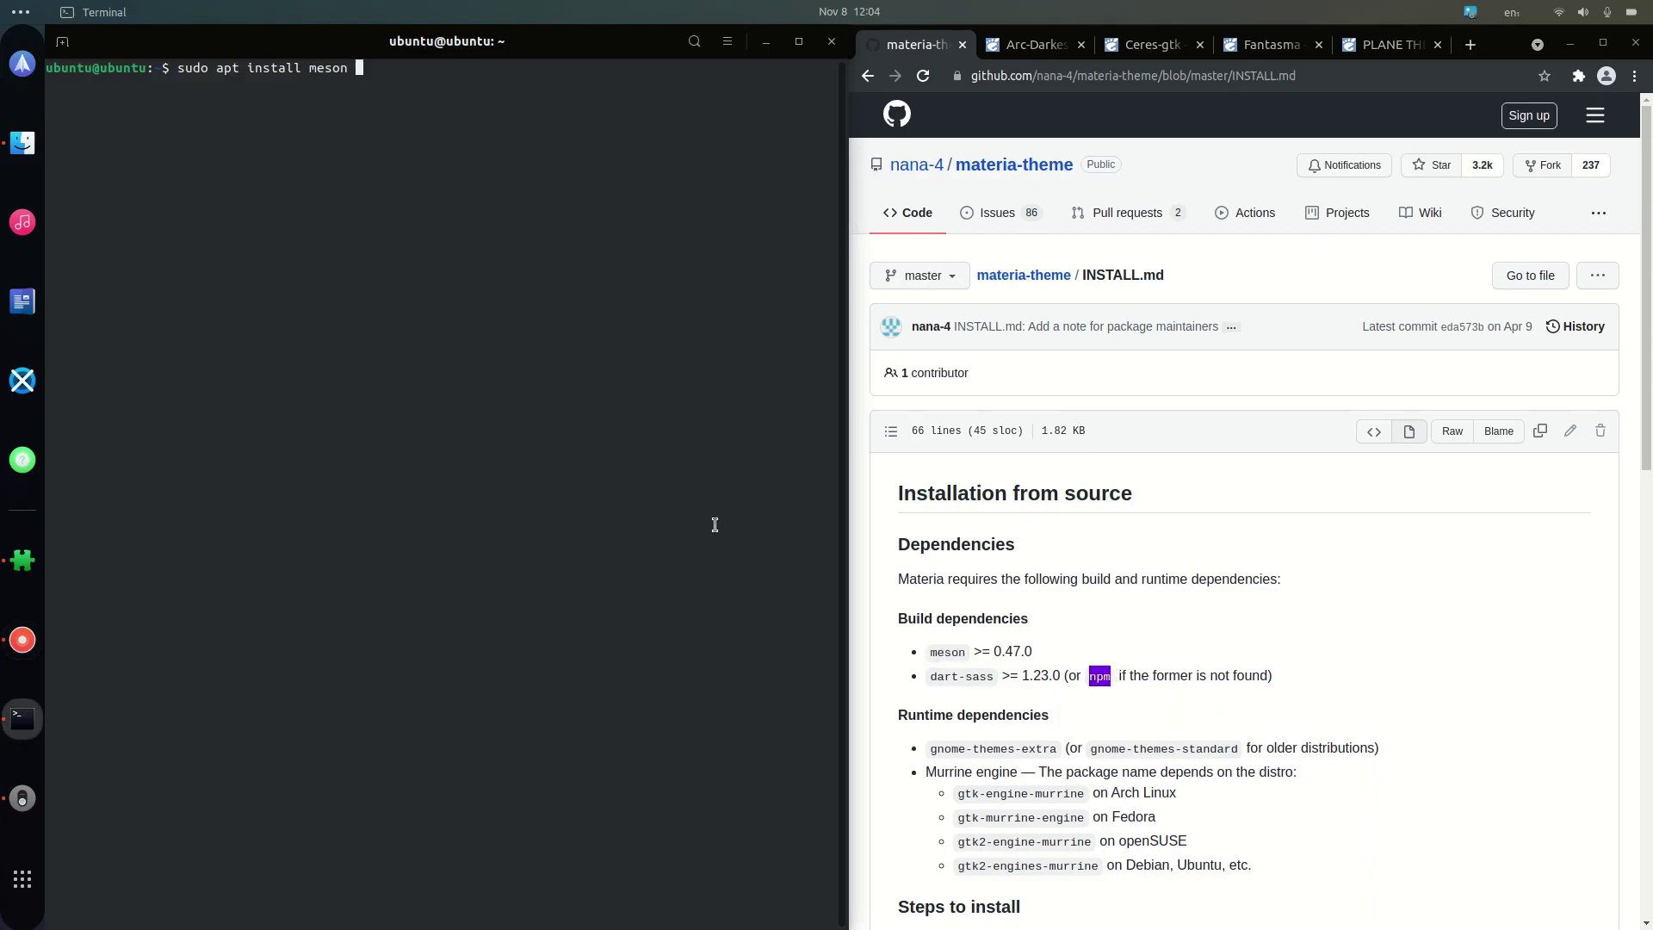
Append the runtime dependency gnome-themes-extra from the install guide to the apt install command.
{"action": "scroll", "coordinate": [1134, 693], "scroll_direction": "down", "scroll_amount": 3}
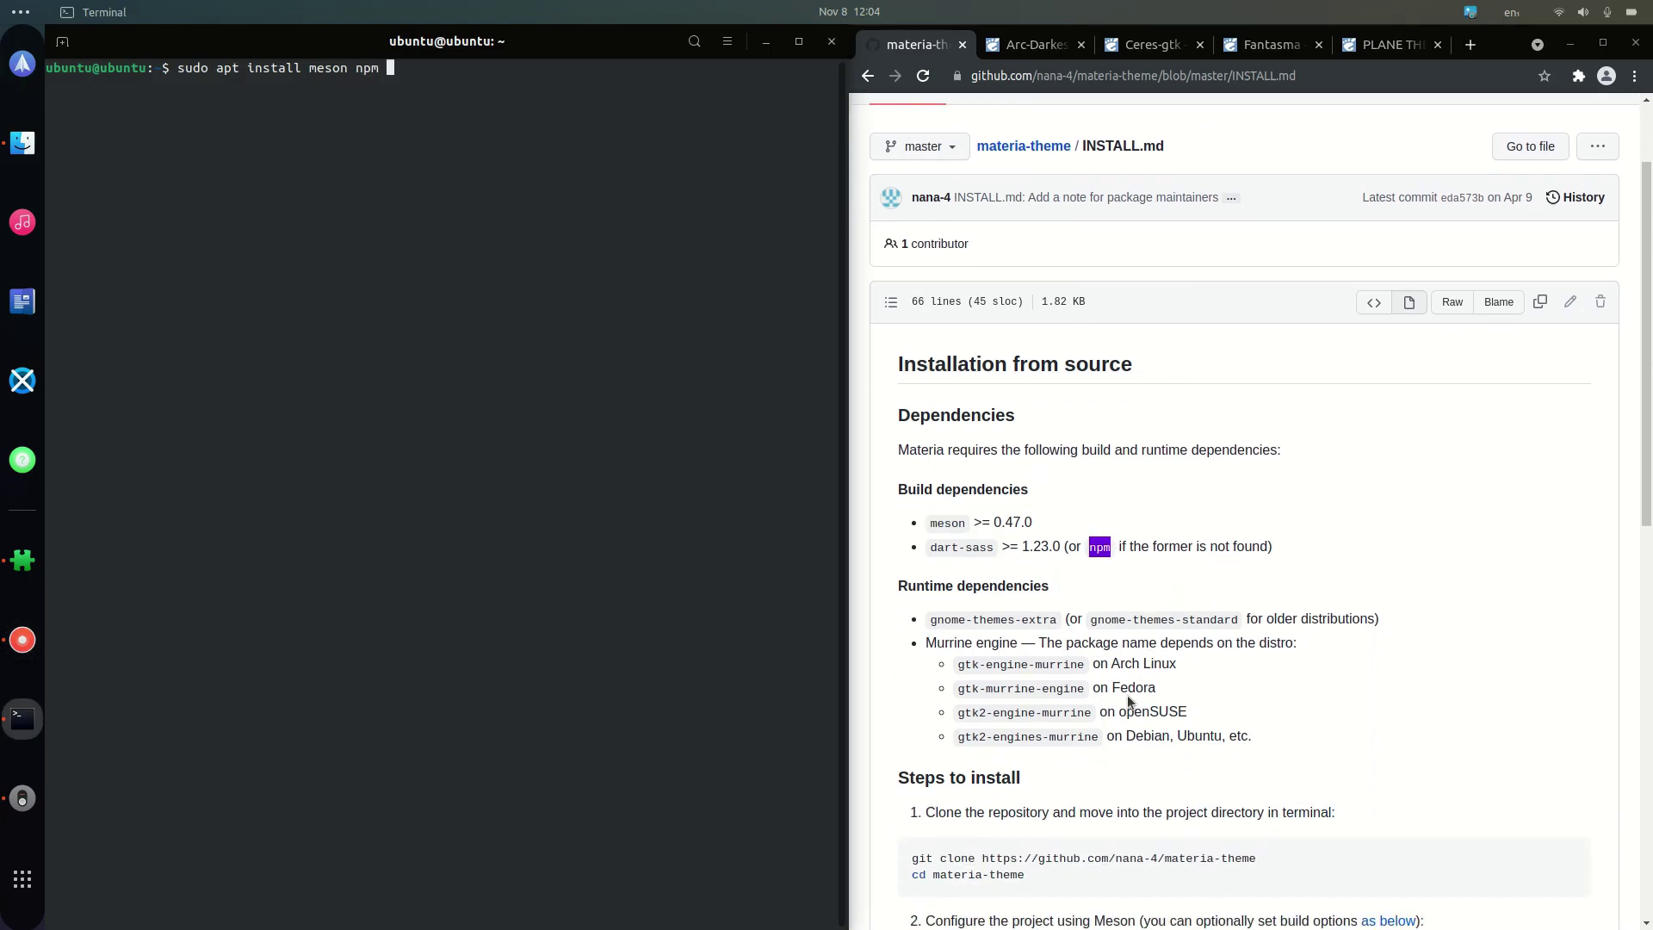
{"action": "left_click_drag", "start_coordinate": [937, 612], "coordinate": [1069, 626]}
{"action": "key", "text": "super+c"}
{"action": "left_click", "coordinate": [1058, 620]}
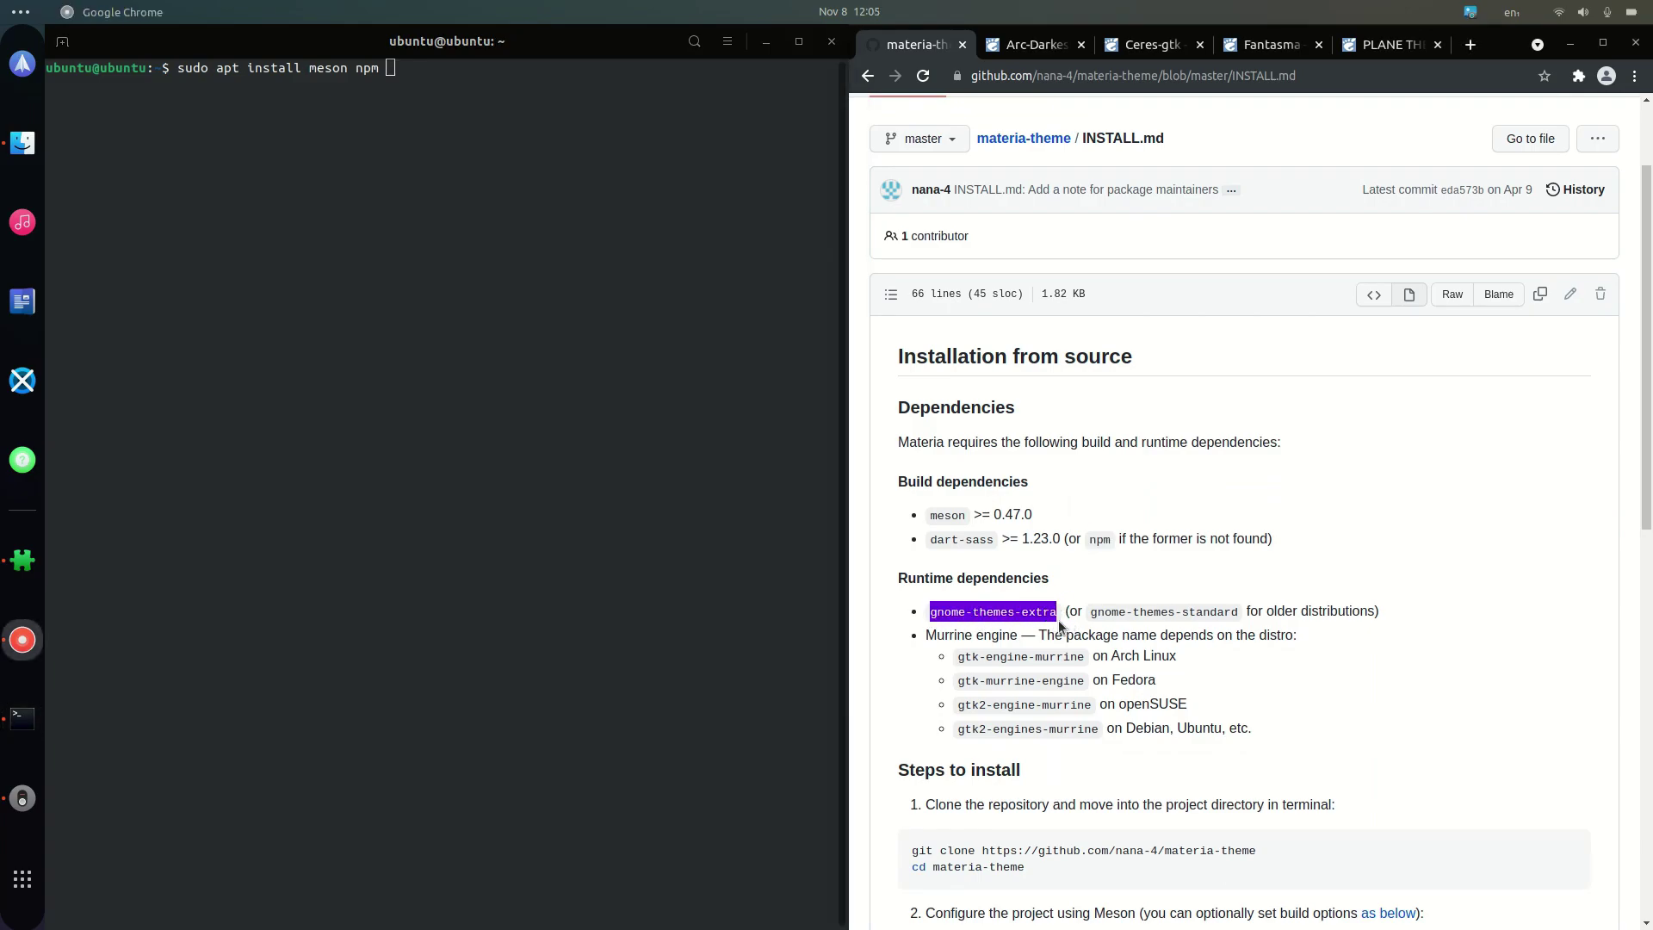
{"action": "left_click", "coordinate": [578, 474]}
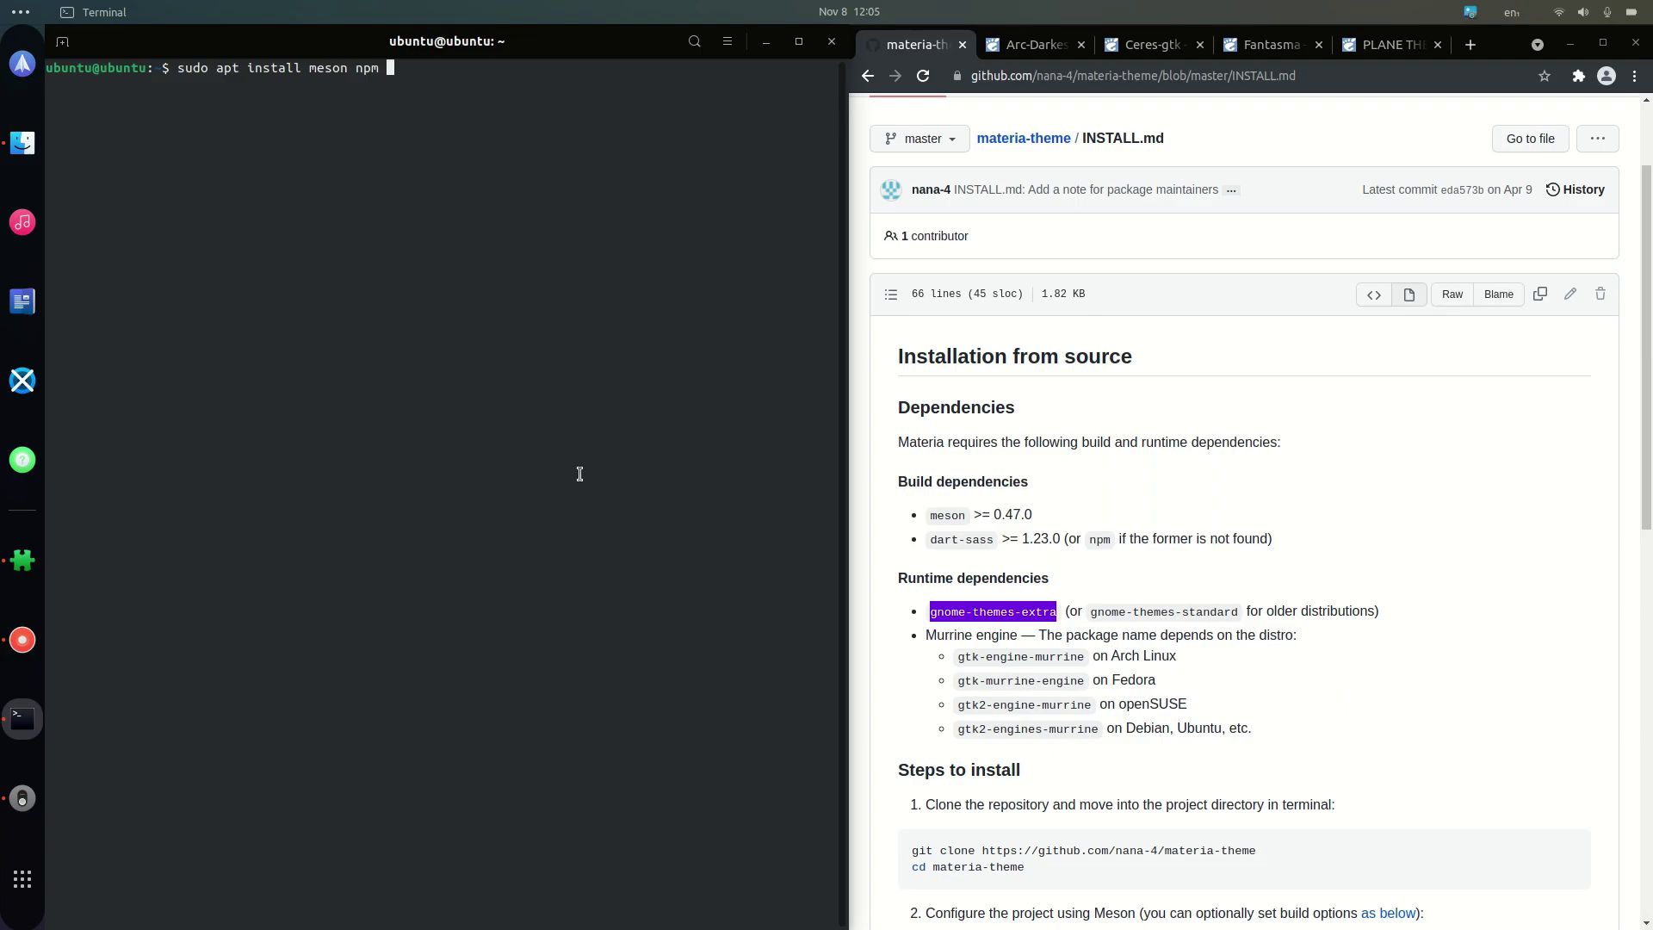
{"action": "middle_click", "coordinate": [580, 473]}
{"action": "key", "text": "BackSpace"}
Copy gtk2-engines-murrine, the Murrine package for Debian and Ubuntu, and append it to the apt install command.
{"action": "scroll", "coordinate": [992, 705], "scroll_direction": "down", "scroll_amount": 2}
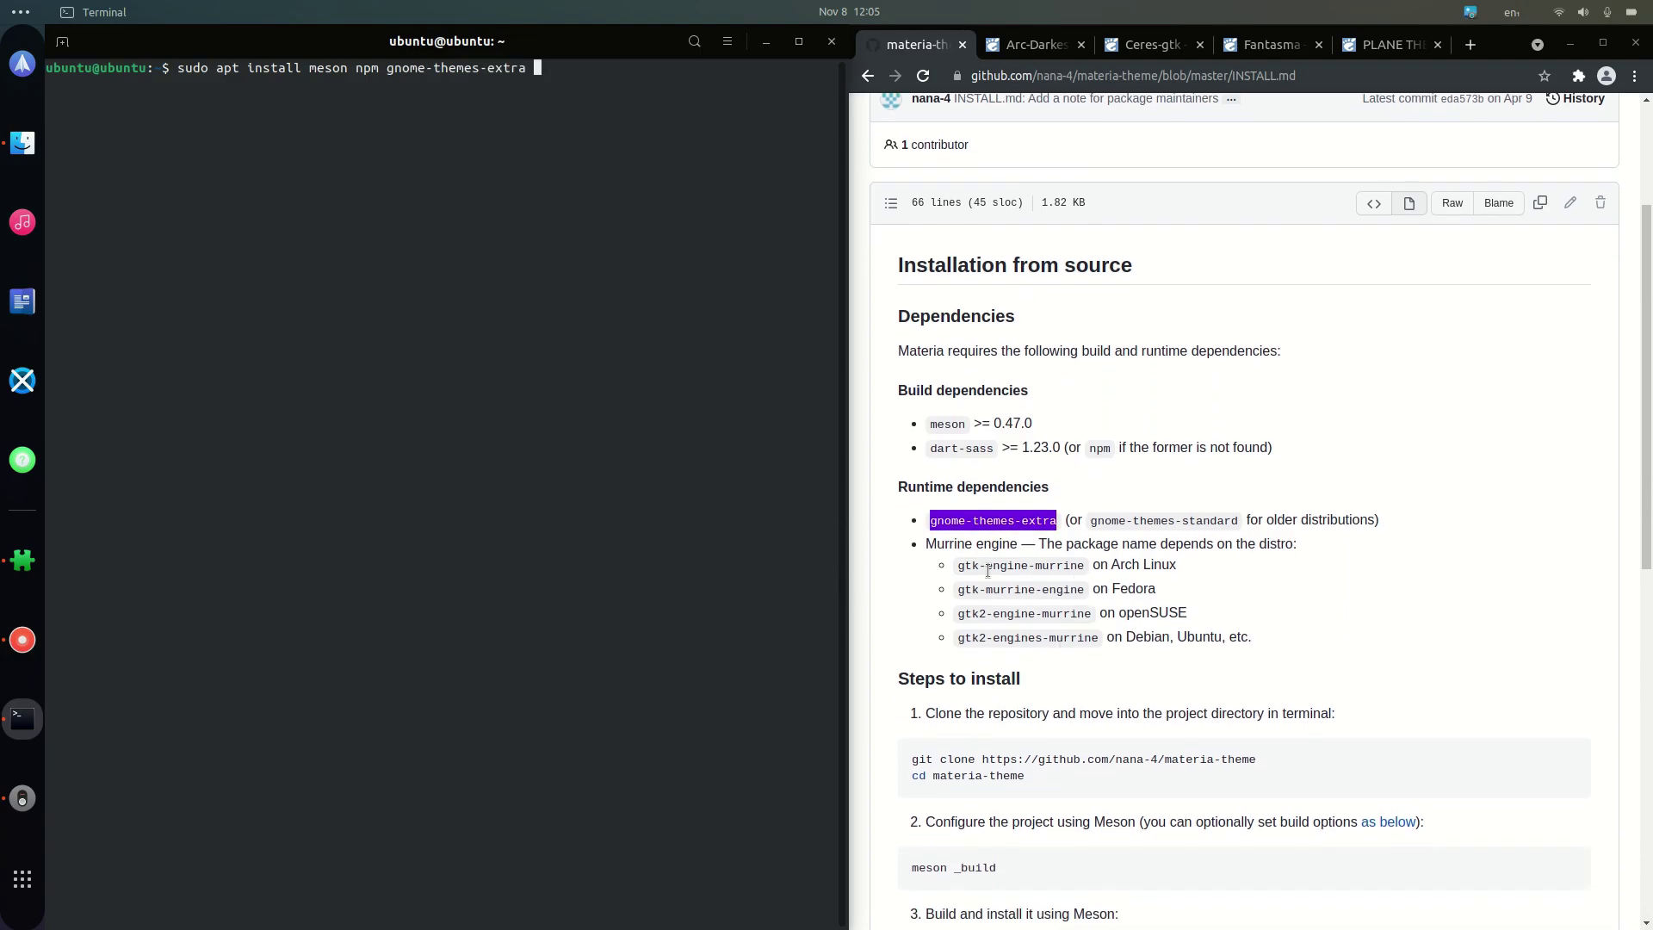
{"action": "left_click_drag", "start_coordinate": [1100, 641], "coordinate": [975, 641]}
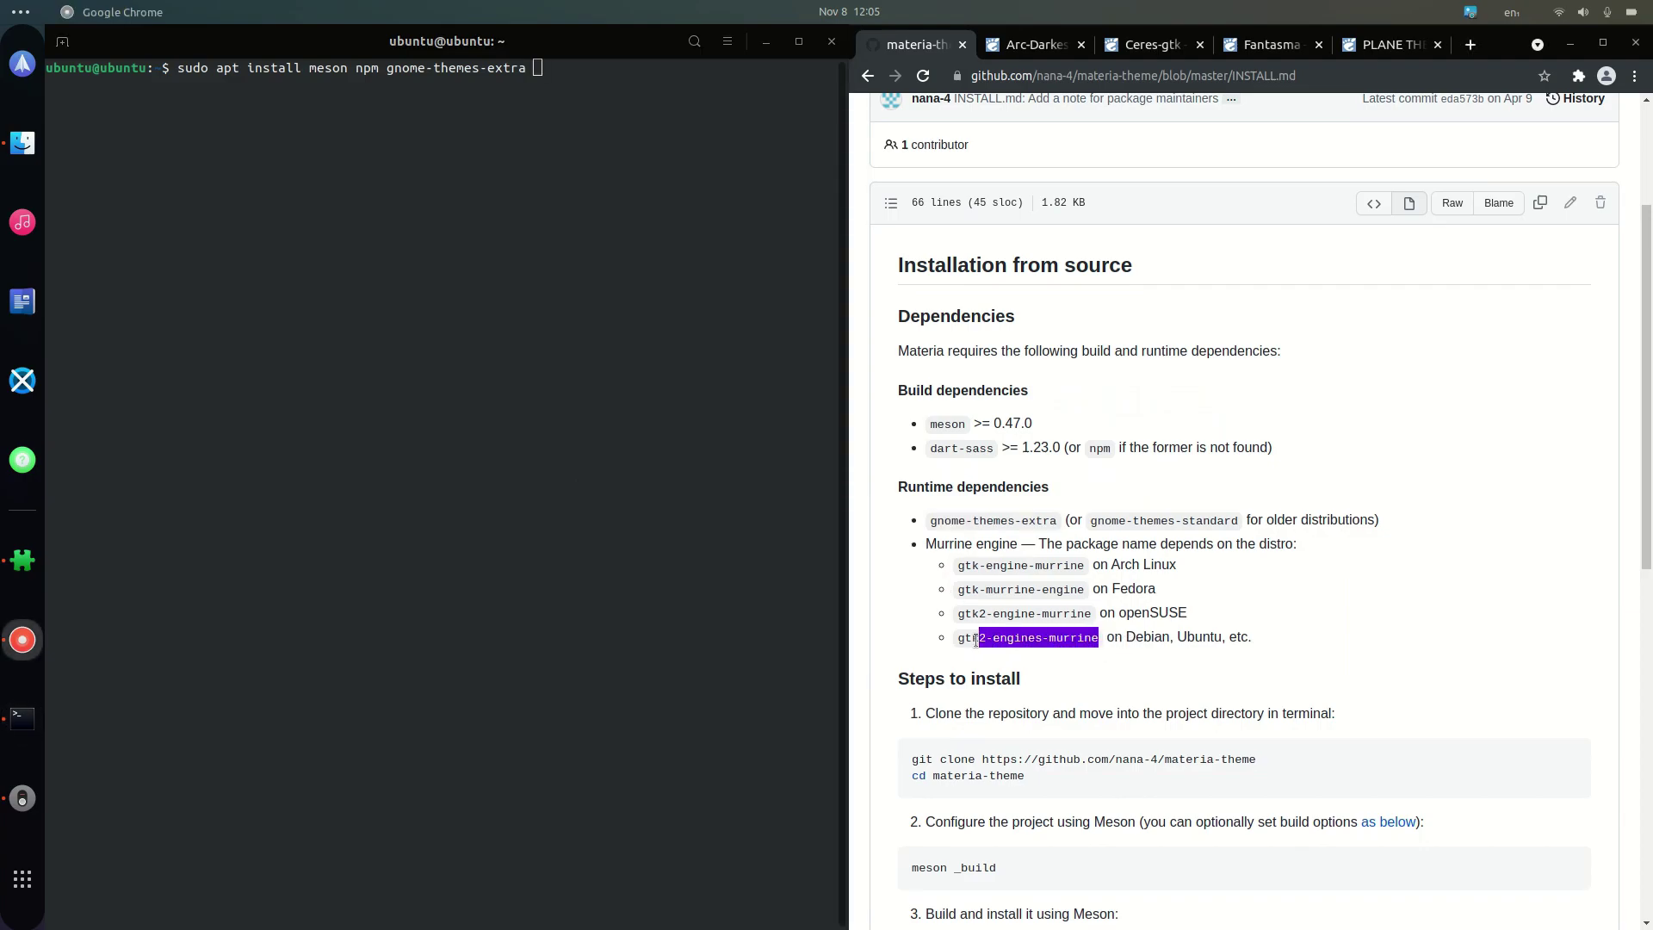
{"action": "left_click", "coordinate": [720, 547]}
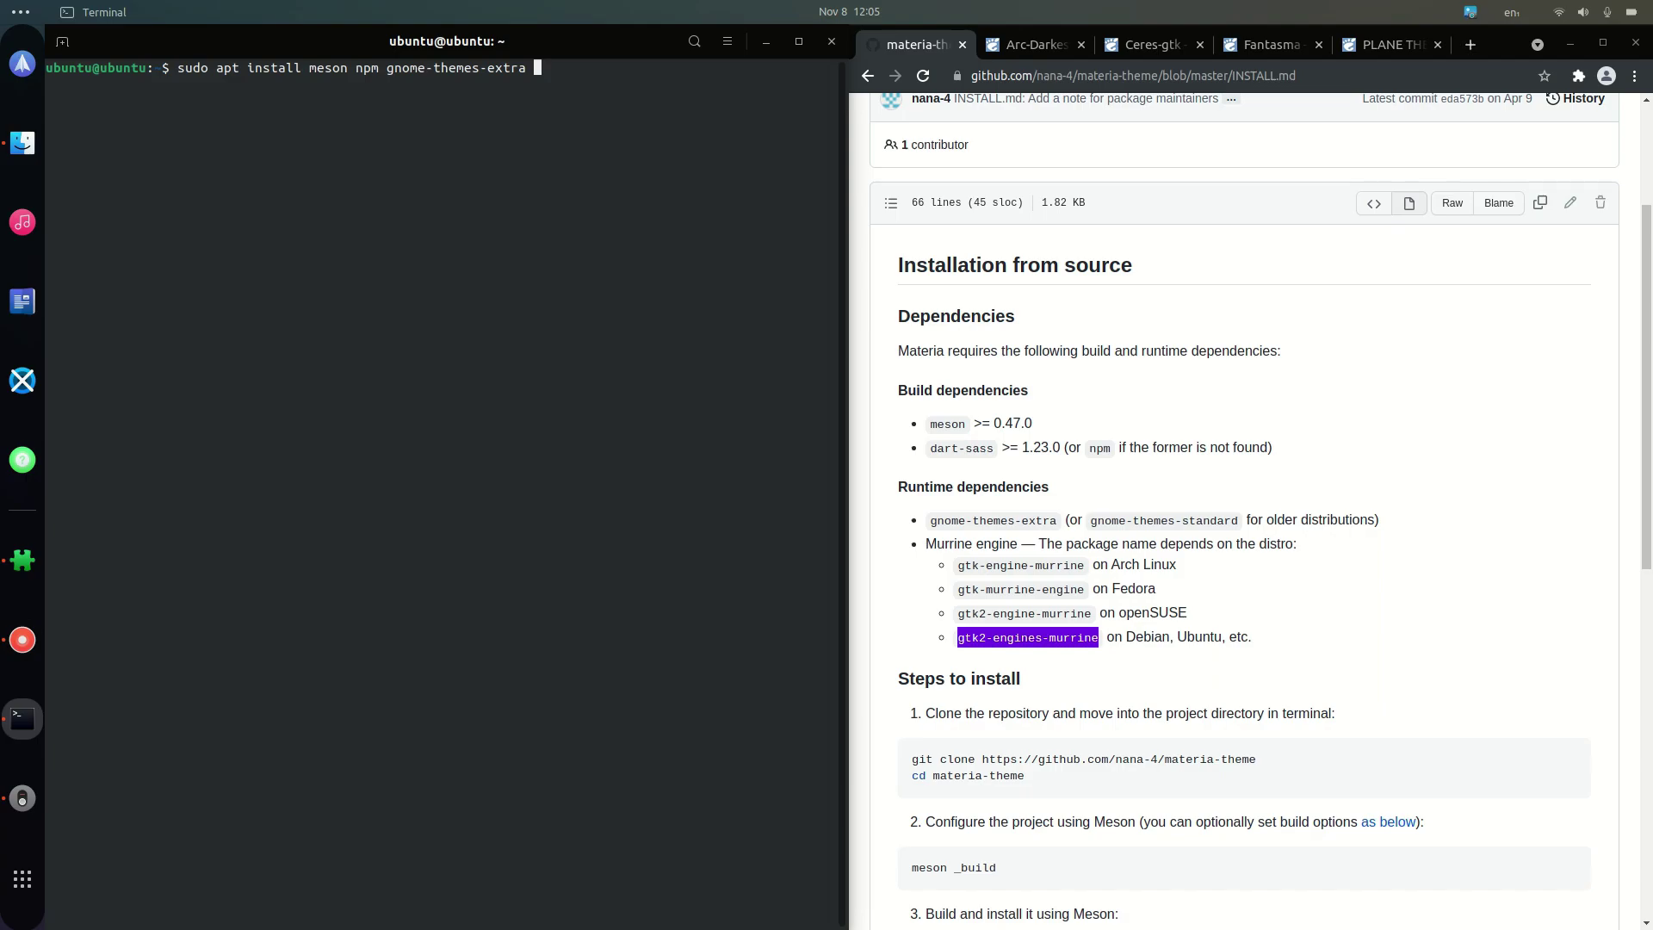
{"action": "type", "text": "^[[200~gtk2-engines-murrine~"}
{"action": "right_click", "coordinate": [1007, 639]}
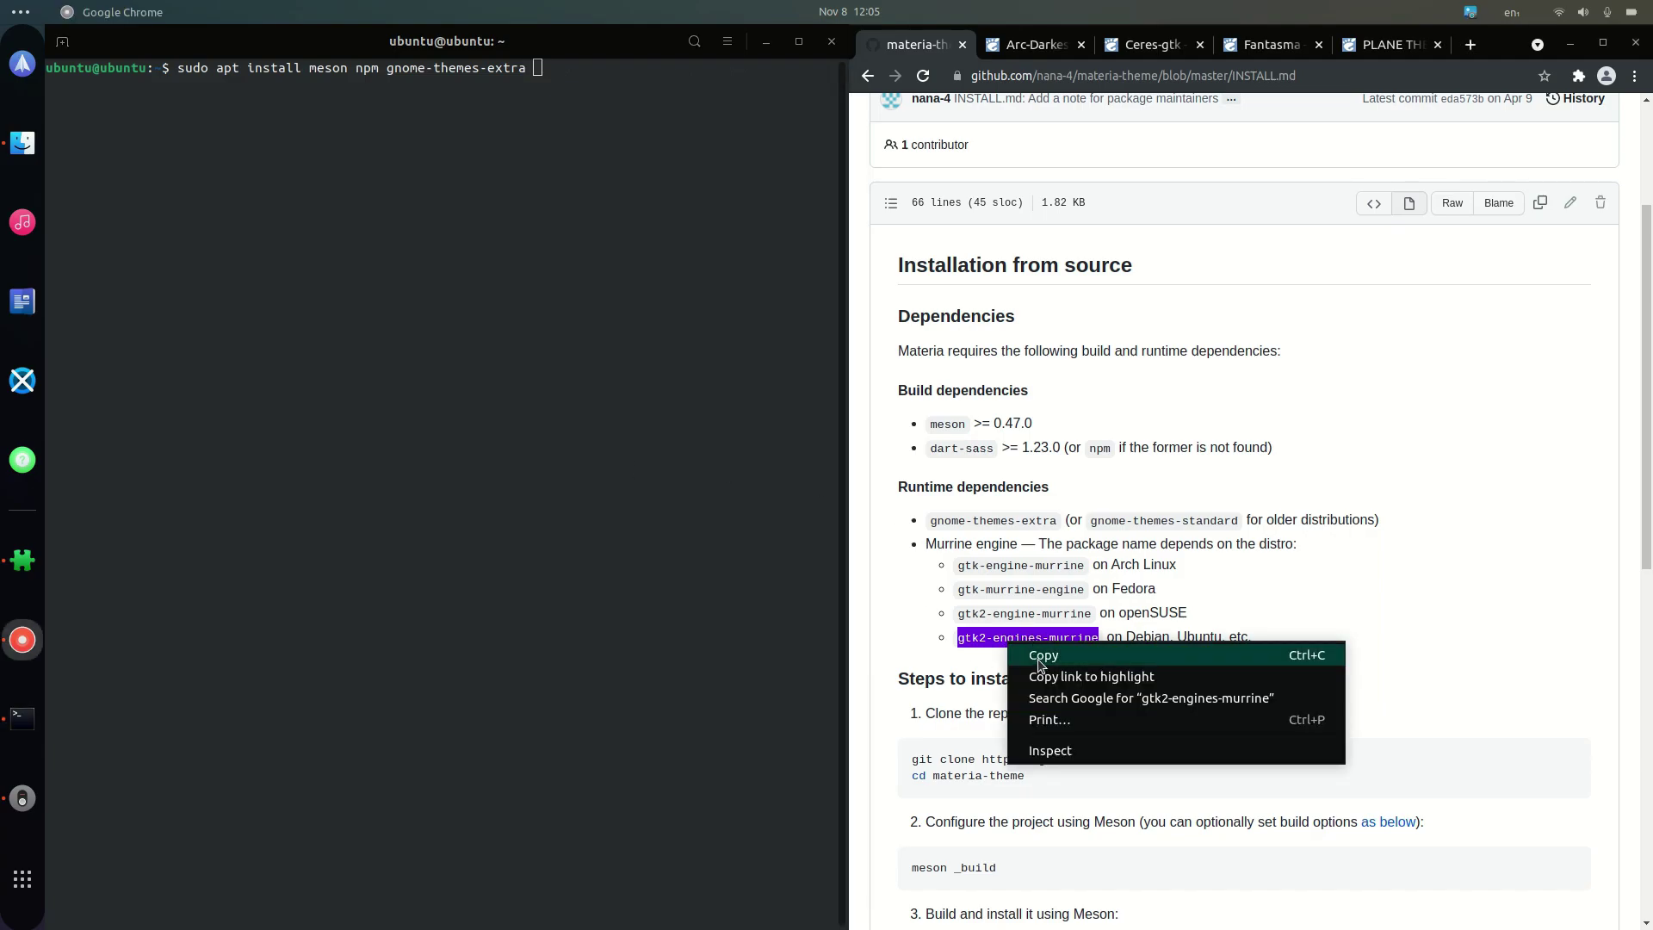
{"action": "left_click", "coordinate": [672, 375]}
{"action": "right_click", "coordinate": [577, 131]}
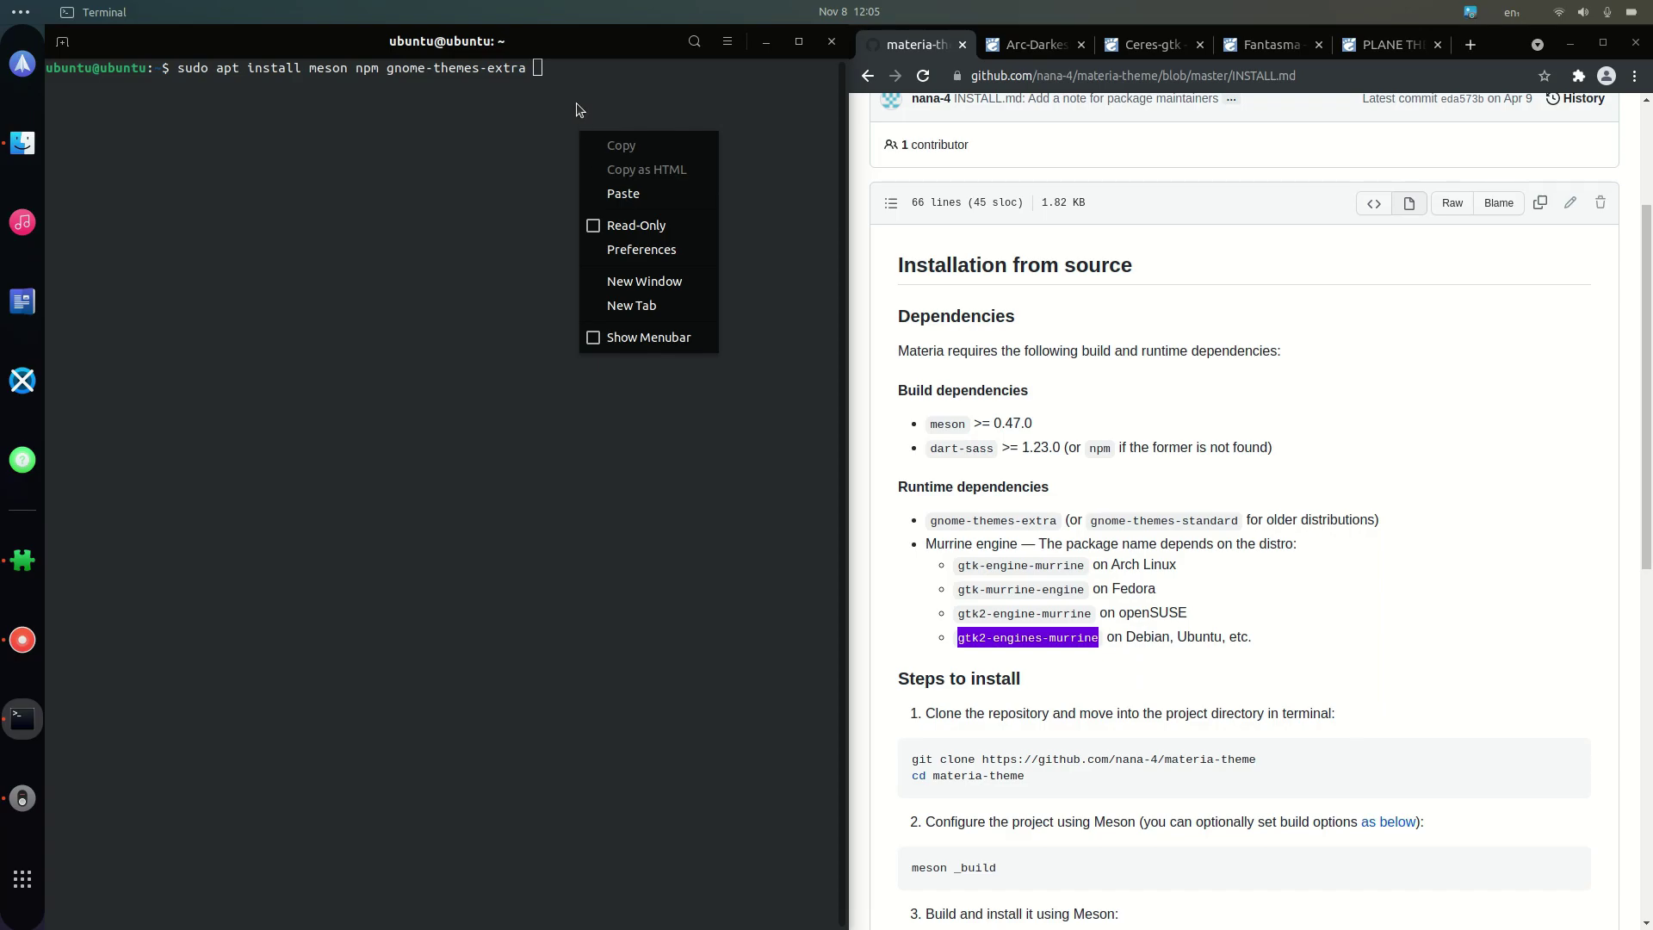
{"action": "key", "text": "Return"}
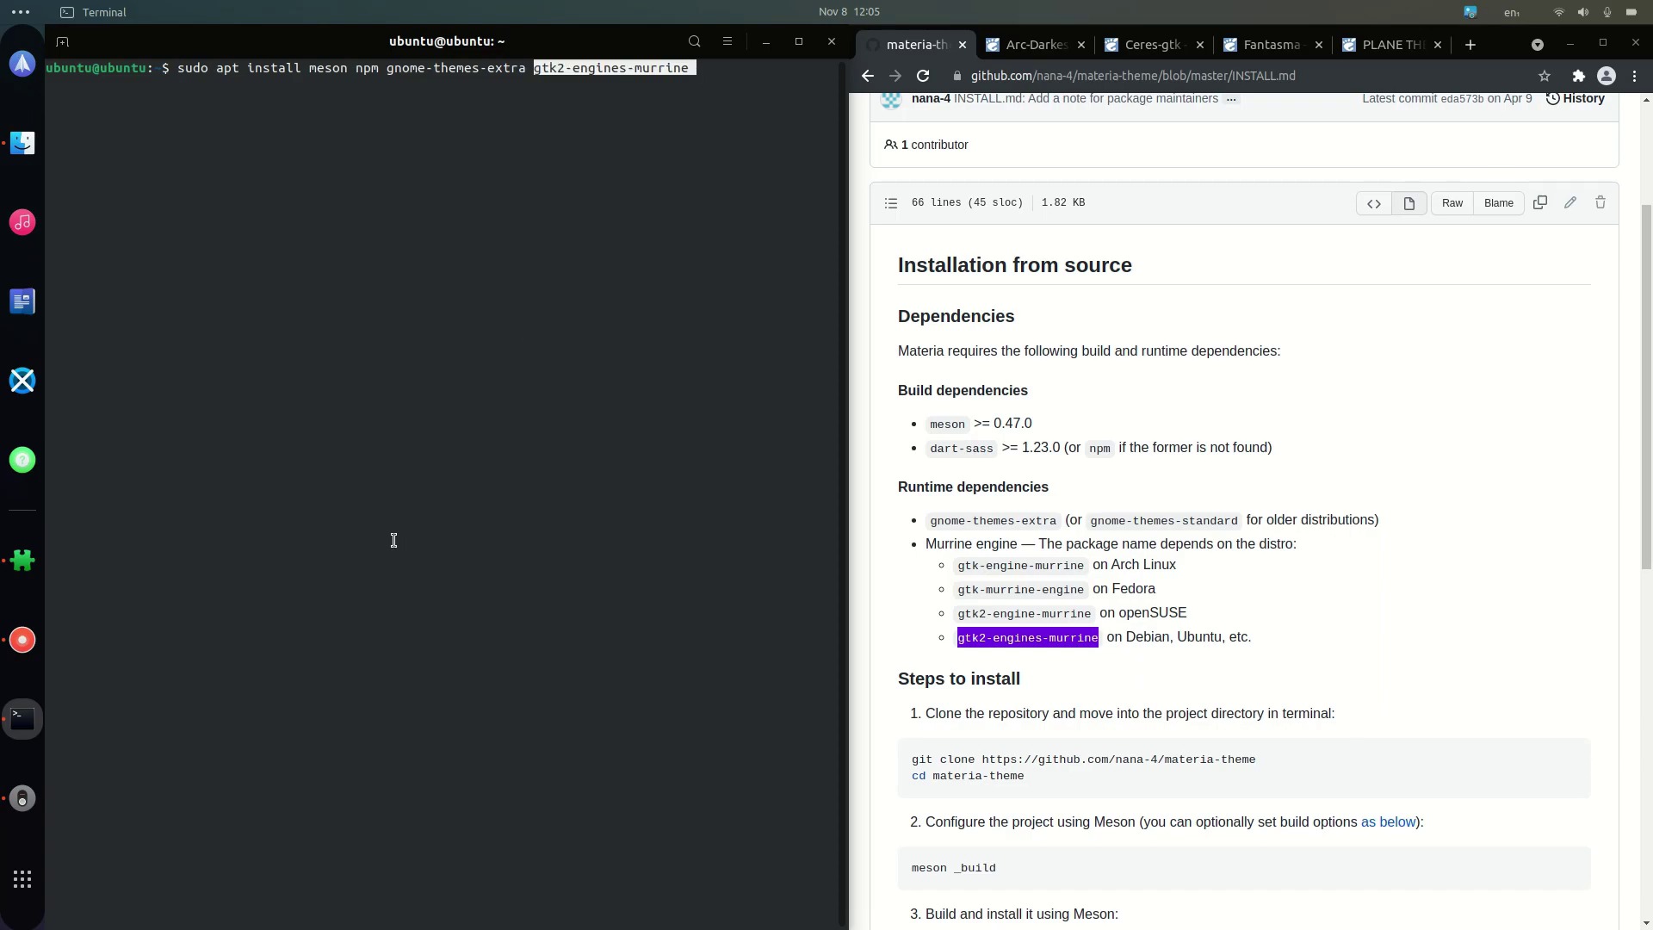
Run the apt install command for the four Materia dependencies and accept the installation.
{"action": "key", "text": "BackSpace"}
{"action": "key", "text": "Return"}
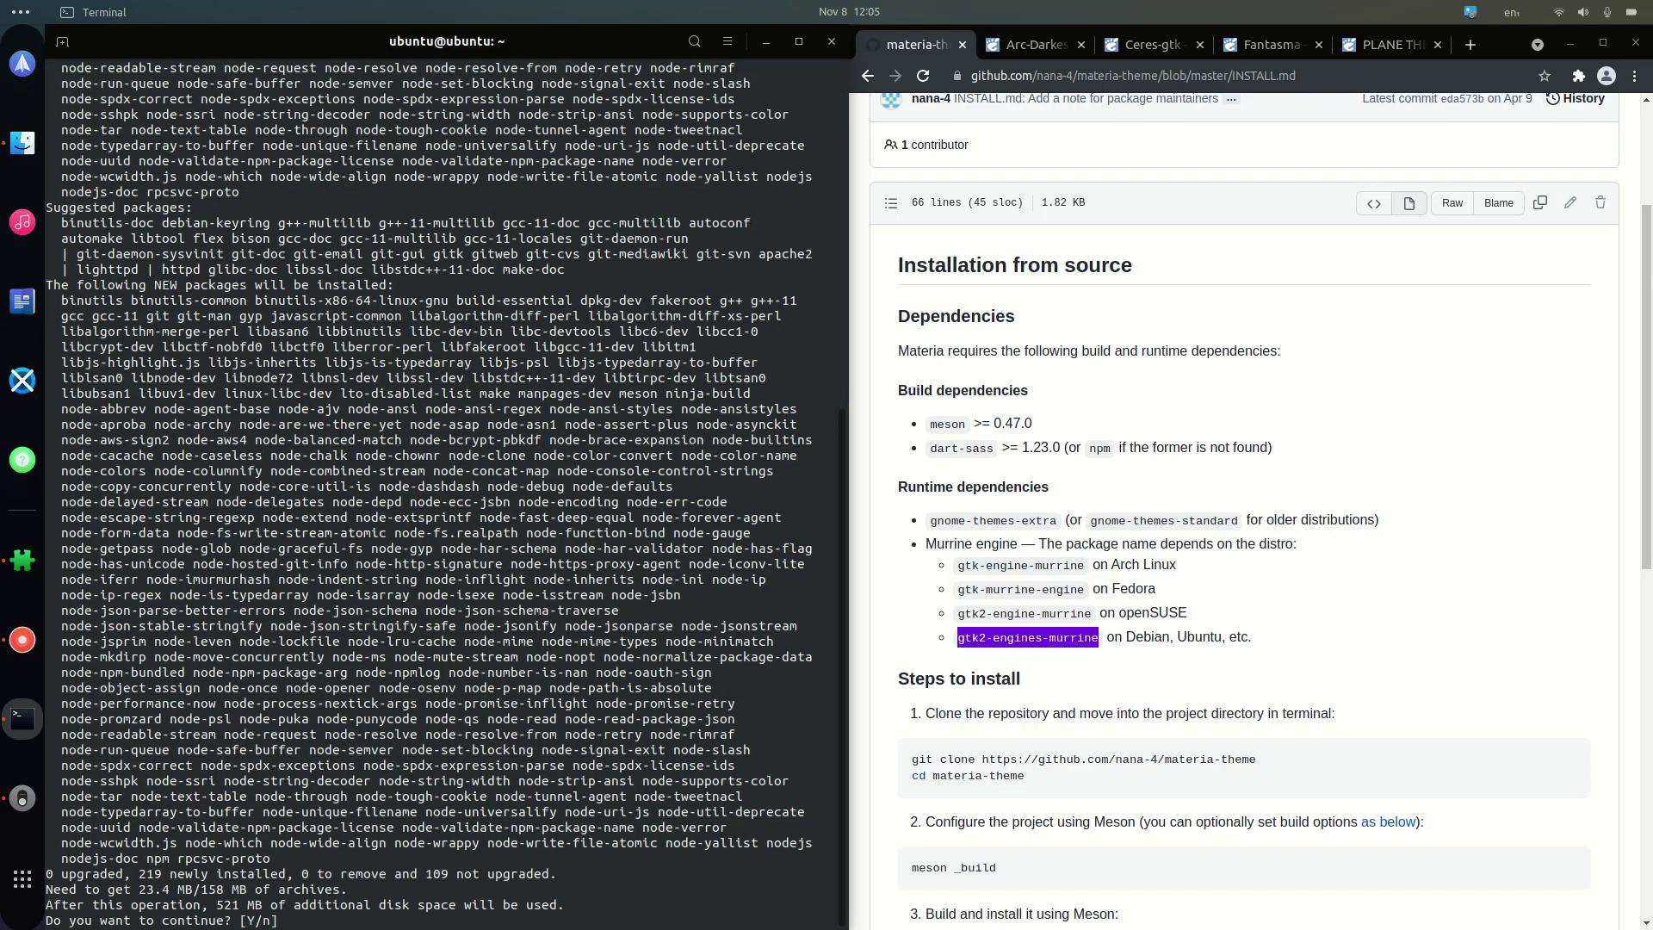
{"action": "key", "text": "Return"}
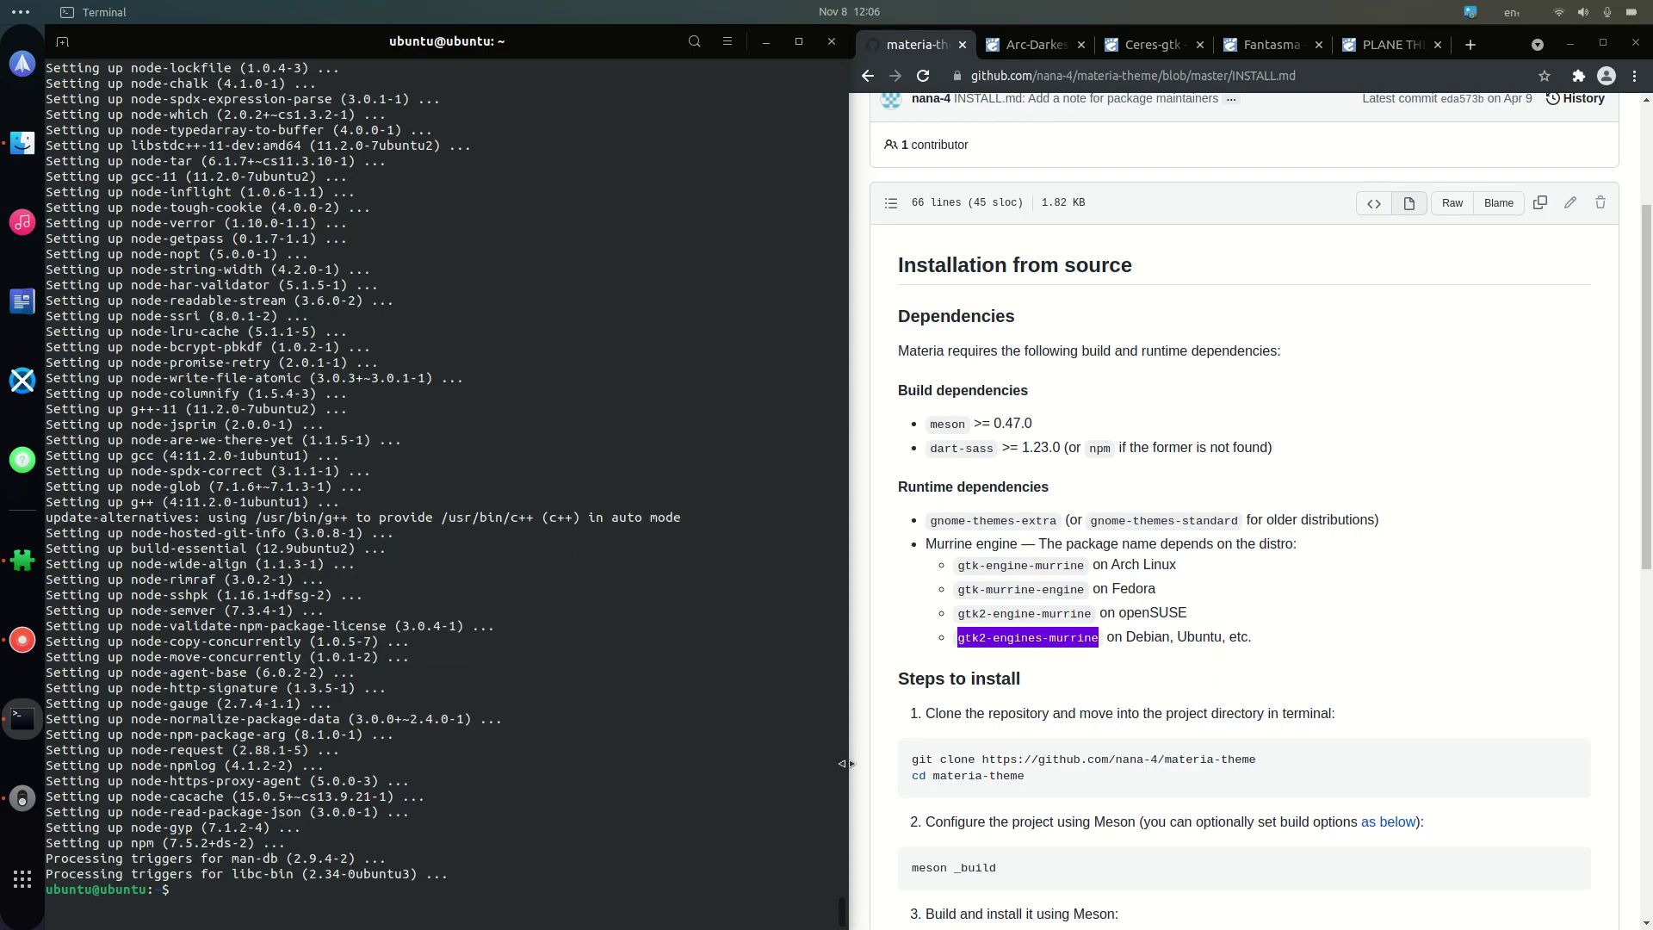
Install git from the terminal with sudo apt install git.
{"action": "double_click", "coordinate": [921, 759]}
{"action": "left_click", "coordinate": [716, 835]}
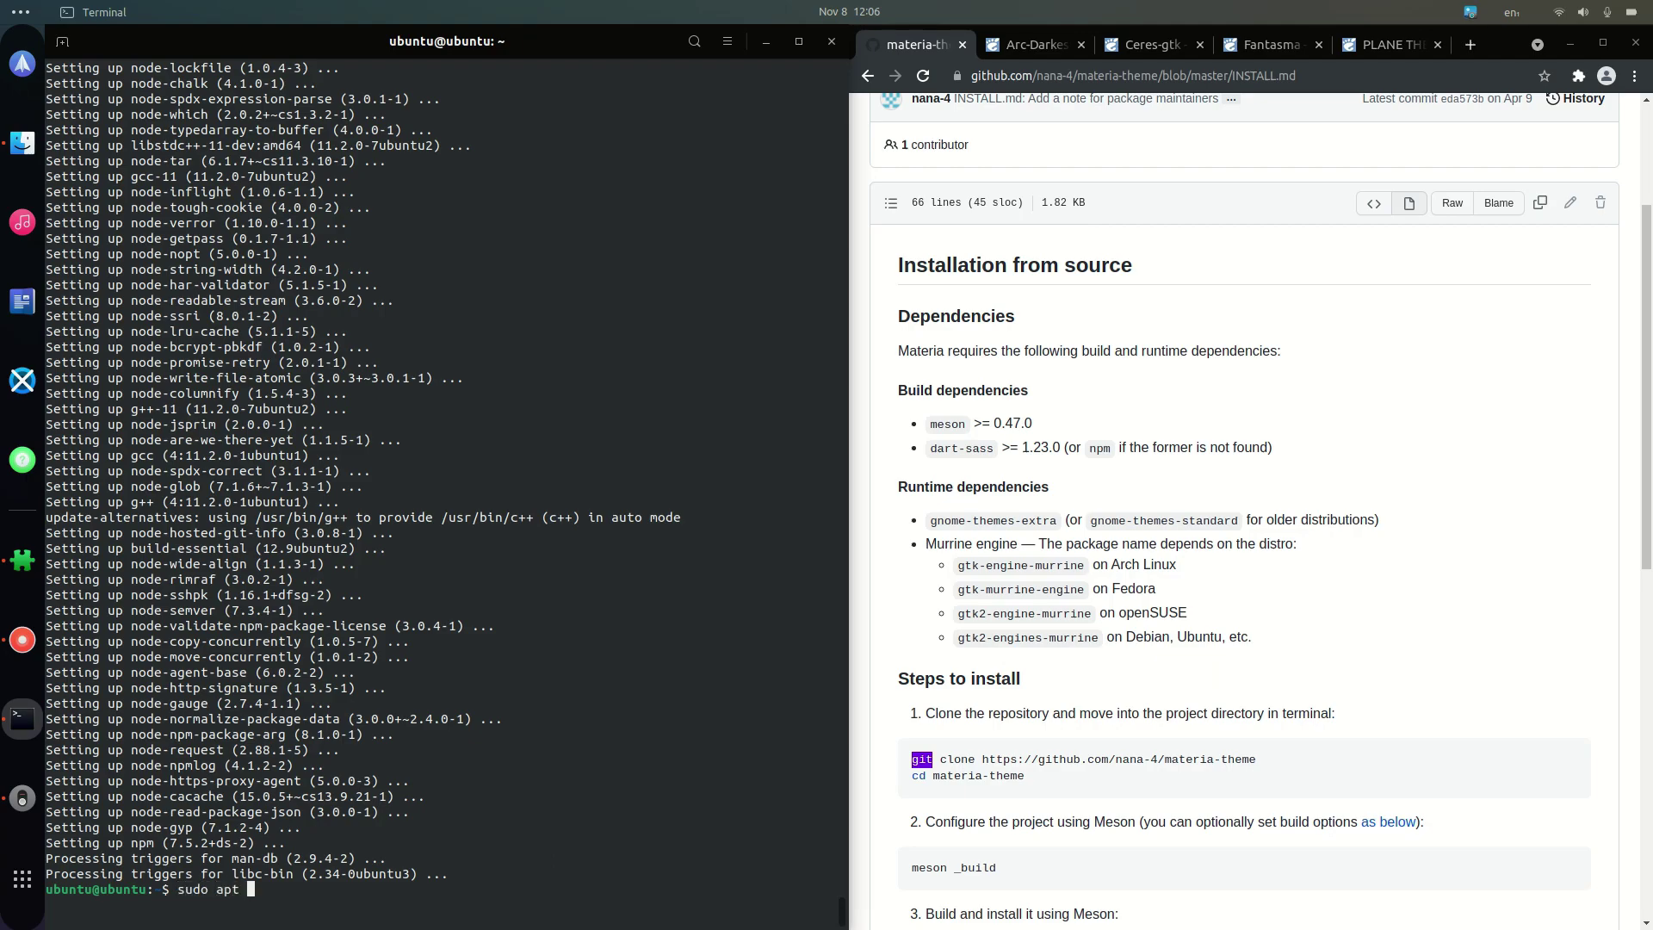
{"action": "type", "text": "sudo apt install git"}
{"action": "key", "text": "Return"}
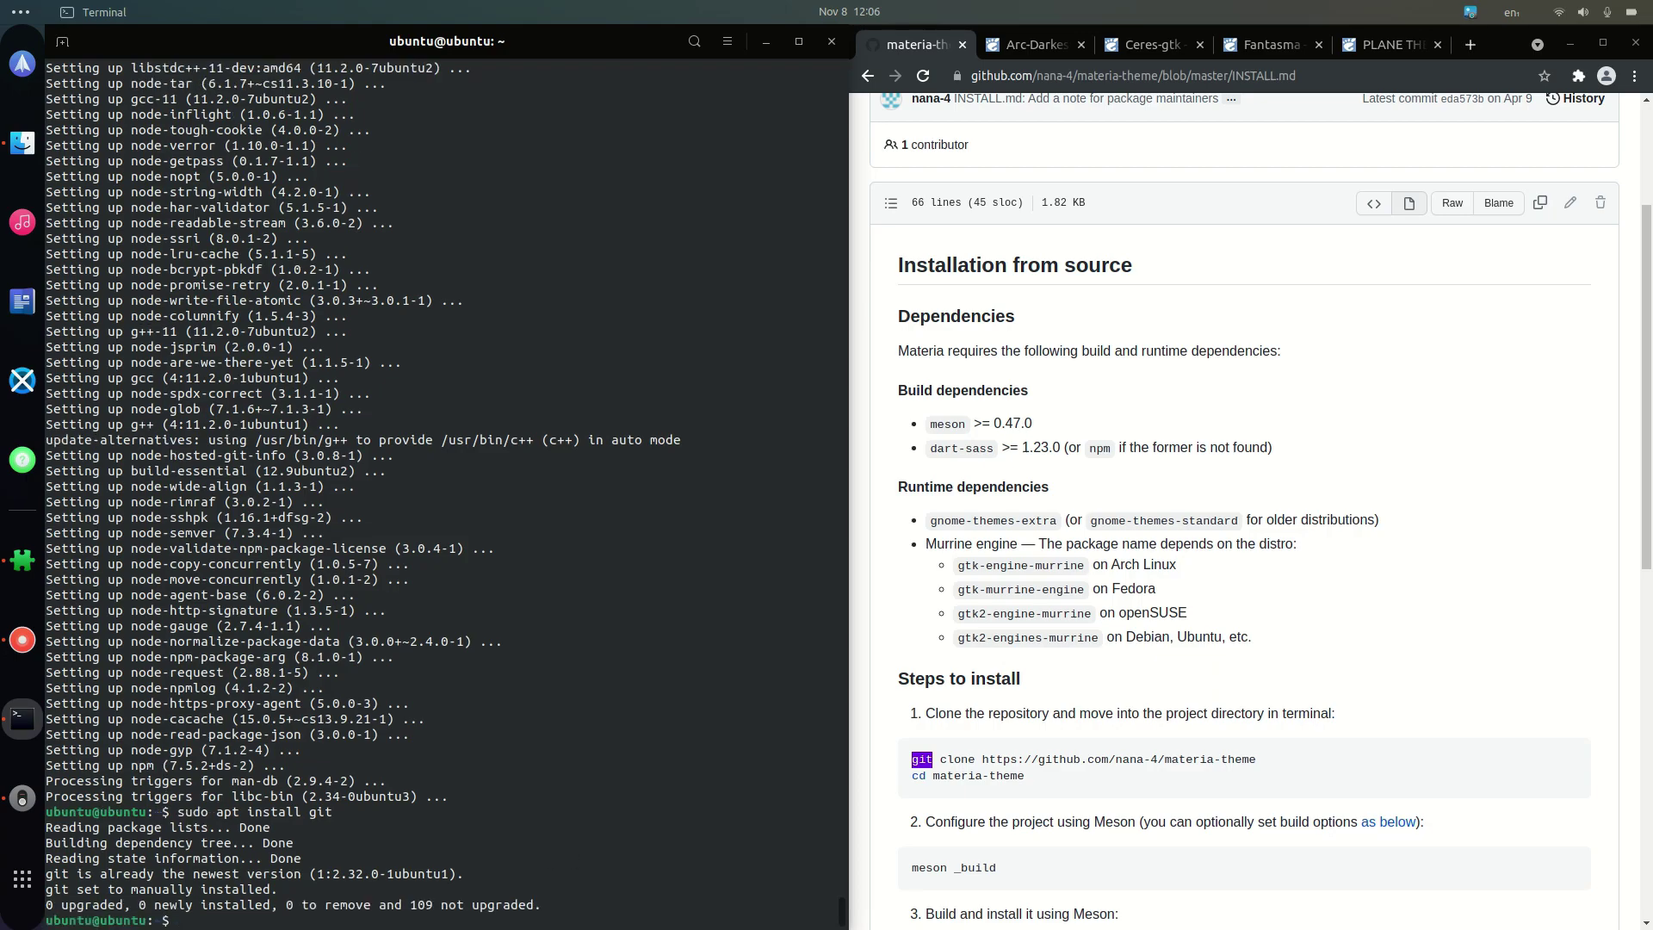
{"action": "left_click", "coordinate": [1207, 816]}
{"action": "left_click_drag", "start_coordinate": [1259, 759], "coordinate": [914, 762]}
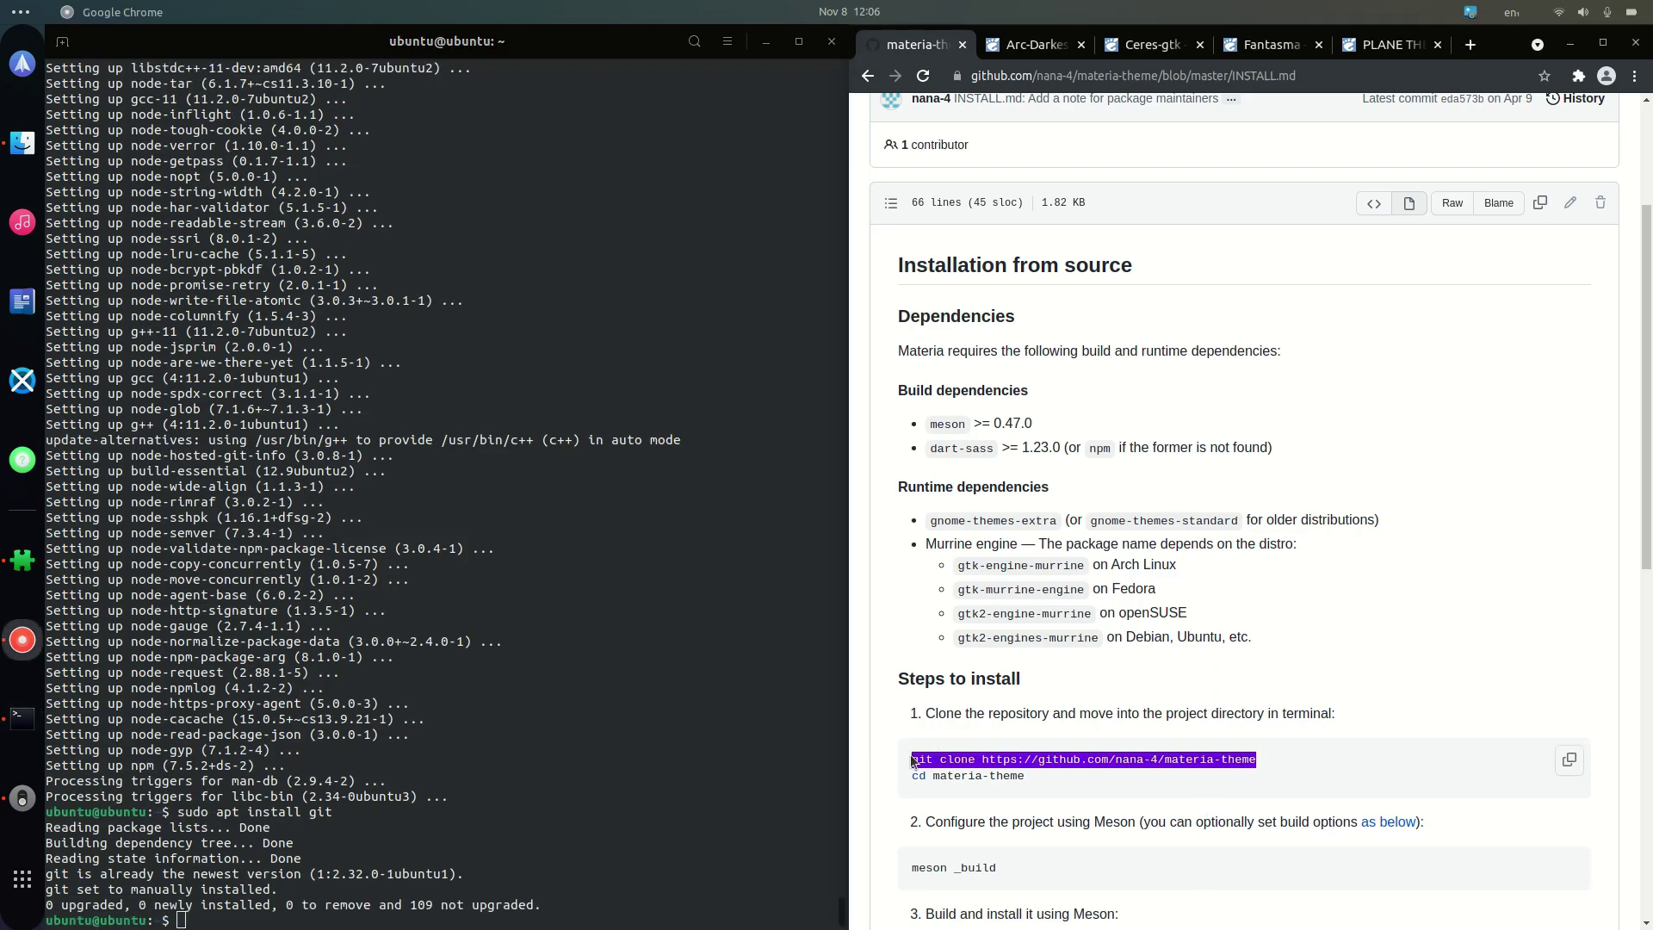
{"action": "right_click", "coordinate": [935, 761]}
{"action": "left_click", "coordinate": [953, 778]}
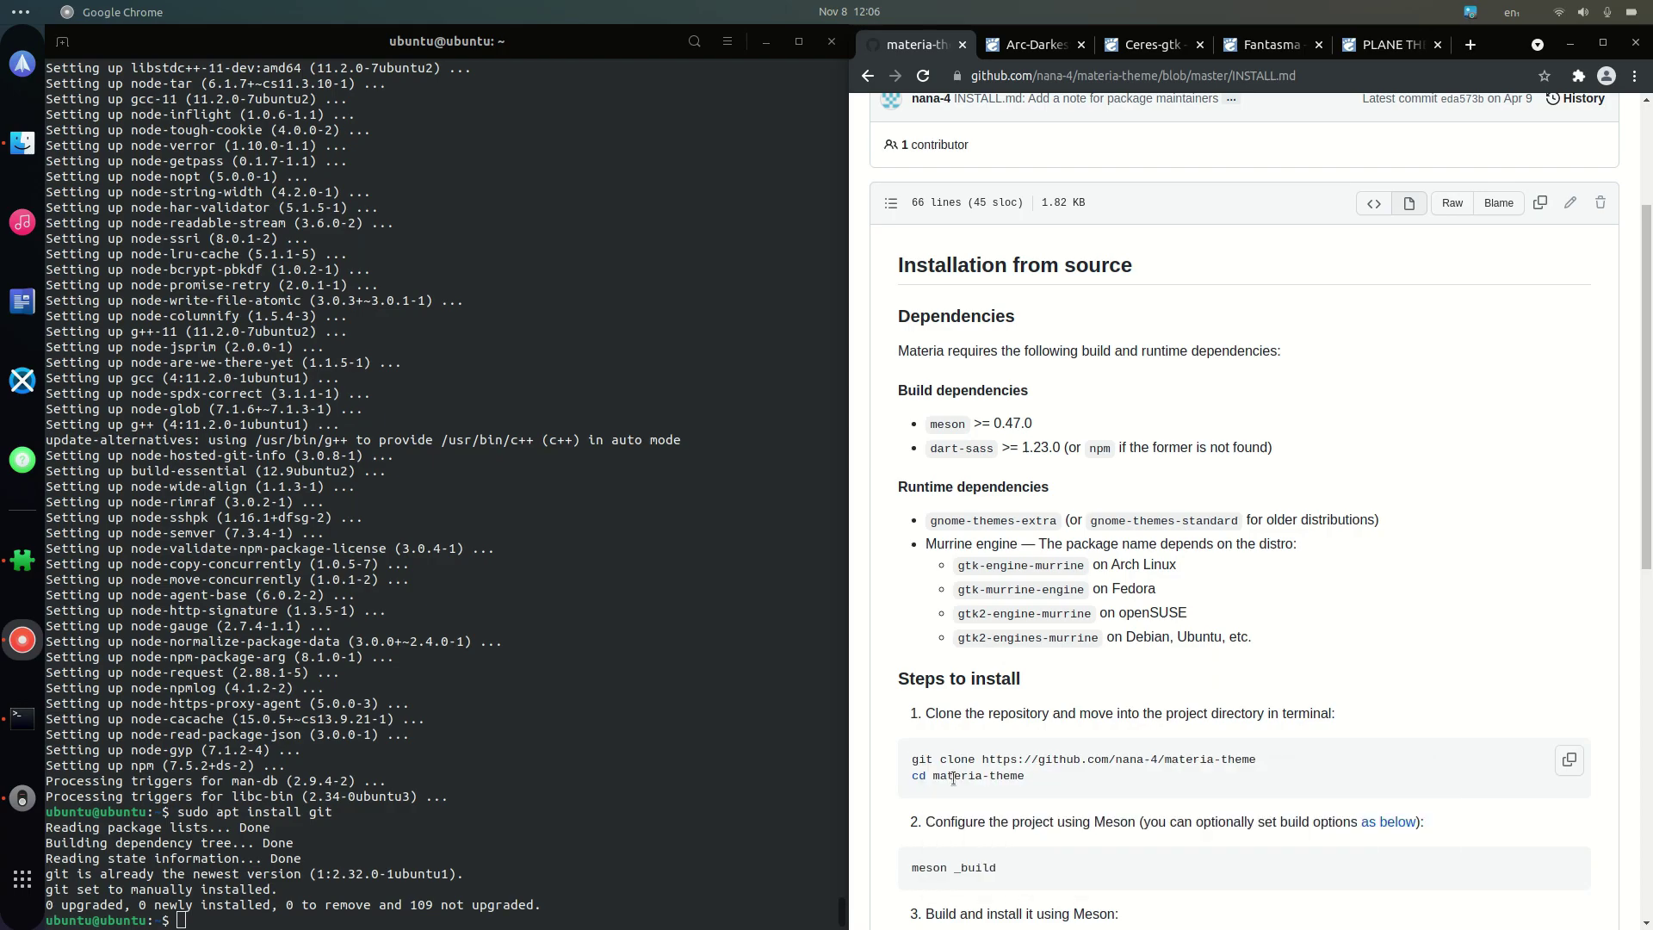
{"action": "left_click_drag", "start_coordinate": [1213, 766], "coordinate": [1275, 759]}
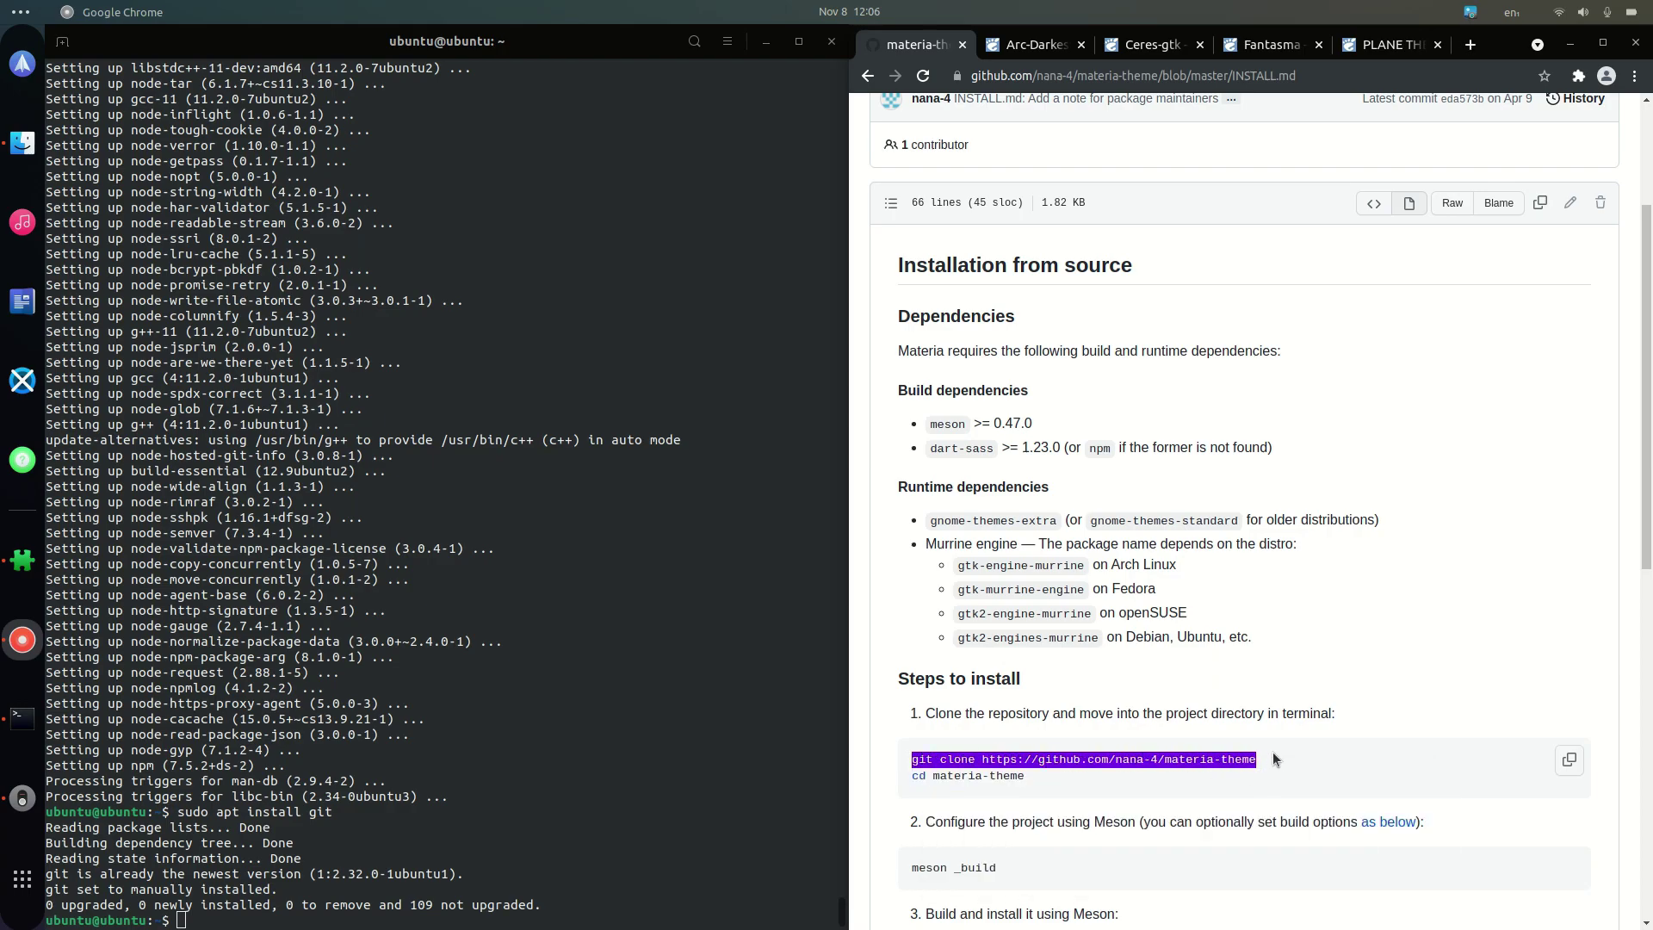
{"action": "right_click", "coordinate": [1229, 768]}
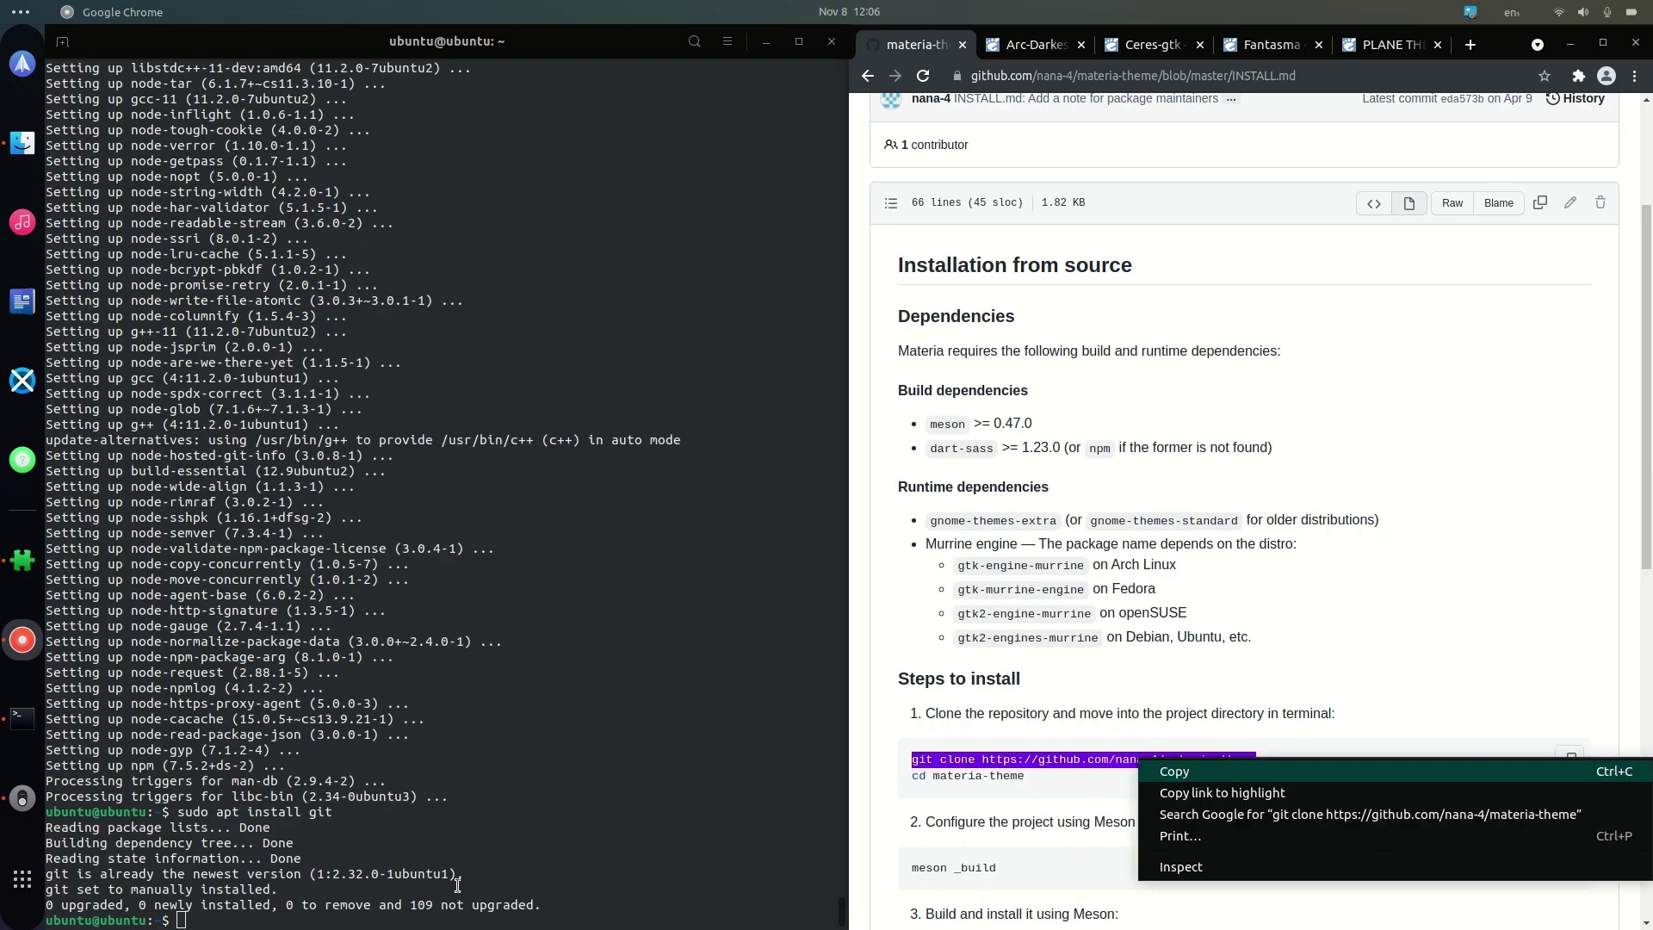
{"action": "key", "text": "Return"}
{"action": "left_click", "coordinate": [362, 906]}
{"action": "key", "text": "ctrl+shift+v"}
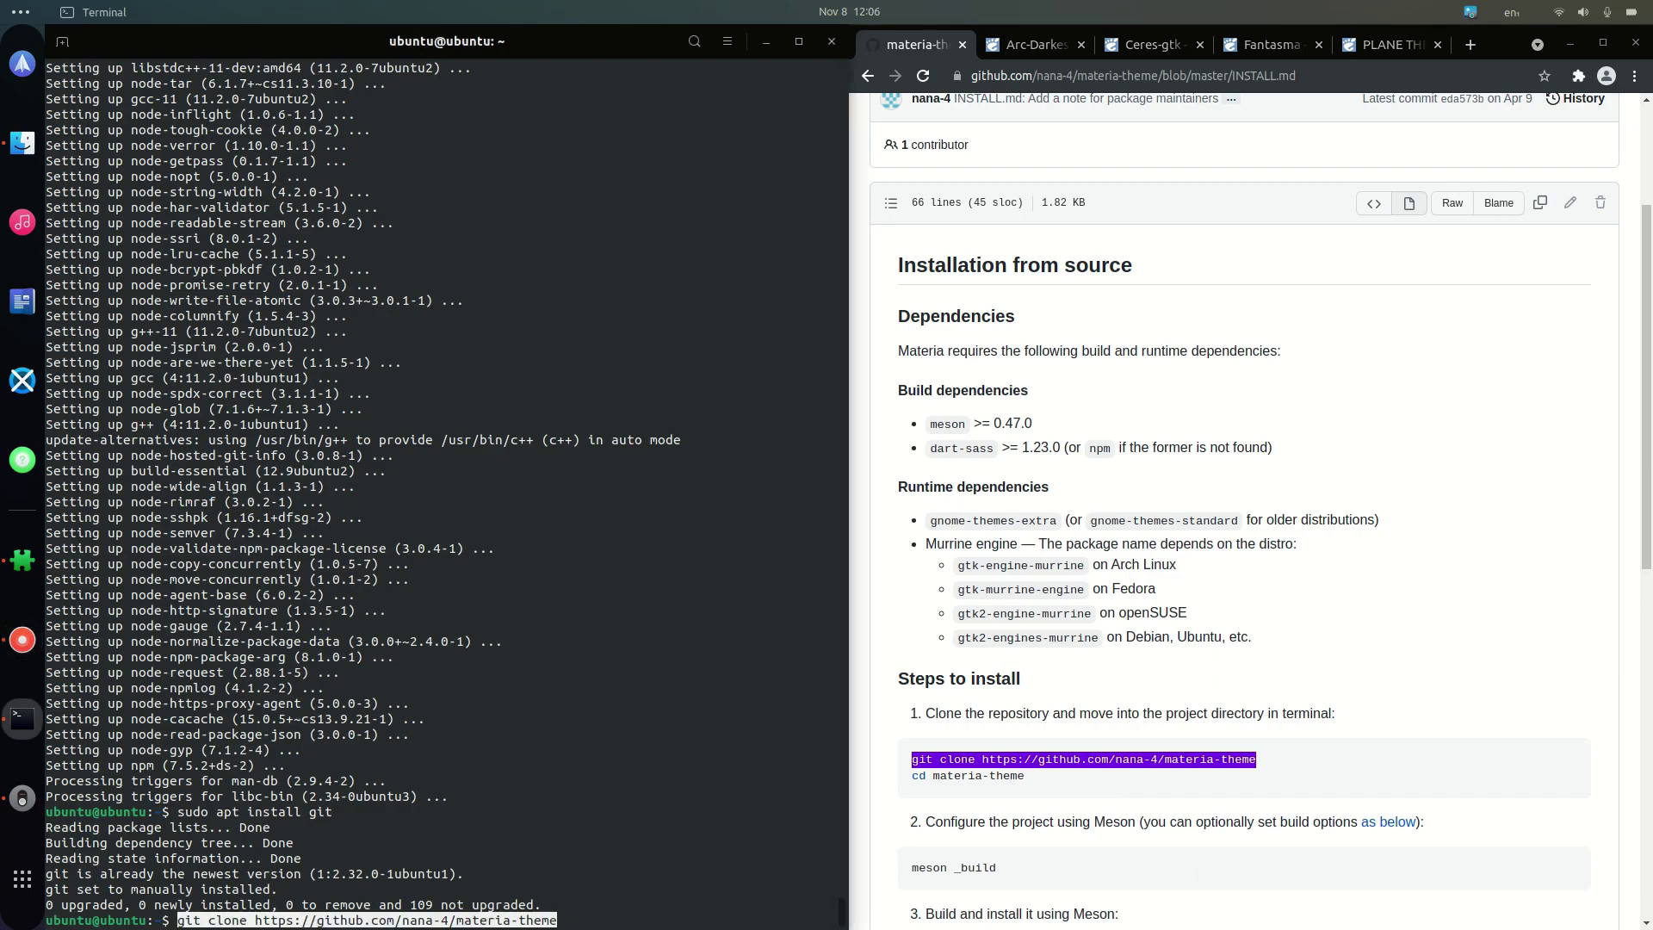
{"action": "key", "text": "Return"}
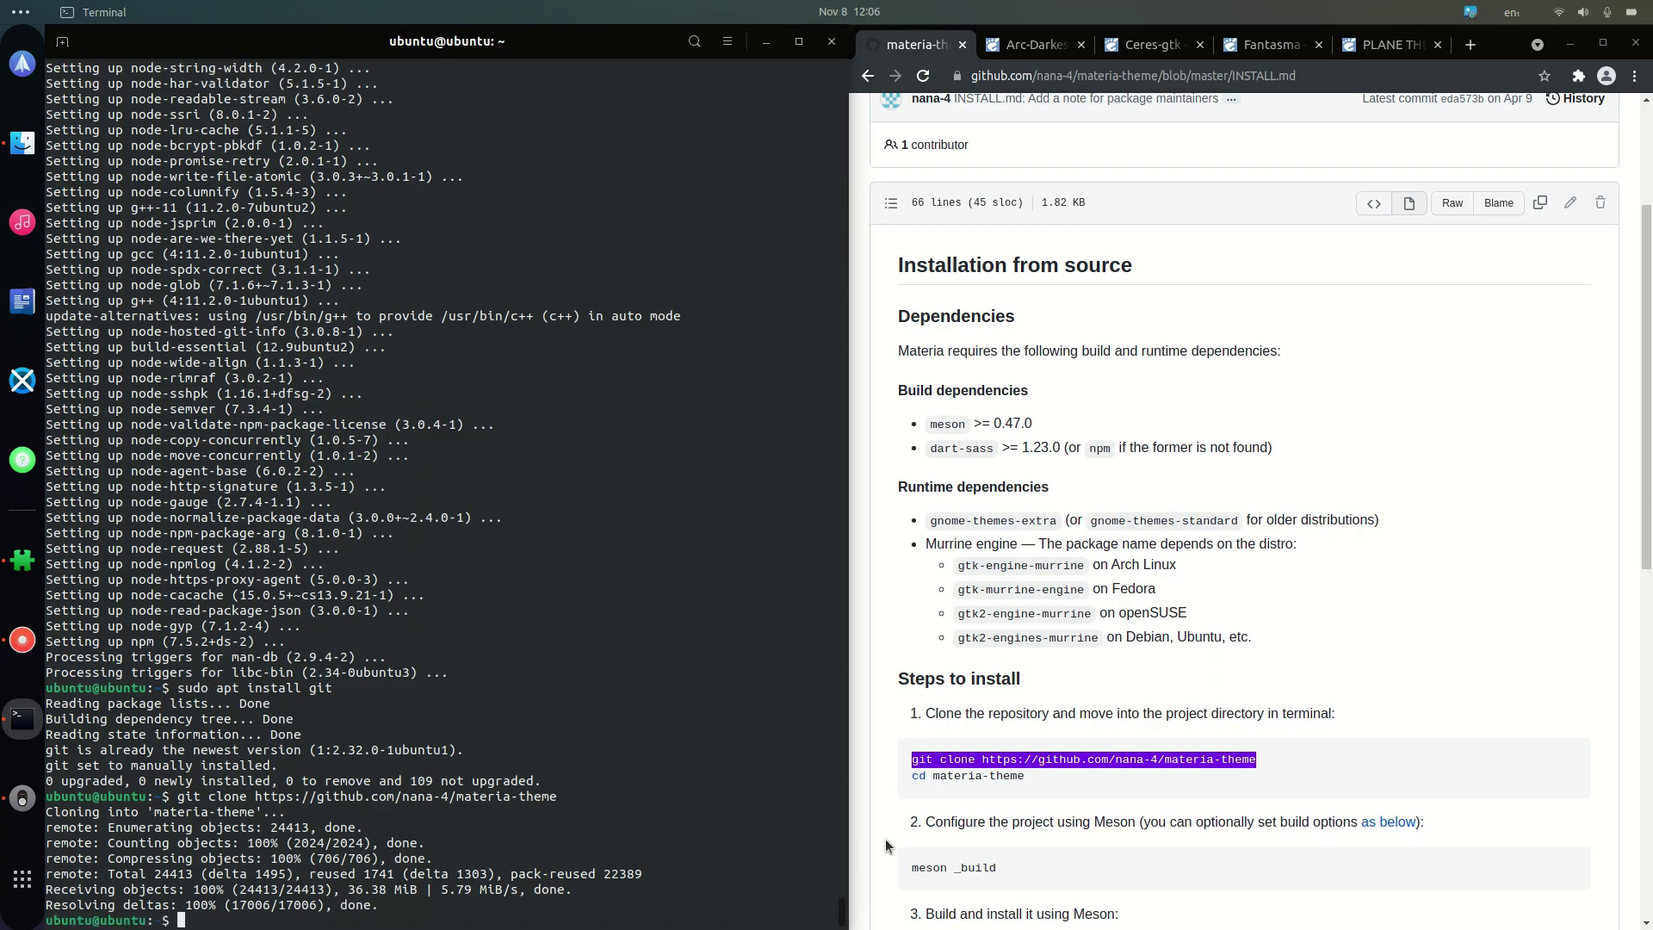
Copy cd materia-theme from the guide and run it to enter the cloned project directory.
{"action": "left_click_drag", "start_coordinate": [1026, 776], "coordinate": [897, 785]}
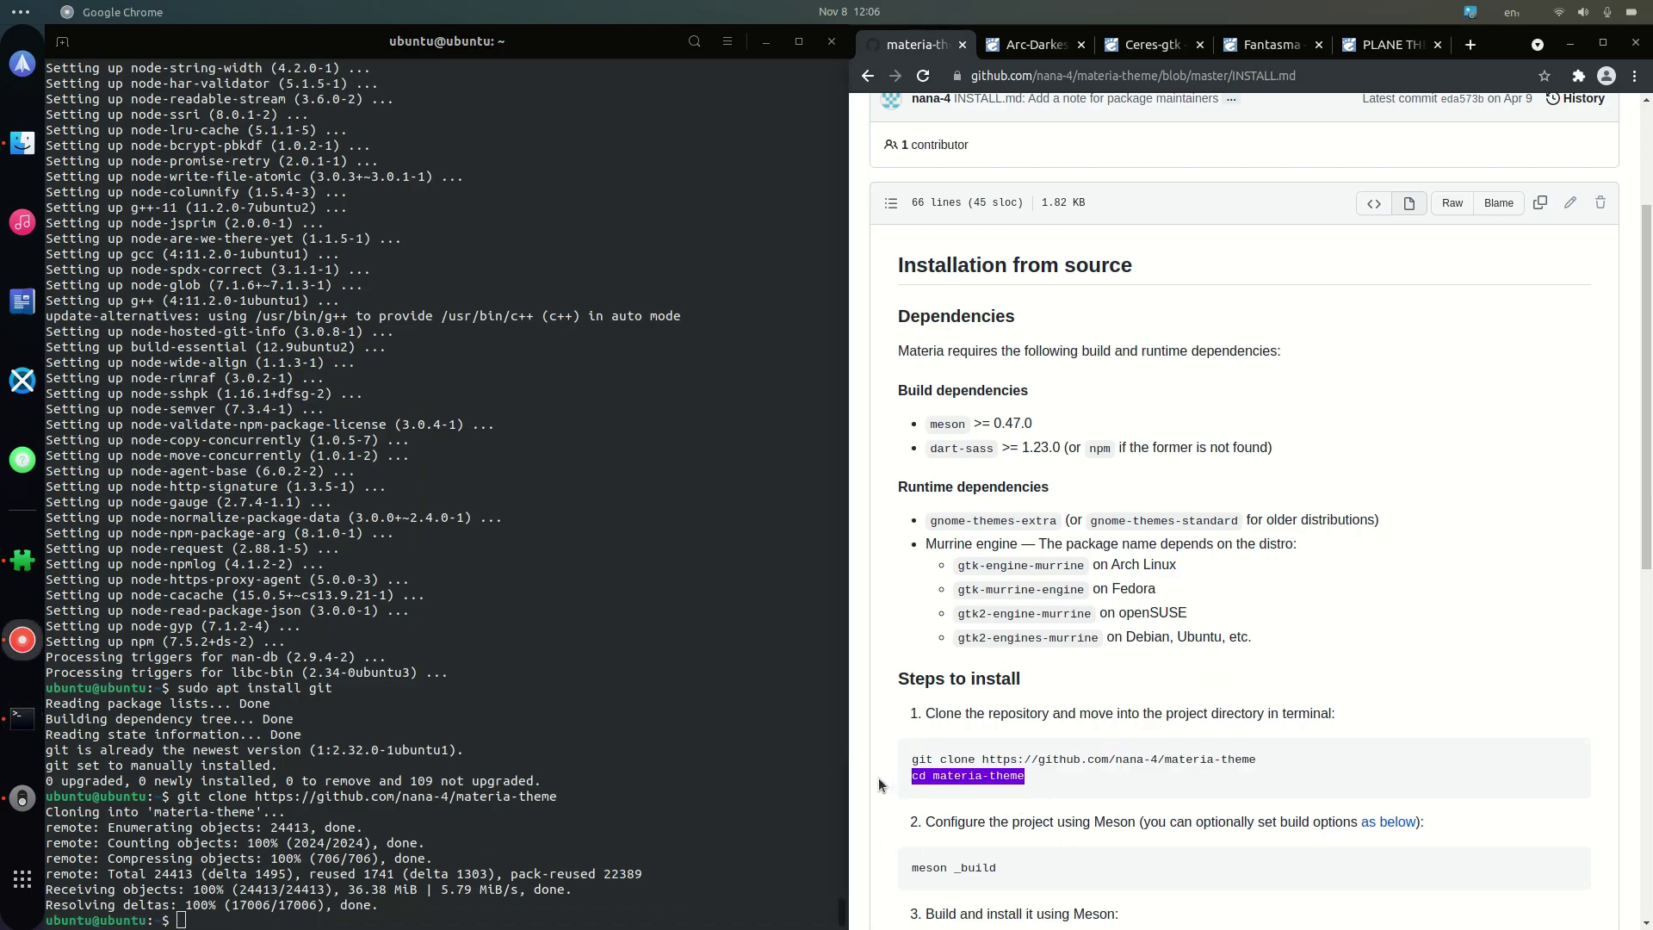
{"action": "key", "text": "ctrl+c"}
{"action": "key", "text": "alt+Tab"}
{"action": "key", "text": "ctrl+shift+v"}
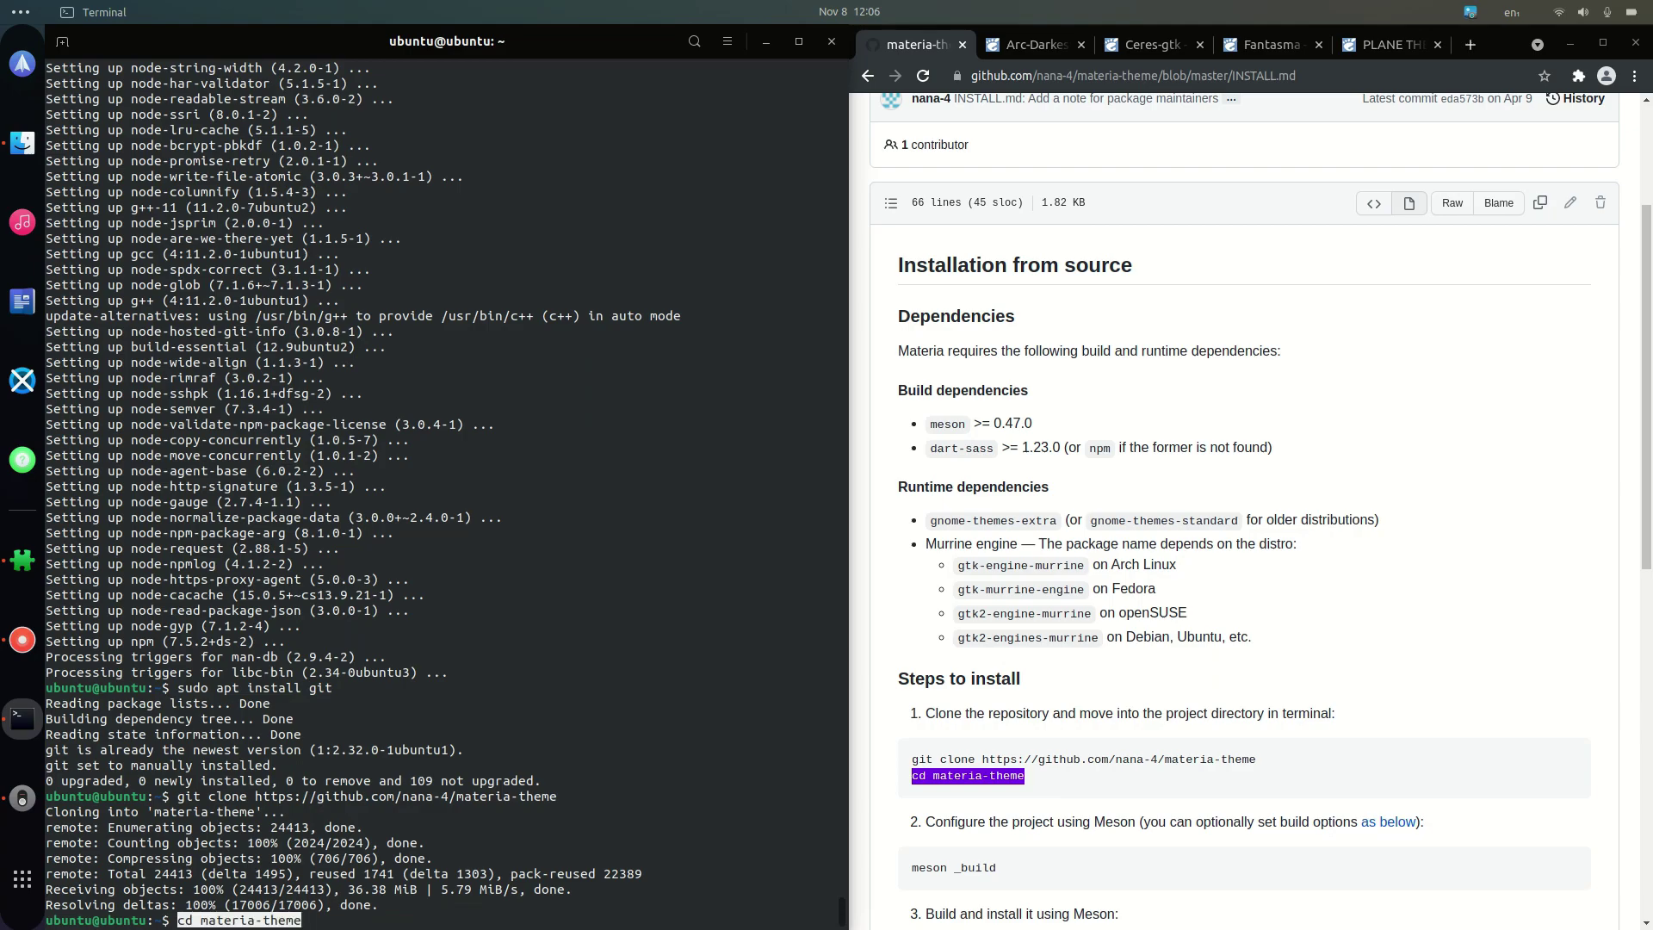
{"action": "key", "text": "Return"}
Configure the Materia project by copying meson _build from the guide and running it in the terminal.
{"action": "scroll", "coordinate": [1174, 803], "scroll_direction": "down", "scroll_amount": 5}
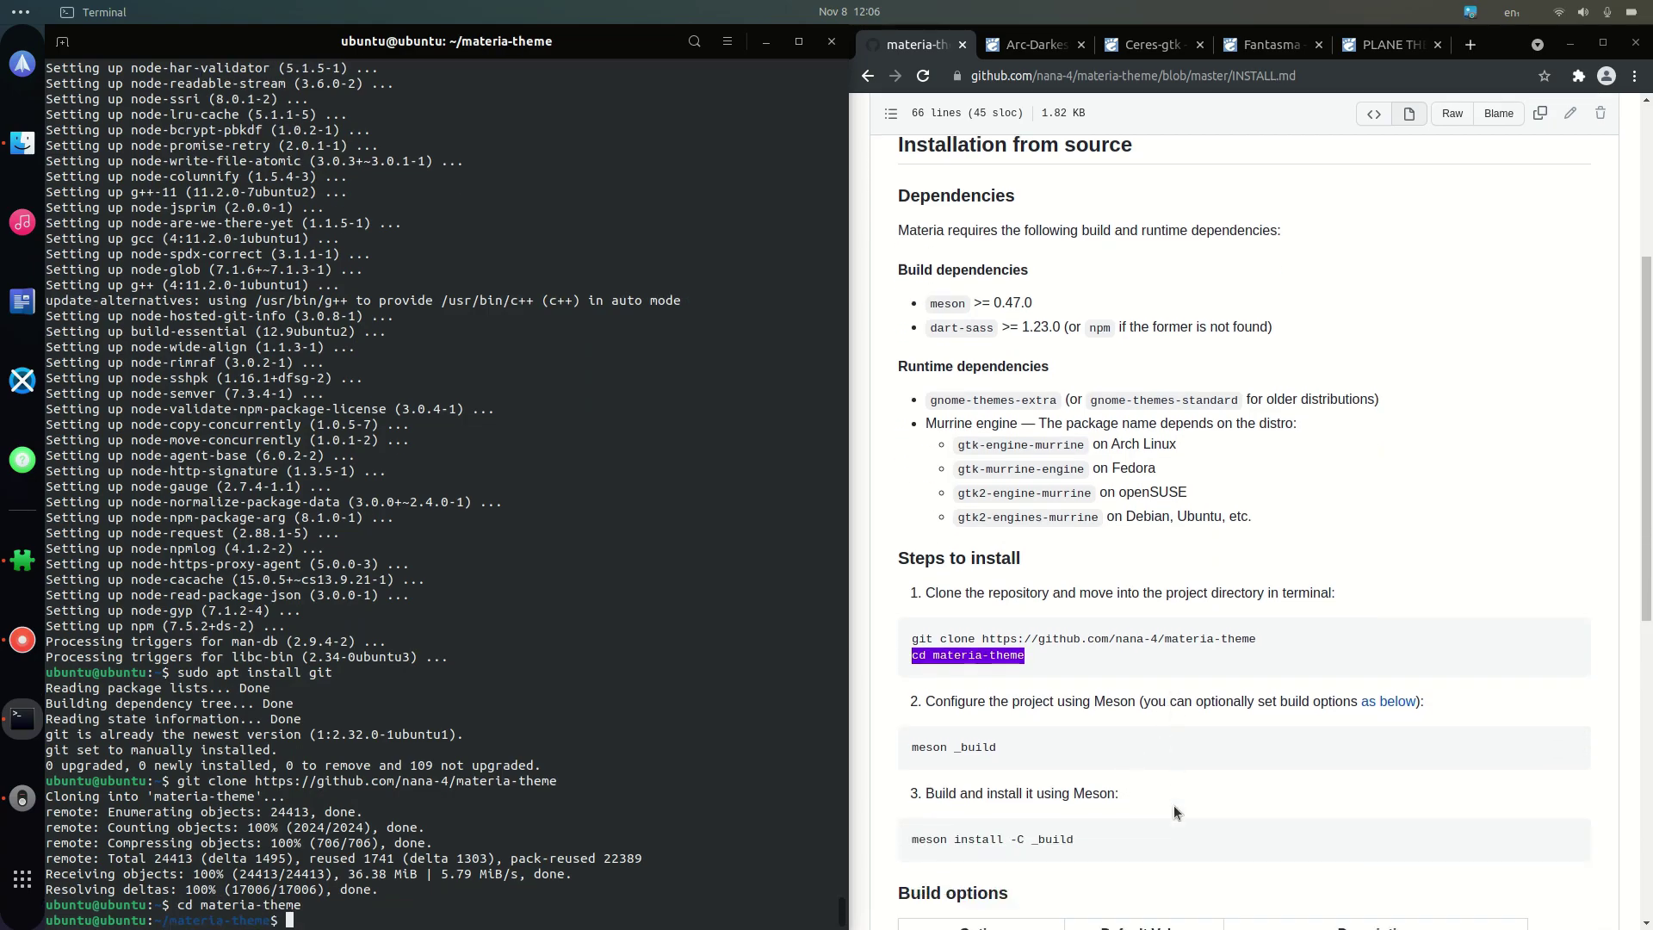
{"action": "left_click_drag", "start_coordinate": [1024, 644], "coordinate": [911, 643]}
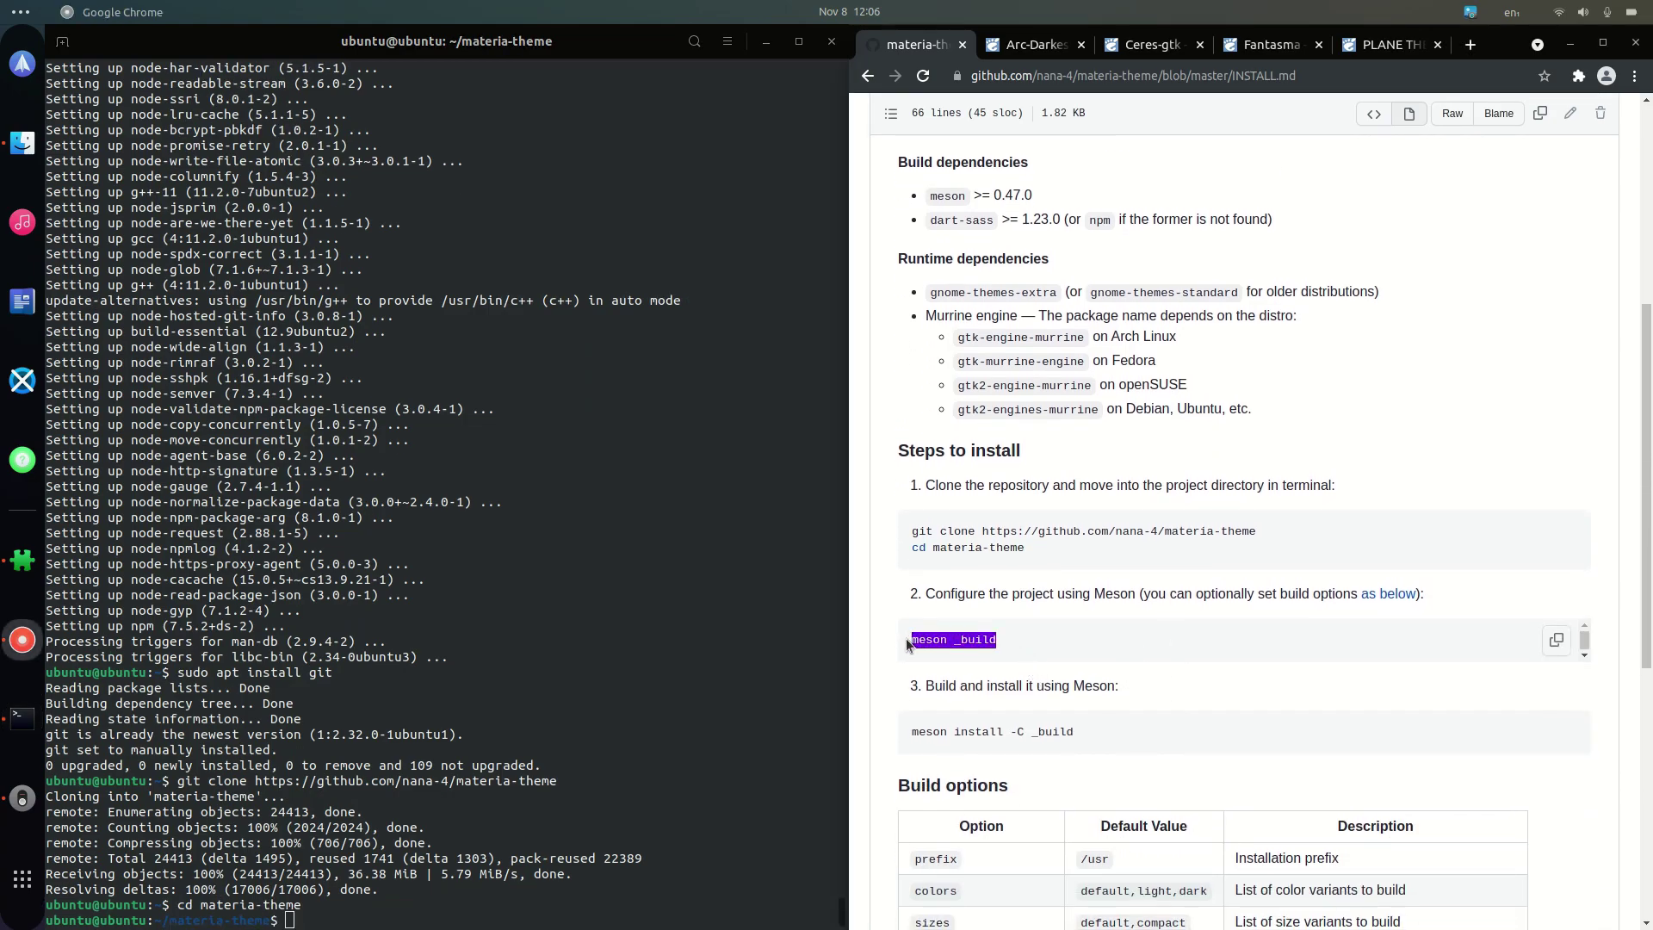
{"action": "left_click", "coordinate": [548, 922]}
{"action": "key", "text": "ctrl+shift+v"}
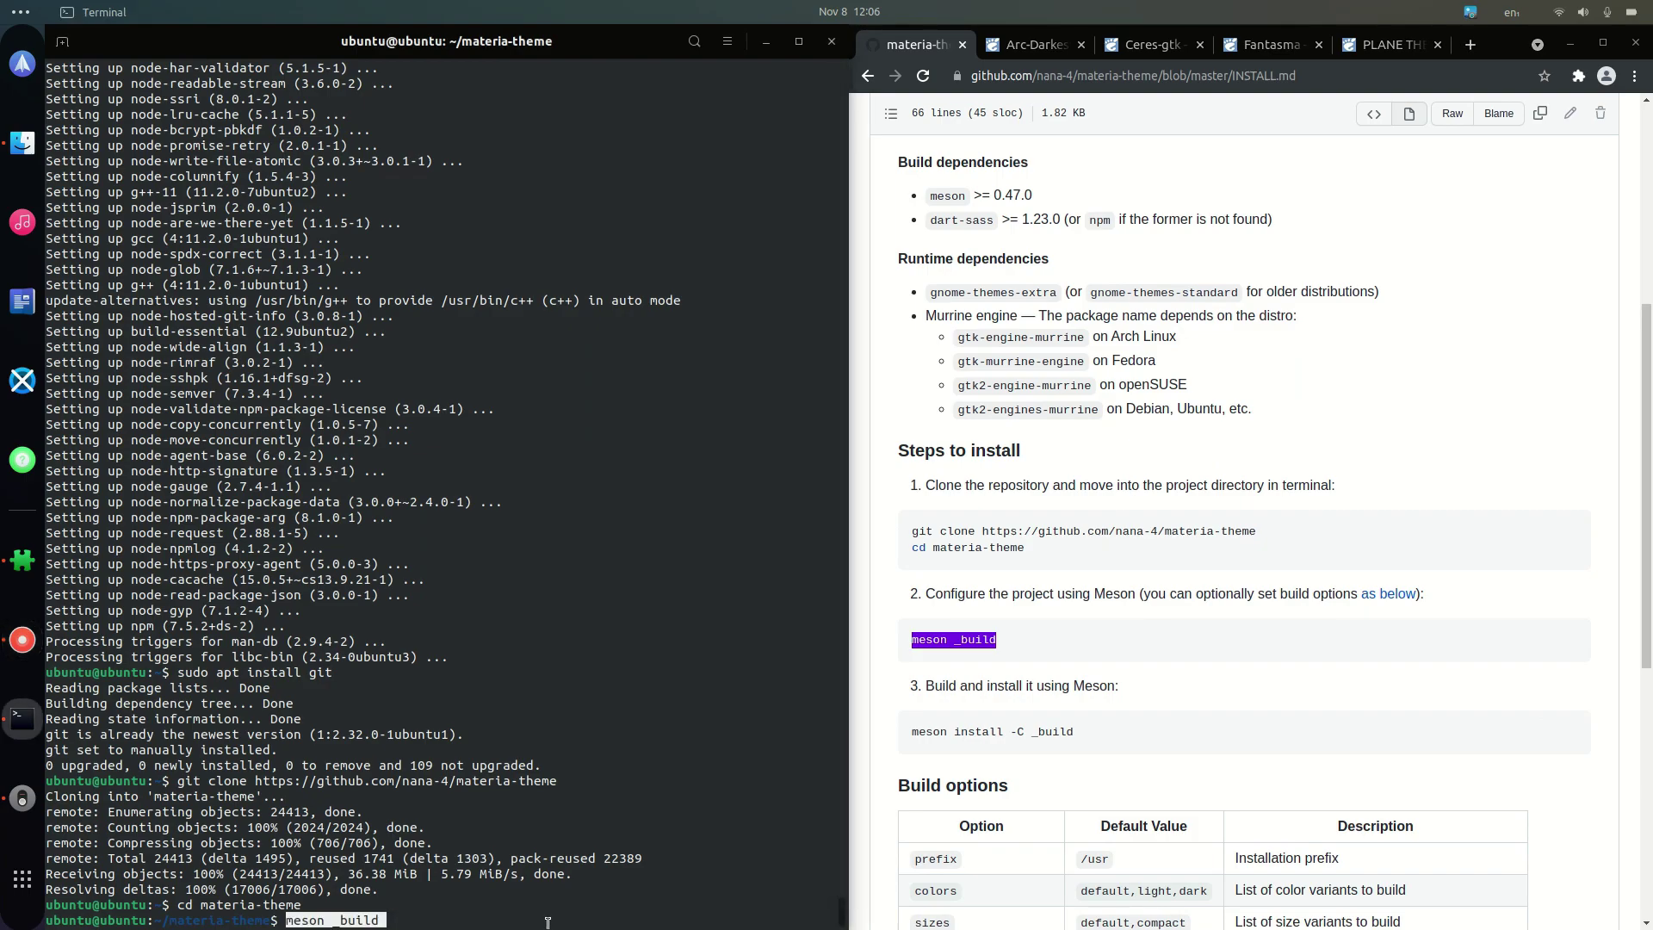
{"action": "key", "text": "Left"}
{"action": "key", "text": "Return"}
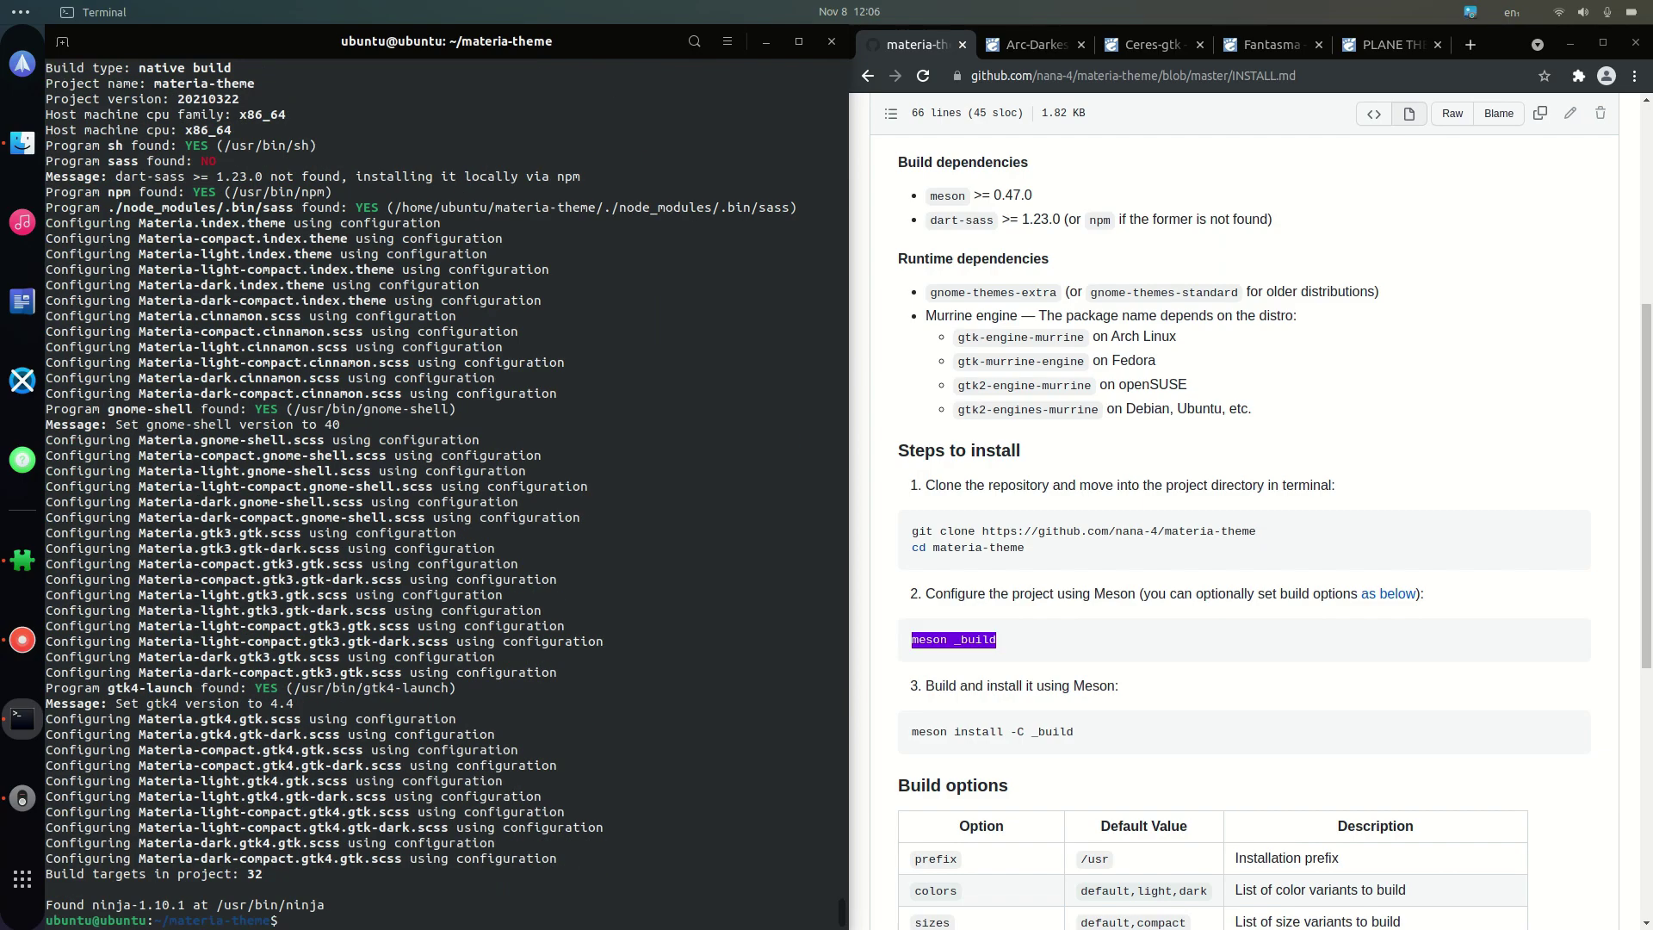
Copy meson install -C _build from the guide and run it in the terminal to build and install the Materia theme.
{"action": "scroll", "coordinate": [1036, 782], "scroll_direction": "down", "scroll_amount": 3}
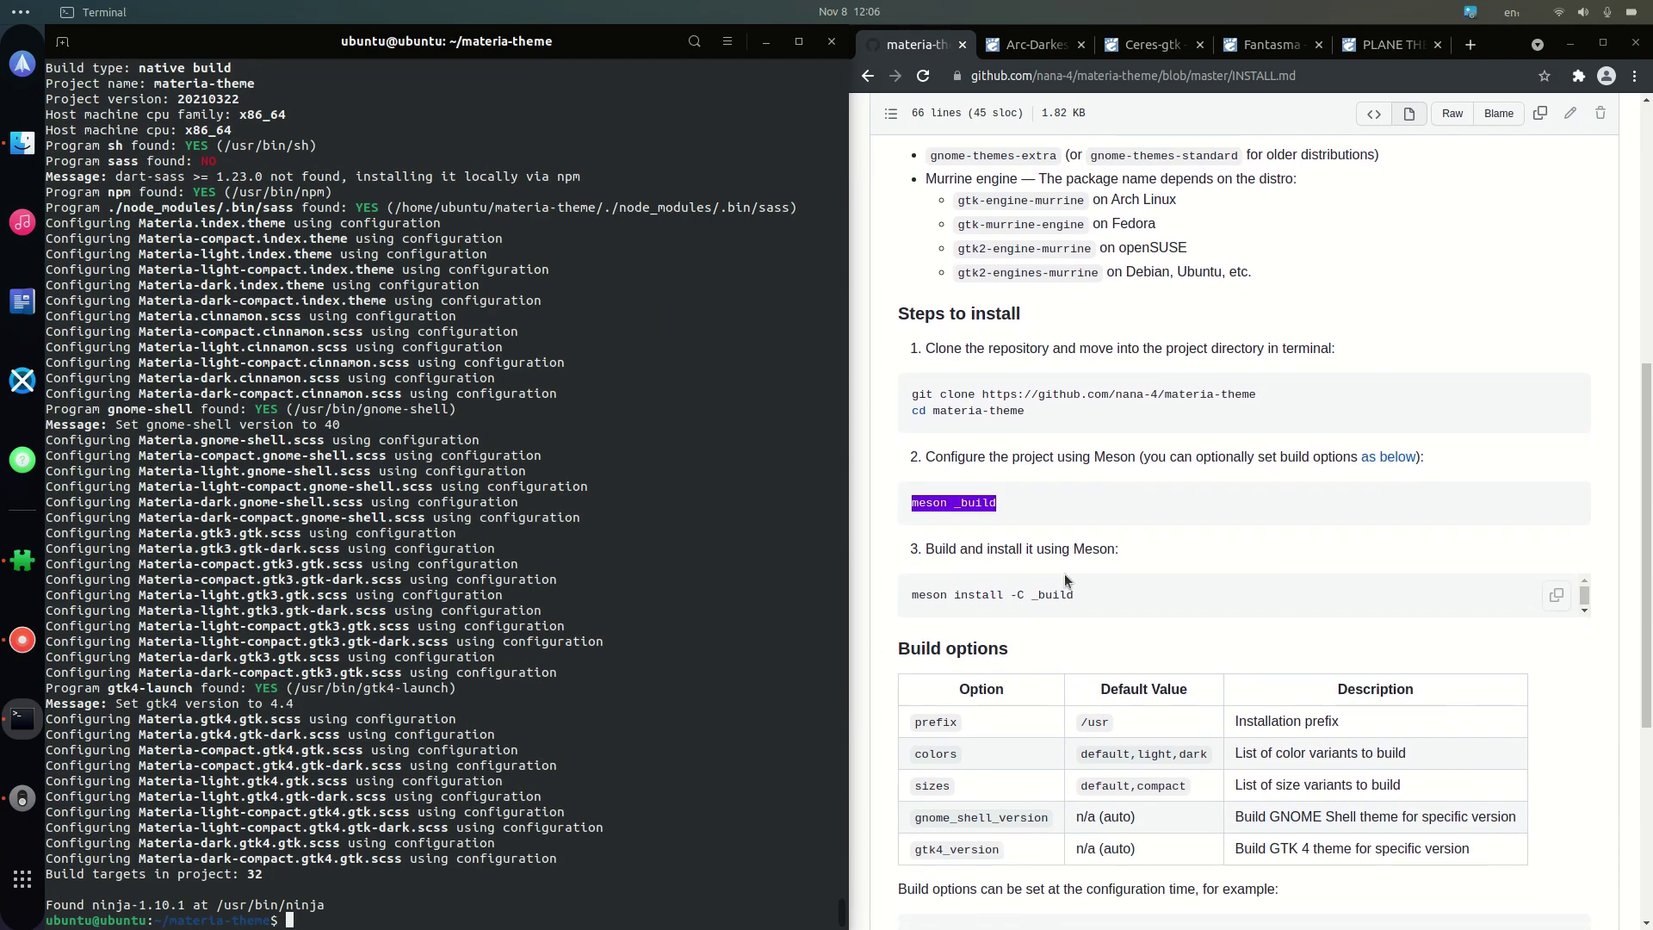
{"action": "mouse_move", "coordinate": [1065, 593]}
{"action": "left_mouse_down"}
{"action": "mouse_move", "coordinate": [1029, 591]}
{"action": "mouse_move", "coordinate": [1083, 607]}
{"action": "left_mouse_up"}
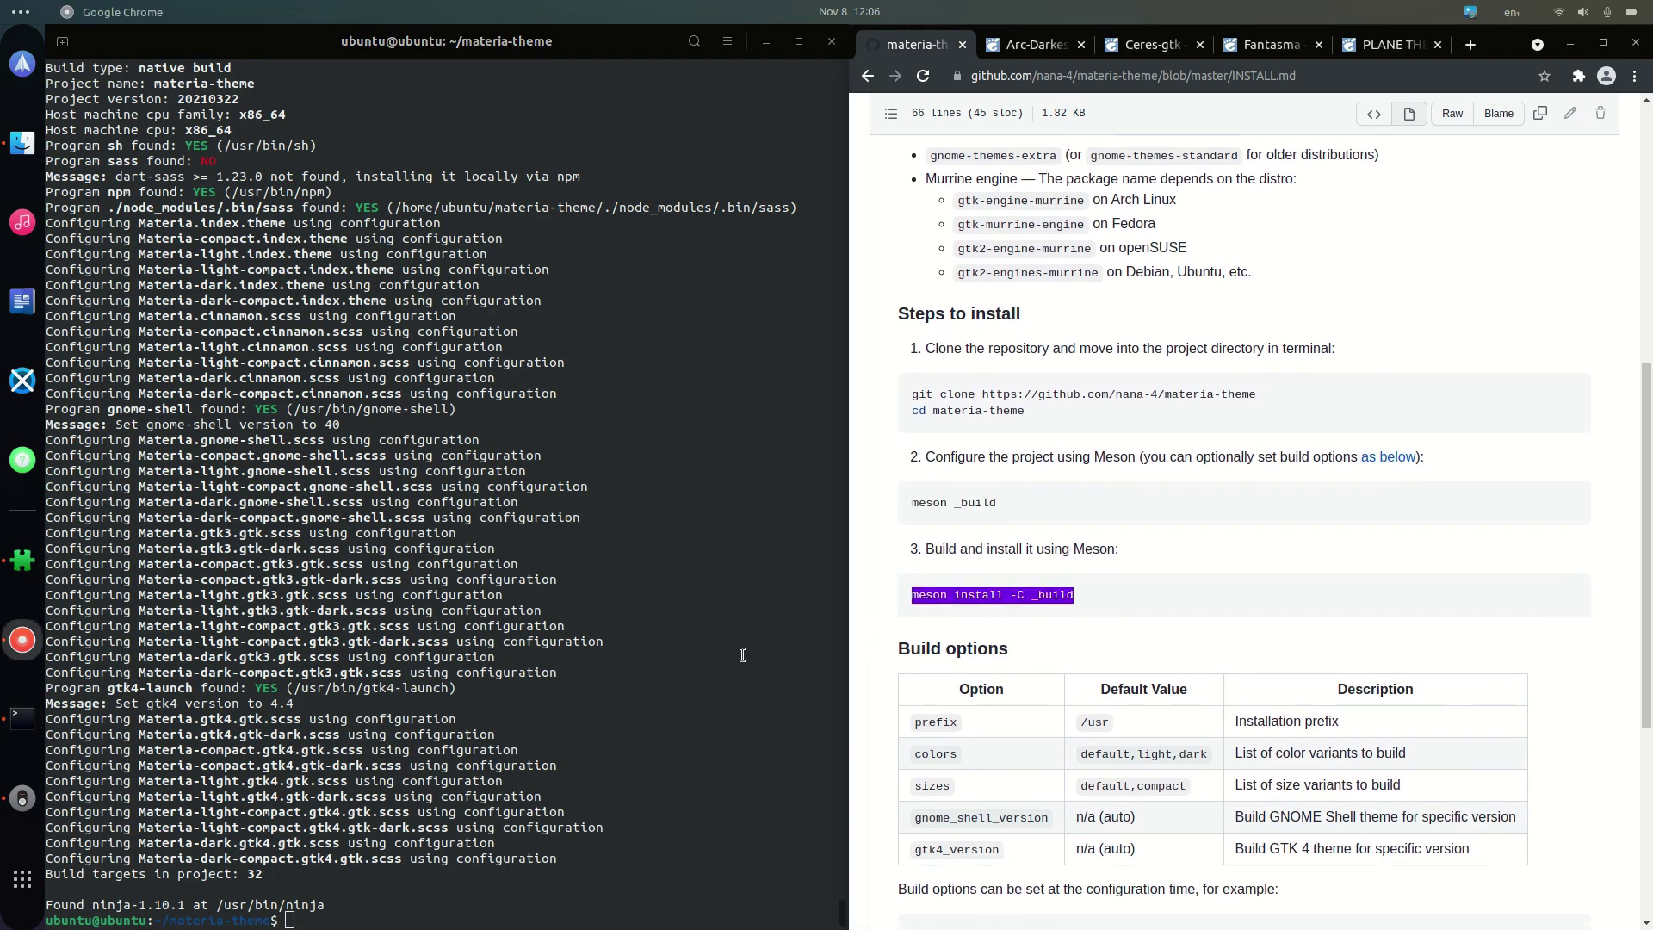
{"action": "left_click", "coordinate": [379, 915]}
{"action": "middle_click", "coordinate": [379, 915]}
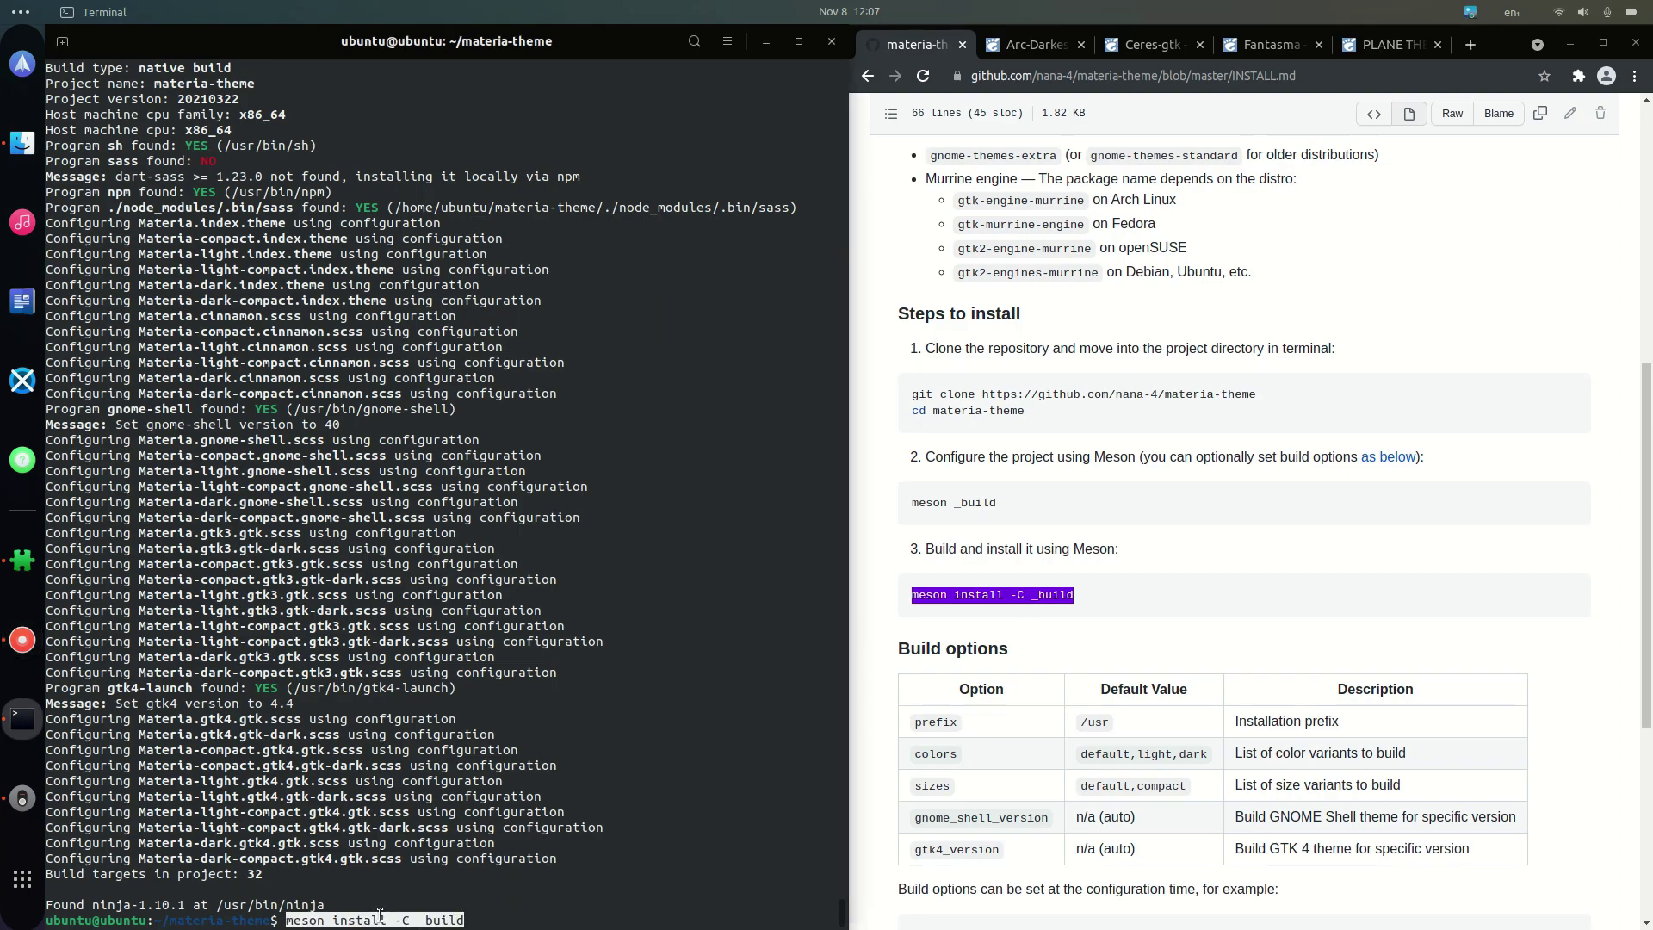
{"action": "key", "text": "Return"}
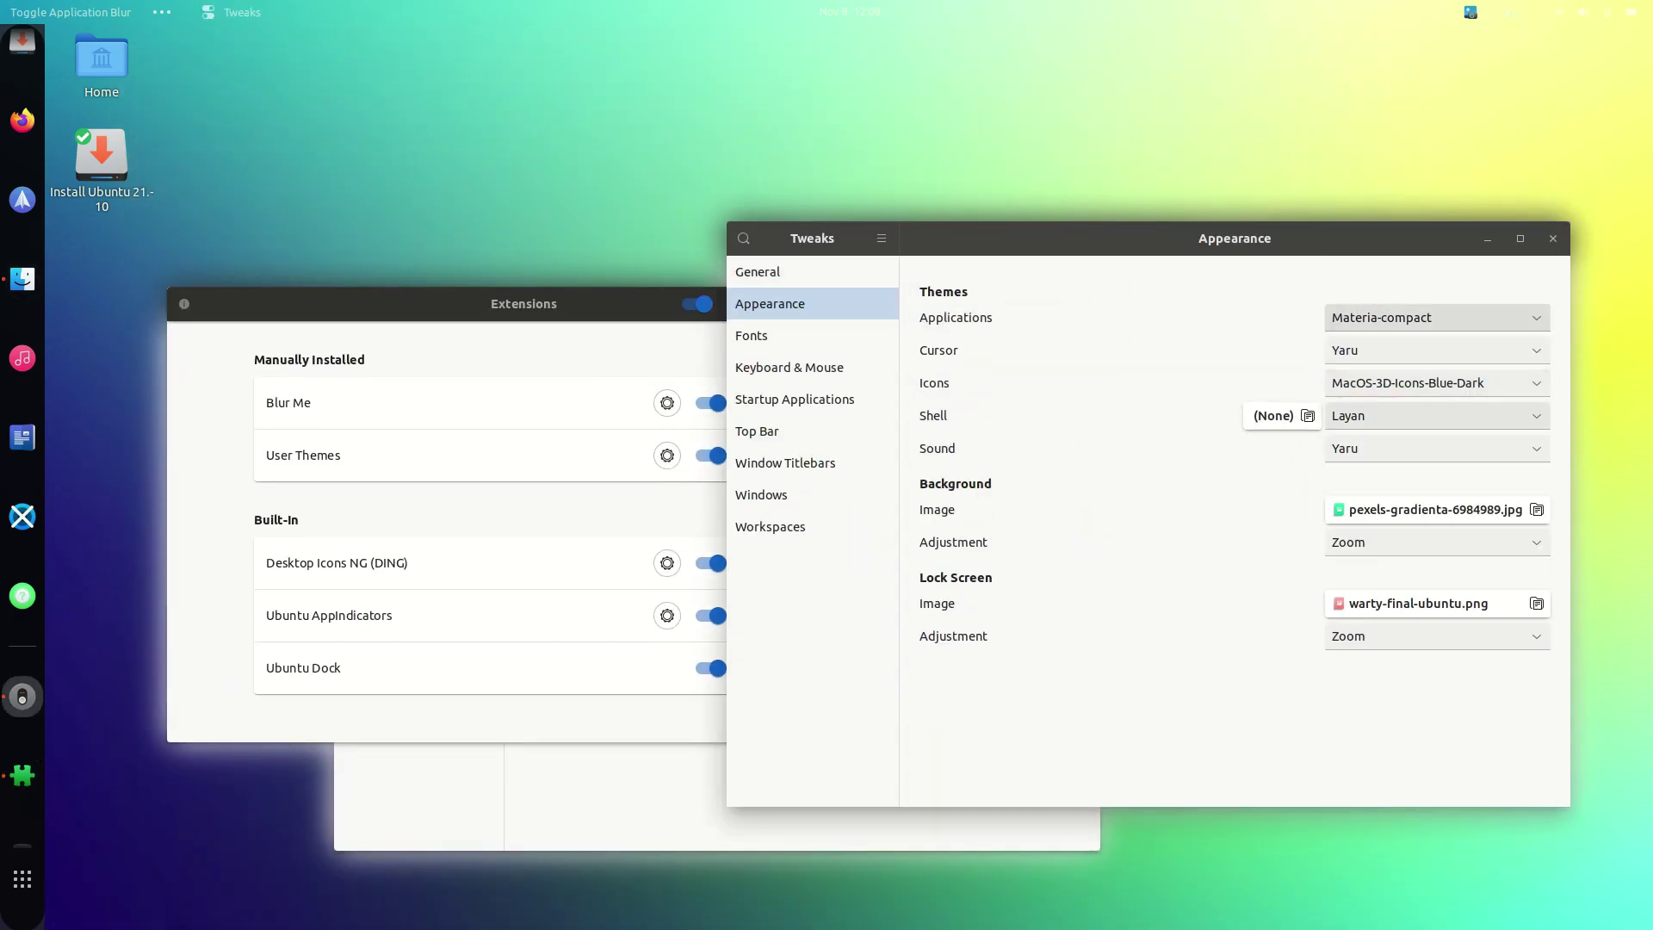
Set the shell theme to Materia-dark-compact and the applications theme to Materia-dark in Tweaks.
{"action": "left_click", "coordinate": [1437, 416]}
{"action": "left_click", "coordinate": [1436, 464]}
{"action": "left_click", "coordinate": [1437, 318]}
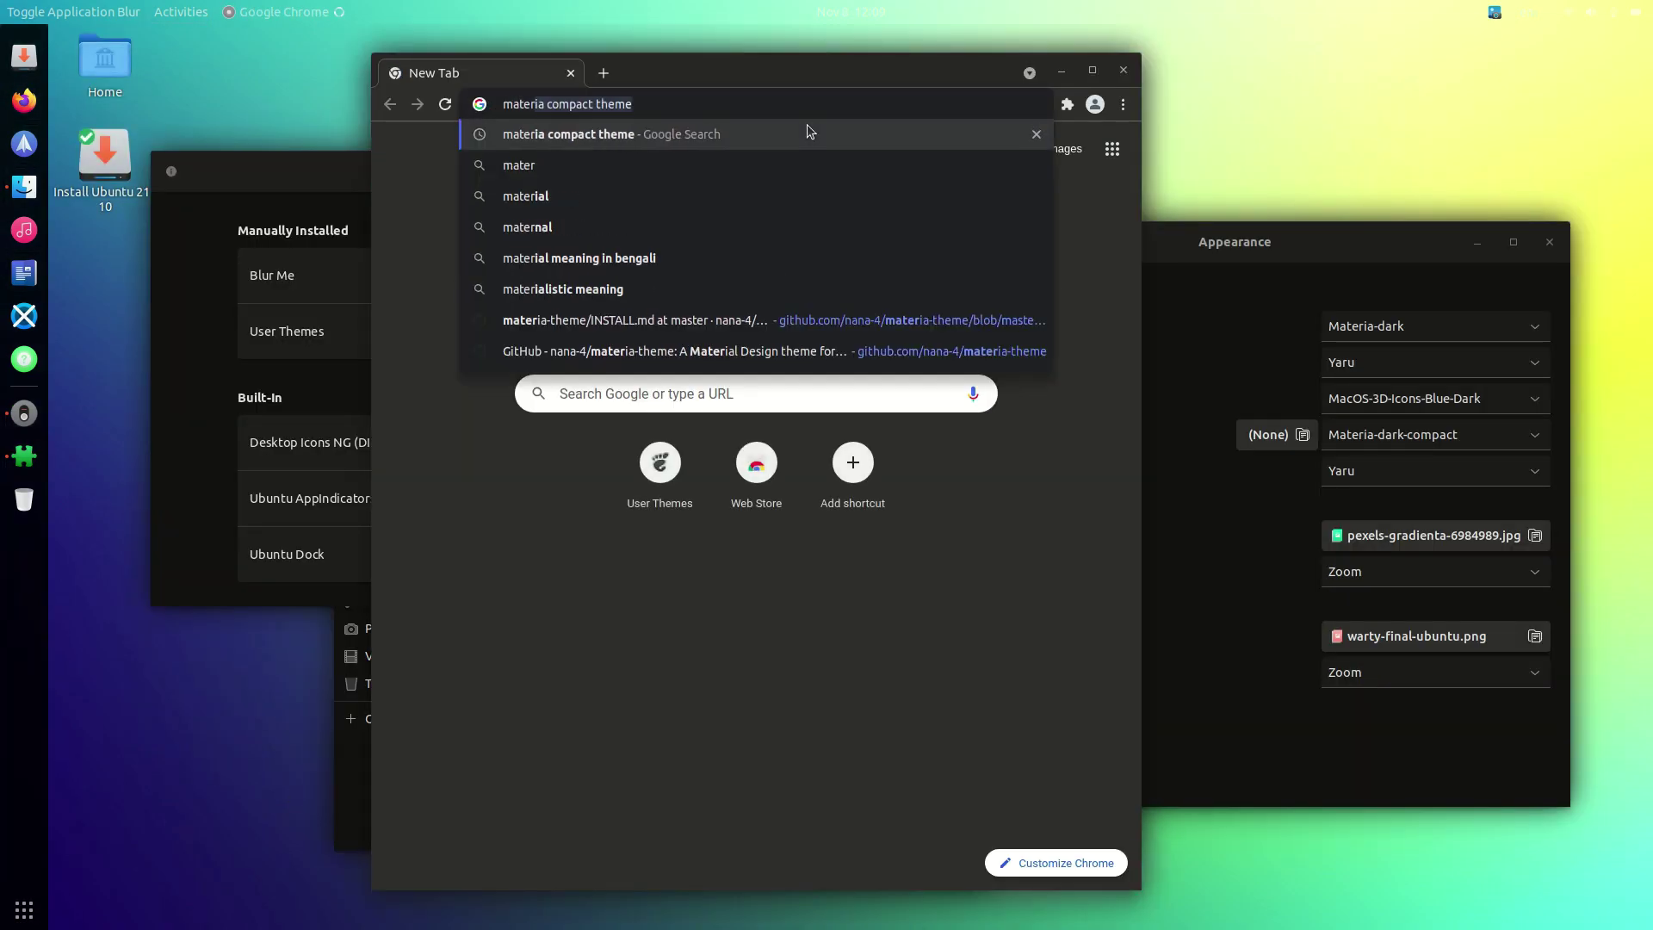
Switch to Google Chrome and open the materia-theme-transparent repository on GitHub.
{"action": "key", "text": "Return"}
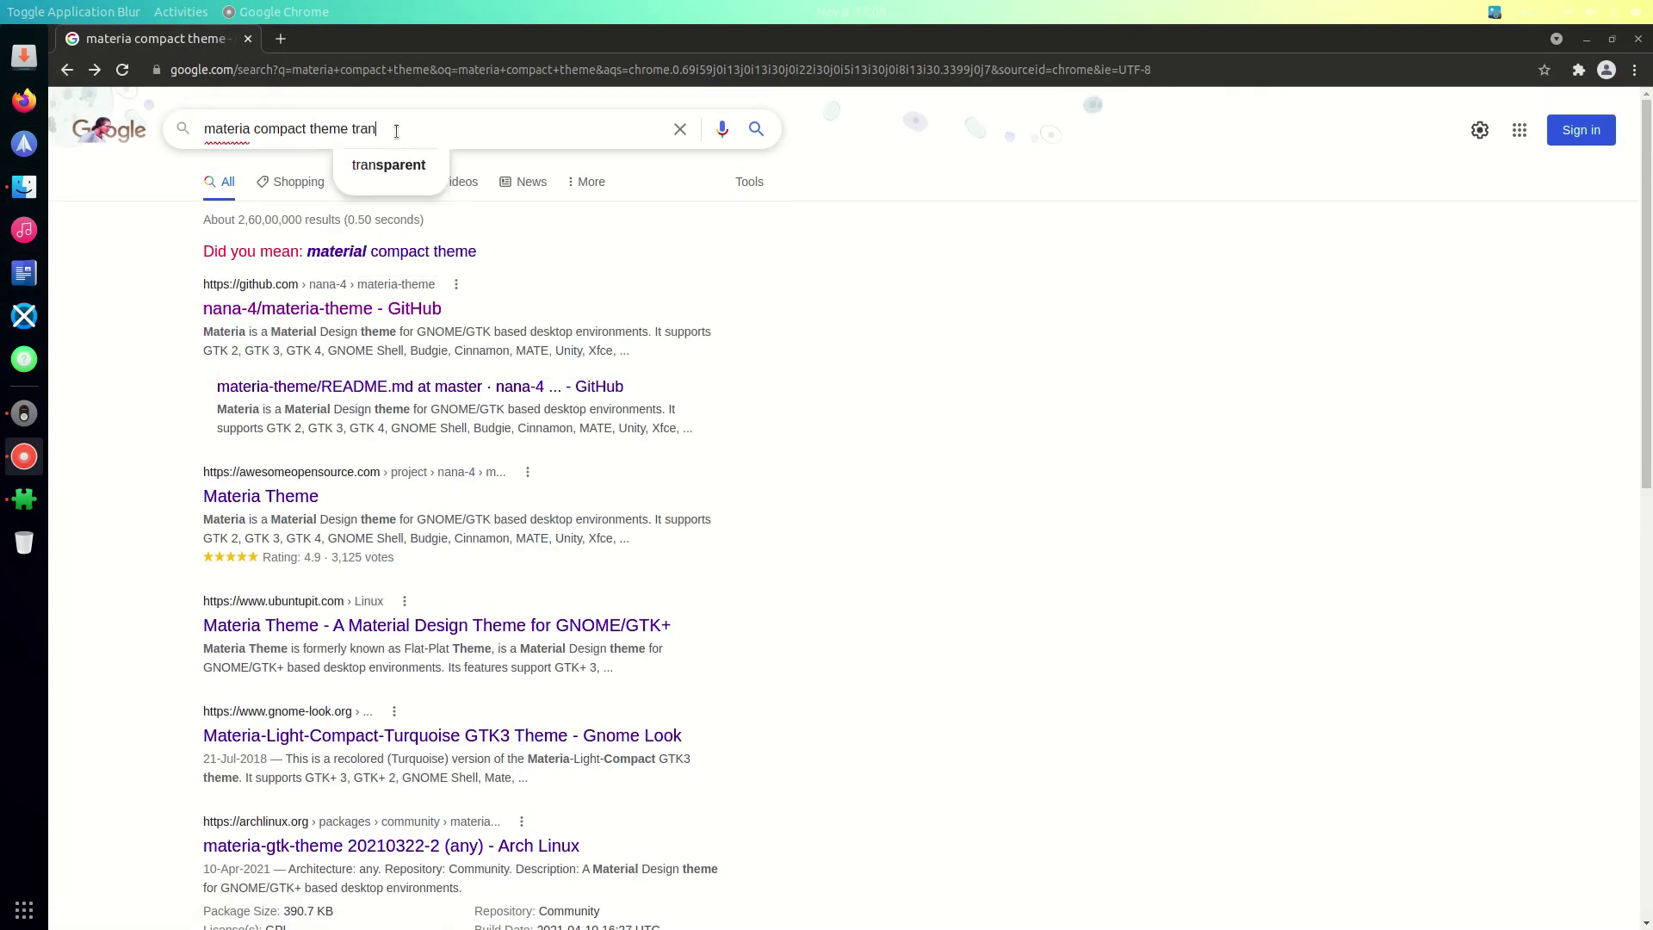
{"action": "key", "text": "Return"}
{"action": "left_click", "coordinate": [405, 415]}
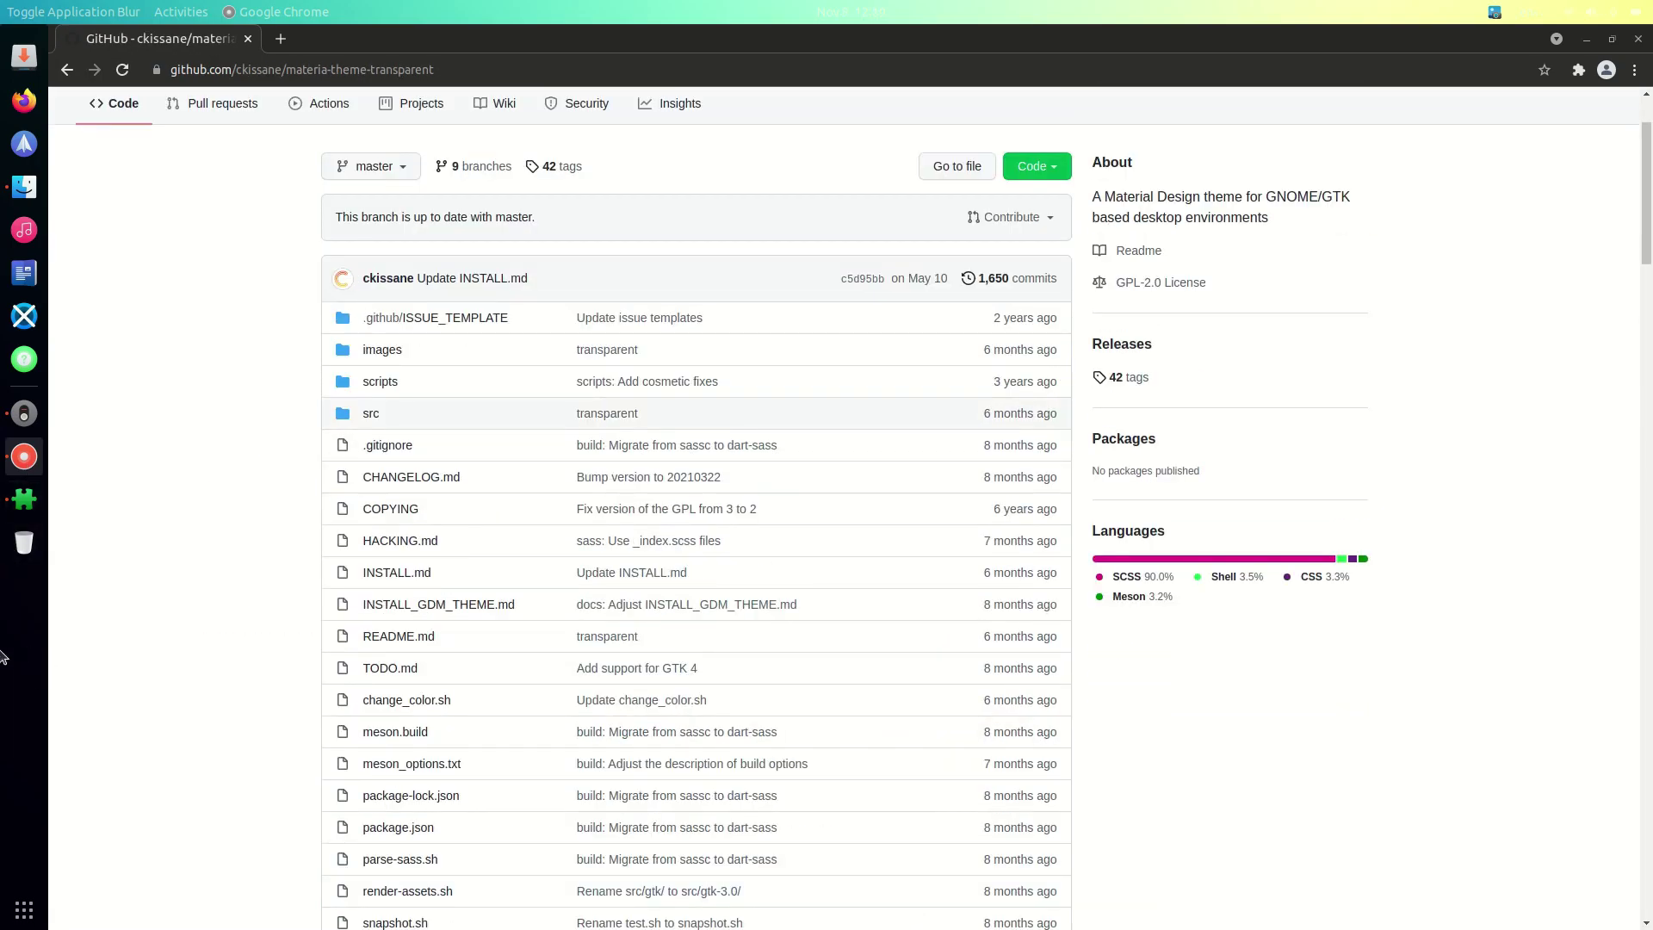
Open a terminal window and place it beside the repository's file list.
{"action": "key", "text": "super"}
{"action": "type", "text": "t"}
{"action": "key", "text": "Return"}
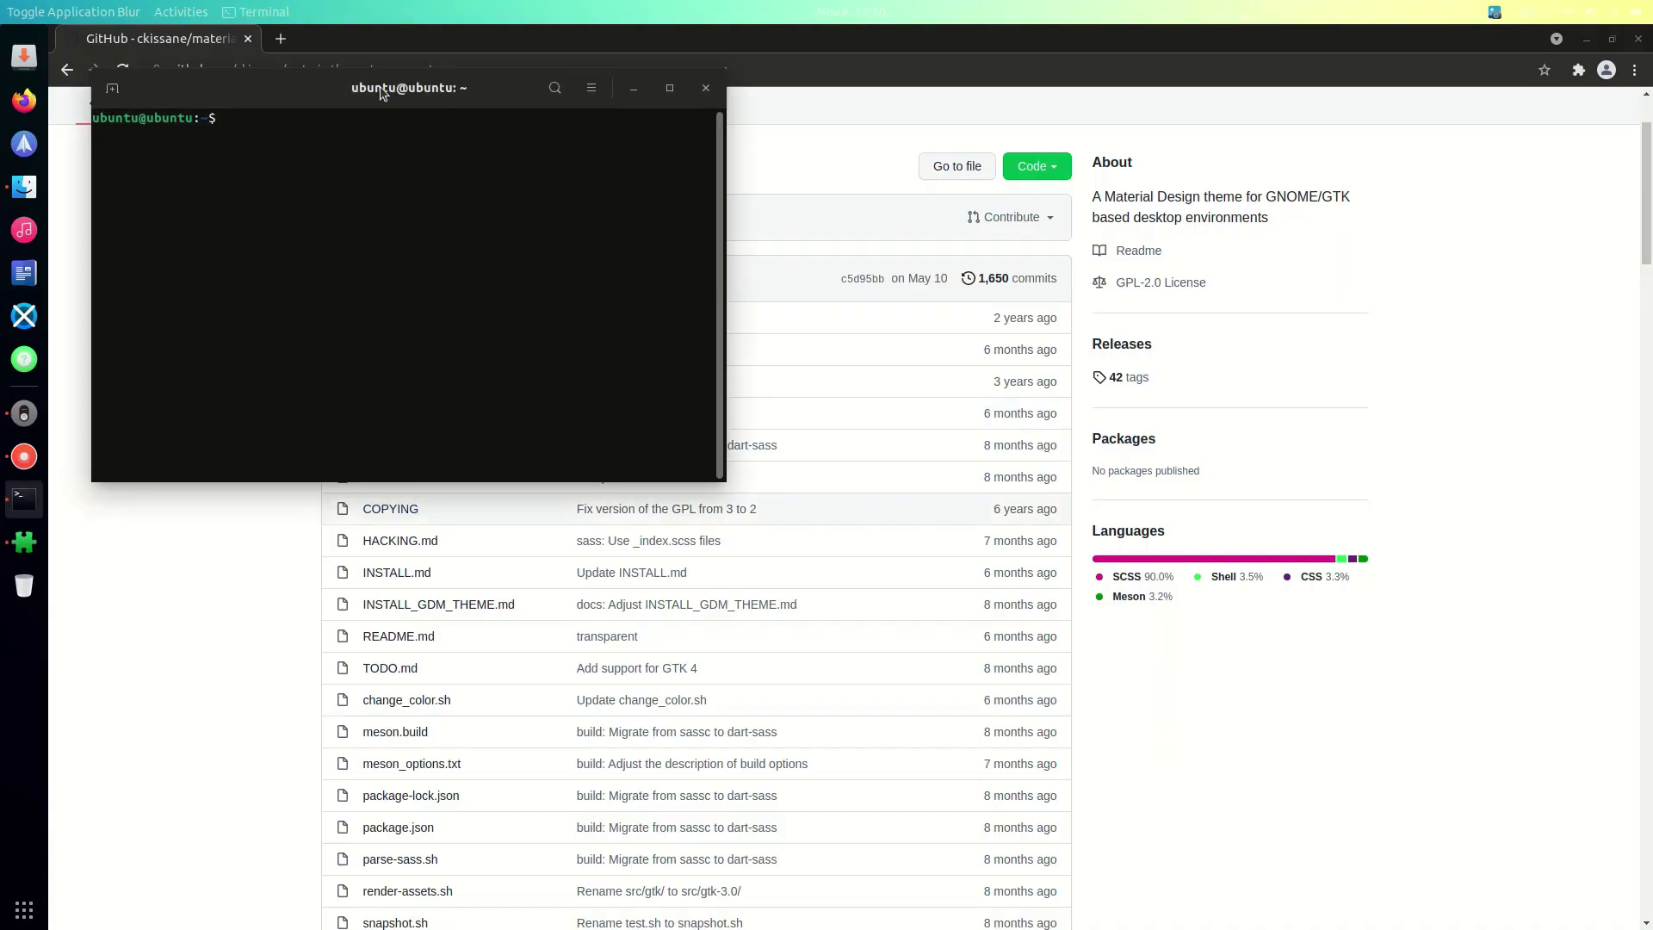
{"action": "left_click_drag", "start_coordinate": [381, 93], "coordinate": [1210, 230]}
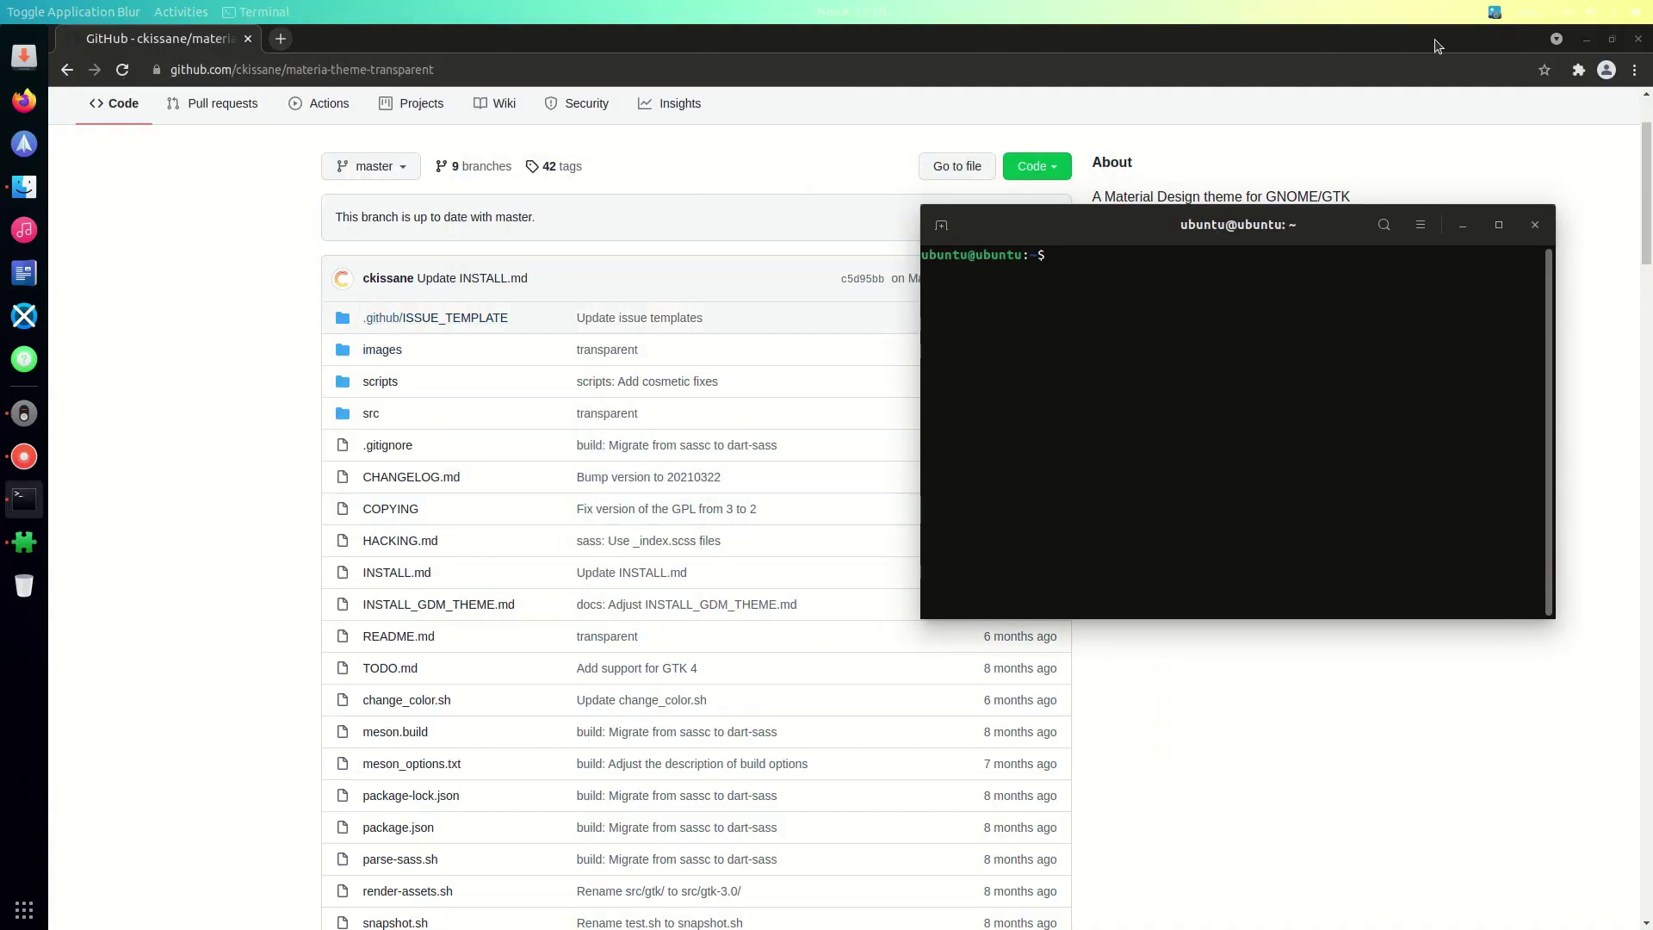
Restore the recently closed group of five browser tabs containing the Materia install guide.
{"action": "left_click", "coordinate": [1625, 85]}
{"action": "left_click", "coordinate": [1633, 70]}
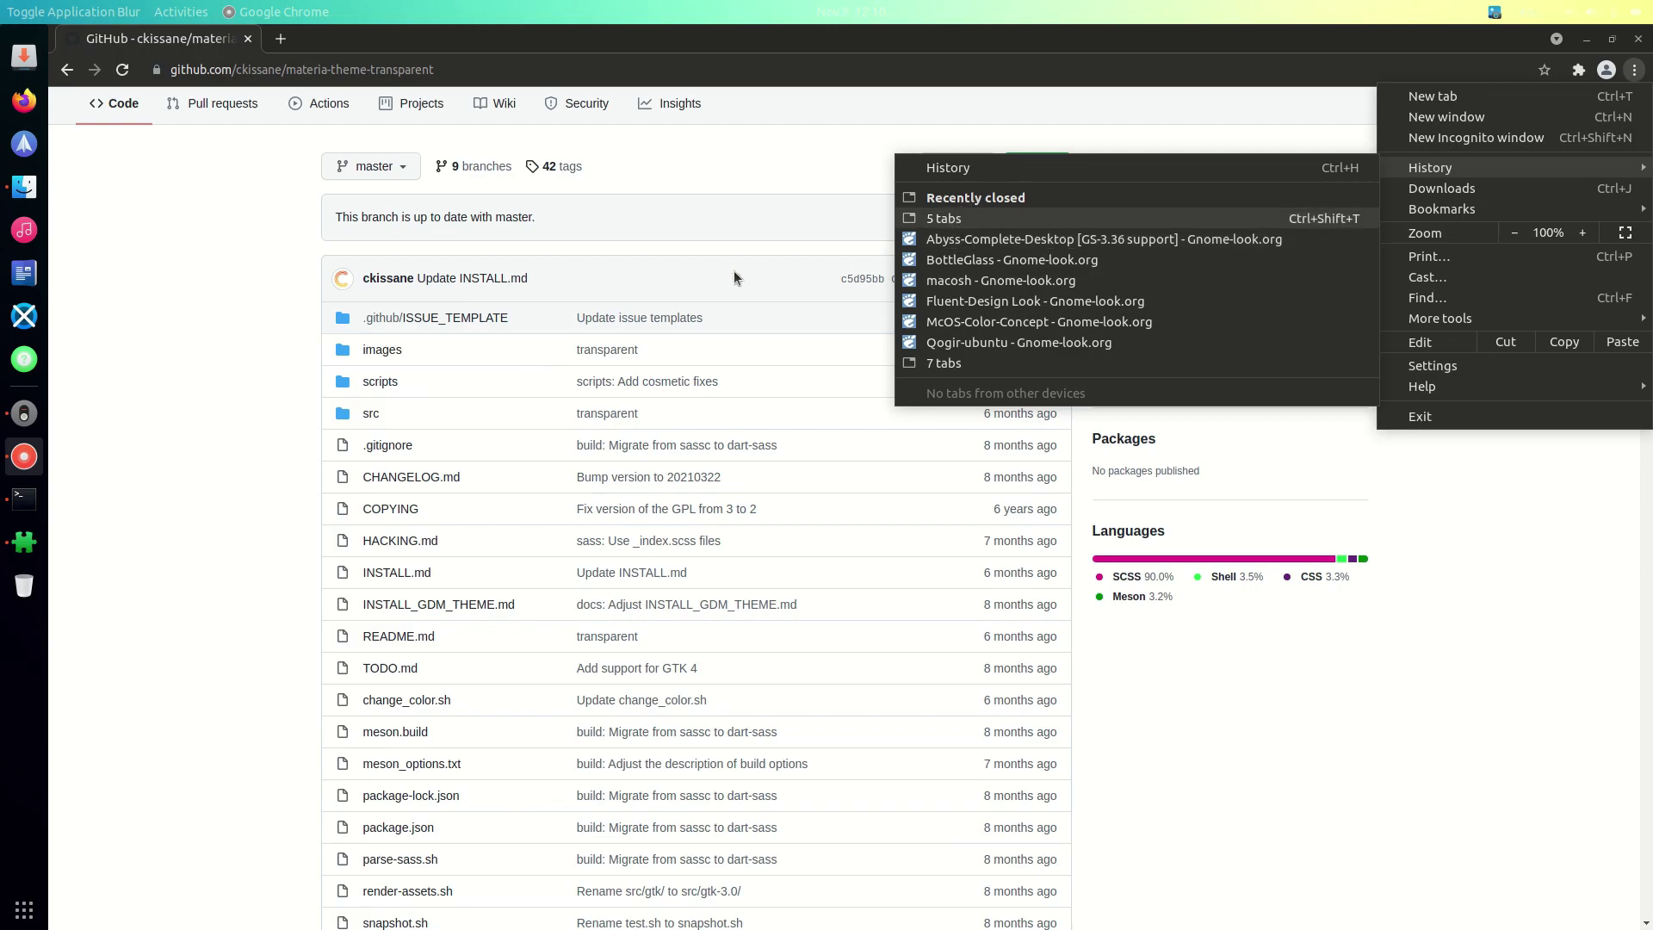
{"action": "key", "text": "Return"}
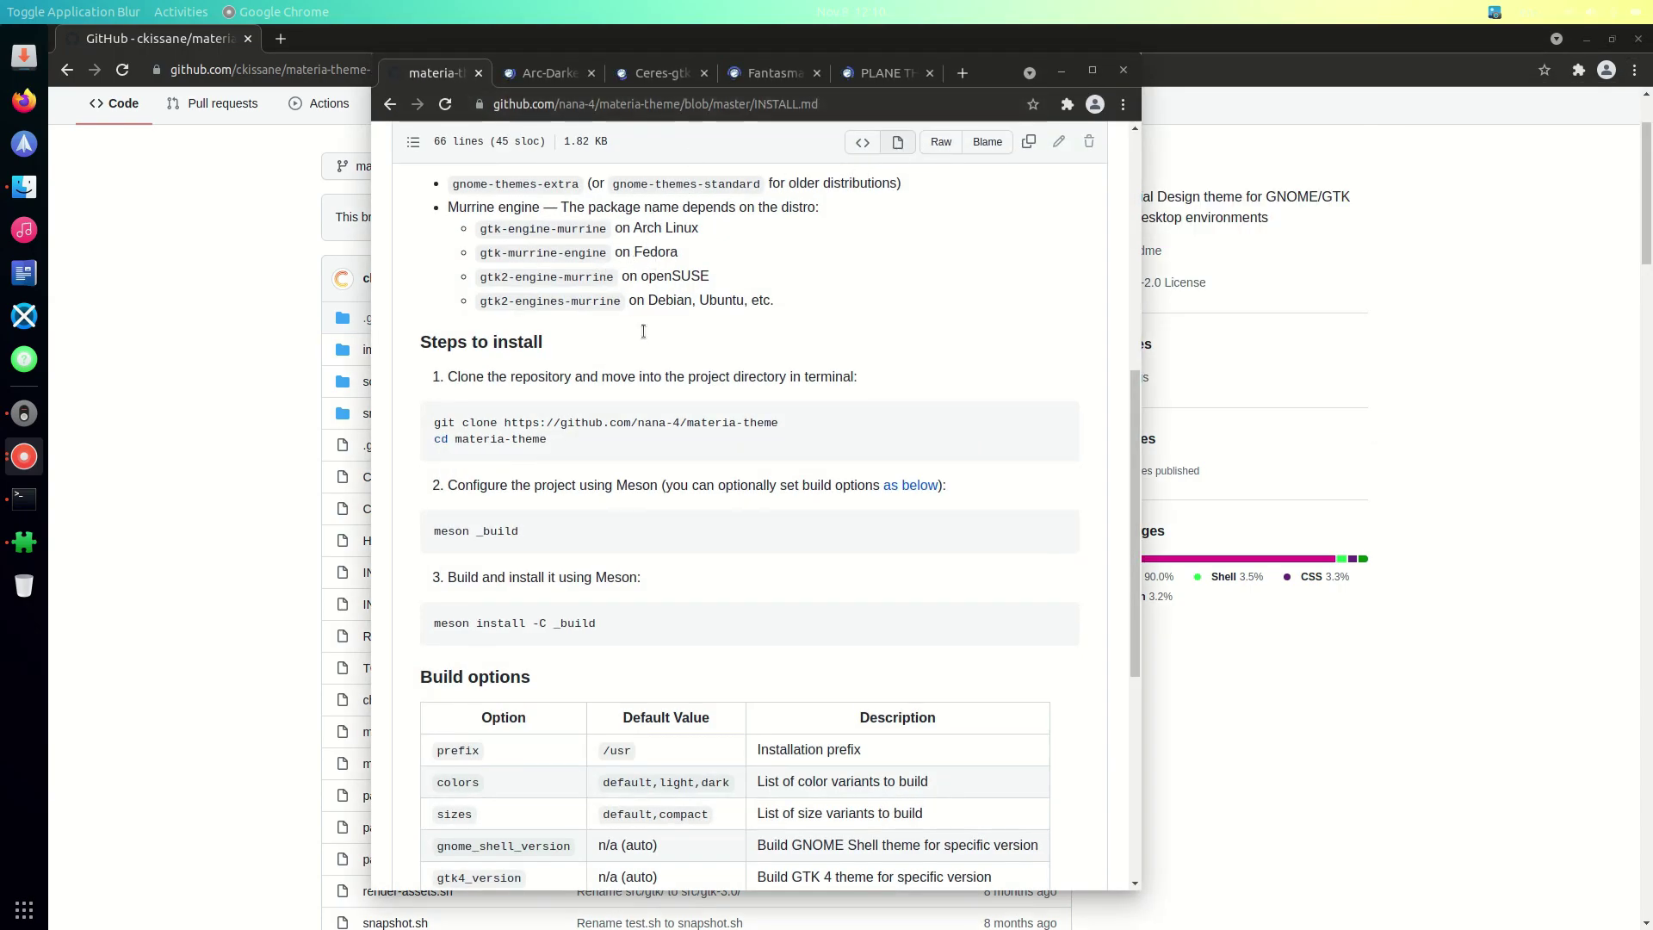
Copy the uninstall command sudo rm -rf /usr/share/themes/Materia{,-dark,-light}{,-compact} from the guide, run it in the terminal and close the terminal.
{"action": "scroll", "coordinate": [678, 605], "scroll_direction": "down", "scroll_amount": 3}
{"action": "scroll", "coordinate": [679, 605], "scroll_direction": "down", "scroll_amount": 2}
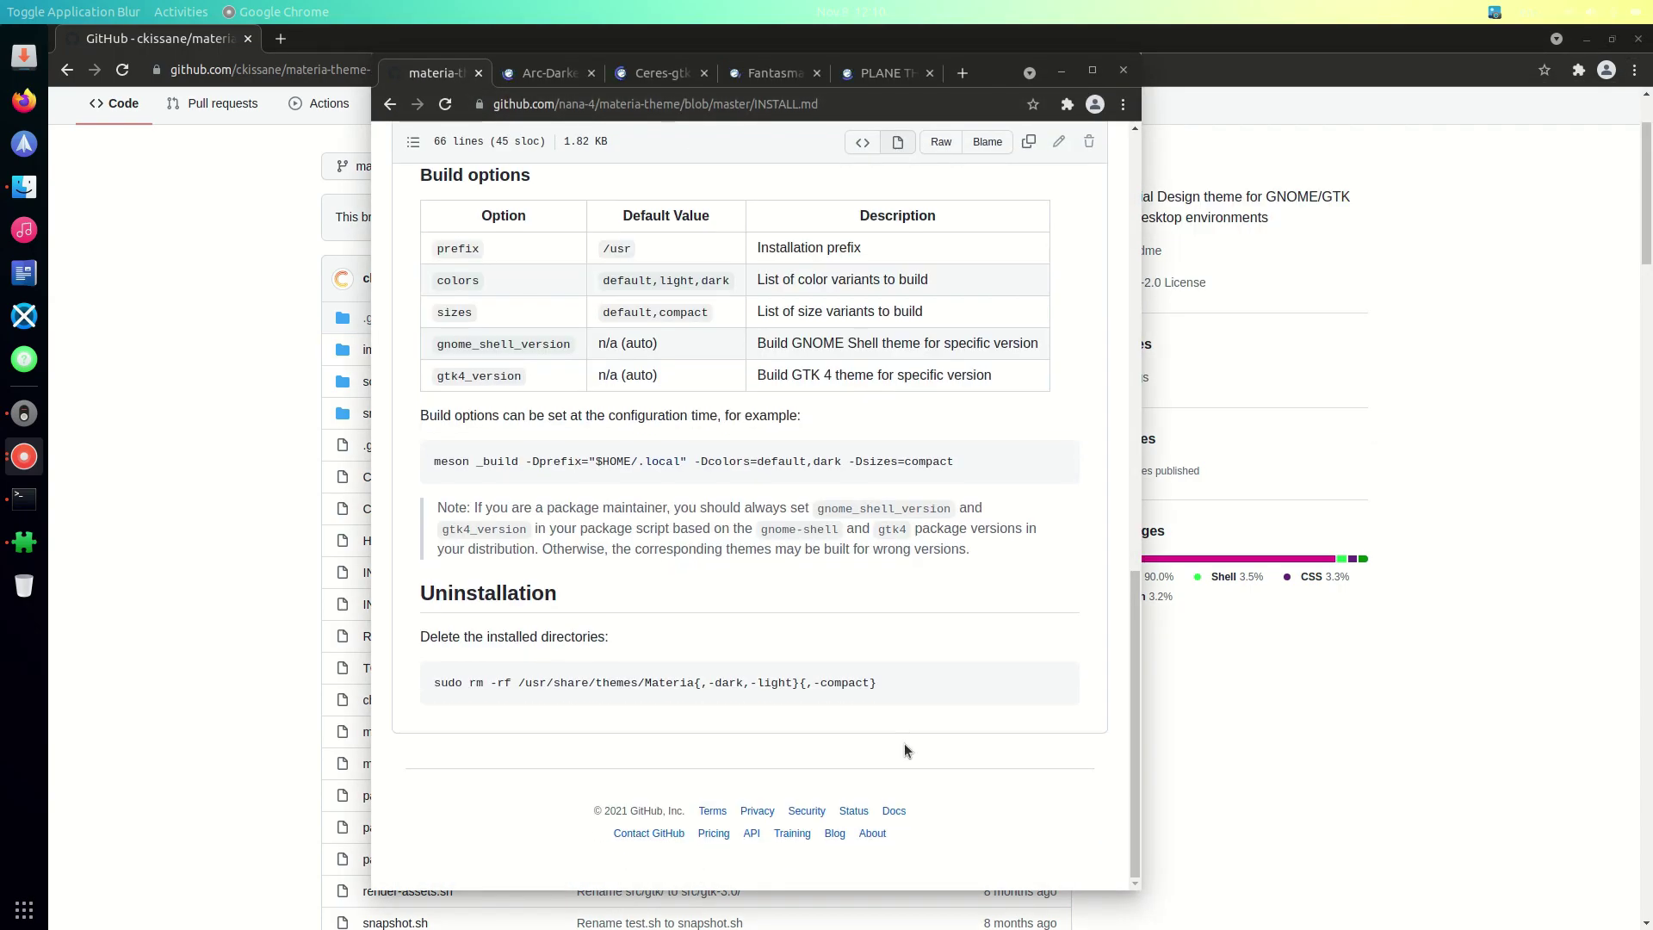
{"action": "left_click_drag", "start_coordinate": [877, 683], "coordinate": [406, 688]}
{"action": "key", "text": "ctrl+c"}
{"action": "mouse_move", "coordinate": [518, 682]}
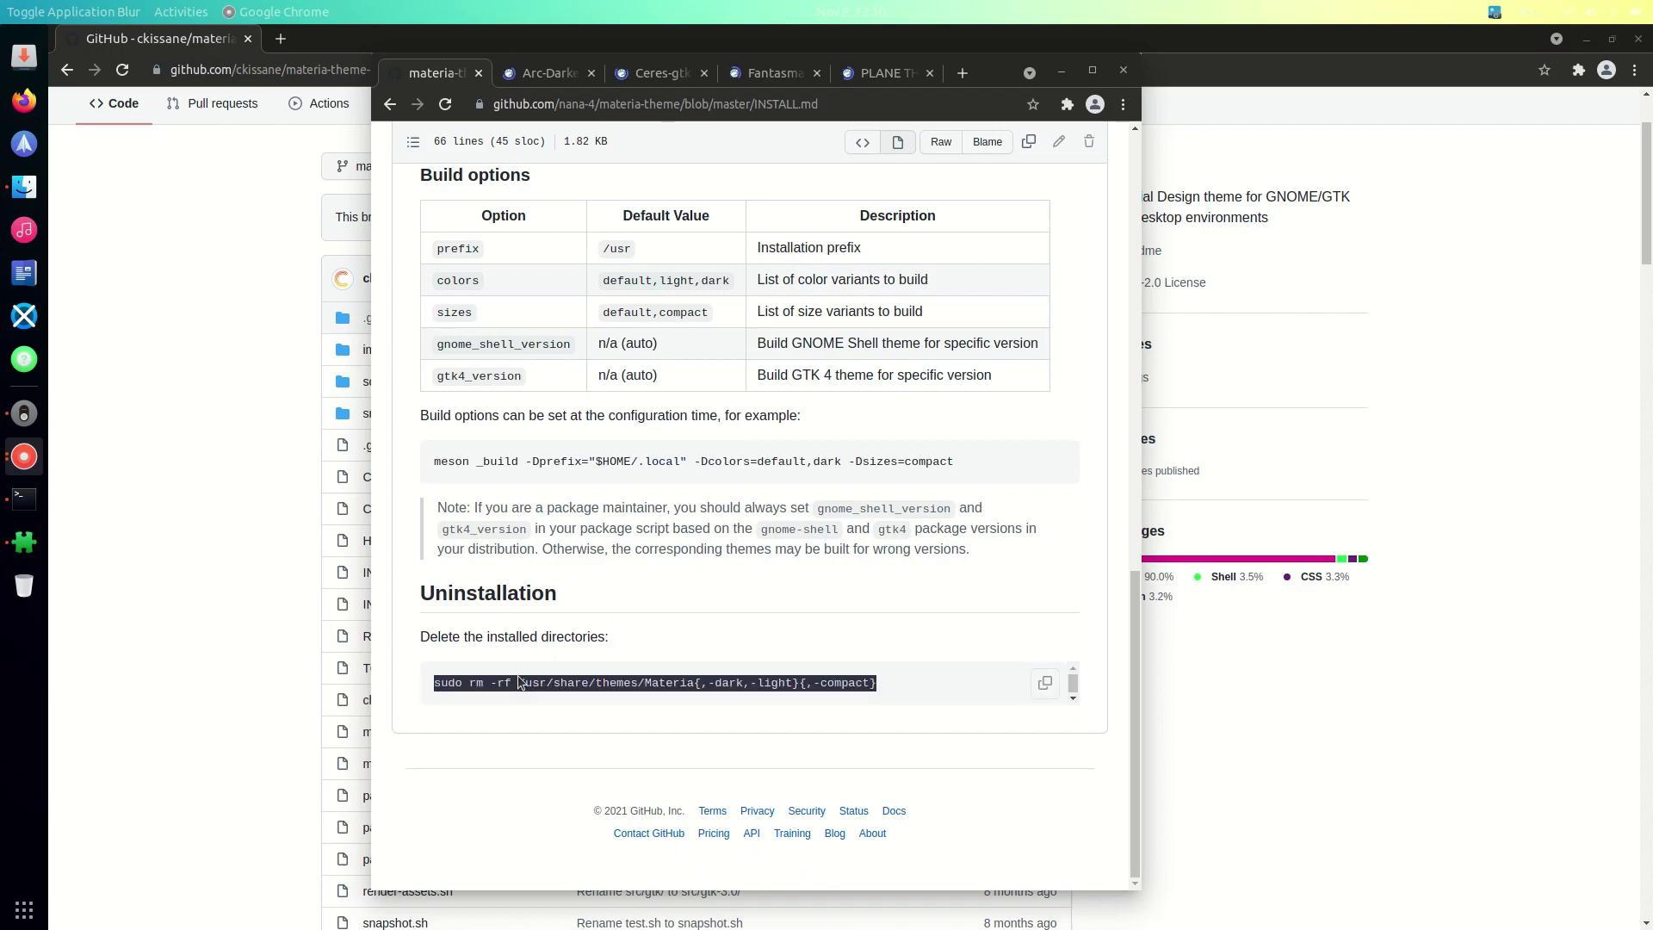
{"action": "right_click", "coordinate": [787, 681]}
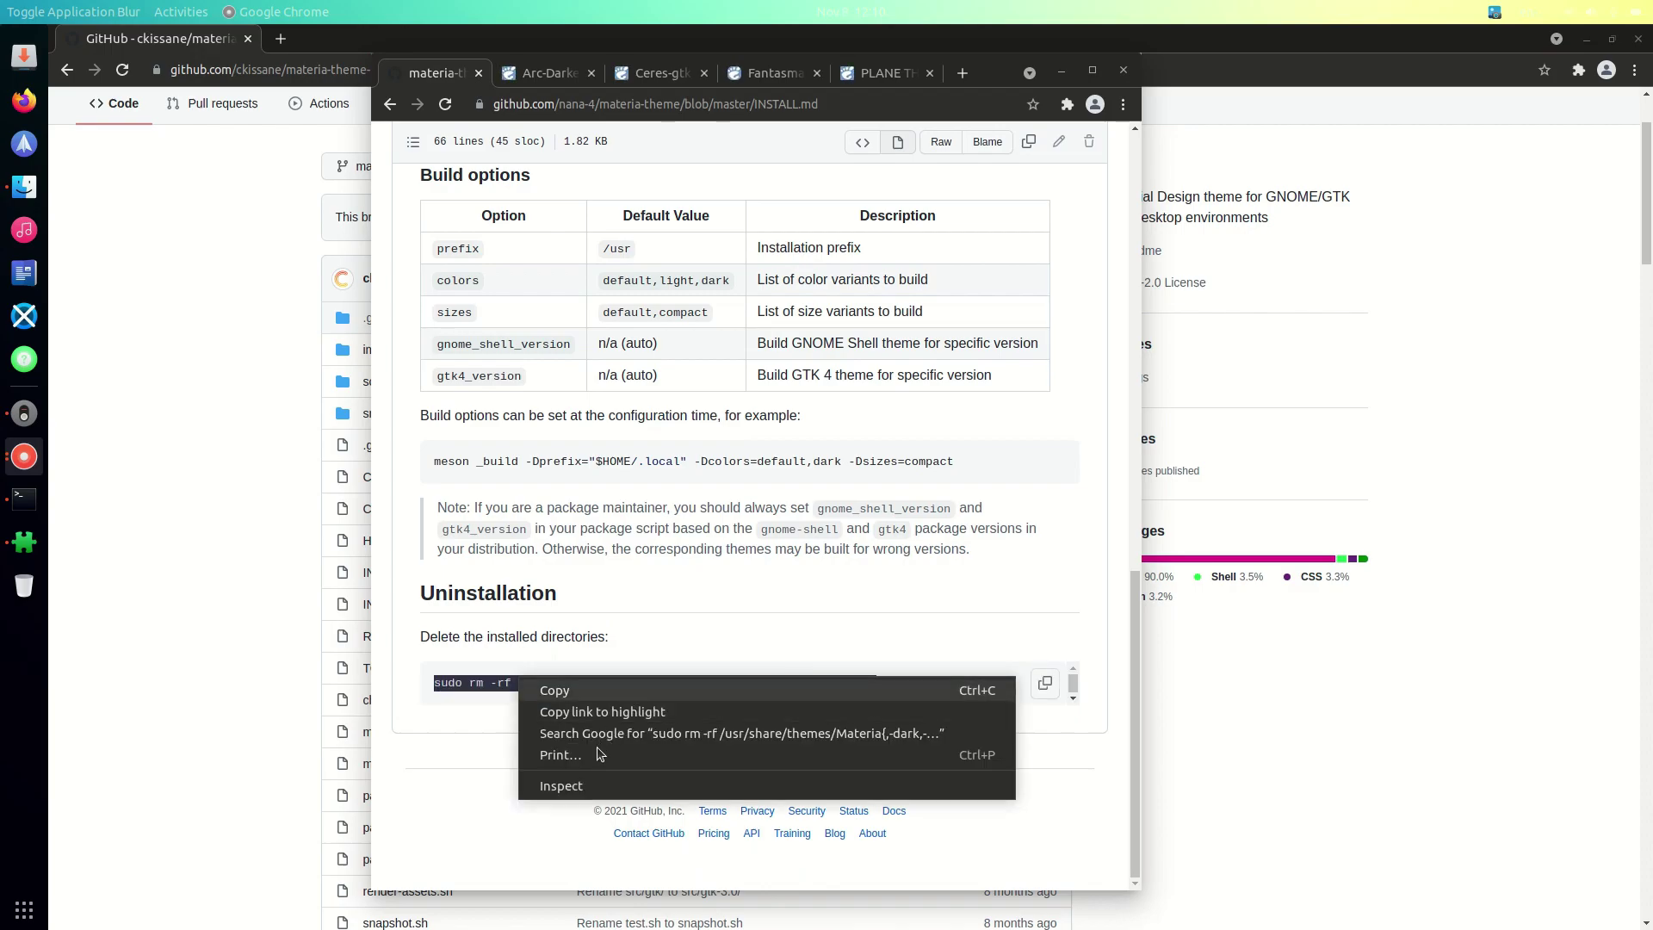
{"action": "left_click", "coordinate": [243, 842]}
{"action": "left_click", "coordinate": [24, 498]}
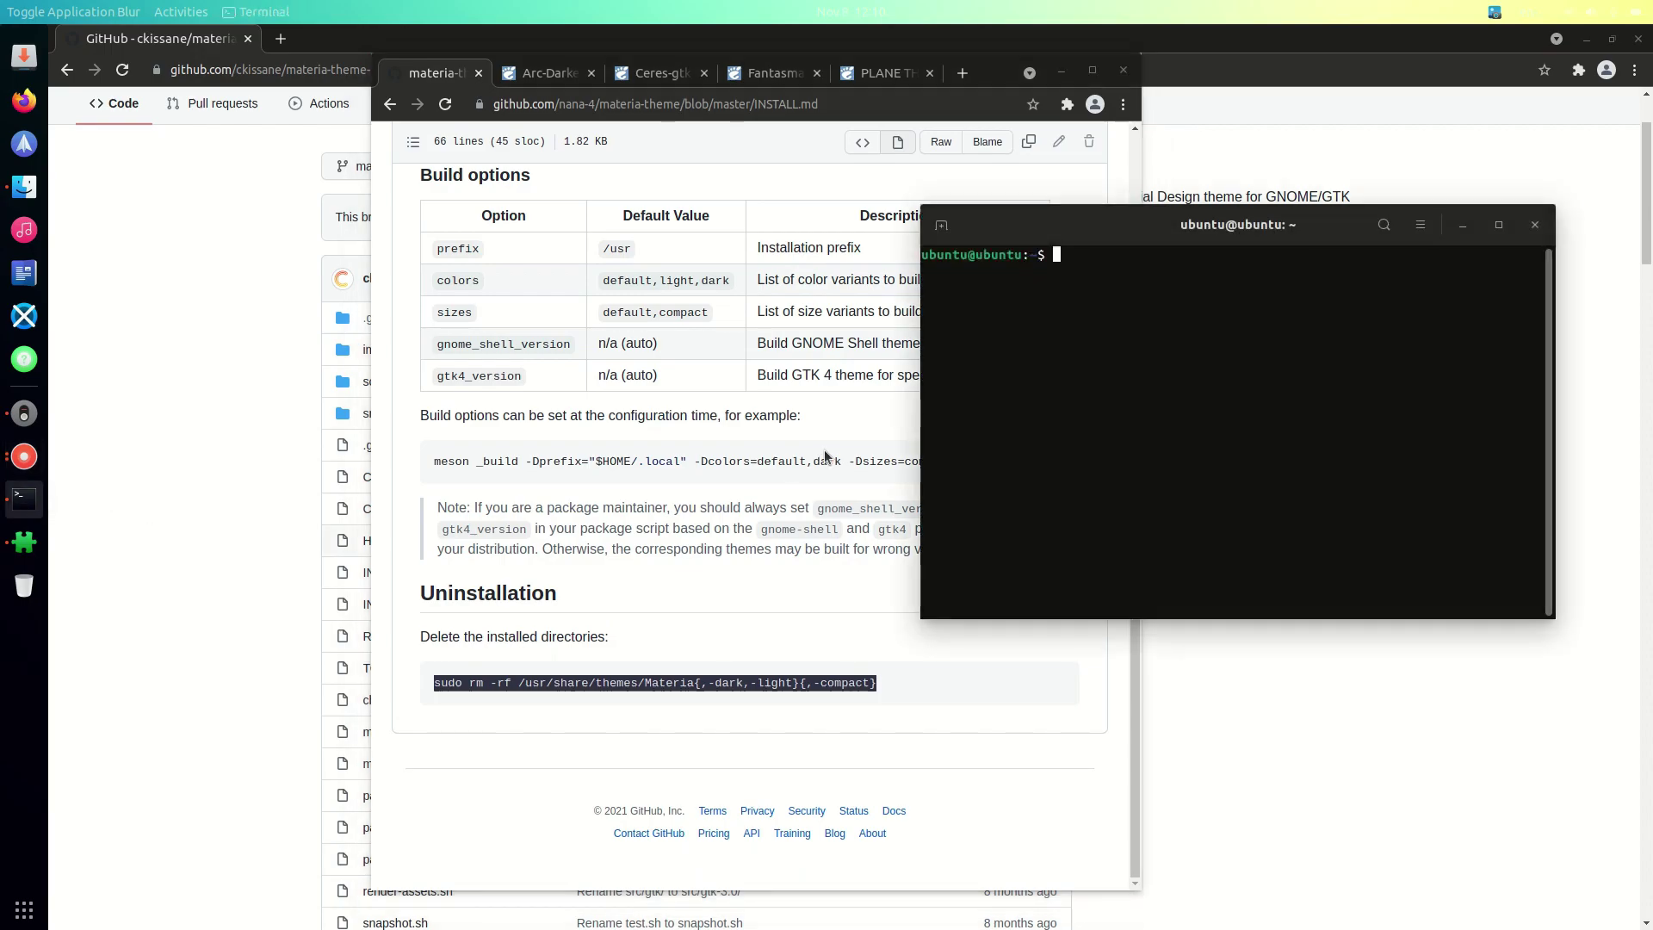
{"action": "key", "text": "ctrl+shift+v"}
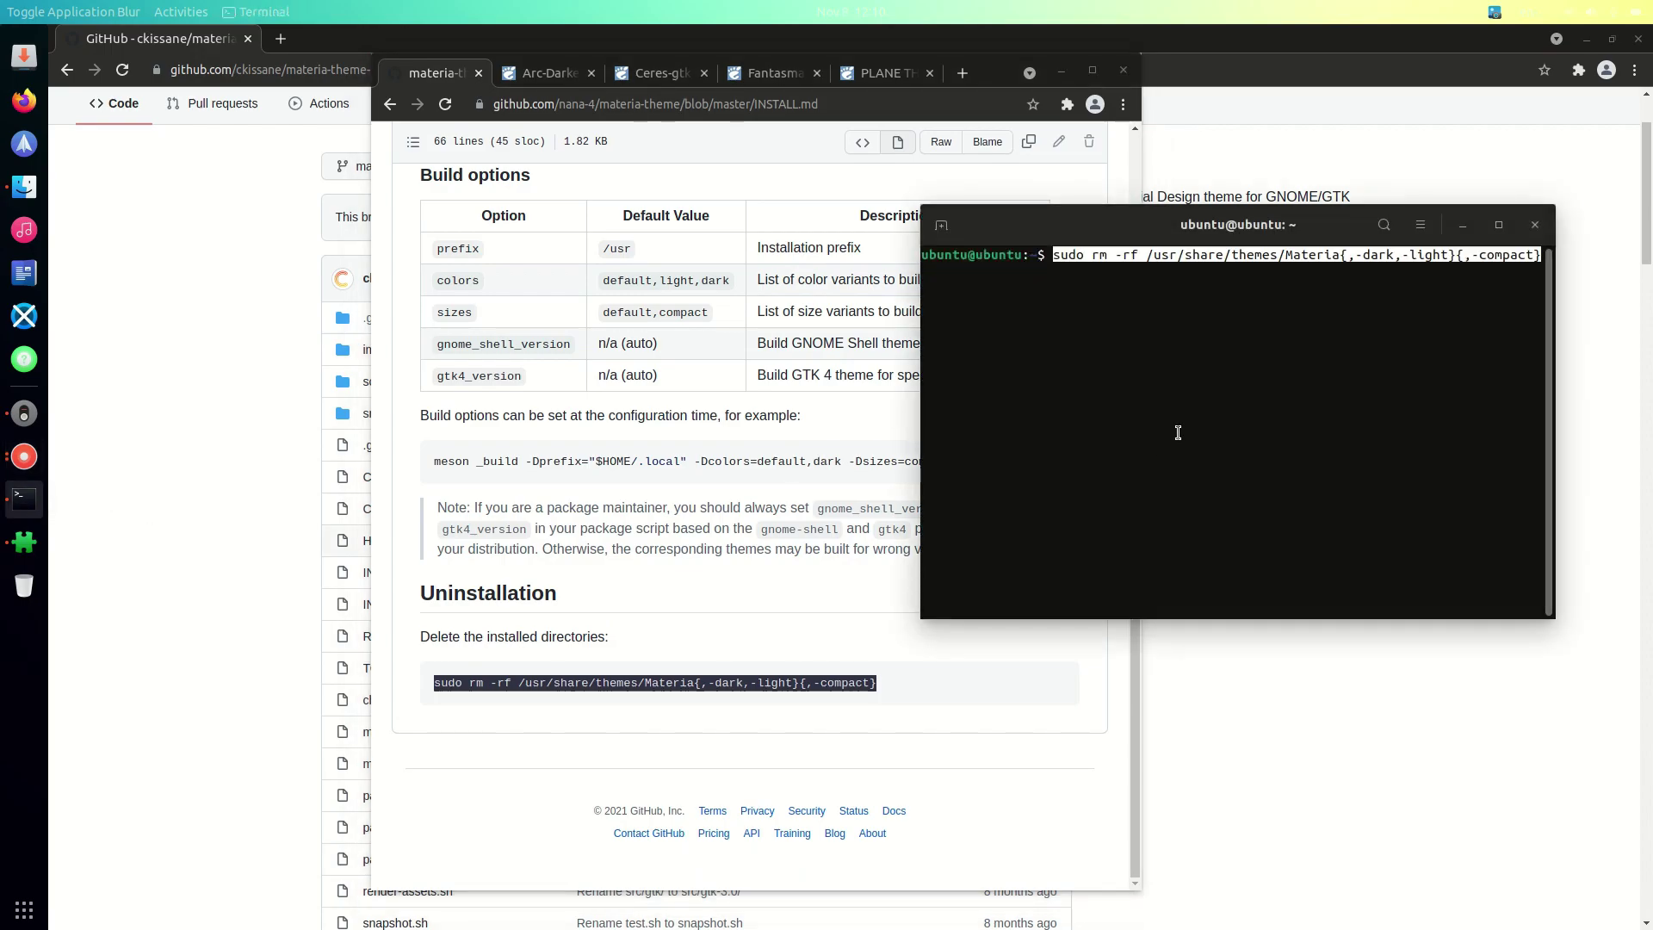
{"action": "key", "text": "Return"}
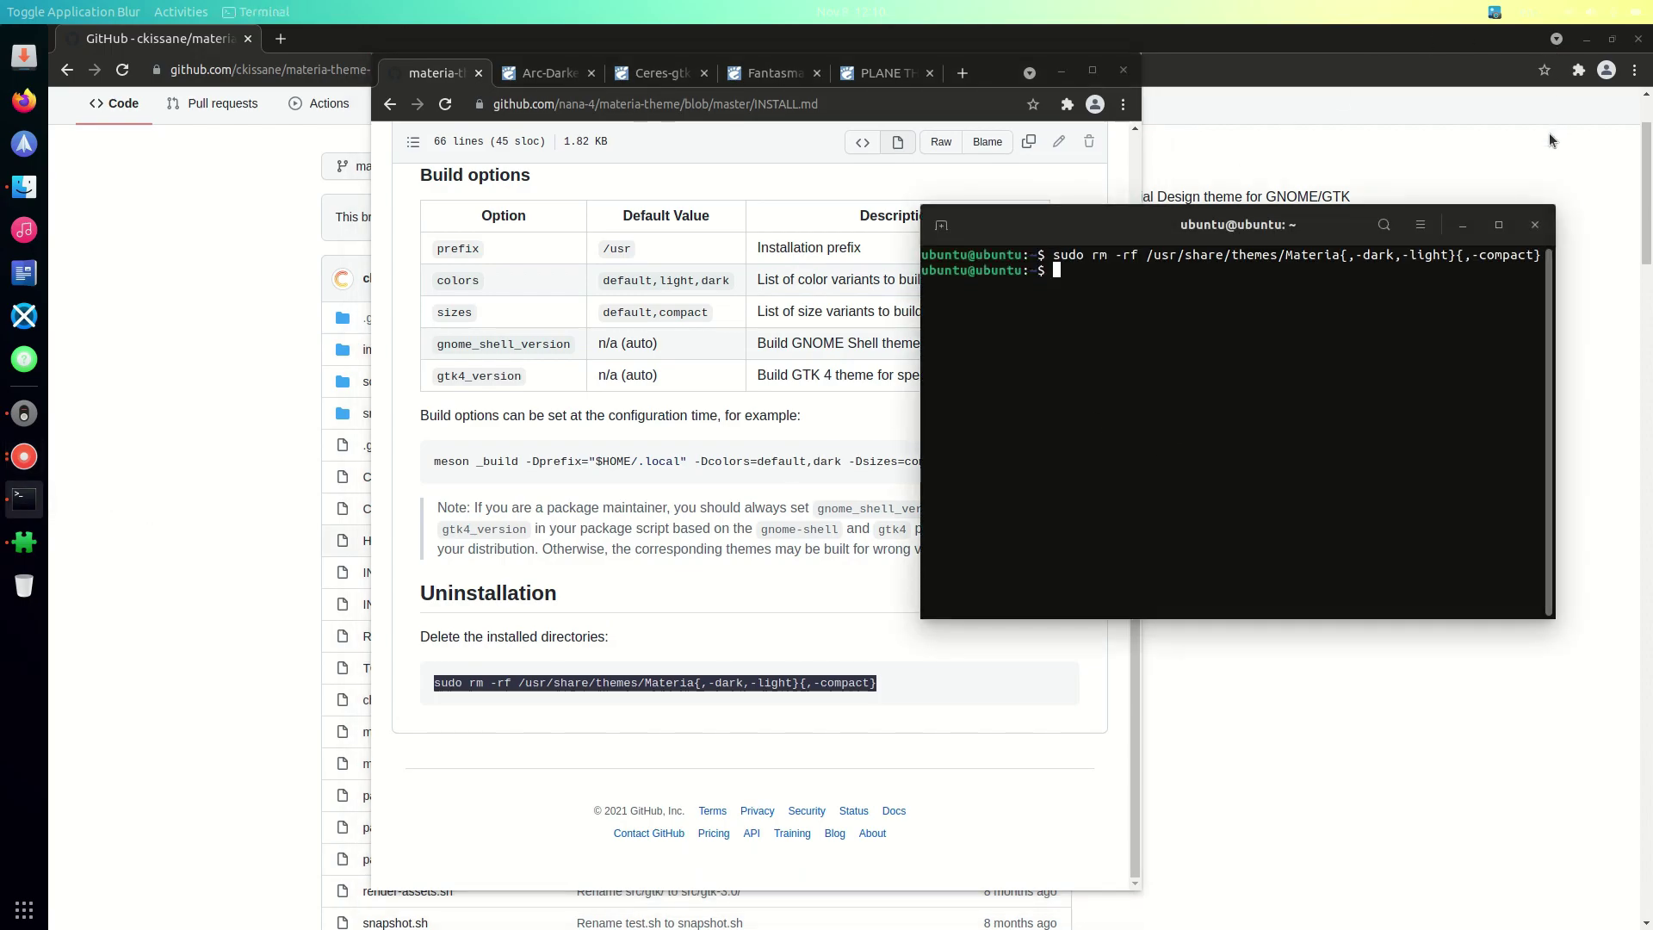
{"action": "left_click", "coordinate": [1534, 224]}
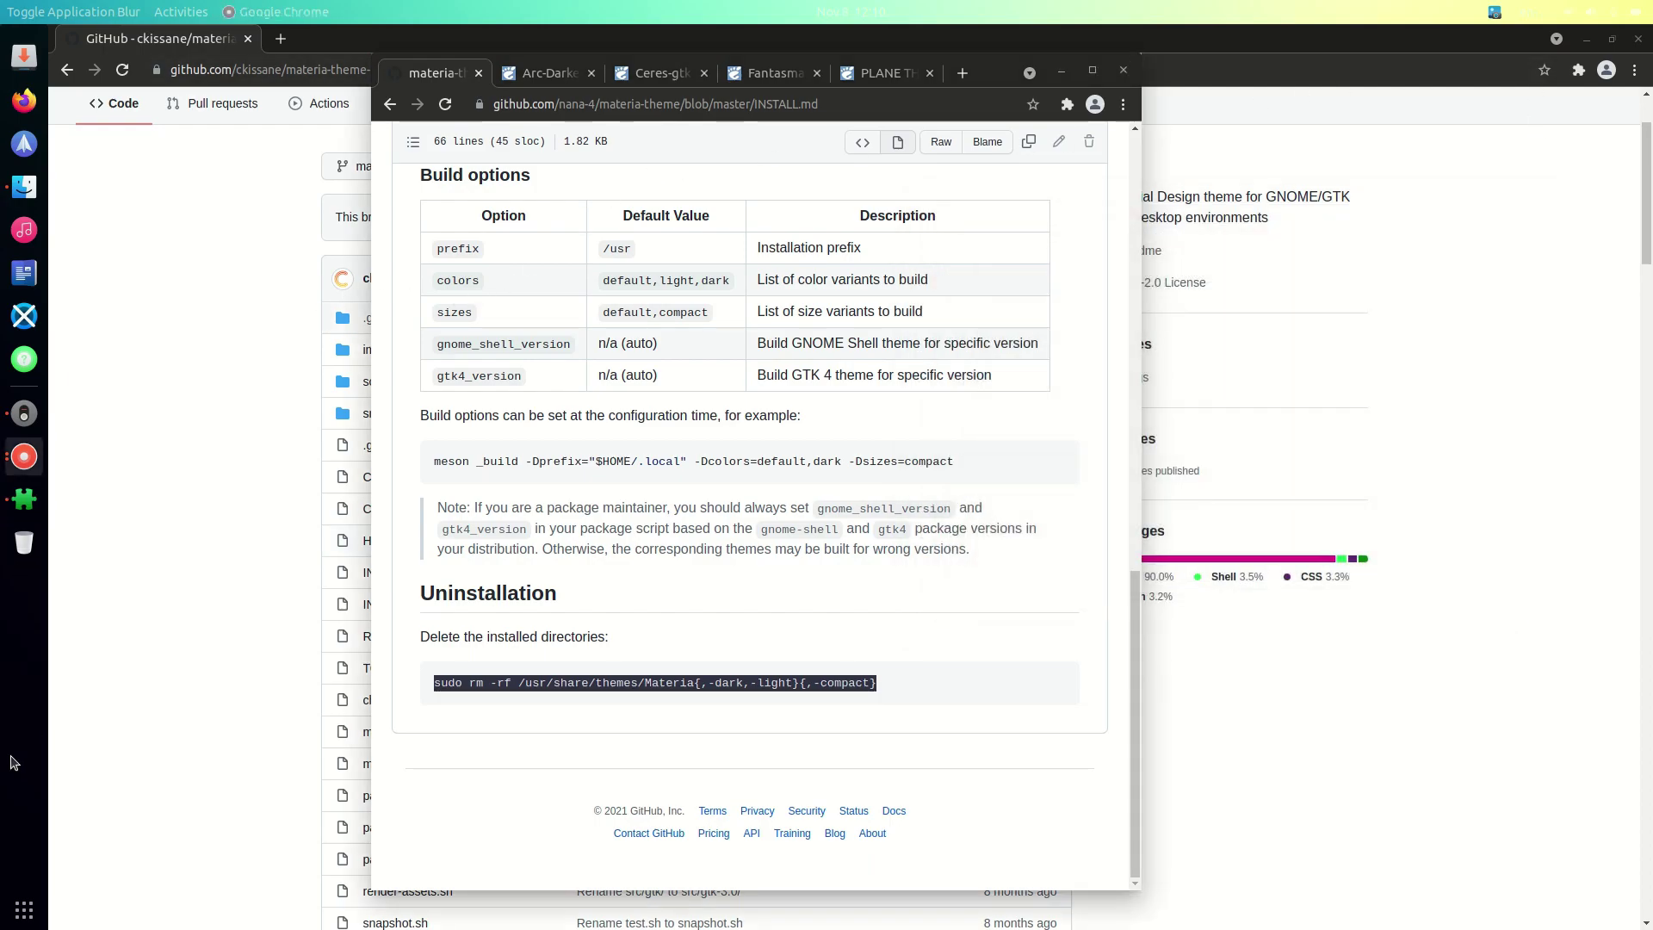
Find and open Tweaks from the application overview.
{"action": "left_click", "coordinate": [15, 900]}
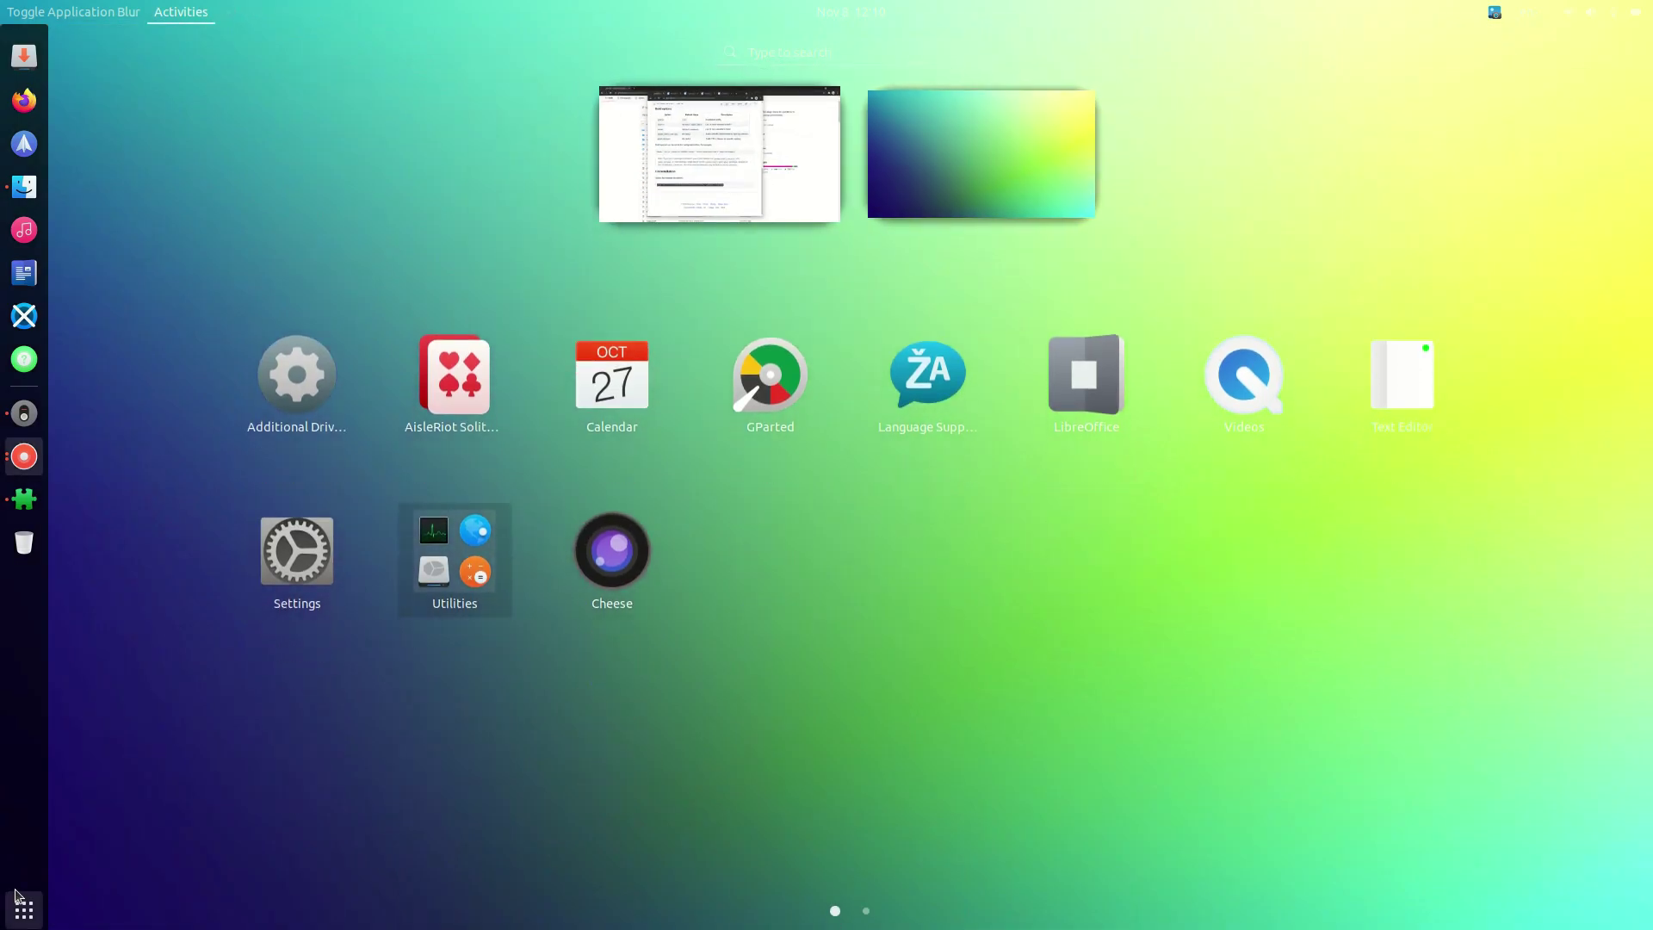
{"action": "type", "text": "tweaks"}
{"action": "key", "text": "Return"}
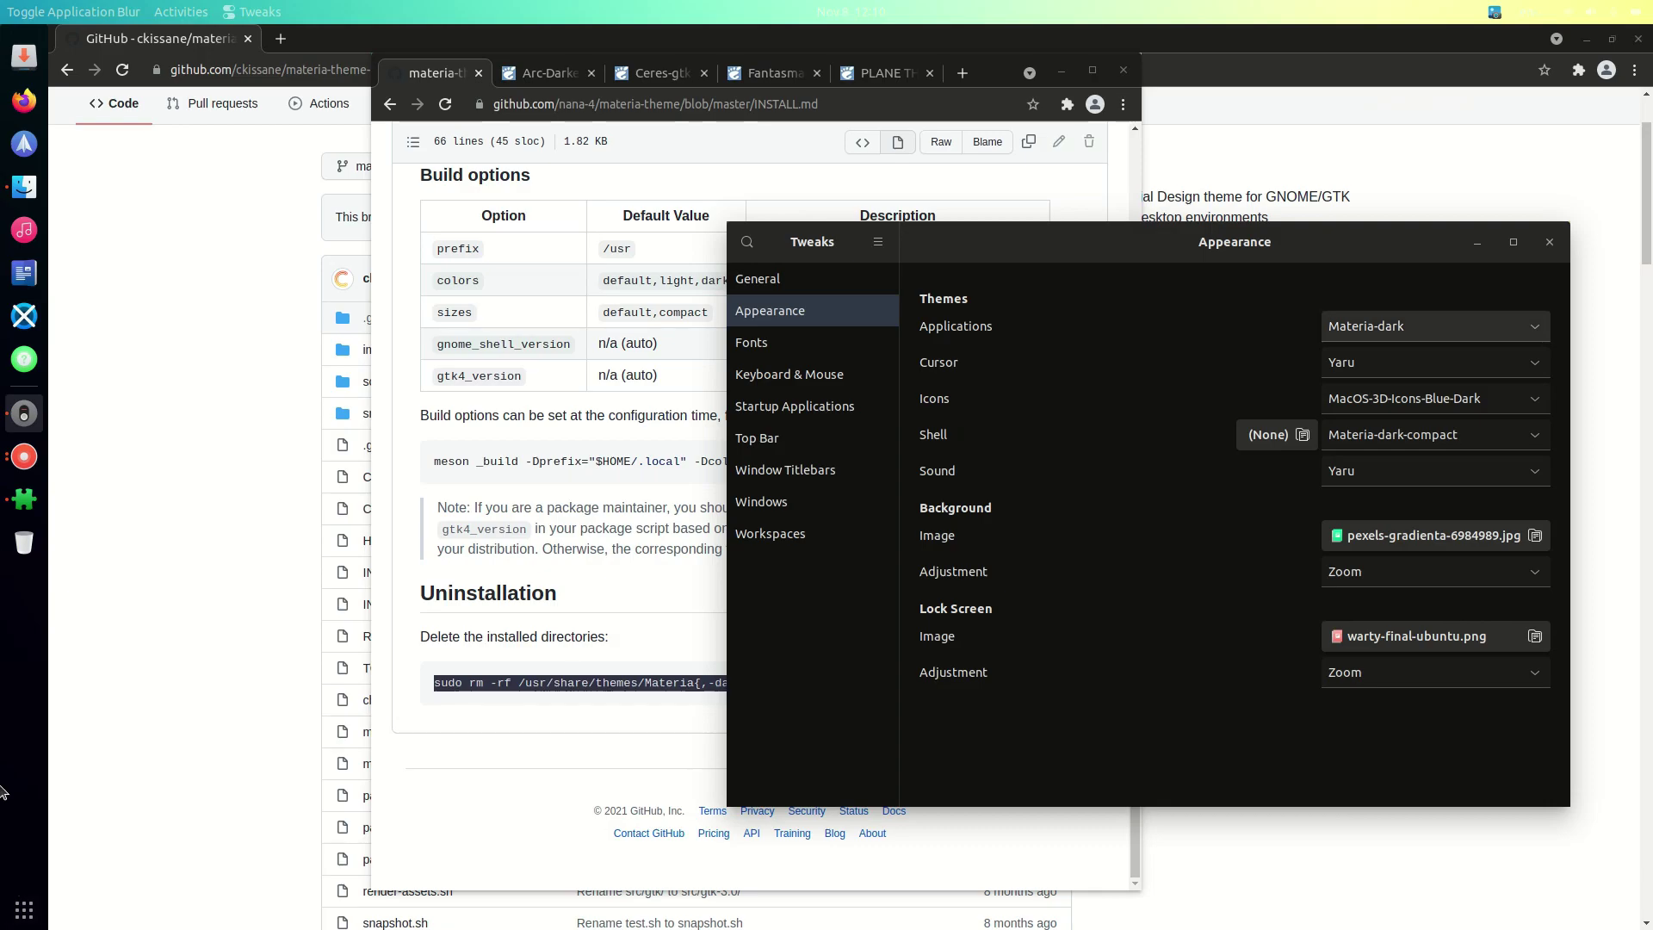
Turn off the Blur Me extension in Extensions and close that window.
{"action": "left_click", "coordinate": [24, 499]}
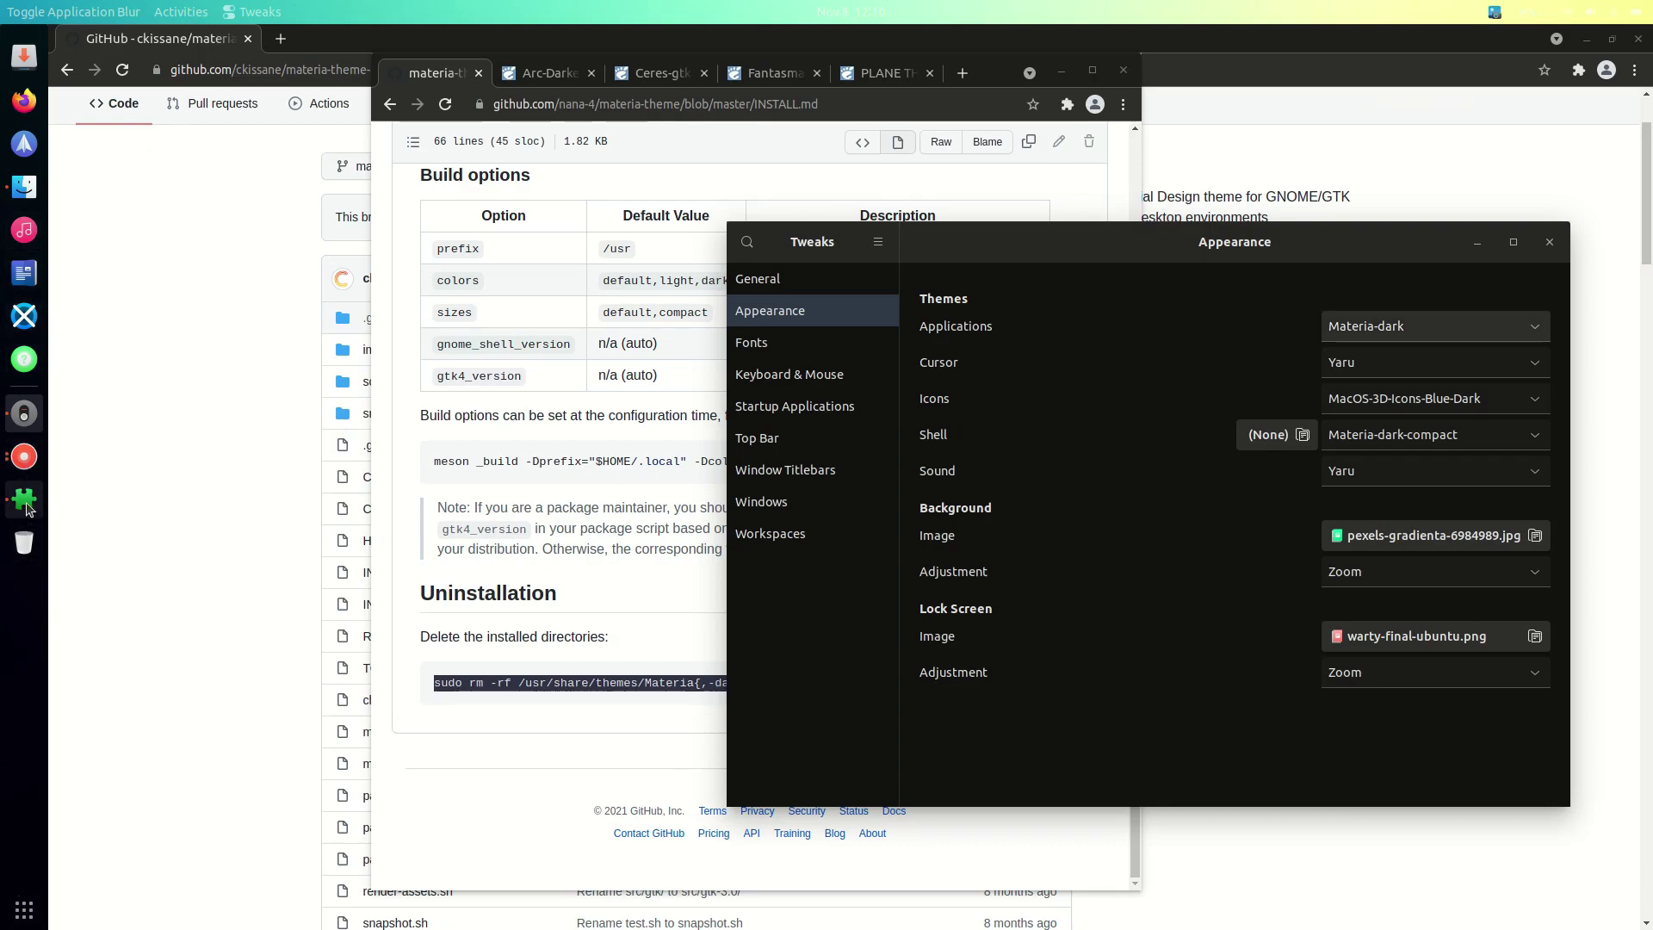
{"action": "left_click", "coordinate": [691, 276]}
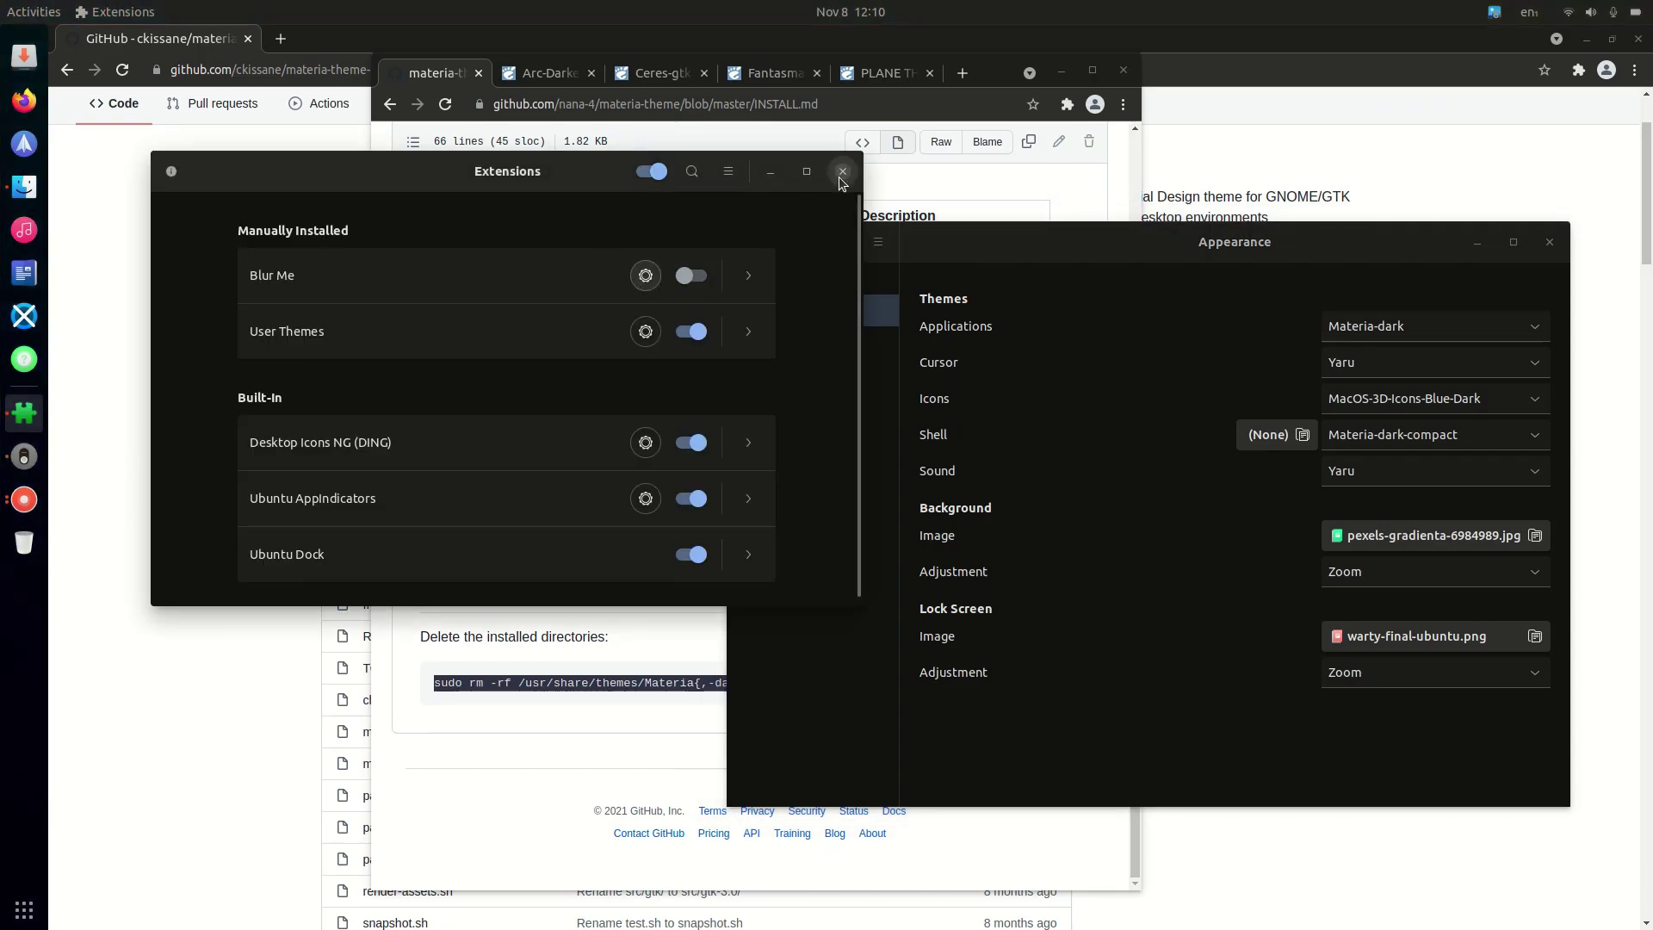
{"action": "key", "text": "alt+F4"}
Move the Tweaks window aside and set the applications theme to Fantasma.
{"action": "left_click_drag", "start_coordinate": [1116, 243], "coordinate": [563, 242]}
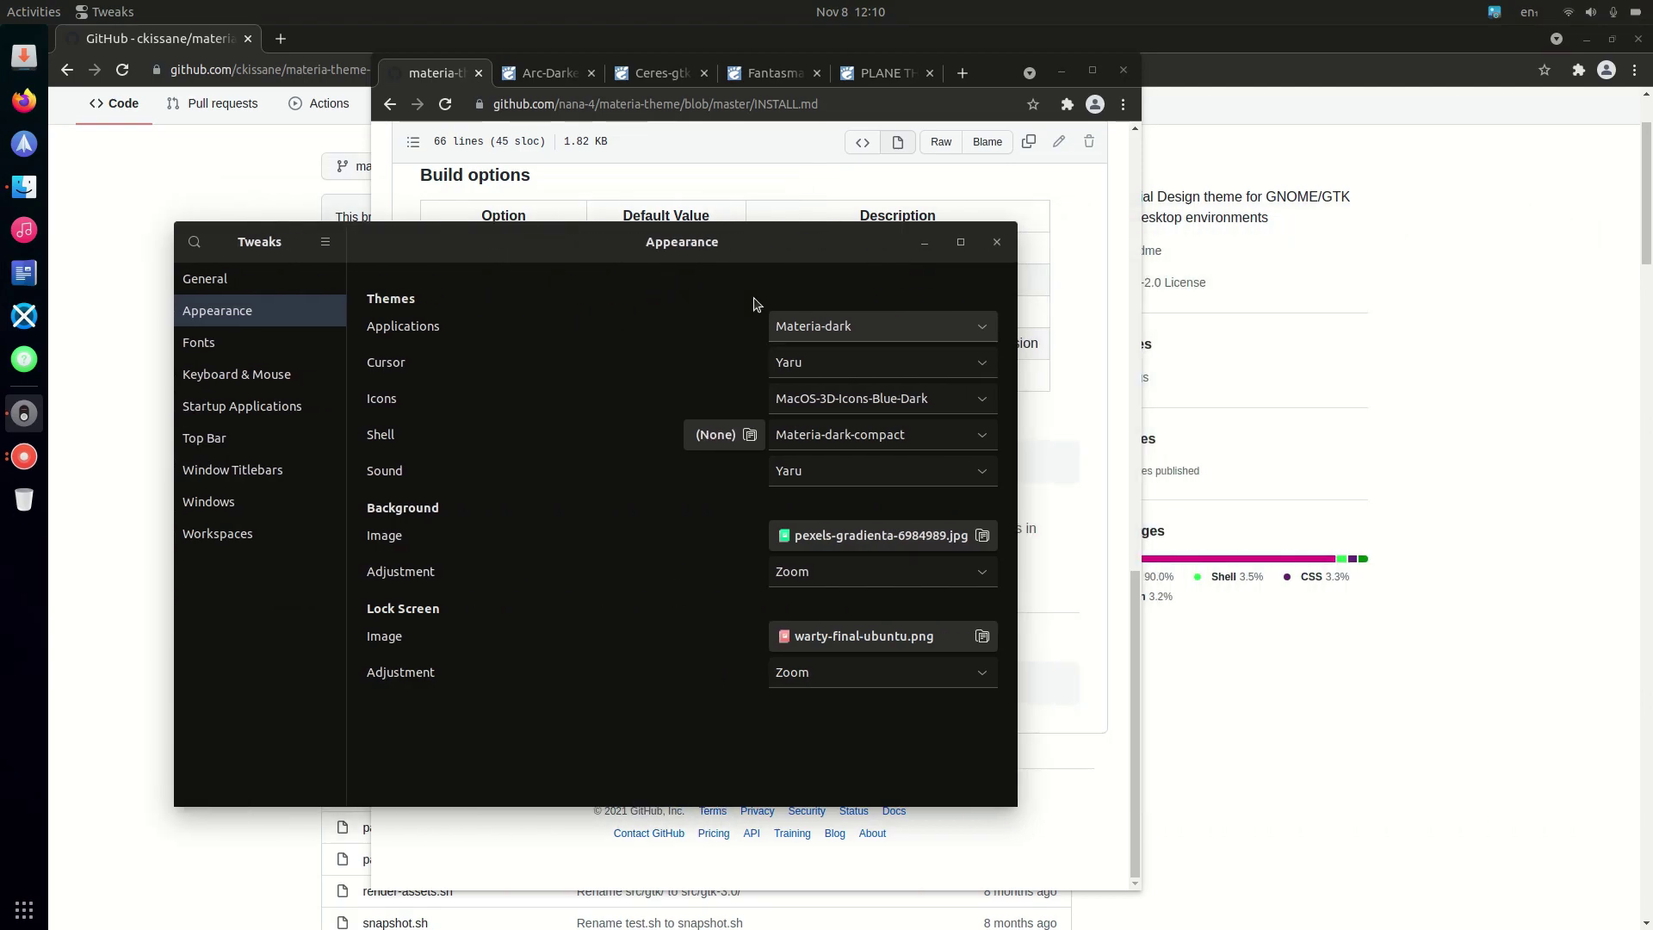
{"action": "left_click", "coordinate": [826, 332]}
{"action": "mouse_move", "coordinate": [792, 476]}
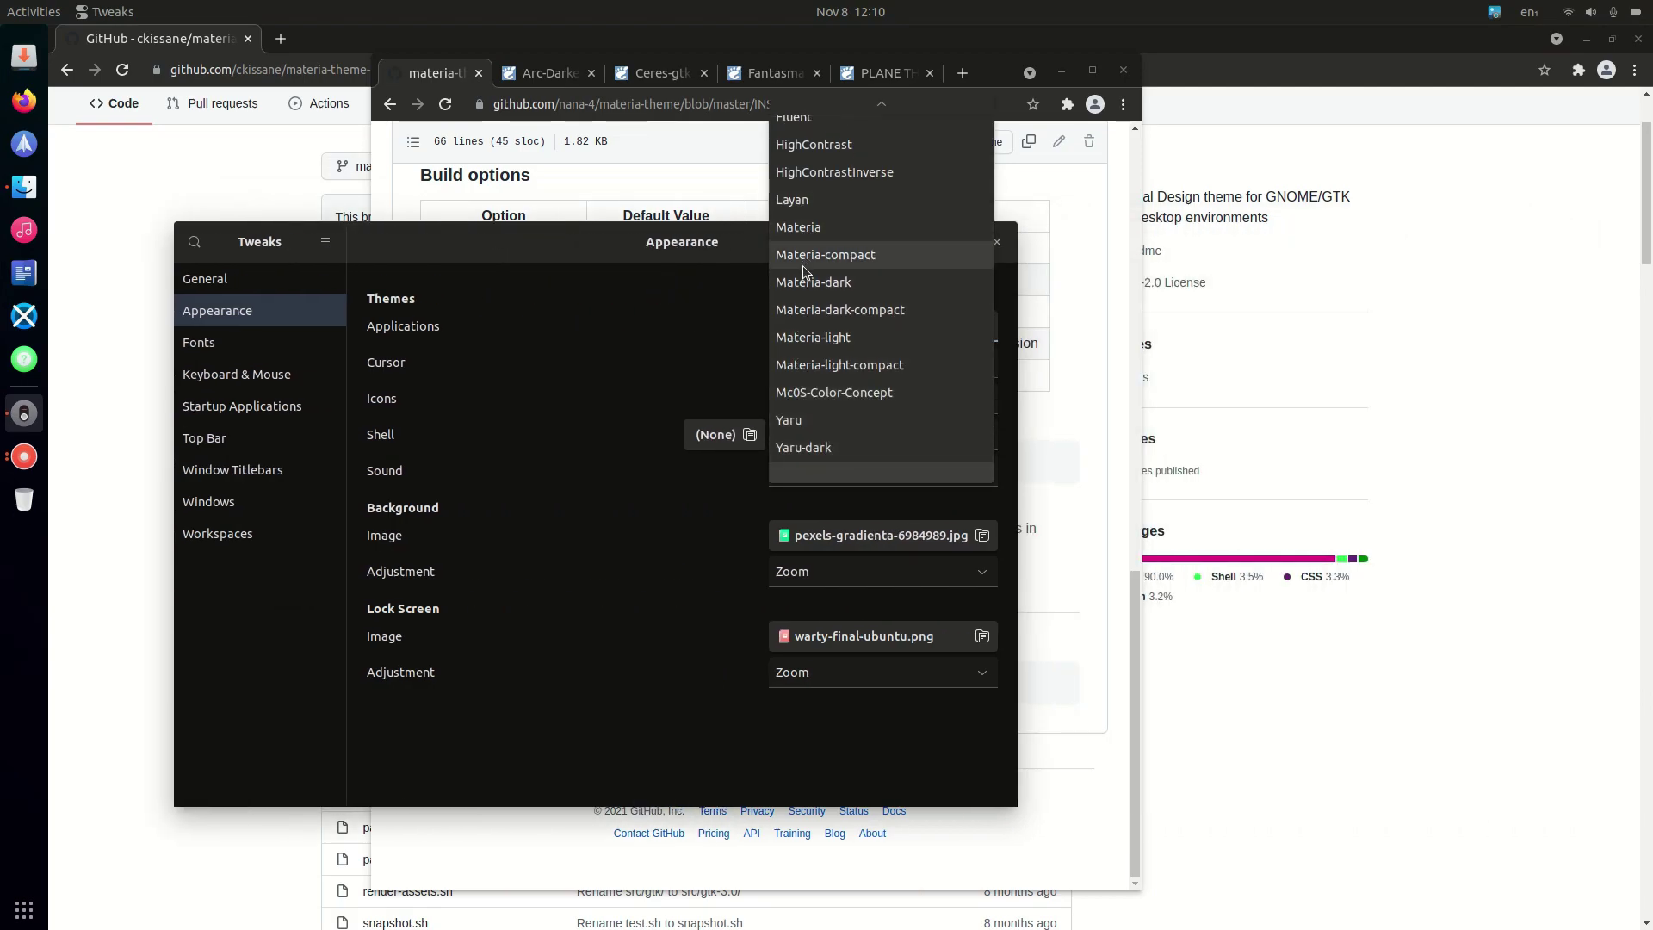
{"action": "scroll", "coordinate": [813, 370], "scroll_direction": "up", "scroll_amount": 3}
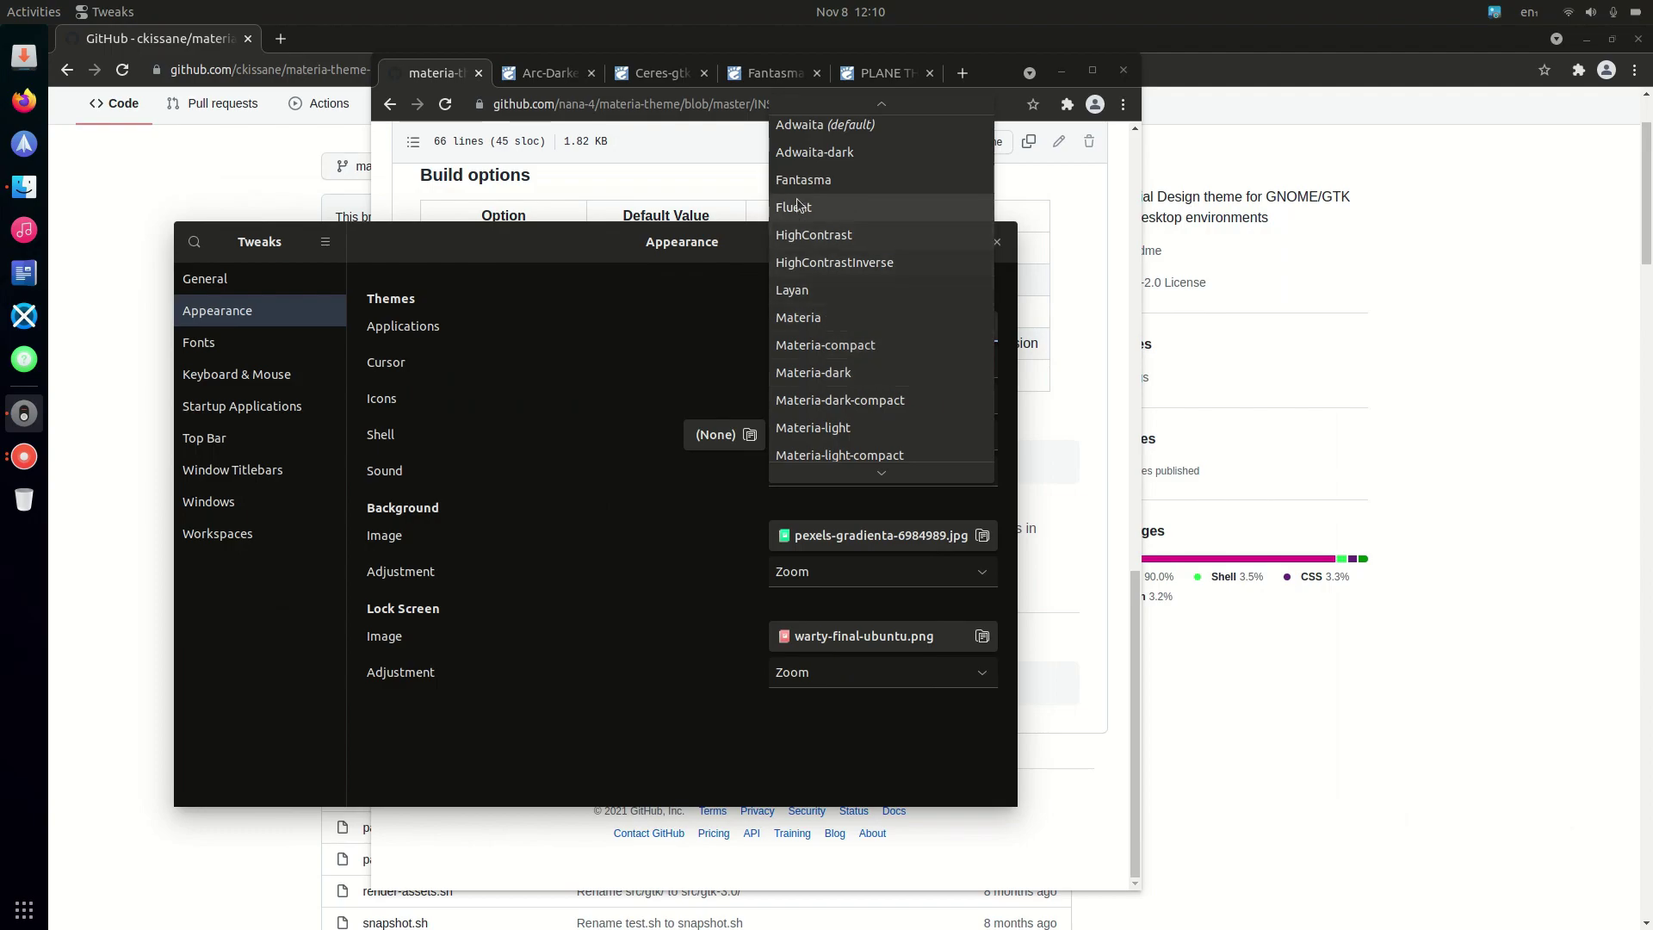
{"action": "left_click", "coordinate": [797, 179]}
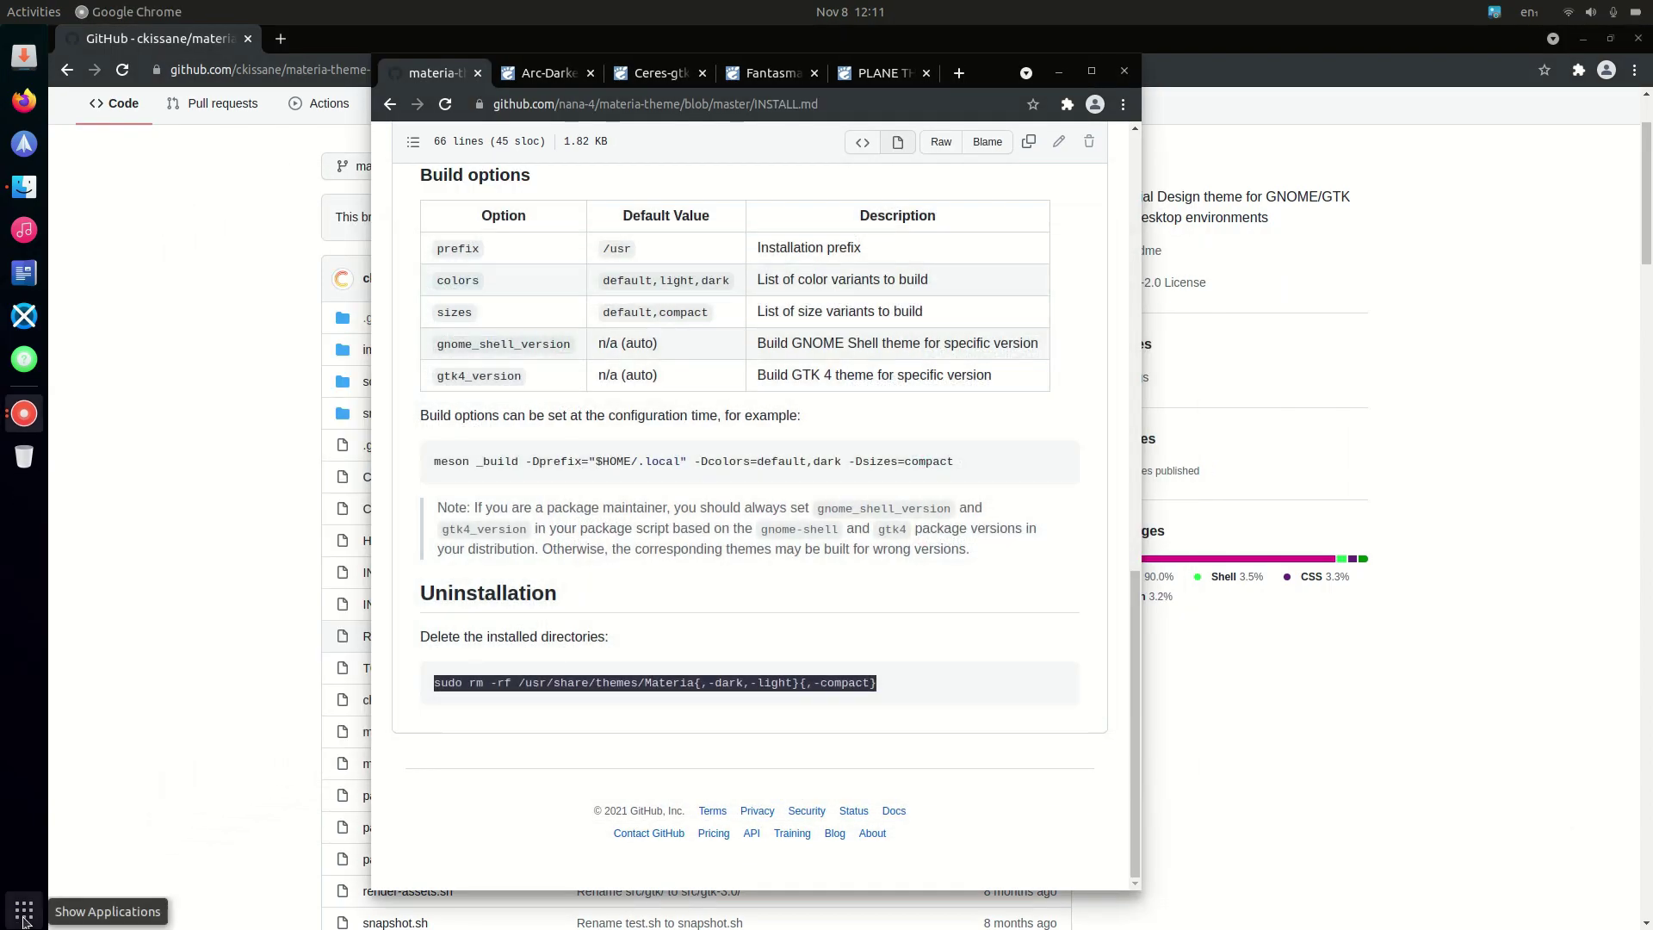
Reopen Tweaks, examine the available application themes under Appearance, and move the window out of the way.
{"action": "left_click", "coordinate": [24, 910]}
{"action": "type", "text": "twel"}
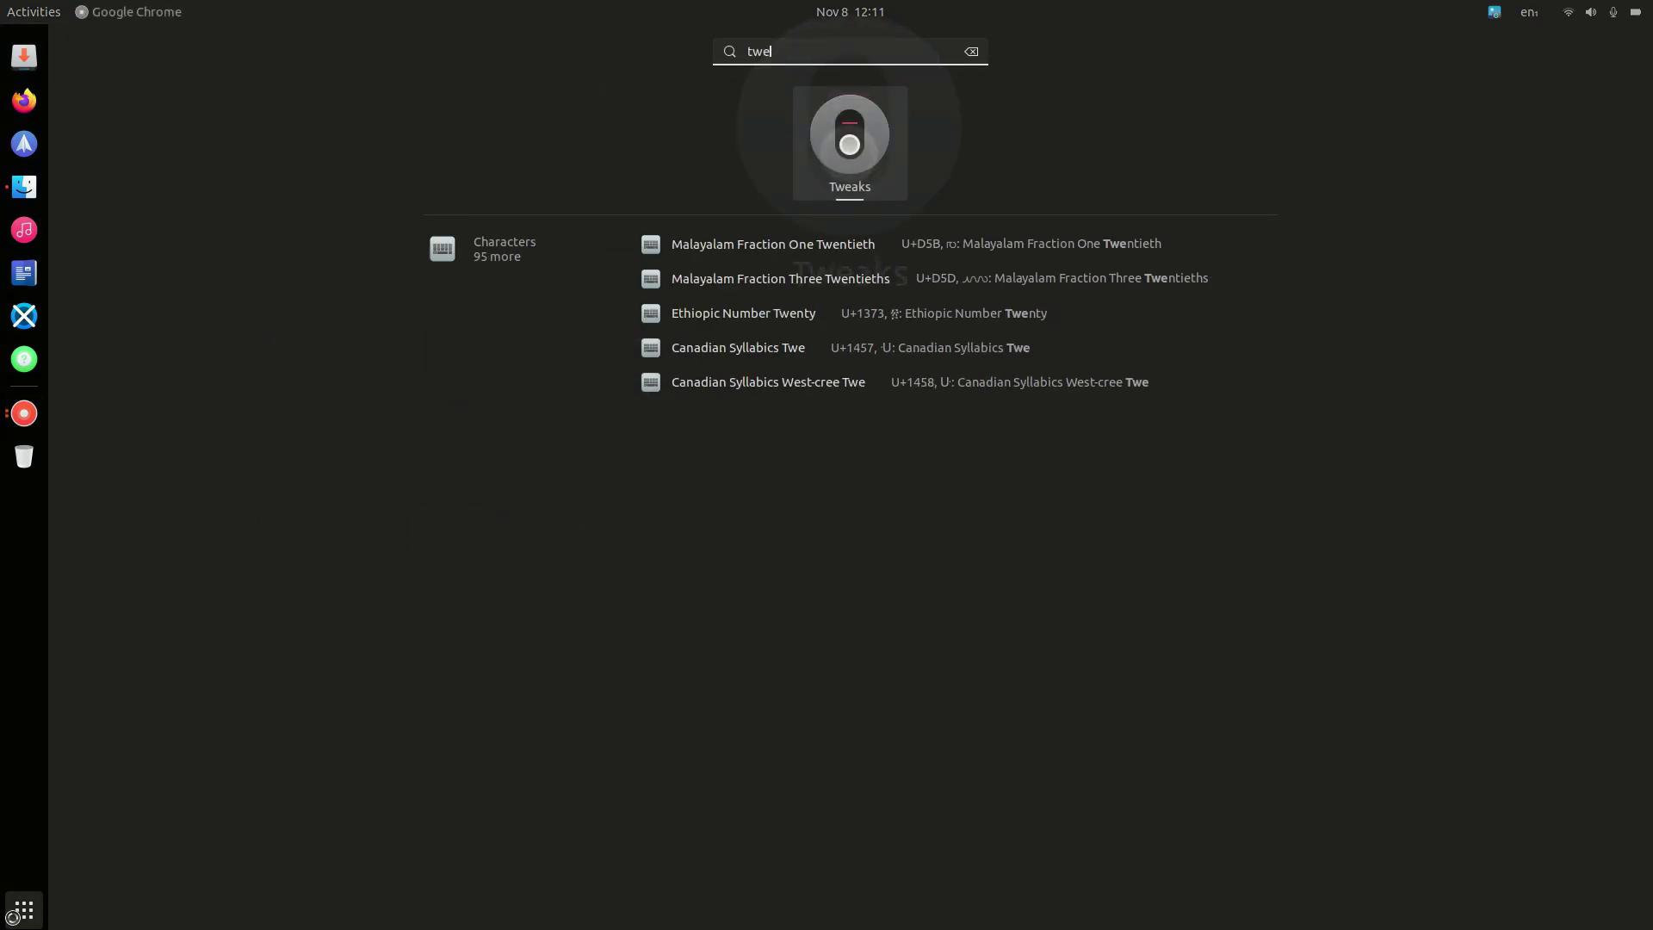
{"action": "key", "text": "Return"}
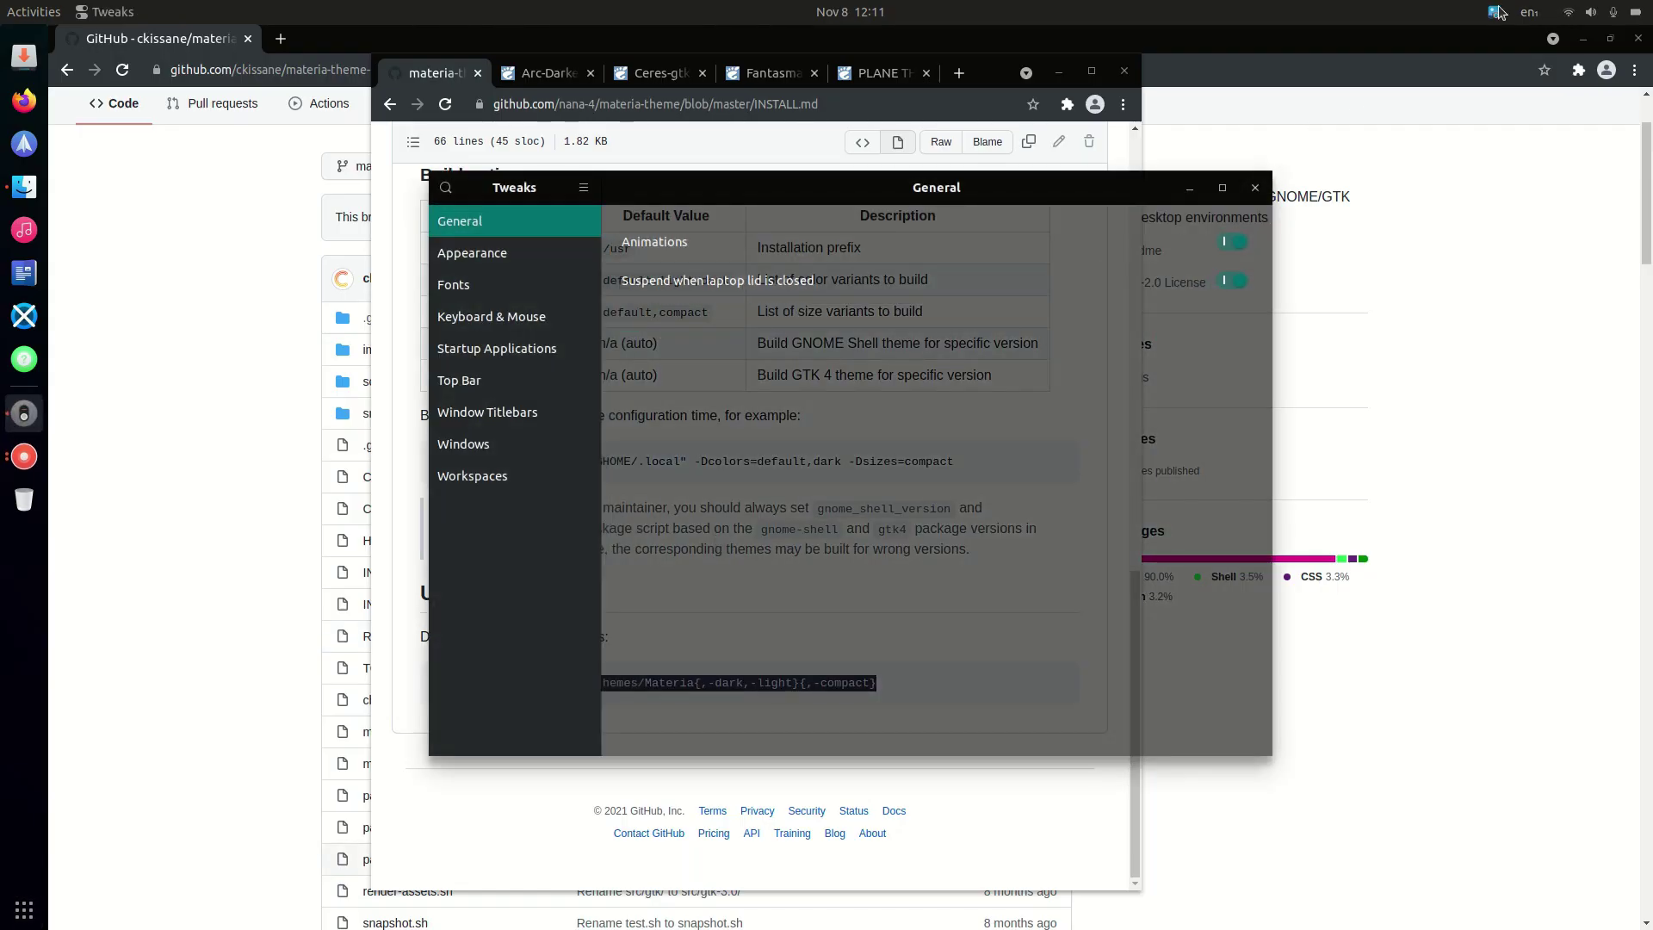
{"action": "left_click", "coordinate": [1496, 12]}
{"action": "left_click", "coordinate": [1500, 13]}
{"action": "left_click_drag", "start_coordinate": [759, 191], "coordinate": [509, 262]}
{"action": "left_click", "coordinate": [262, 326]}
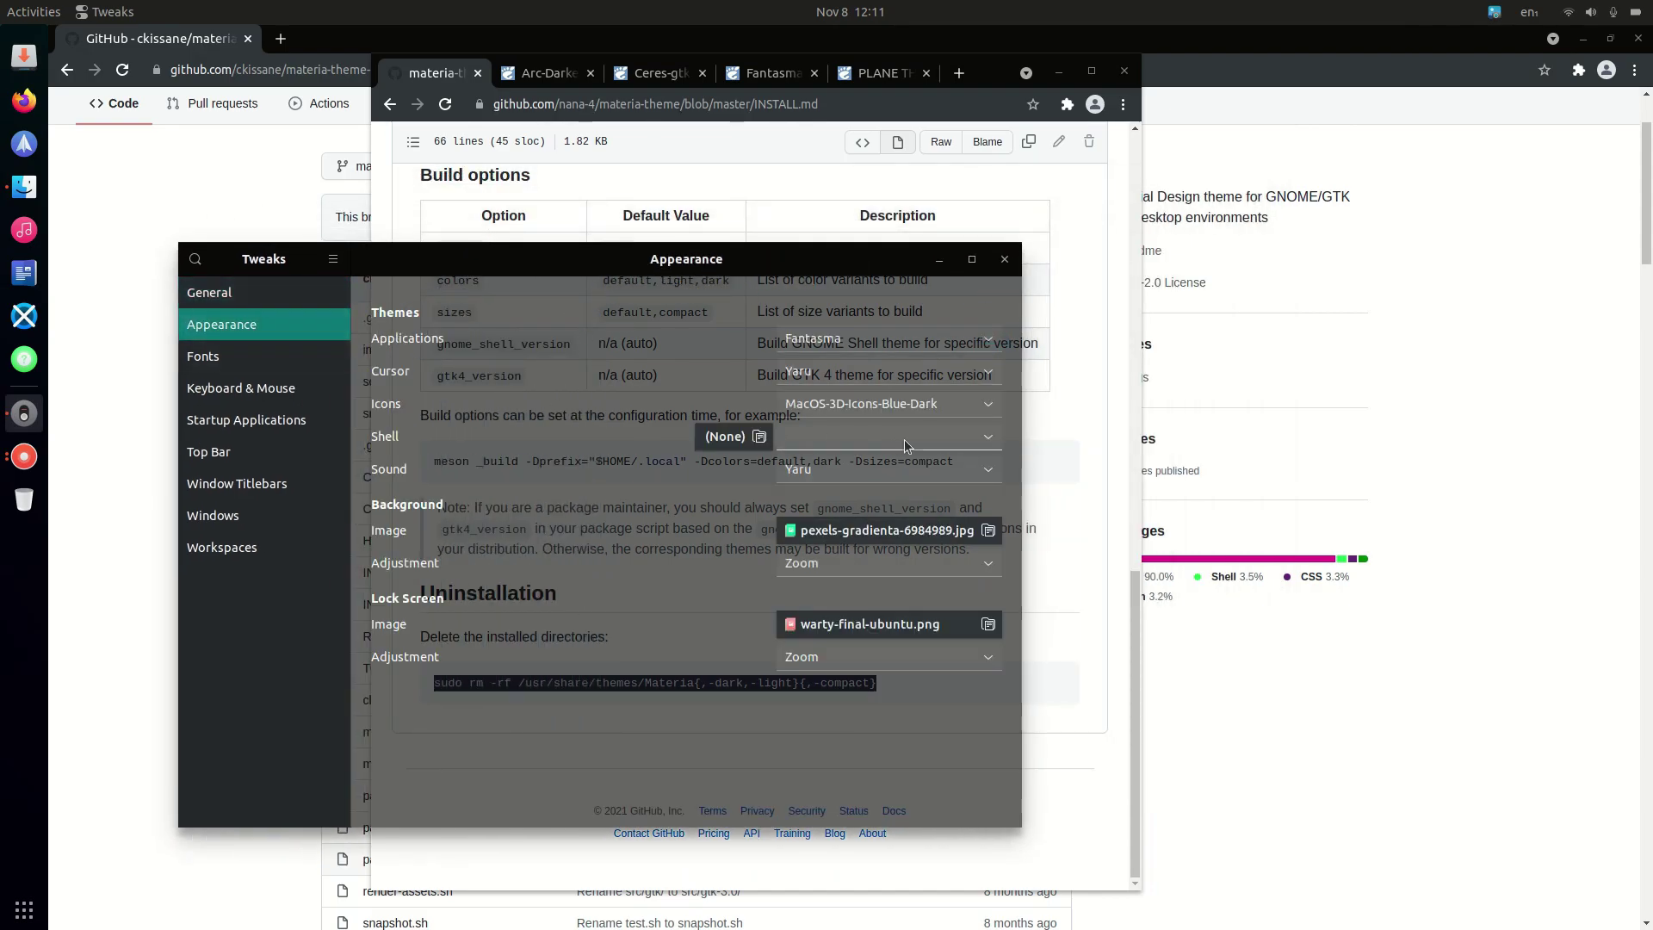
{"action": "left_click", "coordinate": [870, 348]}
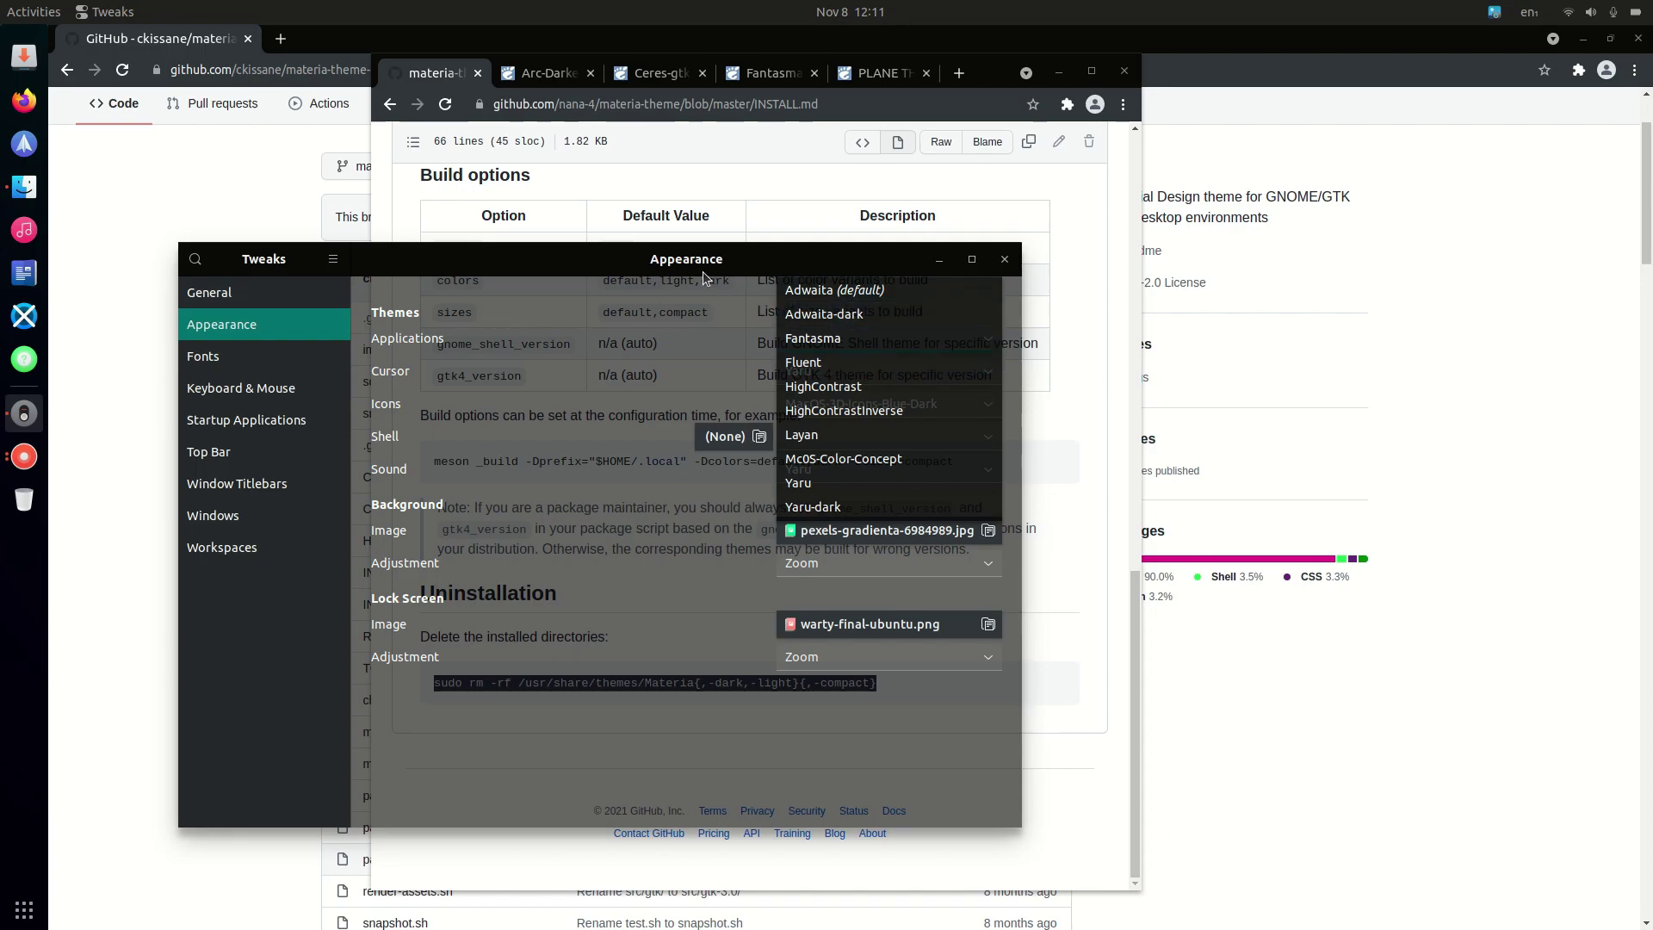
{"action": "left_click_drag", "start_coordinate": [703, 277], "coordinate": [359, 527]}
Return to the materia-theme-transparent repository and open its README.md to view the theme previews.
{"action": "left_click", "coordinate": [813, 129]}
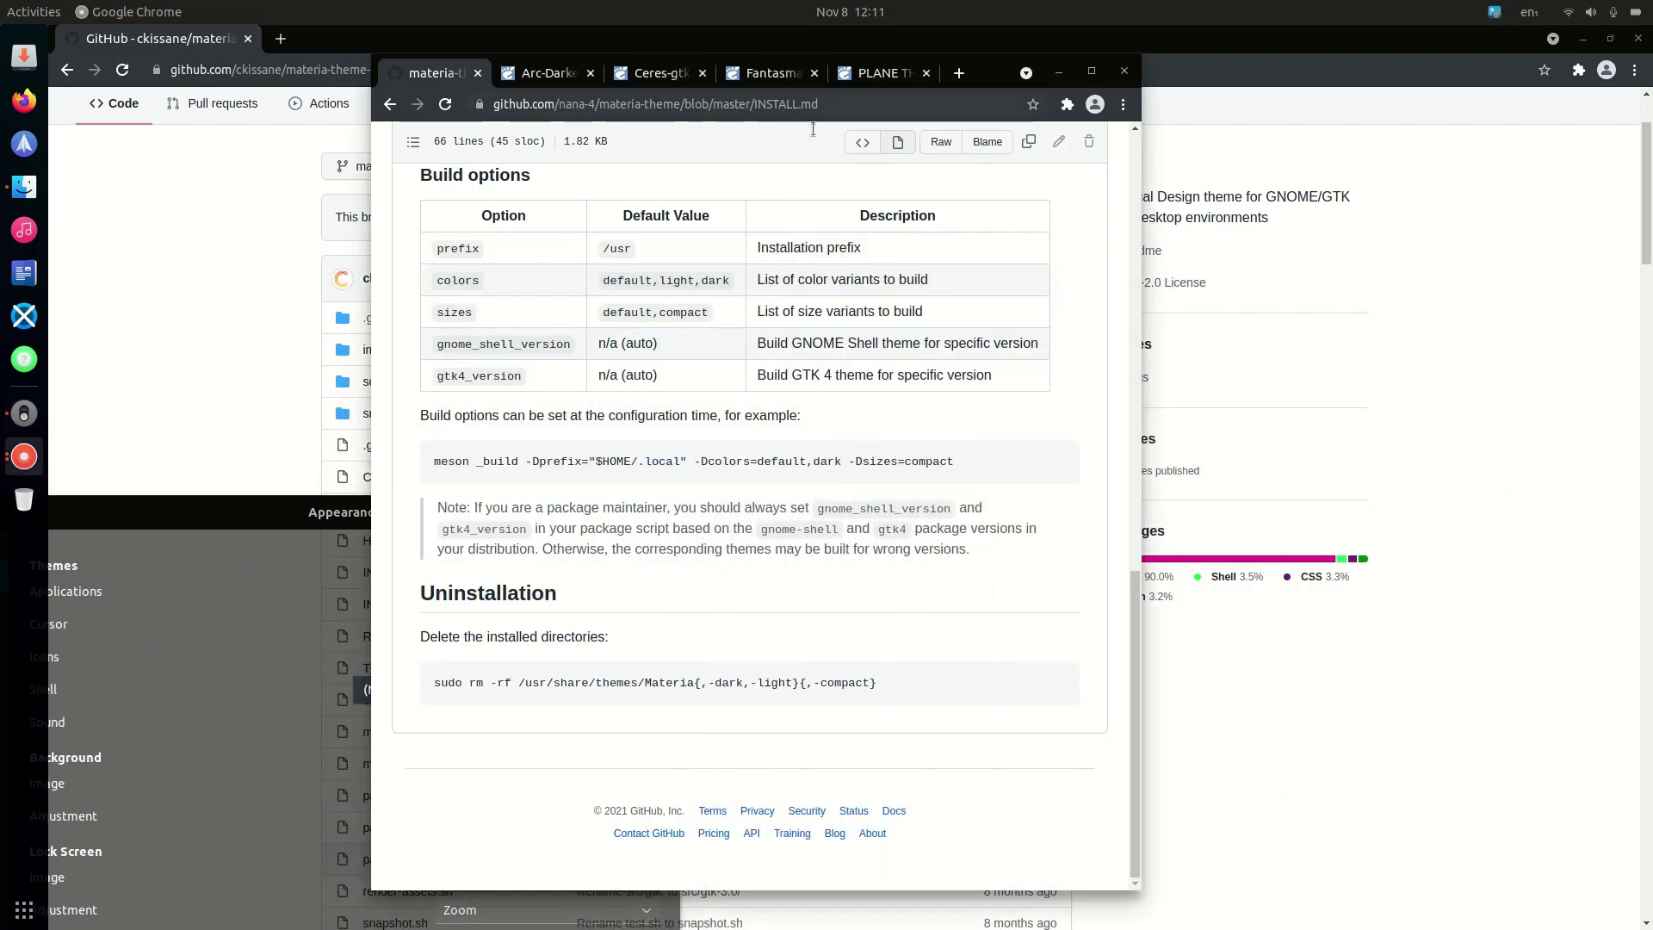
{"action": "scroll", "coordinate": [784, 401], "scroll_direction": "up", "scroll_amount": 6}
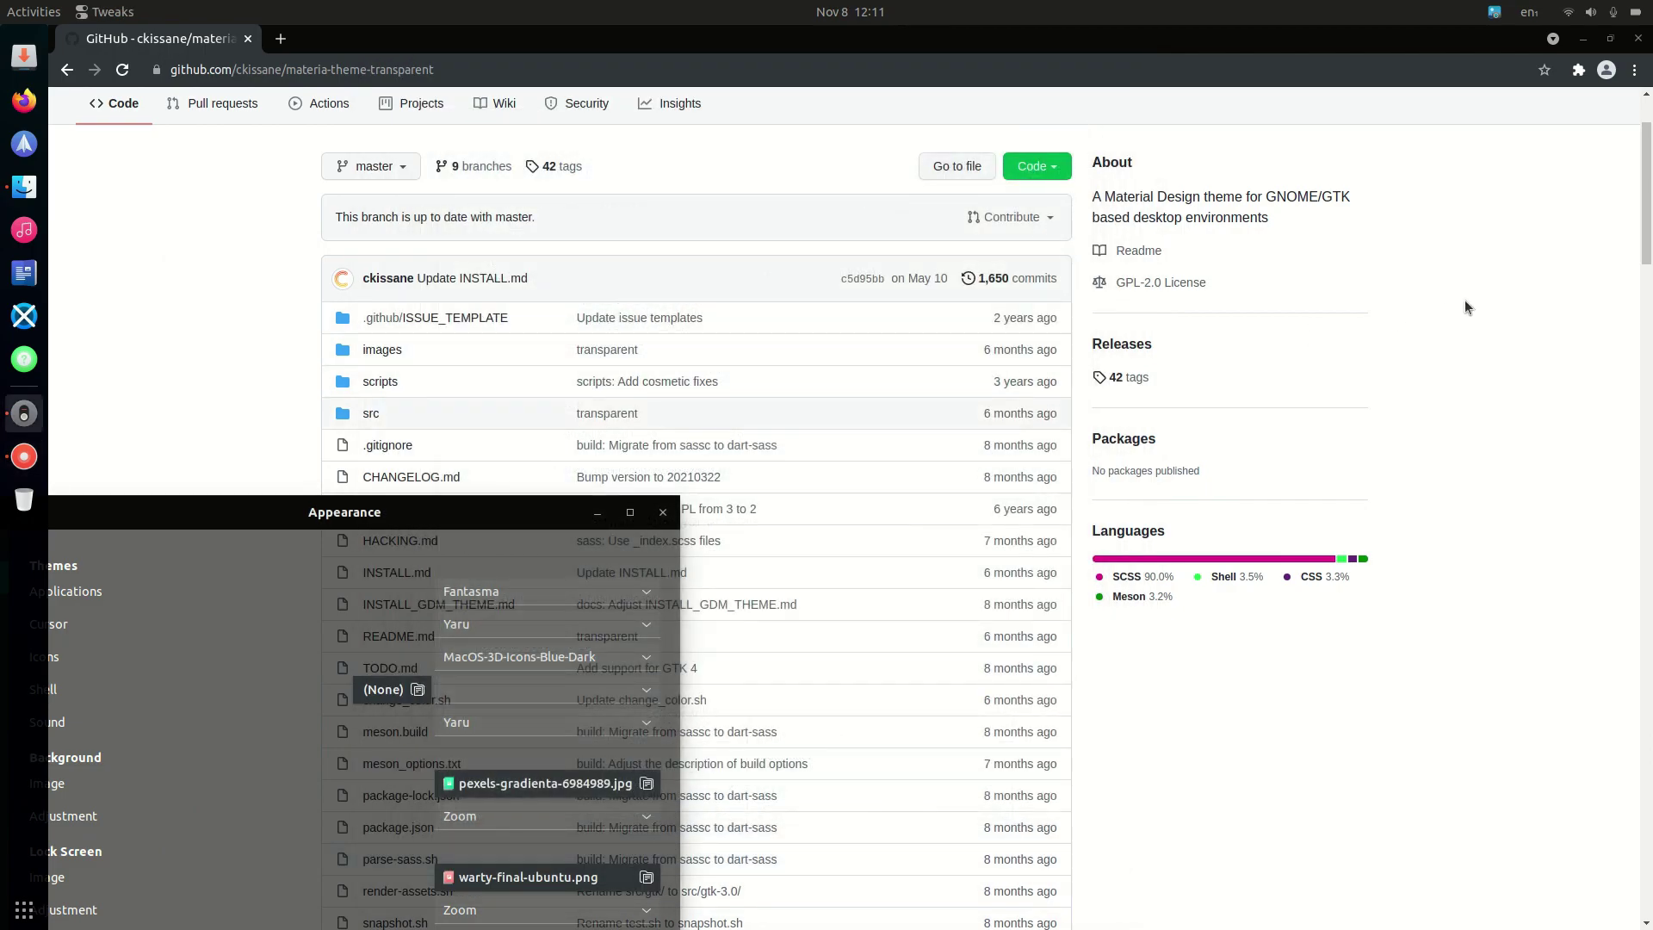
{"action": "left_click", "coordinate": [1464, 300]}
{"action": "scroll", "coordinate": [932, 400], "scroll_direction": "down", "scroll_amount": 6}
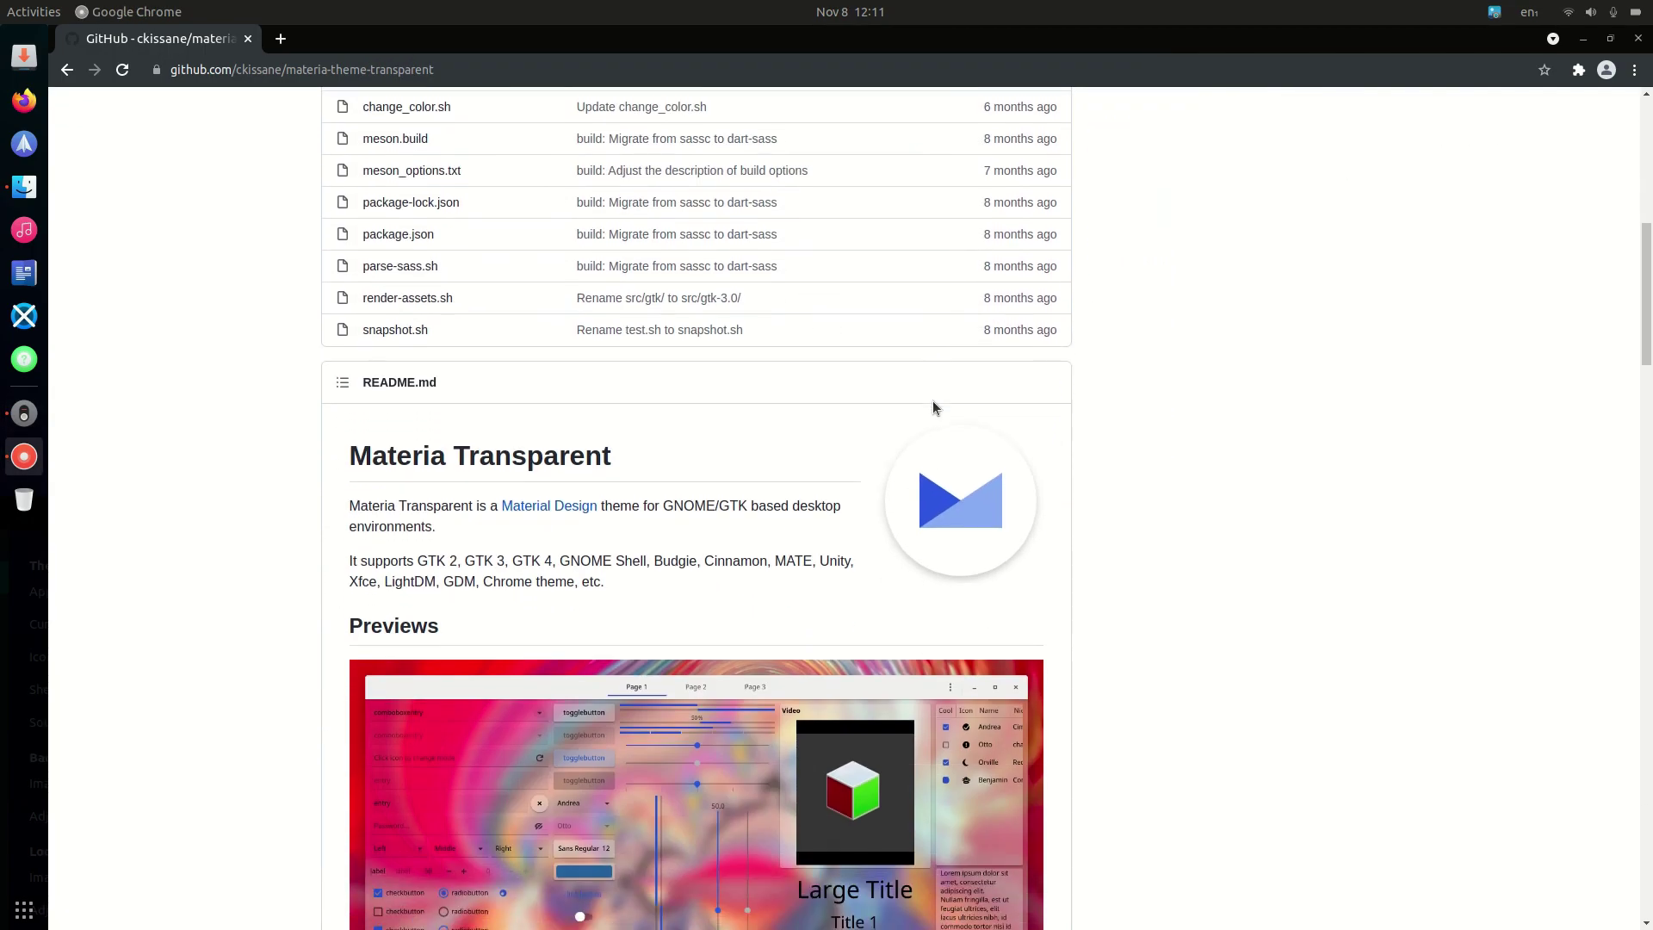
{"action": "scroll", "coordinate": [932, 400], "scroll_direction": "up", "scroll_amount": 5}
{"action": "left_click", "coordinate": [389, 494]}
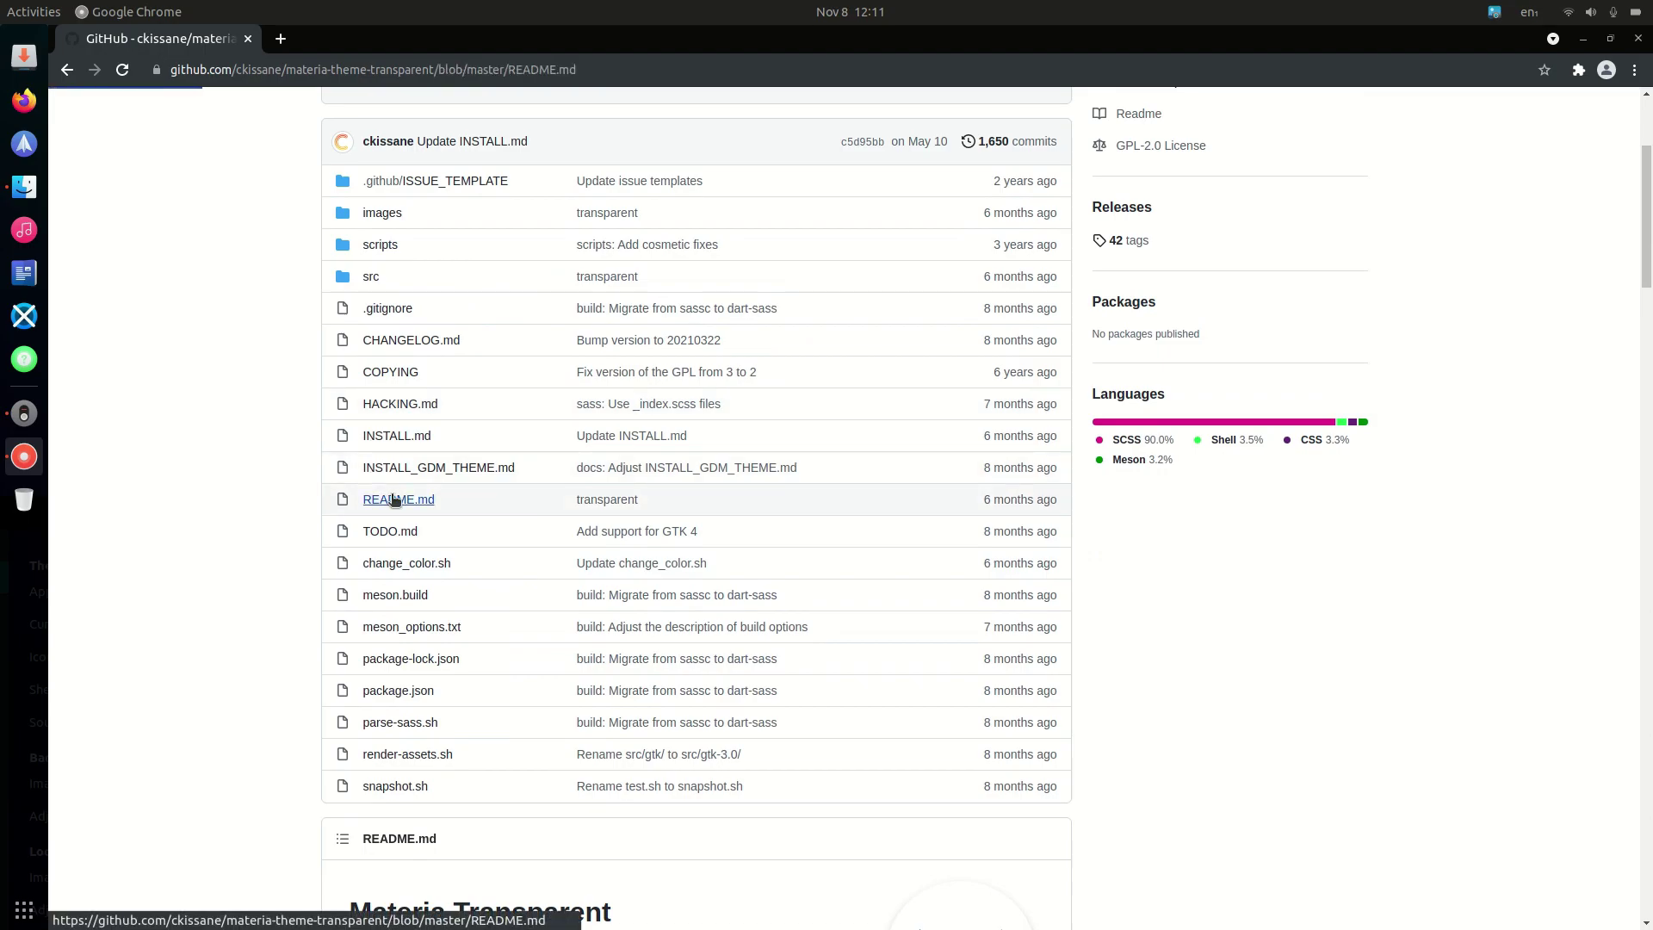
{"action": "scroll", "coordinate": [900, 534], "scroll_direction": "down", "scroll_amount": 3}
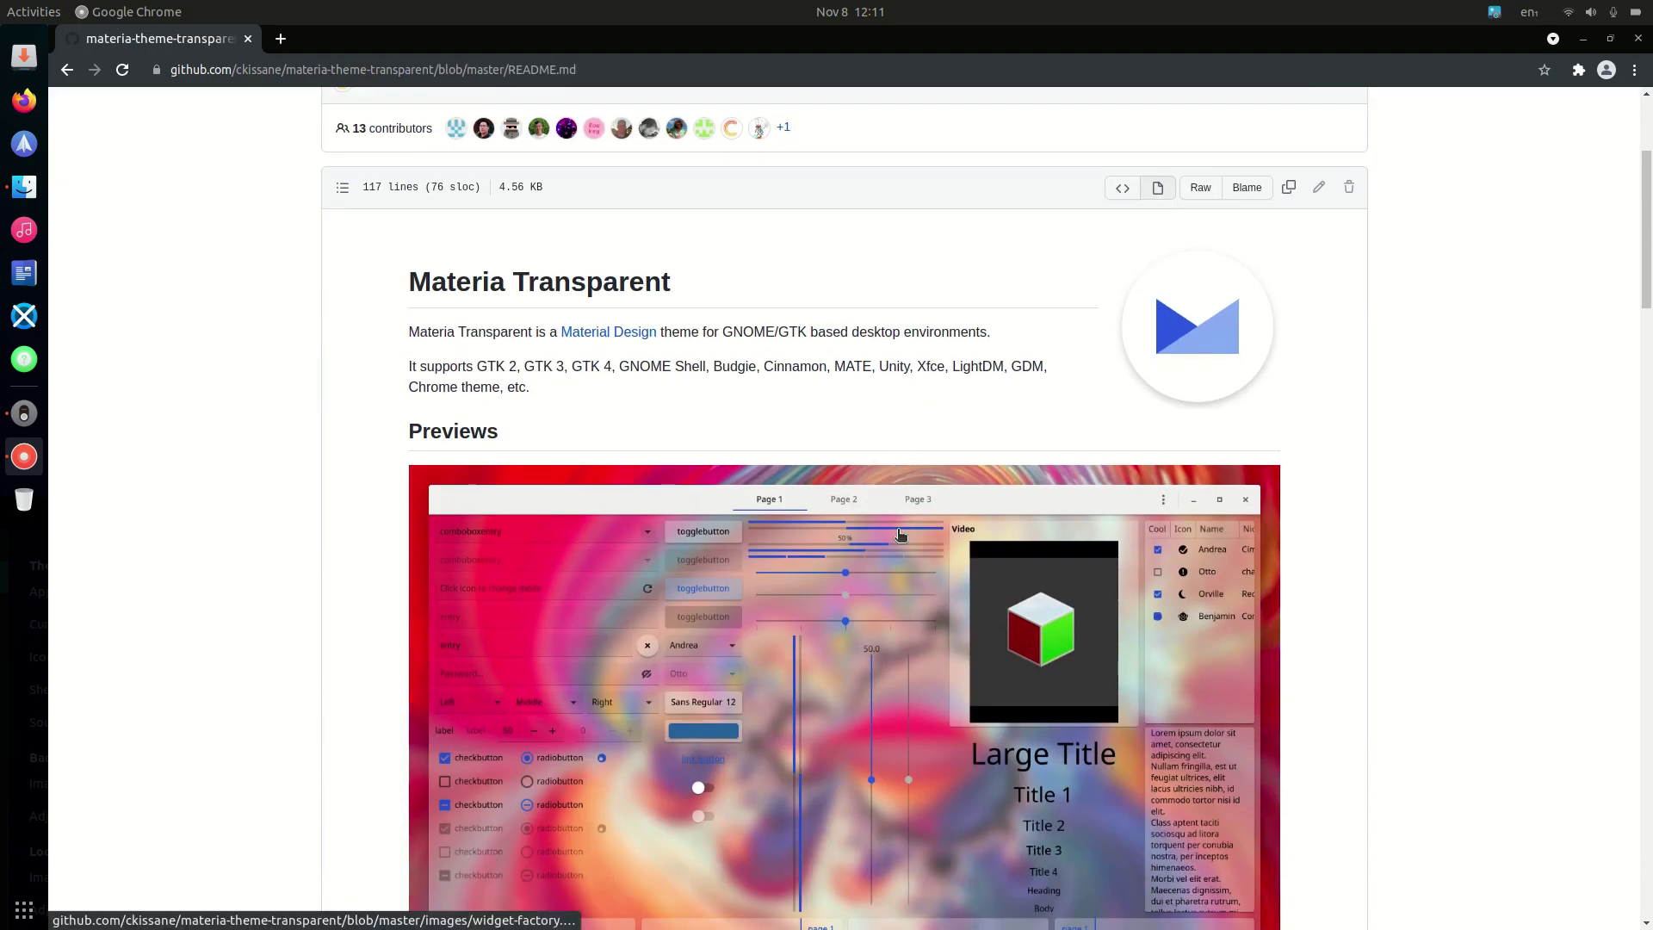
Return to the materia-theme-transparent file list and open INSTALL.md at the installation steps.
{"action": "scroll", "coordinate": [888, 533], "scroll_direction": "down", "scroll_amount": 4}
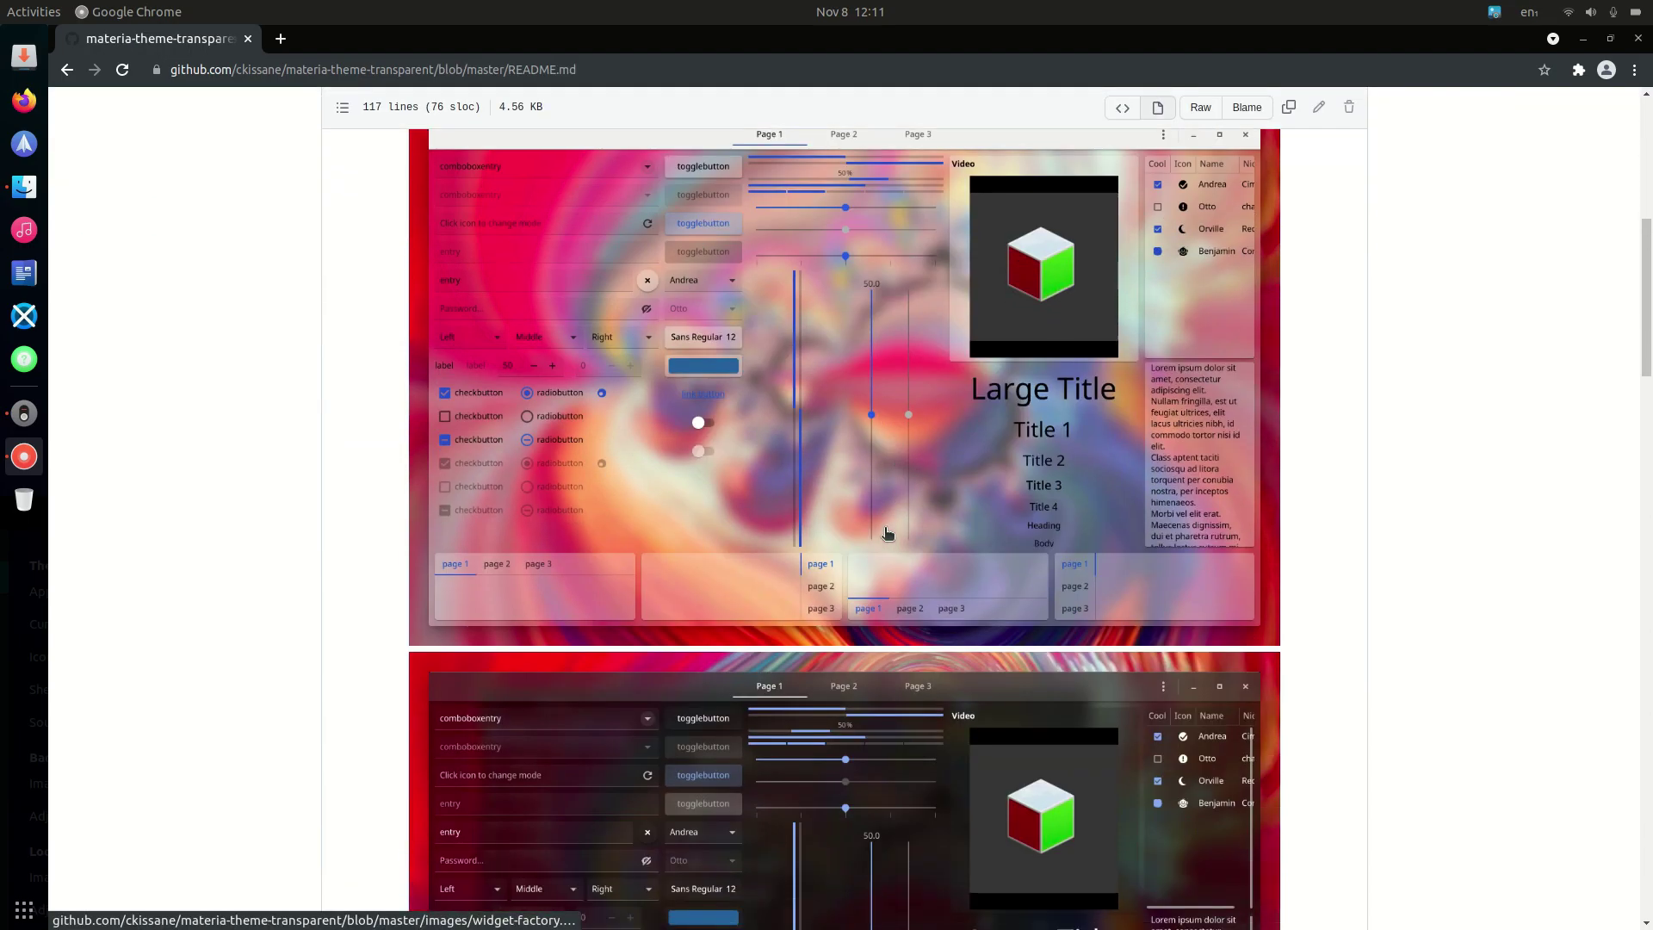
{"action": "left_click", "coordinate": [67, 70]}
{"action": "scroll", "coordinate": [602, 344], "scroll_direction": "up", "scroll_amount": 2}
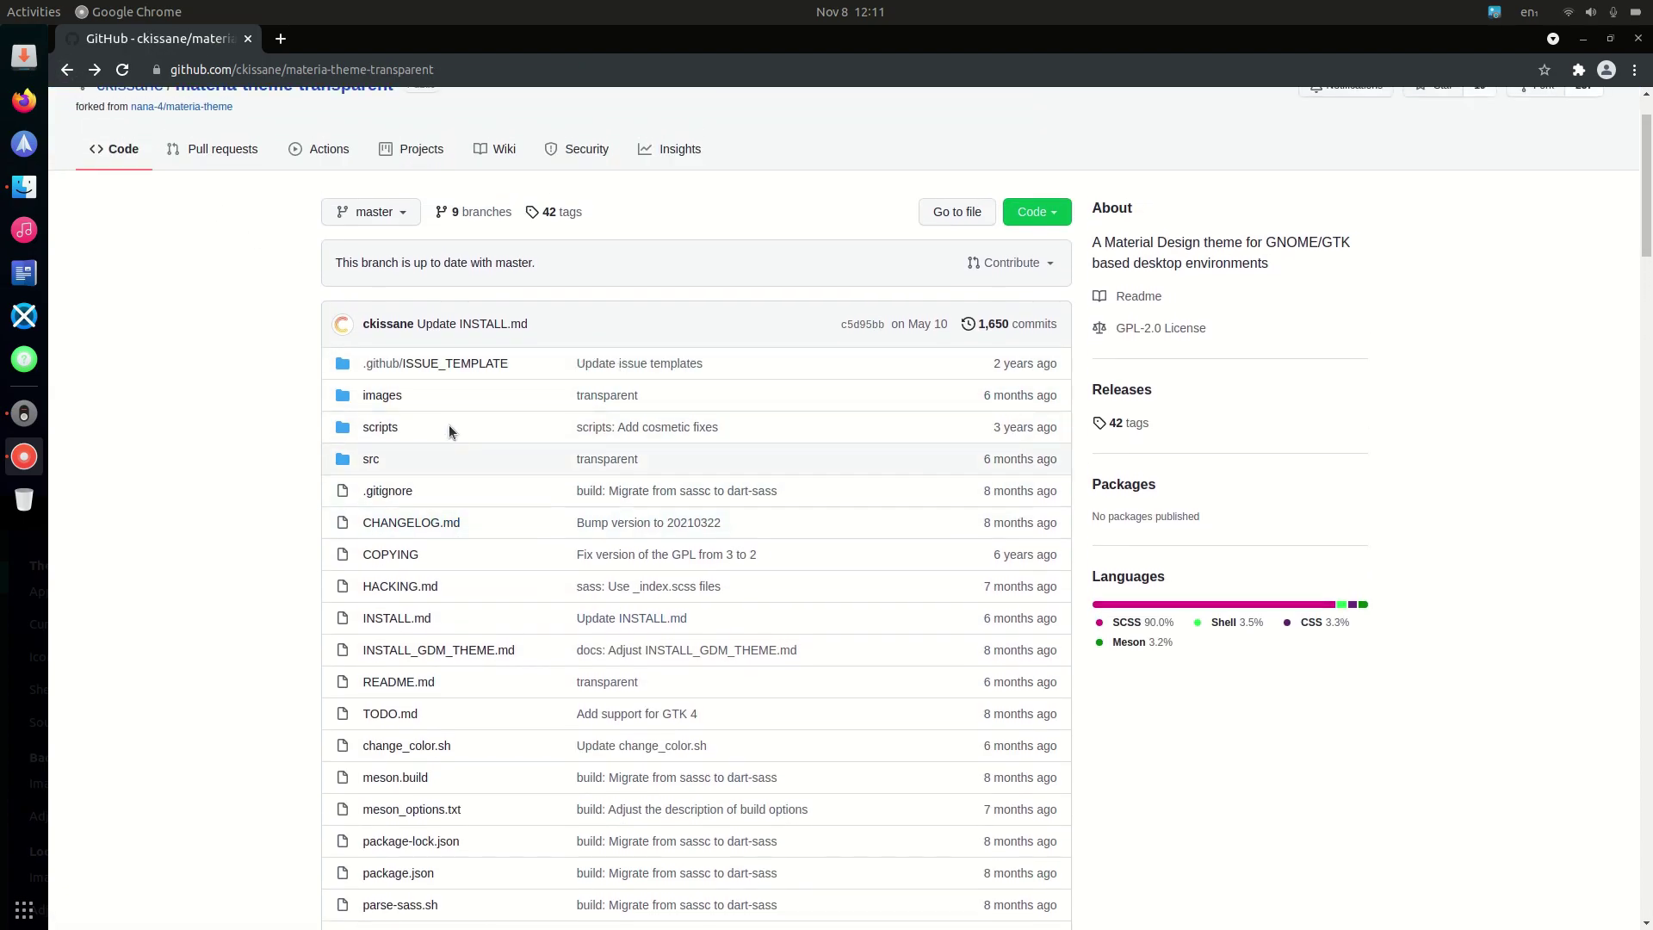
{"action": "left_click", "coordinate": [403, 616]}
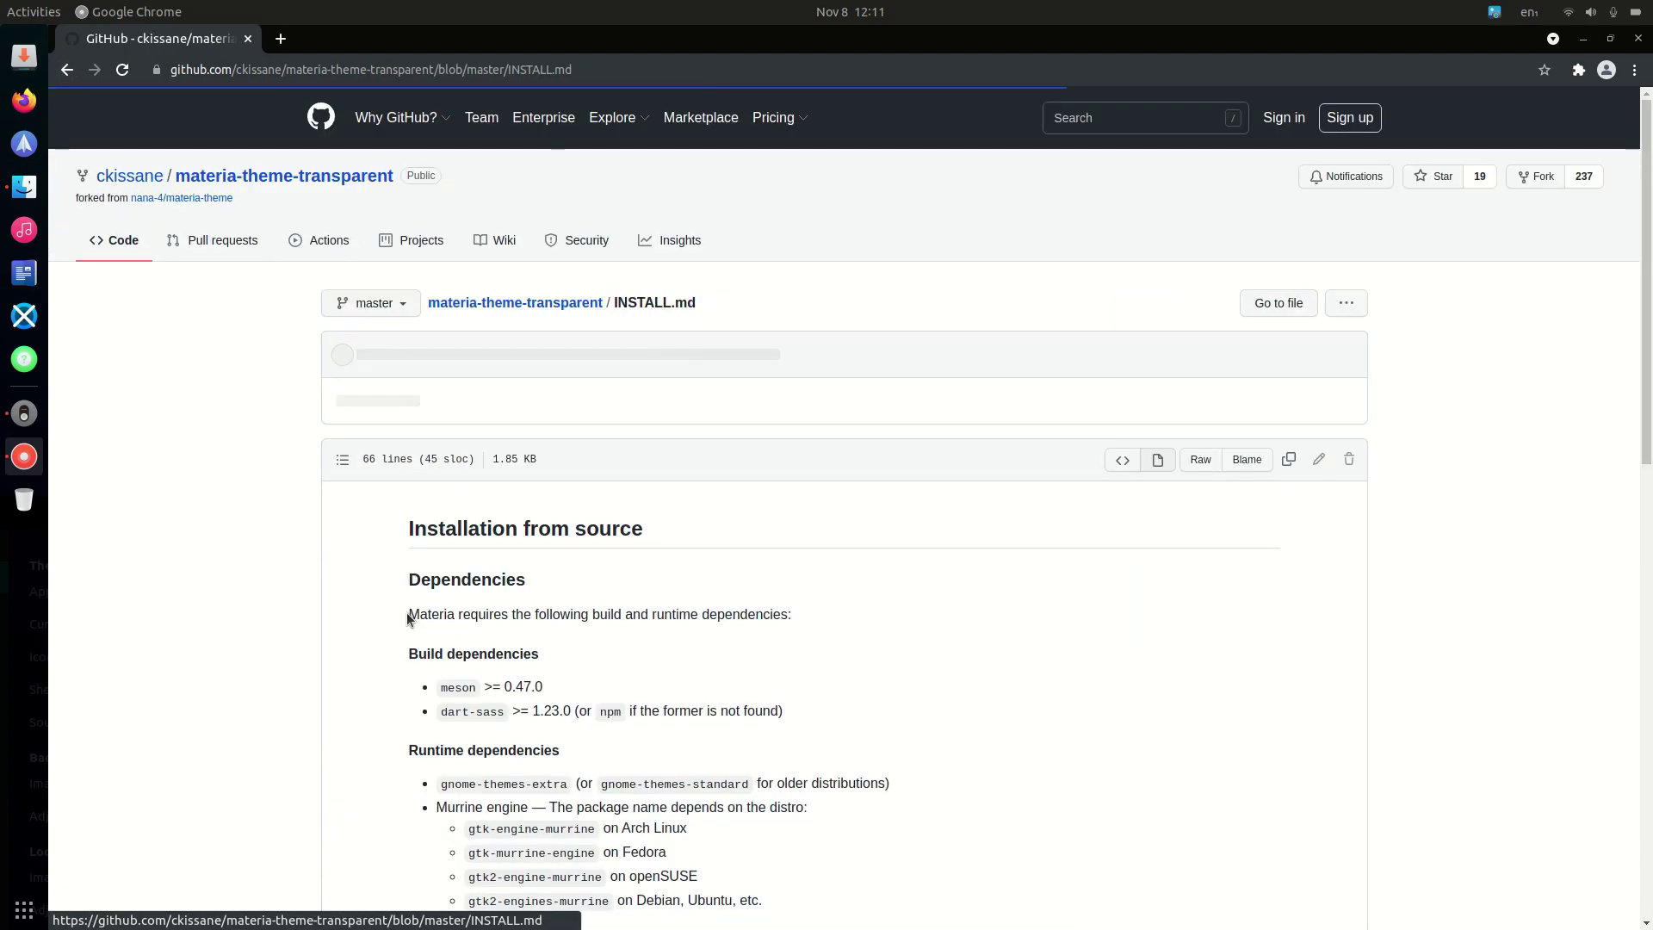
{"action": "scroll", "coordinate": [495, 626], "scroll_direction": "down", "scroll_amount": 2}
{"action": "scroll", "coordinate": [502, 626], "scroll_direction": "down", "scroll_amount": 3}
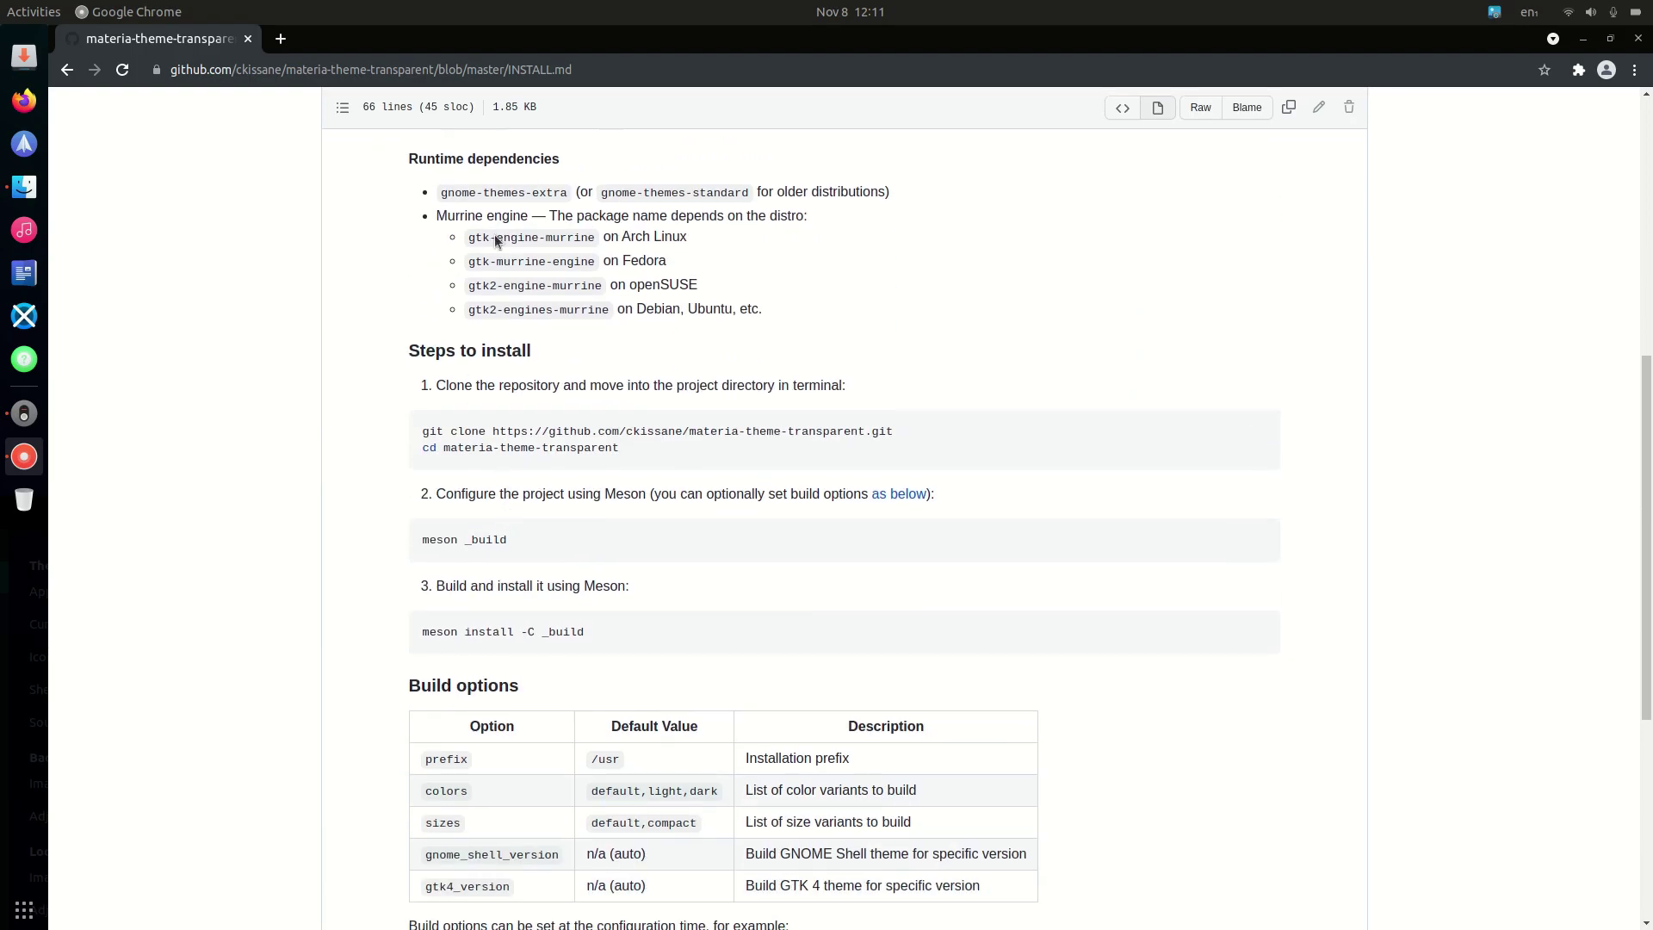
Copy the git clone command for materia-theme-transparent from the install steps.
{"action": "left_click_drag", "start_coordinate": [909, 430], "coordinate": [519, 401]}
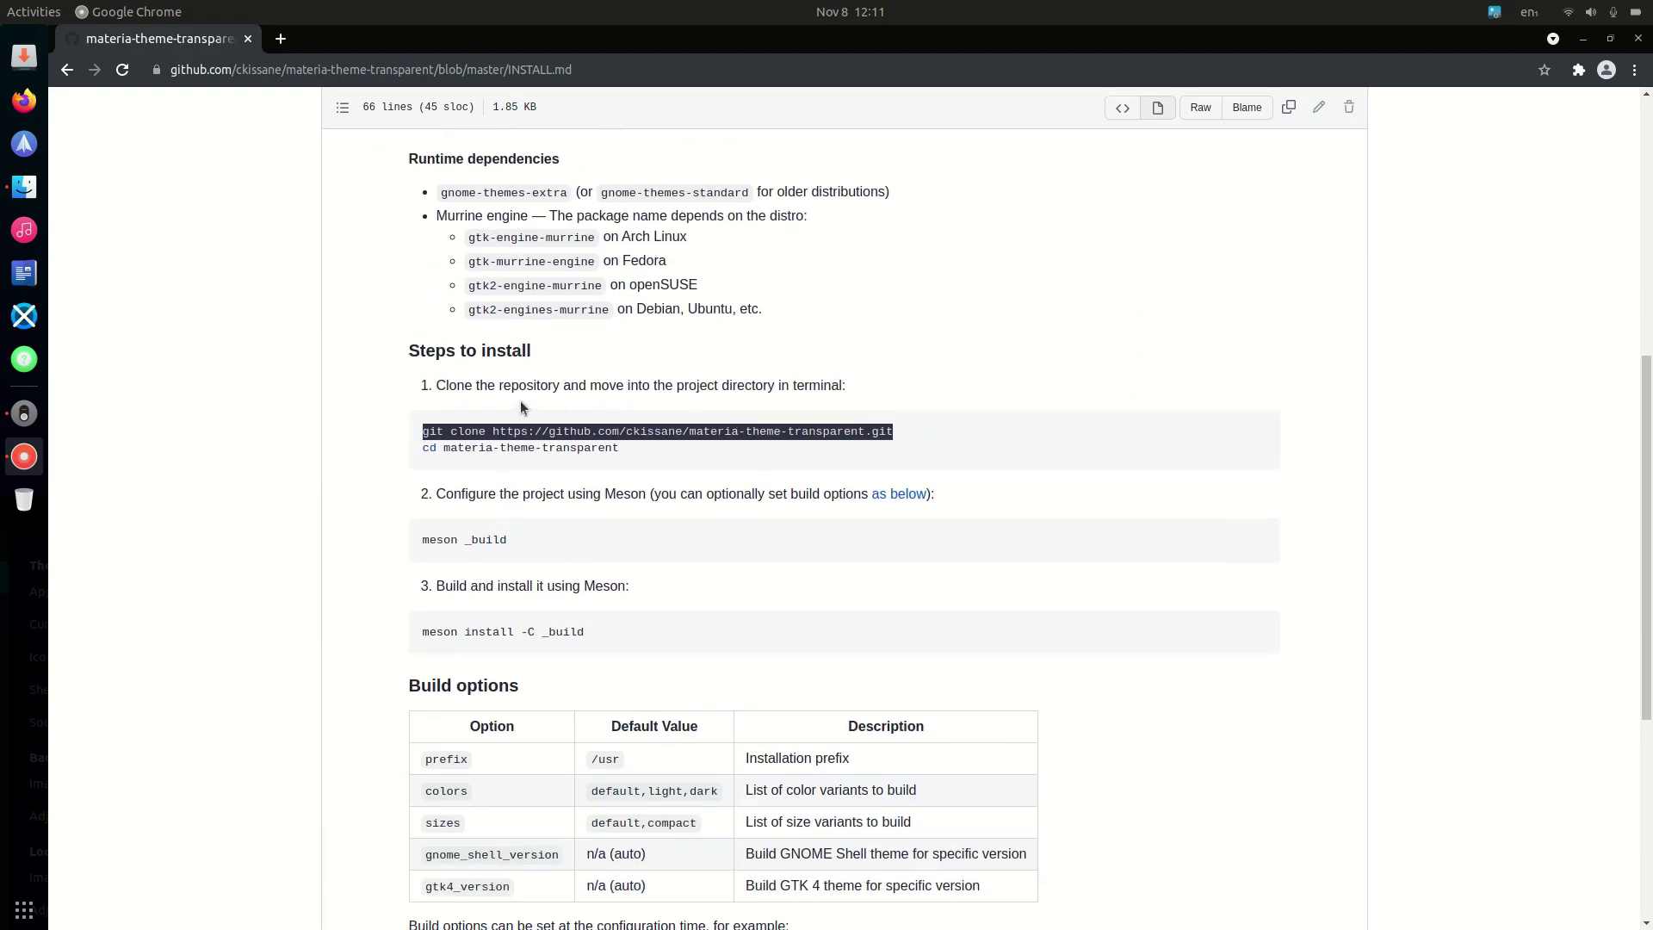
{"action": "right_click", "coordinate": [455, 433]}
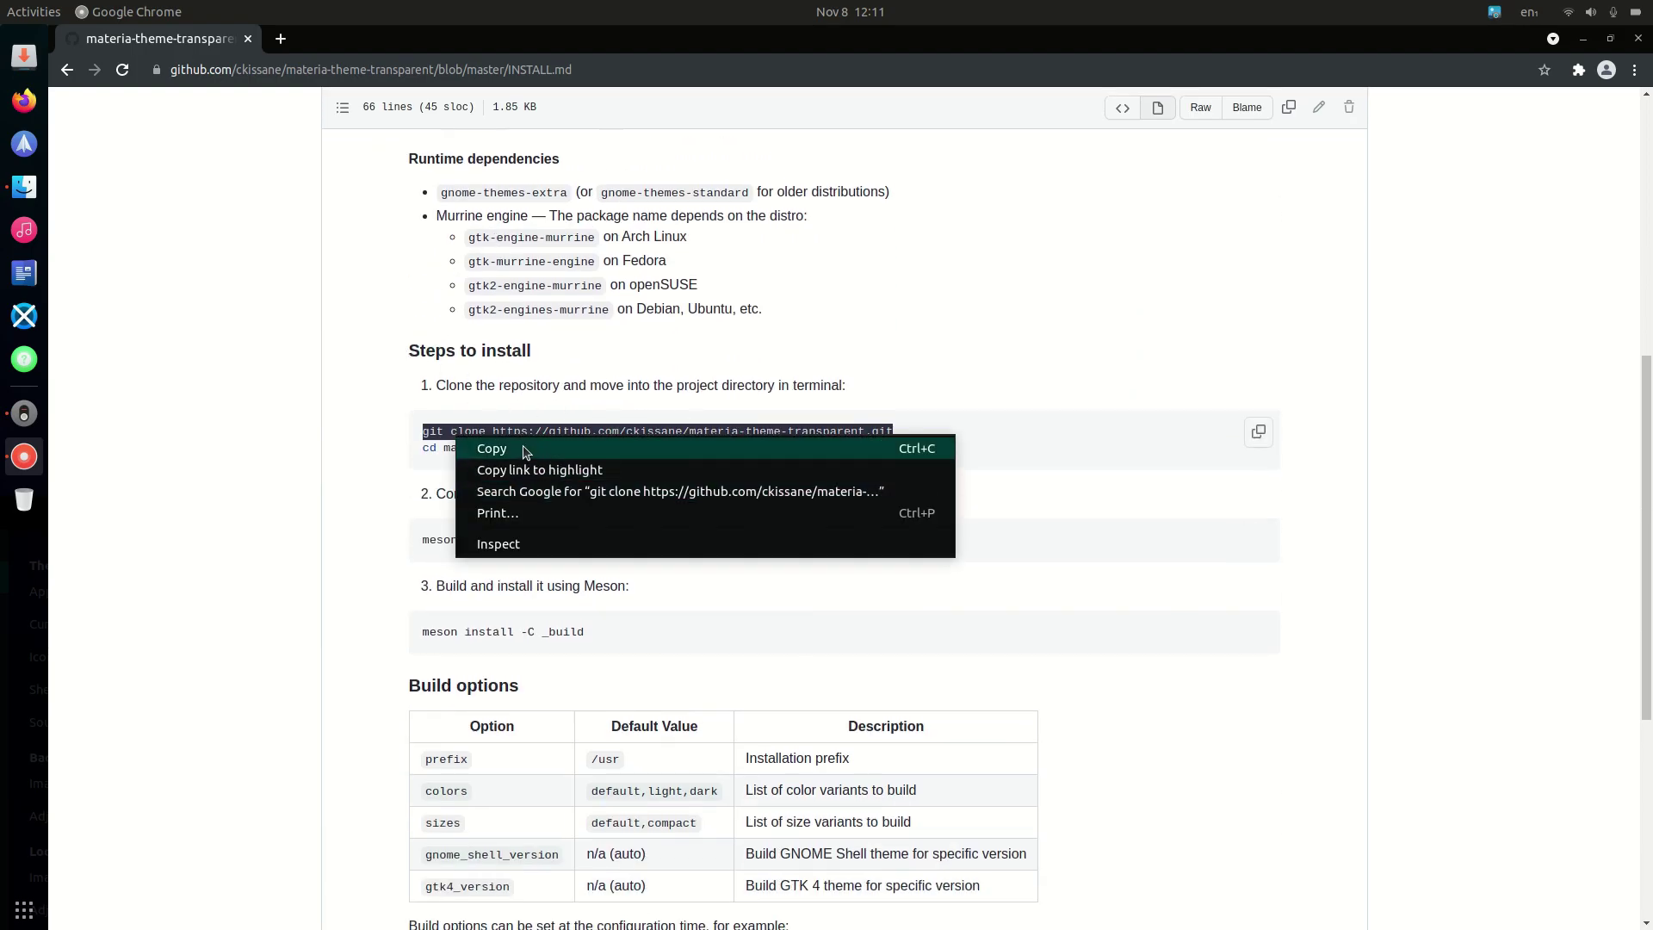
{"action": "left_click", "coordinate": [495, 449]}
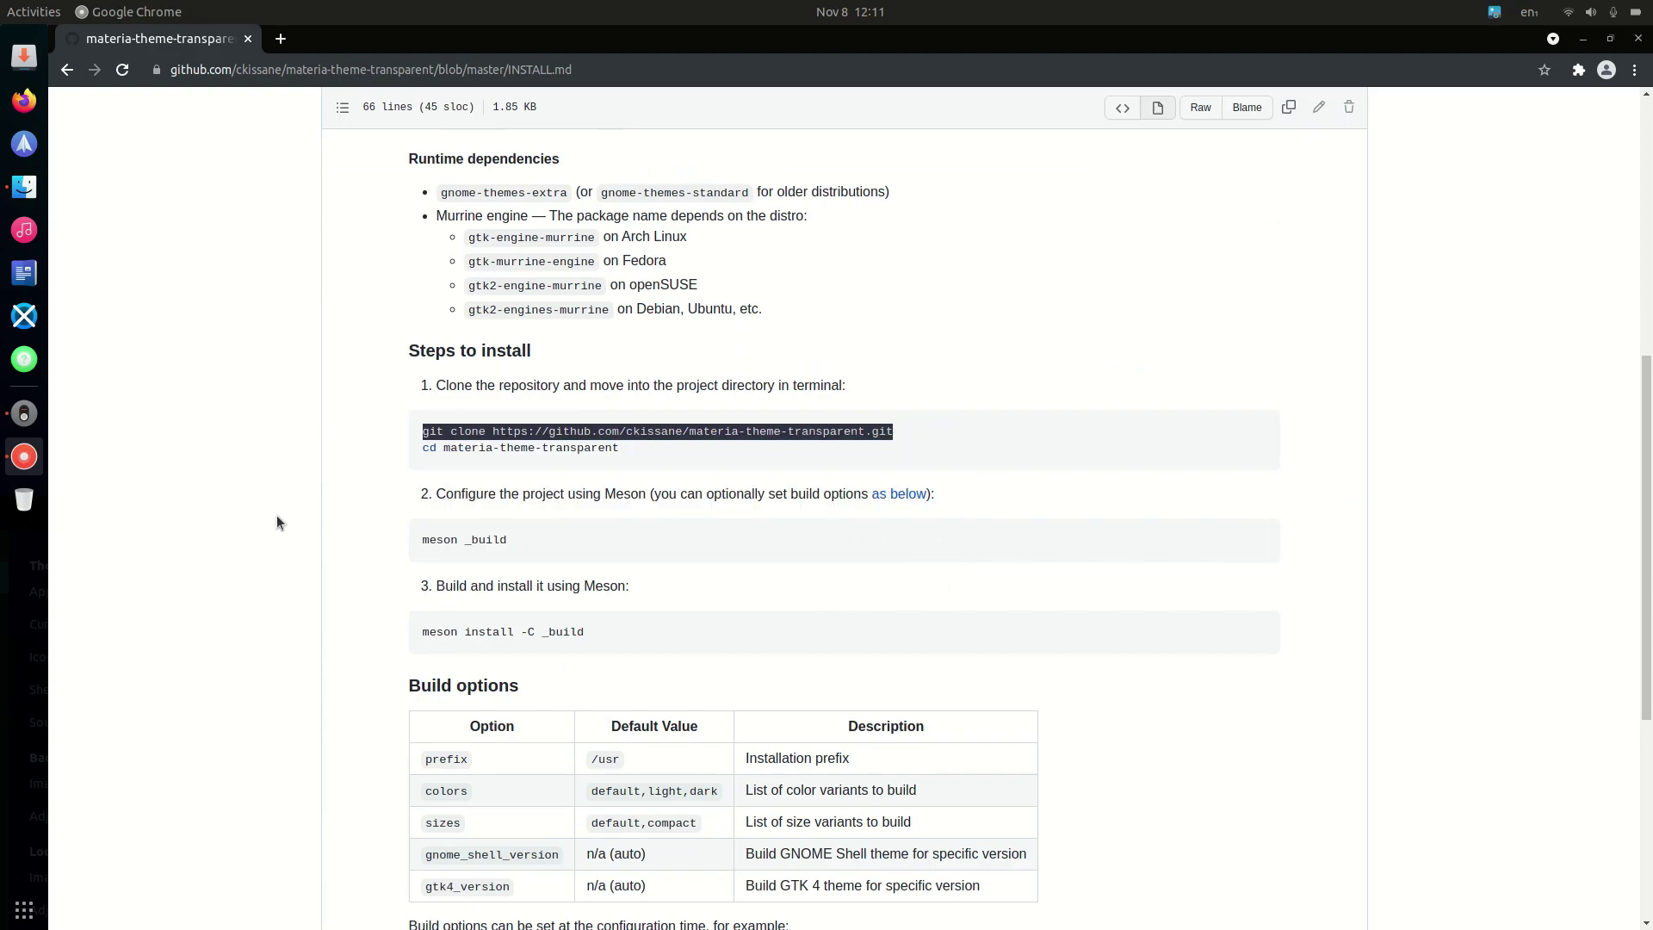
Open a terminal side by side with the browser and run the copied git clone command.
{"action": "key", "text": "ctrl+alt+t"}
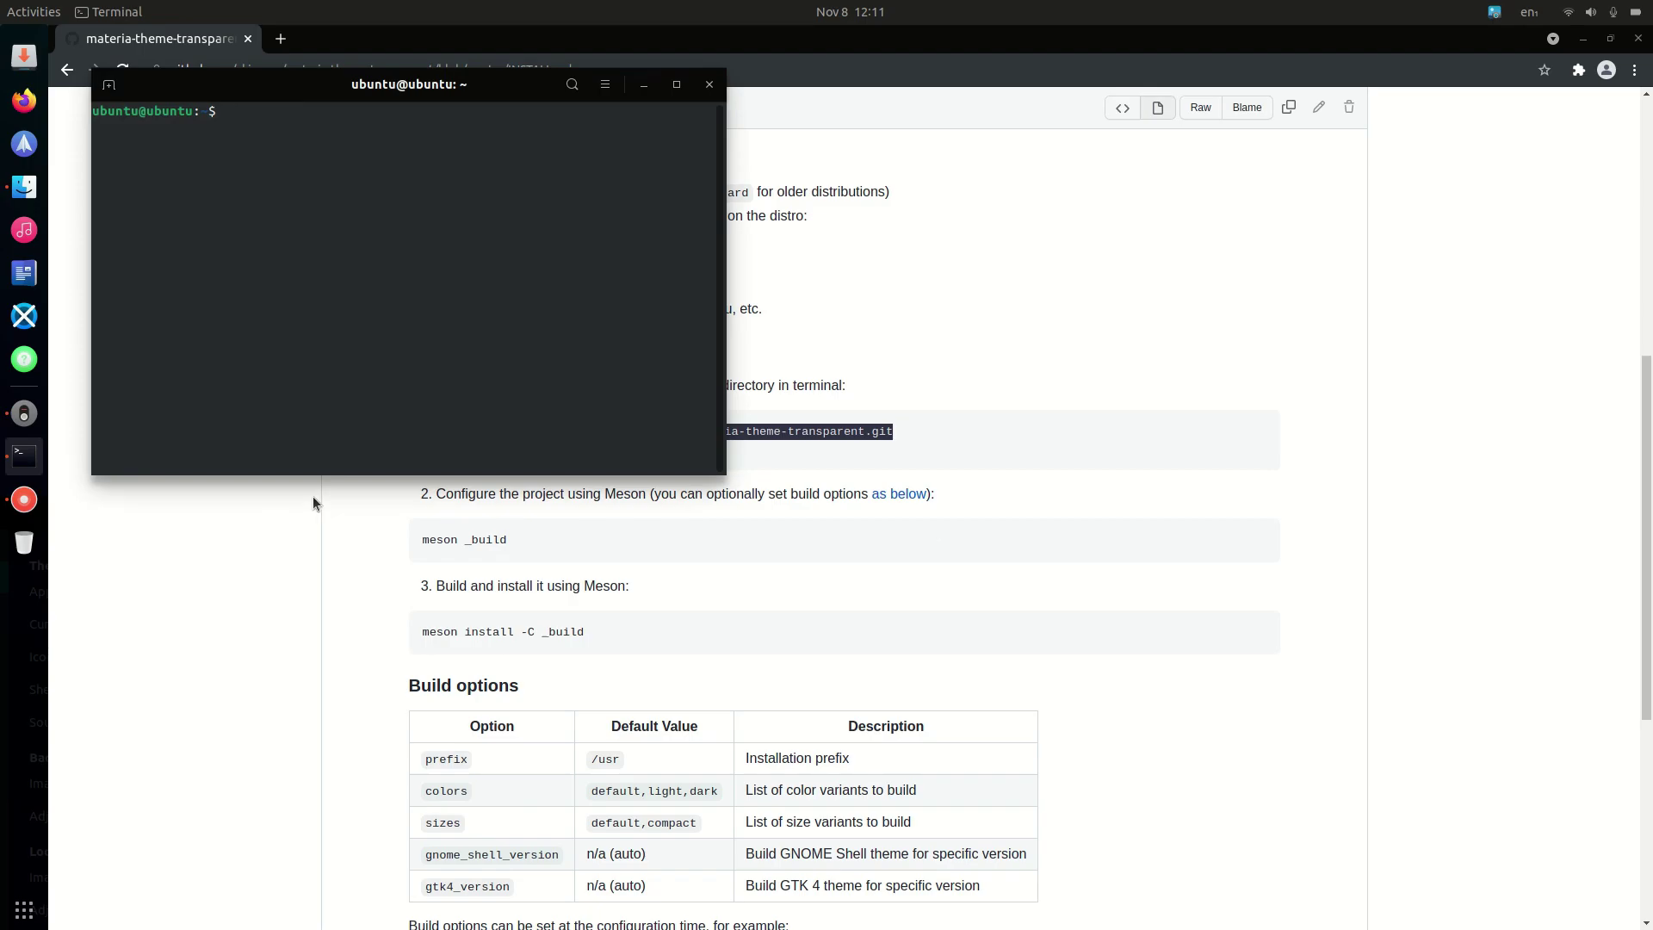
{"action": "left_click_drag", "start_coordinate": [415, 90], "coordinate": [2, 317]}
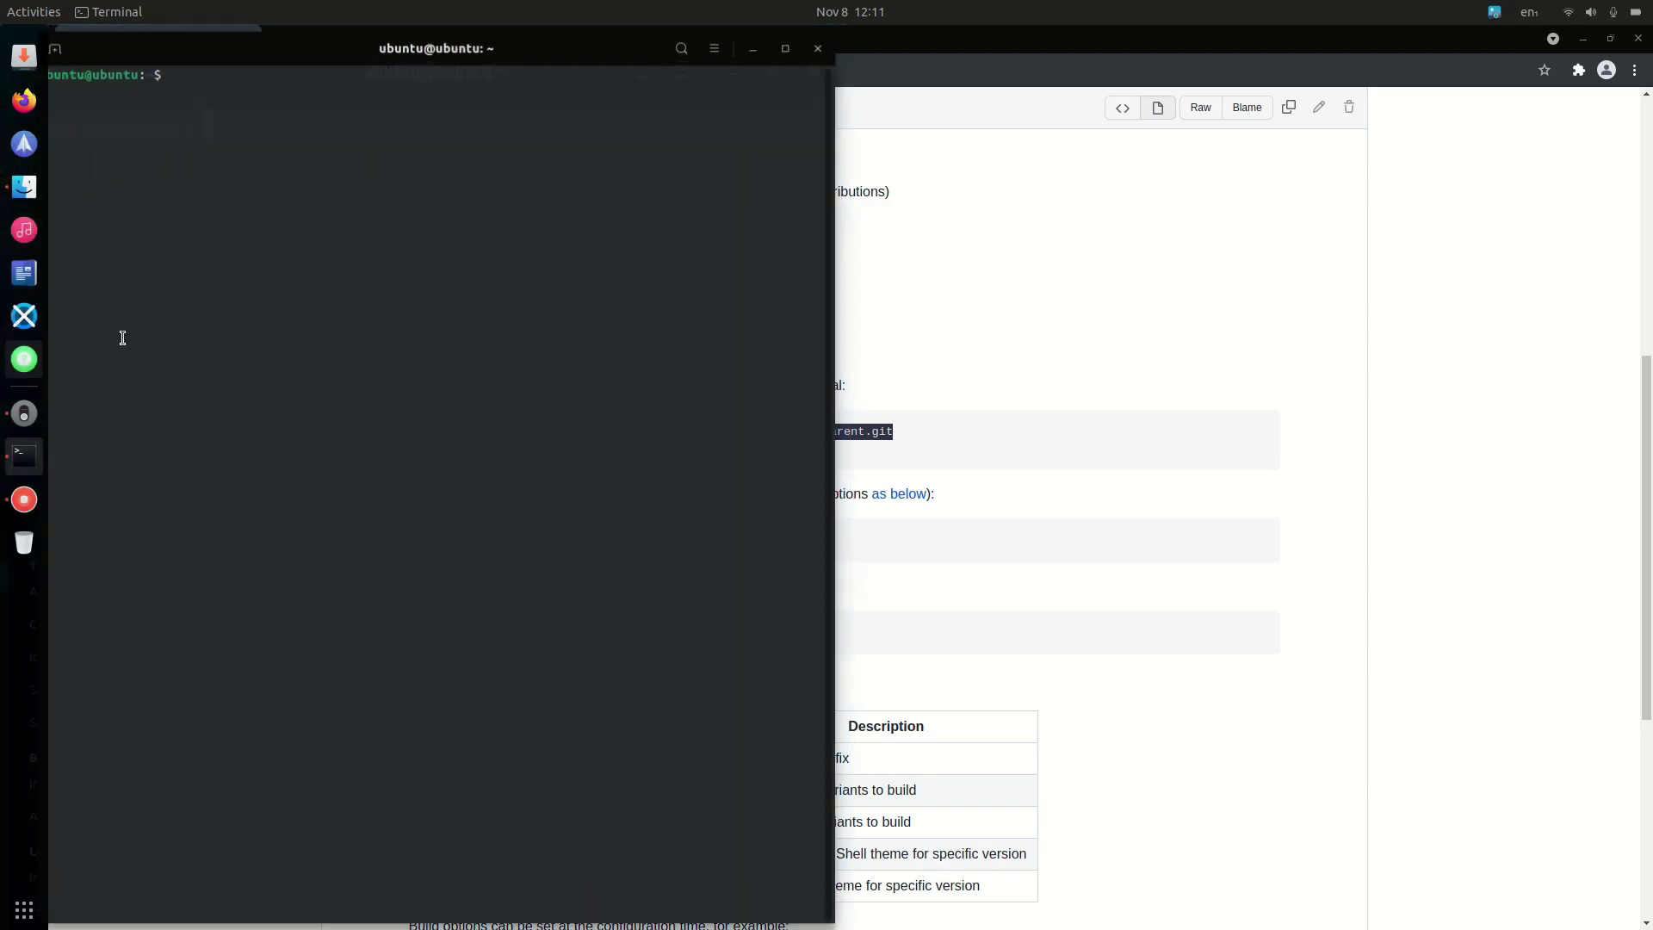
{"action": "left_click_drag", "start_coordinate": [1128, 40], "coordinate": [1365, 164]}
{"action": "key", "text": "super+Right"}
{"action": "left_click", "coordinate": [508, 378]}
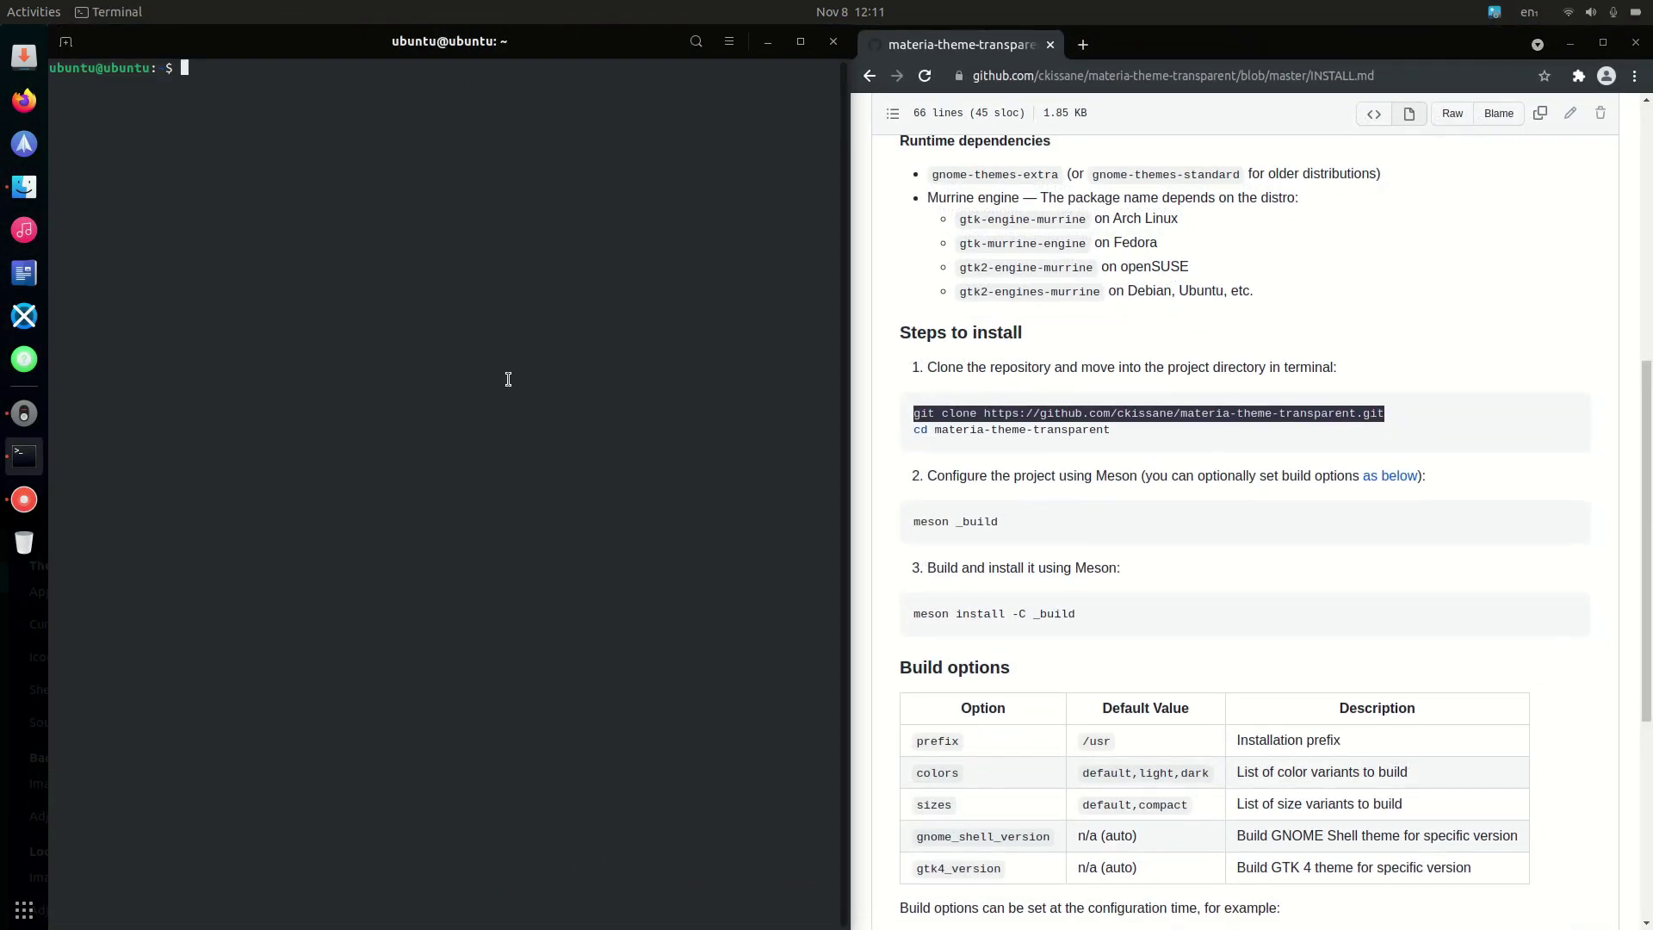
{"action": "key", "text": "ctrl+shift+v"}
{"action": "key", "text": "Return"}
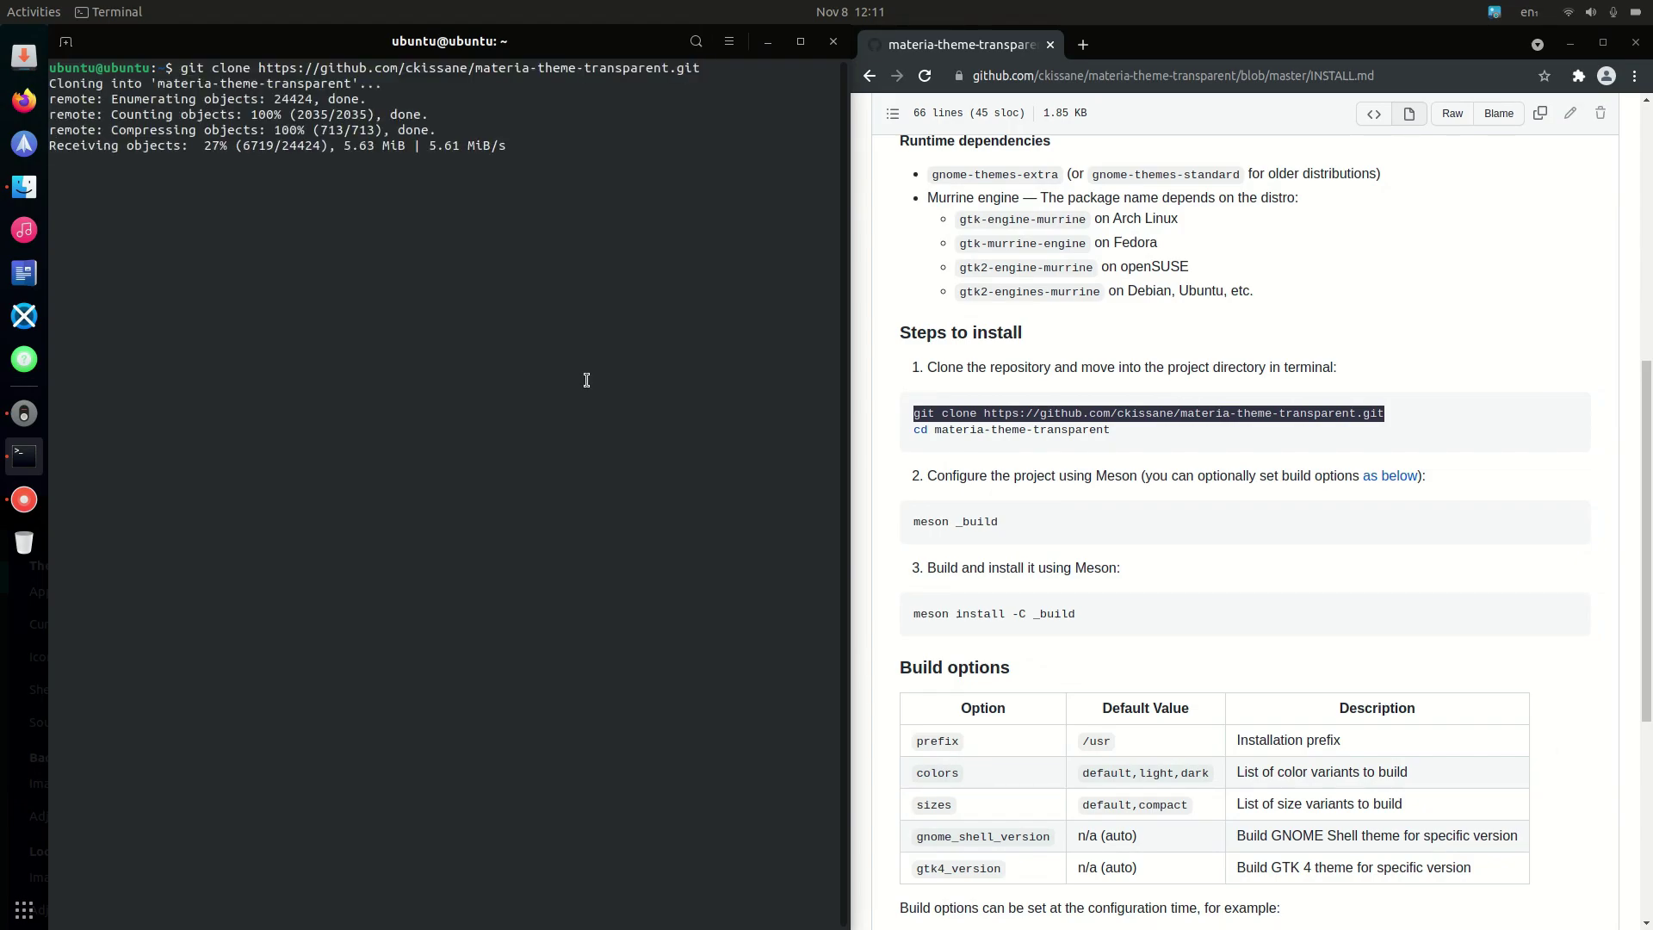
Copy the "cd materia-theme-transparent" command from the instructions and run it in the terminal.
{"action": "left_click_drag", "start_coordinate": [1112, 430], "coordinate": [913, 430]}
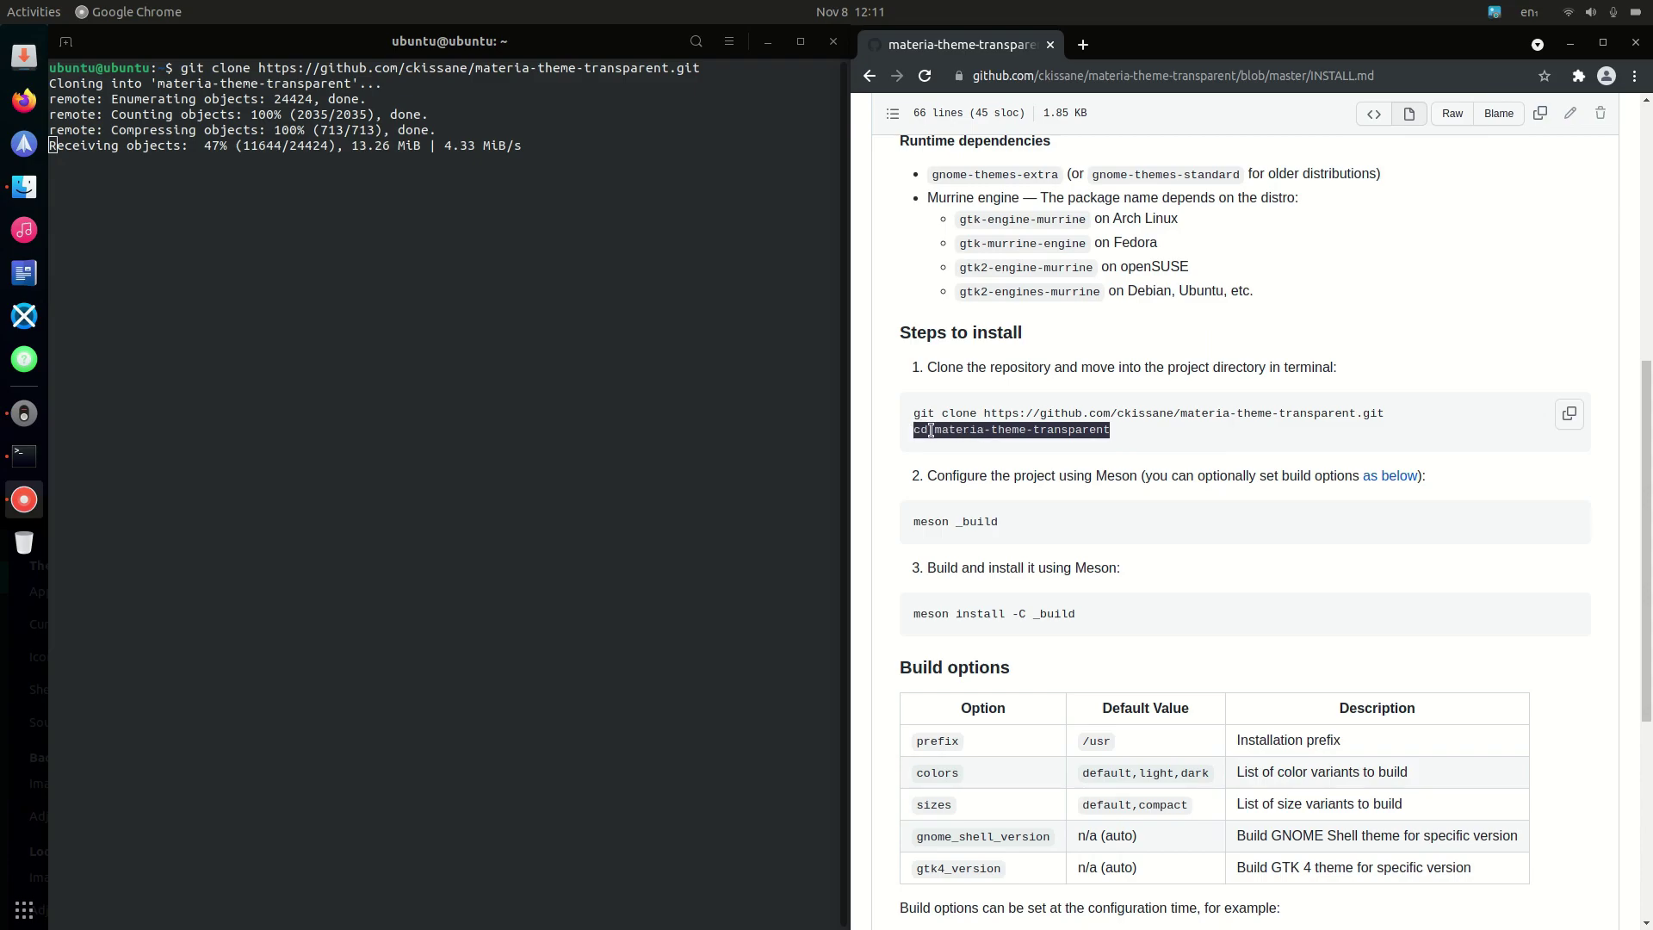
{"action": "right_click", "coordinate": [936, 430]}
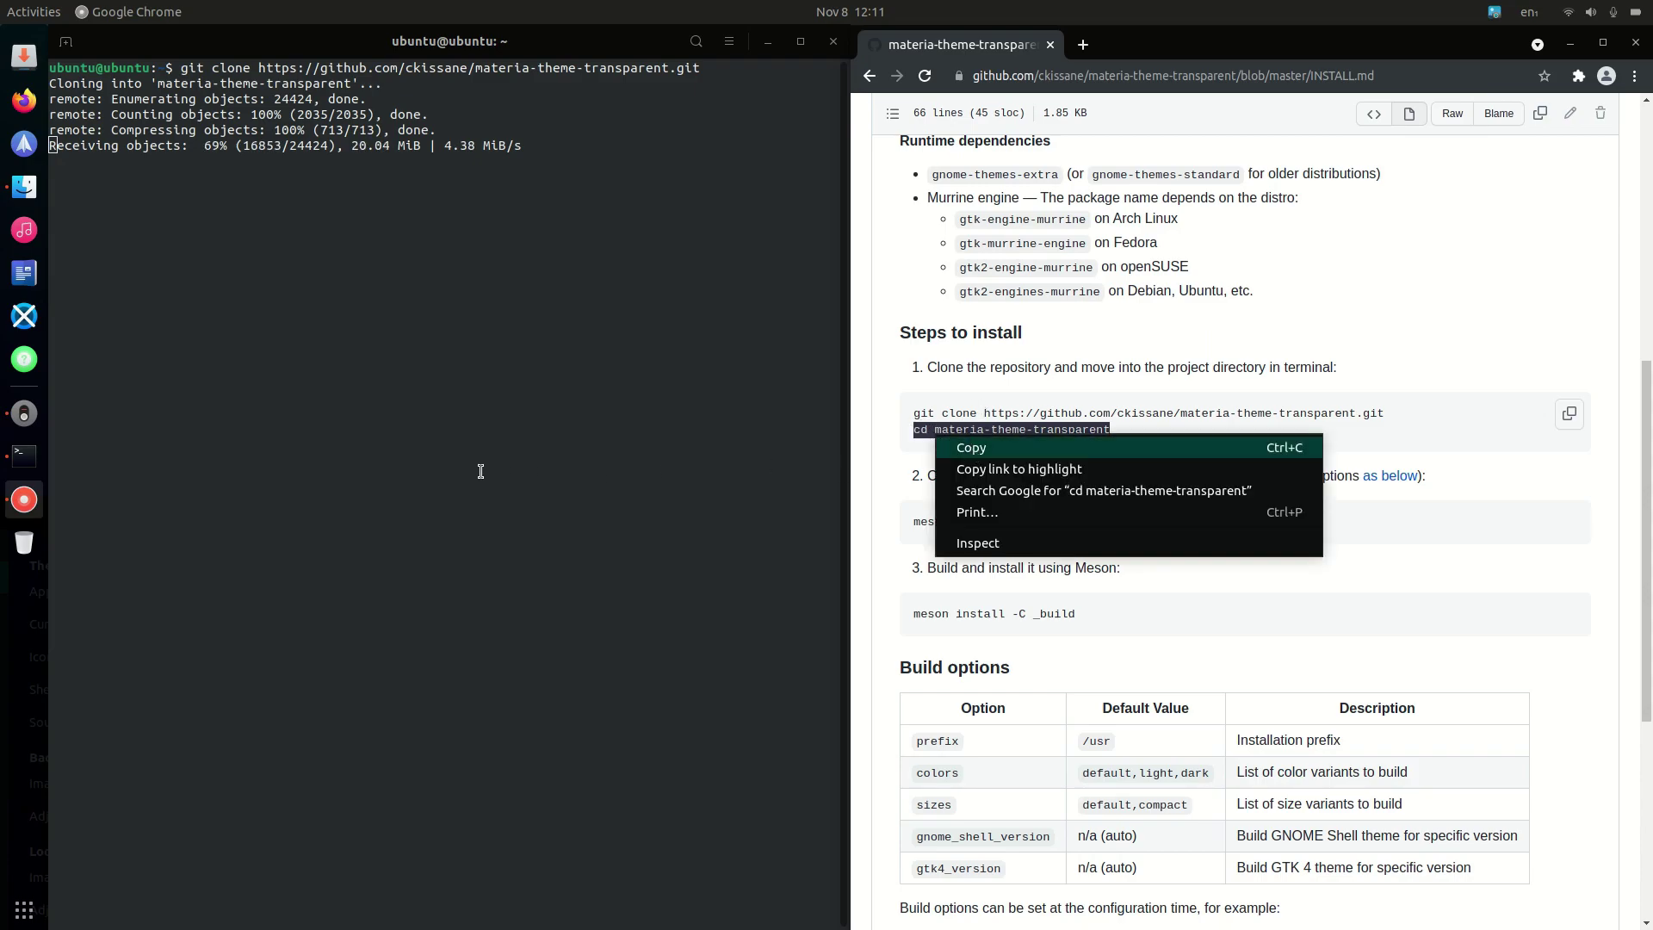
{"action": "left_click", "coordinate": [536, 449]}
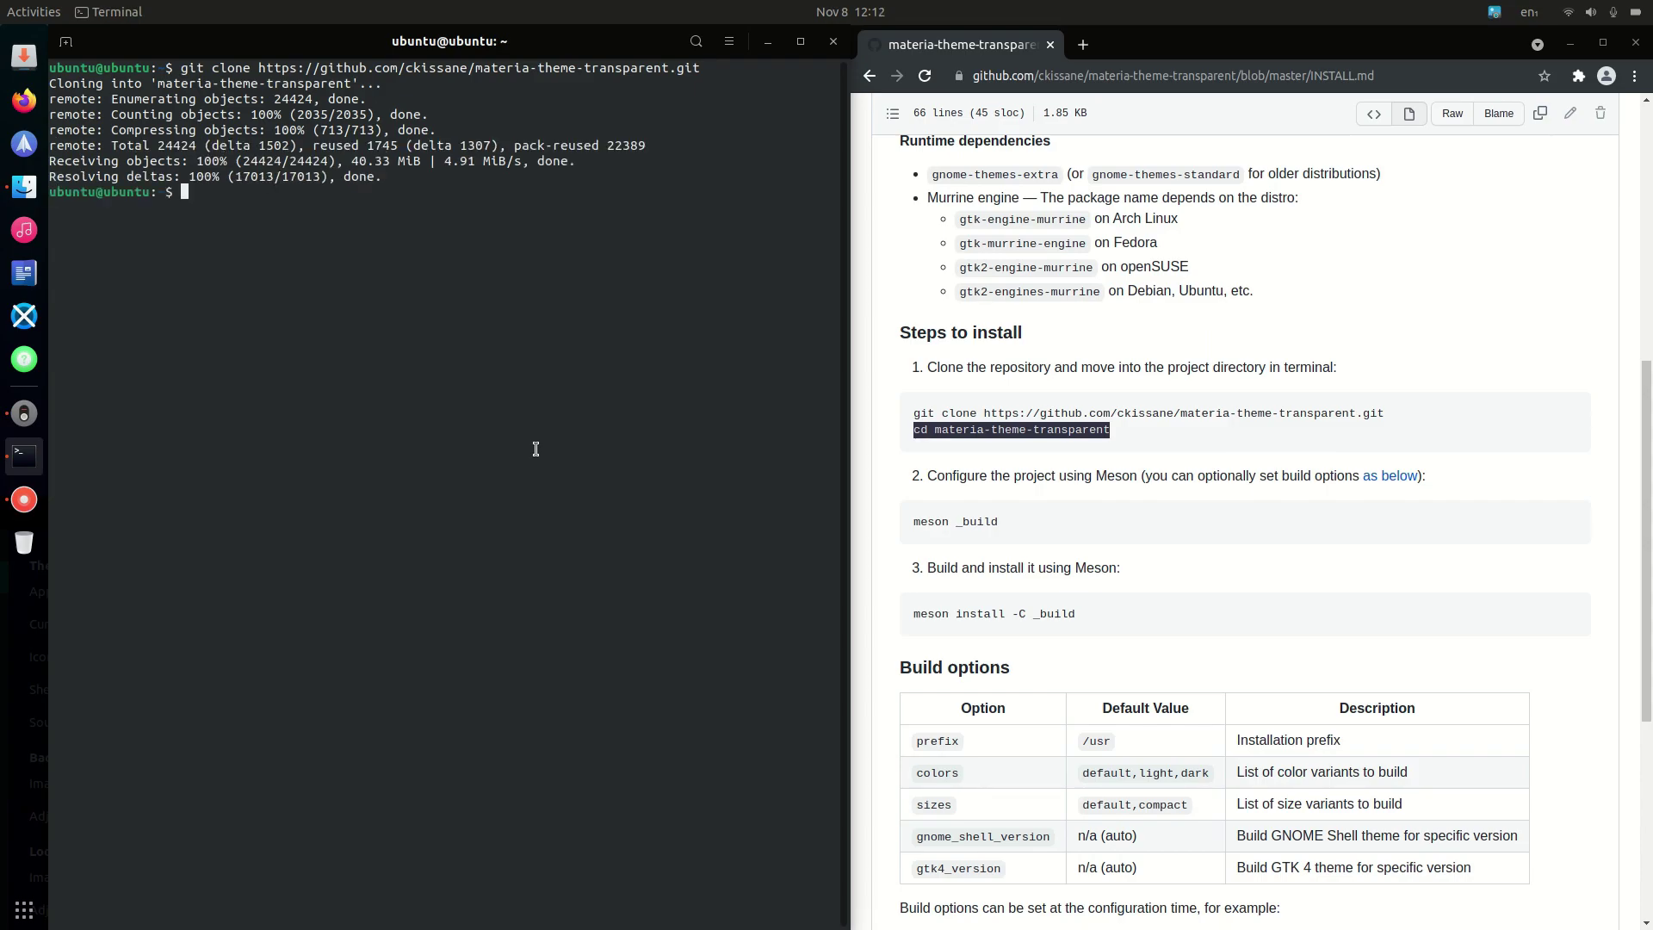
{"action": "key", "text": "ctrl+shift+v"}
{"action": "key", "text": "Return"}
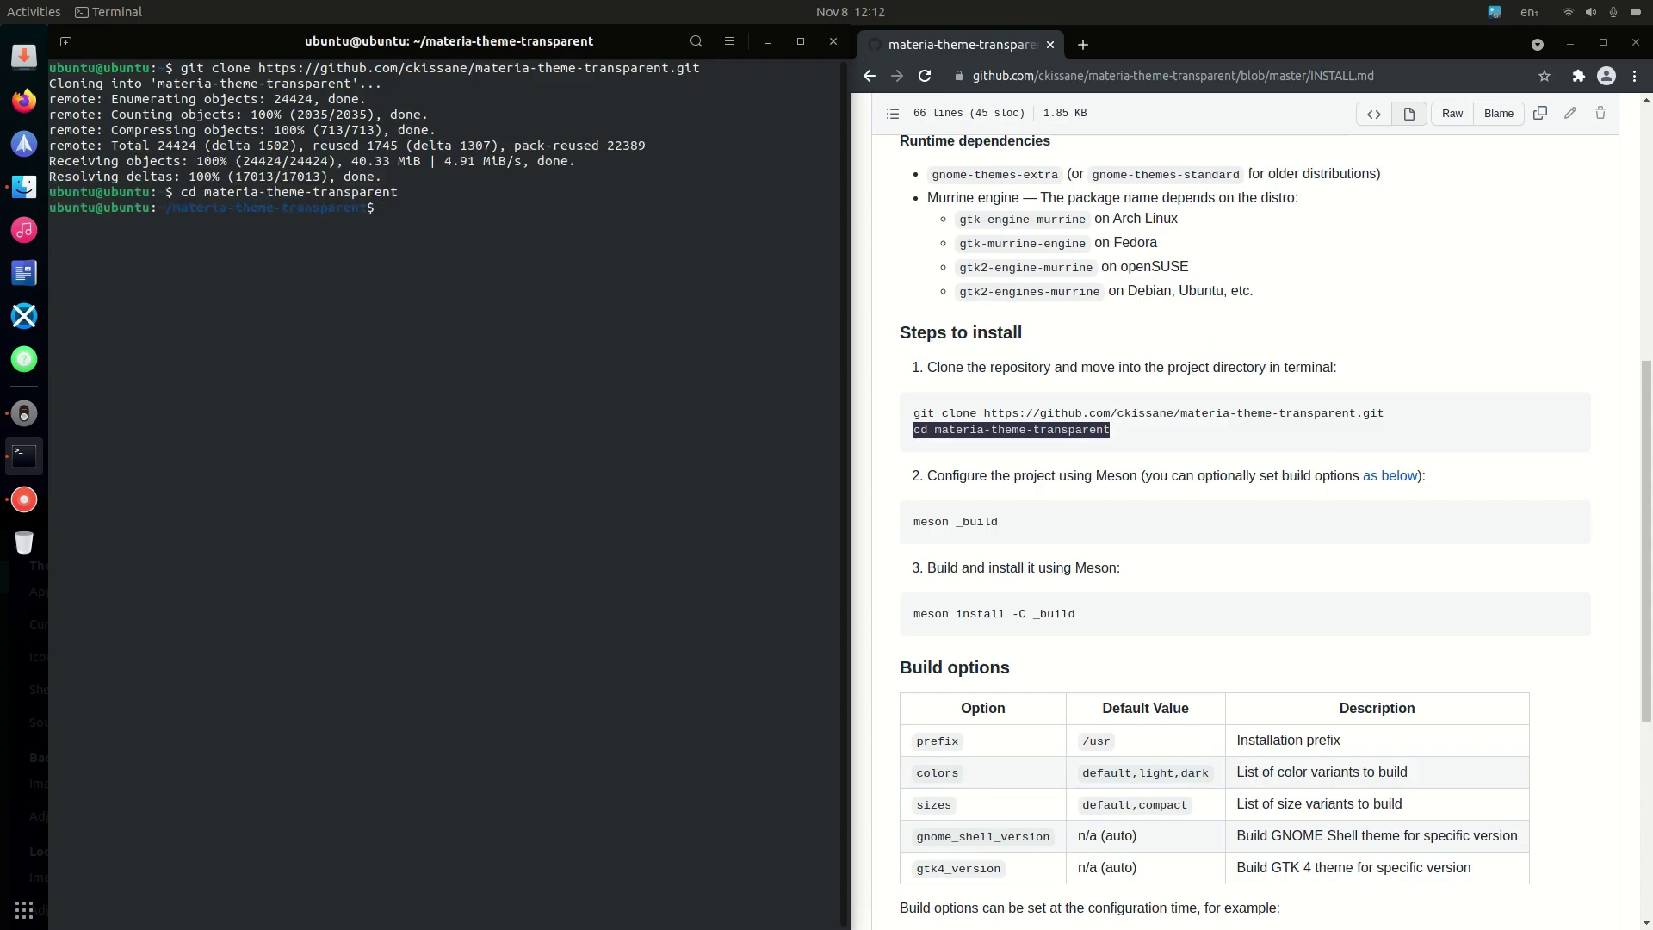
Configure the project by copying "meson _build" from the instructions and running it in the terminal.
{"action": "left_click_drag", "start_coordinate": [1123, 540], "coordinate": [868, 529]}
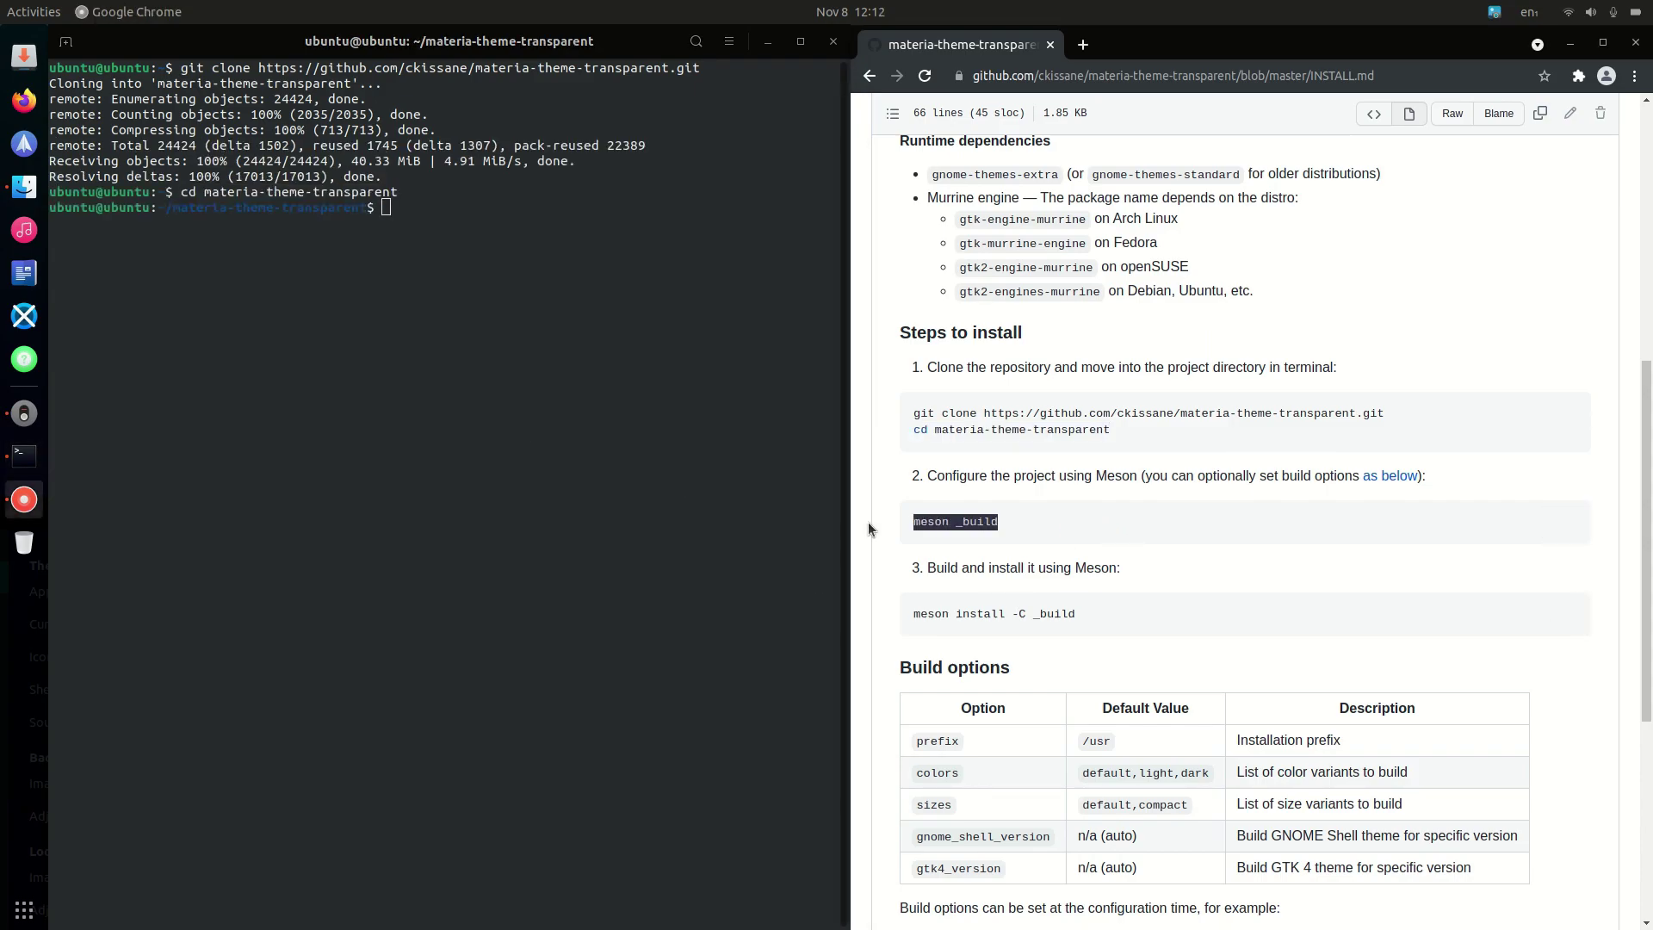
{"action": "left_click", "coordinate": [659, 499]}
{"action": "key", "text": "ctrl+shift+v"}
{"action": "key", "text": "Return"}
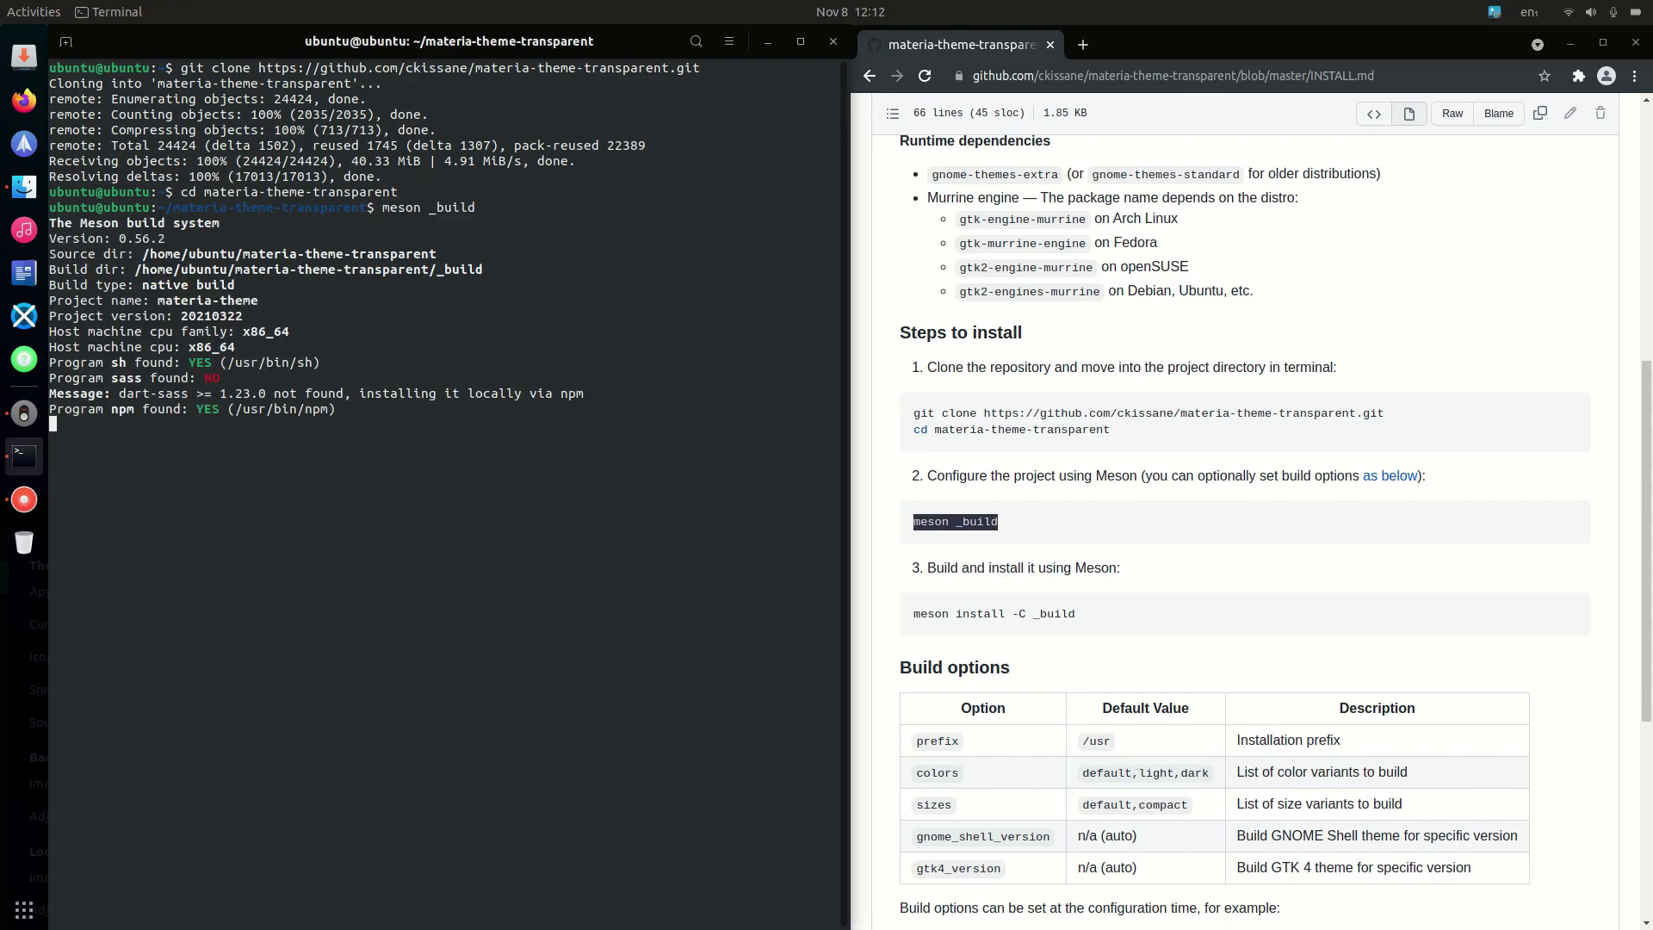
Build and install the theme by running the copied command "meson install -C _build" in the terminal.
{"action": "left_click_drag", "start_coordinate": [1107, 612], "coordinate": [870, 613]}
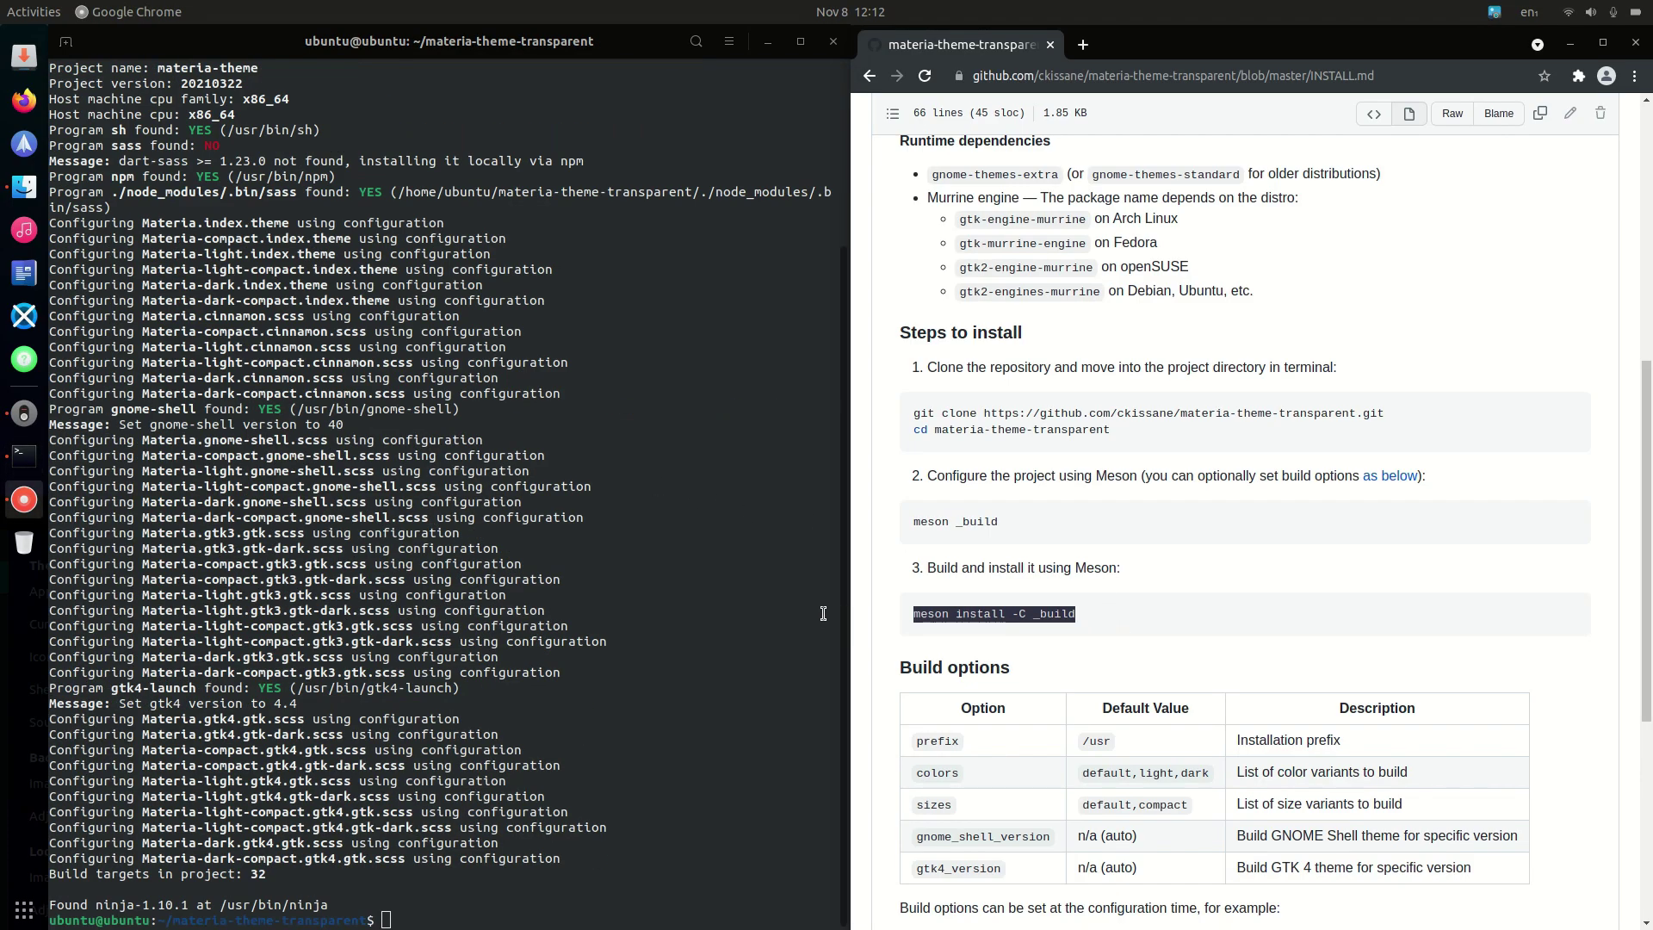
{"action": "left_click", "coordinate": [606, 637]}
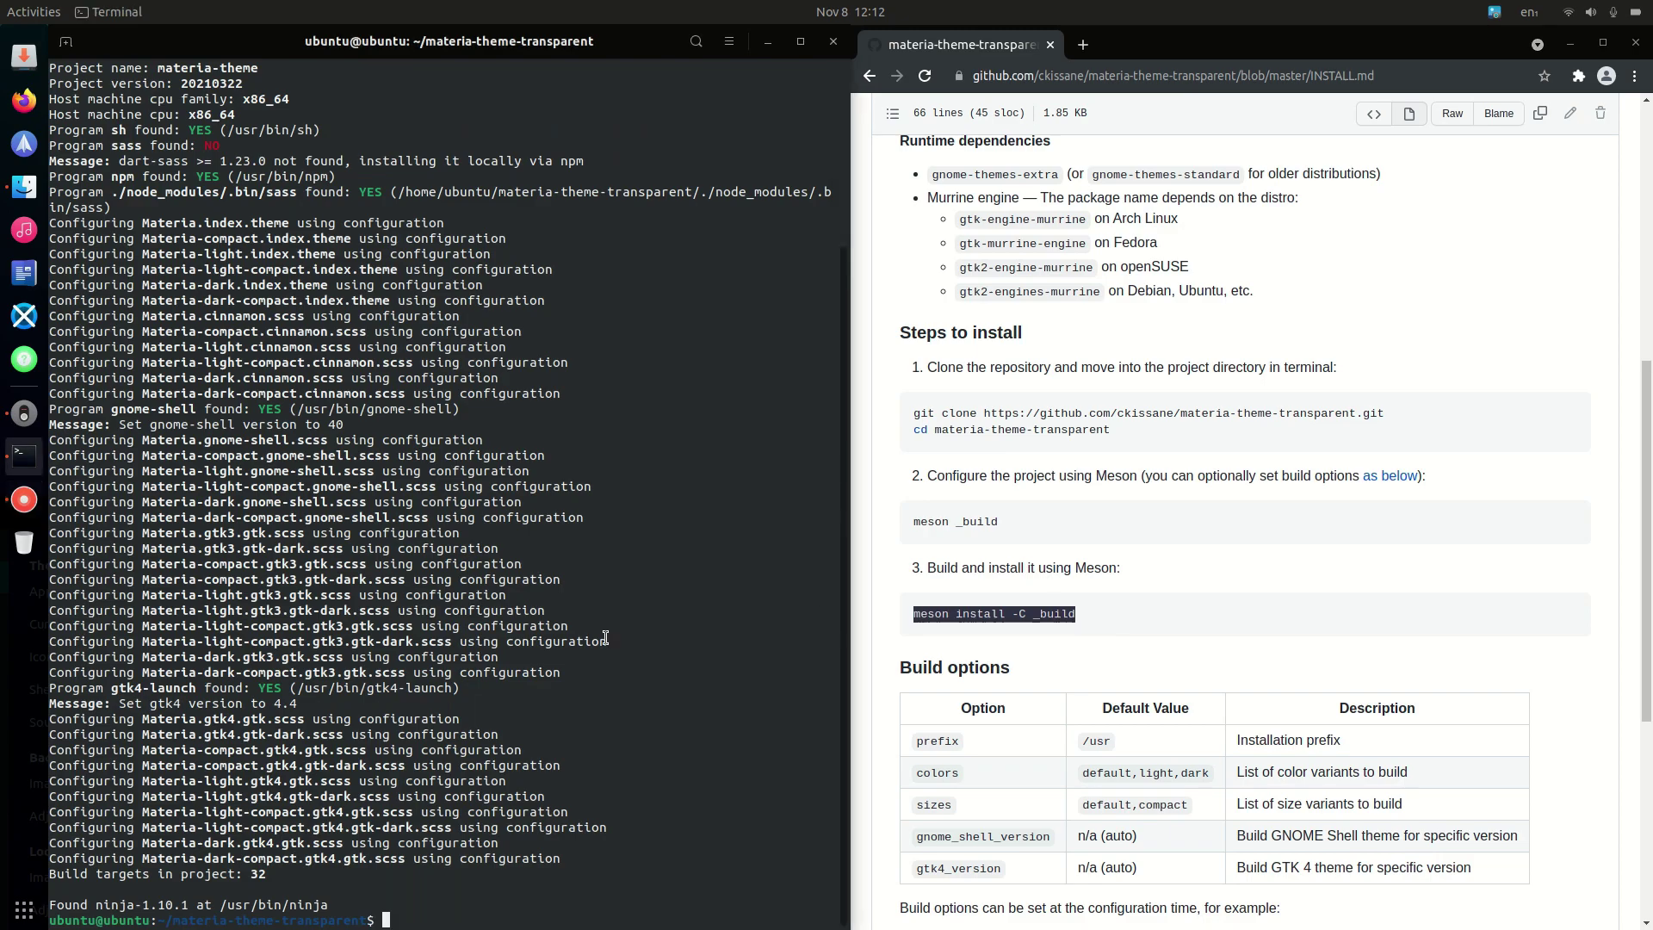
{"action": "key", "text": "ctrl+shift+v"}
{"action": "key", "text": "Return"}
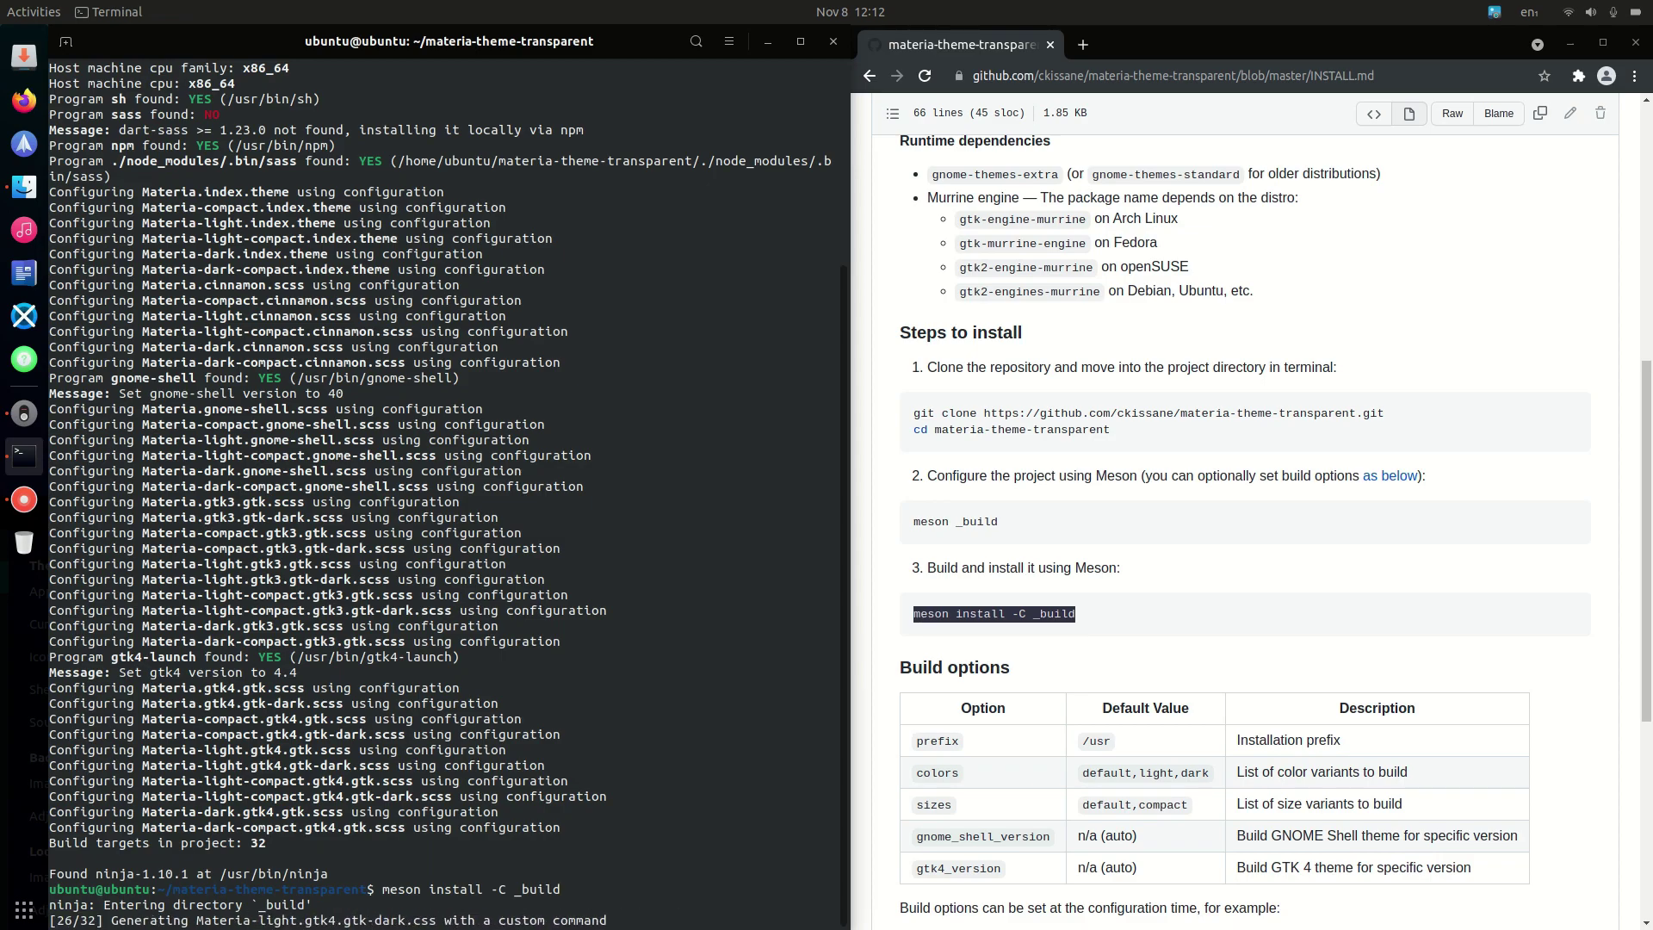
Close the already running Tweaks window, relaunch Tweaks and show its Appearance settings.
{"action": "left_click", "coordinate": [23, 498]}
{"action": "left_click", "coordinate": [24, 916]}
{"action": "type", "text": "tweaks"}
{"action": "key", "text": "Return"}
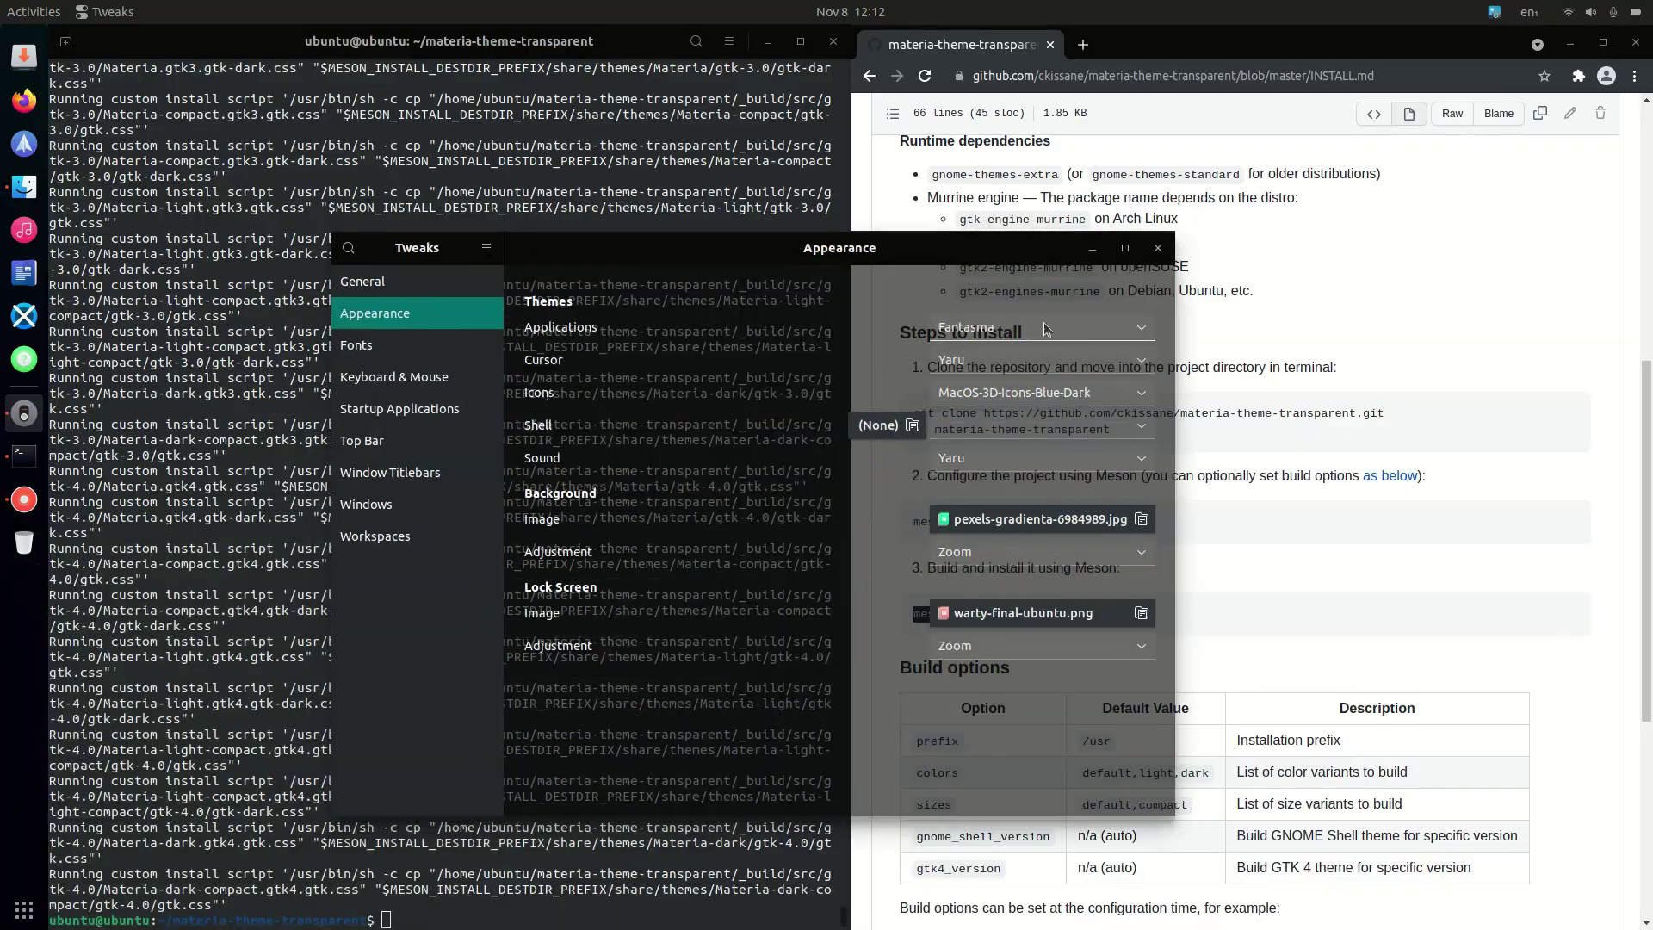
{"action": "left_click", "coordinate": [1158, 248]}
{"action": "left_click", "coordinate": [24, 917]}
{"action": "type", "text": "tweaks"}
{"action": "key", "text": "Return"}
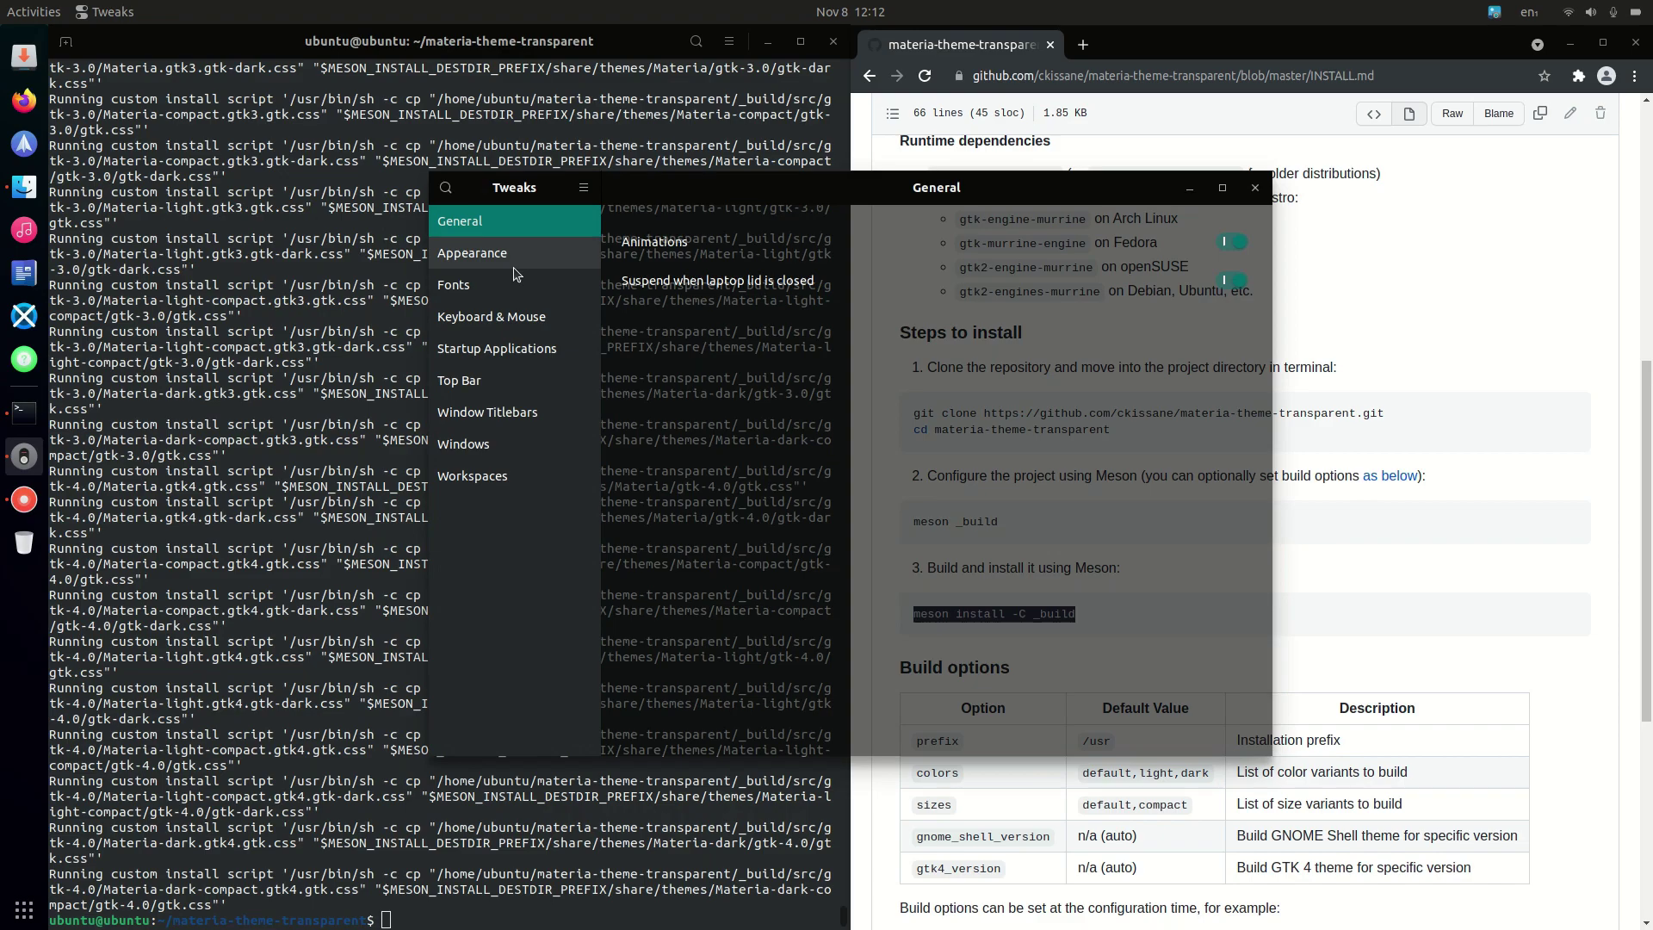
{"action": "left_click", "coordinate": [560, 258]}
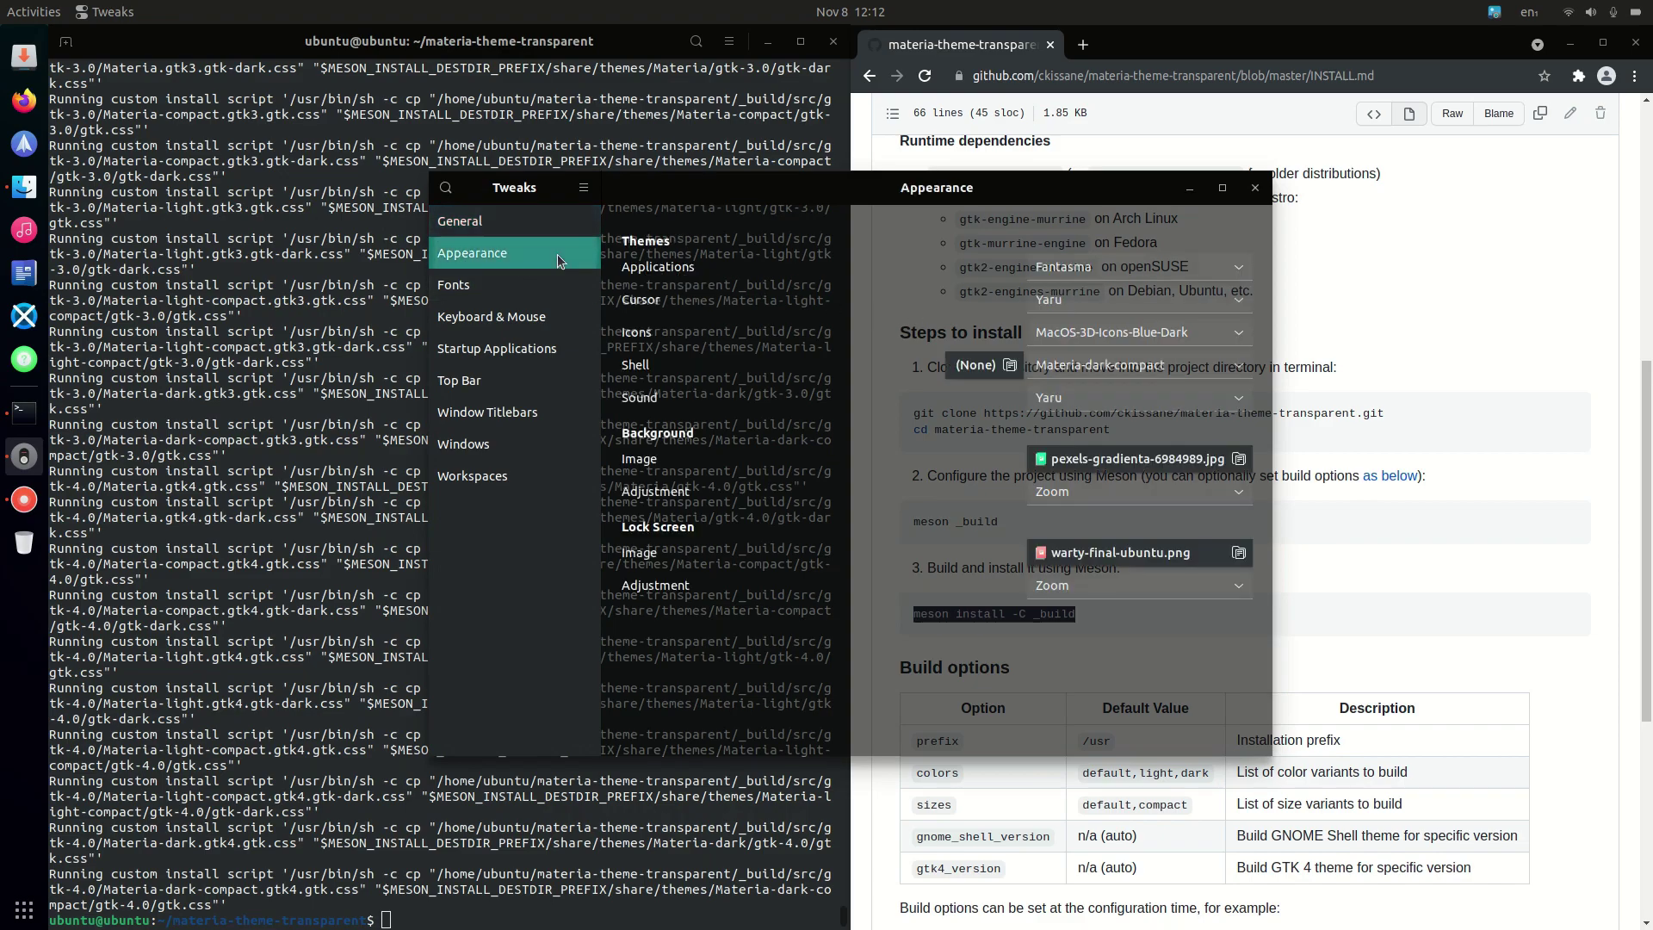
Try different applications themes in Tweaks while moving its window around, and settle on Materia-compact.
{"action": "left_click", "coordinate": [1125, 266]}
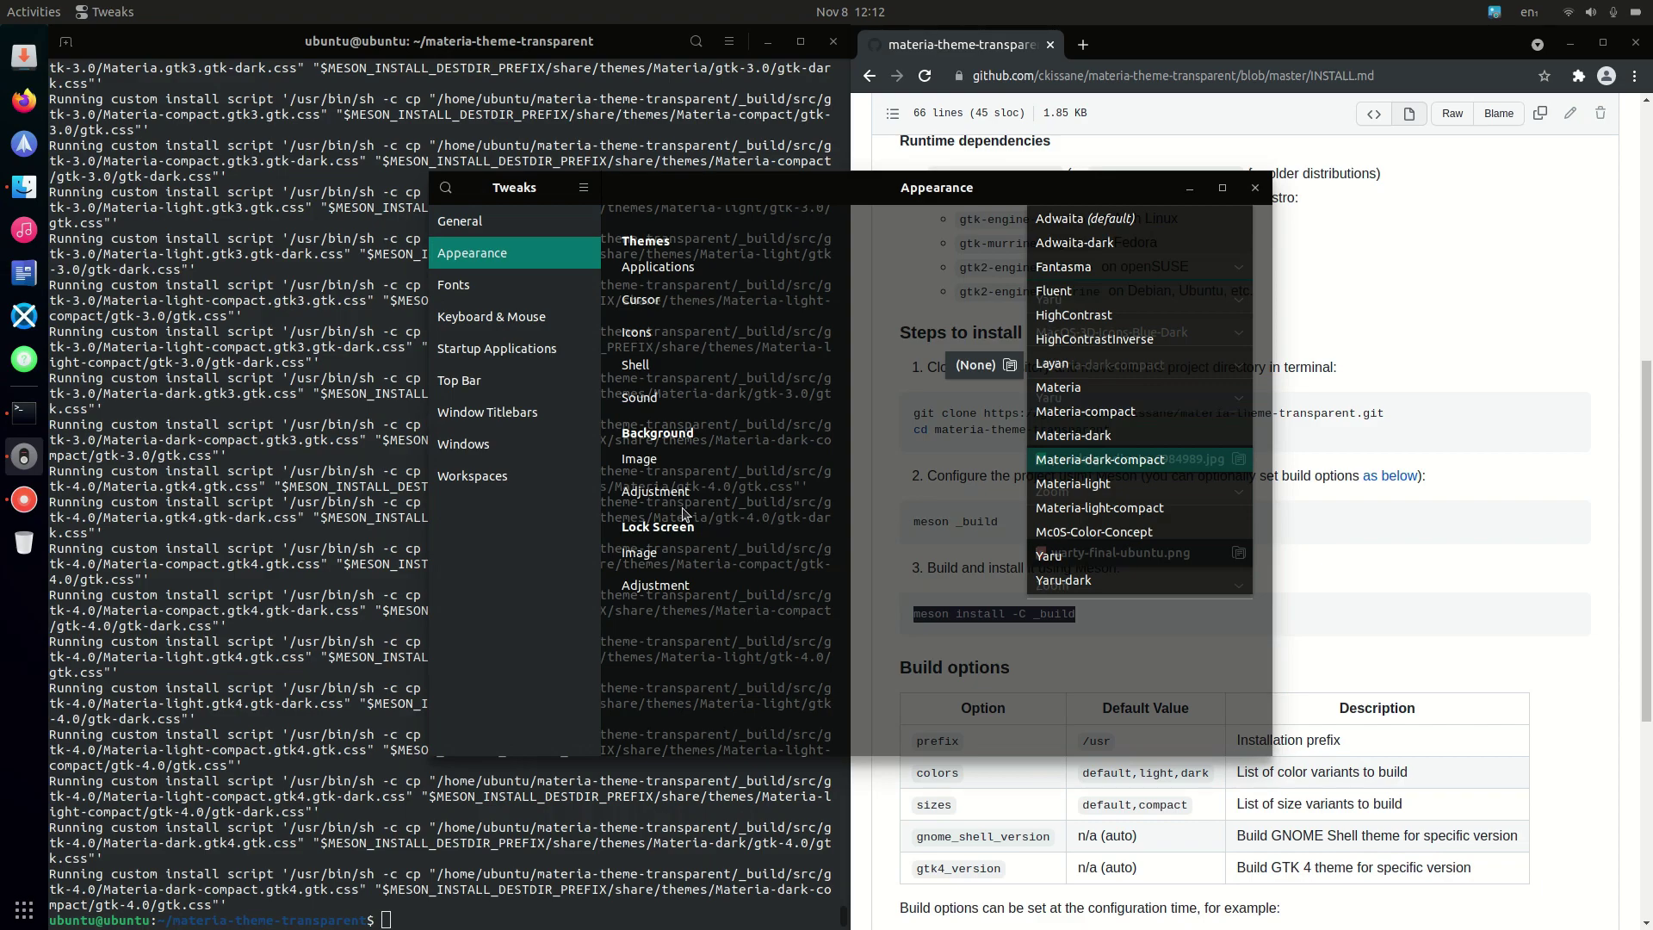
{"action": "key", "text": "Return"}
{"action": "left_click_drag", "start_coordinate": [822, 186], "coordinate": [1100, 107]}
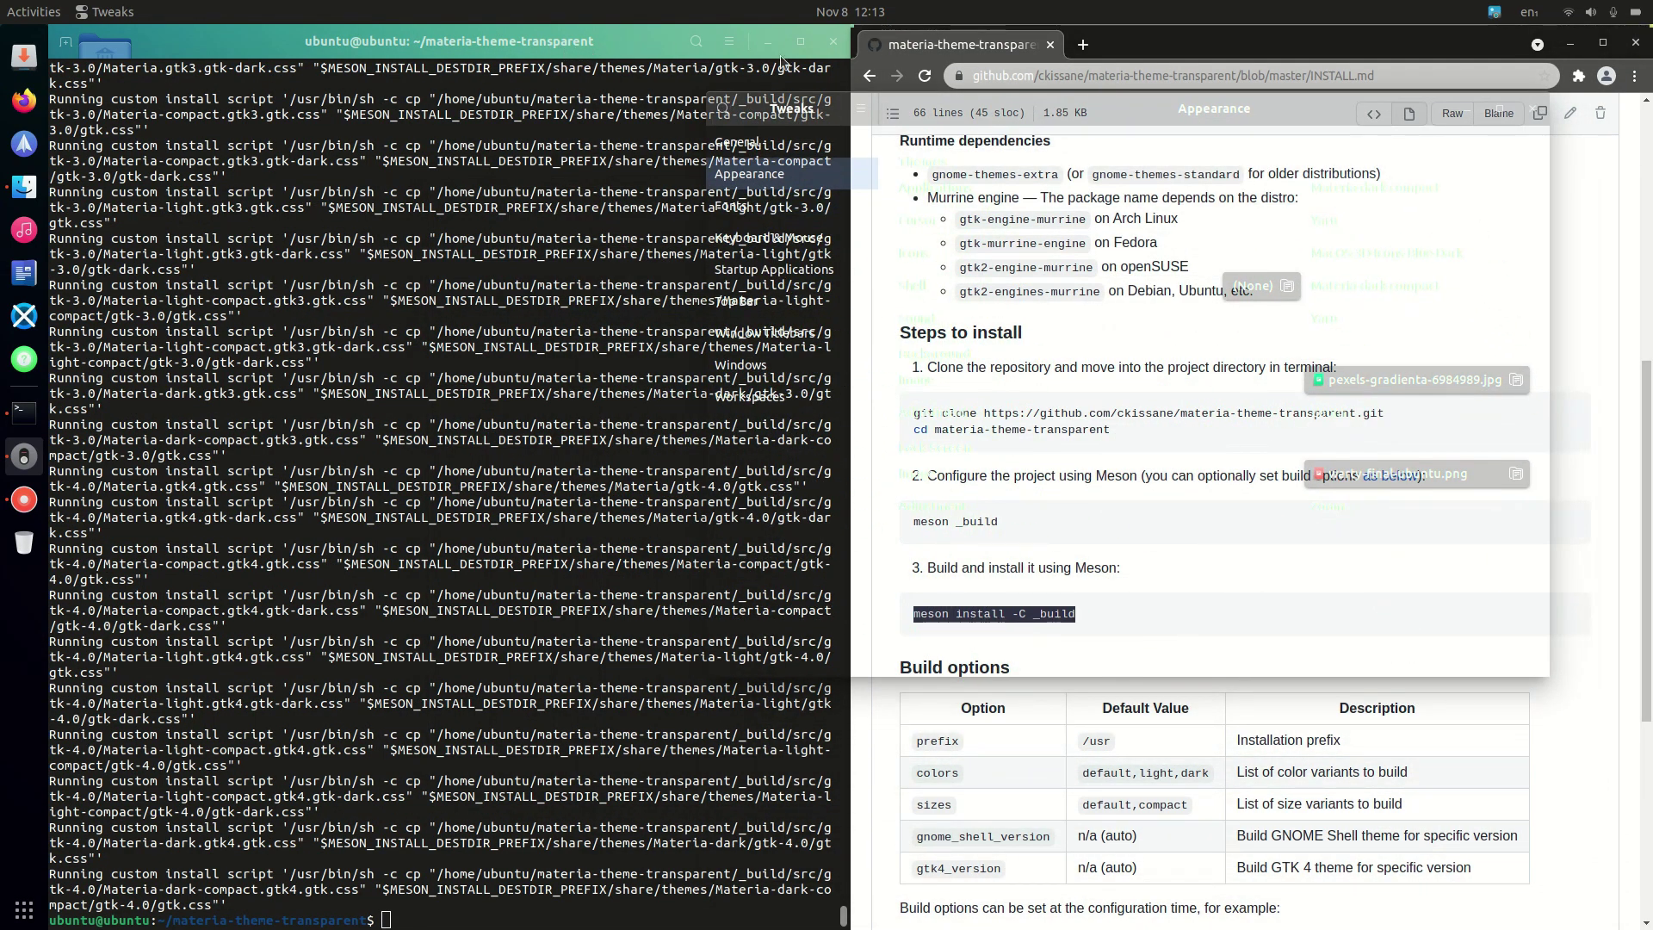
{"action": "left_click_drag", "start_coordinate": [1107, 112], "coordinate": [284, 283]}
{"action": "left_click", "coordinate": [551, 365]}
{"action": "left_click", "coordinate": [551, 412]}
{"action": "left_click_drag", "start_coordinate": [602, 288], "coordinate": [1445, 363]}
{"action": "left_click", "coordinate": [1419, 440]}
{"action": "left_click", "coordinate": [1385, 344]}
{"action": "left_click_drag", "start_coordinate": [1185, 361], "coordinate": [1201, 448]}
{"action": "left_click", "coordinate": [1446, 528]}
Launch Extensions and turn on the Blur Me extension.
{"action": "left_click", "coordinate": [24, 910]}
{"action": "type", "text": "ex"}
{"action": "left_click", "coordinate": [508, 147]}
{"action": "left_click_drag", "start_coordinate": [824, 281], "coordinate": [999, 284]}
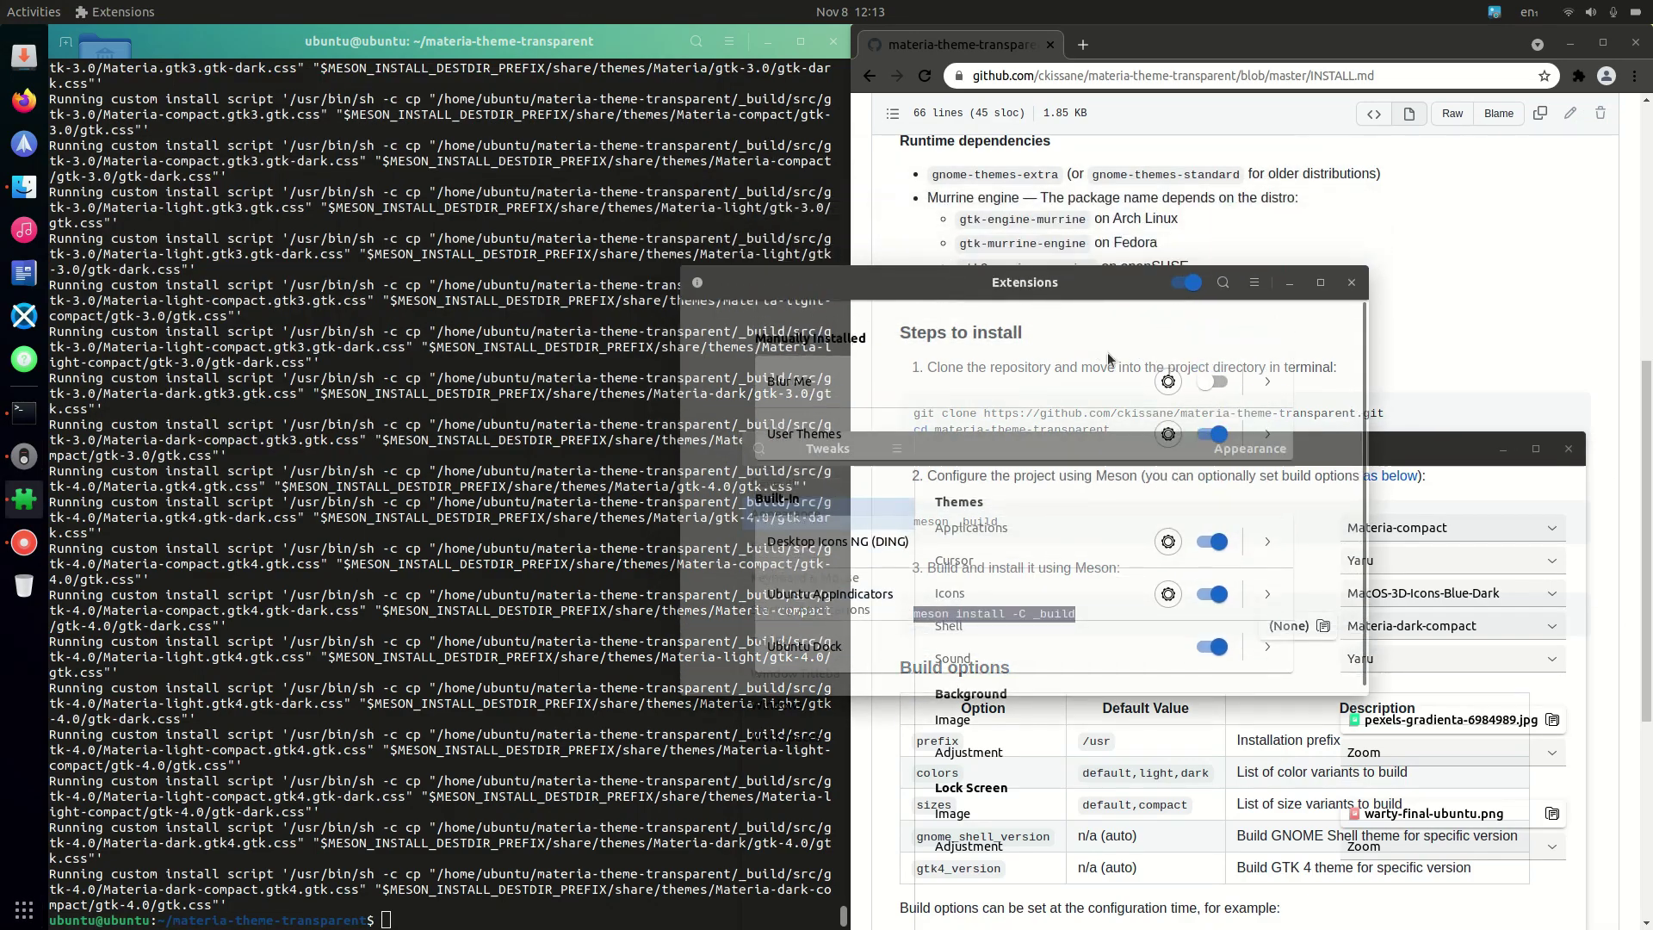
{"action": "left_click", "coordinate": [1201, 375]}
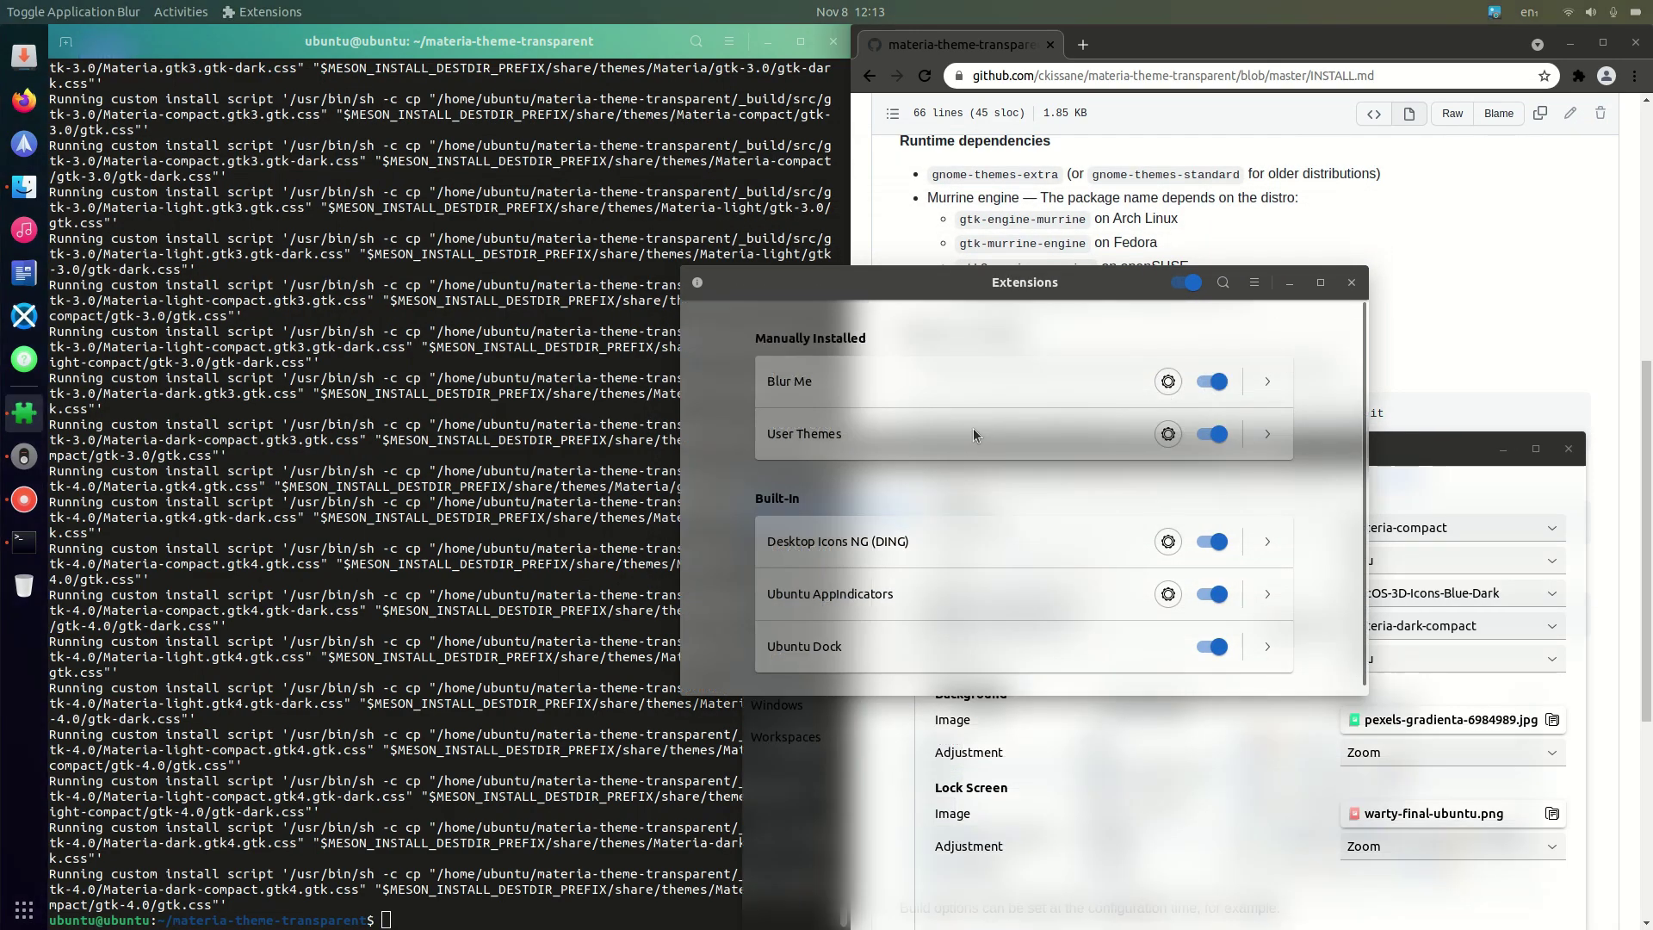
Overlap the Extensions and Tweaks windows across the terminal and browser to examine the blur effect.
{"action": "left_click_drag", "start_coordinate": [992, 282], "coordinate": [681, 126]}
{"action": "left_click_drag", "start_coordinate": [1202, 454], "coordinate": [958, 254]}
{"action": "left_click", "coordinate": [771, 128]}
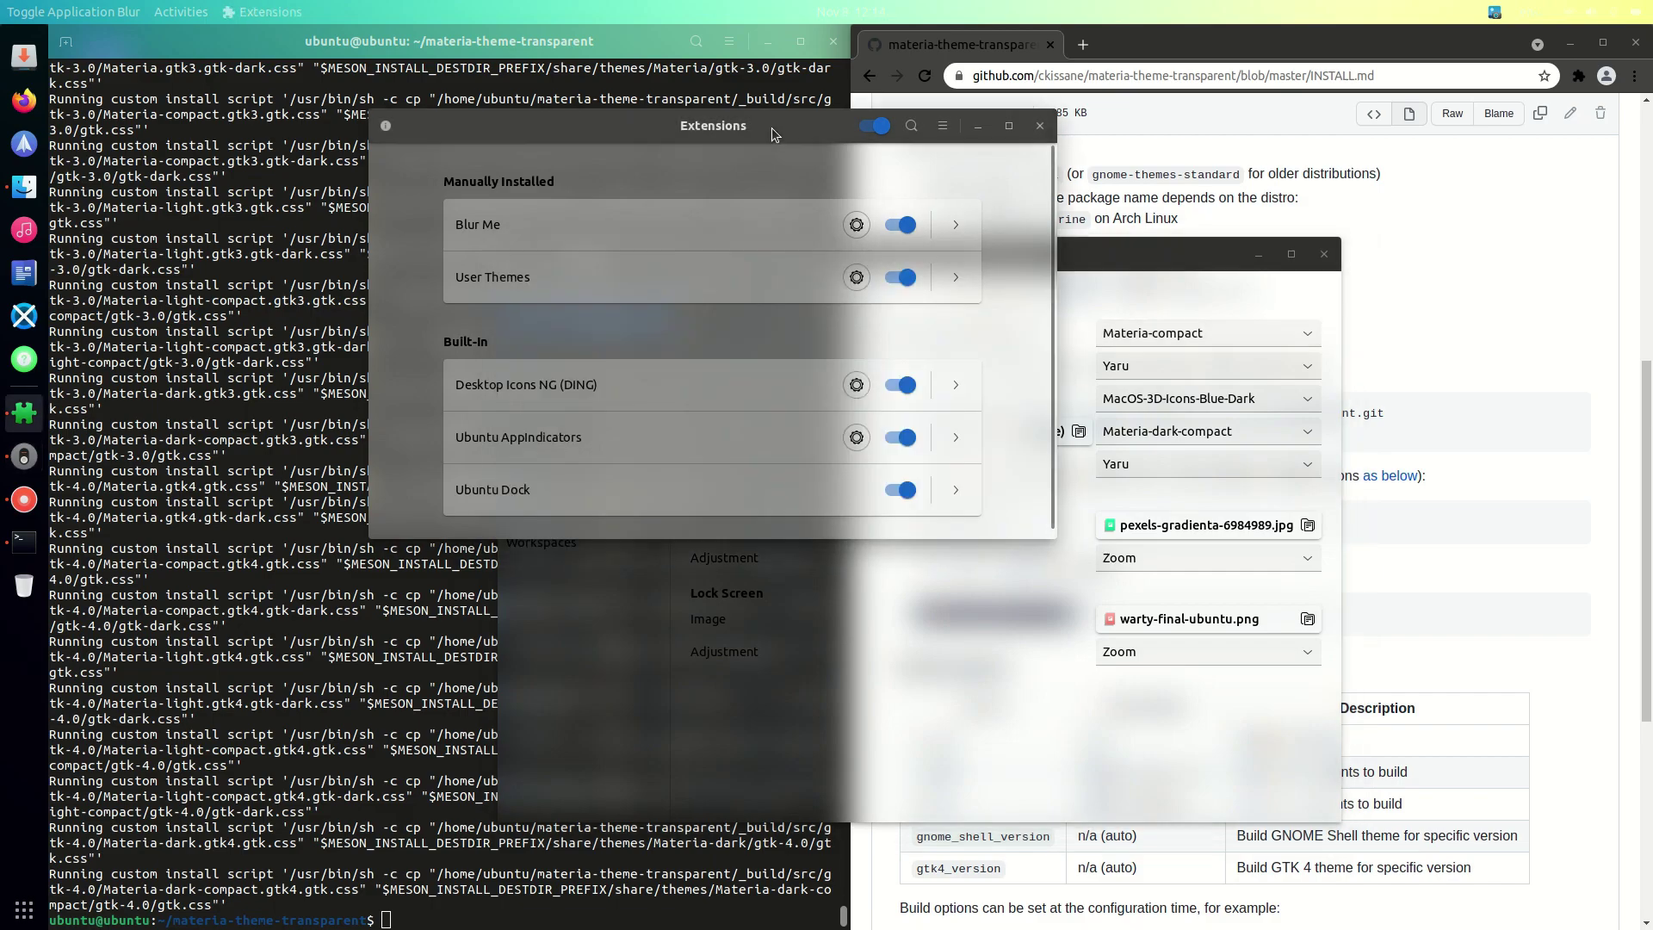
Open the Blur Me settings, try Sigma at 9 and at its maximum, and set it to 20.
{"action": "left_click", "coordinate": [856, 224]}
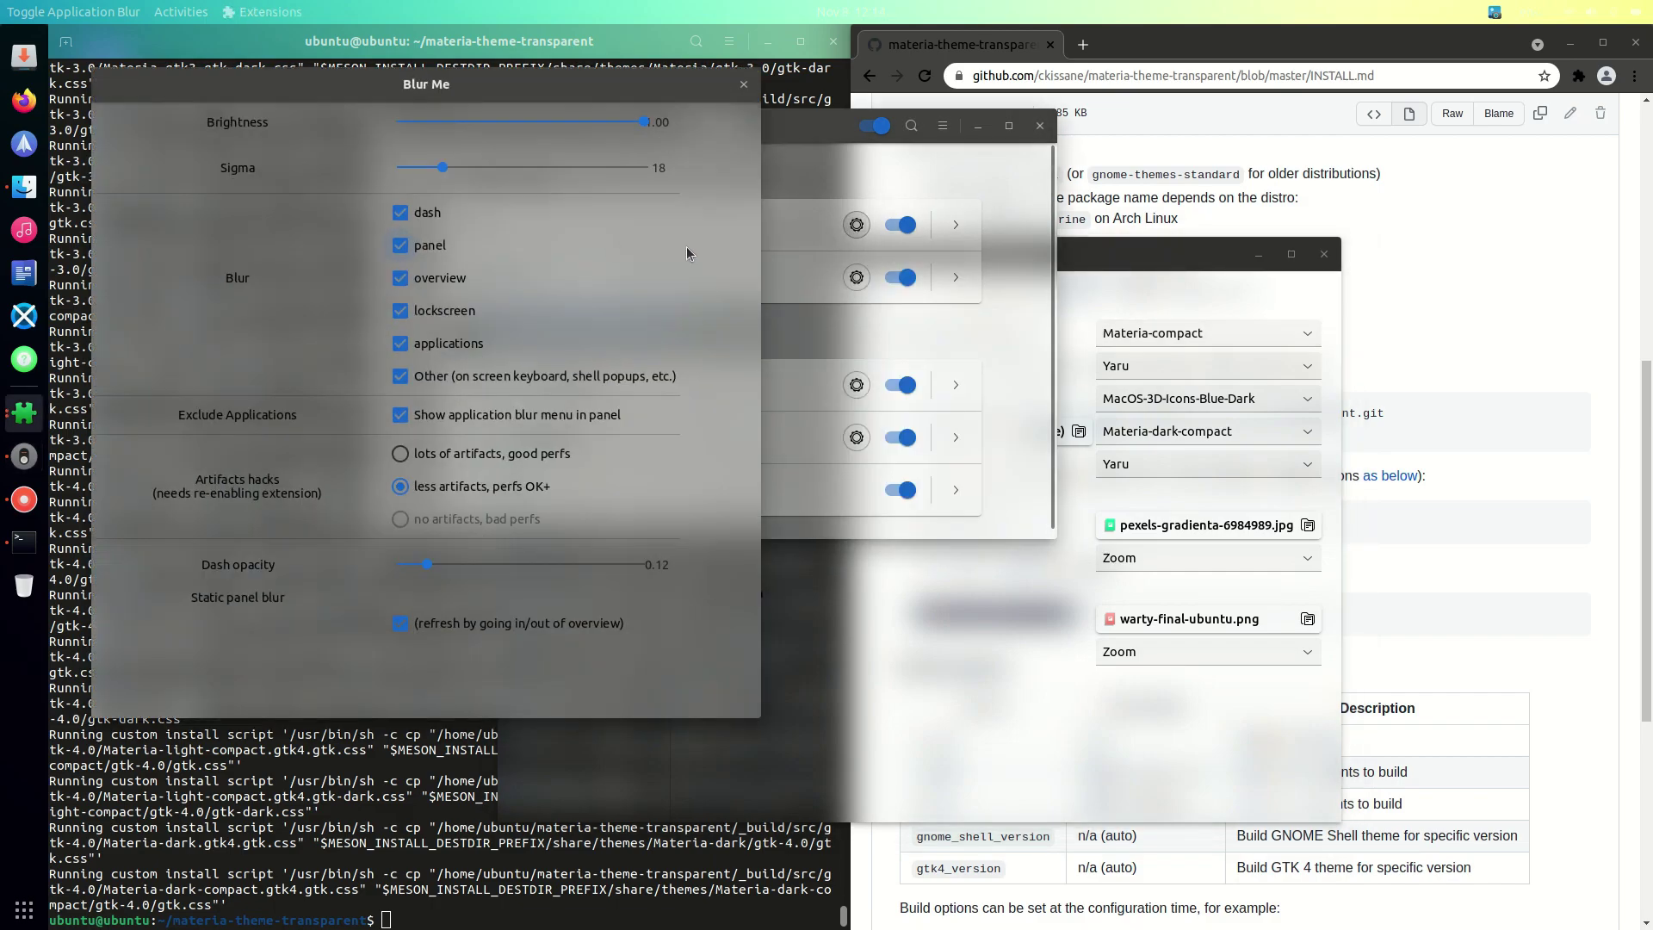
{"action": "left_click", "coordinate": [423, 173]}
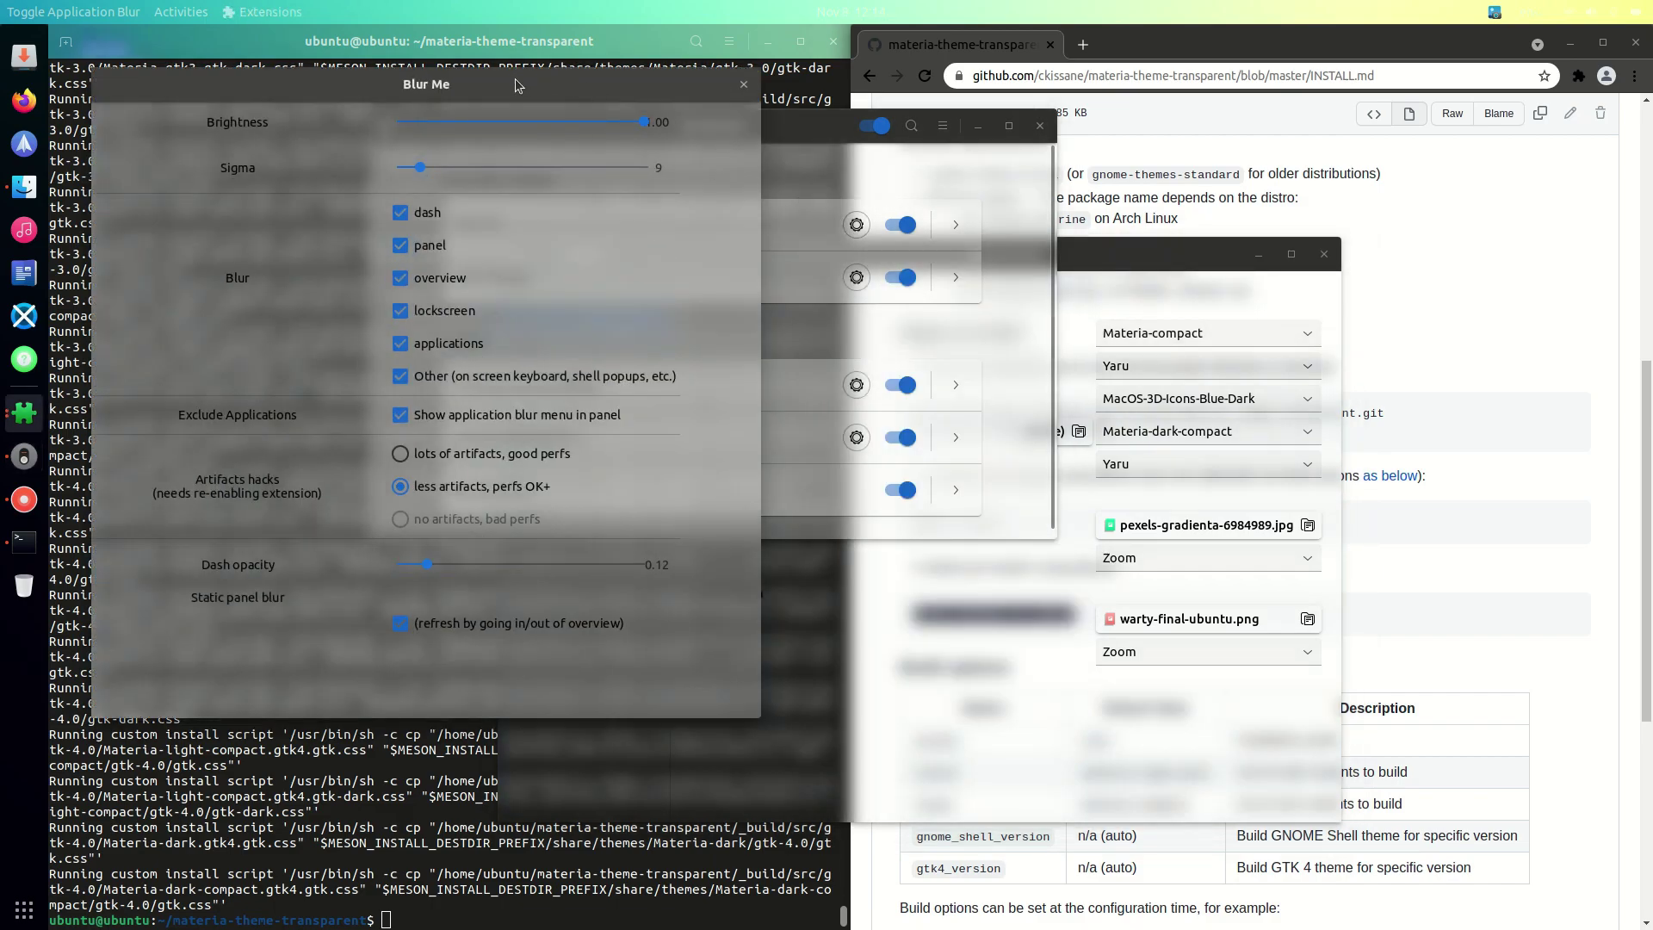
{"action": "left_click_drag", "start_coordinate": [515, 85], "coordinate": [519, 179]}
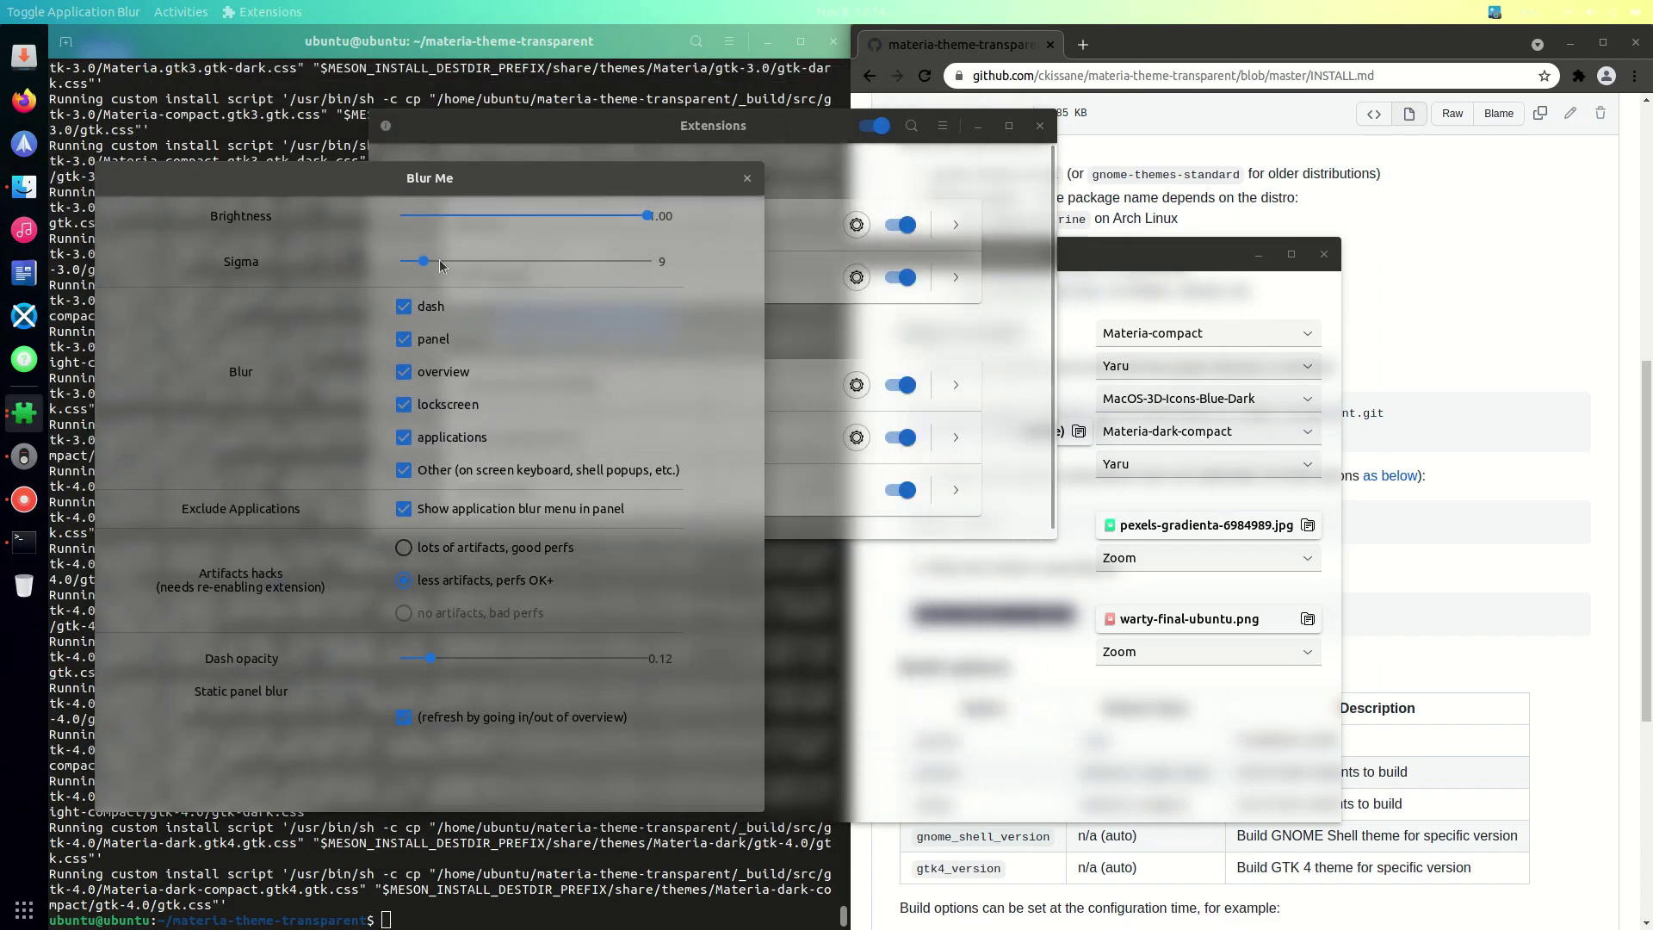
{"action": "left_click_drag", "start_coordinate": [438, 268], "coordinate": [874, 265]}
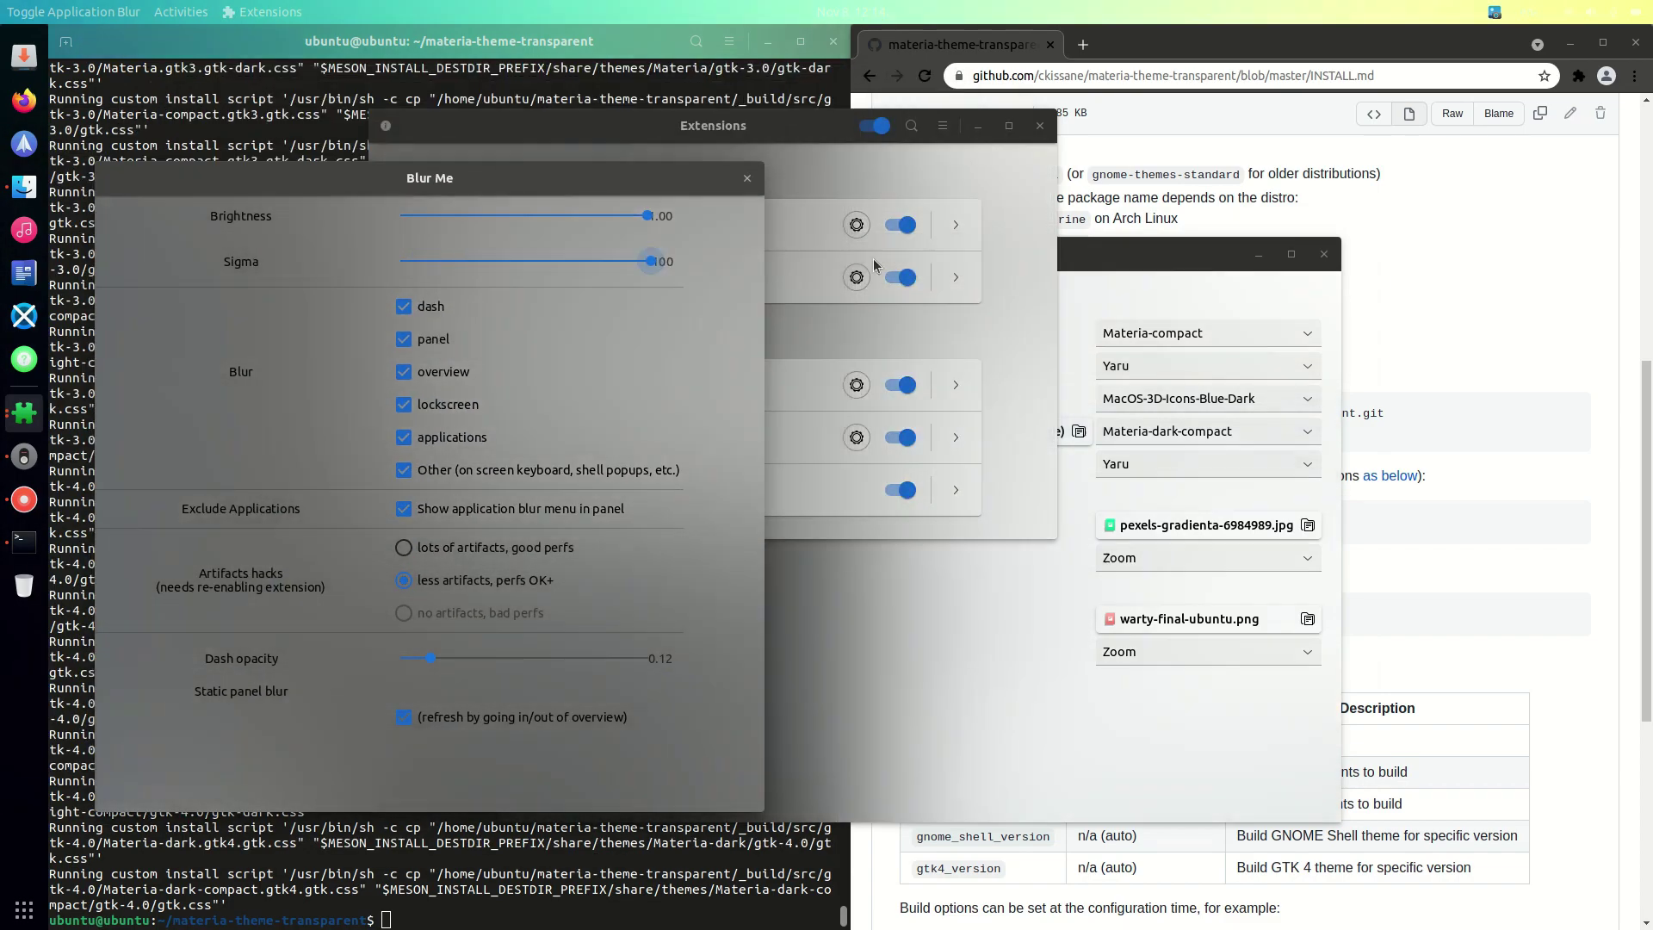
{"action": "left_click_drag", "start_coordinate": [478, 177], "coordinate": [490, 208]}
{"action": "left_click", "coordinate": [487, 295]}
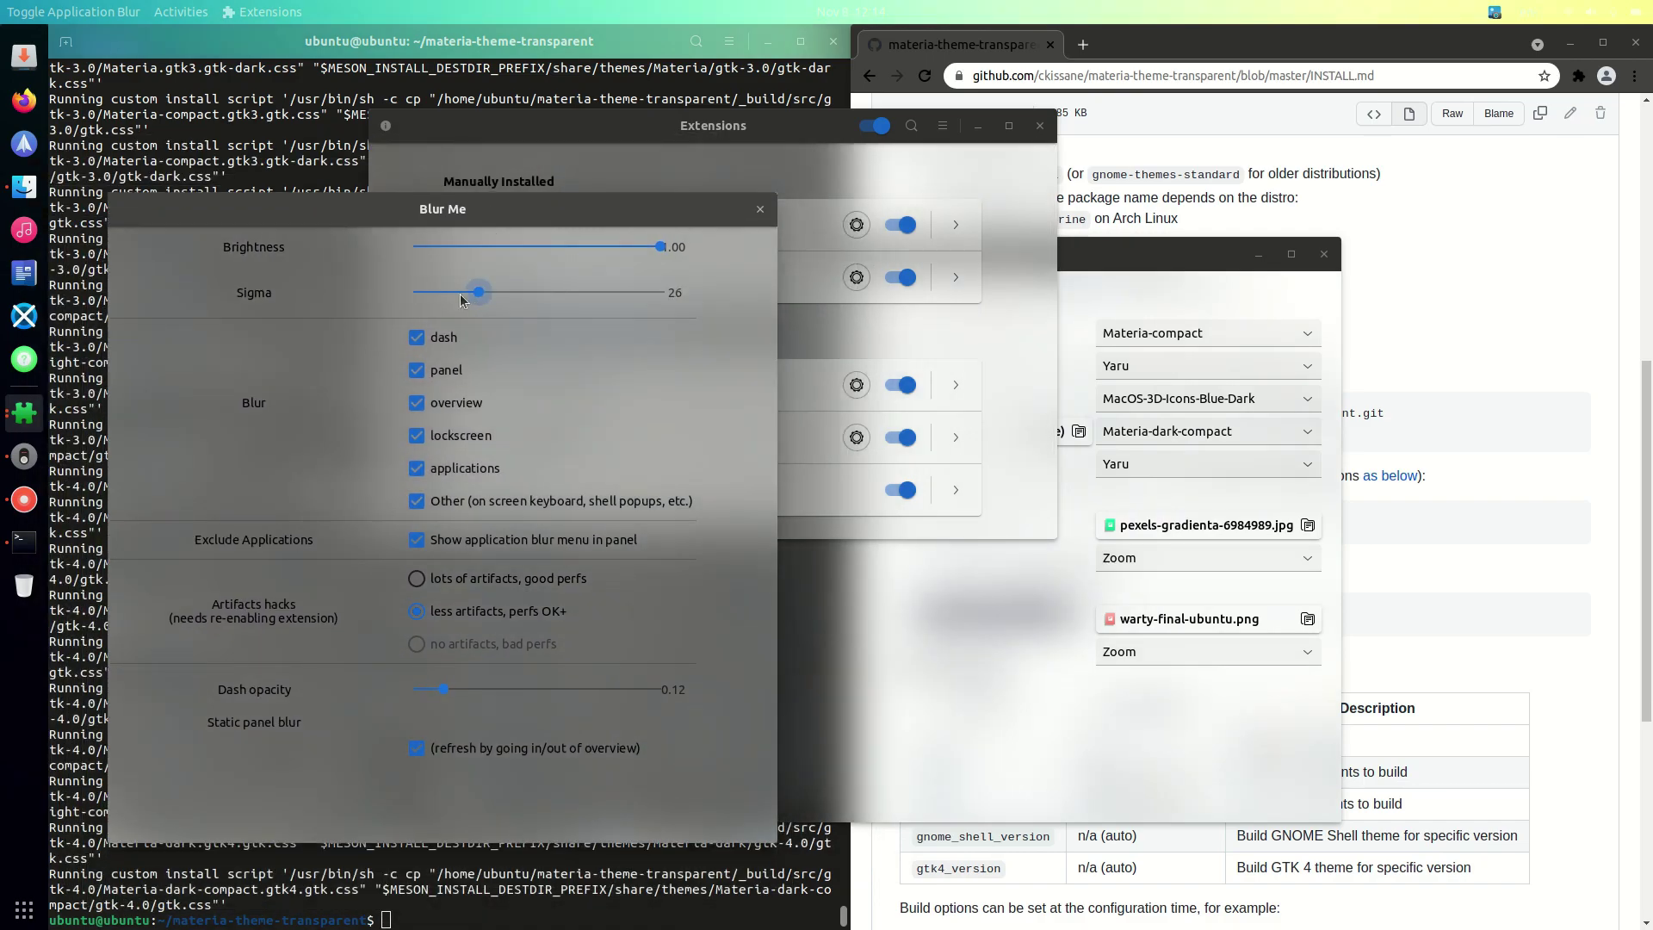
{"action": "mouse_move", "coordinate": [460, 298]}
{"action": "left_mouse_down"}
{"action": "mouse_move", "coordinate": [433, 299]}
{"action": "mouse_move", "coordinate": [464, 303]}
{"action": "left_mouse_up"}
Move the Blur Me settings over the browser and bring Tweaks forward over the terminal to examine the blur.
{"action": "left_click_drag", "start_coordinate": [437, 224], "coordinate": [1263, 114]}
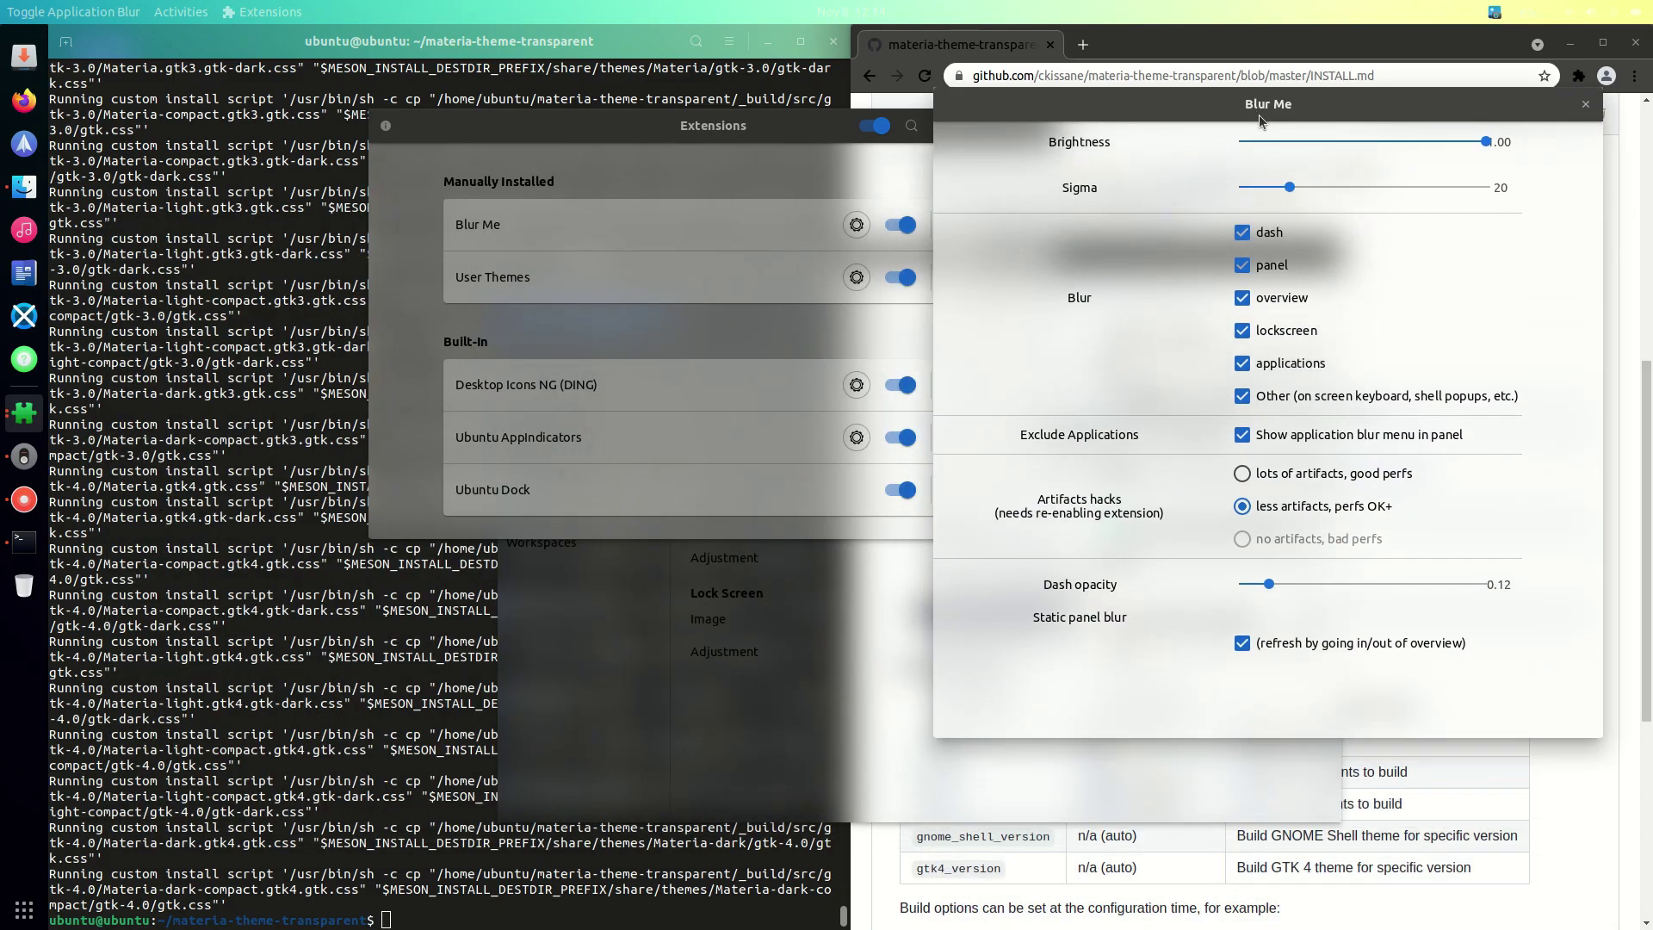
{"action": "left_click", "coordinate": [779, 661]}
{"action": "left_click_drag", "start_coordinate": [908, 256], "coordinate": [605, 299]}
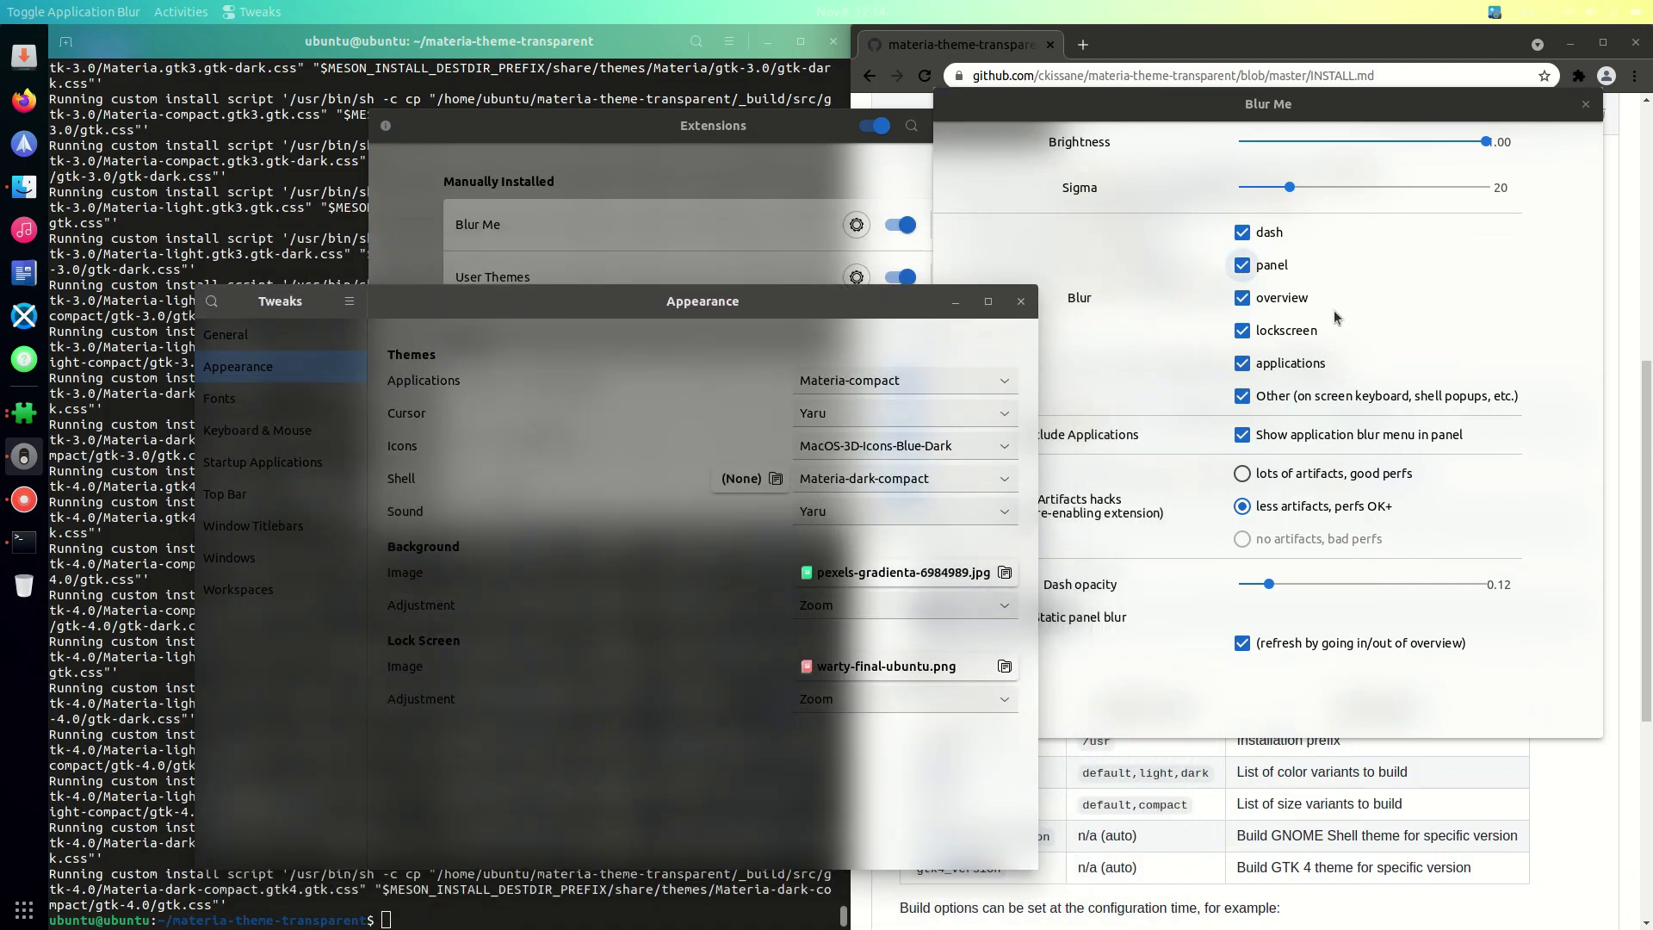
Try the Blur Me Sigma at 5 while moving Tweaks over the other windows, and set Sigma to 66 and Brightness to 1.00.
{"action": "left_click", "coordinate": [1252, 187]}
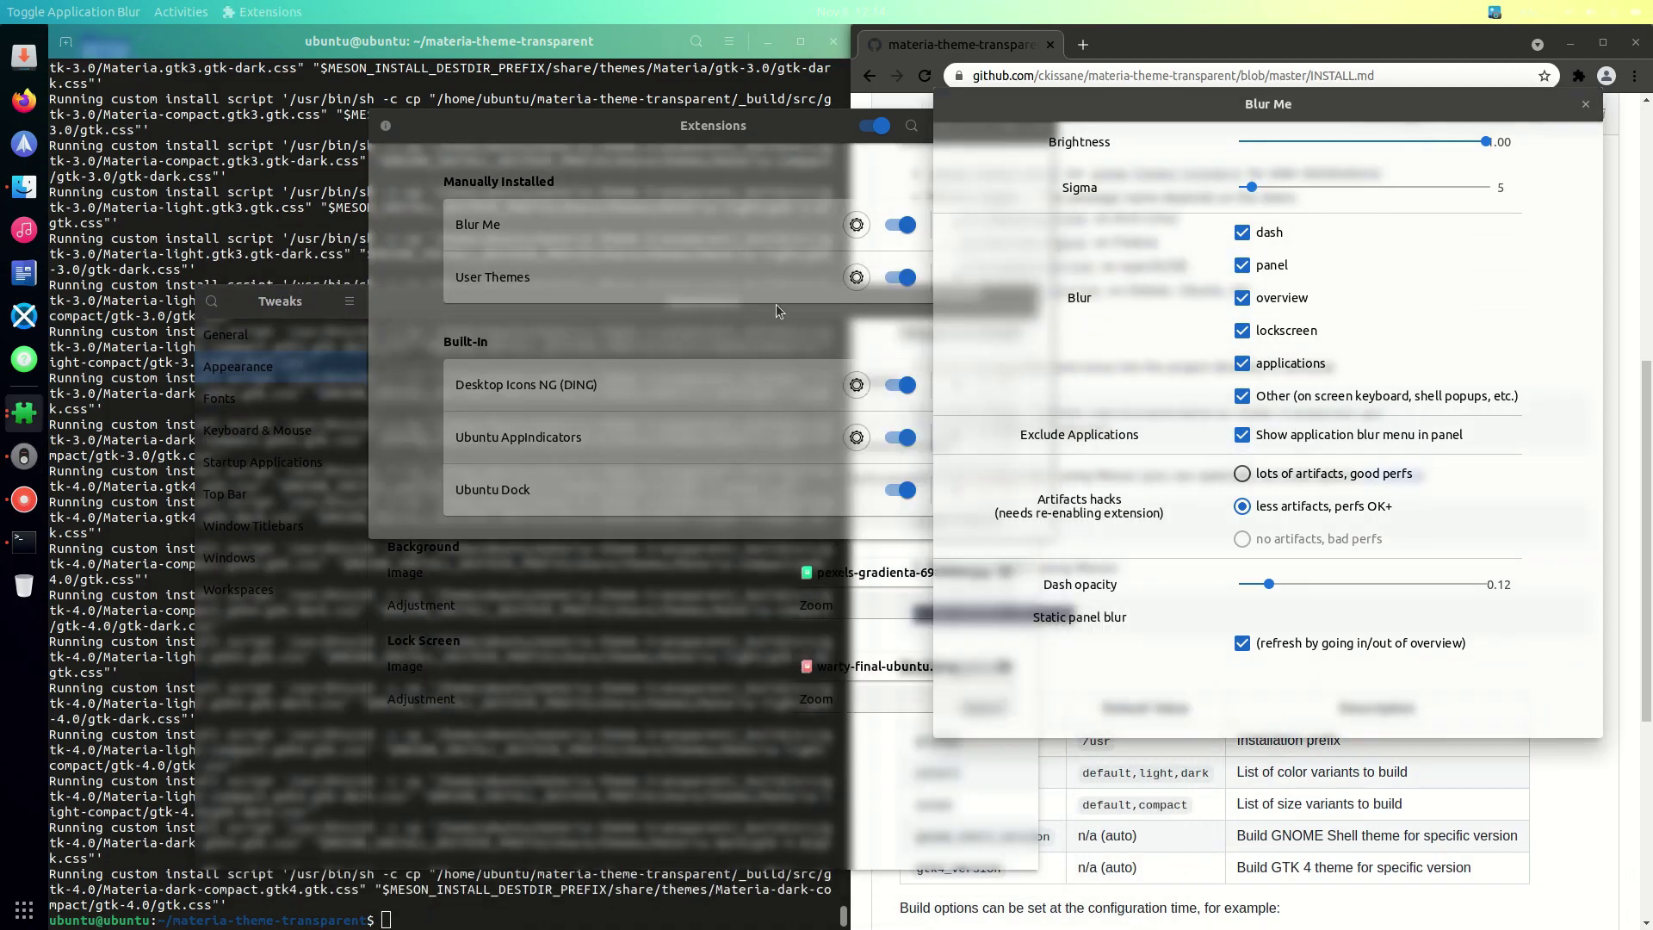
{"action": "left_click", "coordinate": [266, 303]}
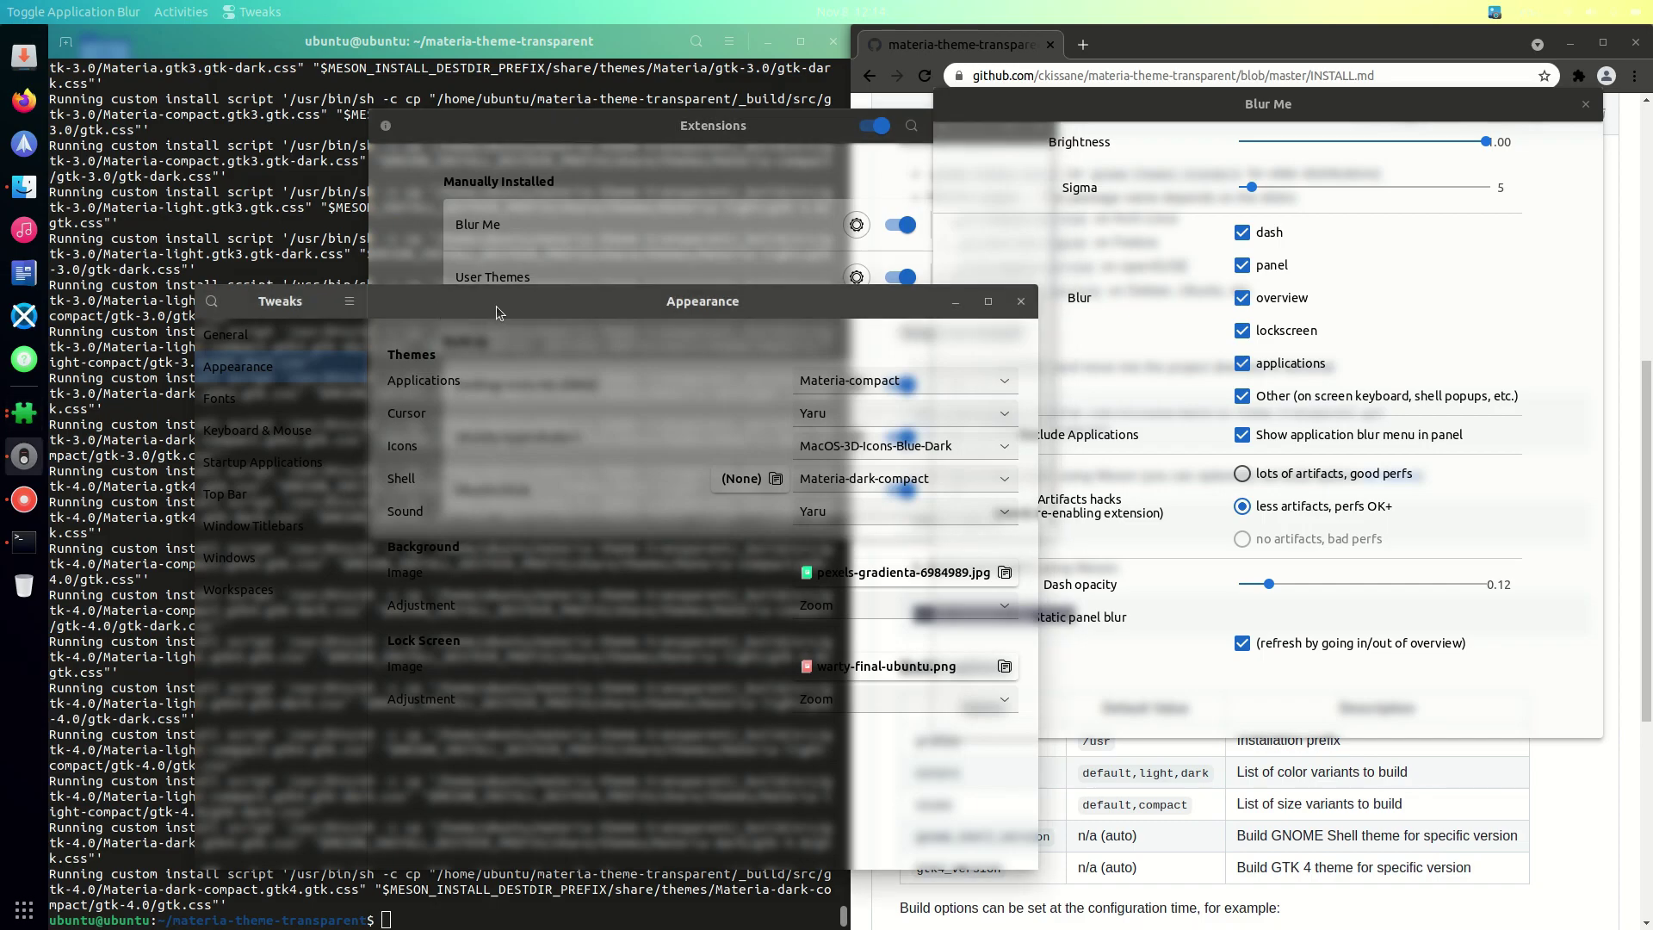
{"action": "left_click_drag", "start_coordinate": [511, 314], "coordinate": [618, 279]}
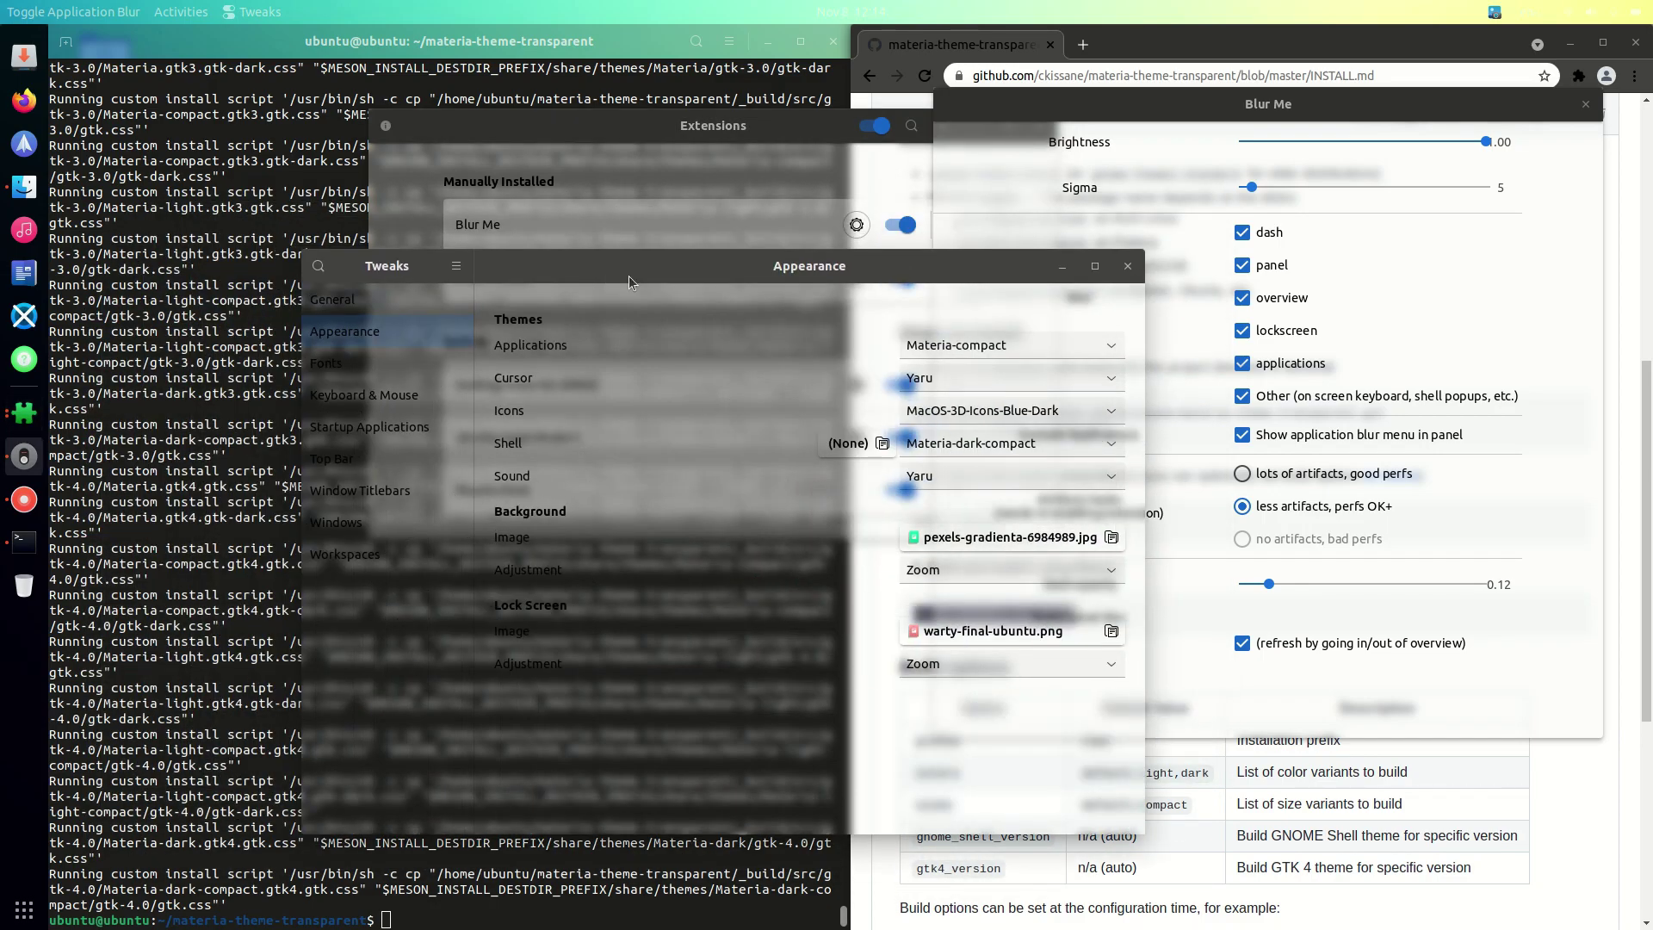
{"action": "left_click", "coordinate": [1405, 187]}
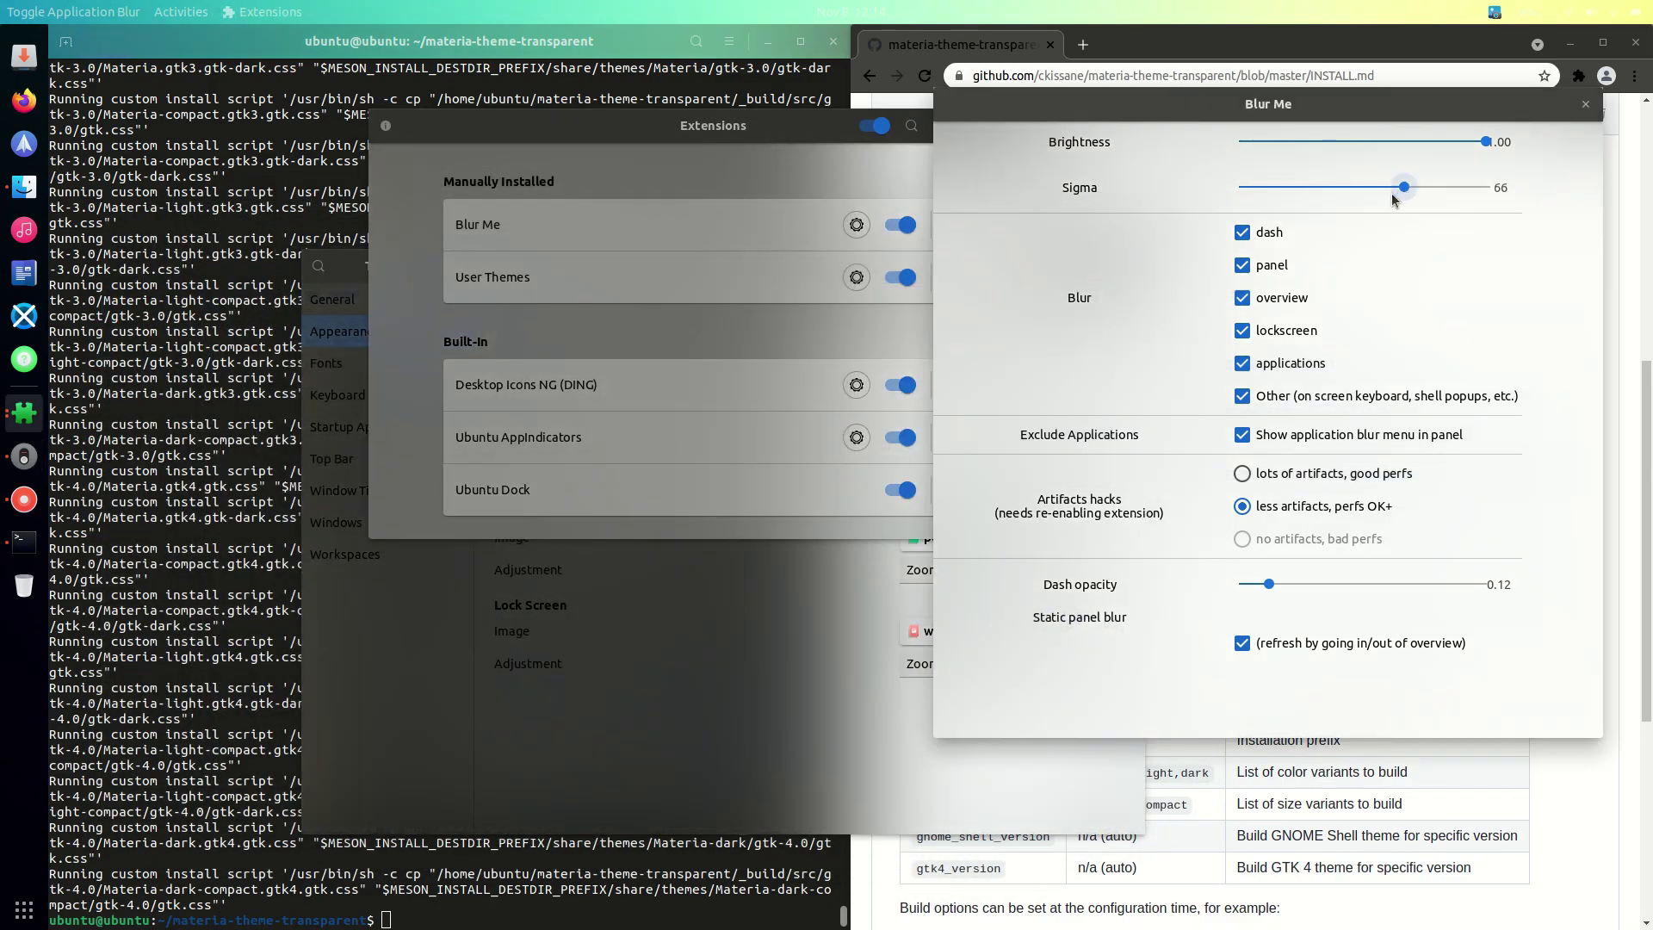
{"action": "left_click_drag", "start_coordinate": [1361, 139], "coordinate": [1486, 142]}
Move the Extensions, Blur Me and Tweaks windows over the terminal to examine the stronger blur, and close them.
{"action": "left_click_drag", "start_coordinate": [629, 128], "coordinate": [467, 236]}
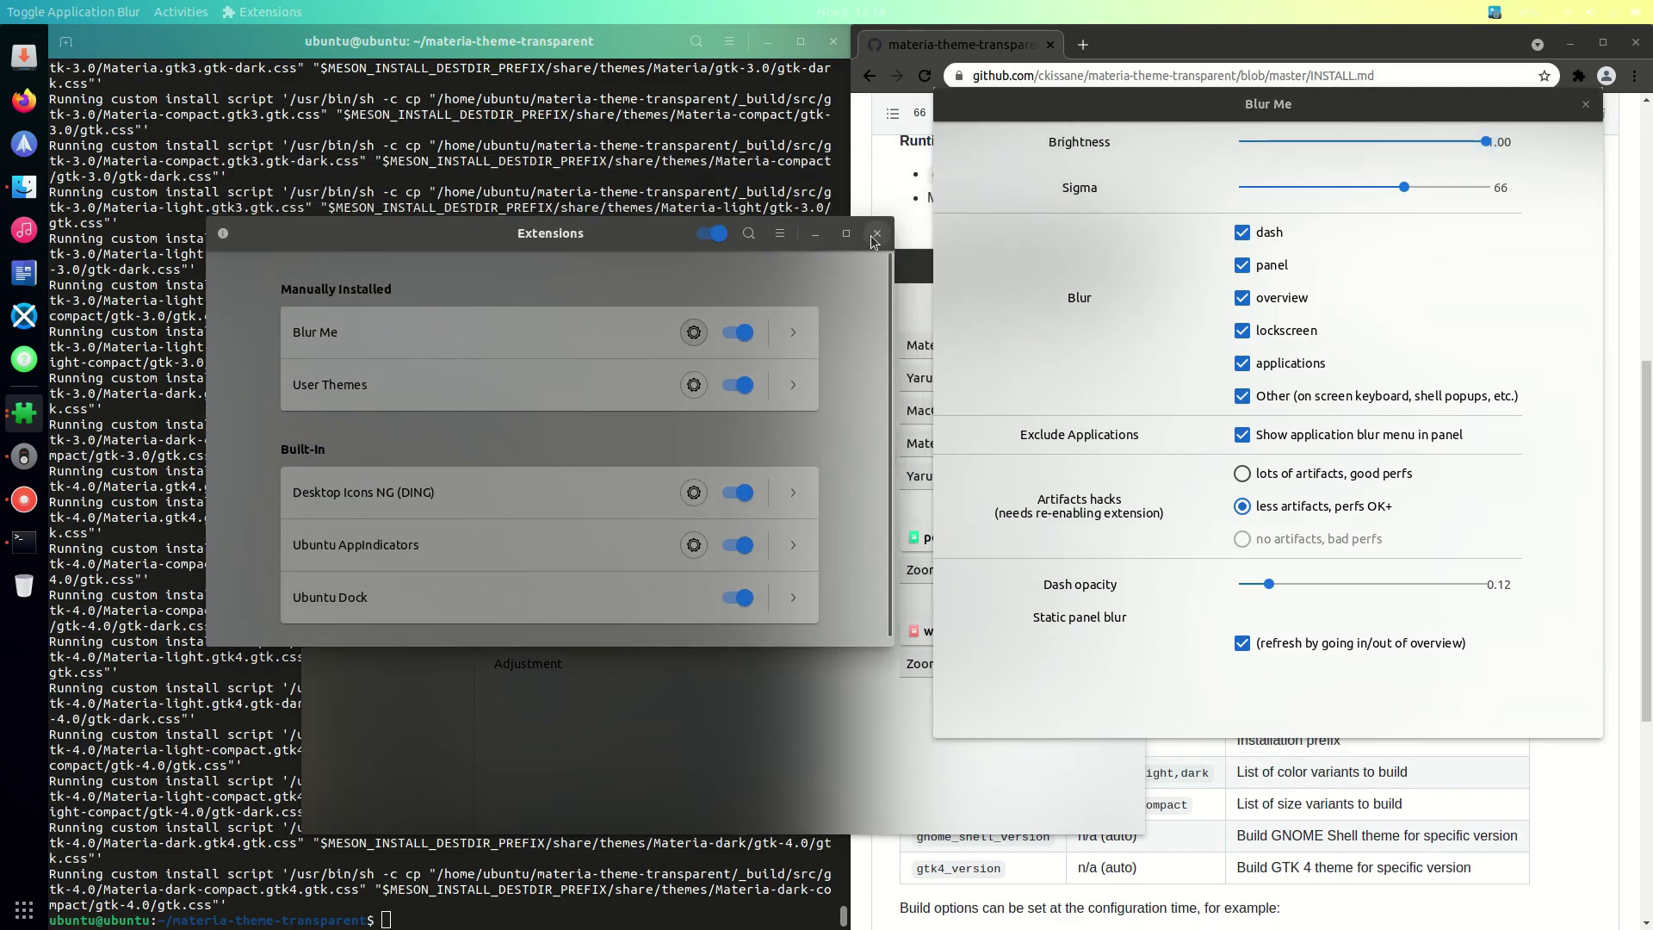
{"action": "left_click_drag", "start_coordinate": [1118, 130], "coordinate": [744, 256]}
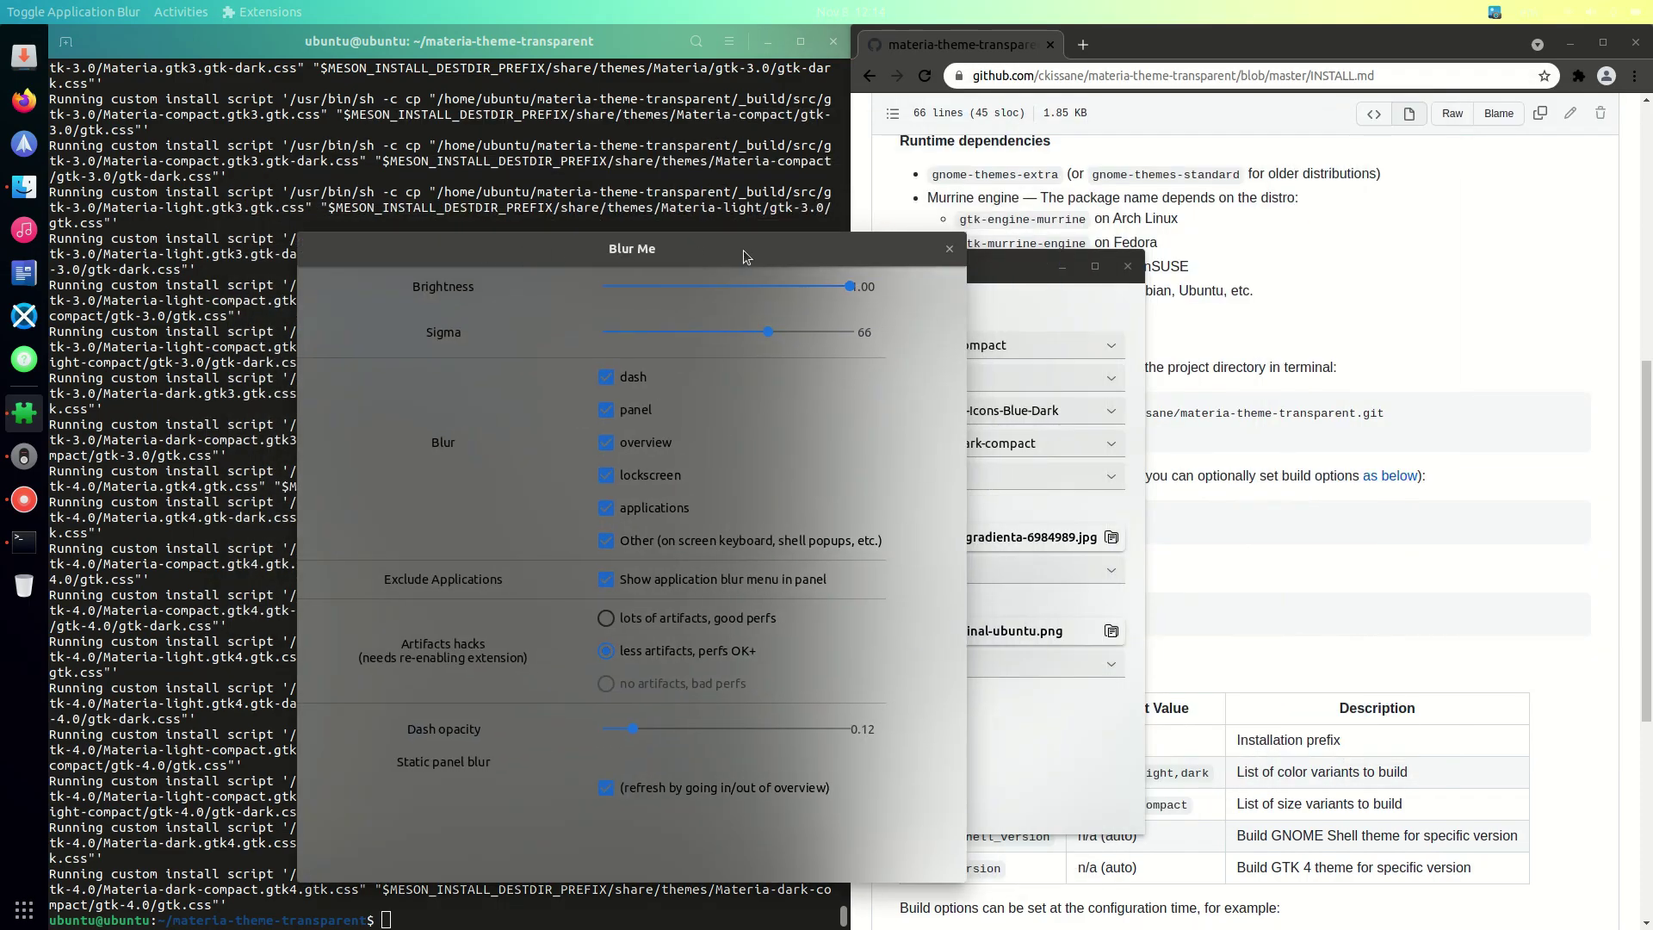
{"action": "left_click", "coordinate": [949, 249]}
{"action": "left_click_drag", "start_coordinate": [973, 267], "coordinate": [680, 157]}
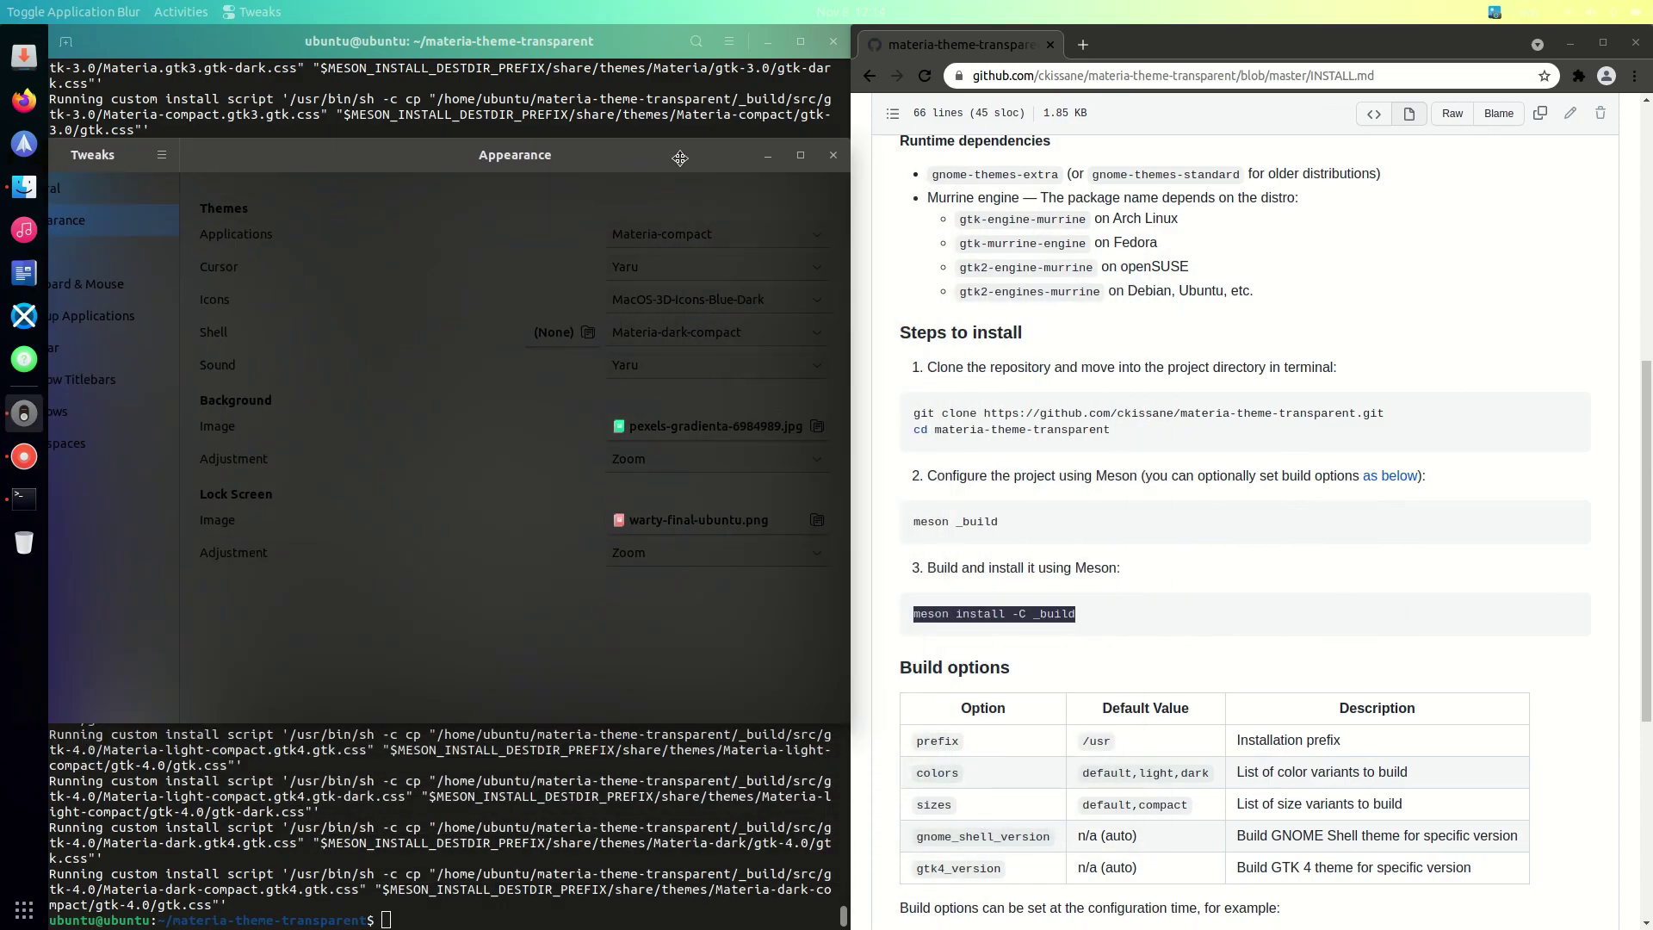
{"action": "key", "text": "ctrl+q"}
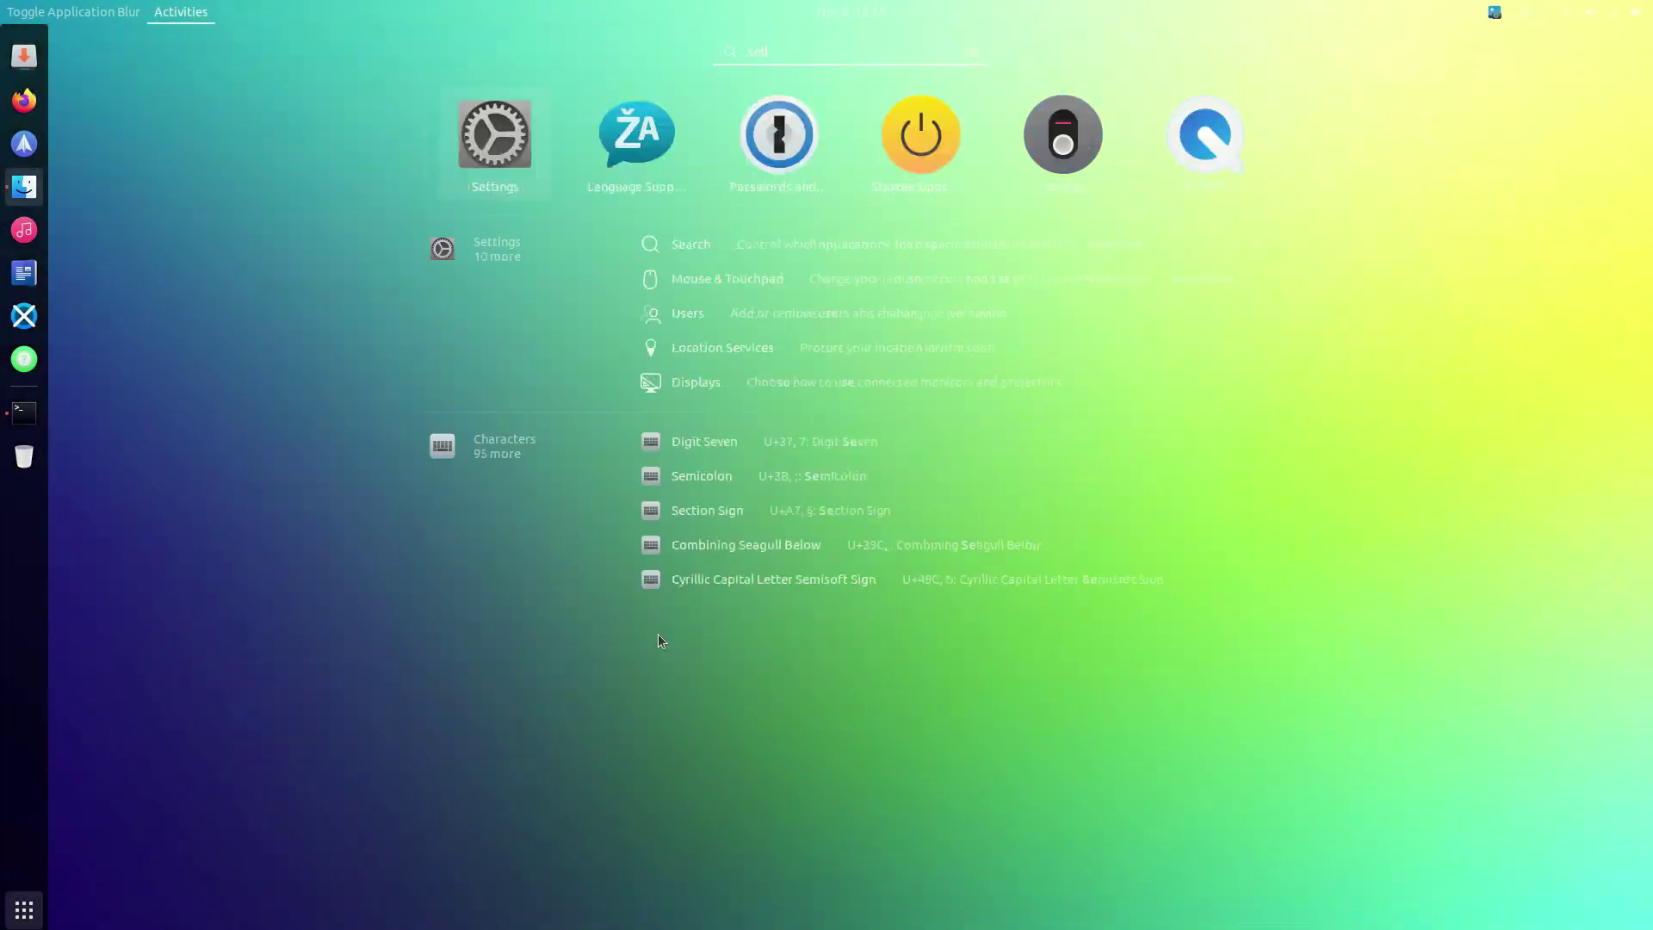
Launch Settings and clear the terminal's output.
{"action": "key", "text": "Return"}
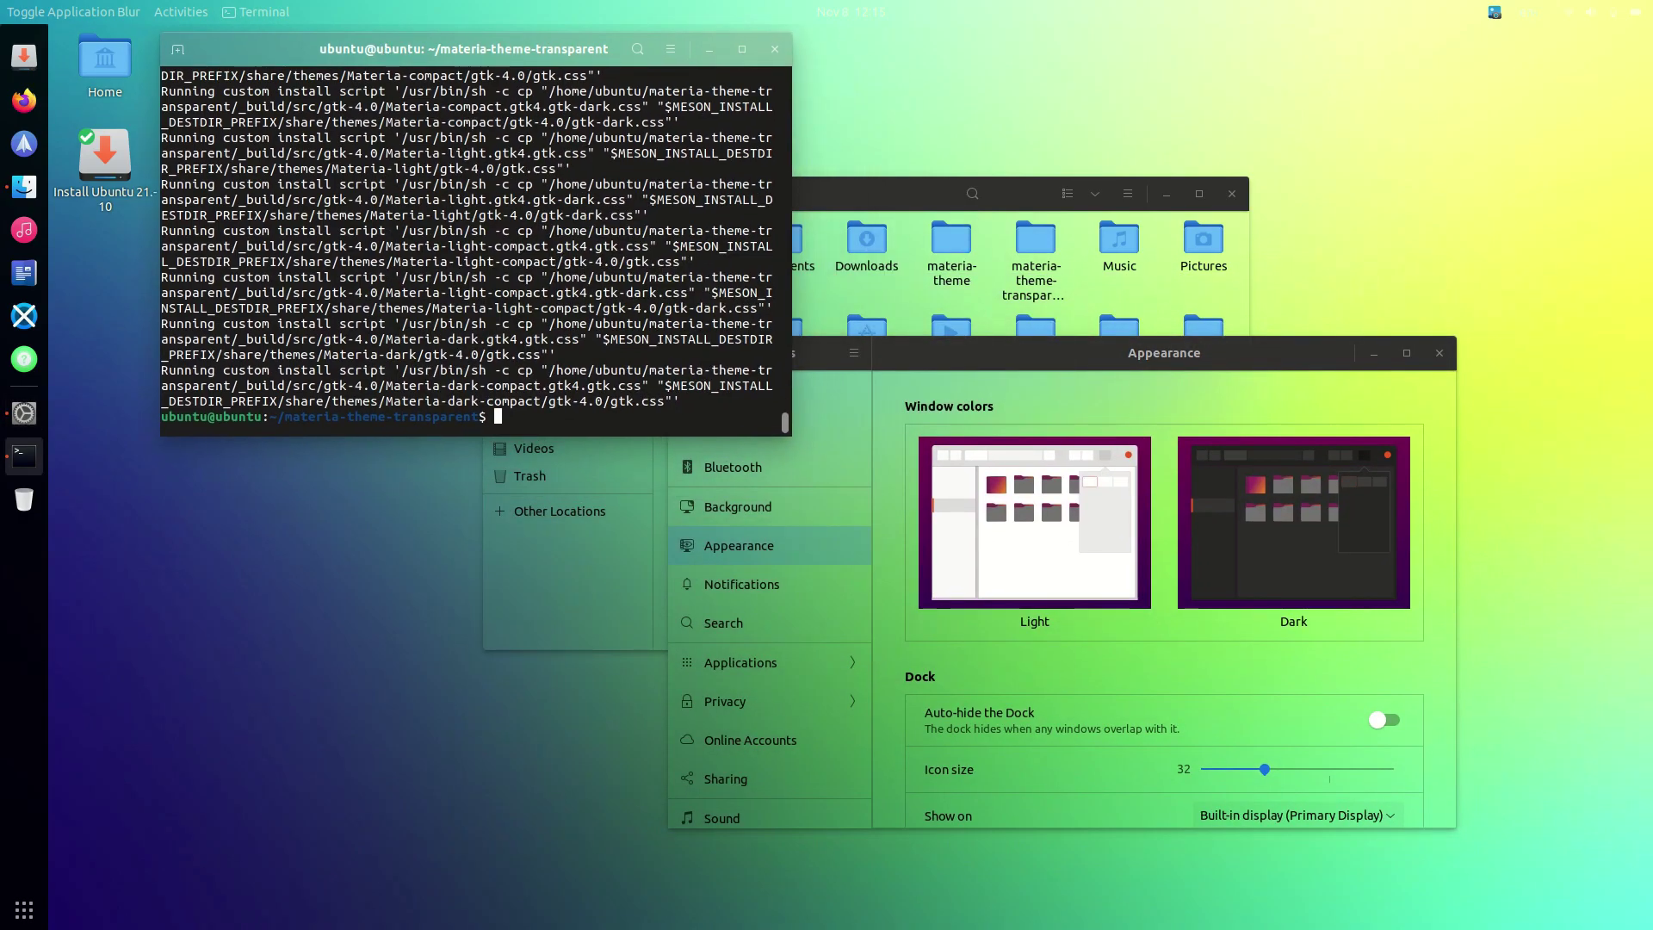
{"action": "left_click", "coordinate": [671, 49]}
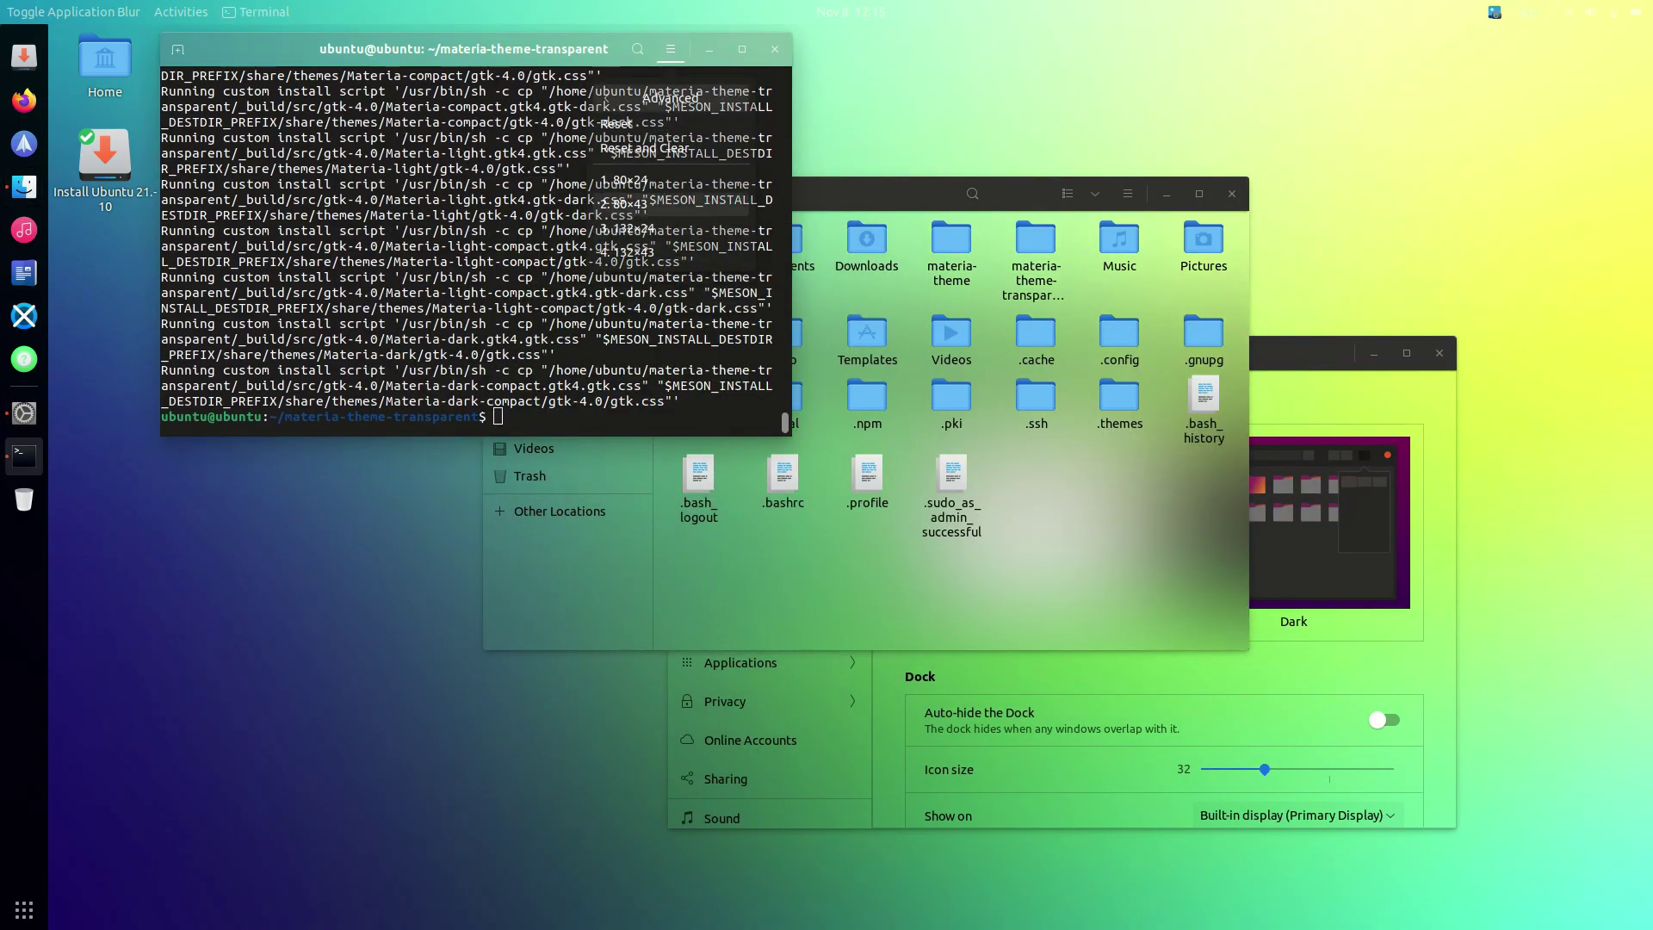
{"action": "type", "text": "clear"}
{"action": "key", "text": "Return"}
Open the terminal preferences, move the window lower, and look through the General and Shortcuts pages.
{"action": "left_click", "coordinate": [671, 49]}
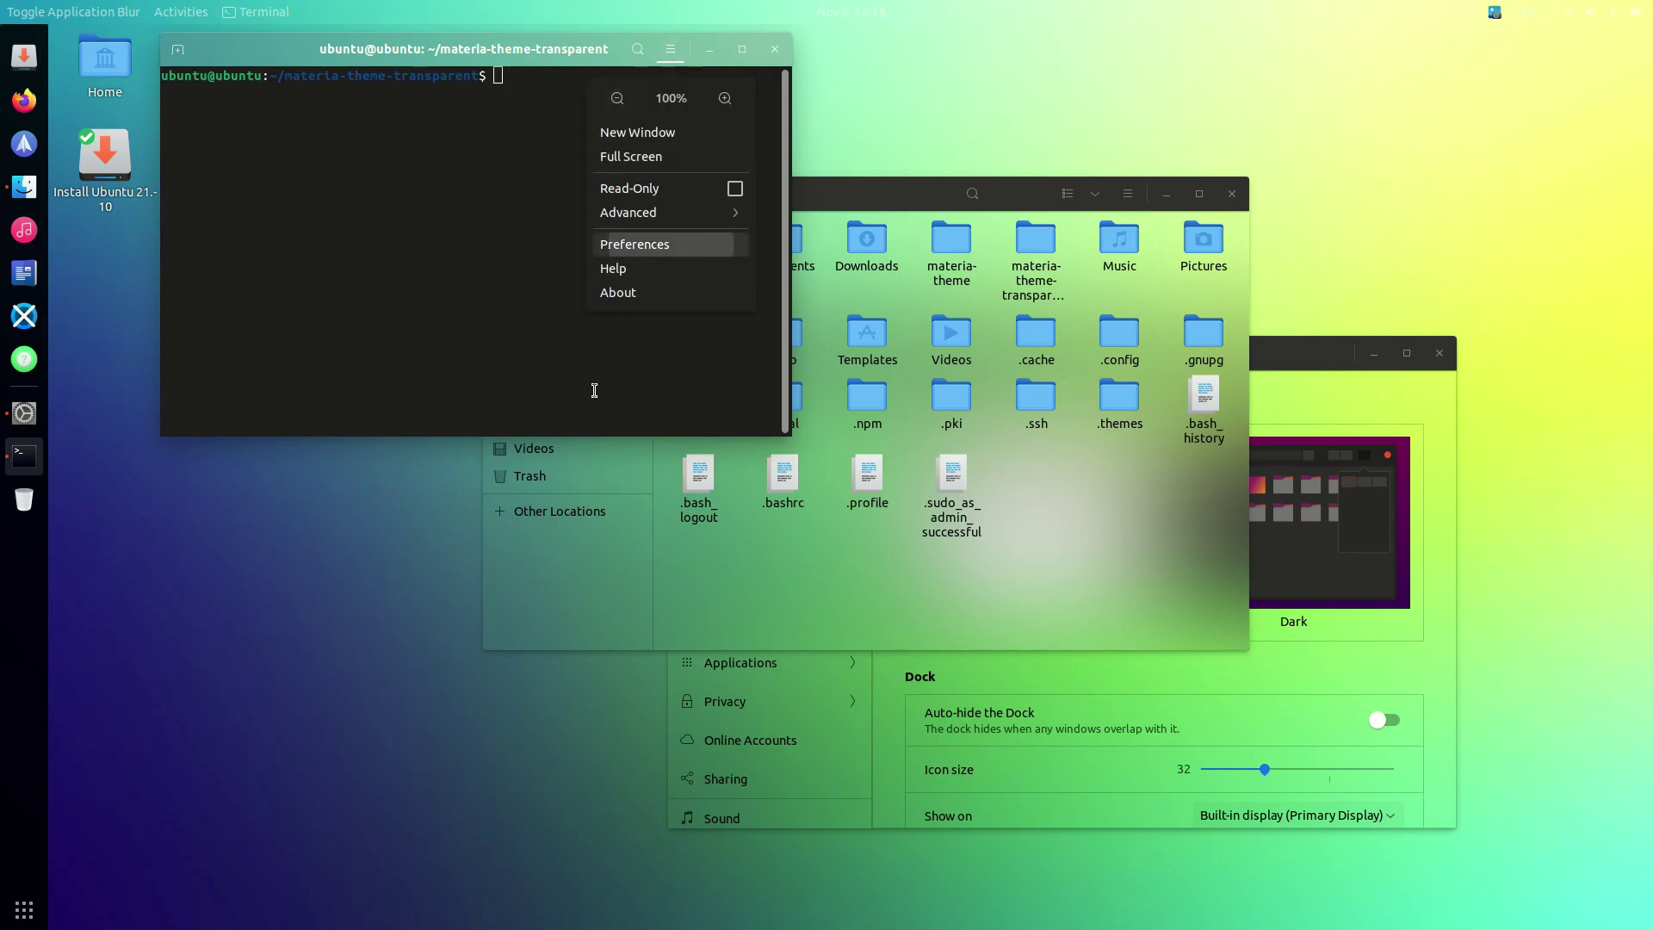
{"action": "left_click", "coordinate": [635, 244]}
{"action": "left_click", "coordinate": [401, 353]}
{"action": "left_click", "coordinate": [401, 329]}
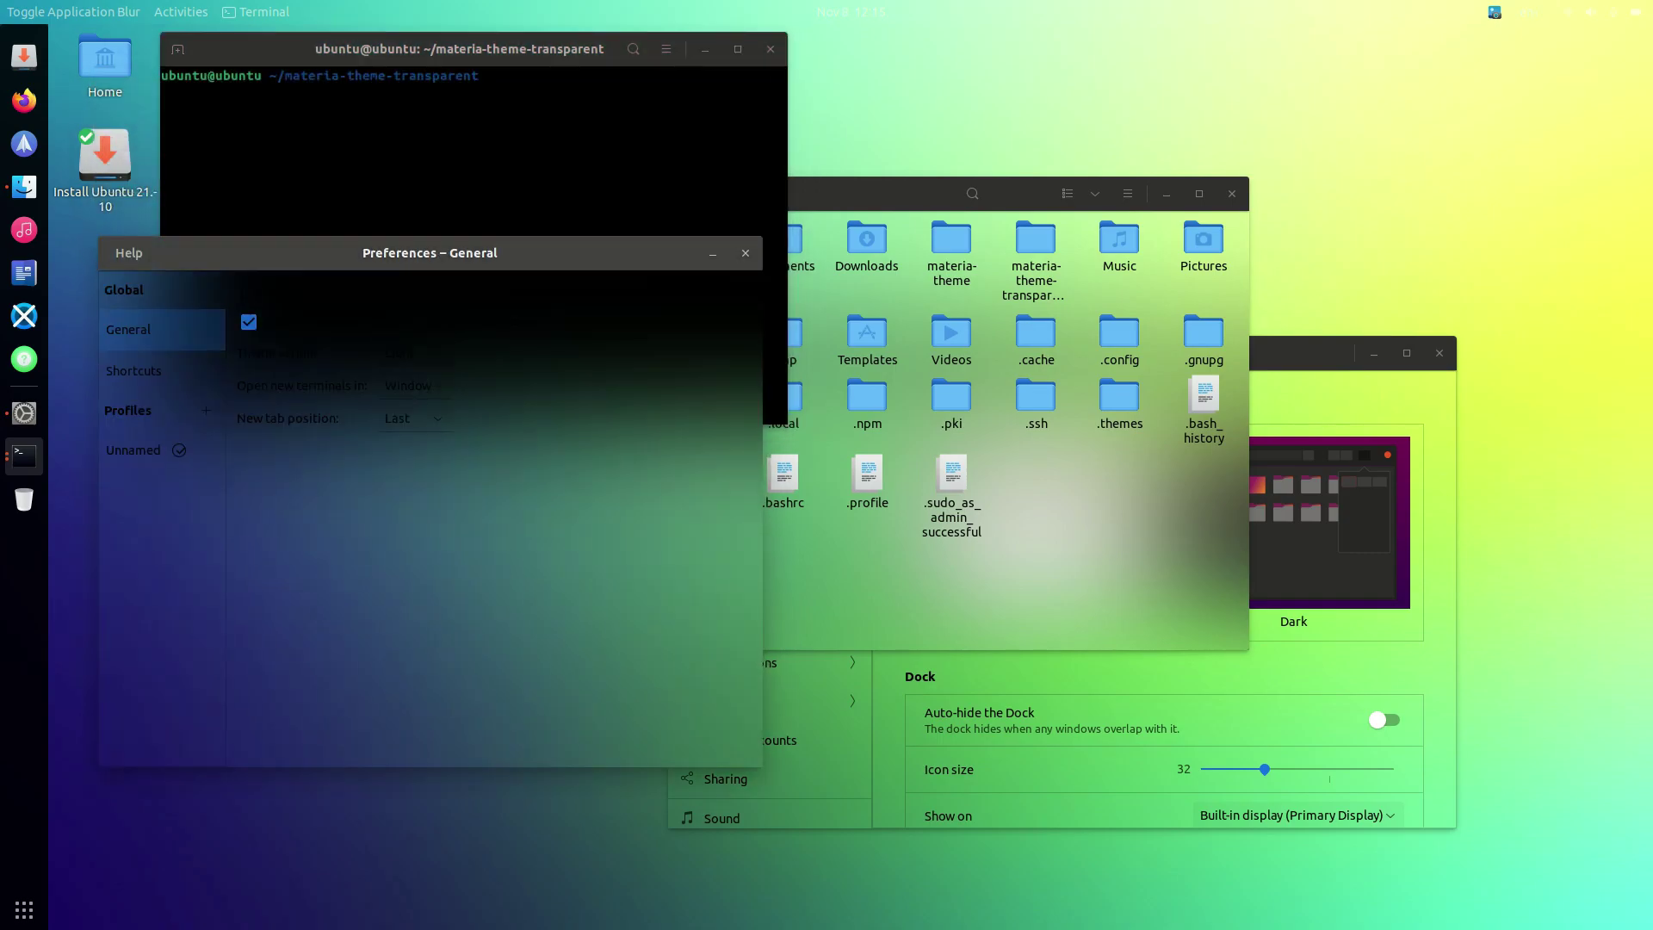
{"action": "left_click_drag", "start_coordinate": [482, 253], "coordinate": [469, 416]}
{"action": "left_click", "coordinate": [399, 540]}
{"action": "left_click", "coordinate": [163, 534]}
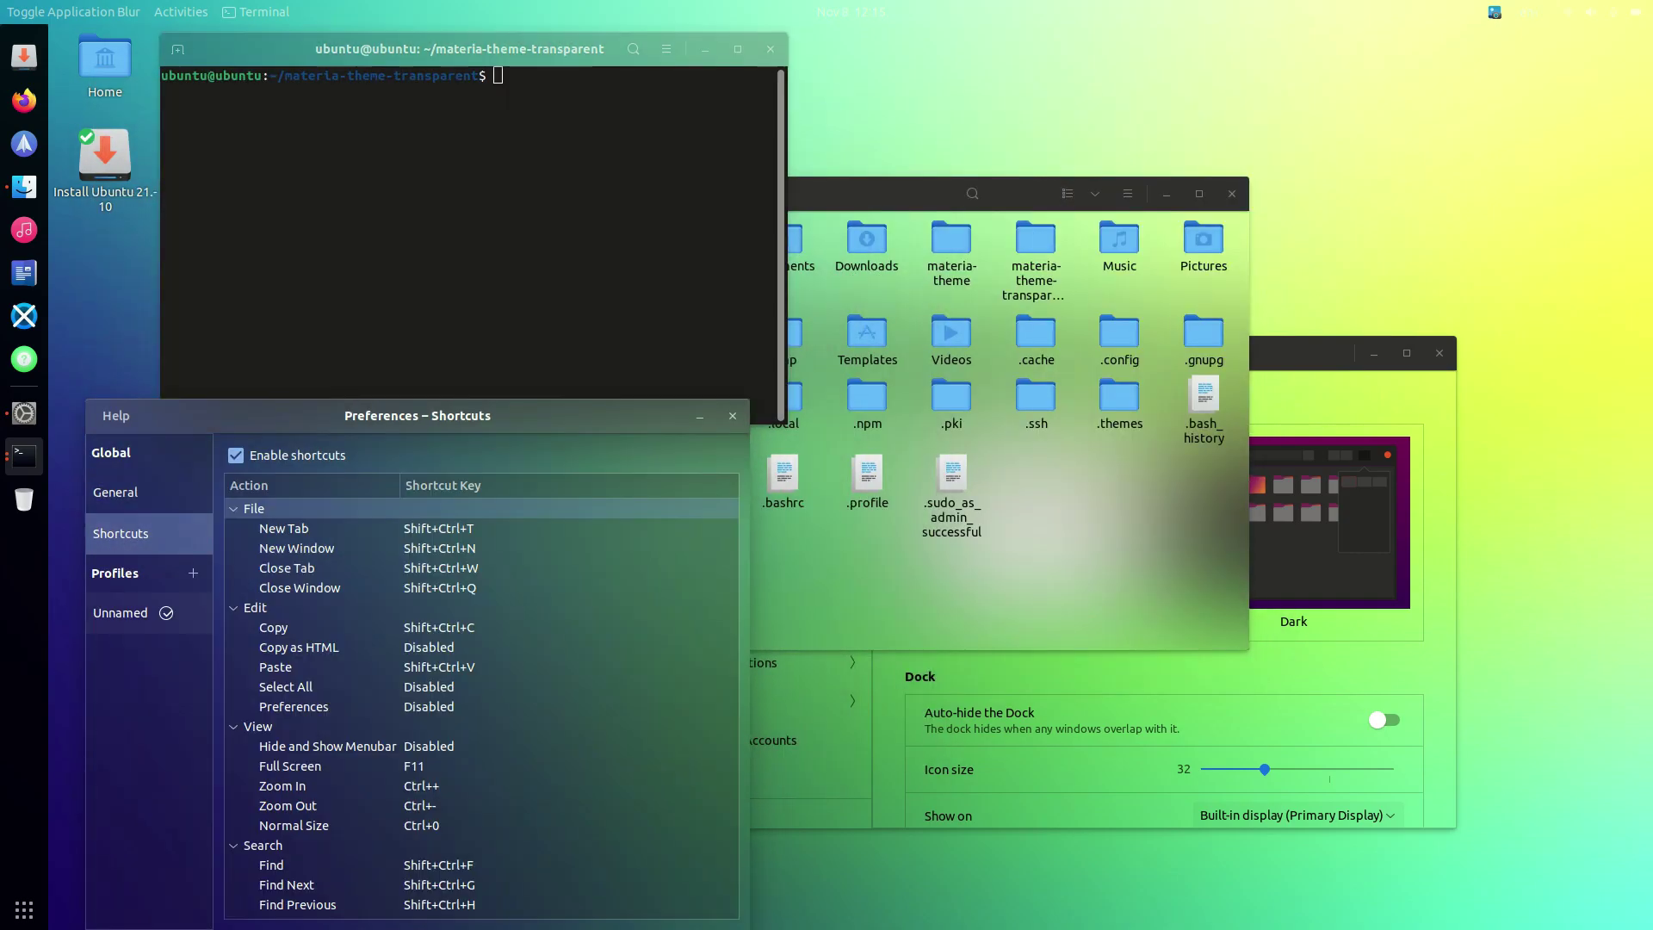
{"action": "left_click", "coordinate": [168, 494]}
{"action": "left_click", "coordinate": [163, 532]}
Create a terminal profile named h without system theme colors or system theme transparency, and close the preferences.
{"action": "left_click", "coordinate": [193, 572]}
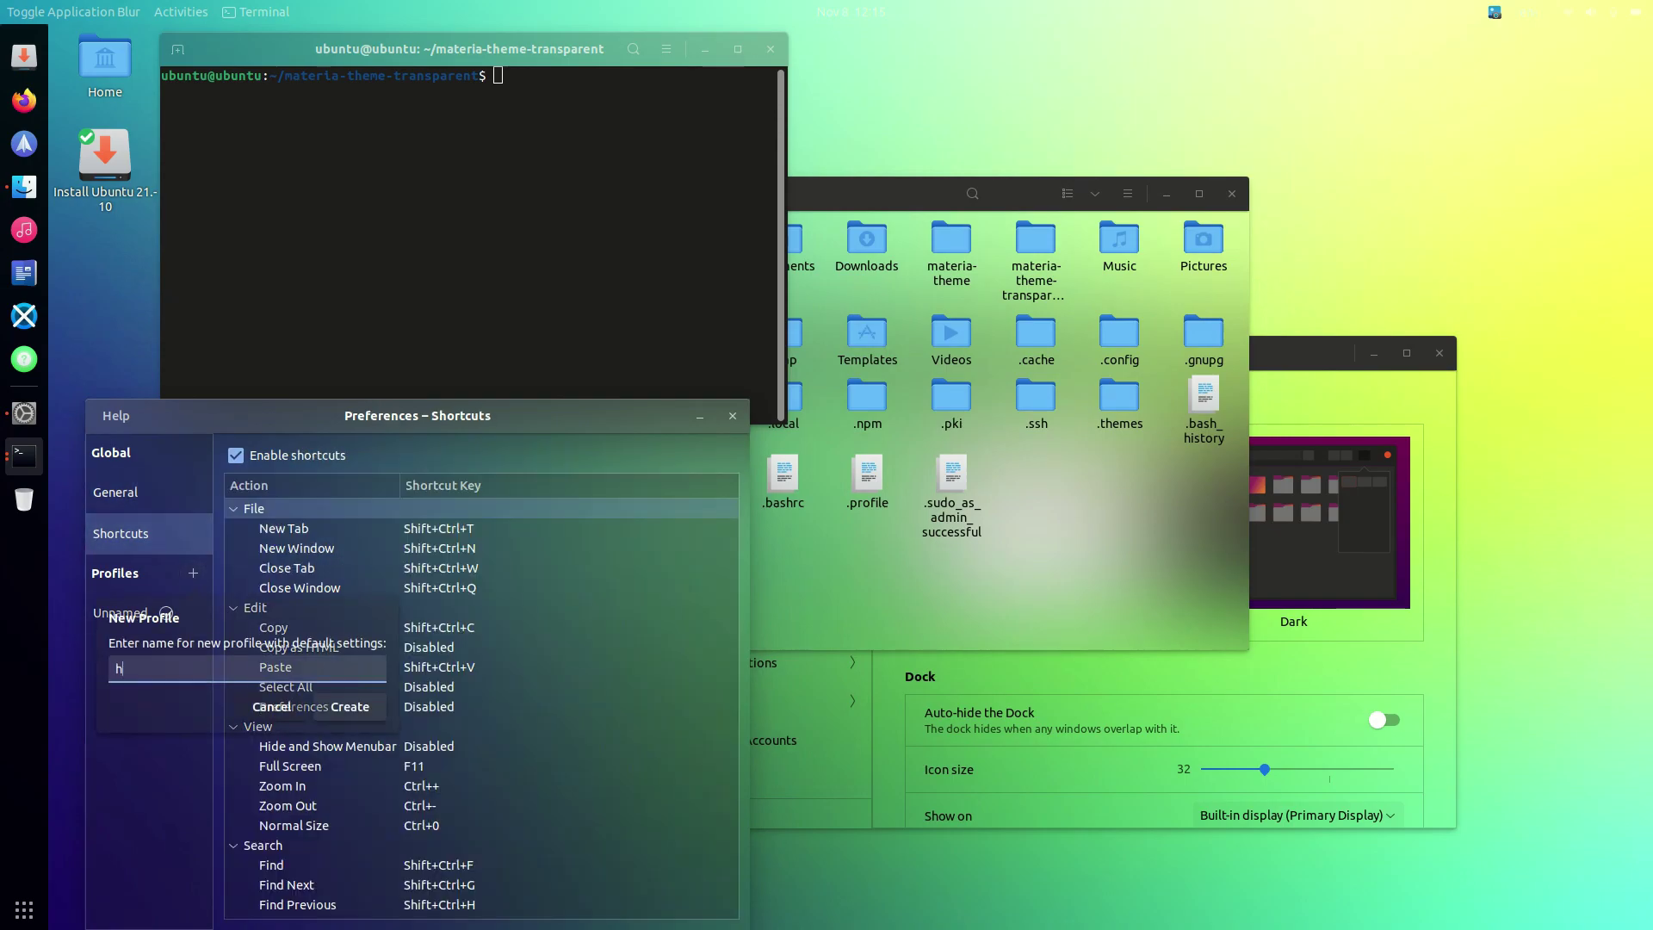
{"action": "key", "text": "Return"}
{"action": "left_click", "coordinate": [301, 446]}
{"action": "left_click", "coordinate": [247, 502]}
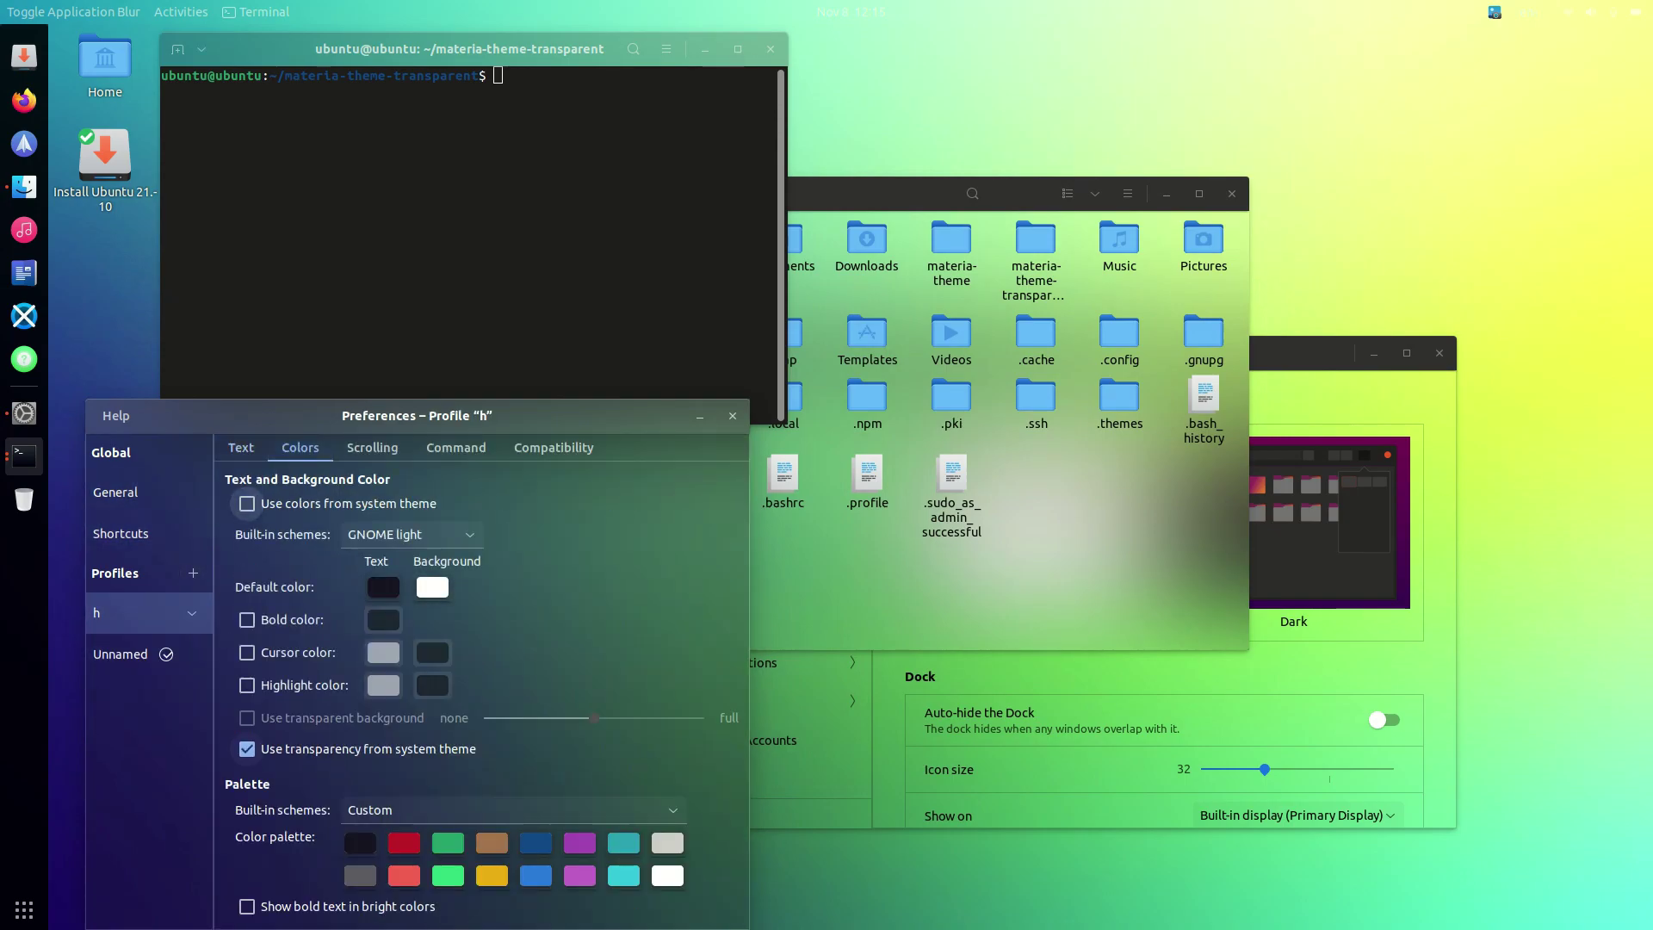
{"action": "left_click", "coordinate": [248, 748]}
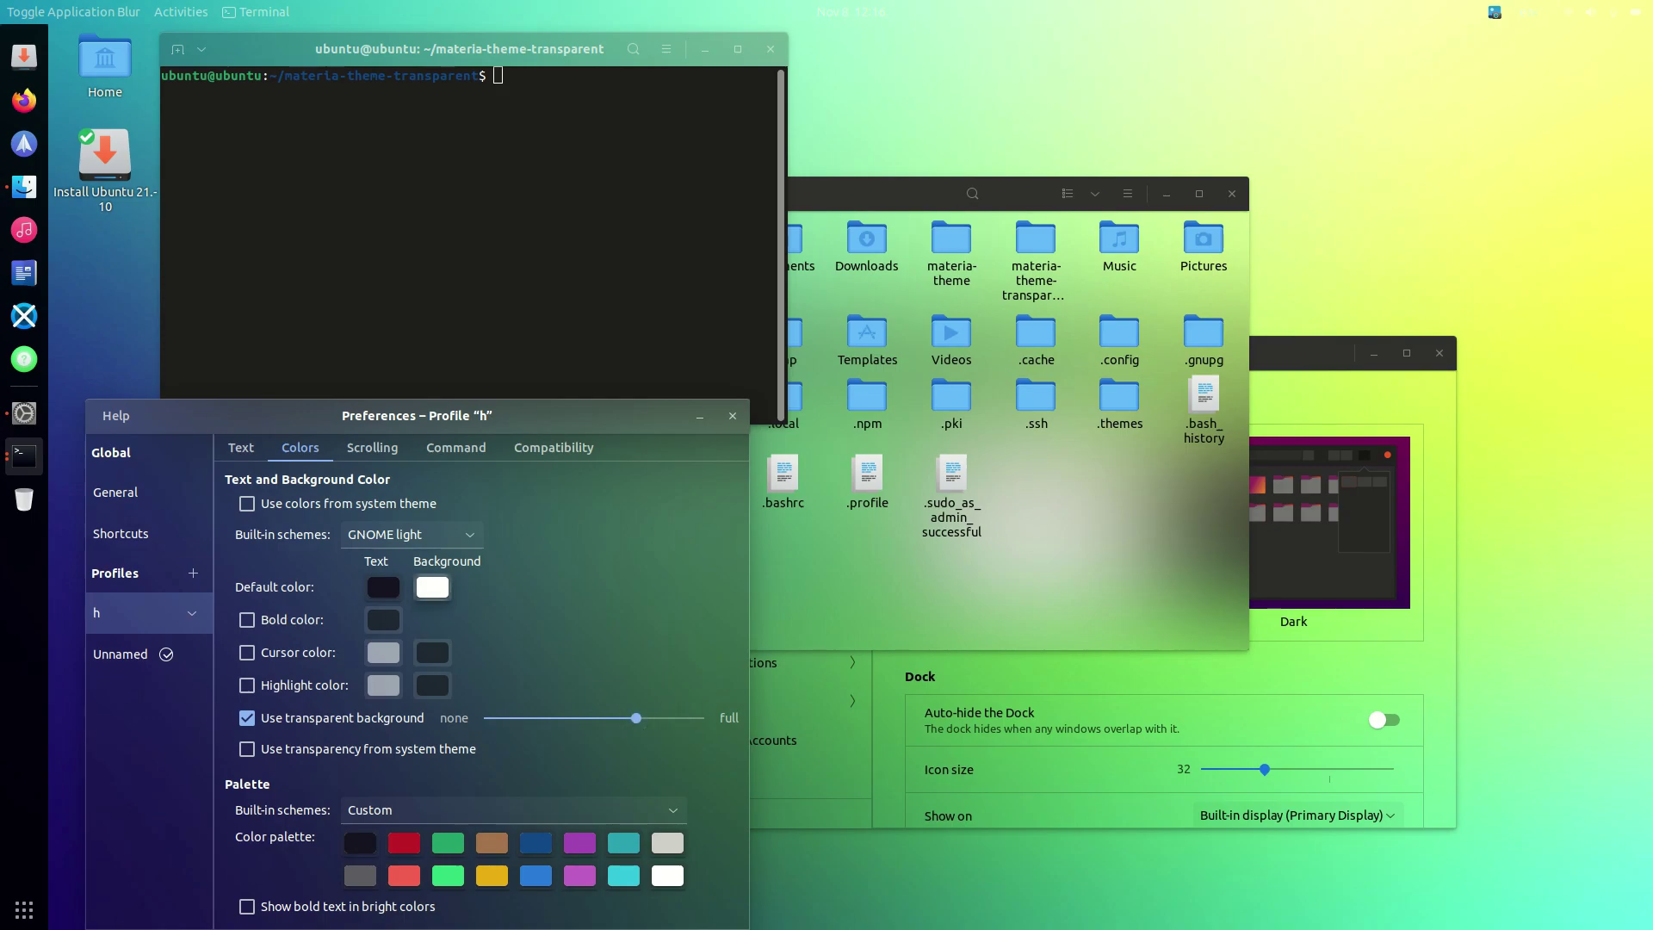
{"action": "left_click", "coordinate": [432, 586]}
{"action": "left_click", "coordinate": [573, 505]}
{"action": "left_click", "coordinate": [733, 415]}
Reopen the terminal preferences and review the color settings and built-in schemes of profile h.
{"action": "left_click", "coordinate": [666, 49]}
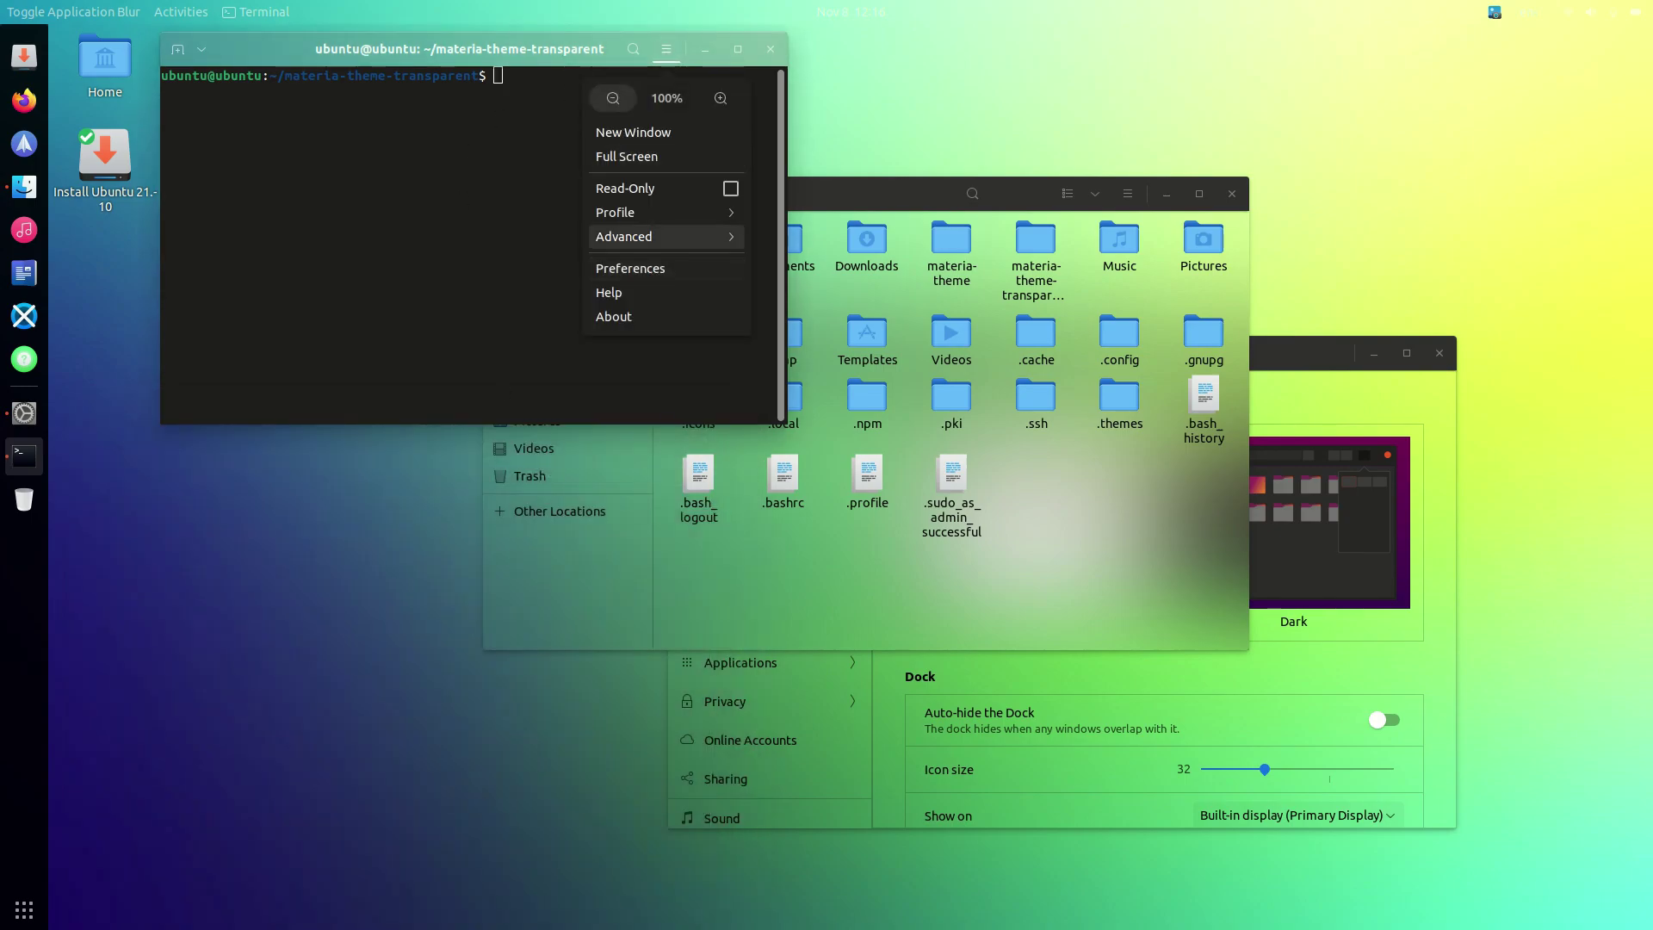
{"action": "left_click", "coordinate": [635, 267]}
{"action": "left_click", "coordinate": [151, 281]}
{"action": "left_click", "coordinate": [559, 115]}
{"action": "left_click", "coordinate": [306, 115]}
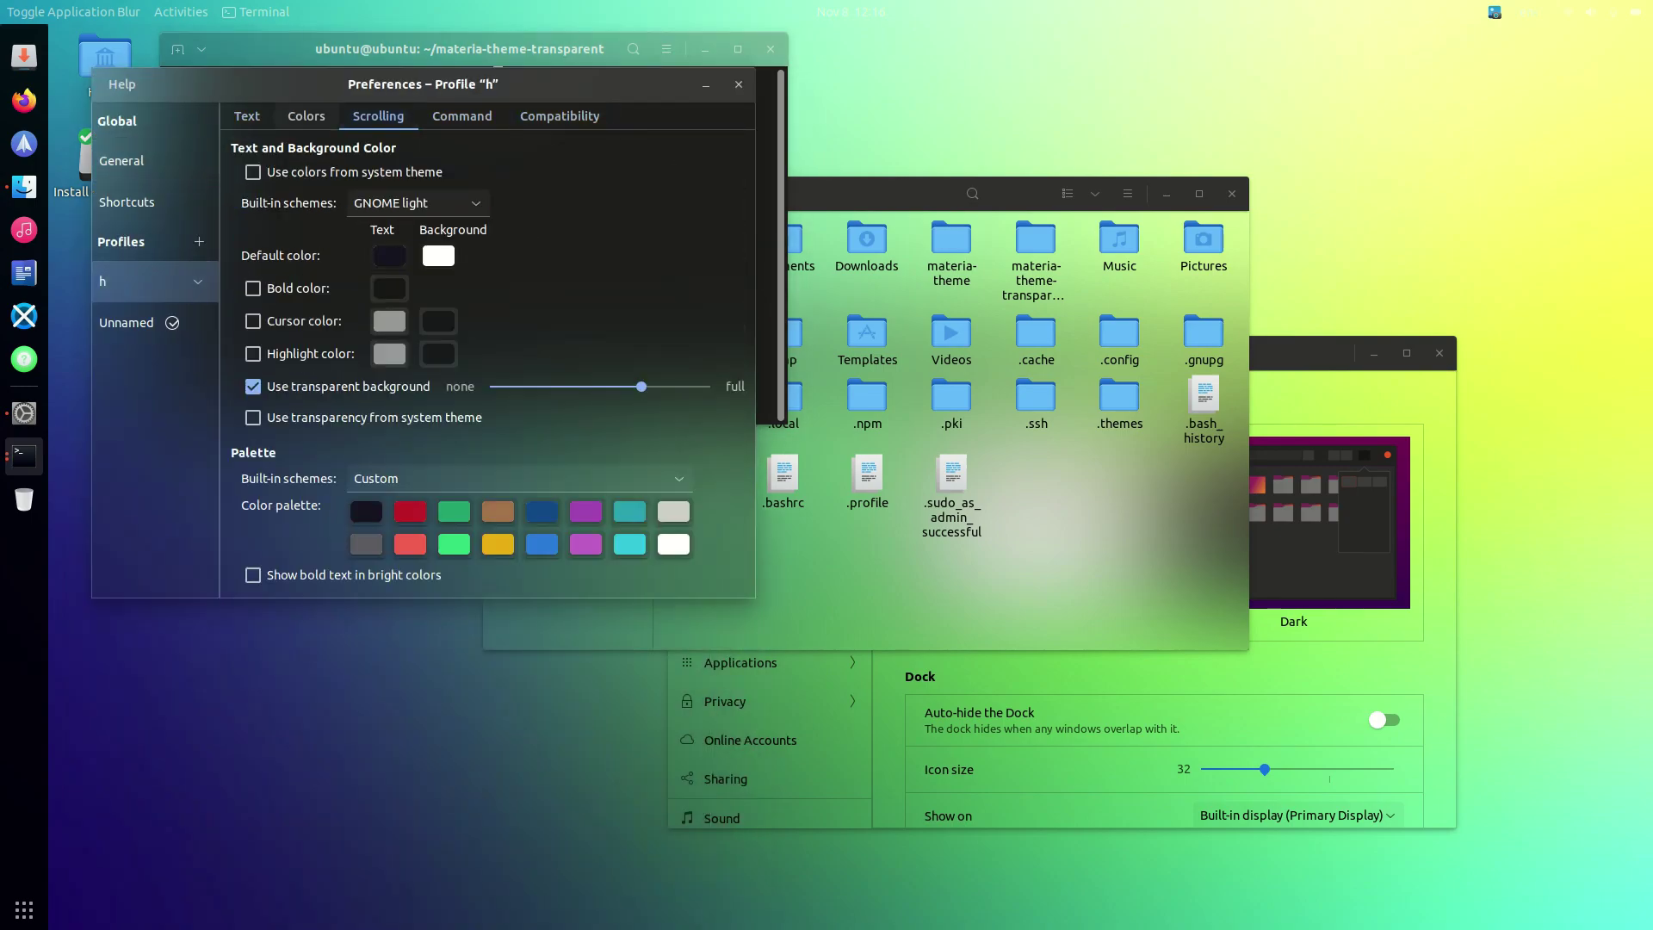
{"action": "left_click", "coordinate": [419, 200]}
{"action": "key", "text": "Escape"}
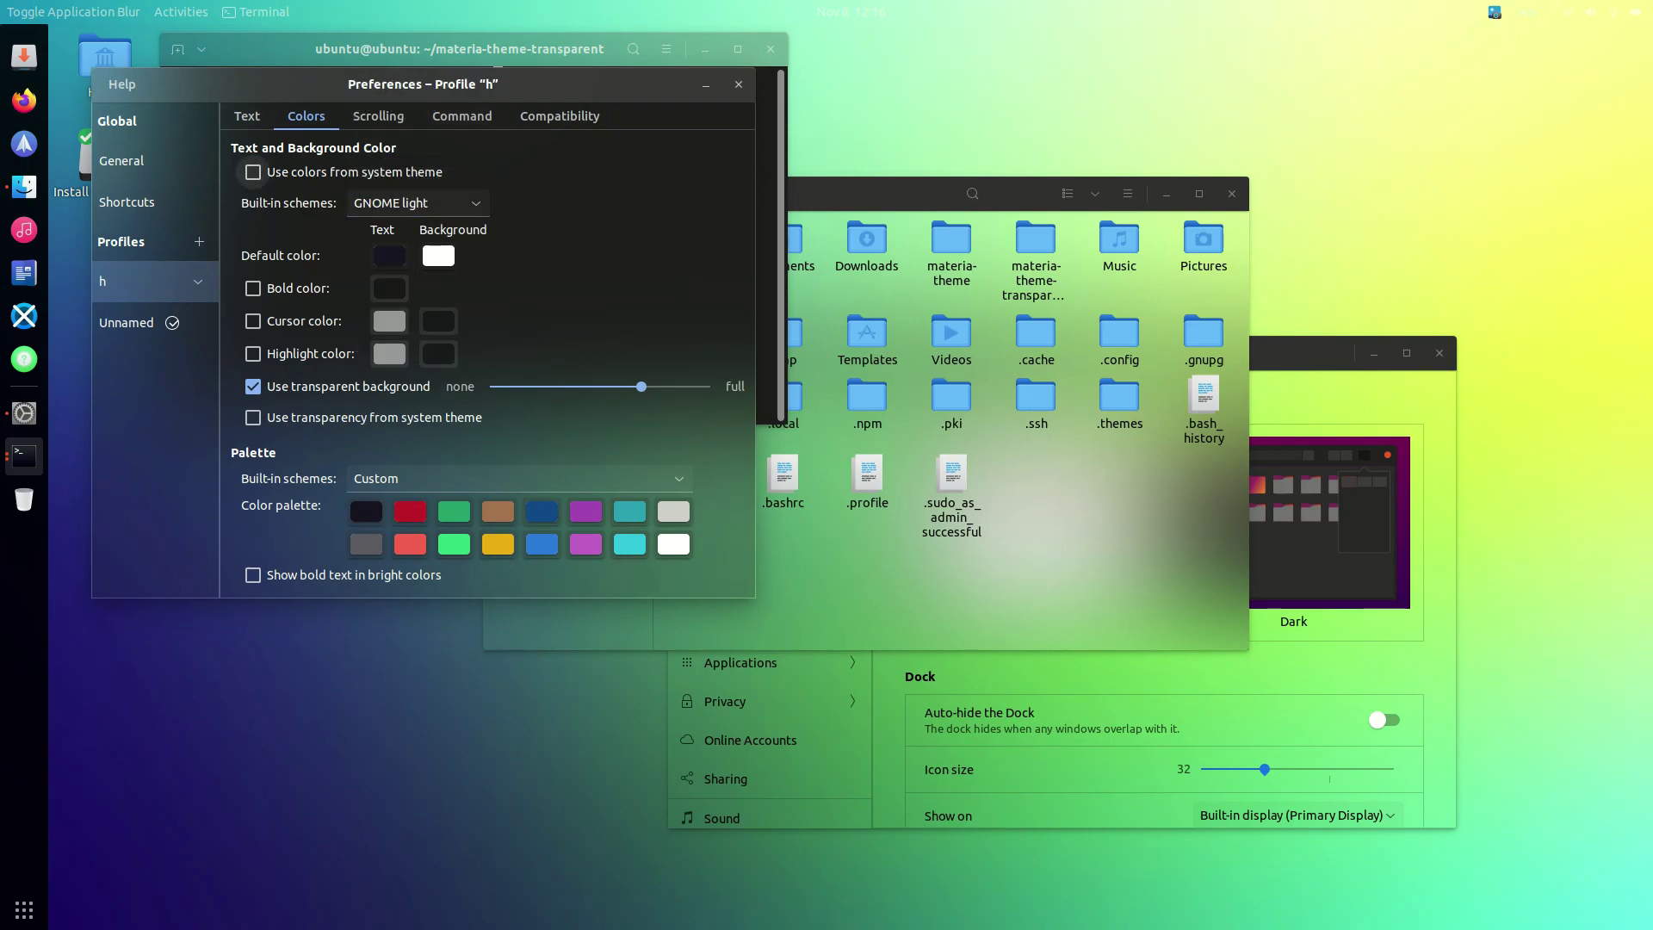
Set profile h as the default terminal profile.
{"action": "left_click", "coordinate": [247, 116]}
{"action": "left_click", "coordinate": [196, 322]}
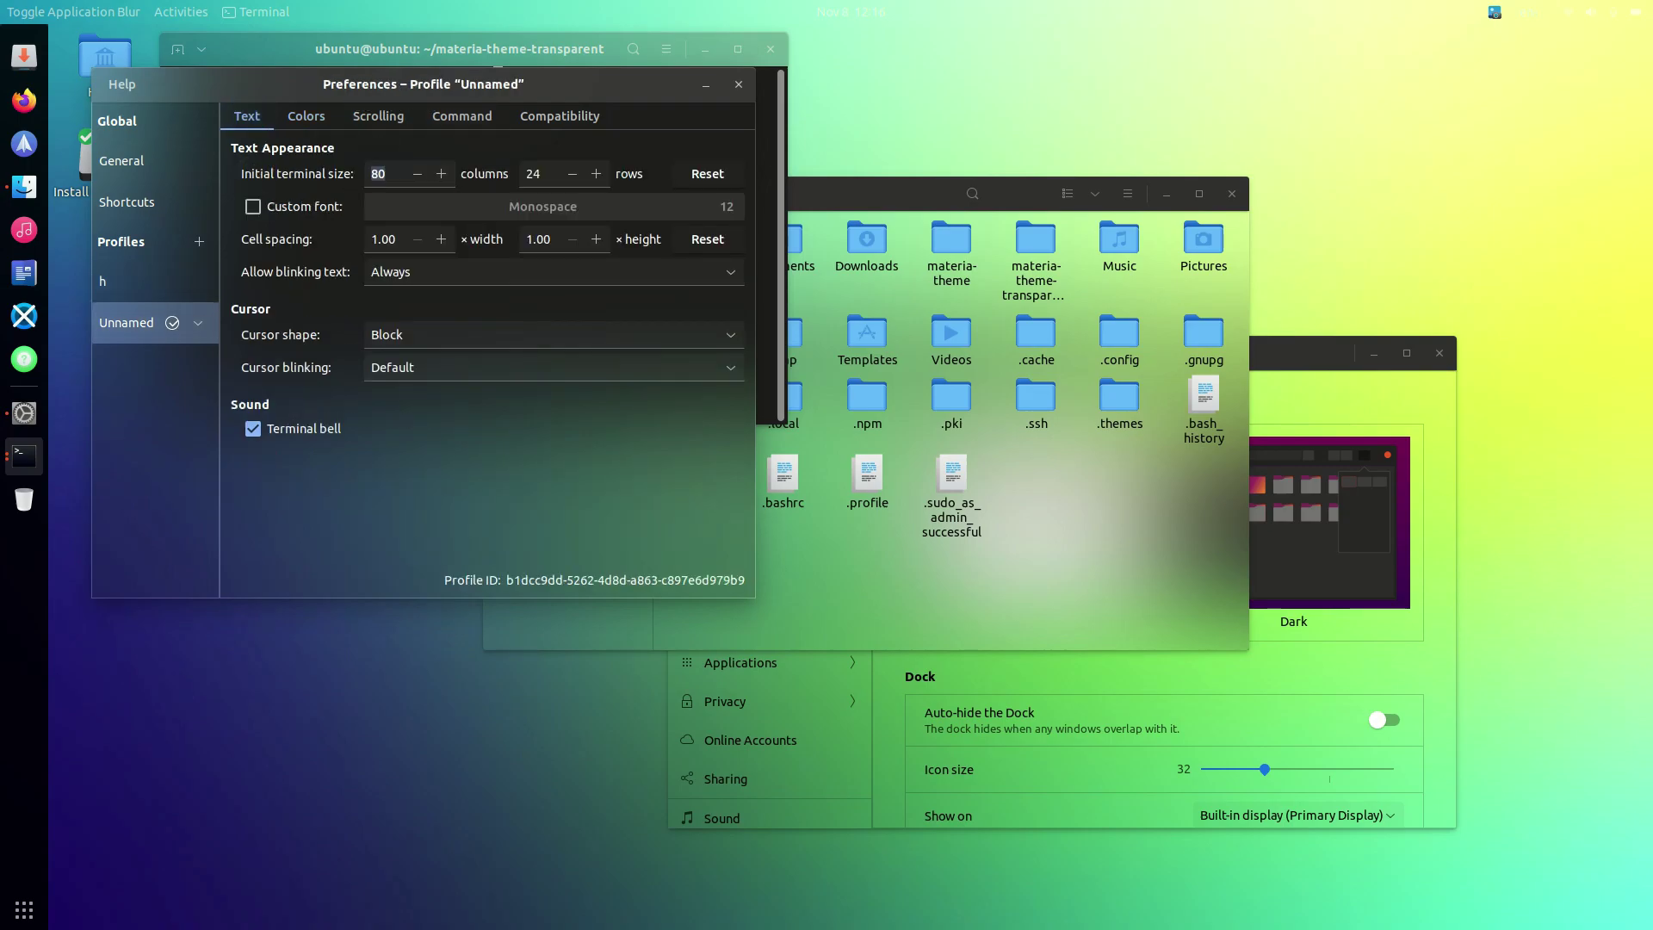
{"action": "left_click", "coordinate": [198, 323]}
{"action": "left_click", "coordinate": [198, 283]}
{"action": "left_click", "coordinate": [198, 283]}
{"action": "left_click", "coordinate": [198, 281]}
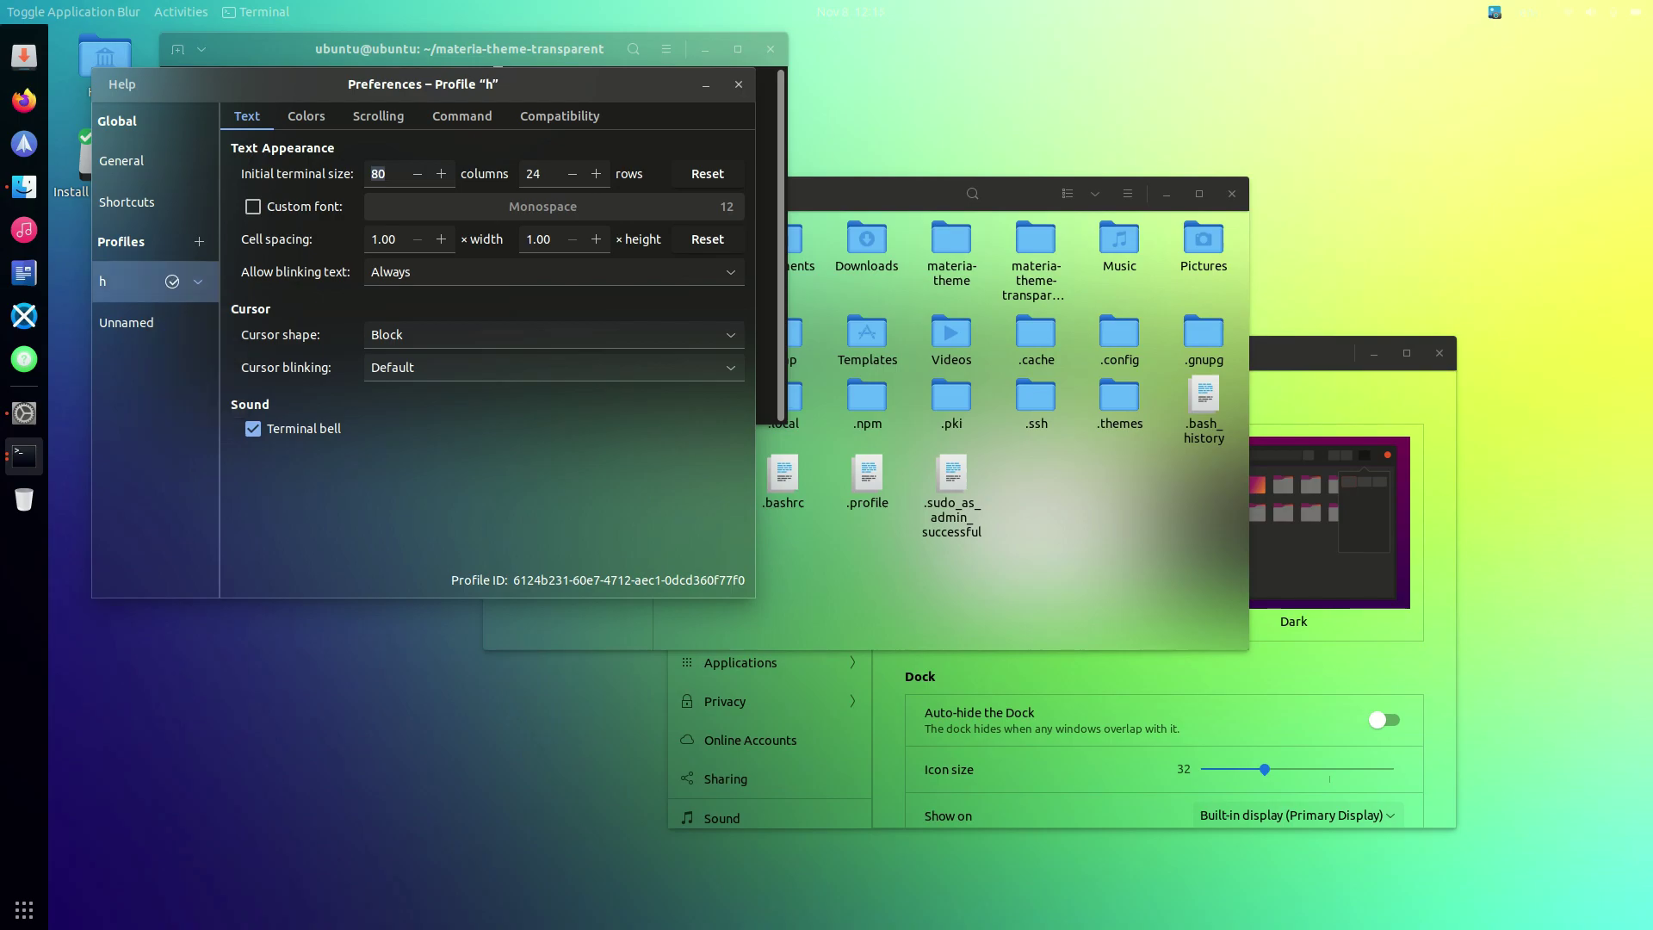
Launch a new terminal window.
{"action": "left_click", "coordinate": [5, 904]}
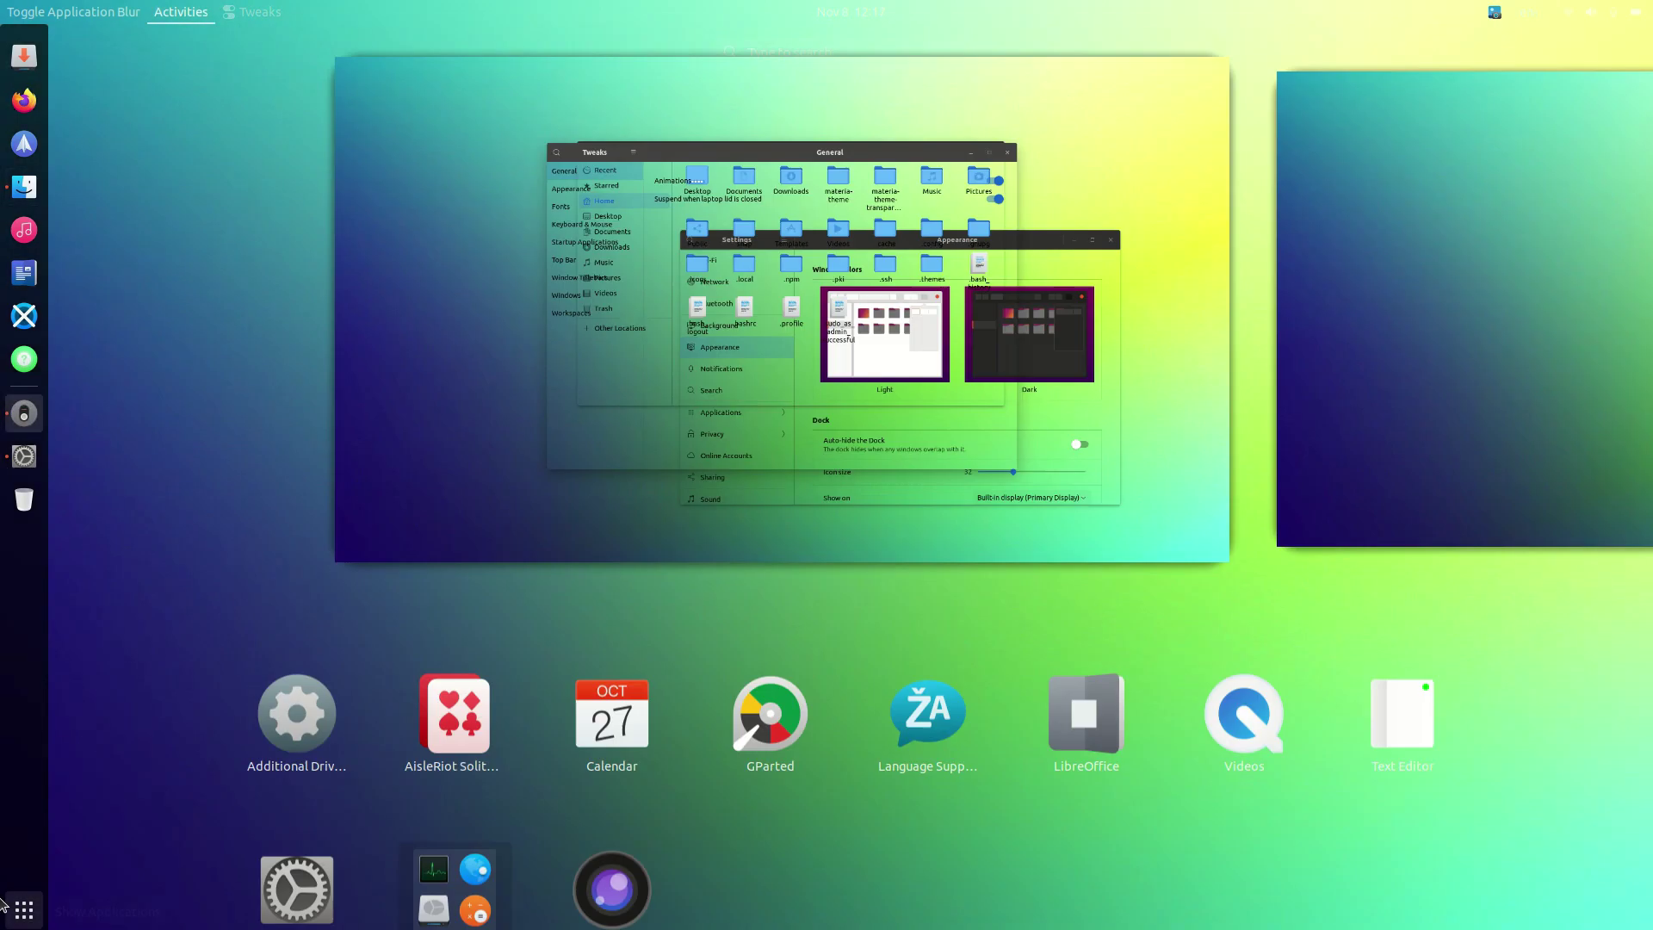
{"action": "type", "text": "terminal"}
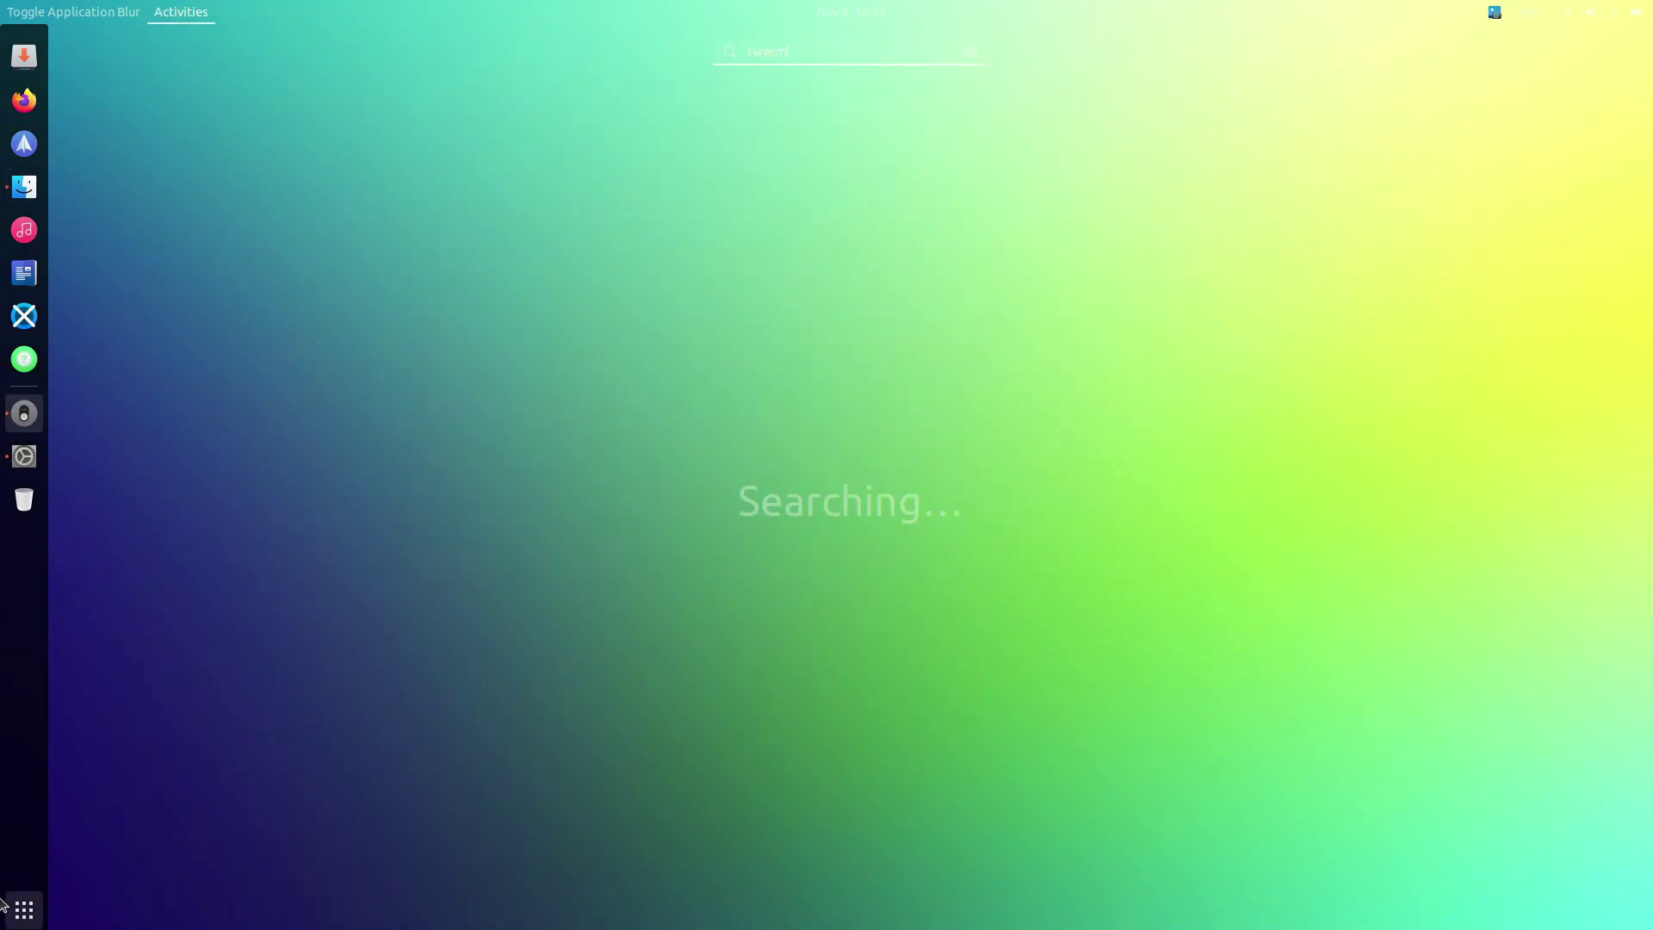
{"action": "key", "text": "Return"}
Arrange the terminal, Files and Settings windows so they overlap, and examine their transparency and blur.
{"action": "left_click", "coordinate": [1037, 325]}
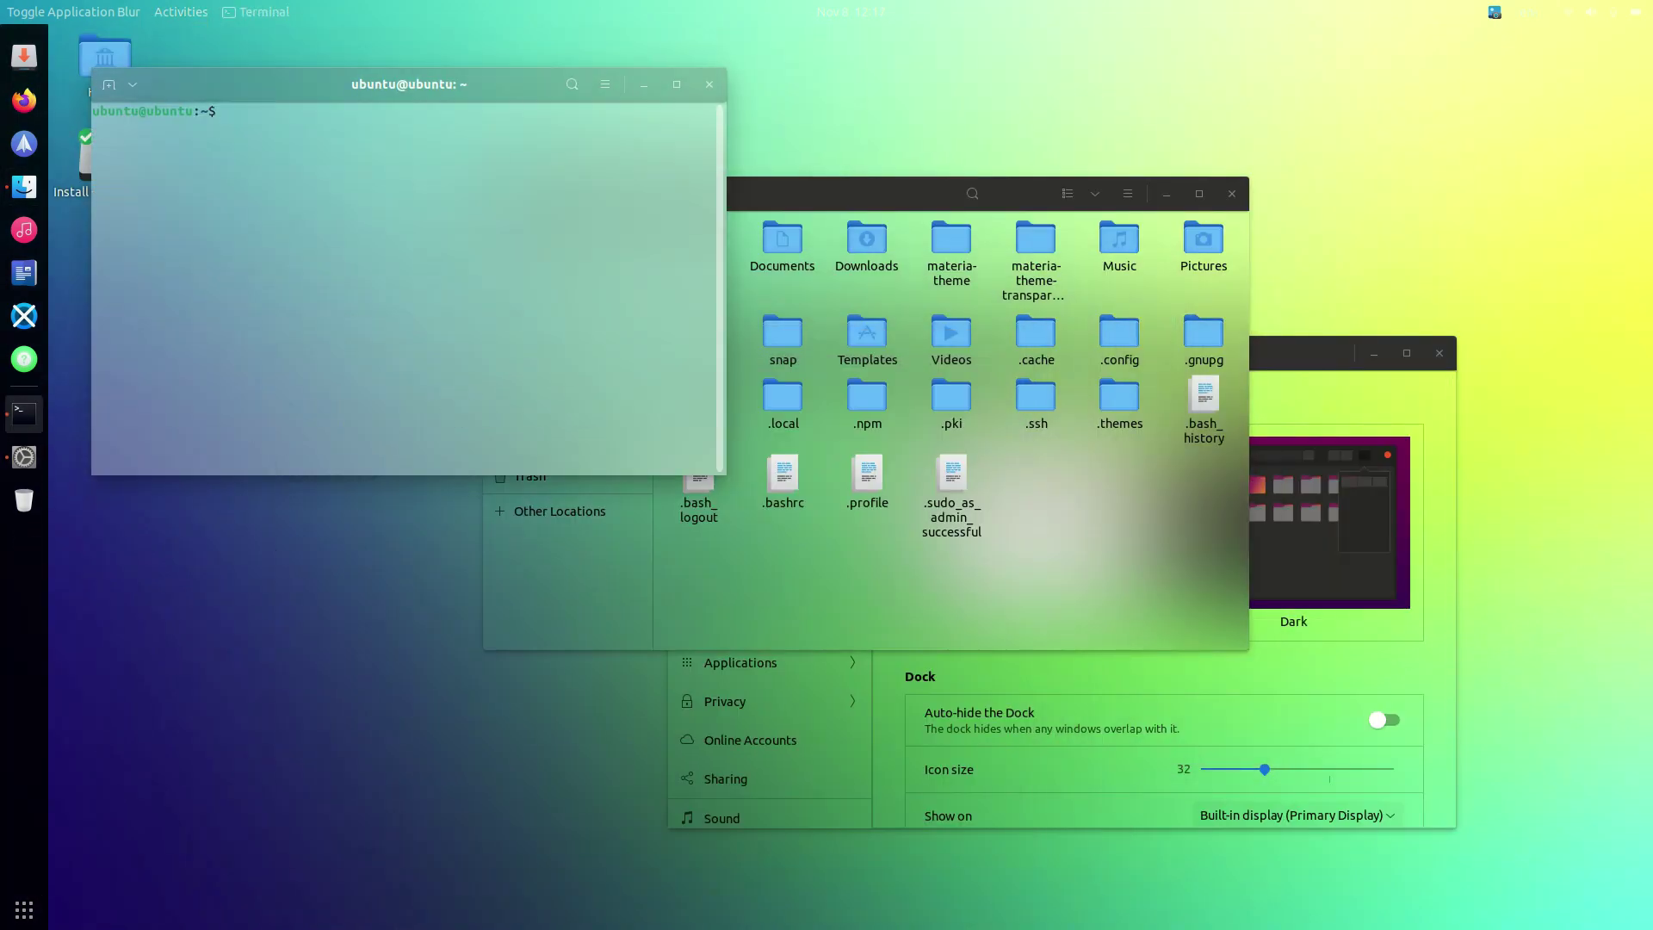
{"action": "left_click_drag", "start_coordinate": [913, 194], "coordinate": [797, 170]}
{"action": "left_click_drag", "start_coordinate": [1239, 352], "coordinate": [1284, 322]}
{"action": "left_click_drag", "start_coordinate": [508, 85], "coordinate": [650, 161]}
{"action": "left_click", "coordinate": [895, 170]}
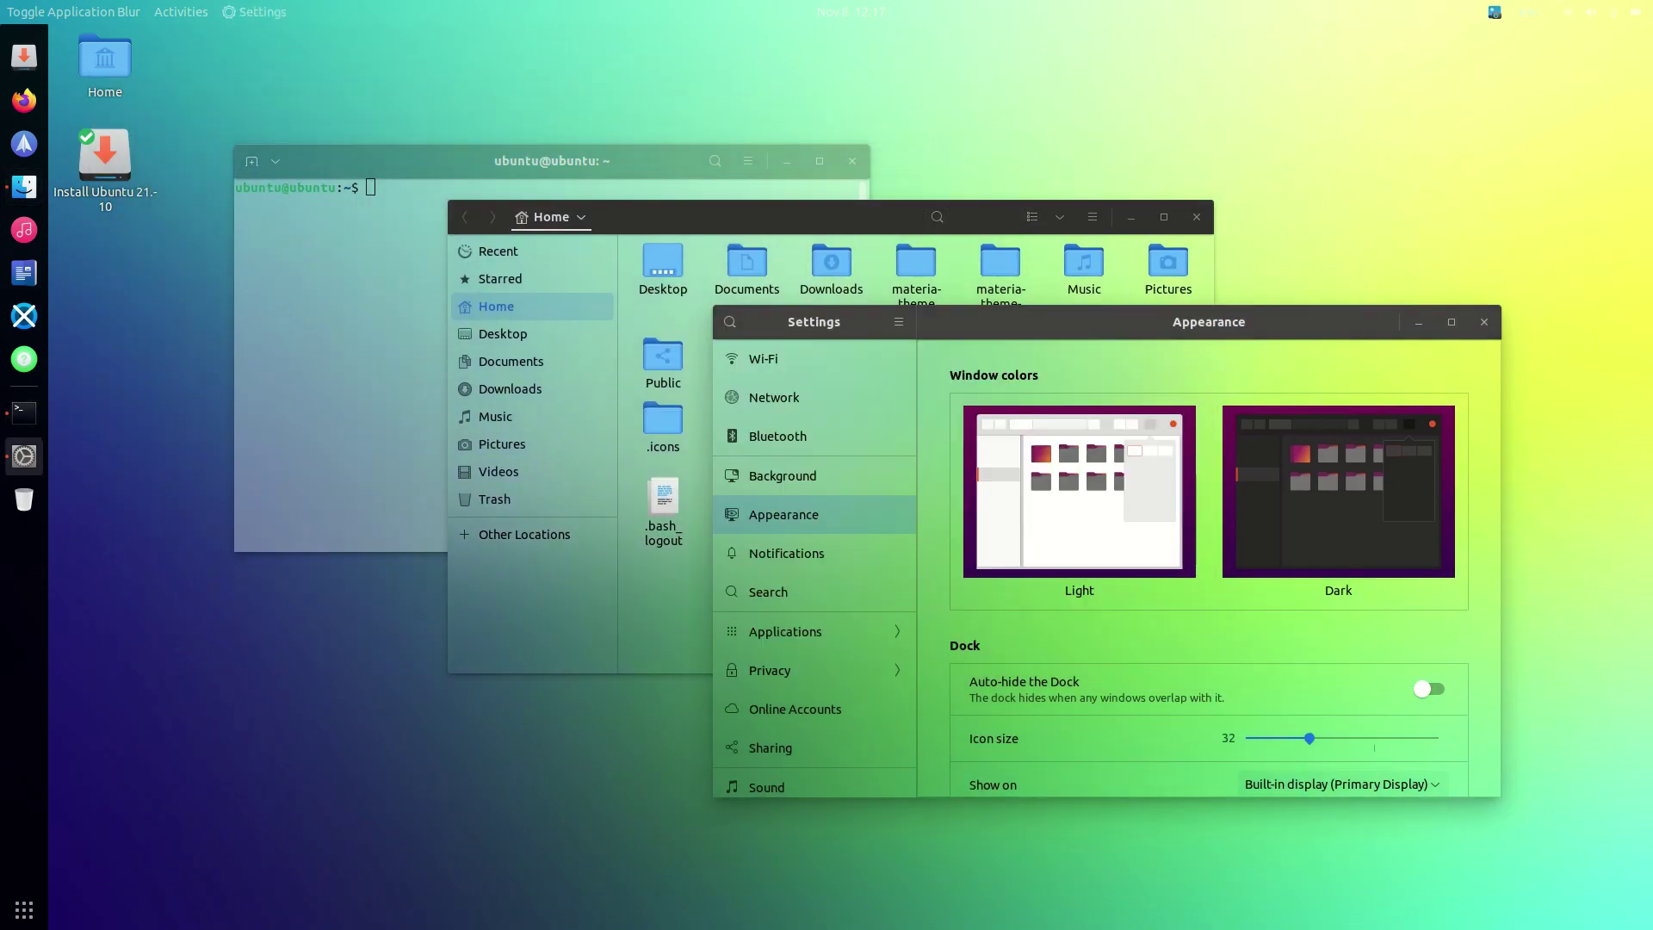